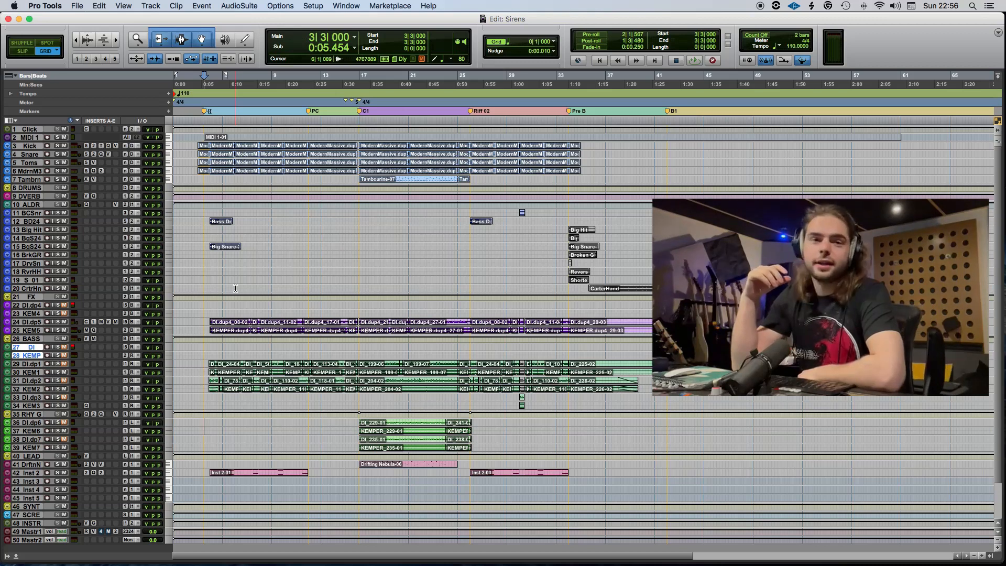
Play the arrangement from bar 3 into the Pre B section to review it, and save the session.
{"action": "key", "text": "space"}
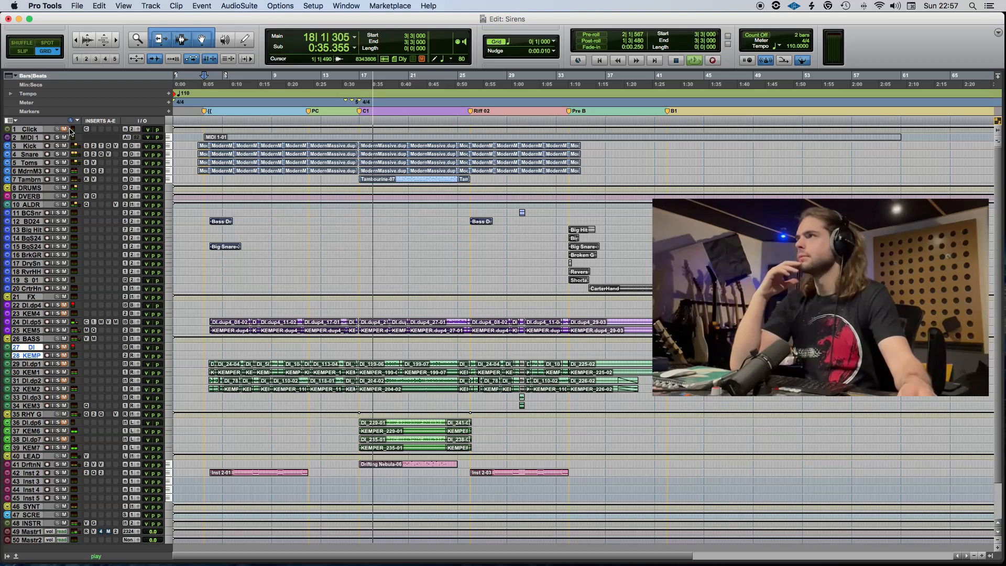
{"action": "key", "text": "super+s"}
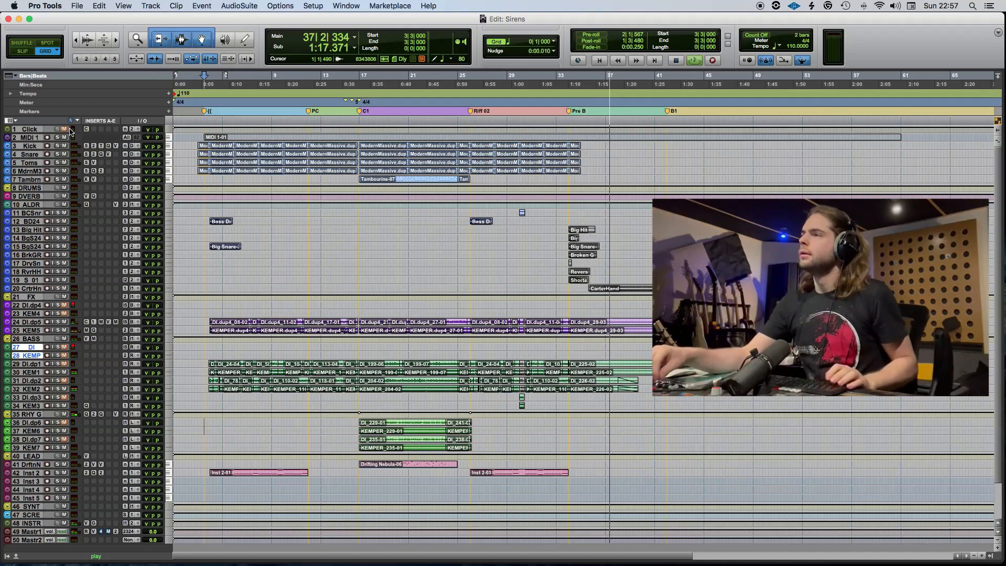
{"action": "key", "text": "space"}
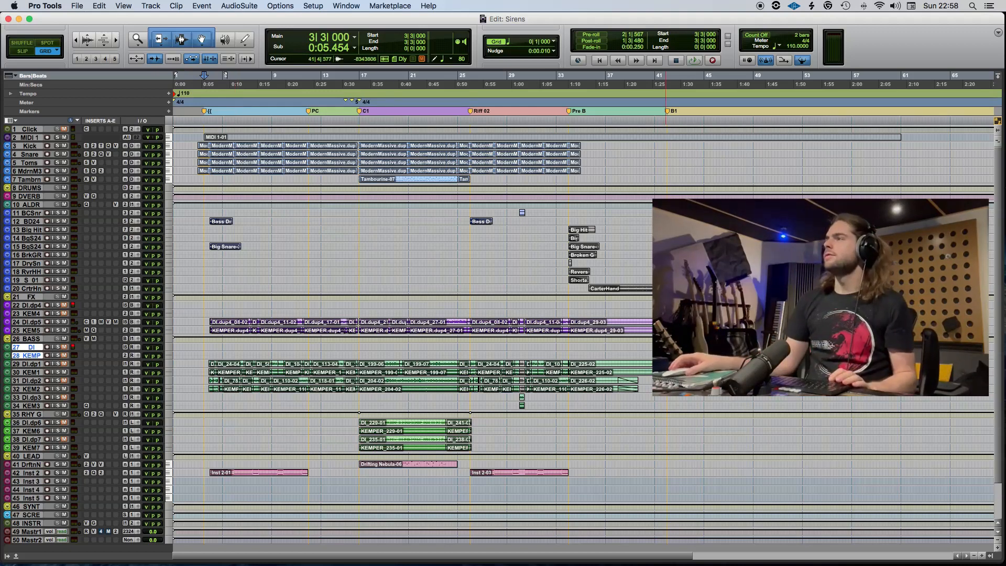
Place the edit cursor at the Pre B marker at bar 34 and enlarge the track heights.
{"action": "left_click", "coordinate": [566, 346]}
{"action": "key", "text": "super+s"}
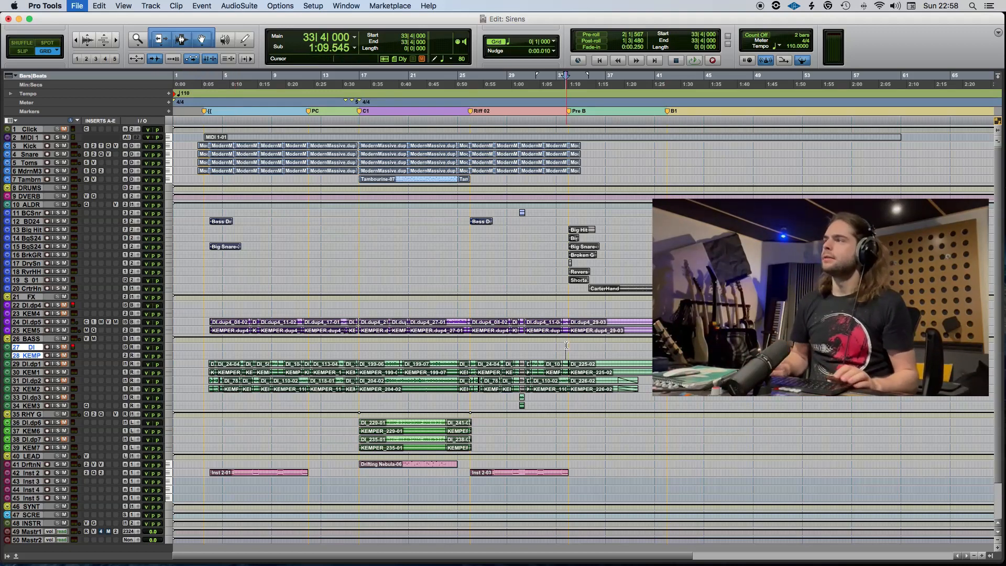
{"action": "left_click", "coordinate": [568, 345]}
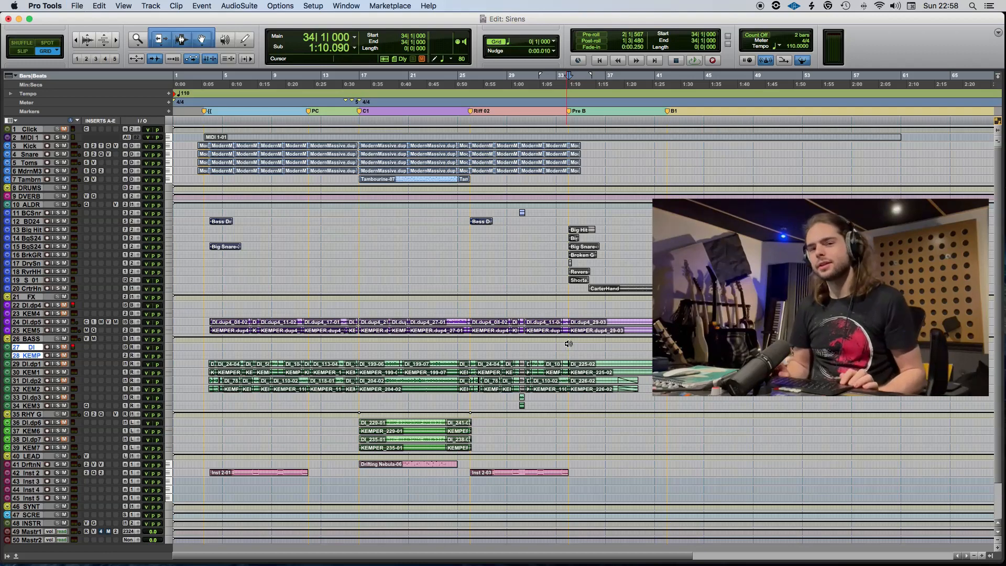
{"action": "key", "text": "ctrl+alt+Up"}
{"action": "key", "text": "ctrl+alt+Up"}
{"action": "scroll", "coordinate": [571, 349], "scroll_direction": "down", "scroll_amount": 10}
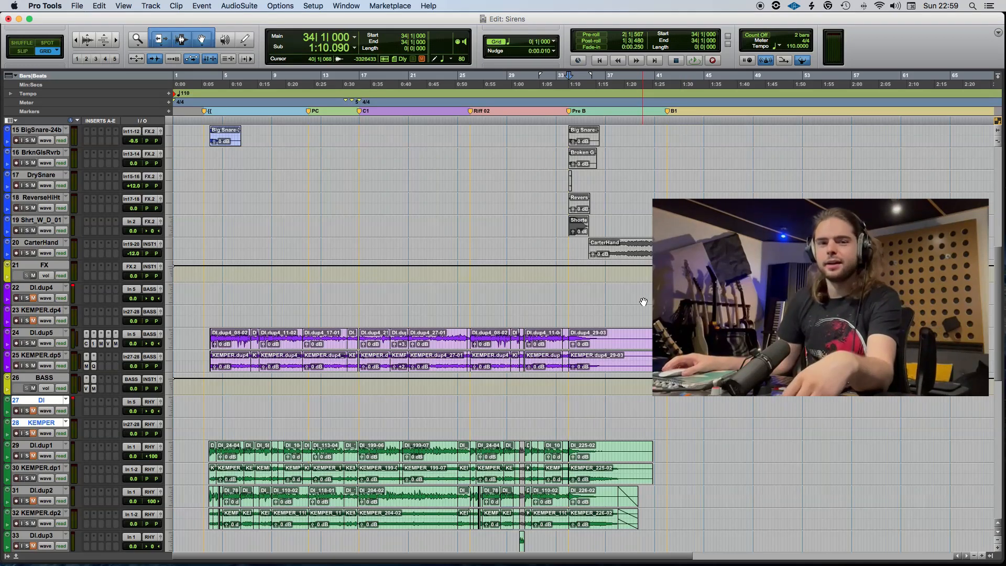
Move the CarterHand clip earlier so that it starts at the Pre B marker at bar 34.
{"action": "left_click", "coordinate": [653, 254]}
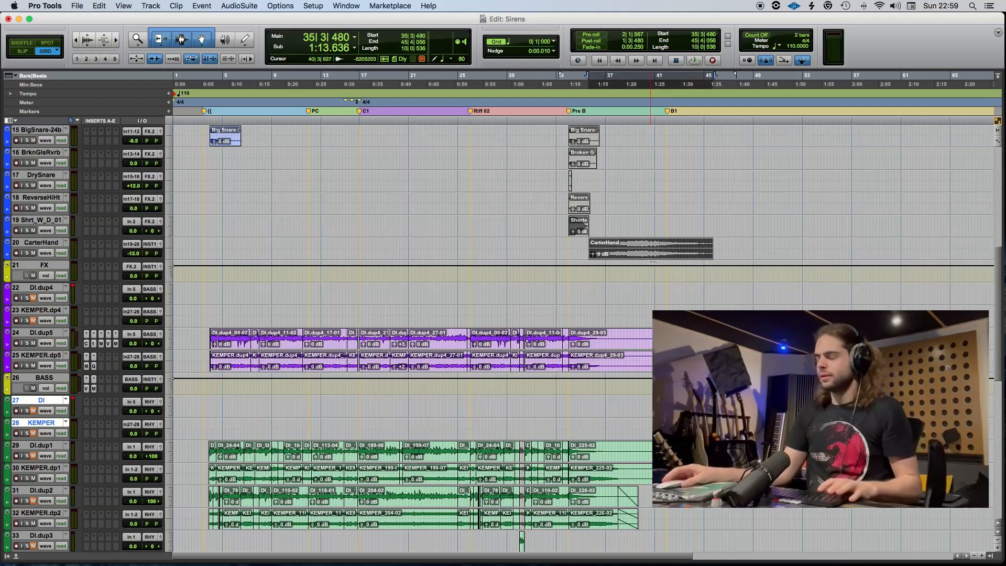
{"action": "key", "text": "t"}
{"action": "key", "text": "t"}
{"action": "key", "text": "super+s"}
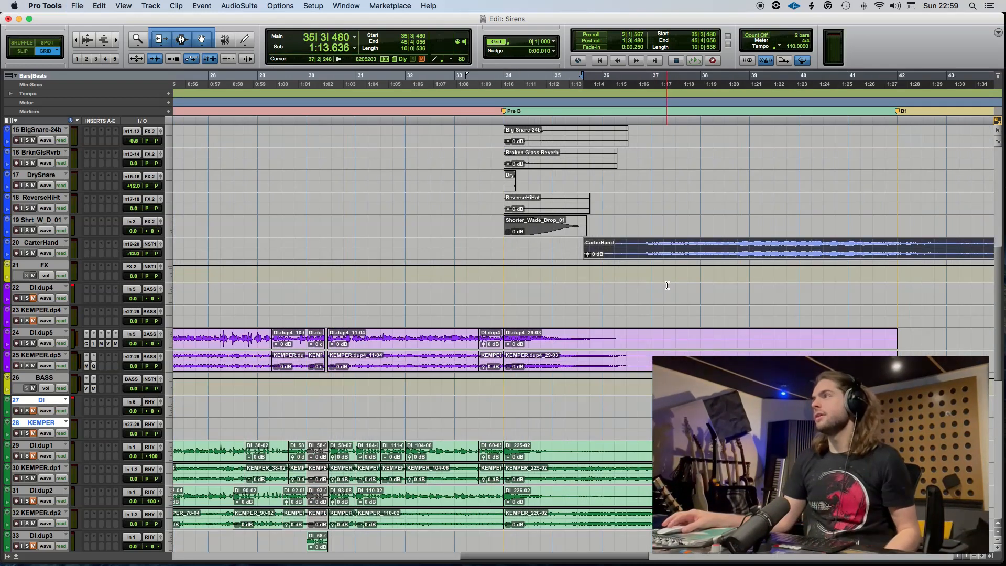
{"action": "scroll", "coordinate": [667, 285], "scroll_direction": "right", "scroll_amount": 5}
{"action": "scroll", "coordinate": [469, 298], "scroll_direction": "left", "scroll_amount": 2}
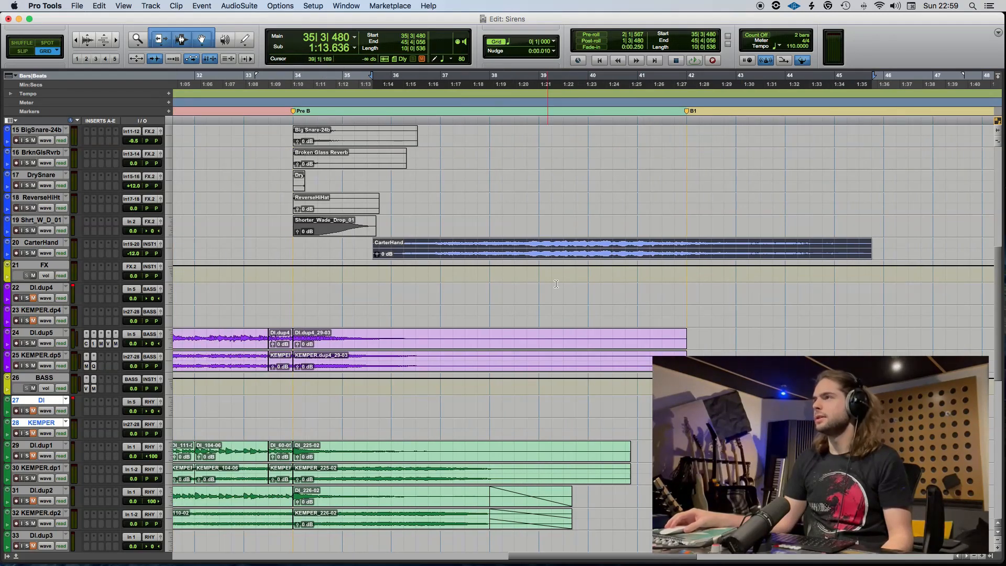
{"action": "left_click", "coordinate": [241, 290]}
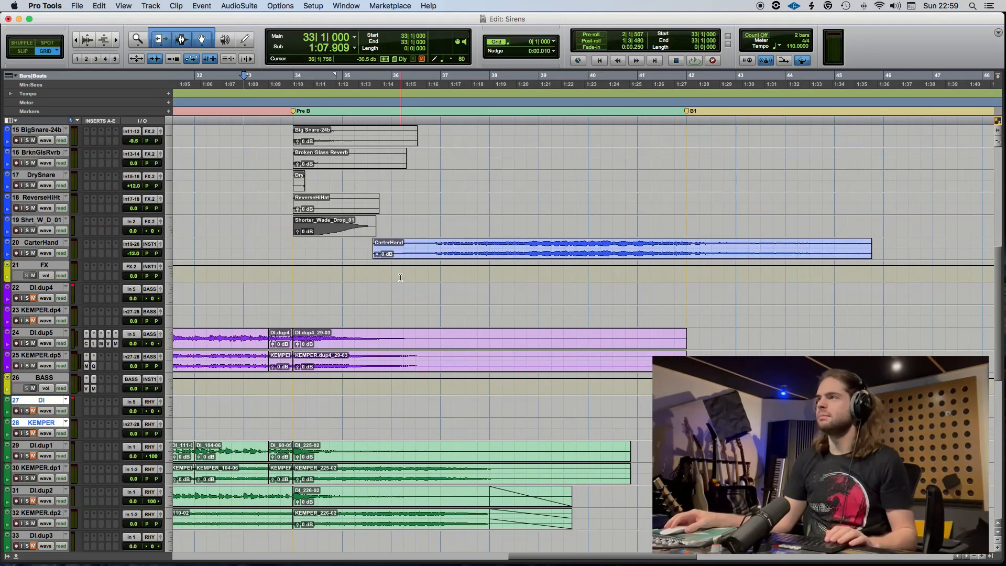
{"action": "left_click_drag", "start_coordinate": [440, 256], "coordinate": [356, 251]}
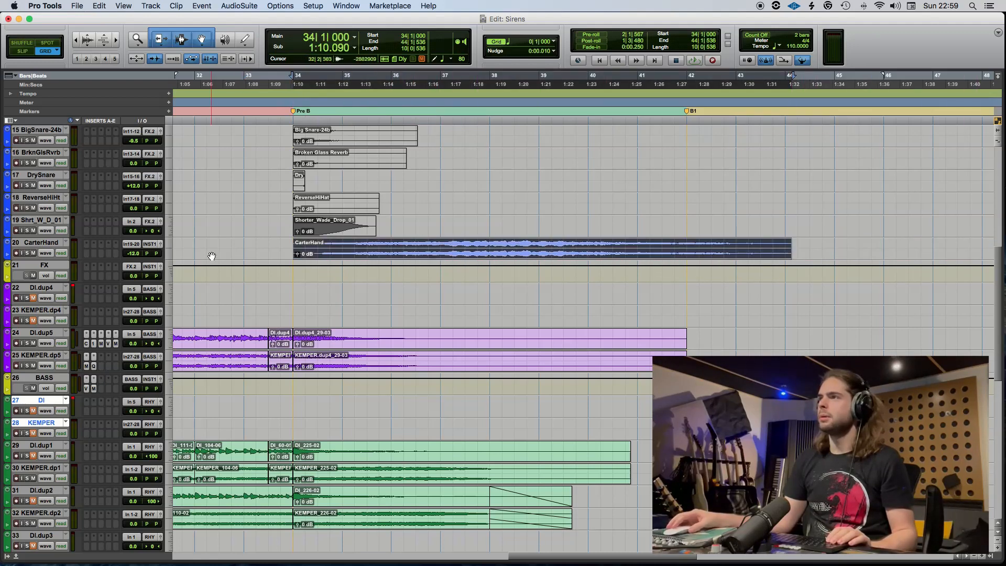
Play the transition from bar 32 and set the CarterHand track's volume to -10.5 dB.
{"action": "scroll", "coordinate": [212, 256], "scroll_direction": "left", "scroll_amount": 3}
{"action": "left_click", "coordinate": [288, 248]}
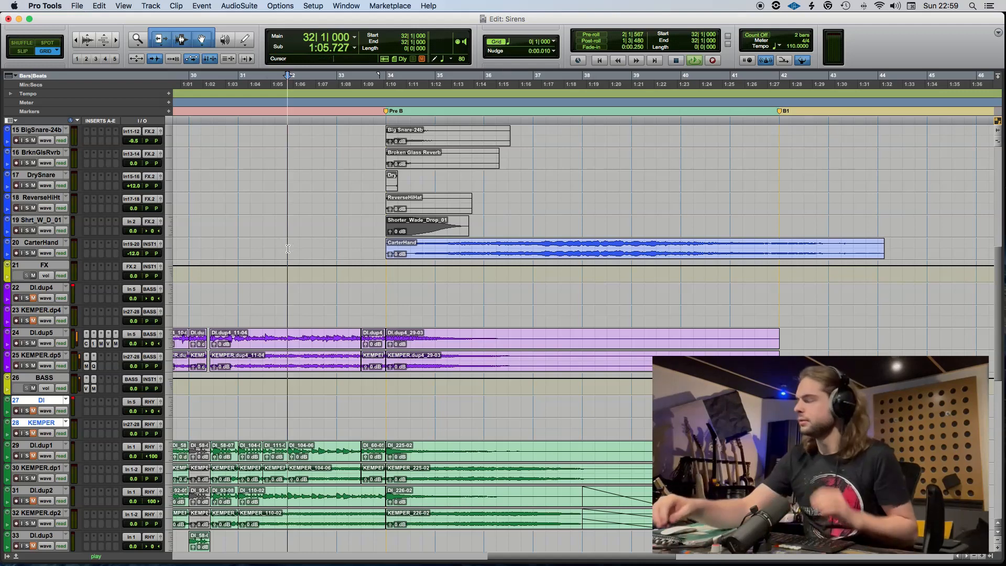
{"action": "key", "text": "space"}
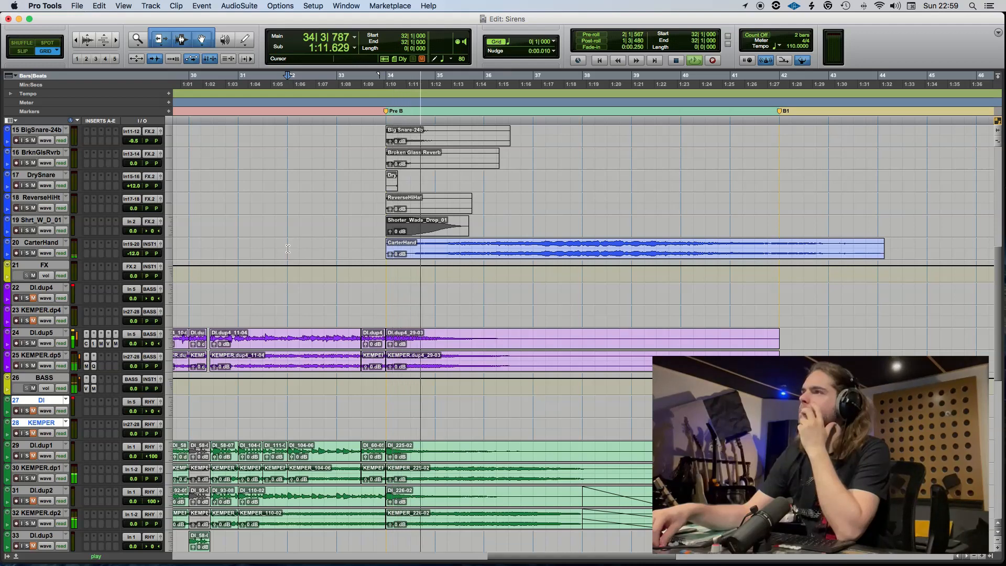
{"action": "scroll", "coordinate": [138, 256], "scroll_direction": "left", "scroll_amount": 2}
{"action": "left_click", "coordinate": [138, 256]}
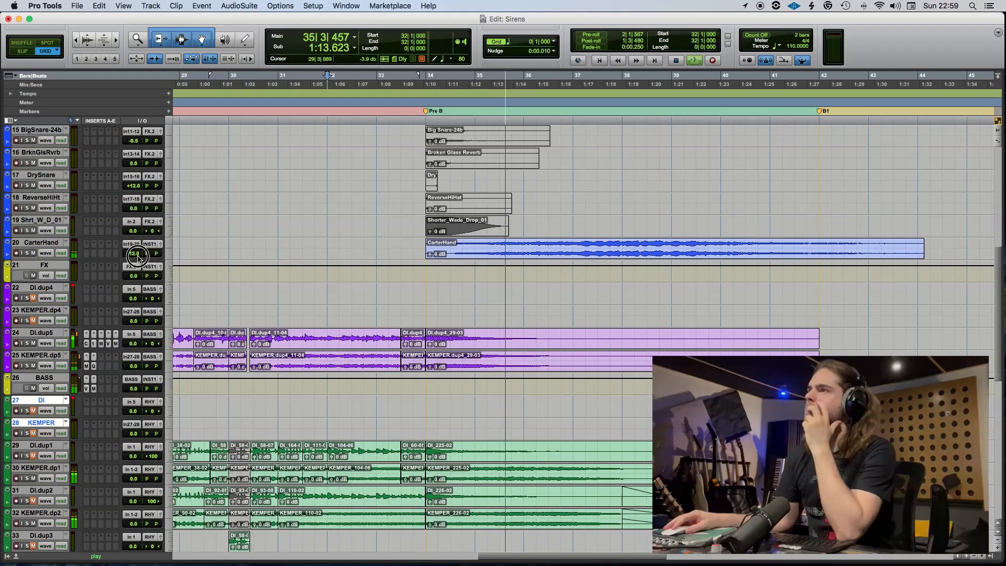
{"action": "left_click_drag", "start_coordinate": [137, 256], "coordinate": [135, 254]}
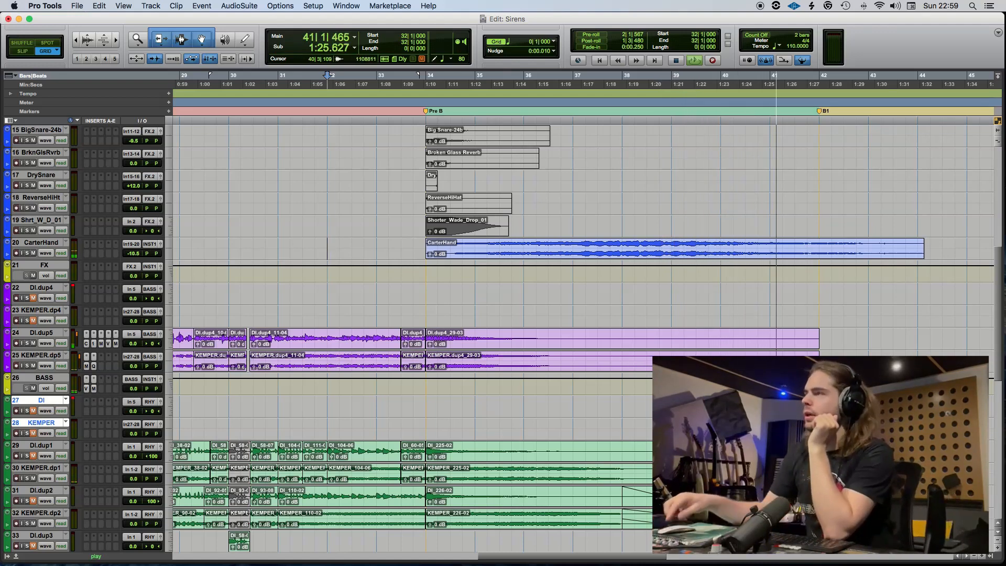
{"action": "left_click", "coordinate": [814, 309]}
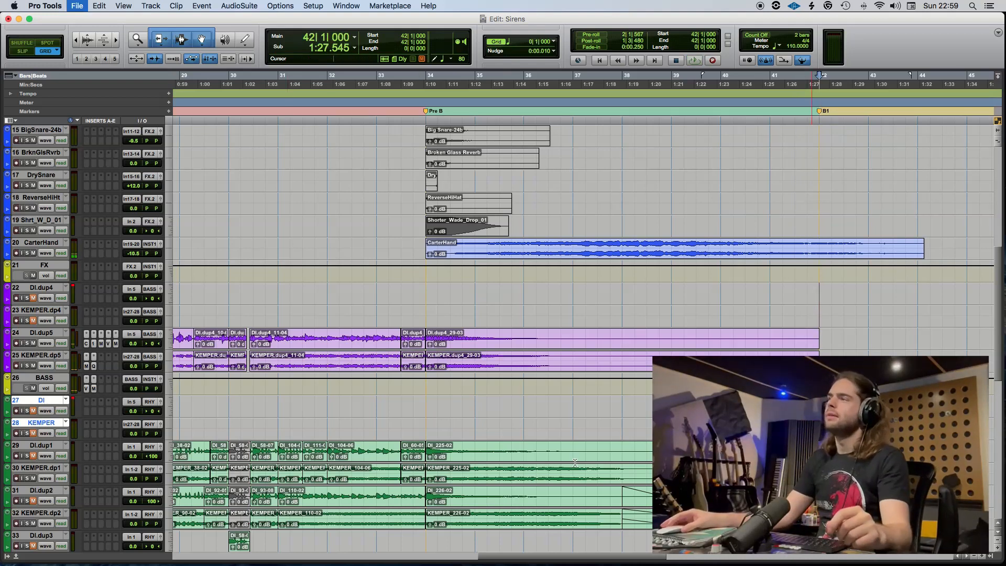
Copy the Pre B guitar clips on DI.dup1, KEMPER.dp1, DI.dup2 and KEMPER.dp2 to 41|3|000.
{"action": "left_click", "coordinate": [517, 464]}
{"action": "scroll", "coordinate": [559, 466], "scroll_direction": "right", "scroll_amount": 2}
{"action": "scroll", "coordinate": [559, 465], "scroll_direction": "down", "scroll_amount": 1}
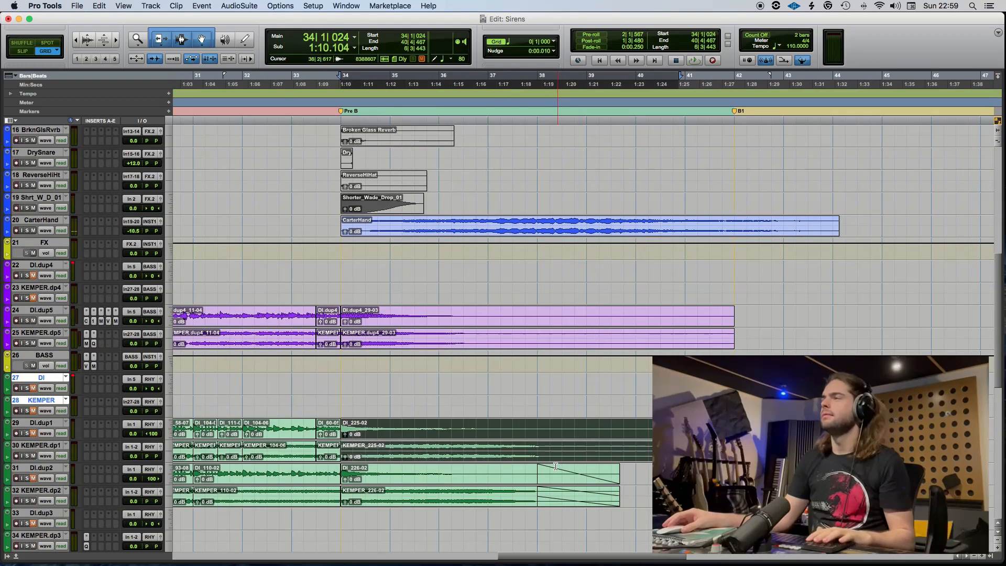
{"action": "key", "text": "t"}
{"action": "scroll", "coordinate": [558, 467], "scroll_direction": "right", "scroll_amount": 5}
{"action": "scroll", "coordinate": [558, 466], "scroll_direction": "down", "scroll_amount": 1}
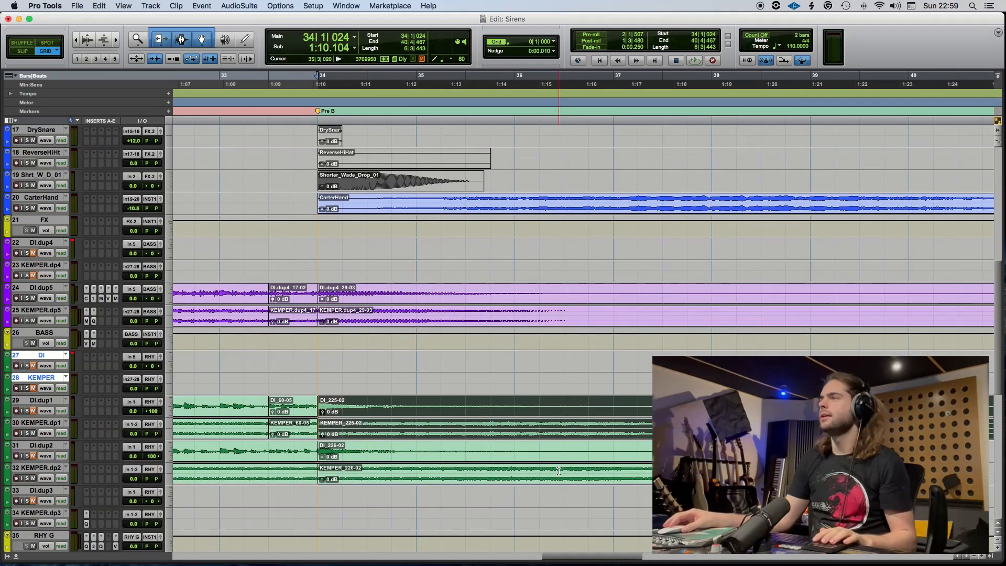
{"action": "key", "text": "r"}
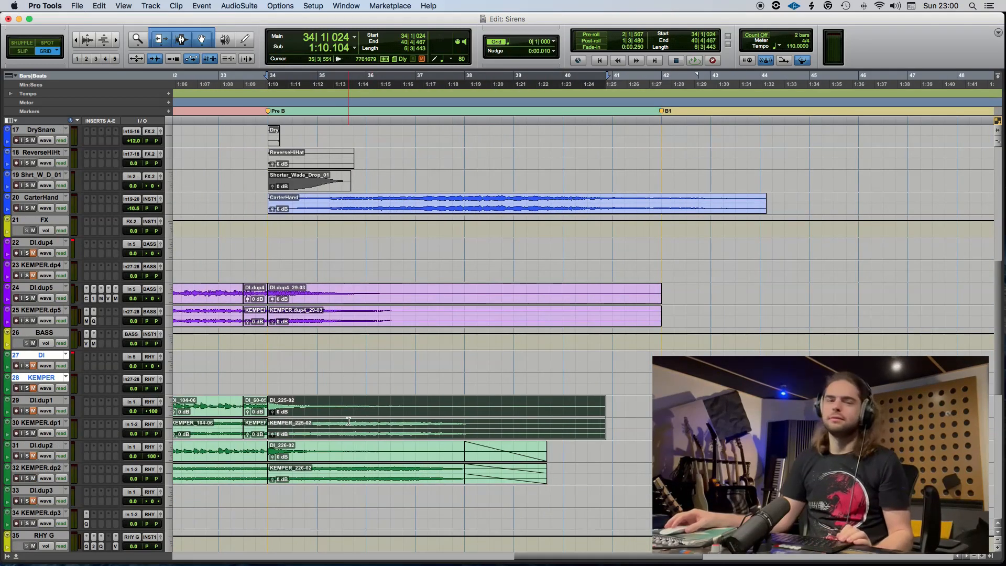
{"action": "left_click", "coordinate": [348, 459], "text": "shift"}
{"action": "left_click_drag", "start_coordinate": [332, 411], "coordinate": [705, 405]}
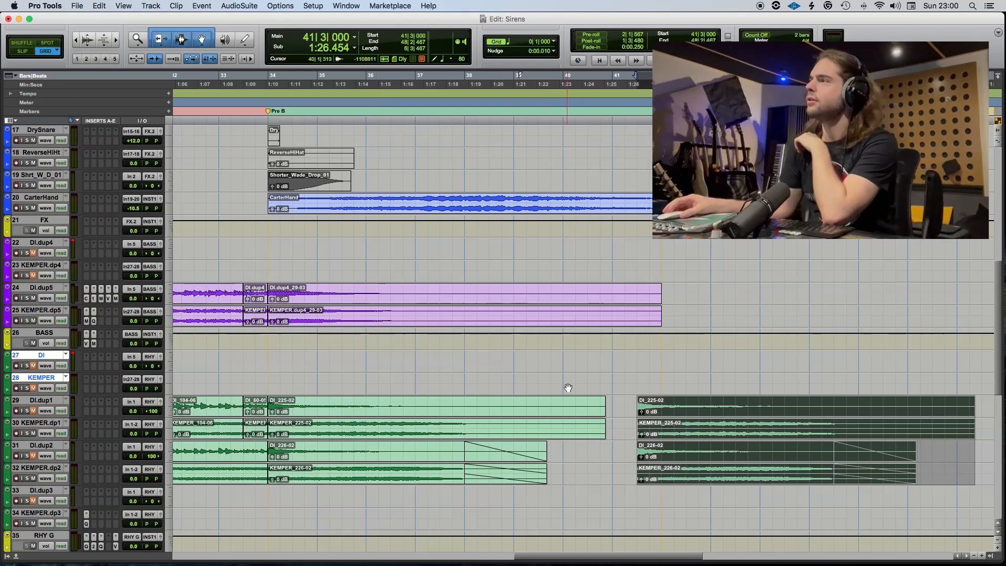
Reverse the four copied guitar clips with the AudioSuite Reverse process.
{"action": "left_click", "coordinate": [239, 6]}
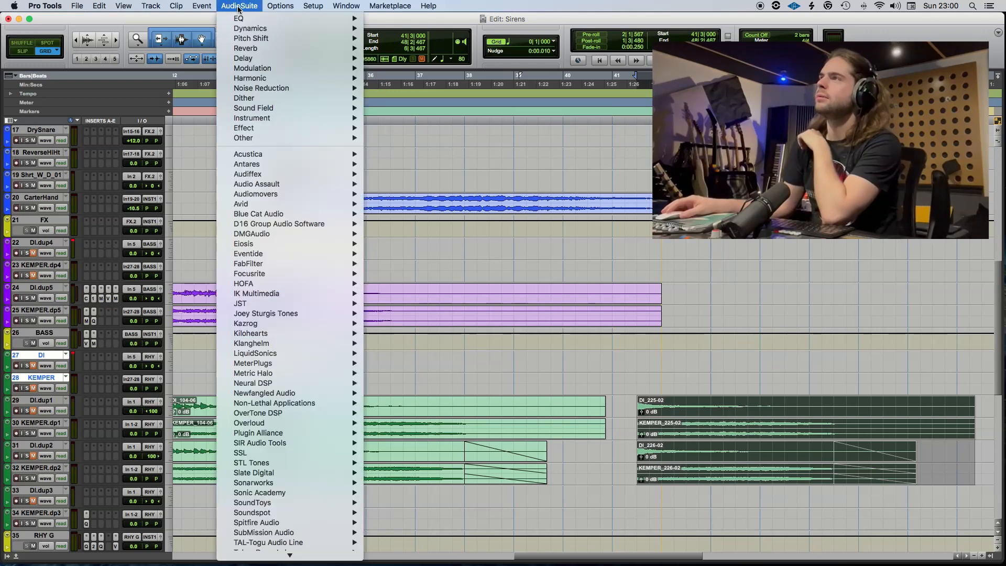
{"action": "mouse_move", "coordinate": [273, 138]}
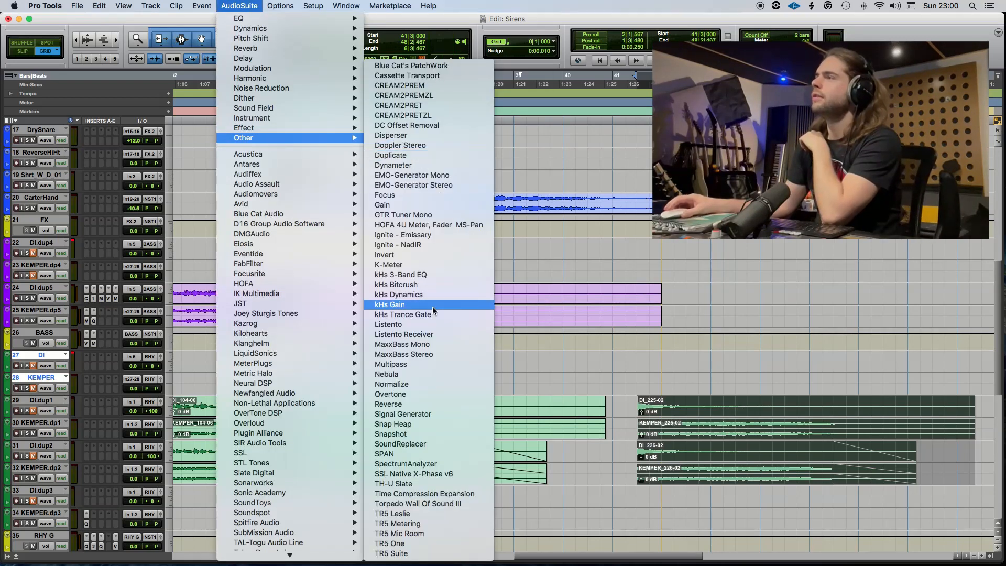
{"action": "left_click", "coordinate": [429, 405]}
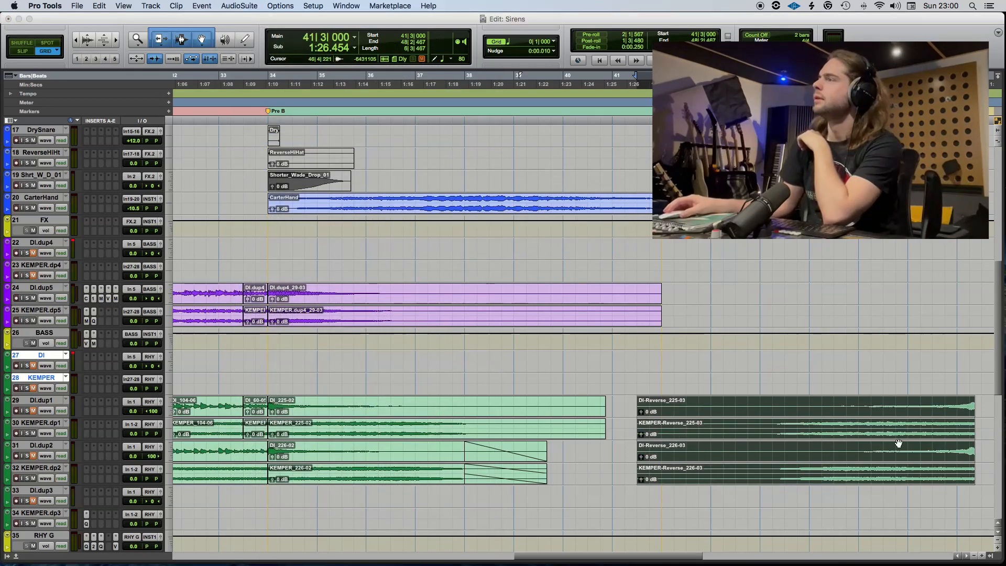
Move the reversed guitar clips back over the ringing originals and cut off their ends at bar 42.
{"action": "left_click_drag", "start_coordinate": [867, 426], "coordinate": [461, 436]}
{"action": "left_click_drag", "start_coordinate": [716, 461], "coordinate": [409, 461]}
{"action": "left_click_drag", "start_coordinate": [722, 478], "coordinate": [666, 401]}
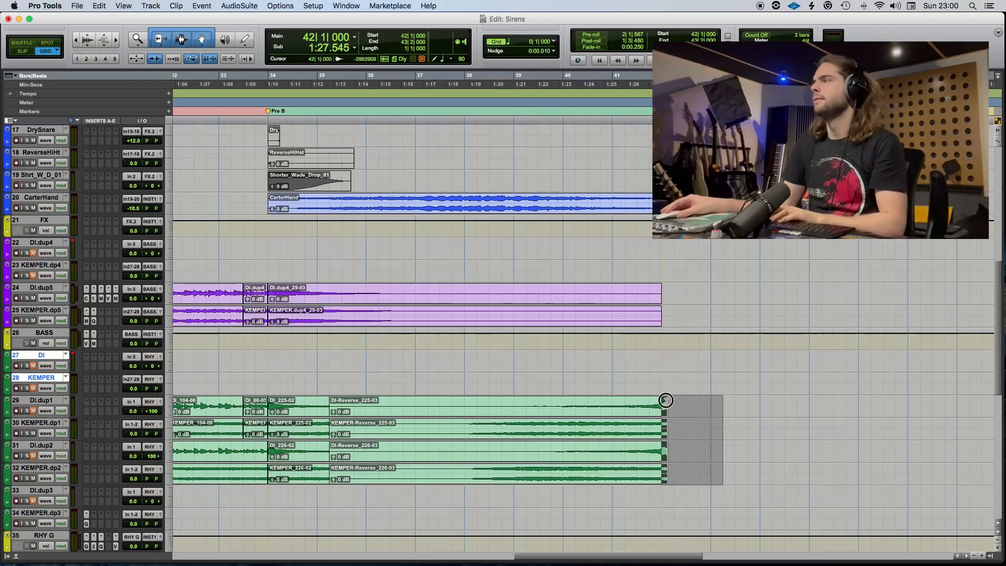
Trim the reversed clips on DI.dup1 and KEMPER.dp1 and place a two-bar crossfade from the originals starting at 37|2.
{"action": "left_click_drag", "start_coordinate": [330, 422], "coordinate": [414, 428]}
{"action": "key", "text": "super+z"}
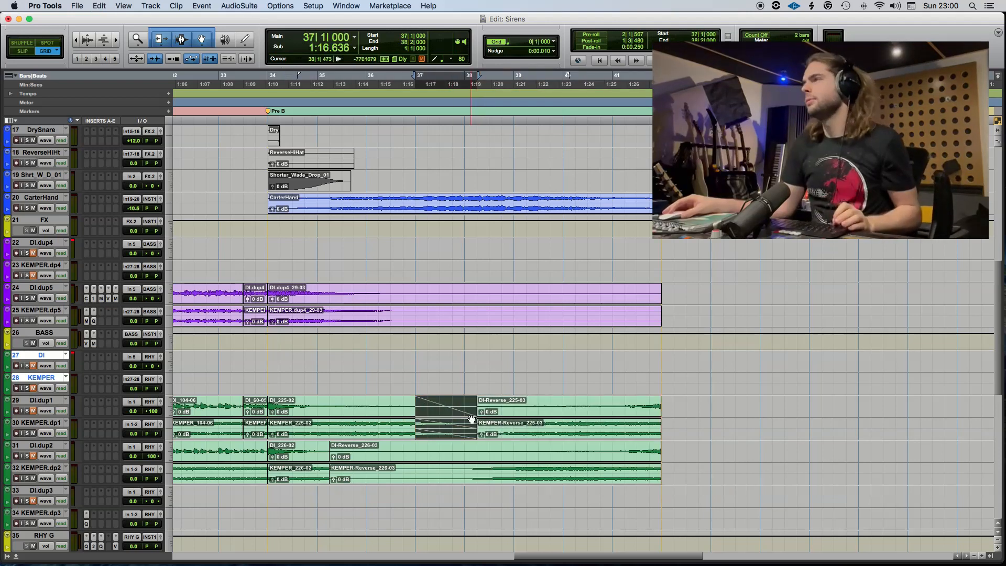
{"action": "key", "text": "super+z"}
{"action": "left_click_drag", "start_coordinate": [476, 420], "coordinate": [426, 420]}
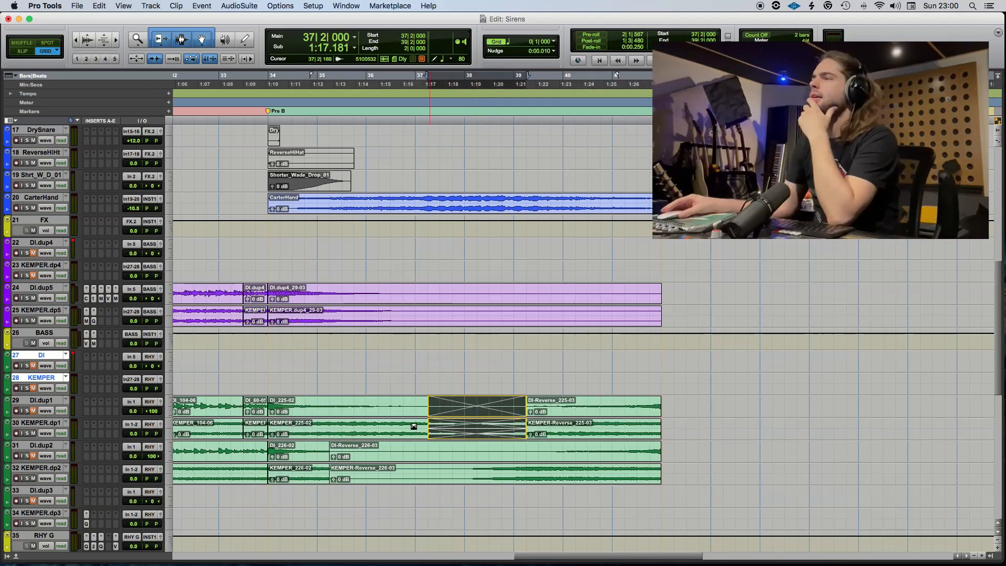
Crossfade the original and reversed clips on DI.dup2 and KEMPER.dp2 over two bars from bar 37, using Equal Power.
{"action": "left_click_drag", "start_coordinate": [327, 451], "coordinate": [416, 468]}
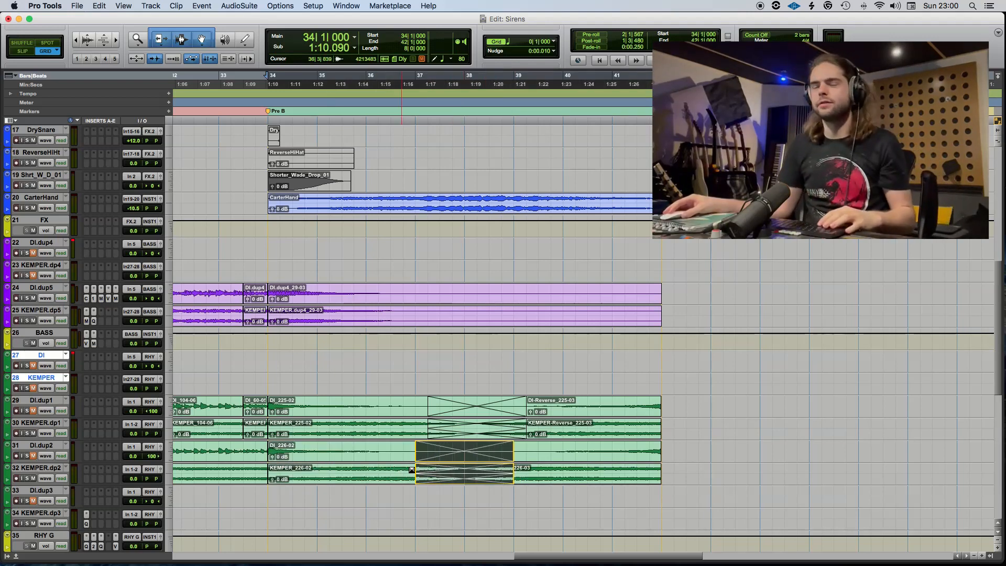
{"action": "key", "text": "super+f"}
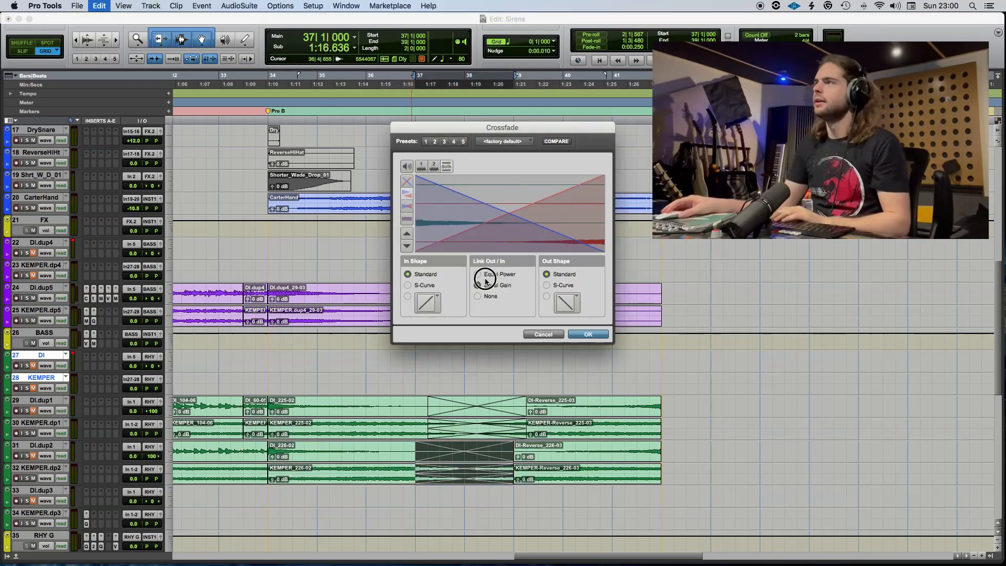
{"action": "left_click", "coordinate": [485, 274]}
{"action": "key", "text": "Return"}
Shift the crossfade on DI.dup1 and KEMPER.dp1 to start at bar 37 and set it to Equal Power.
{"action": "left_click_drag", "start_coordinate": [474, 418], "coordinate": [464, 419]}
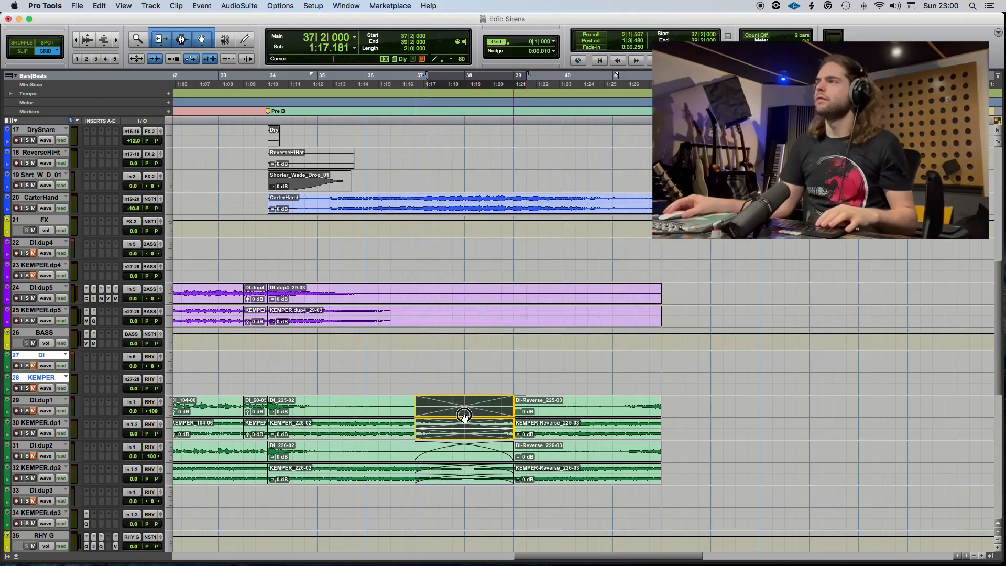
{"action": "key", "text": "super+f"}
{"action": "left_click", "coordinate": [485, 275]}
{"action": "key", "text": "Return"}
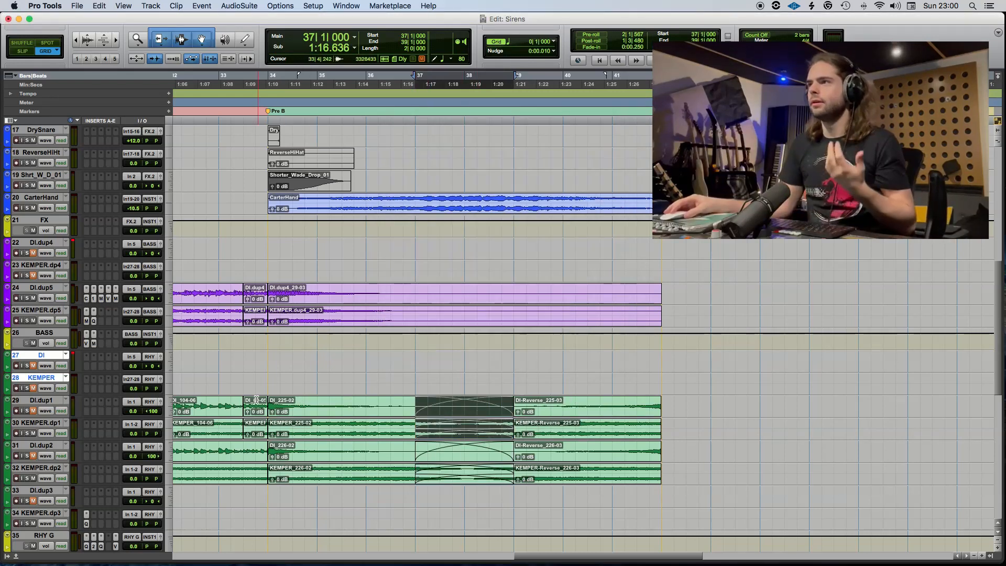
Play from 33|3 and extend the crossfades to 40|2 on DI.dup1 and KEMPER.dp1 and to 39|3|690 on DI.dup2 and KEMPER.dp2.
{"action": "left_click", "coordinate": [244, 379]}
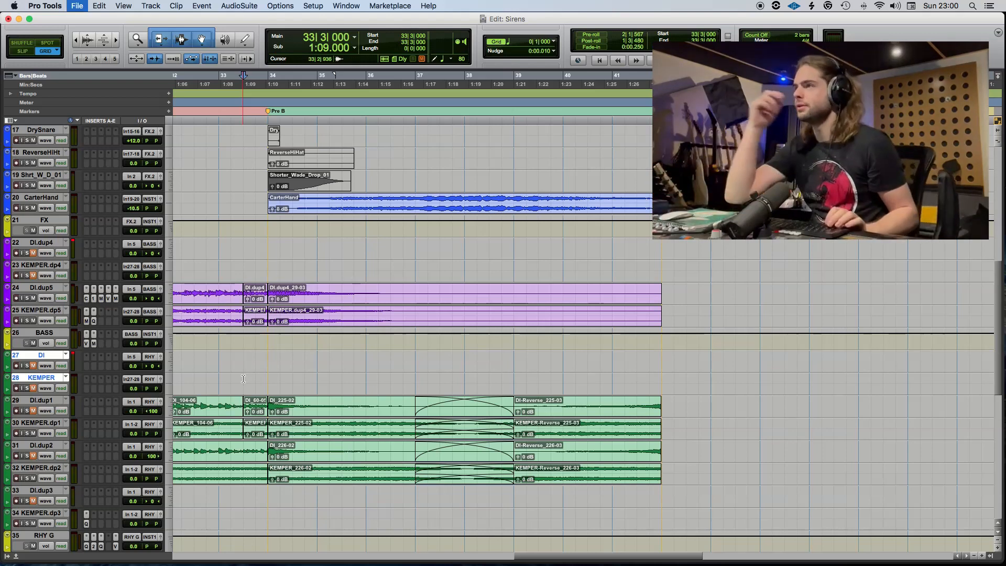
{"action": "key", "text": "space"}
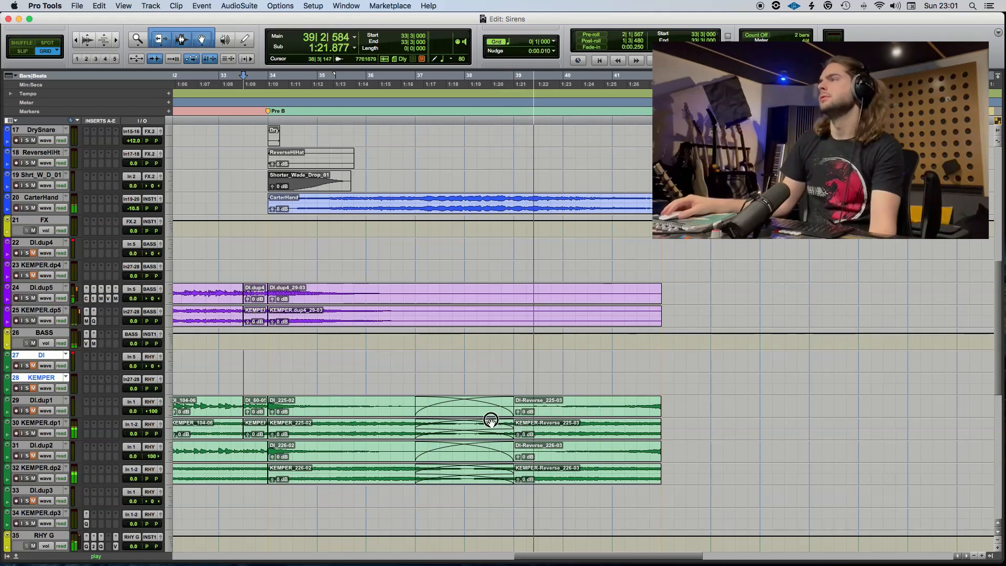
{"action": "left_click_drag", "start_coordinate": [490, 420], "coordinate": [526, 414]}
{"action": "left_click_drag", "start_coordinate": [415, 414], "coordinate": [580, 413]}
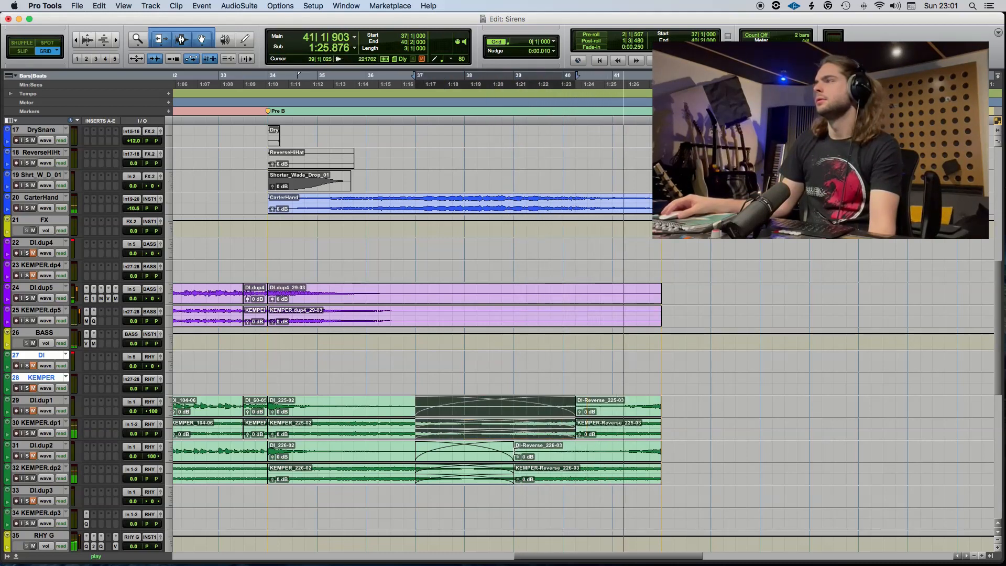
{"action": "left_click_drag", "start_coordinate": [515, 455], "coordinate": [548, 454]}
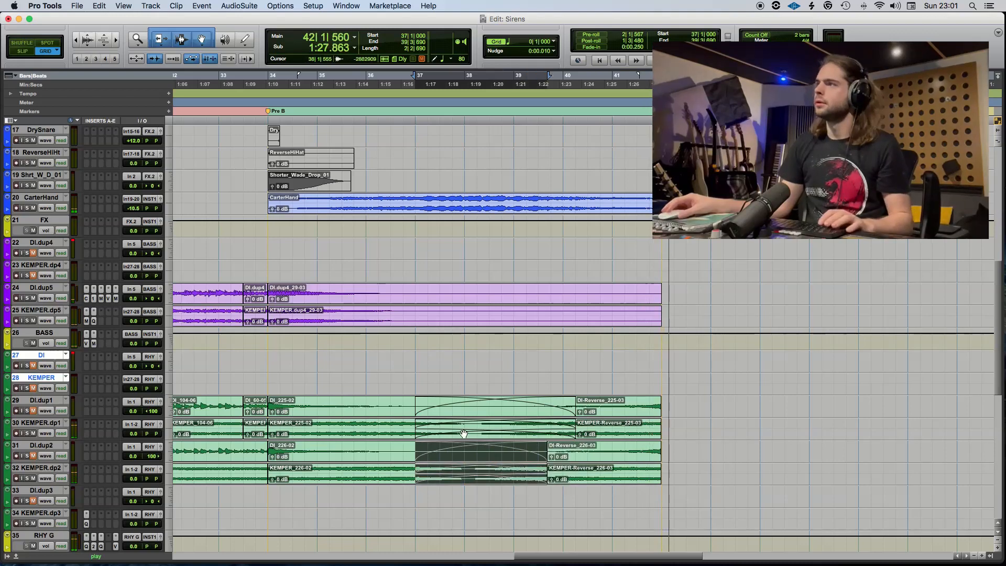
{"action": "left_click", "coordinate": [405, 381]}
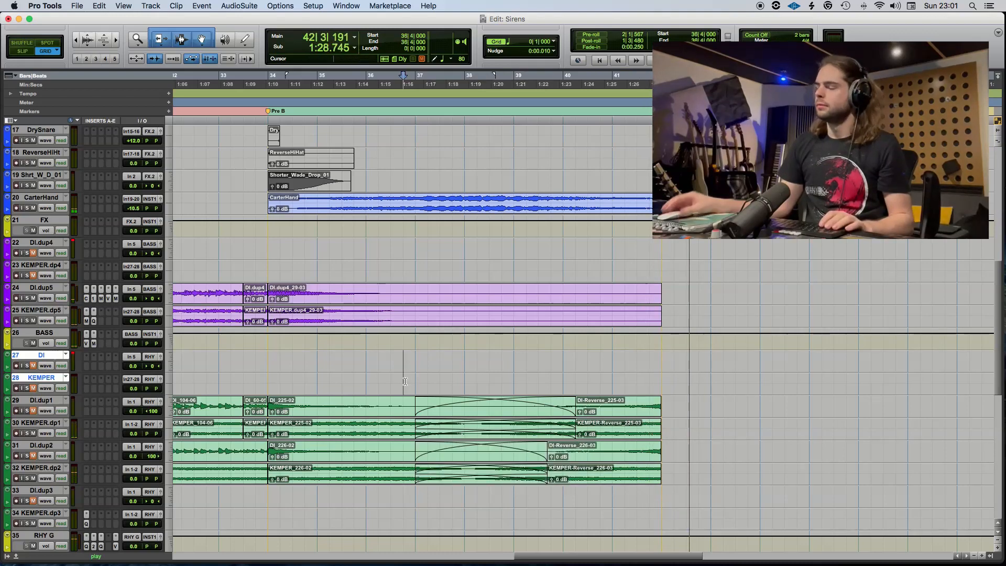
{"action": "key", "text": "space"}
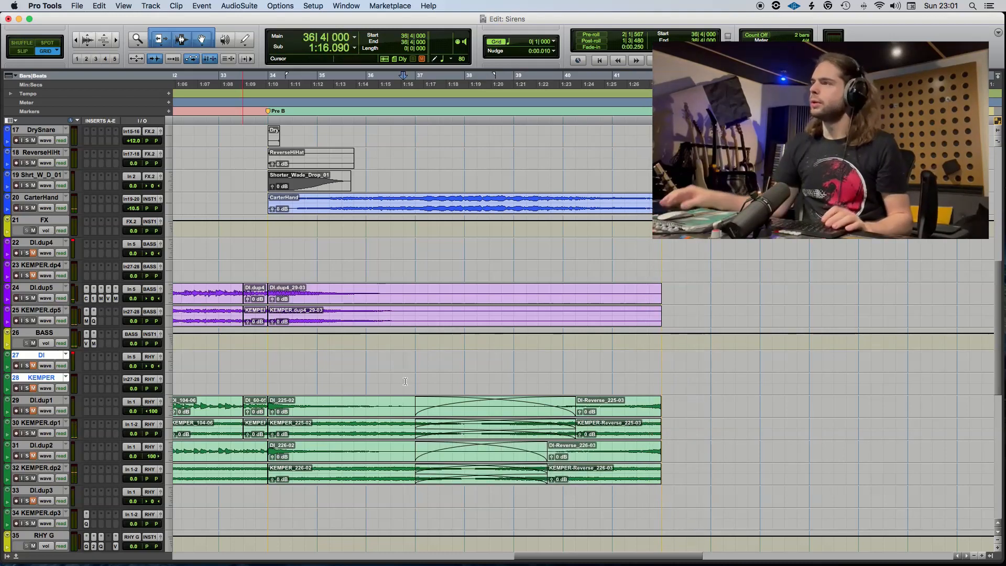
Save the session and adjust the link setting of the crossfade on DI.dup1 and KEMPER.dp1.
{"action": "key", "text": "super+s"}
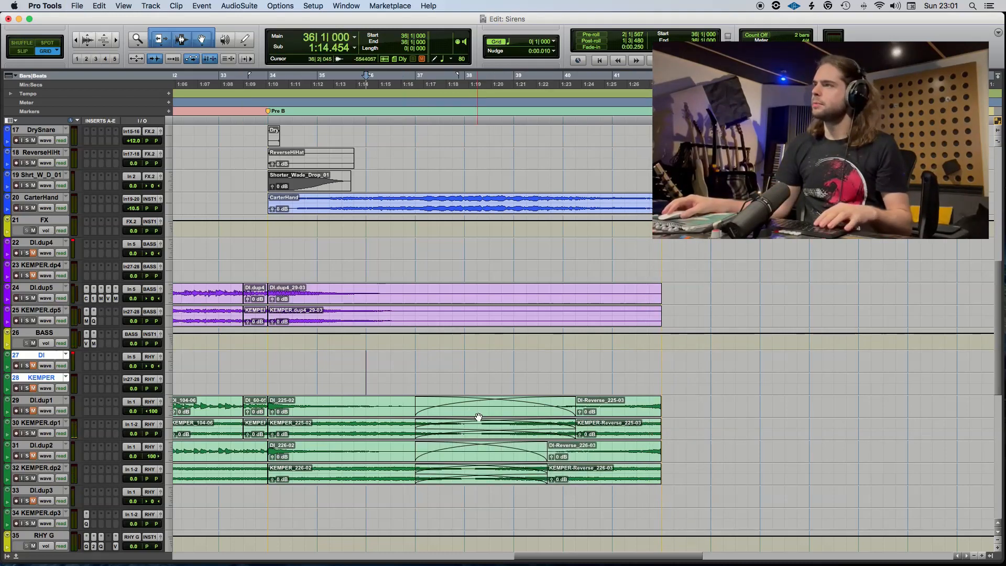
{"action": "double_click", "coordinate": [479, 417]}
{"action": "left_click", "coordinate": [490, 287]}
{"action": "key", "text": "Return"}
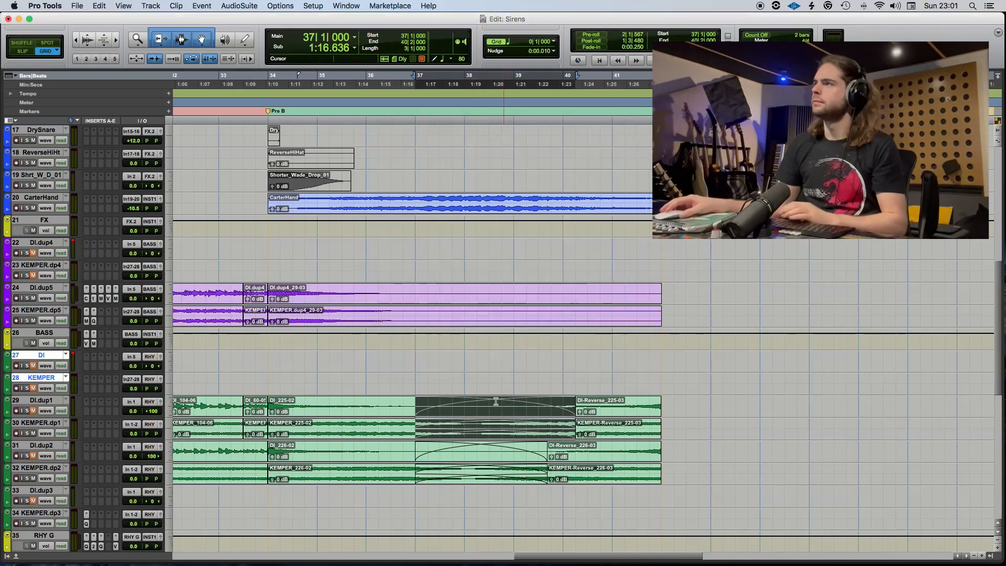
Set the crossfade on DI.dup2 and KEMPER.dp2 to Equal Gain.
{"action": "left_click", "coordinate": [481, 464]}
{"action": "key", "text": "super+f"}
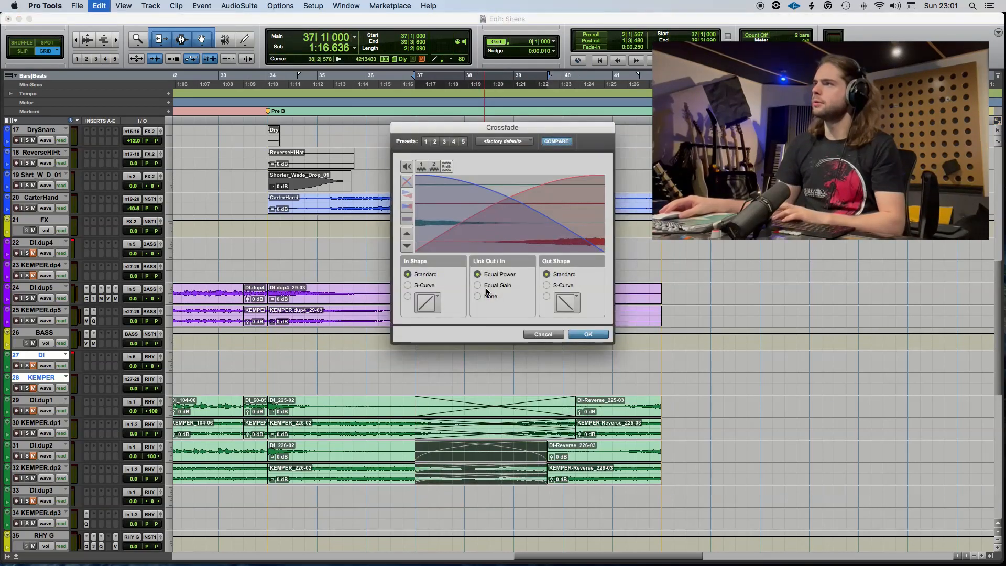
{"action": "left_click", "coordinate": [487, 287]}
{"action": "key", "text": "Return"}
Play from 36|4, extend the start of the crossfade on DI.dup2 and KEMPER.dp2 back to 35|4, and save the session.
{"action": "left_click", "coordinate": [404, 402]}
{"action": "key", "text": "space"}
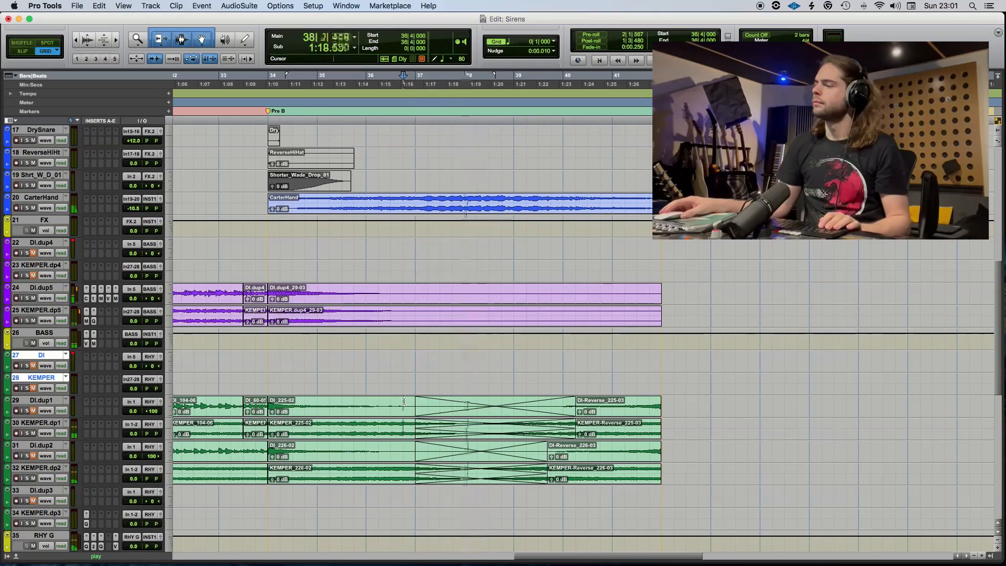
{"action": "left_click_drag", "start_coordinate": [418, 456], "coordinate": [357, 461]}
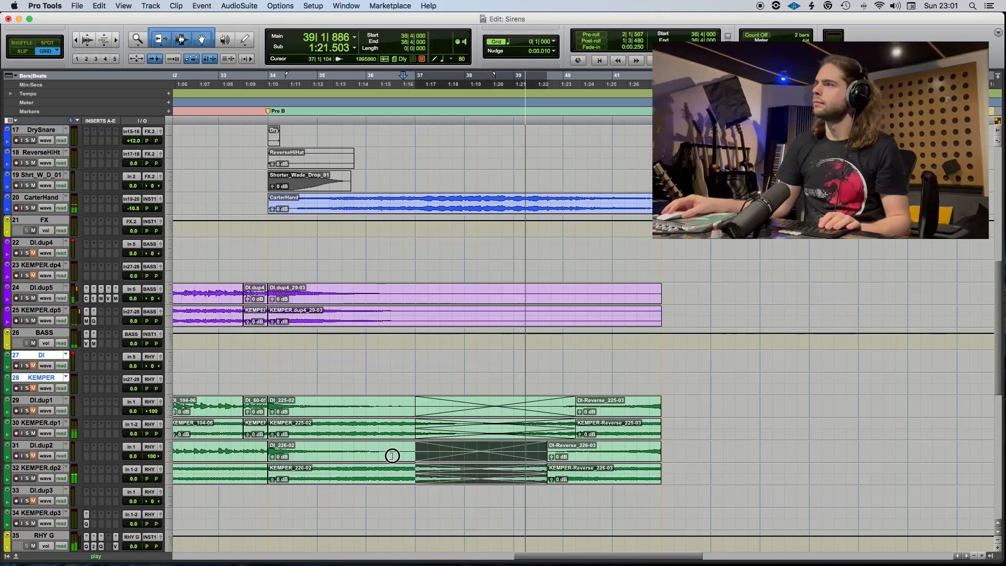
{"action": "left_click", "coordinate": [330, 444]}
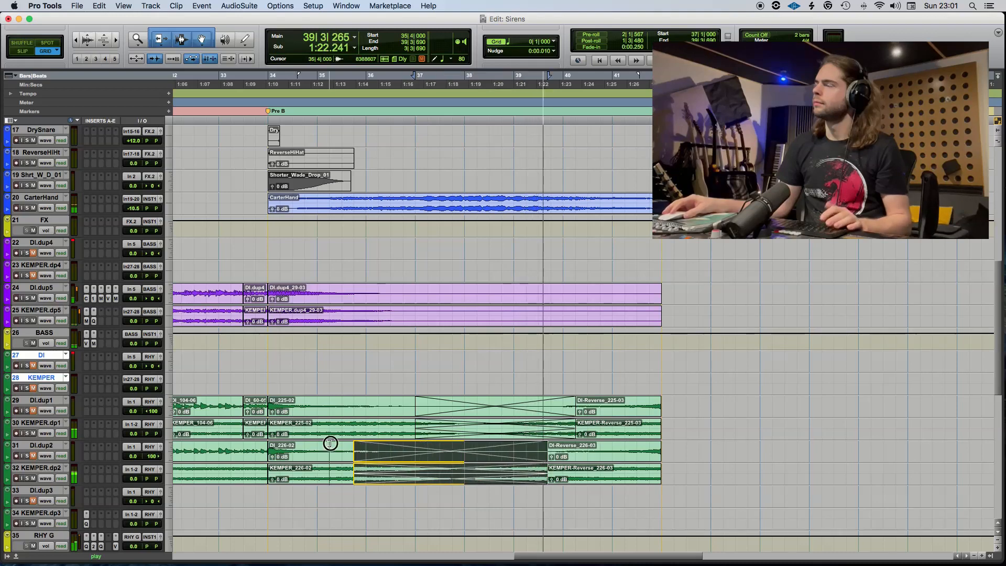
{"action": "key", "text": "space"}
{"action": "key", "text": "super+s"}
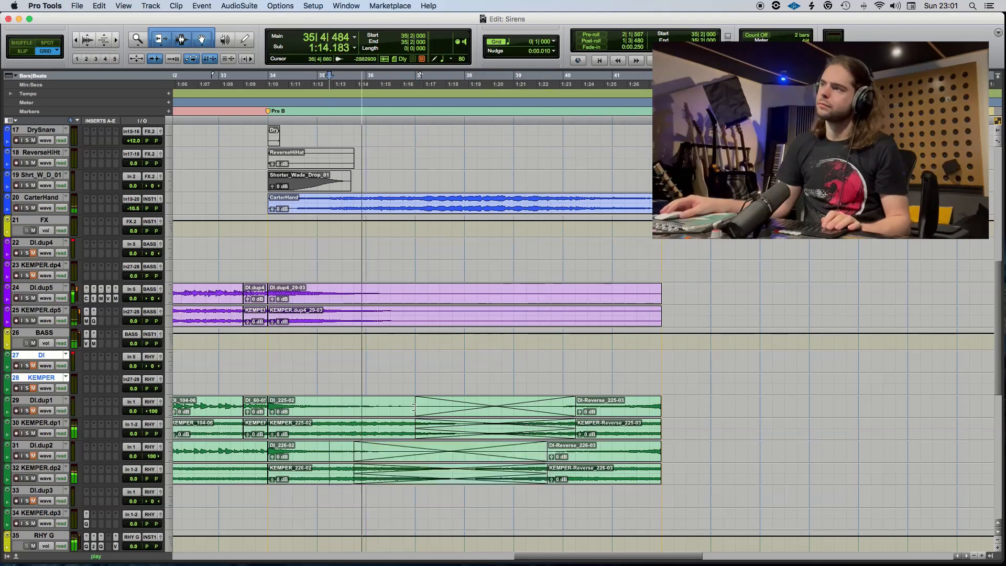
Extend the start of the crossfade on DI.dup1 and KEMPER.dp1 back to 36|3, play from 41|1 and save the session.
{"action": "left_click_drag", "start_coordinate": [414, 427], "coordinate": [391, 428]}
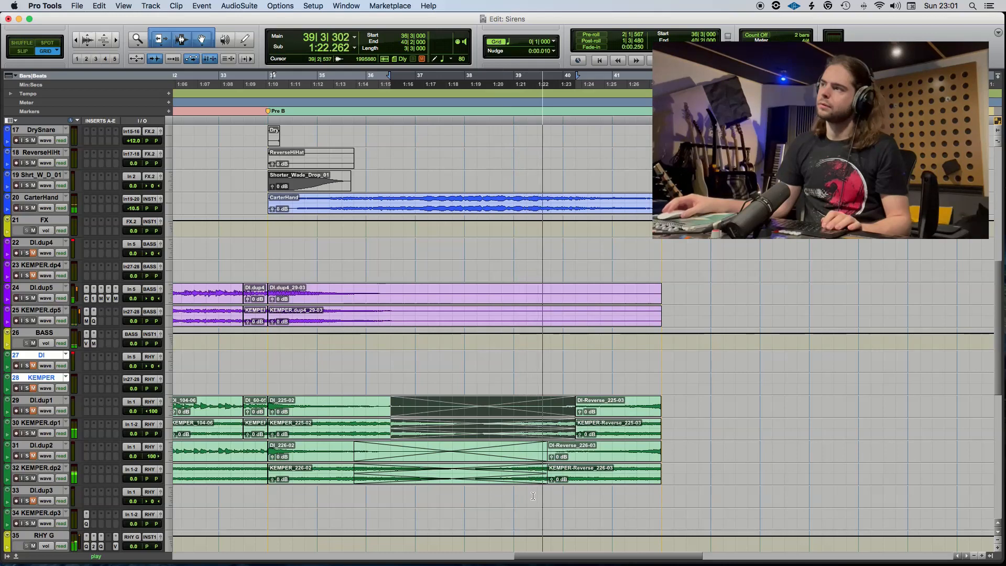
{"action": "left_click", "coordinate": [618, 474]}
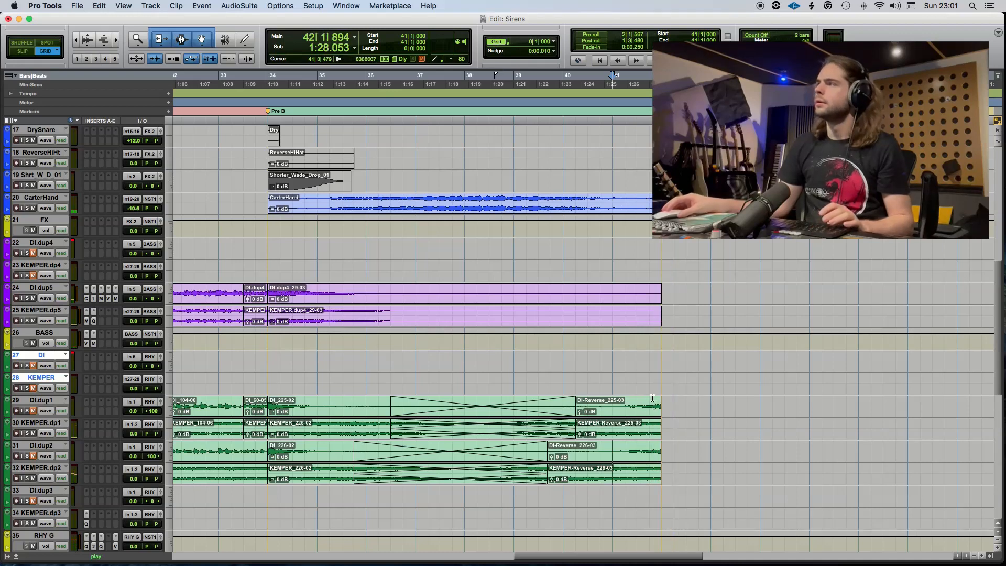
{"action": "key", "text": "space"}
{"action": "key", "text": "super+s"}
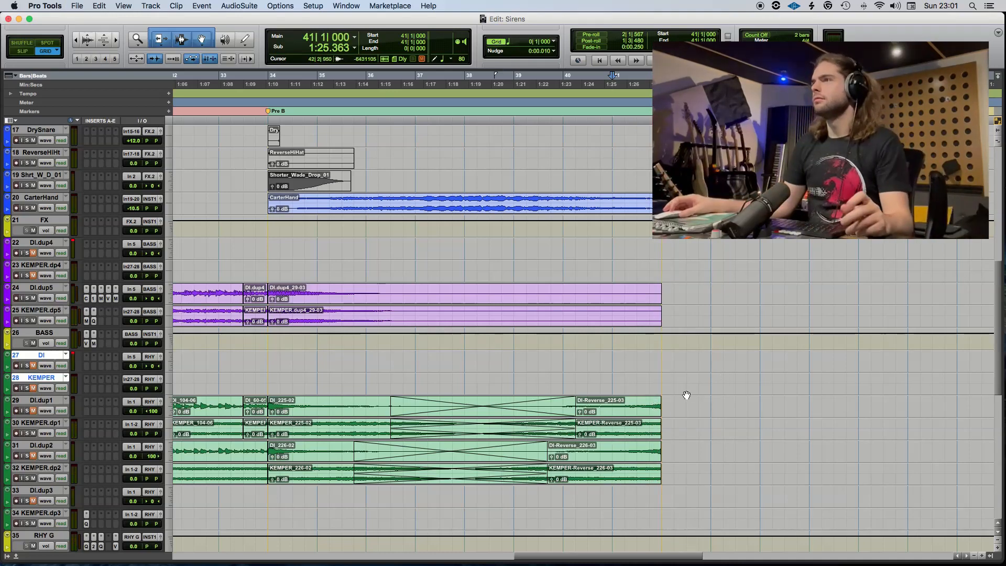
Play the transition from 38|1 into the B1 section to check how the reversed guitars lead in.
{"action": "scroll", "coordinate": [685, 396], "scroll_direction": "right", "scroll_amount": 3}
{"action": "scroll", "coordinate": [584, 380], "scroll_direction": "up", "scroll_amount": 8}
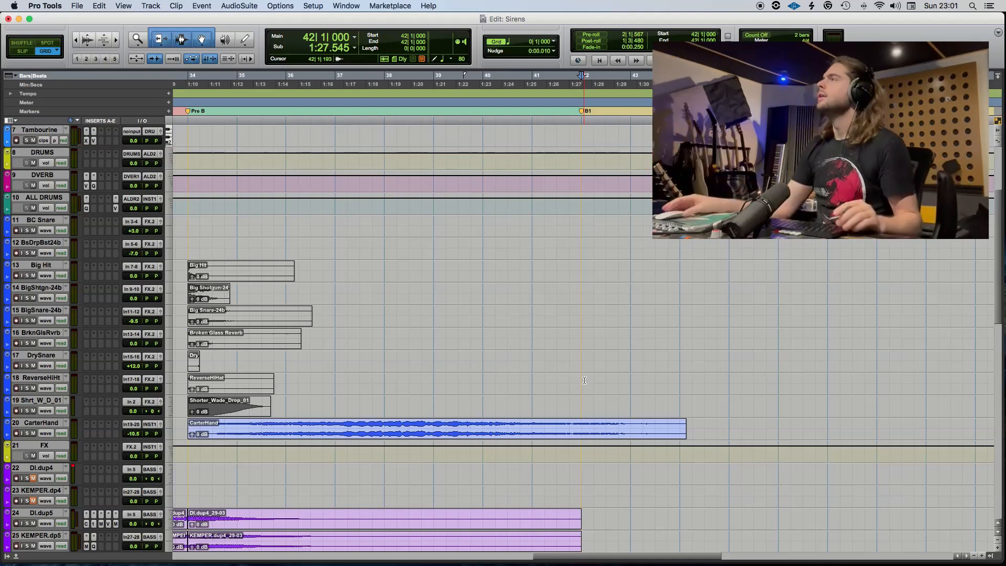
{"action": "scroll", "coordinate": [587, 389], "scroll_direction": "up", "scroll_amount": 1}
{"action": "scroll", "coordinate": [583, 392], "scroll_direction": "up", "scroll_amount": 5}
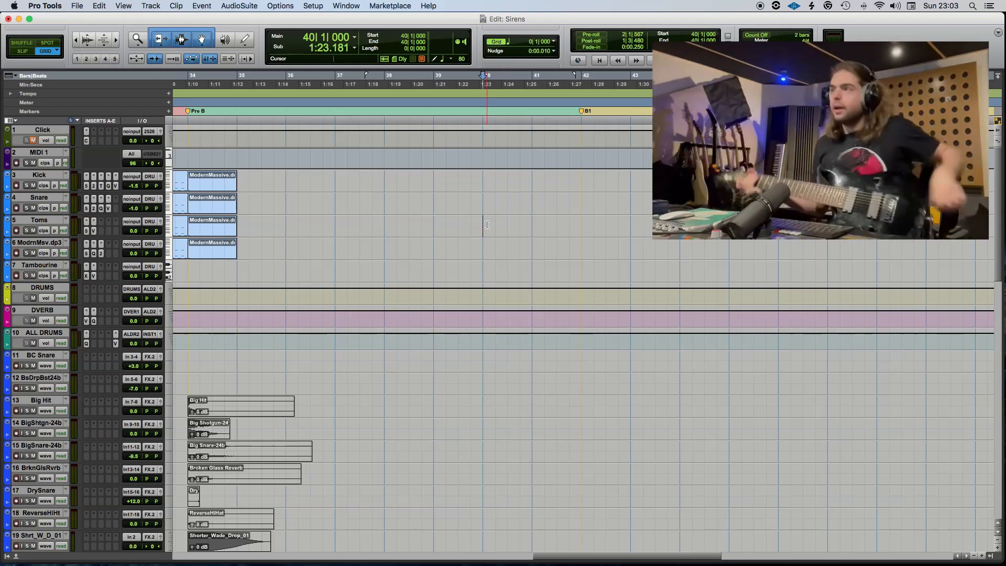
{"action": "left_click", "coordinate": [386, 222]}
{"action": "key", "text": "space"}
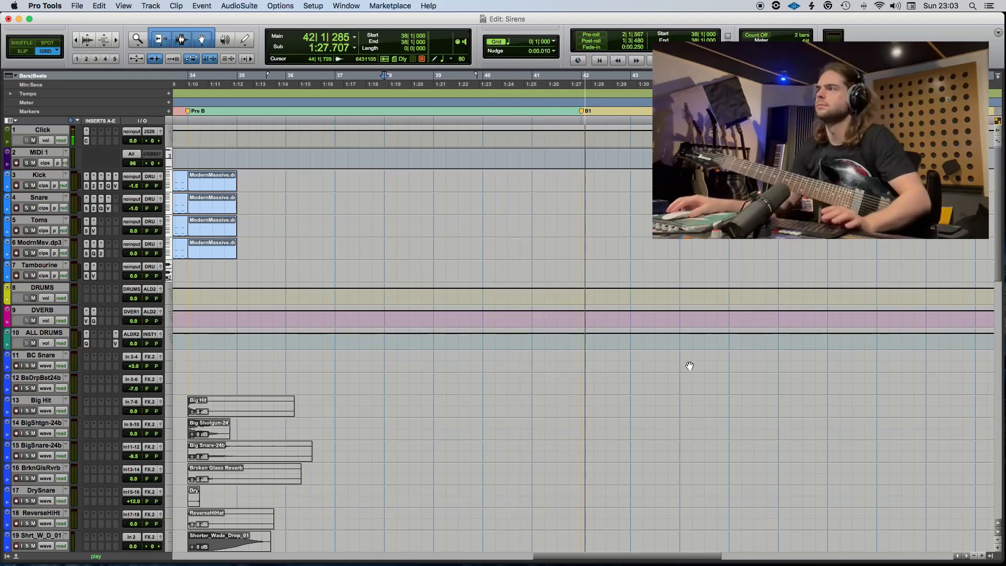
{"action": "scroll", "coordinate": [619, 390], "scroll_direction": "down", "scroll_amount": 2}
{"action": "key", "text": "space"}
{"action": "scroll", "coordinate": [618, 390], "scroll_direction": "down", "scroll_amount": 14}
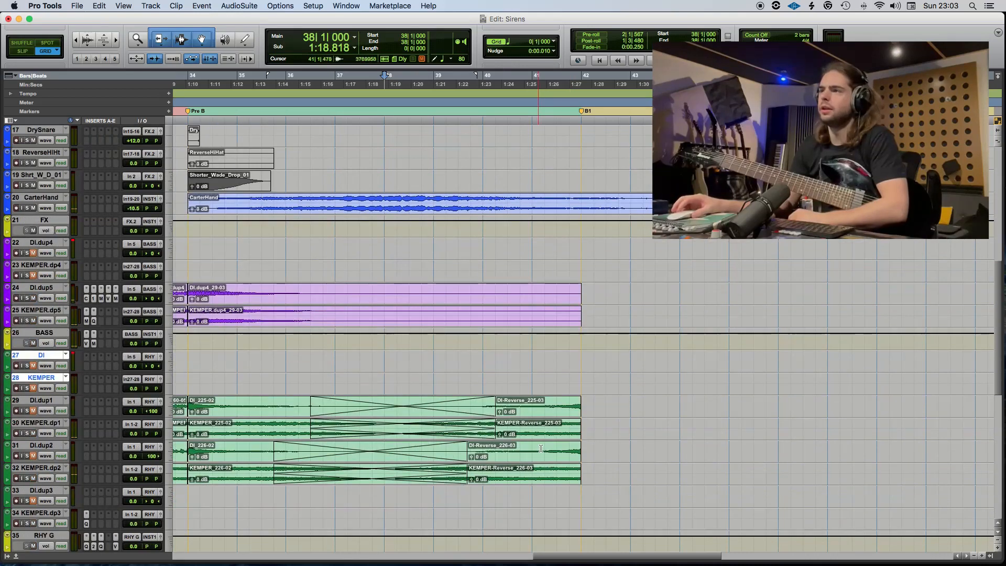
Place the edit cursor at 41|1 and record-enable the DI and KEMPER tracks.
{"action": "left_click", "coordinate": [533, 388]}
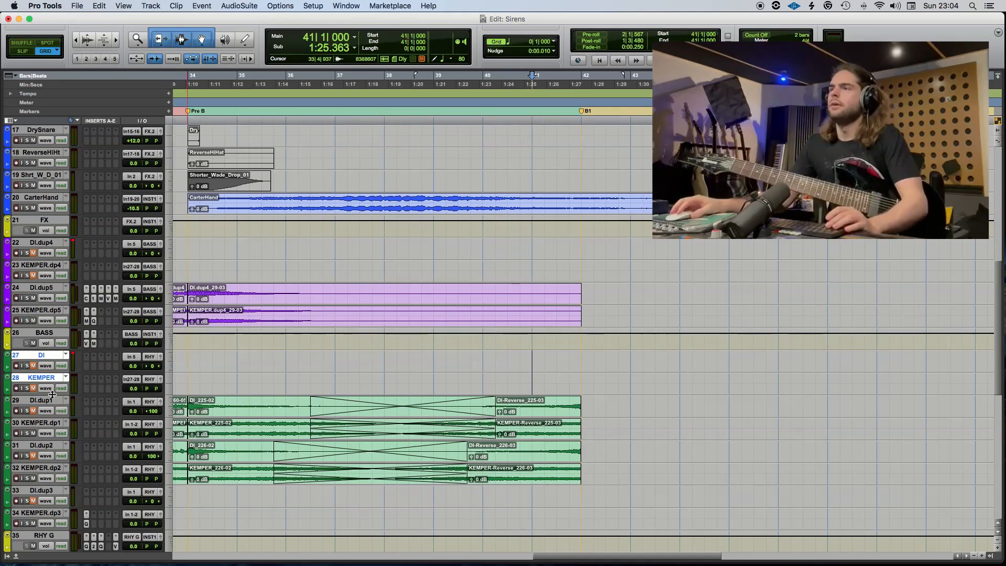
{"action": "left_click", "coordinate": [17, 390], "text": "alt+shift"}
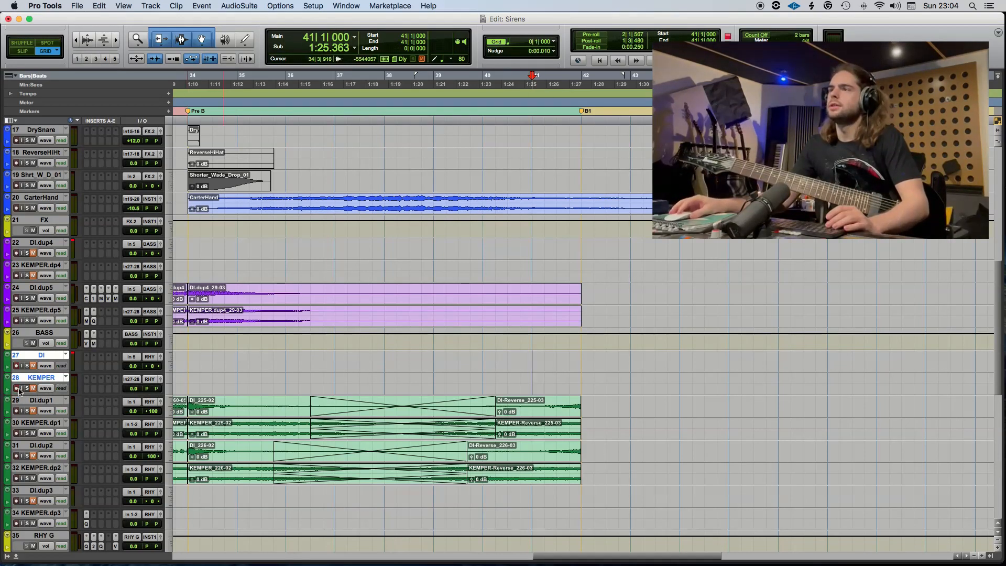
Create an empty MIDI clip from 42|1 to 46|1 on ModrnMsv.dp3 and open it for note editing with a 0|0|240 grid.
{"action": "scroll", "coordinate": [635, 437], "scroll_direction": "up", "scroll_amount": 15}
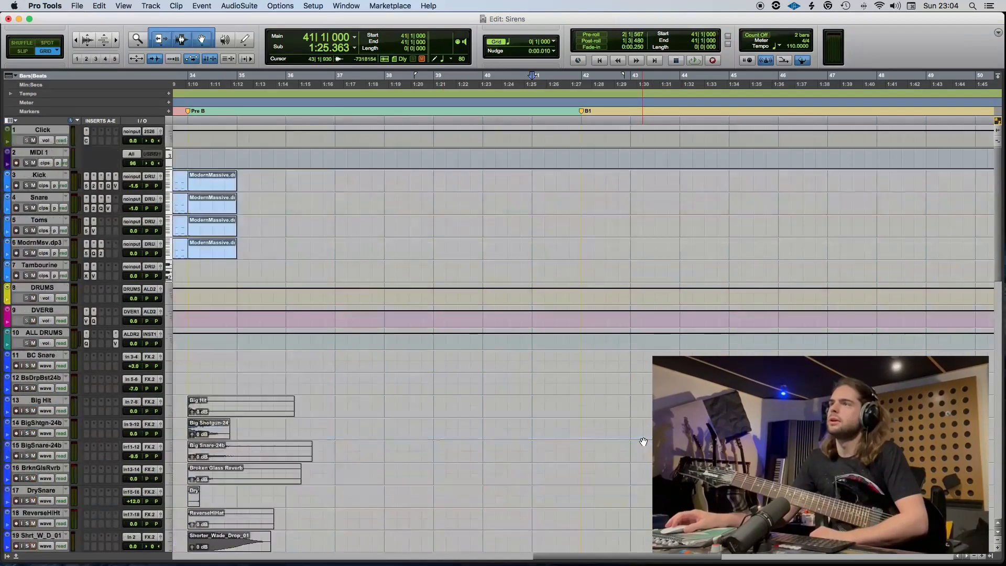
{"action": "left_click_drag", "start_coordinate": [583, 247], "coordinate": [774, 245]}
{"action": "key", "text": "alt+shift+3"}
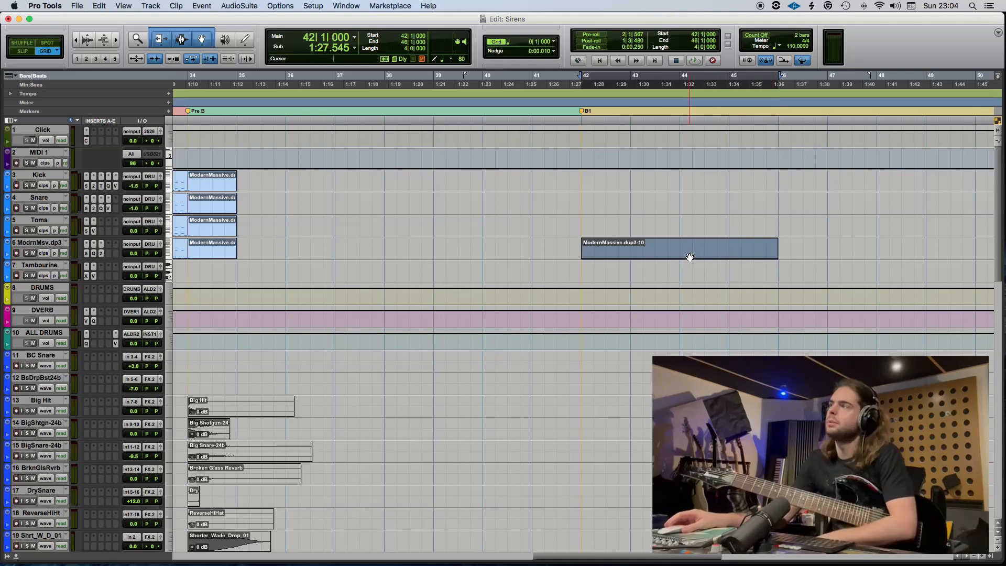
{"action": "double_click", "coordinate": [687, 256]}
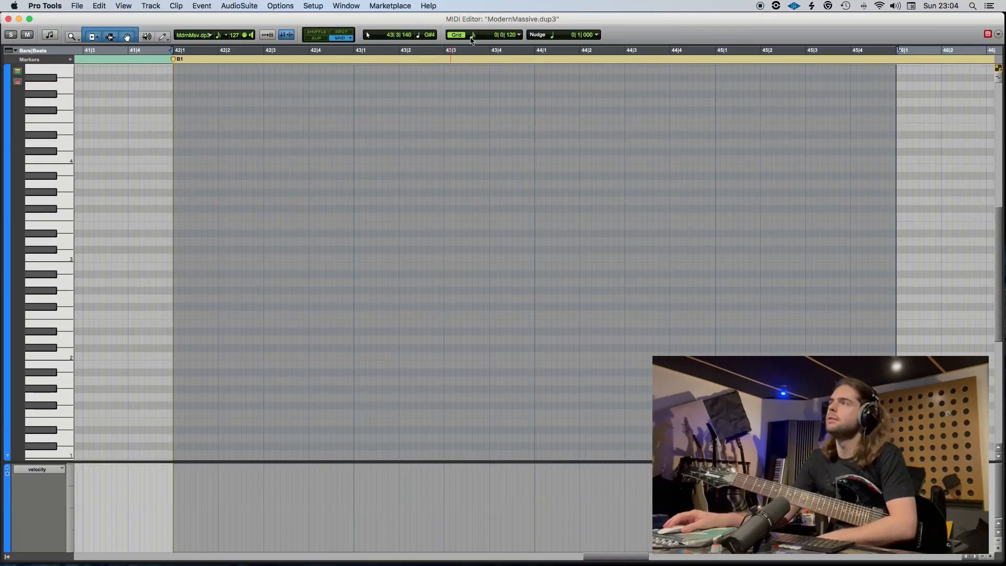
{"action": "left_click", "coordinate": [492, 35]}
{"action": "left_click", "coordinate": [500, 28]}
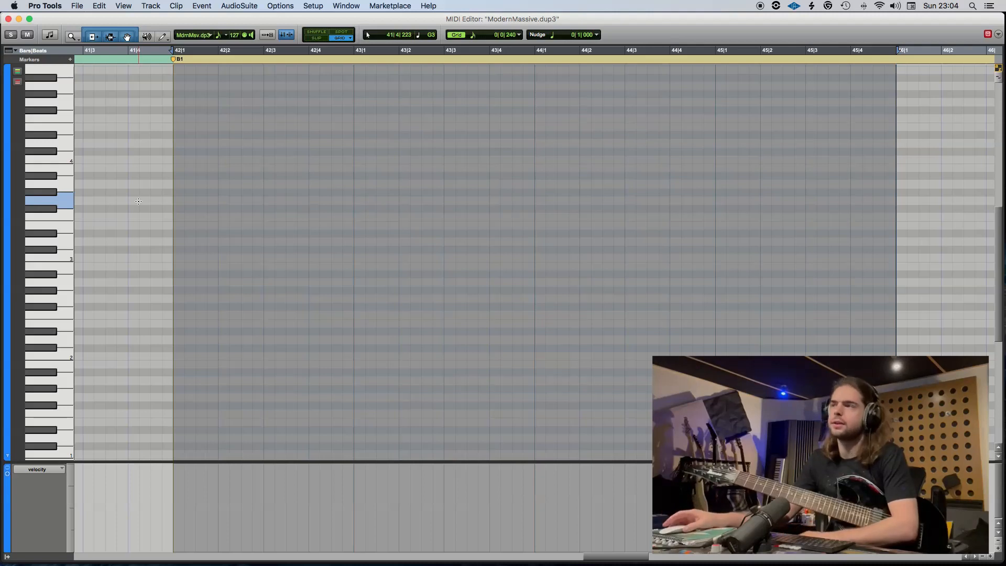
Audition G4 and add one-grid-step notes on G4 and F4 at 42|1.
{"action": "left_click", "coordinate": [64, 101]}
{"action": "left_click", "coordinate": [180, 103]}
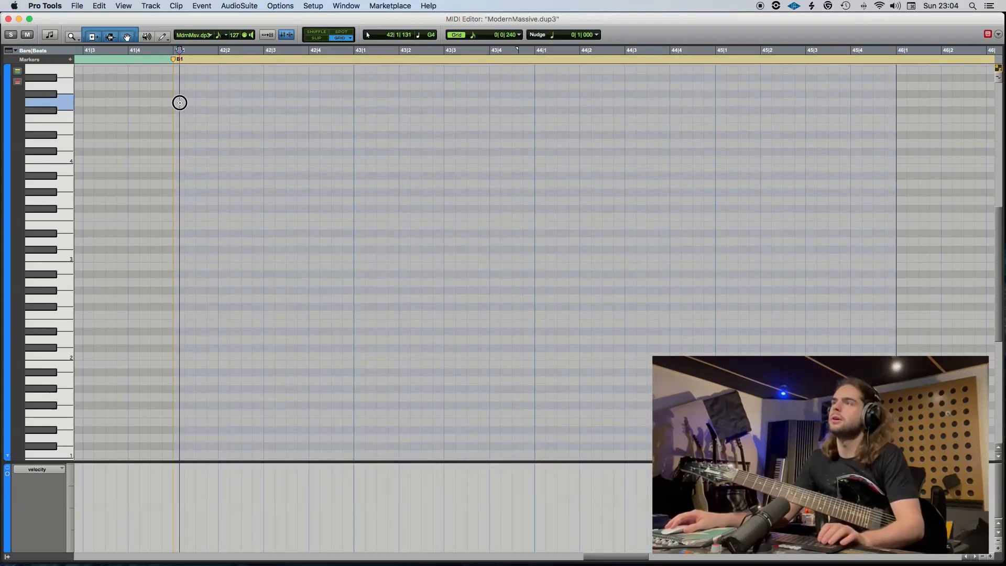
{"action": "double_click", "coordinate": [180, 102]}
{"action": "double_click", "coordinate": [179, 118]}
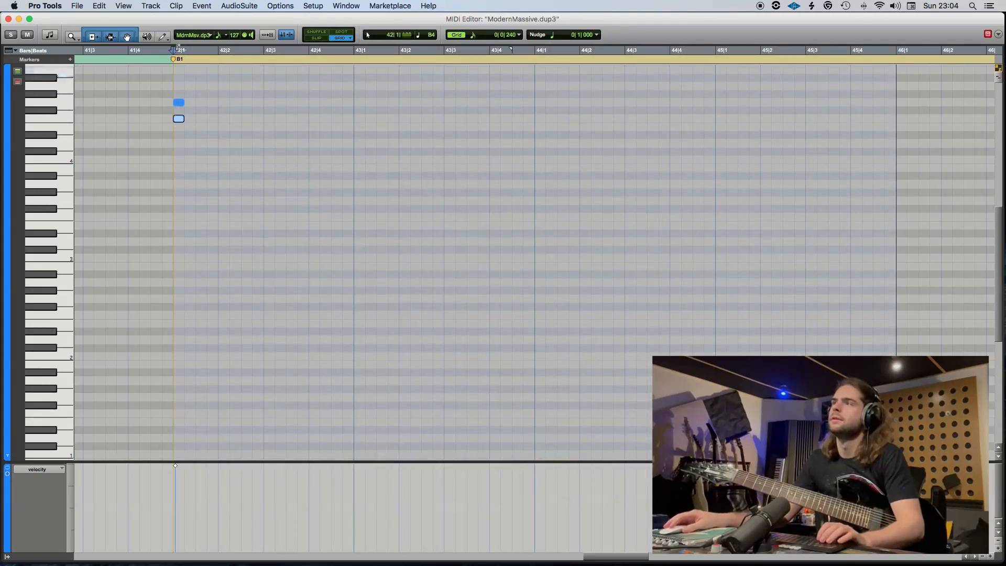
Add A4 notes at 42|3, 43|1 and 43|3, return the cursor to 42|1 and save the session.
{"action": "key", "text": "space"}
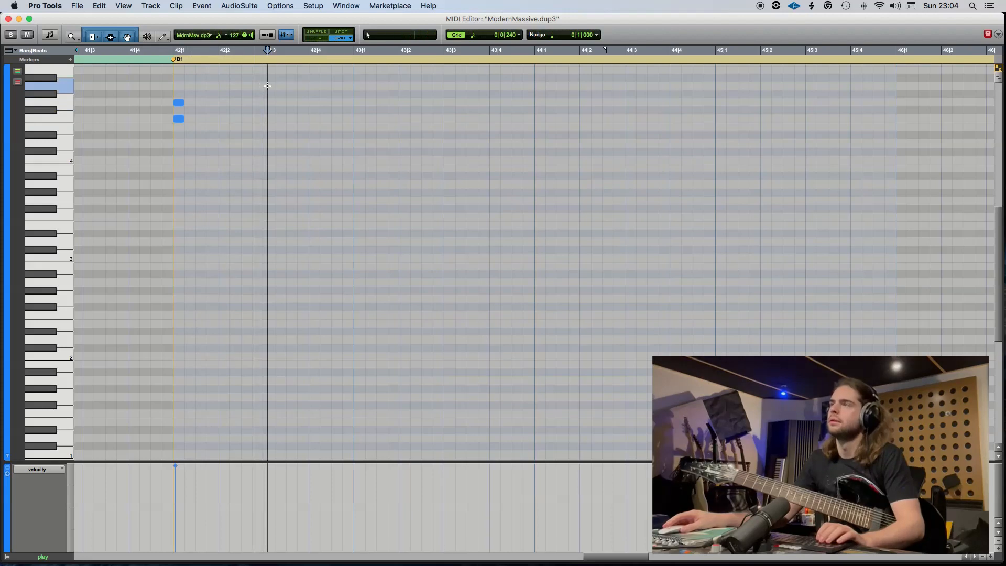
{"action": "double_click", "coordinate": [268, 85]}
{"action": "key", "text": "space"}
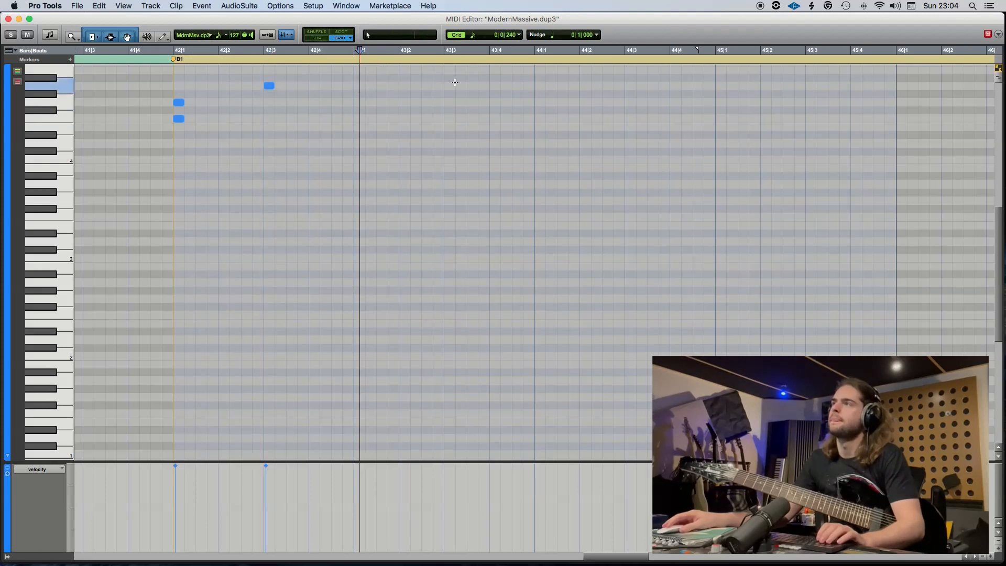
{"action": "double_click", "coordinate": [359, 85]}
{"action": "double_click", "coordinate": [448, 85]}
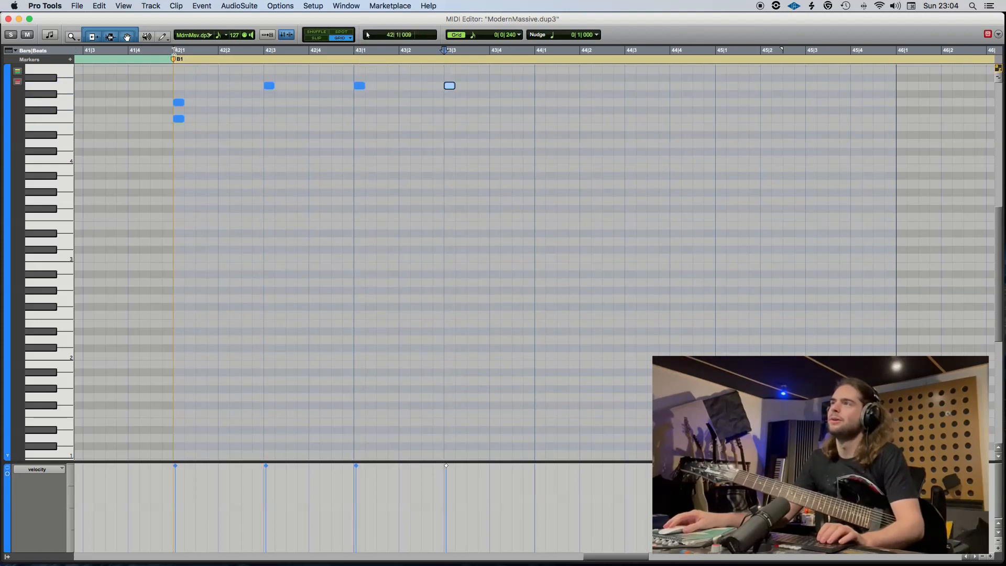
{"action": "left_click", "coordinate": [176, 51]}
{"action": "key", "text": "super+s"}
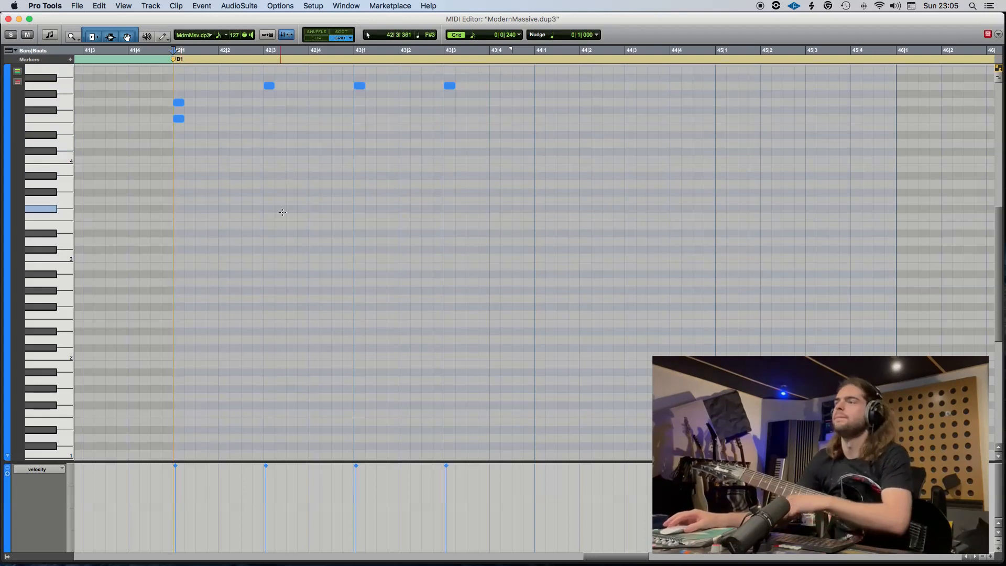
Add C1 notes at 42|1, 42|1|480 and 42|2|480 and an E1 note at 42|3, and play from 42|1.
{"action": "scroll", "coordinate": [246, 341], "scroll_direction": "down", "scroll_amount": 1}
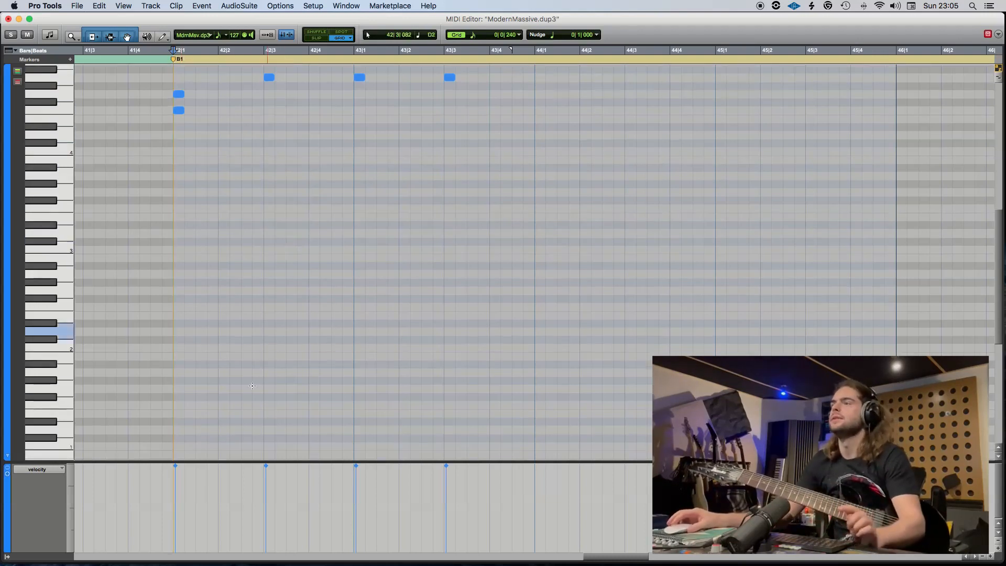
{"action": "left_click", "coordinate": [178, 445]}
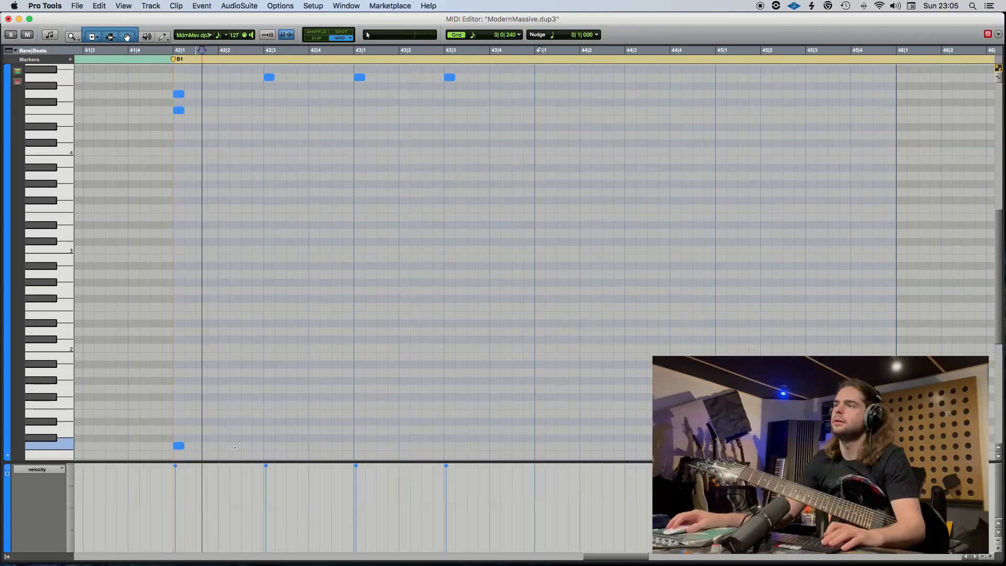
{"action": "left_click", "coordinate": [202, 445]}
{"action": "left_click", "coordinate": [247, 445]}
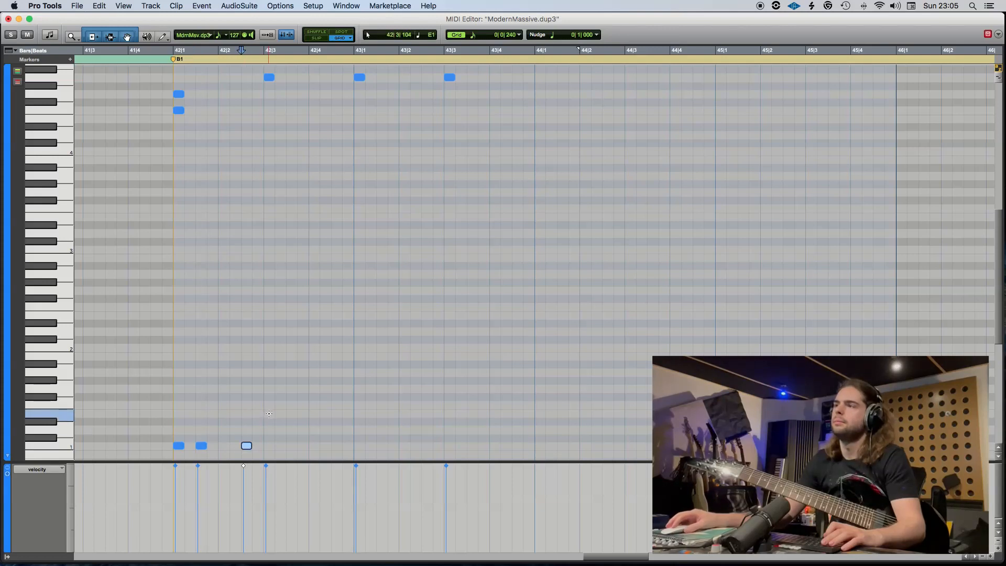
{"action": "left_click", "coordinate": [268, 414]}
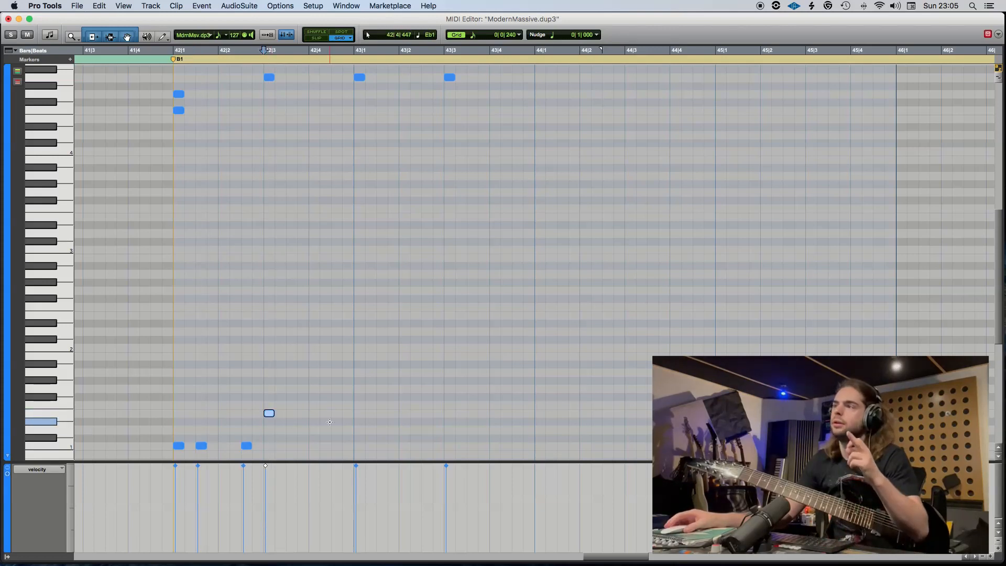
{"action": "left_click", "coordinate": [176, 49]}
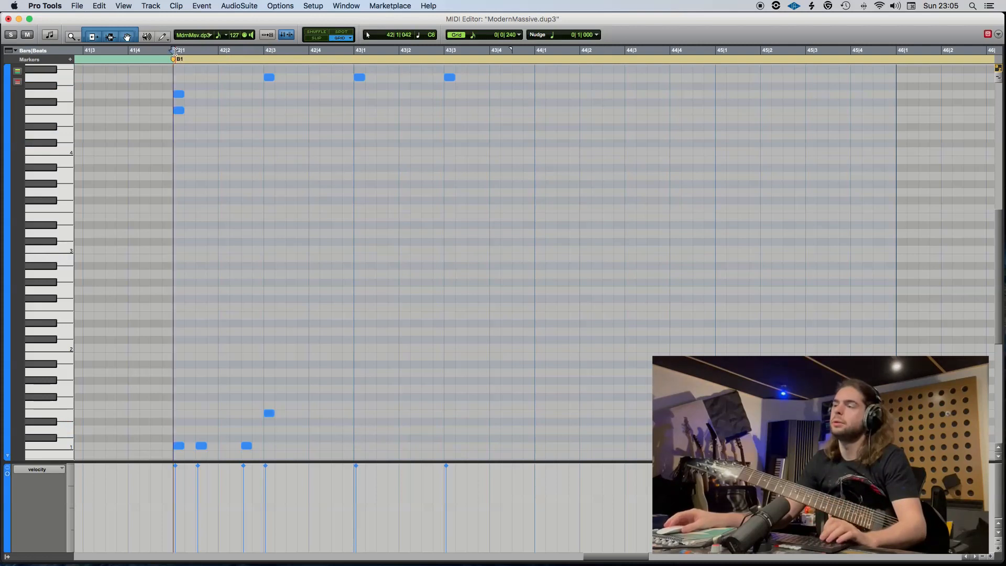
{"action": "key", "text": "space"}
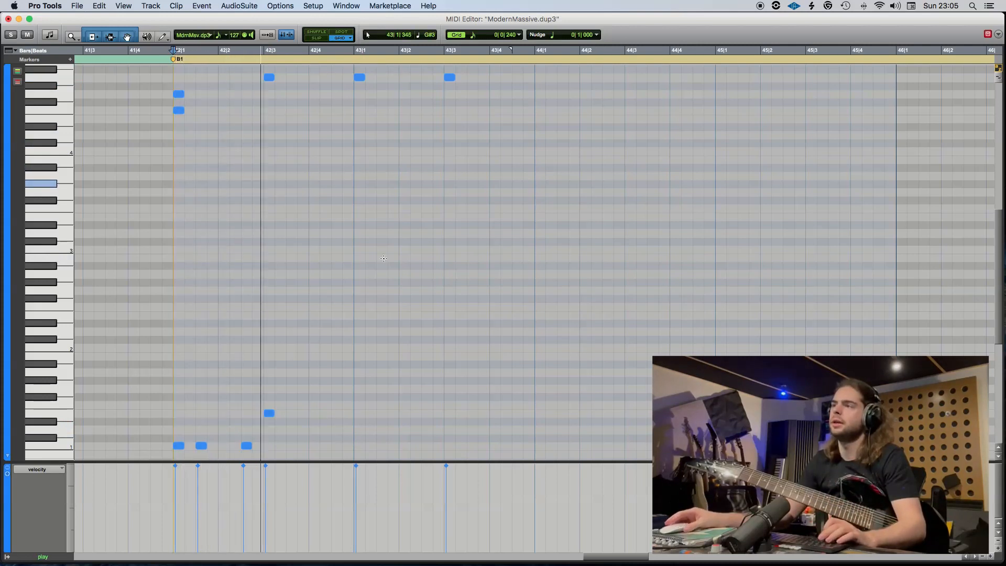
Add an E1 note at 43|3 and C1 notes at 43|3|480, 43|3|720, 43|4|240, 43|4|720 and 44|1.
{"action": "double_click", "coordinate": [449, 414]}
{"action": "key", "text": "space"}
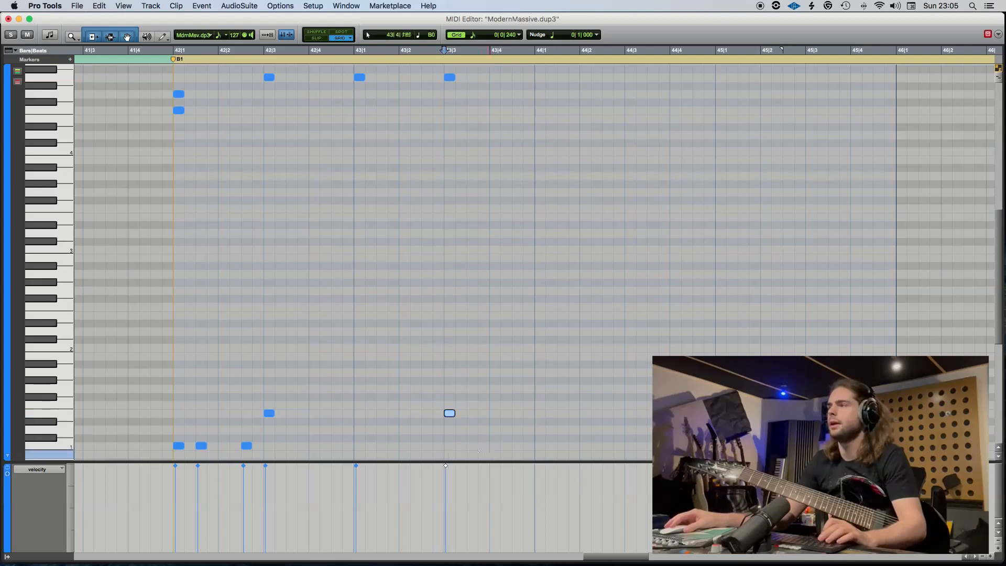
{"action": "double_click", "coordinate": [472, 445]}
{"action": "double_click", "coordinate": [485, 446]}
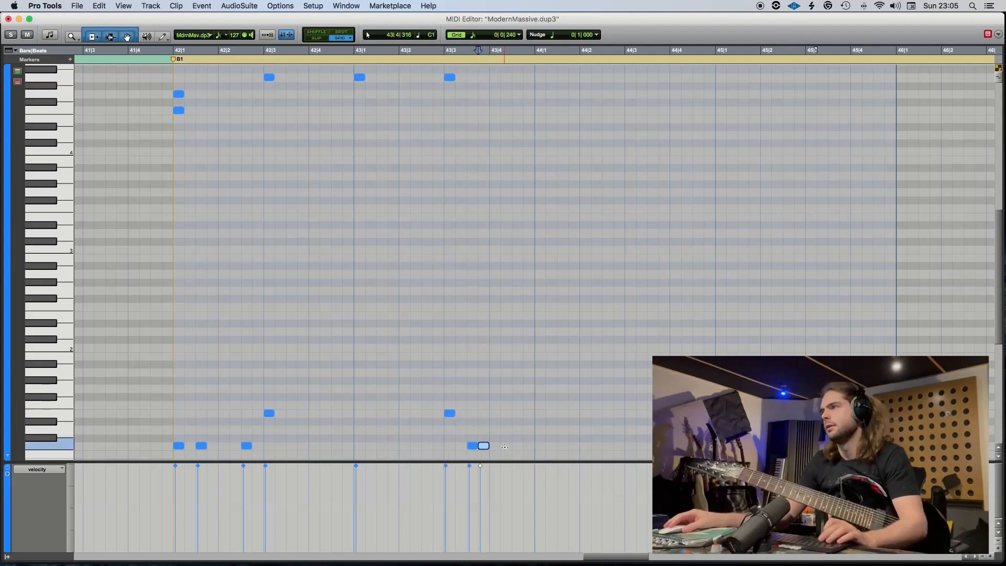
{"action": "double_click", "coordinate": [505, 446]}
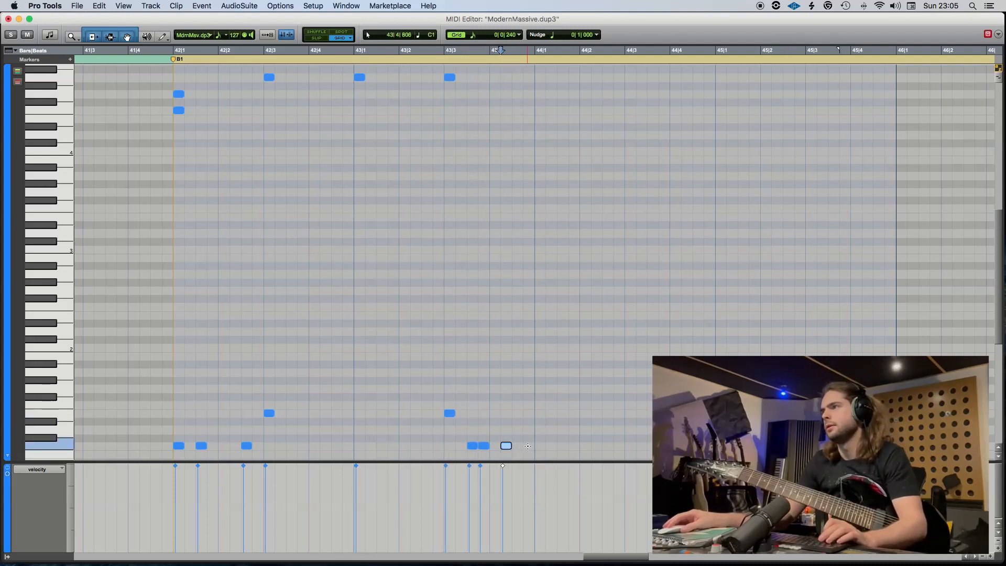
{"action": "double_click", "coordinate": [528, 445]}
{"action": "double_click", "coordinate": [540, 445]}
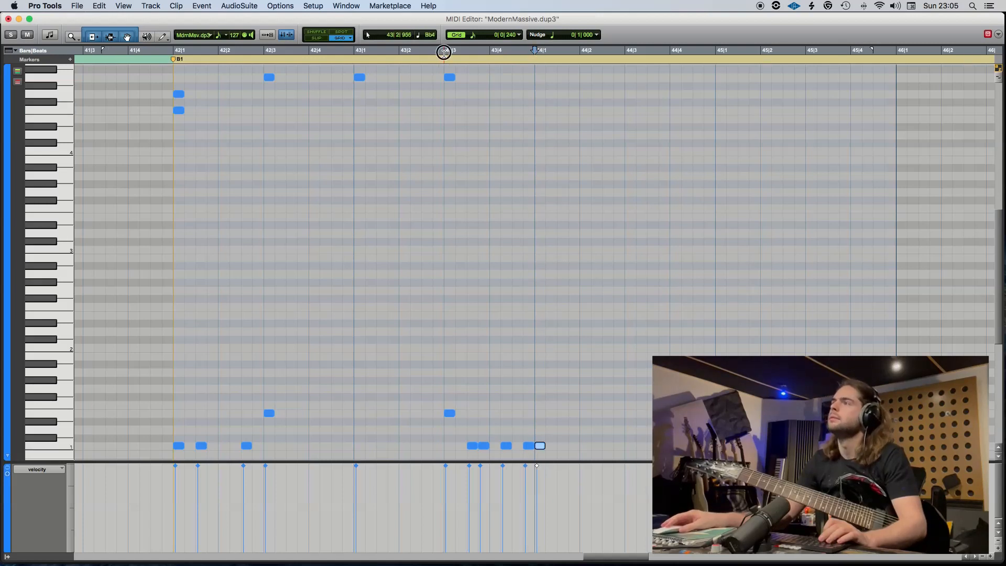
Play from 43|3 and move the five C1 notes following the E1 note at 43|3 later by one 0|0|240 grid step.
{"action": "left_click", "coordinate": [444, 52]}
{"action": "key", "text": "space"}
{"action": "key", "text": "space"}
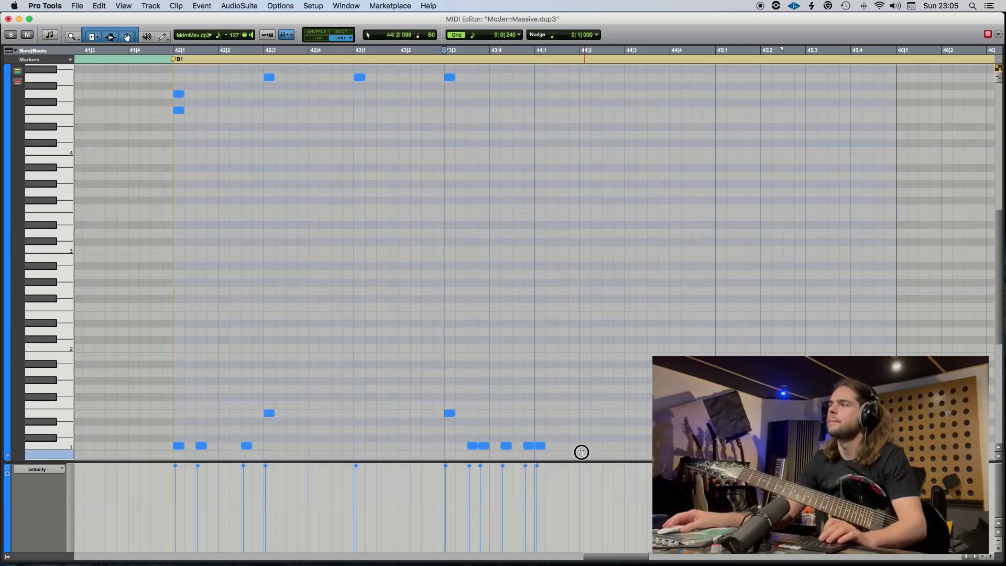
{"action": "left_click_drag", "start_coordinate": [584, 450], "coordinate": [485, 446]}
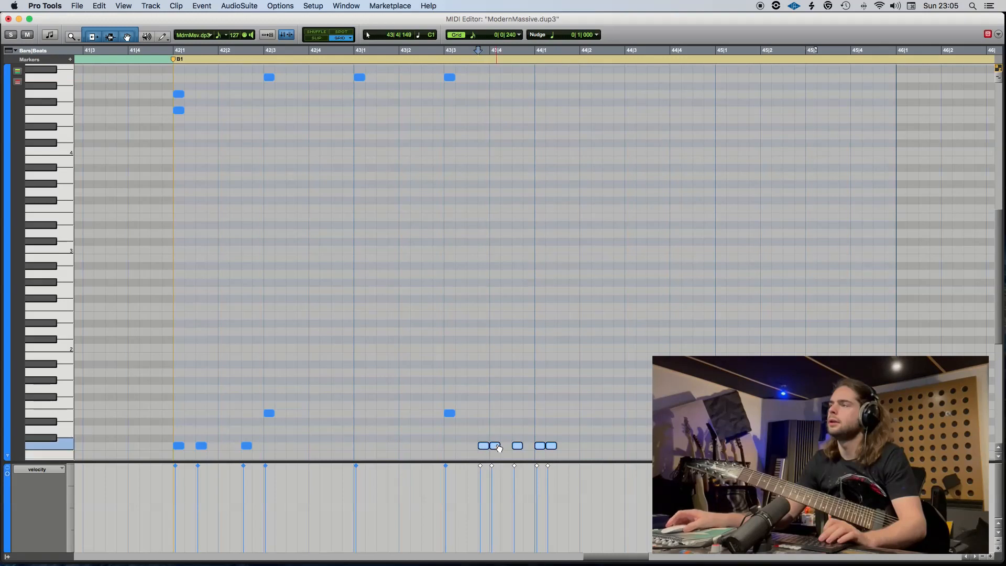
Play from 43|3 and add C1 notes at 44|1|720 and 44|2|480 and an E1 note at 44|3.
{"action": "left_click", "coordinate": [444, 52]}
{"action": "key", "text": "space"}
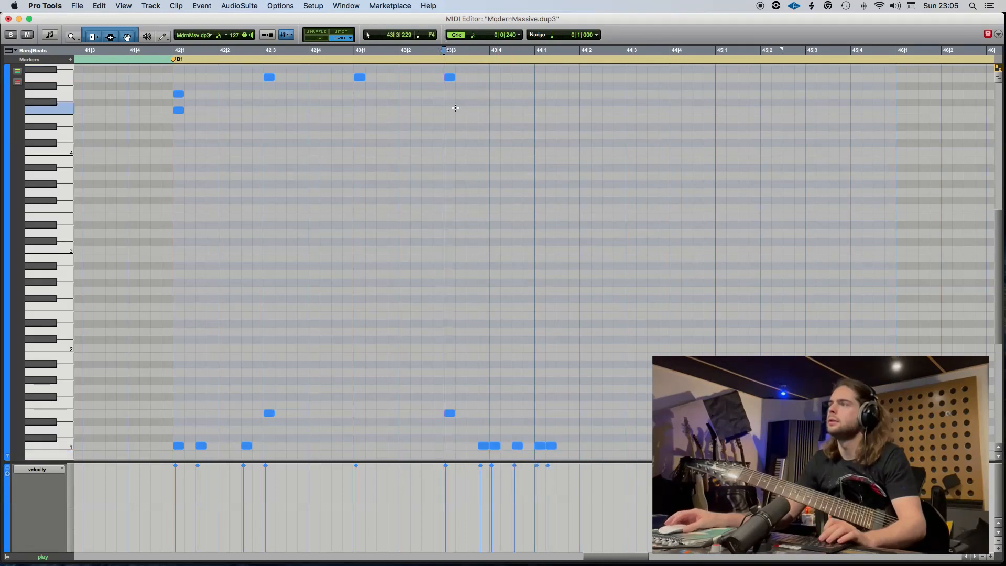
{"action": "key", "text": "space"}
{"action": "left_click", "coordinate": [575, 446]}
{"action": "left_click", "coordinate": [608, 446]}
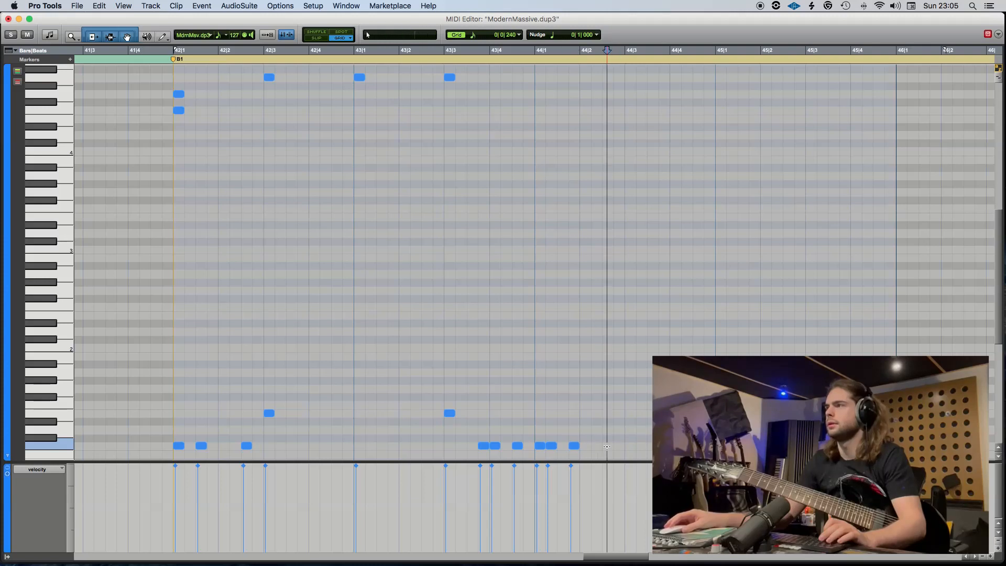
{"action": "left_click", "coordinate": [629, 413]}
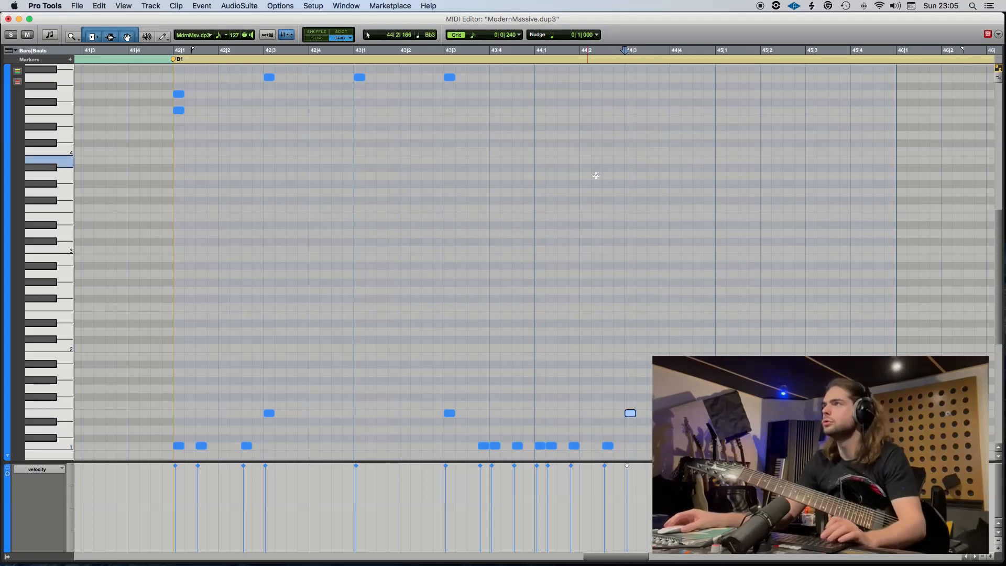
Add A4 notes at 44|1, 44|3, 45|1 and 45|3 and play the pattern from 43|3.
{"action": "left_click_drag", "start_coordinate": [588, 122], "coordinate": [634, 78]}
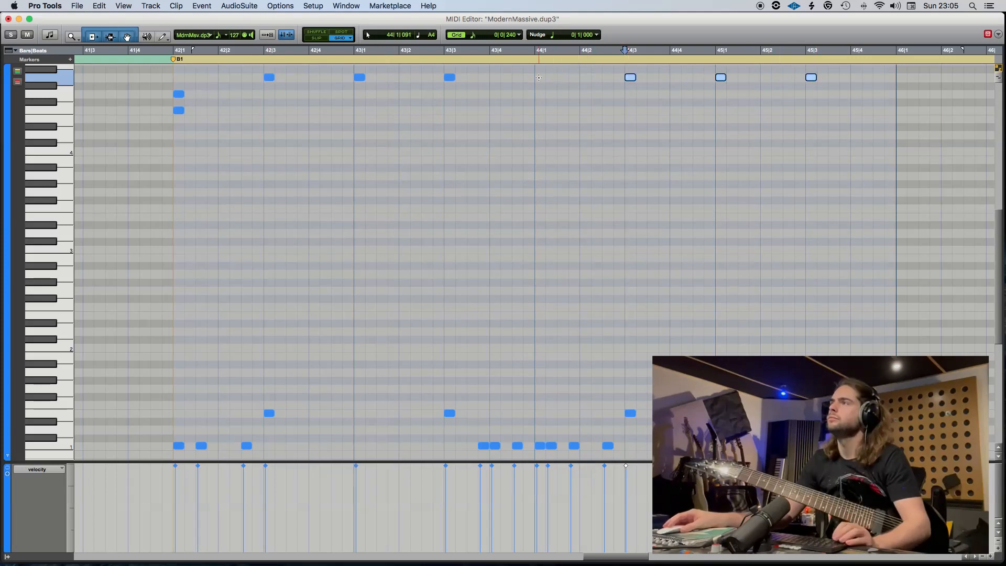
{"action": "left_click", "coordinate": [538, 77]}
{"action": "left_click", "coordinate": [449, 59]}
{"action": "key", "text": "space"}
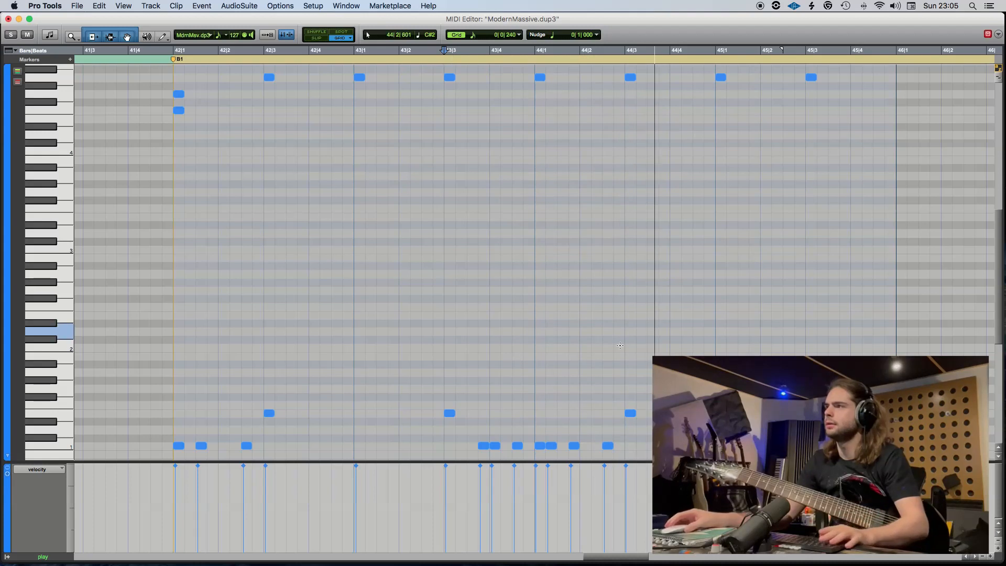
{"action": "key", "text": "space"}
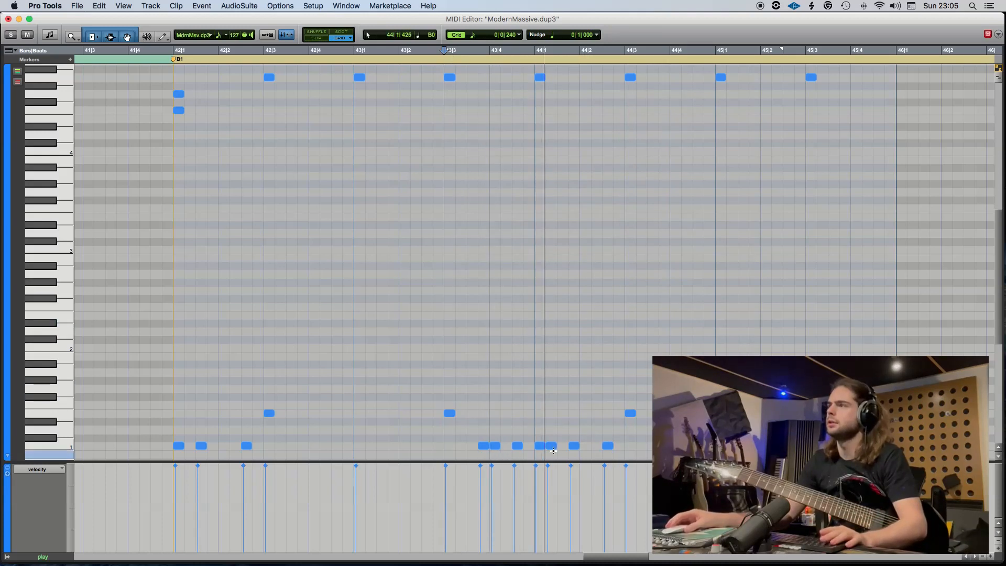
{"action": "key", "text": "space"}
Try deleting the C1 note at 44|1|720 and moving the one at 44|1 to 44|1|480, and play from 43|3.
{"action": "left_click", "coordinate": [577, 445]}
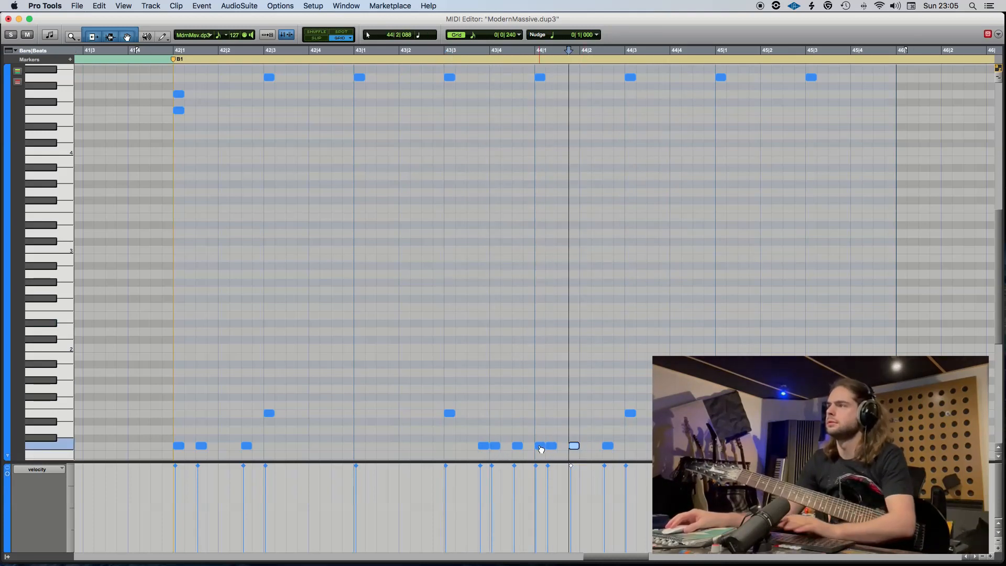
{"action": "key", "text": "Delete"}
{"action": "left_click_drag", "start_coordinate": [539, 446], "coordinate": [566, 449]}
{"action": "left_click", "coordinate": [444, 79]}
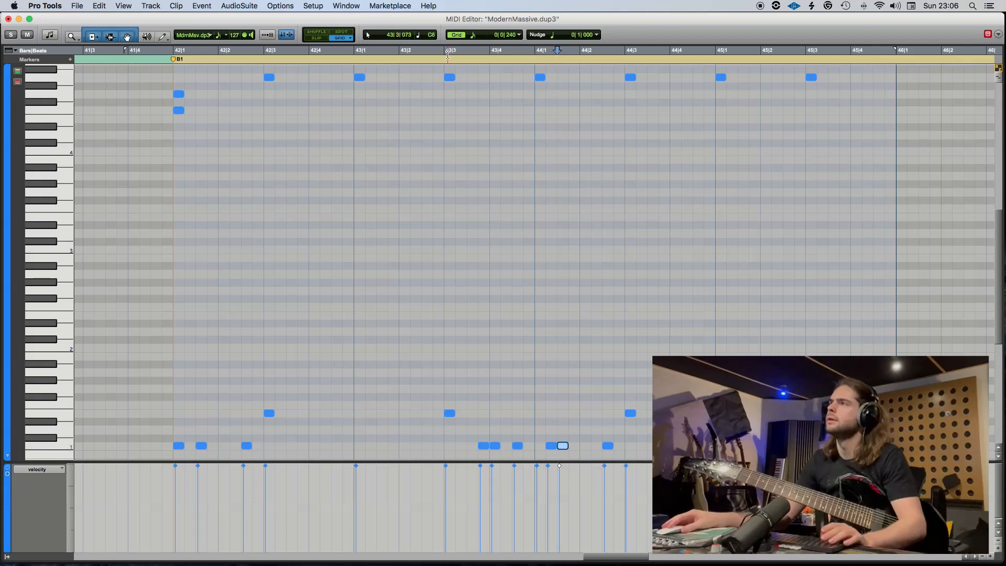
{"action": "key", "text": "space"}
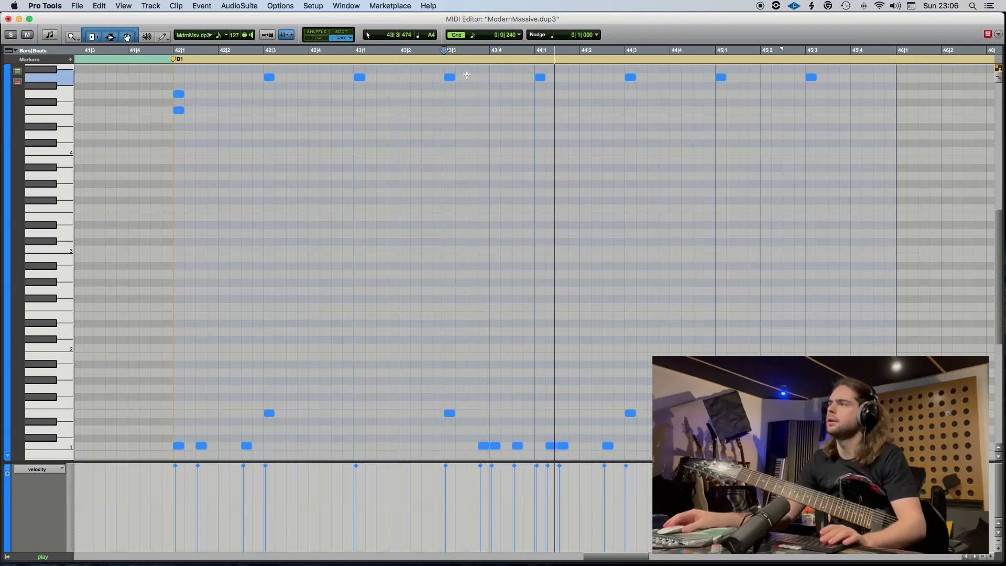
{"action": "scroll", "coordinate": [588, 391], "scroll_direction": "down", "scroll_amount": 5}
{"action": "scroll", "coordinate": [589, 390], "scroll_direction": "up", "scroll_amount": 3}
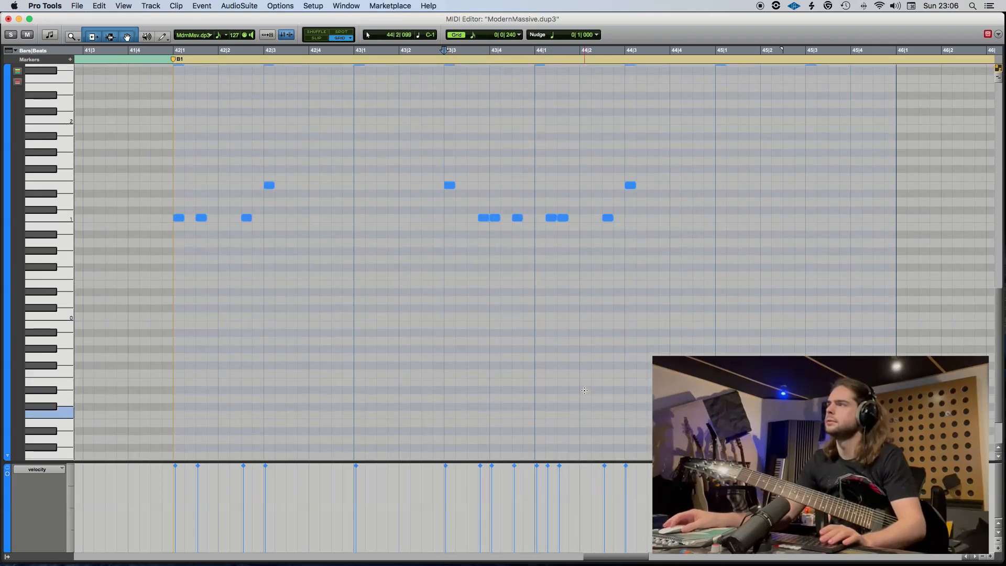
{"action": "key", "text": "space"}
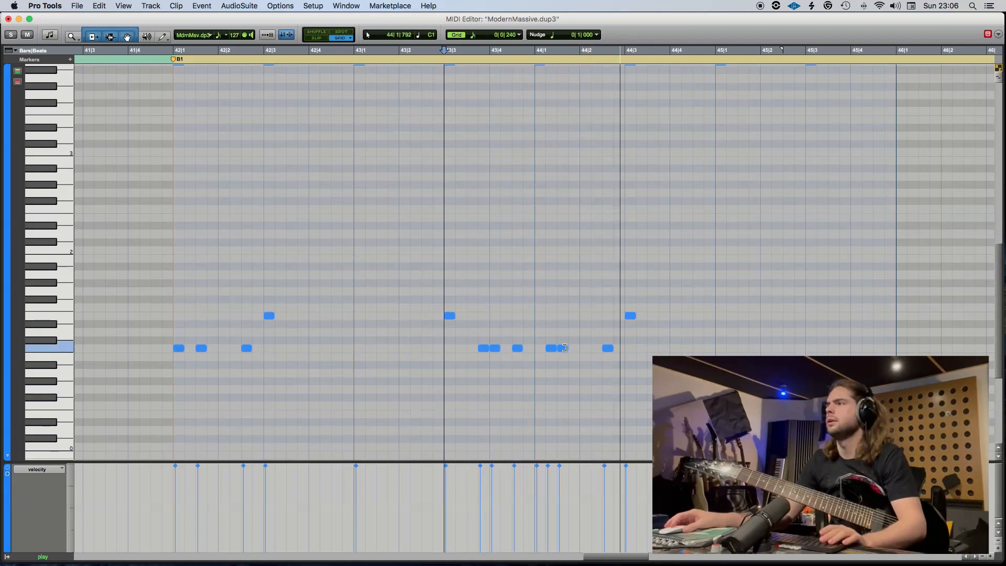
{"action": "key", "text": "space"}
Move the C1 note at 44|1|480 back to 44|1, add a C1 note at 44|1|720 and play from 43|3.
{"action": "left_click_drag", "start_coordinate": [563, 348], "coordinate": [542, 348]}
{"action": "left_click", "coordinate": [572, 348]}
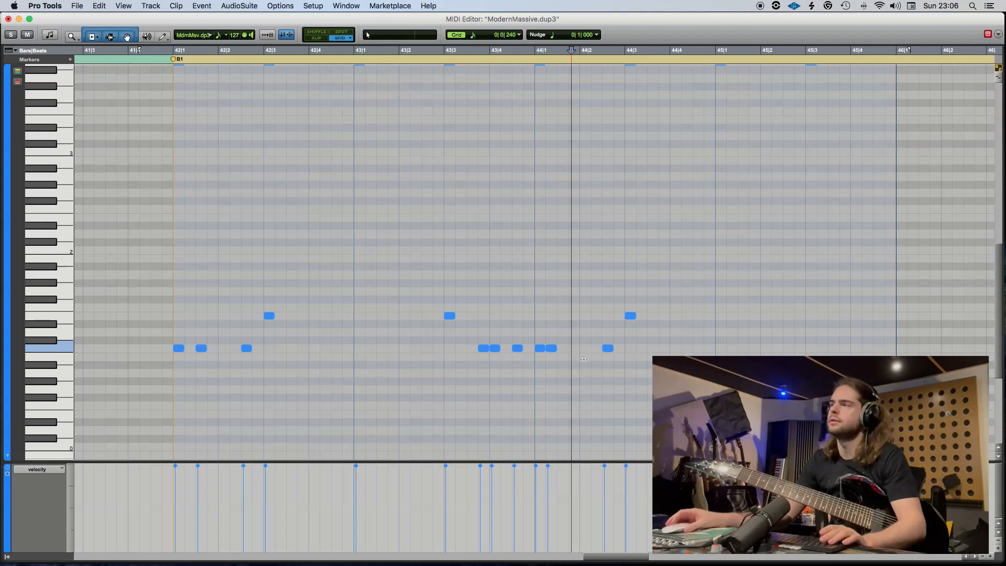
{"action": "left_click", "coordinate": [444, 51]}
{"action": "key", "text": "space"}
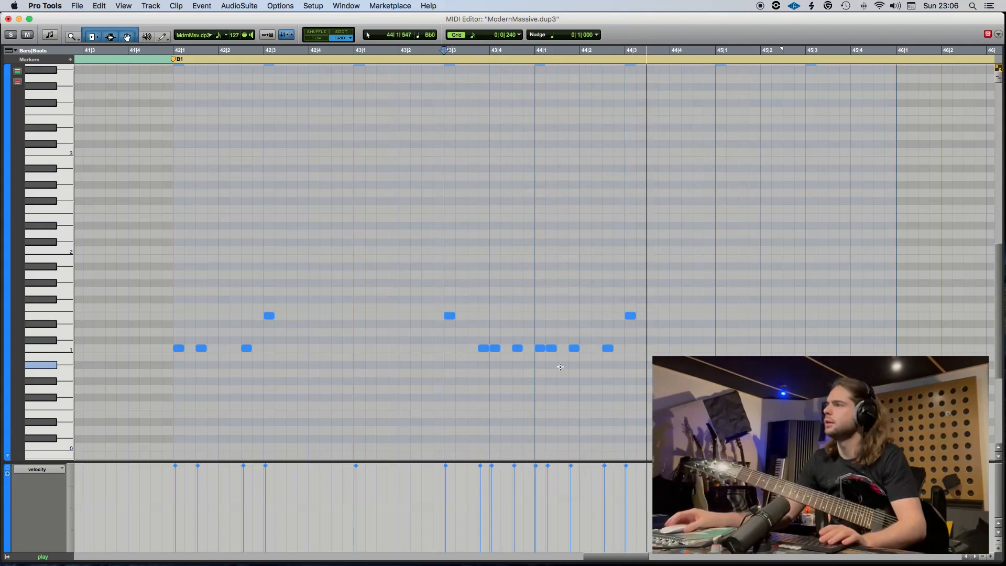
{"action": "key", "text": "space"}
Delete the C1 note at 44|1 and play the pattern from 43|3.
{"action": "left_click", "coordinate": [541, 348]}
{"action": "key", "text": "Delete"}
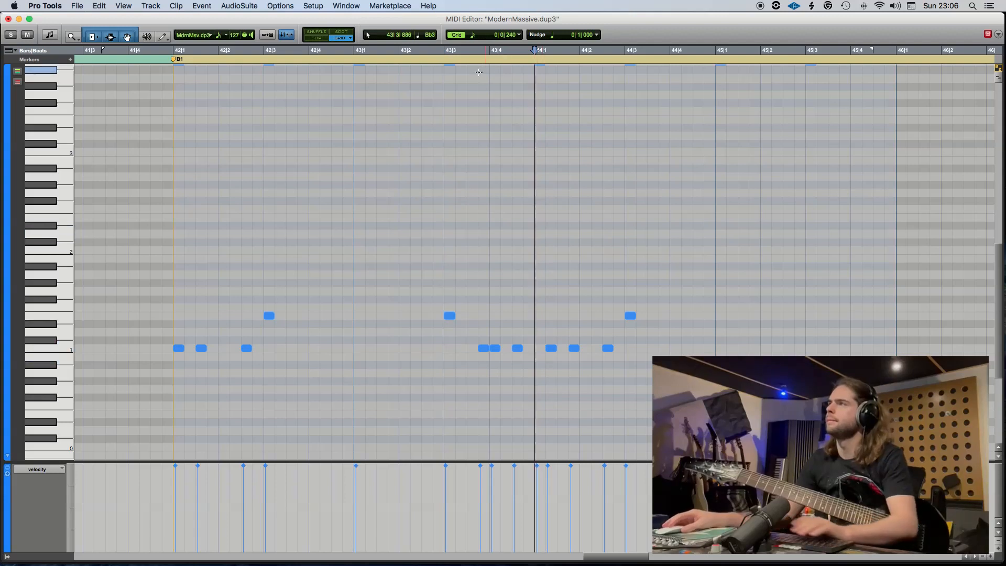
{"action": "key", "text": "space"}
{"action": "scroll", "coordinate": [590, 292], "scroll_direction": "up", "scroll_amount": 3}
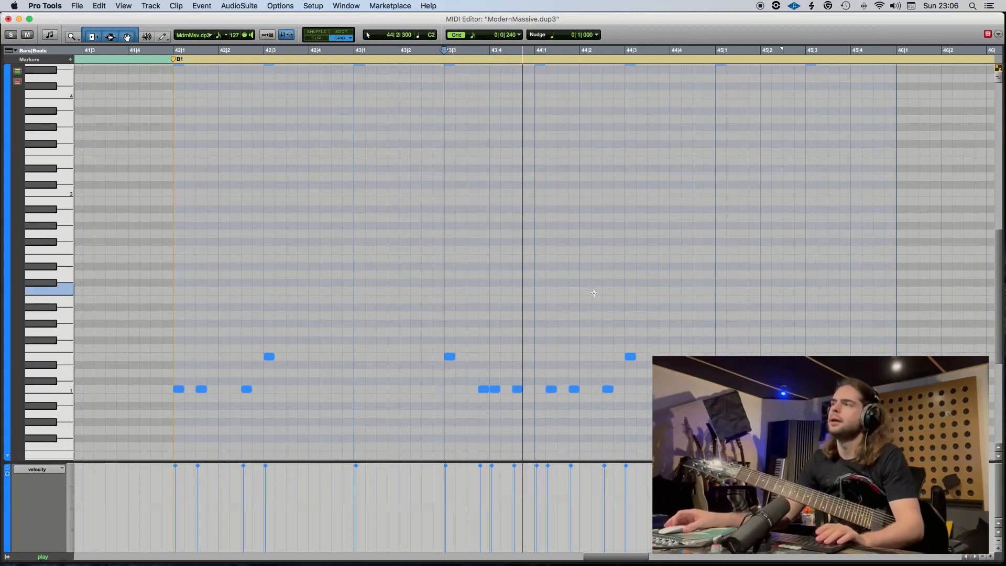
{"action": "scroll", "coordinate": [587, 404], "scroll_direction": "up", "scroll_amount": 1}
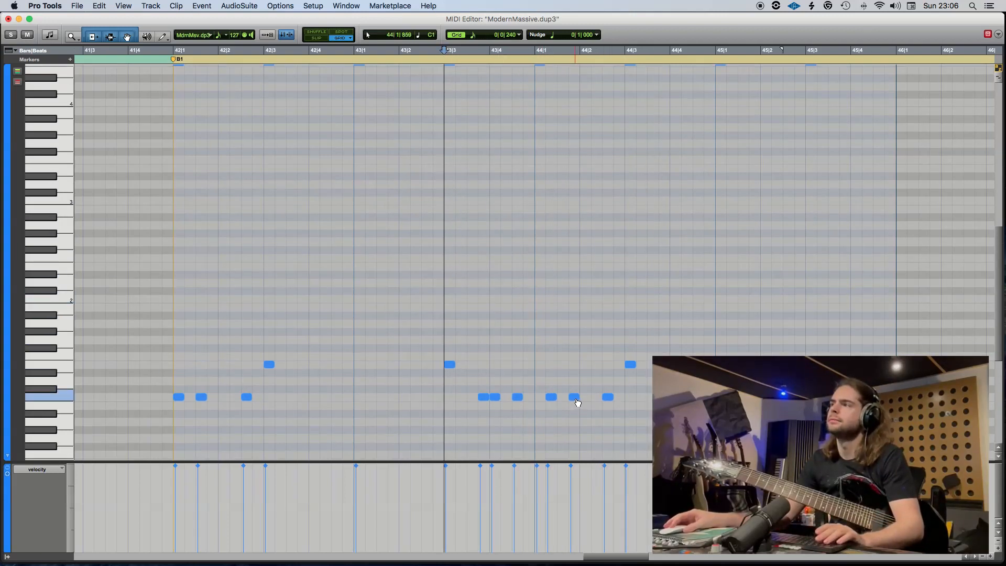
Move the C1 note at 44|1|720 to 44|2 and play the pattern from 43|3.
{"action": "left_click_drag", "start_coordinate": [573, 398], "coordinate": [584, 397]}
{"action": "left_click", "coordinate": [445, 48]}
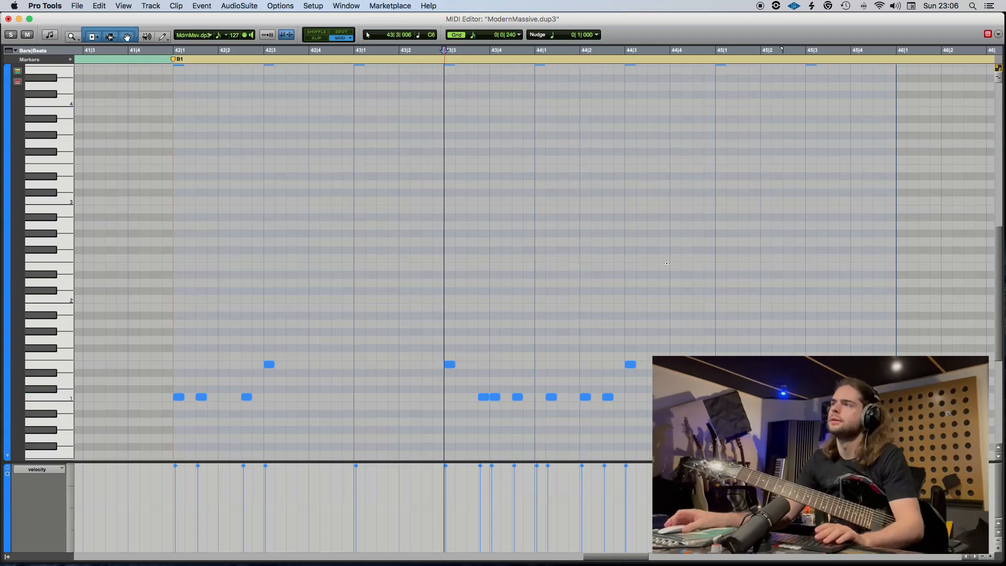
{"action": "scroll", "coordinate": [669, 266], "scroll_direction": "up", "scroll_amount": 5}
{"action": "key", "text": "space"}
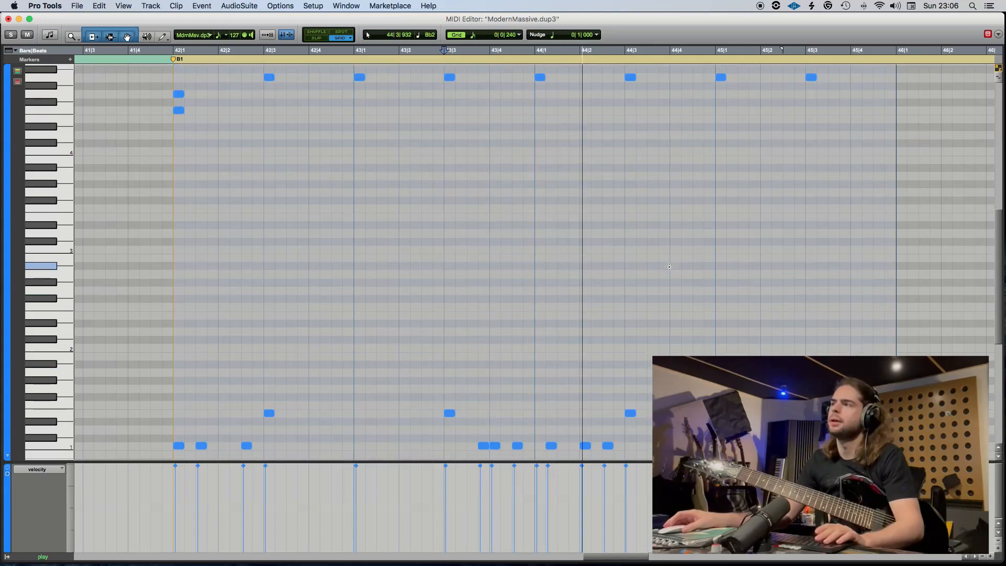
{"action": "key", "text": "space"}
Move the C1 note at 44|2|480 to 44|2|720, check it by playing from 44|1, and save the session.
{"action": "left_click_drag", "start_coordinate": [611, 449], "coordinate": [623, 449]}
{"action": "left_click", "coordinate": [536, 50]}
{"action": "key", "text": "space"}
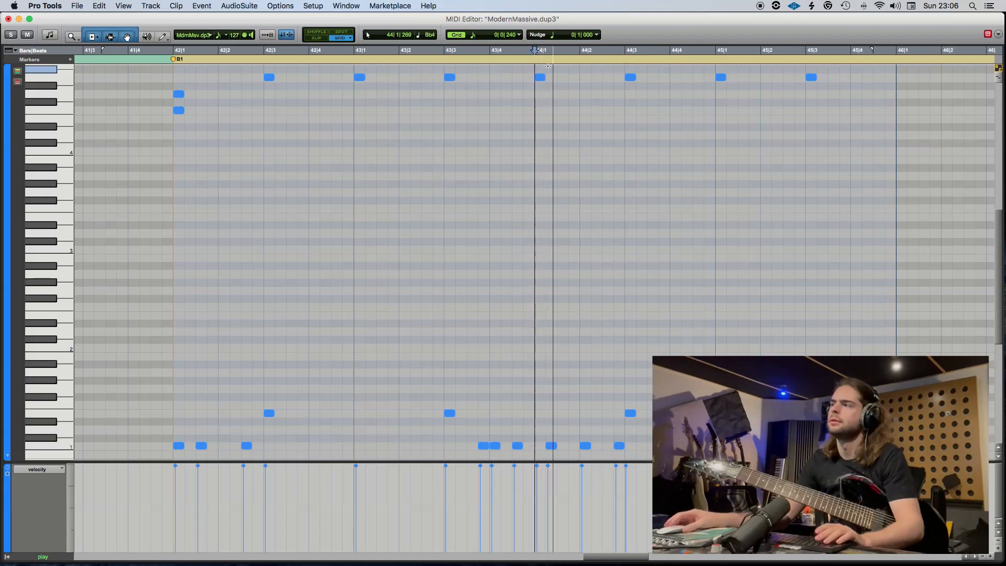
{"action": "key", "text": "space"}
{"action": "left_click", "coordinate": [444, 51]}
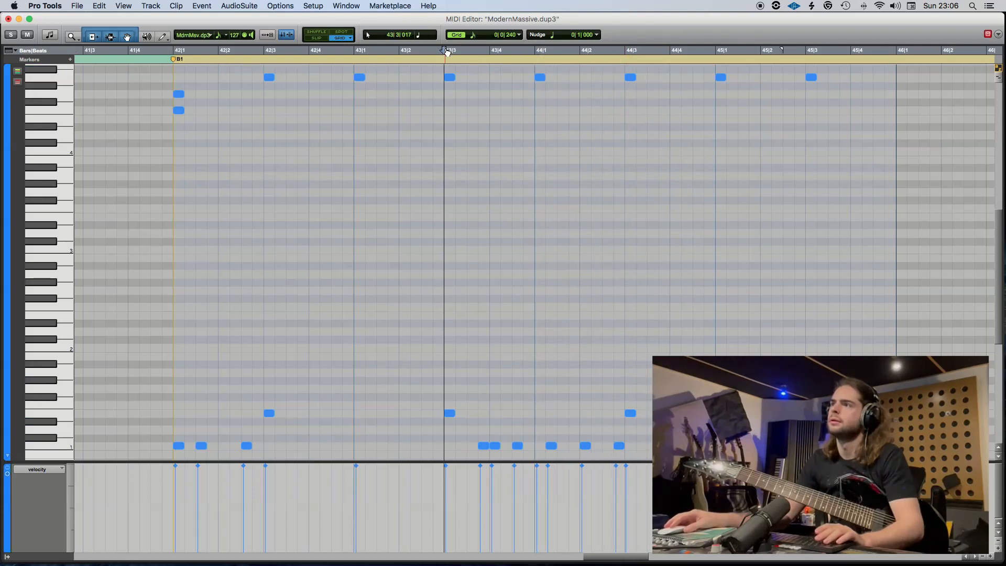
{"action": "key", "text": "super+s"}
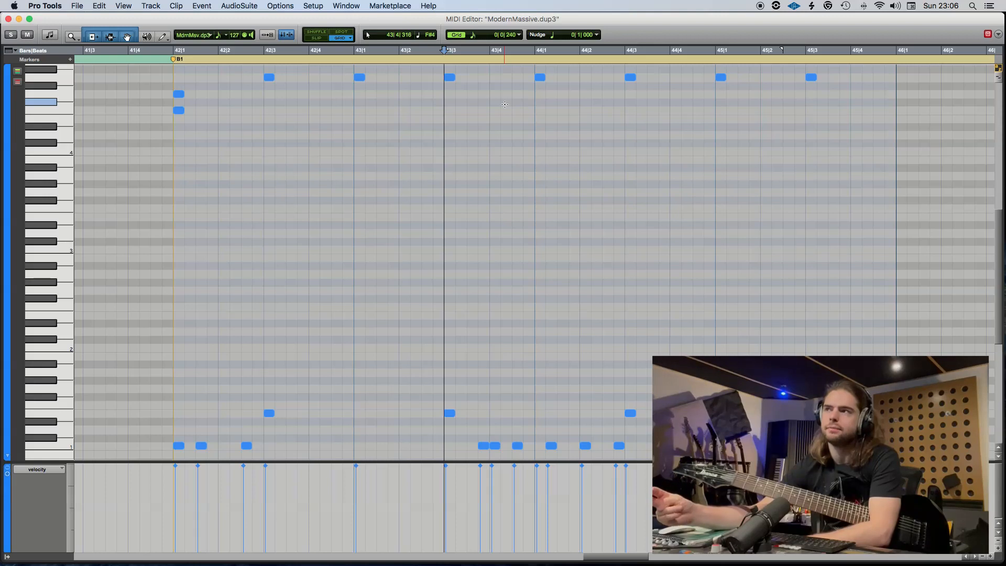
Play the drum pattern from 42|1 and again from 43|3.
{"action": "left_click", "coordinate": [172, 52]}
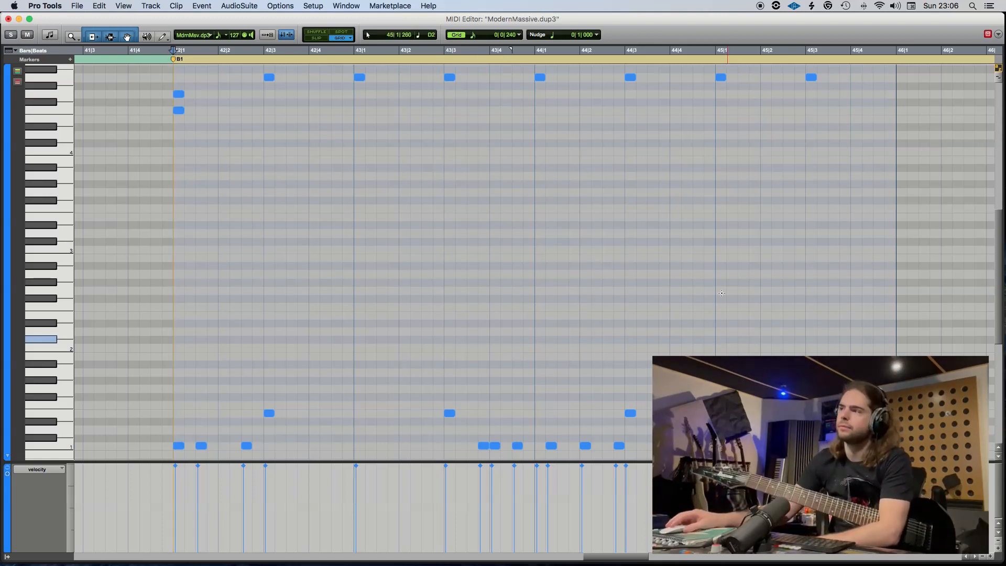
{"action": "left_click_drag", "start_coordinate": [410, 379], "coordinate": [676, 459]}
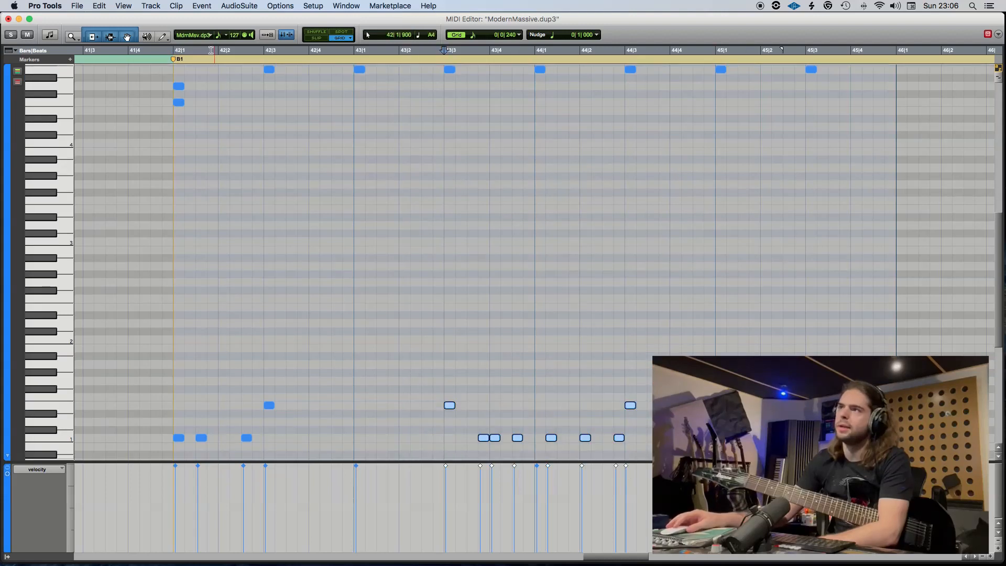
{"action": "left_click", "coordinate": [171, 54]}
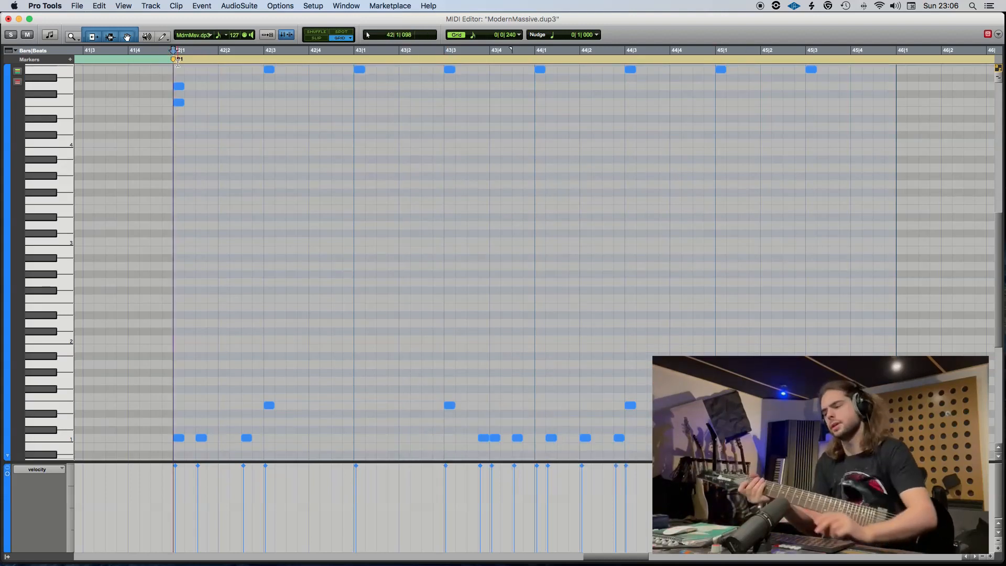
{"action": "key", "text": "space"}
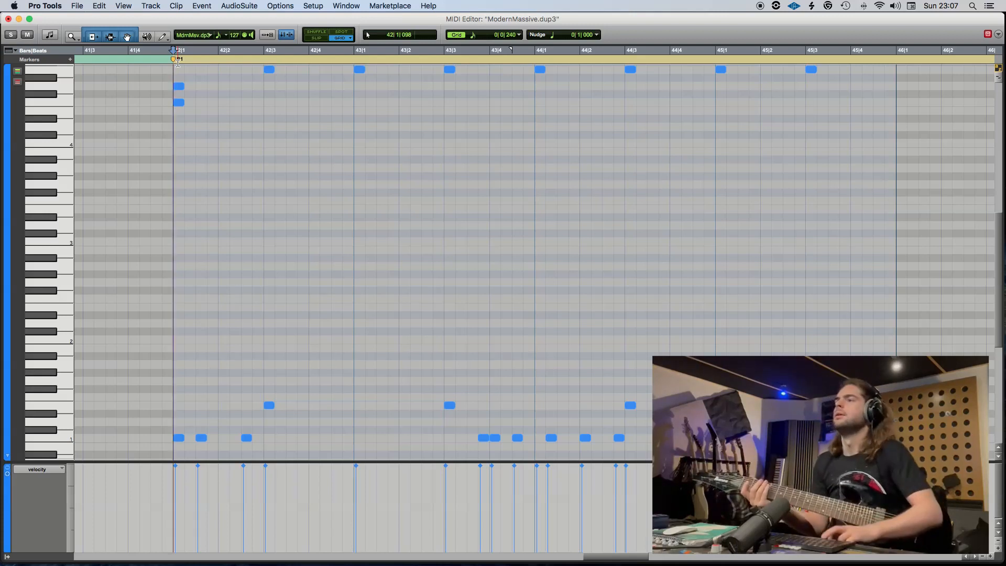
{"action": "key", "text": "space"}
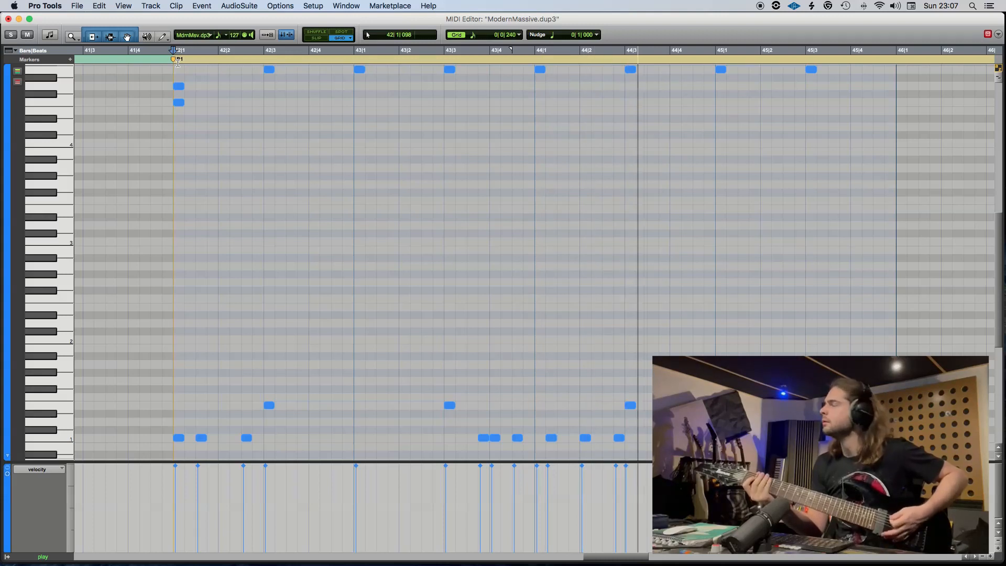
{"action": "key", "text": "space"}
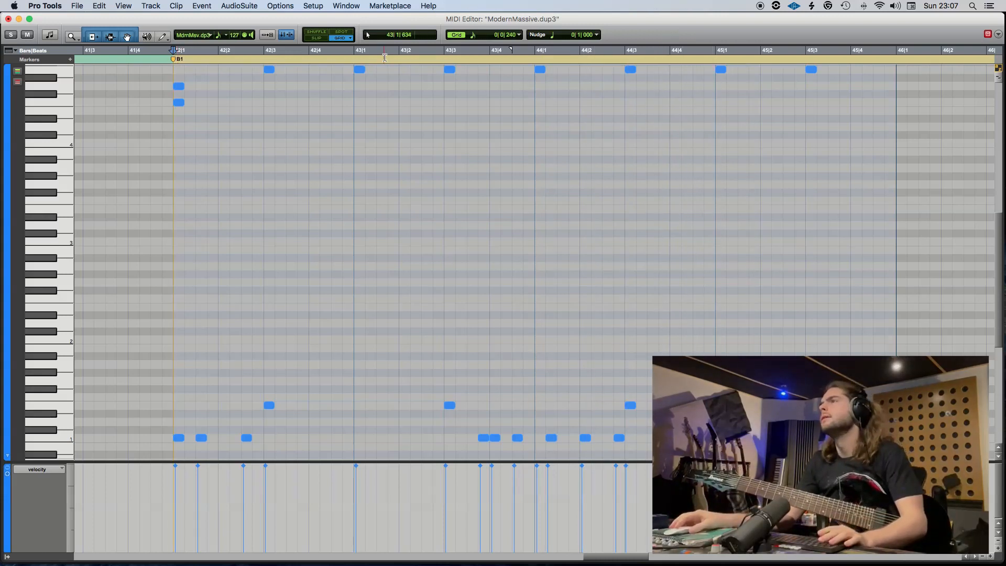
{"action": "left_click", "coordinate": [448, 52]}
{"action": "key", "text": "space"}
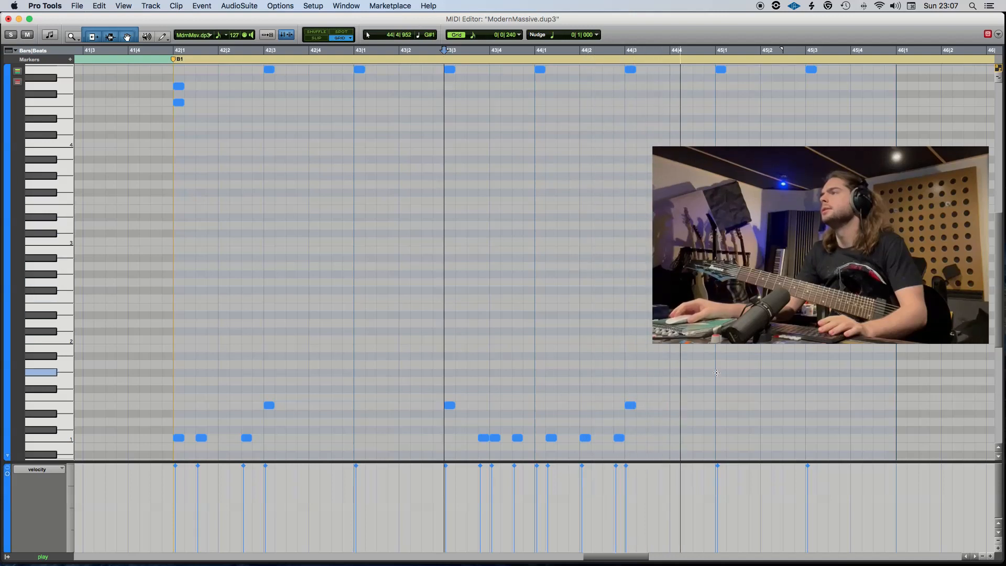
{"action": "key", "text": "space"}
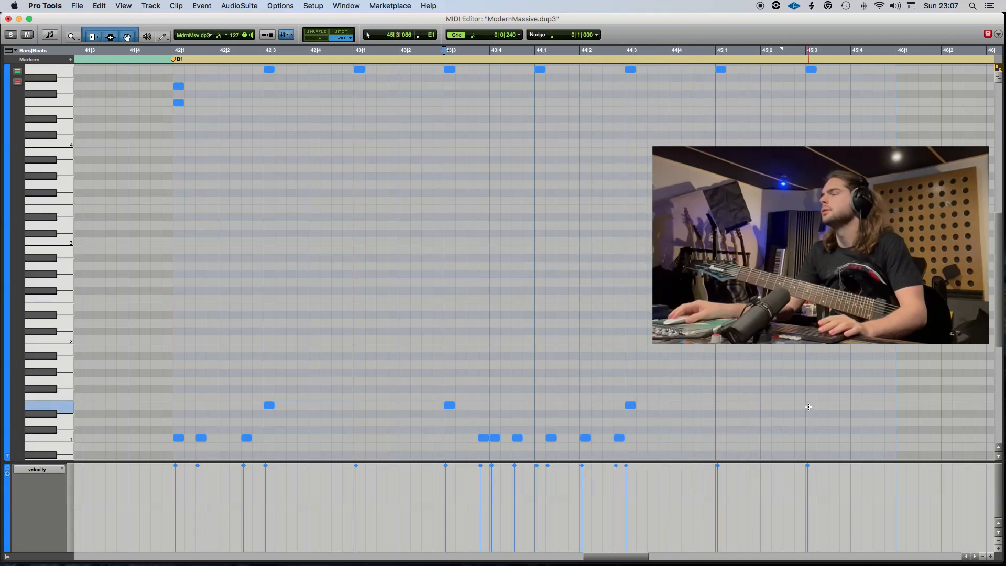
Add an E1 note at 45|3 and C1, F3 and G3 notes at 45|3|480 and 45|4, and close the MIDI editor.
{"action": "left_click", "coordinate": [808, 407]}
{"action": "left_click", "coordinate": [834, 441]}
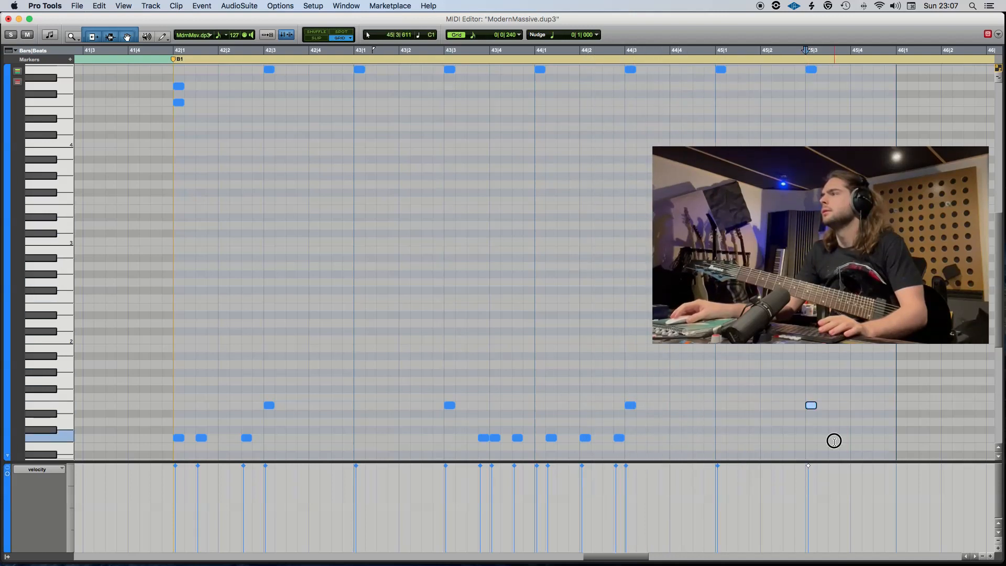
{"action": "left_click", "coordinate": [859, 439]}
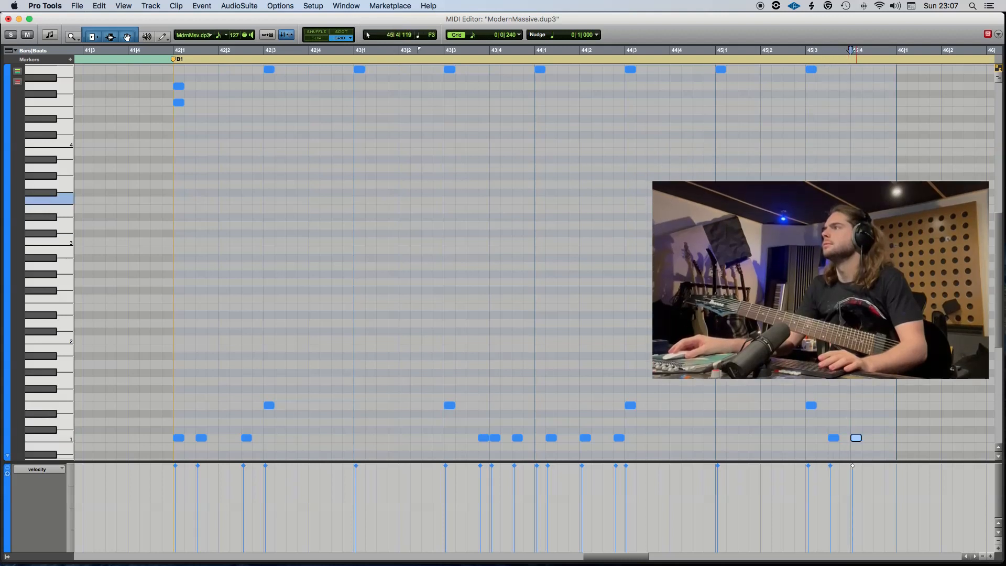
{"action": "double_click", "coordinate": [835, 202]}
{"action": "double_click", "coordinate": [856, 185]}
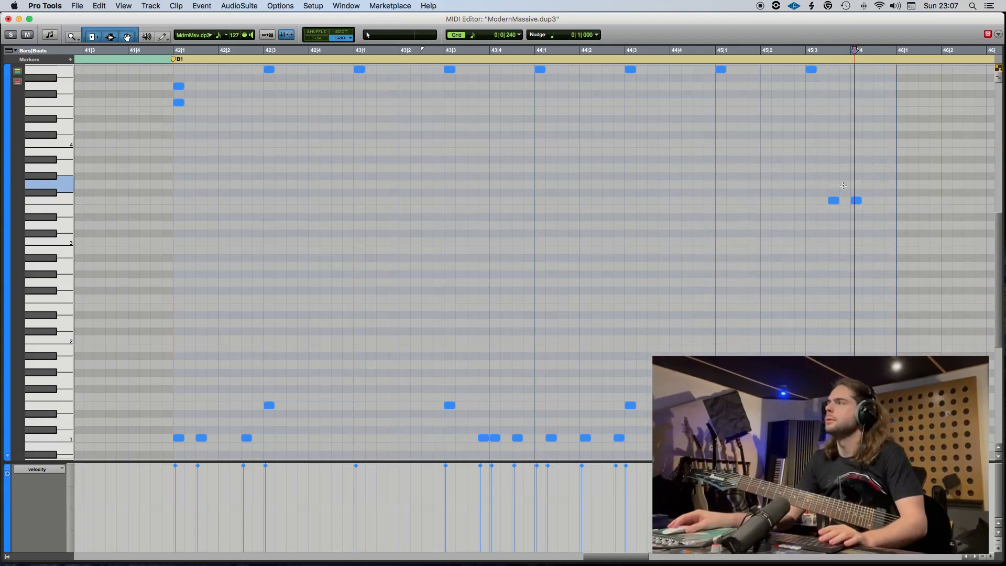
{"action": "double_click", "coordinate": [830, 187]}
{"action": "left_click", "coordinate": [8, 19]}
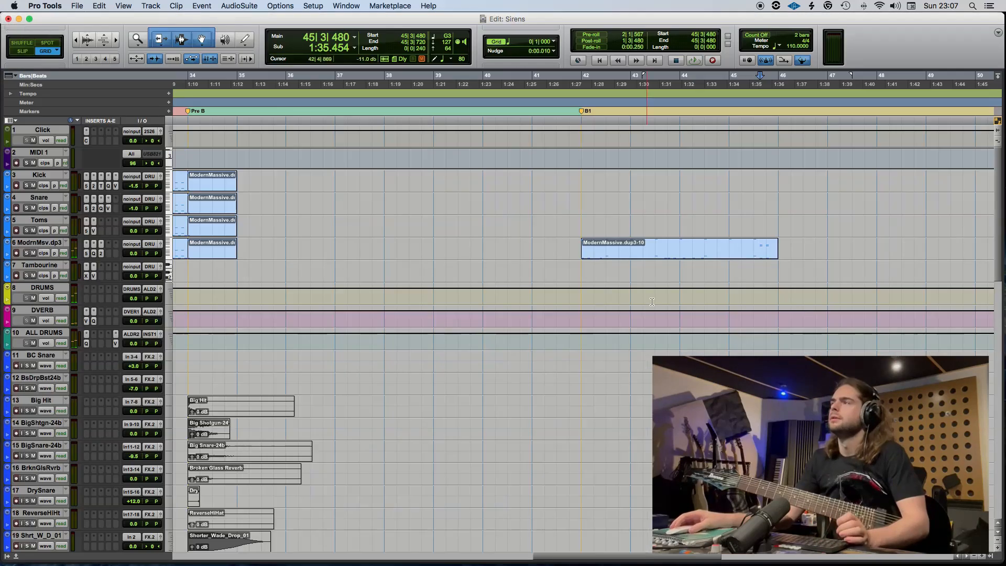
Copy the bar 42 MIDI clip from the ModrnMsv.dp3 track to the Kick, Snare and Toms tracks, set the cursor to 41|1 and save the session.
{"action": "left_click_drag", "start_coordinate": [669, 255], "coordinate": [654, 205]}
{"action": "left_click_drag", "start_coordinate": [653, 206], "coordinate": [653, 185]}
{"action": "left_click", "coordinate": [536, 182]}
{"action": "key", "text": "super+s"}
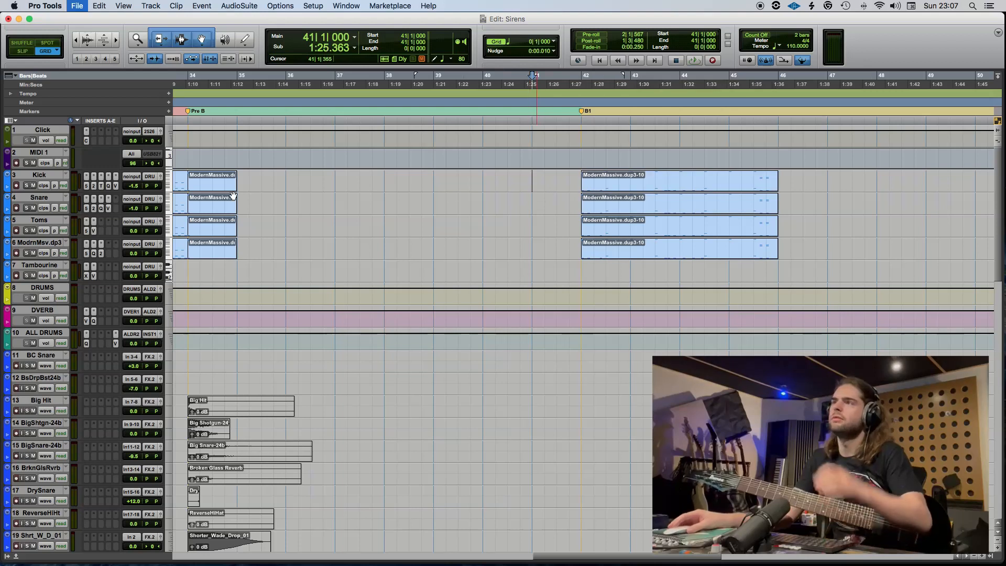
Turn off Follow Meter in the Click track's Click II plug-in, check the click from 41|1 and close the plug-in.
{"action": "left_click", "coordinate": [85, 140]}
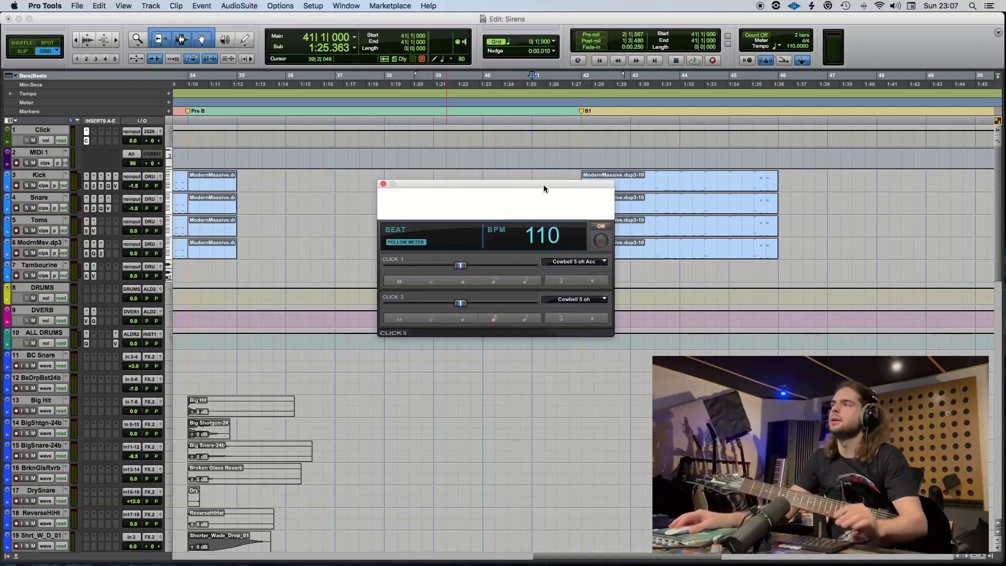
{"action": "left_click_drag", "start_coordinate": [544, 189], "coordinate": [437, 207]}
{"action": "left_click", "coordinate": [569, 268]}
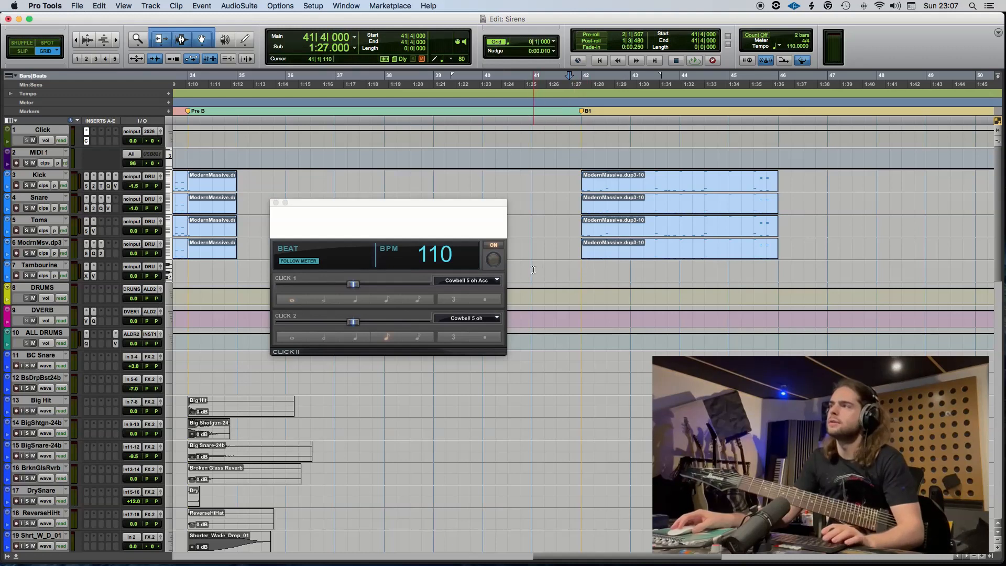
{"action": "key", "text": "space"}
{"action": "key", "text": "space"}
{"action": "left_click", "coordinate": [418, 341]}
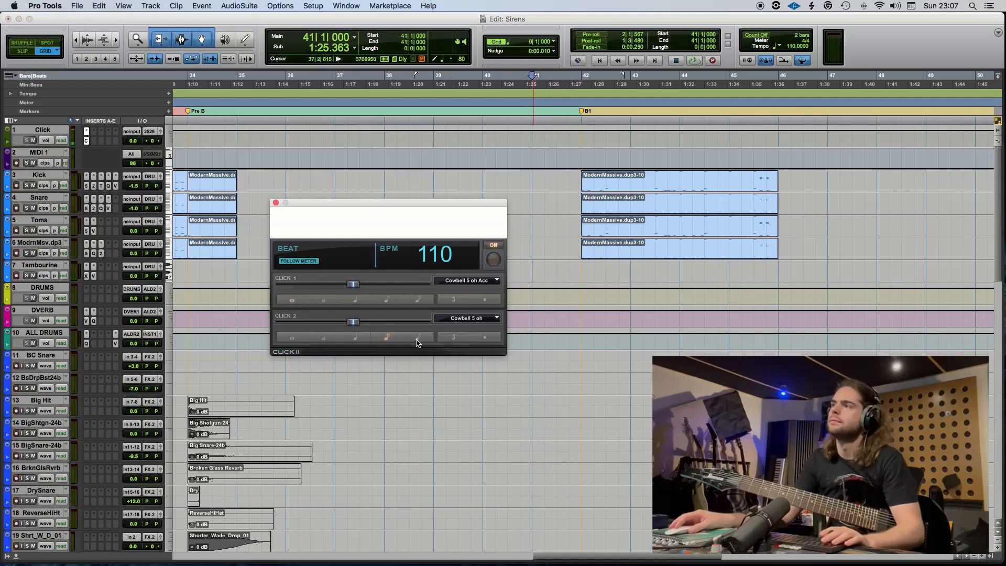
{"action": "left_click", "coordinate": [299, 263]}
{"action": "key", "text": "space"}
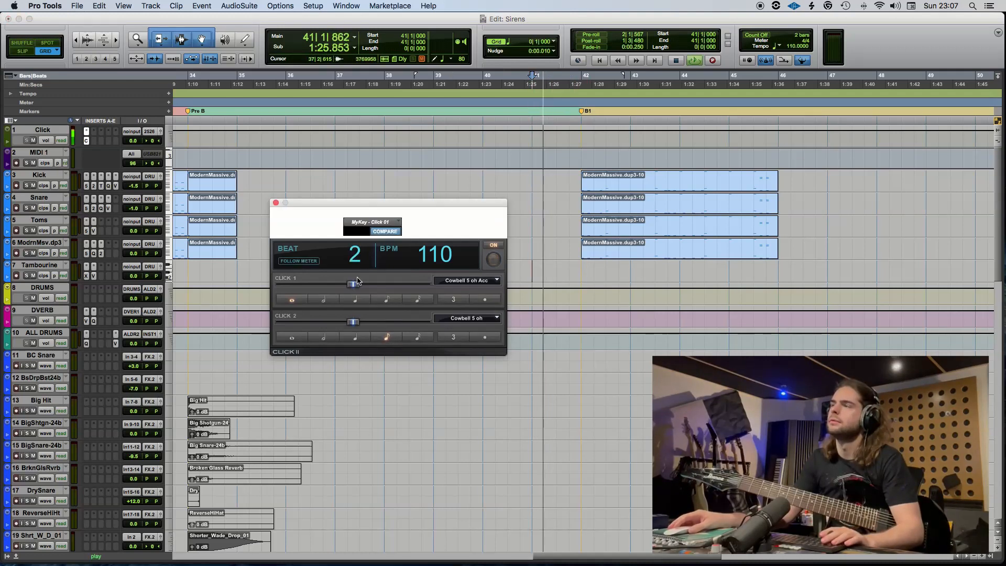
{"action": "left_click", "coordinate": [276, 202]}
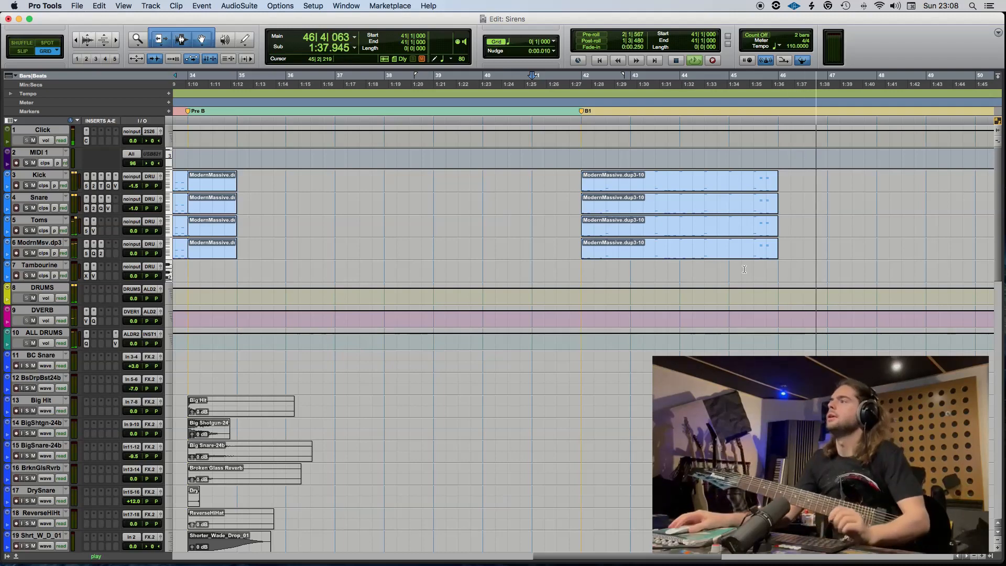
Stop playback and duplicate the bar 42 clips on the Kick, Snare, Toms and ModrnMsv.dp3 tracks to bar 46.
{"action": "key", "text": "space"}
{"action": "scroll", "coordinate": [578, 249], "scroll_direction": "right", "scroll_amount": 10}
{"action": "left_click", "coordinate": [296, 256]}
{"action": "scroll", "coordinate": [308, 254], "scroll_direction": "left", "scroll_amount": 3}
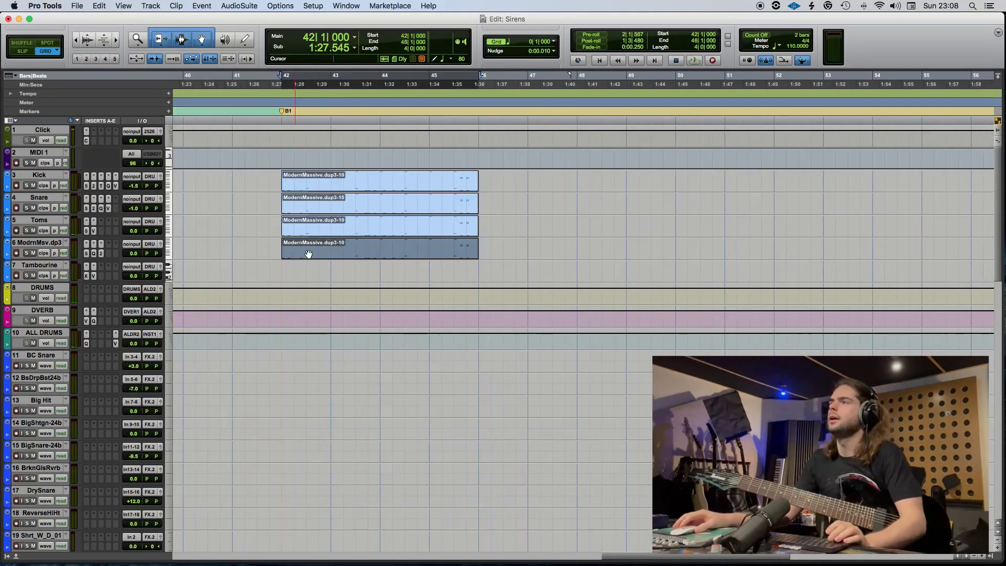
{"action": "left_click_drag", "start_coordinate": [341, 229], "coordinate": [359, 184]}
{"action": "key", "text": "super+d"}
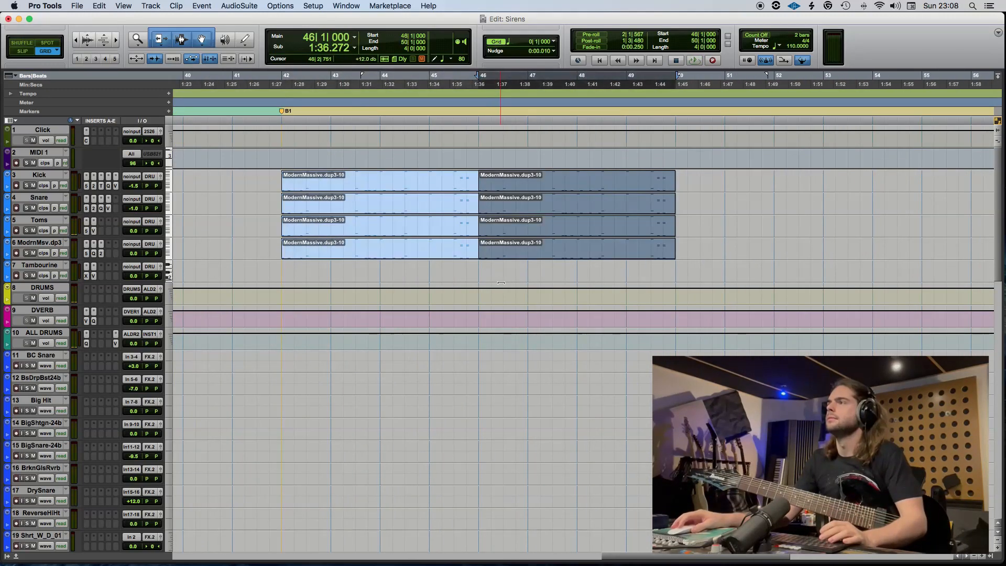
Delete the bar 46 clips on Kick, Snare and Toms, and remove the C1 notes at 46|1|480 and 46|2|480 from the ModrnMsv.dp3 clip.
{"action": "left_click_drag", "start_coordinate": [504, 231], "coordinate": [513, 190]}
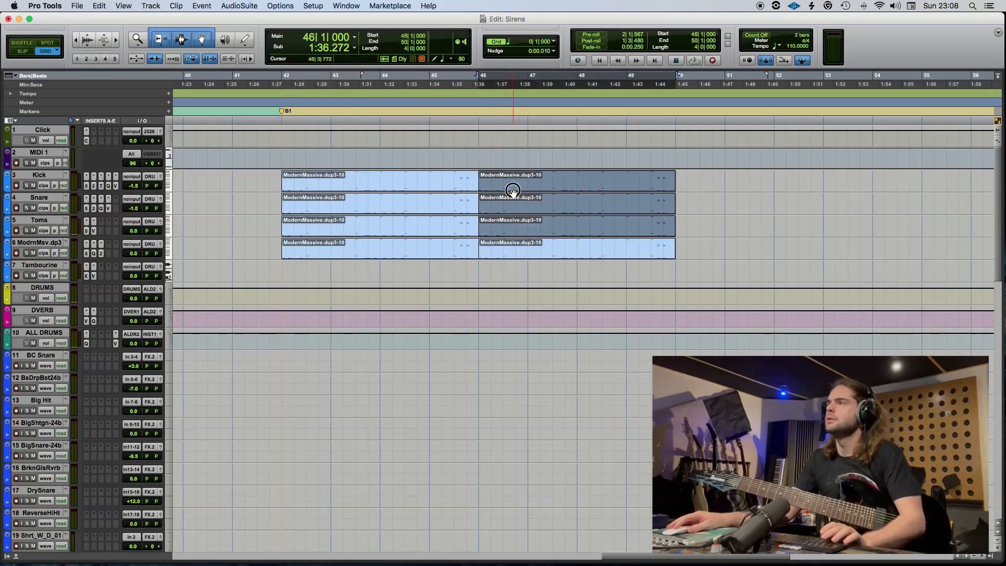
{"action": "key", "text": "Delete"}
{"action": "double_click", "coordinate": [515, 257]}
{"action": "scroll", "coordinate": [451, 372], "scroll_direction": "down", "scroll_amount": 1}
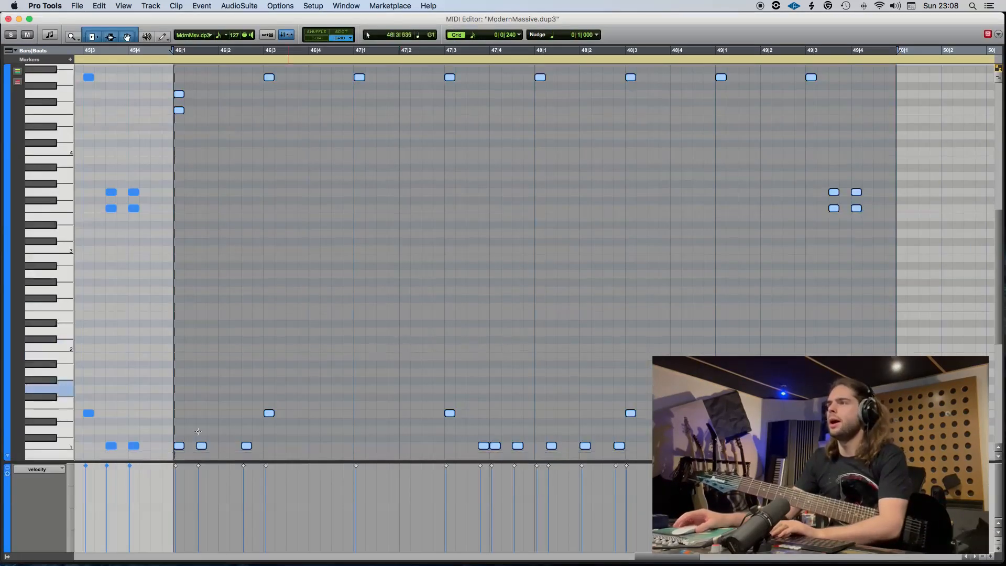
{"action": "left_click_drag", "start_coordinate": [290, 457], "coordinate": [198, 439]}
{"action": "key", "text": "Delete"}
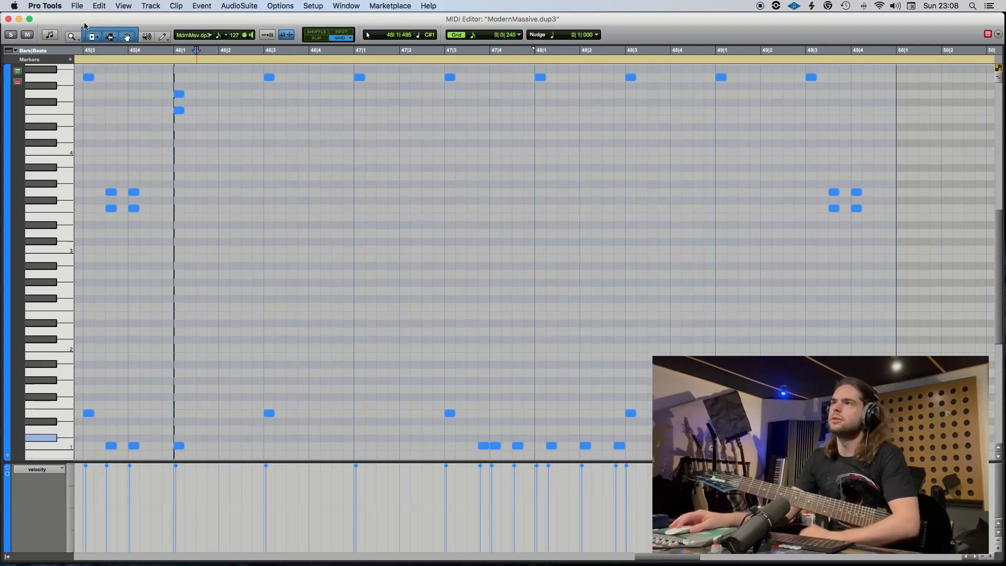
Close the MIDI editor and copy the bar 46 clip from the ModrnMsv.dp3 track to the Toms, Snare and Kick tracks.
{"action": "left_click", "coordinate": [8, 19]}
{"action": "left_click_drag", "start_coordinate": [517, 254], "coordinate": [513, 204]}
{"action": "left_click_drag", "start_coordinate": [512, 204], "coordinate": [514, 182]}
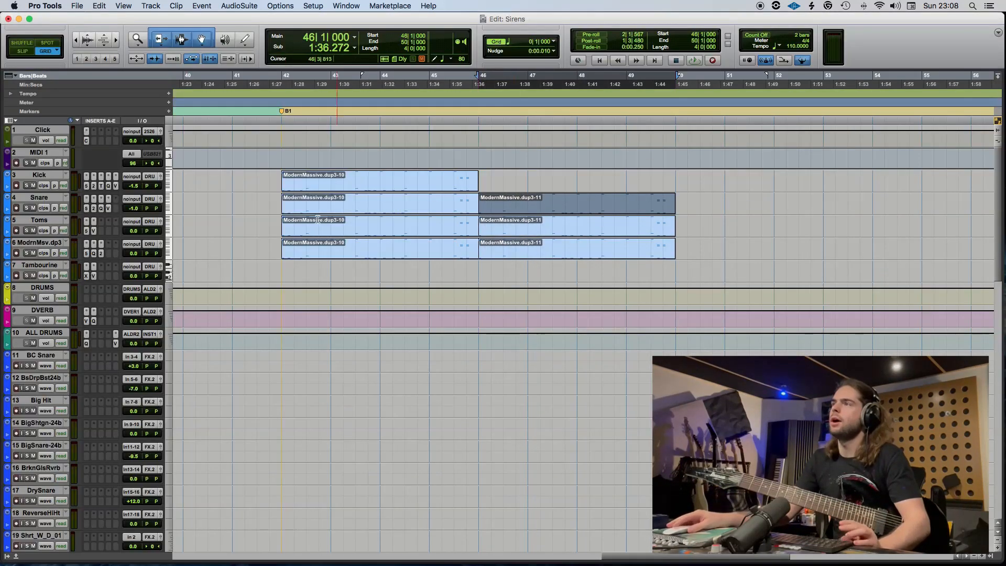
Solo the ModrnMsv.dp3 track and play it from 43|3.
{"action": "left_click", "coordinate": [356, 246]}
{"action": "left_click", "coordinate": [27, 253]}
{"action": "key", "text": "space"}
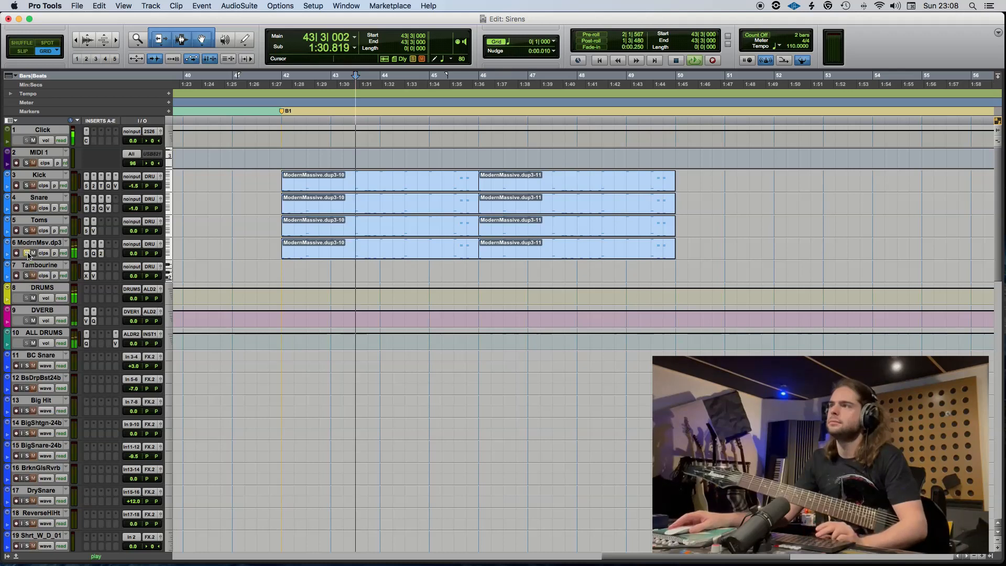
{"action": "left_click", "coordinate": [27, 253]}
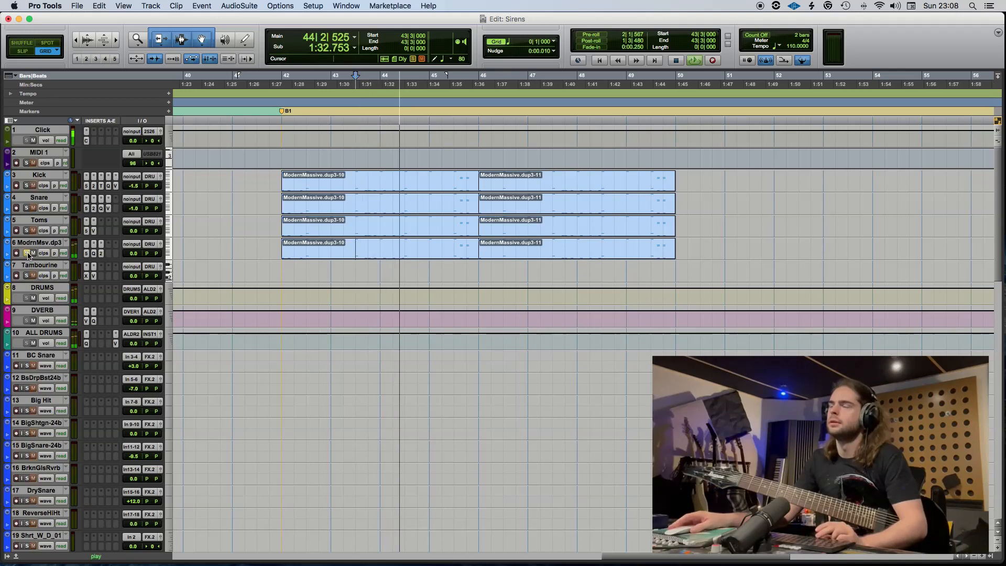
{"action": "key", "text": "space"}
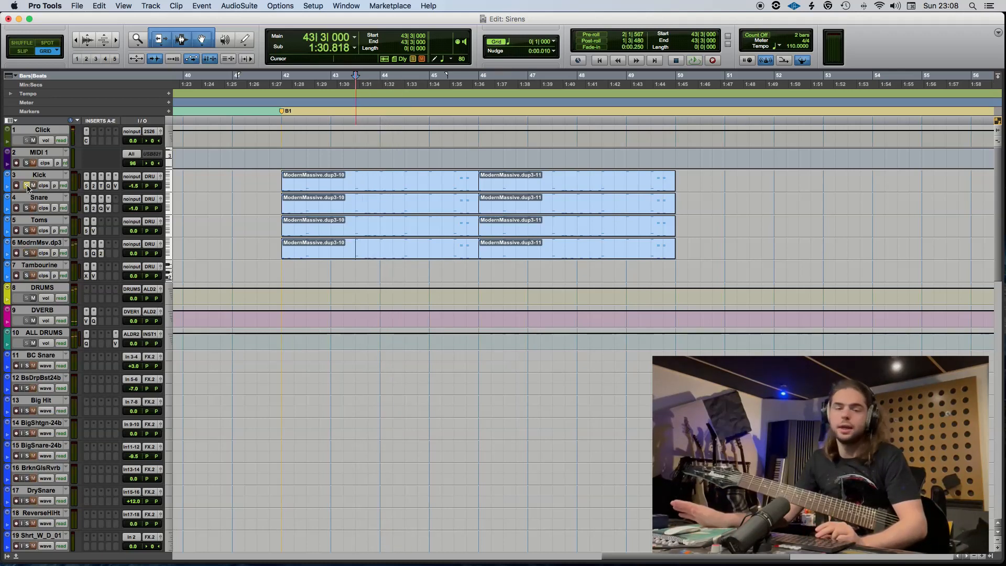
Play from 43|3 with the Kick and Snare tracks soloed in turn, and play all the drums from 43|2.
{"action": "key", "text": "space"}
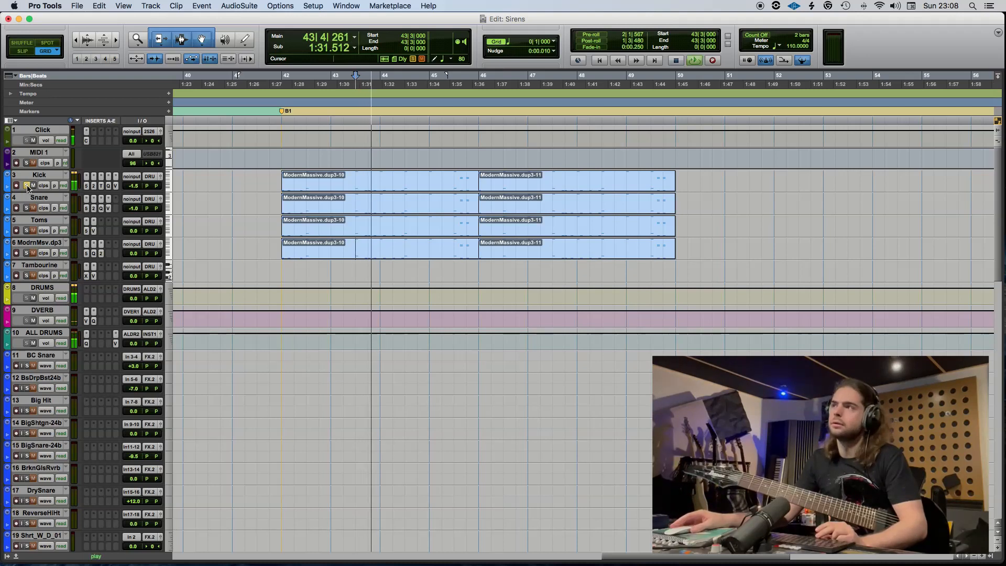
{"action": "left_click", "coordinate": [27, 209]}
{"action": "key", "text": "space"}
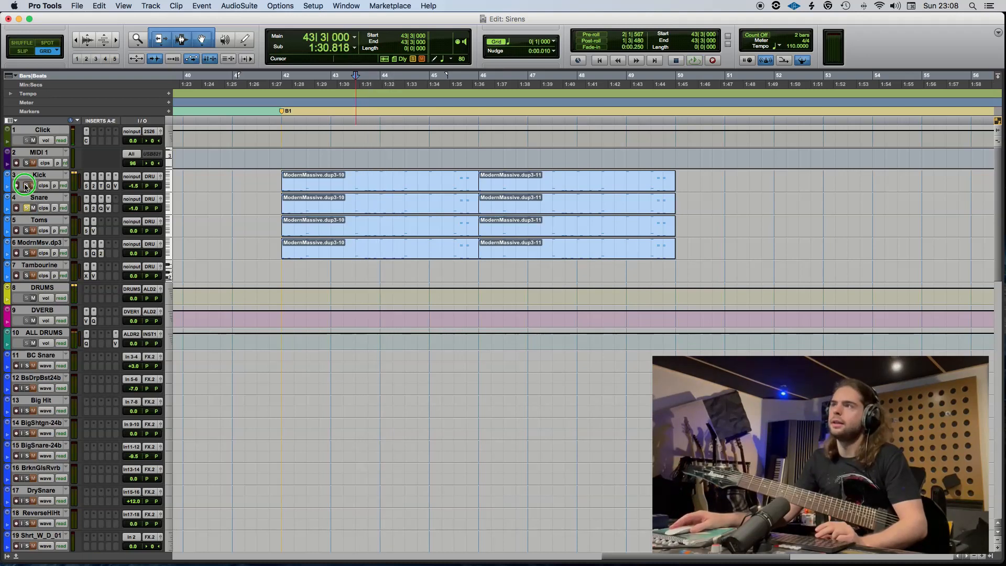
{"action": "key", "text": "space"}
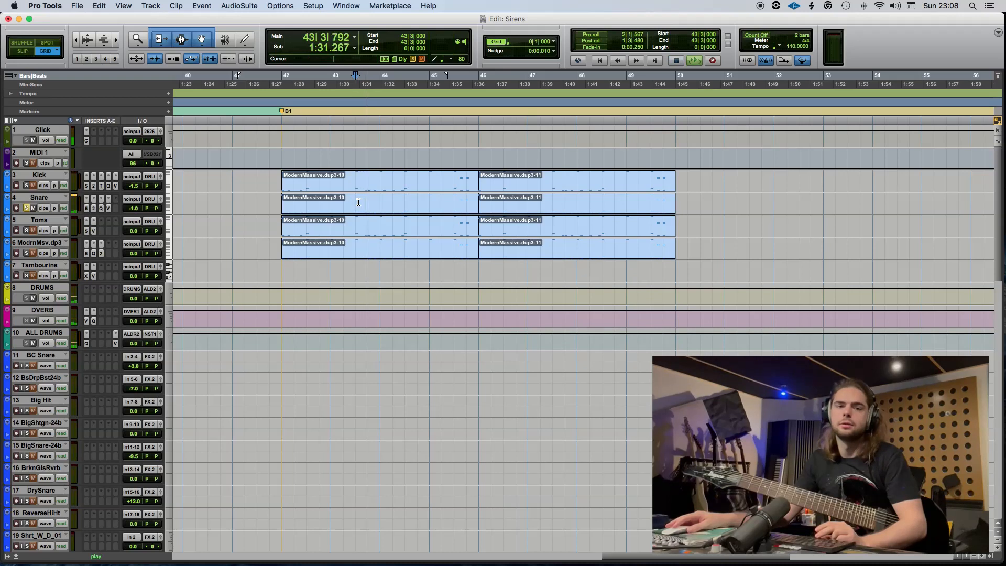
{"action": "key", "text": "space"}
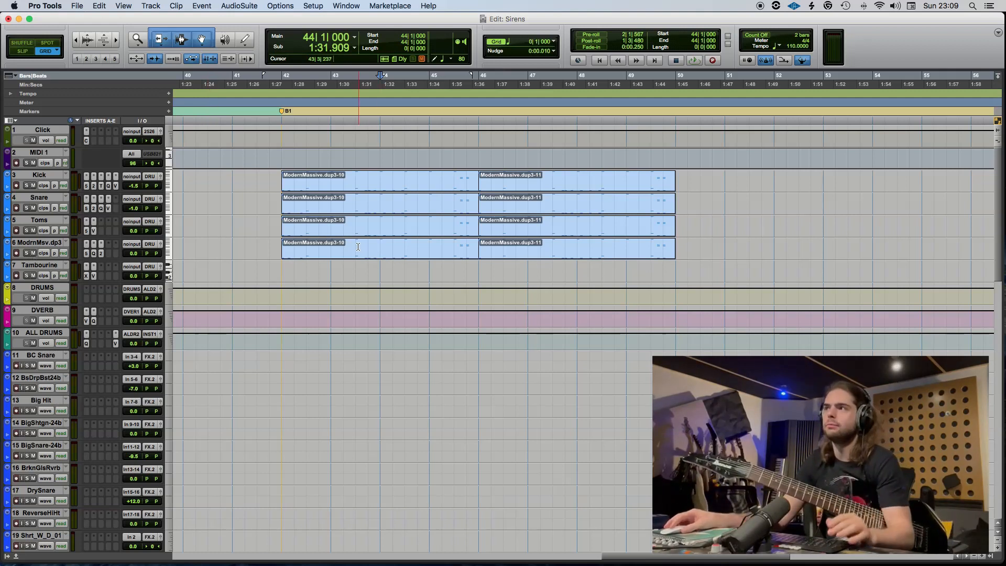
{"action": "left_click", "coordinate": [341, 246]}
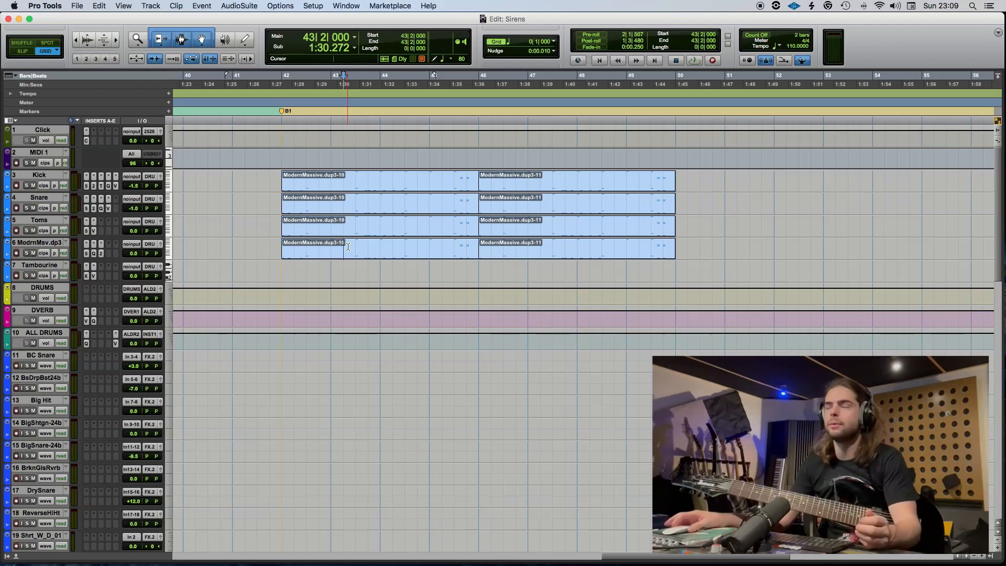
{"action": "key", "text": "space"}
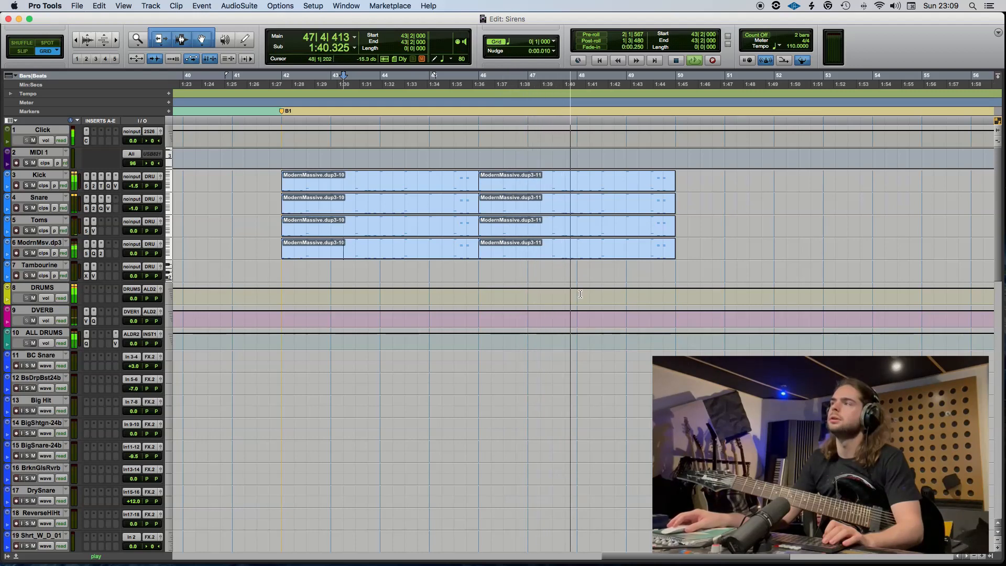
Play the bar 46 ModrnMsv.dp3 clip from 46|4|720 in the MIDI editor and add C1 notes at 47|3|240 and 47|3|480.
{"action": "left_click", "coordinate": [562, 260]}
{"action": "double_click", "coordinate": [558, 249]}
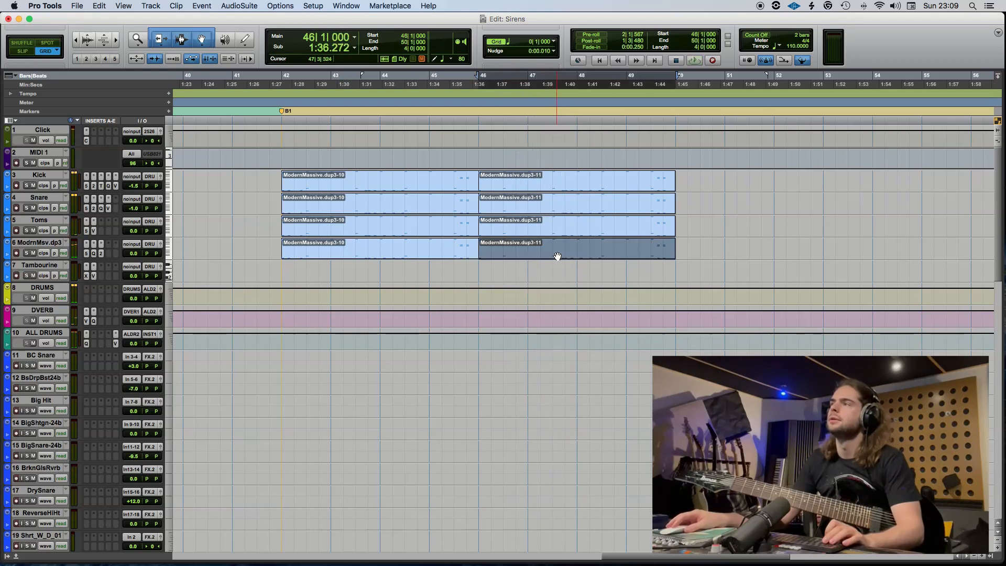
{"action": "left_click", "coordinate": [339, 51]}
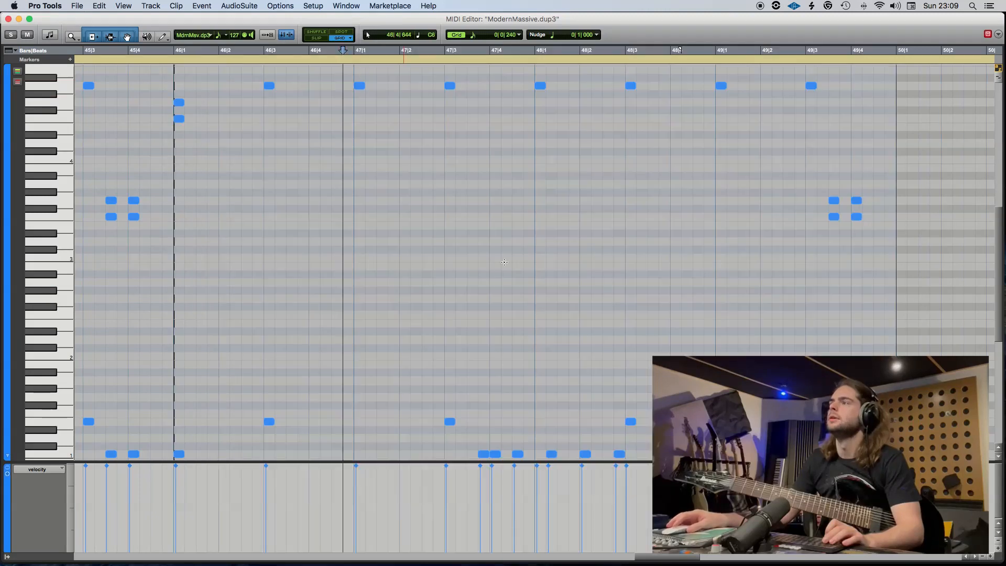
{"action": "key", "text": "space"}
{"action": "scroll", "coordinate": [399, 306], "scroll_direction": "down", "scroll_amount": 3}
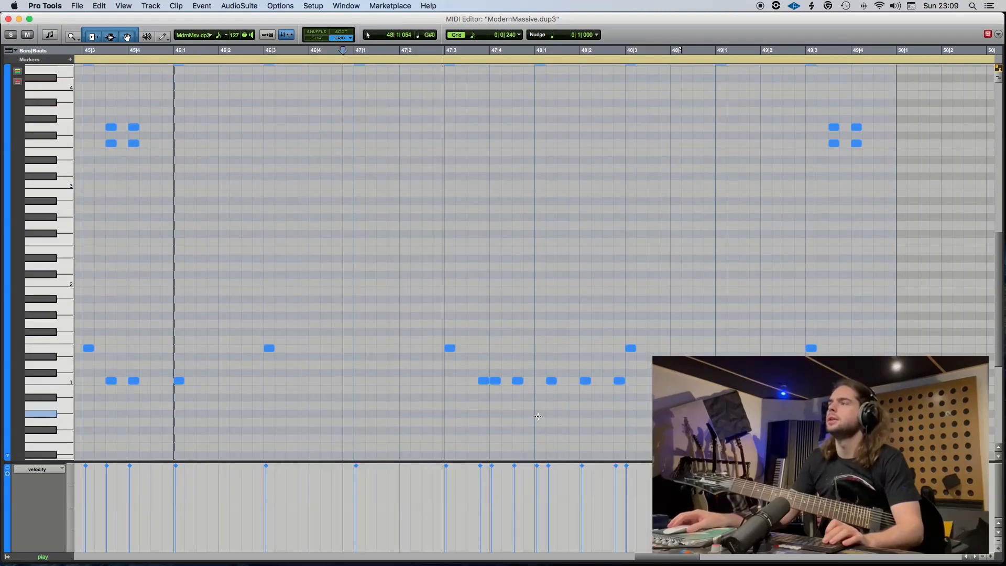
{"action": "left_click", "coordinate": [461, 381]}
{"action": "left_click", "coordinate": [472, 381]}
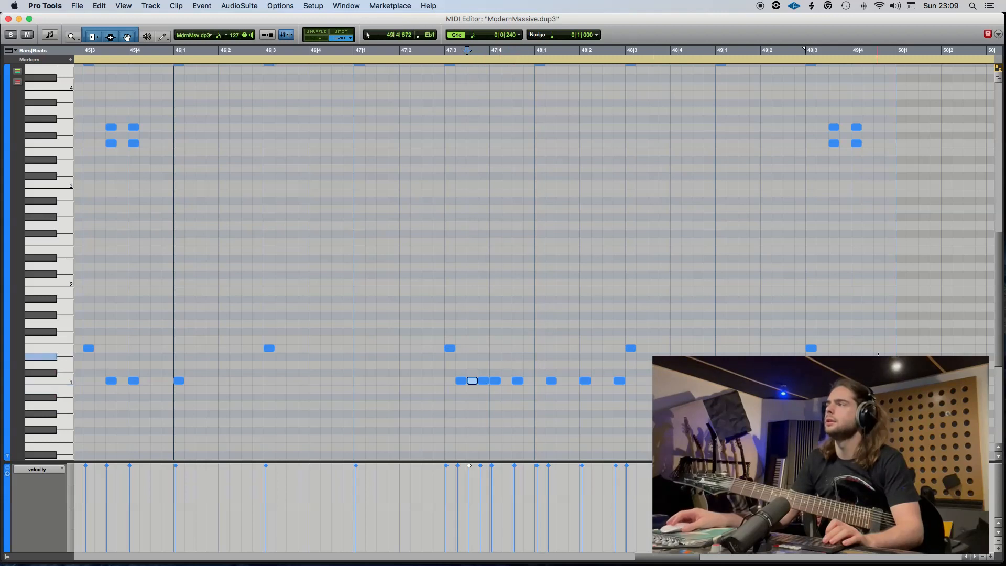
{"action": "scroll", "coordinate": [885, 385], "scroll_direction": "left", "scroll_amount": 1}
{"action": "scroll", "coordinate": [889, 381], "scroll_direction": "right", "scroll_amount": 4}
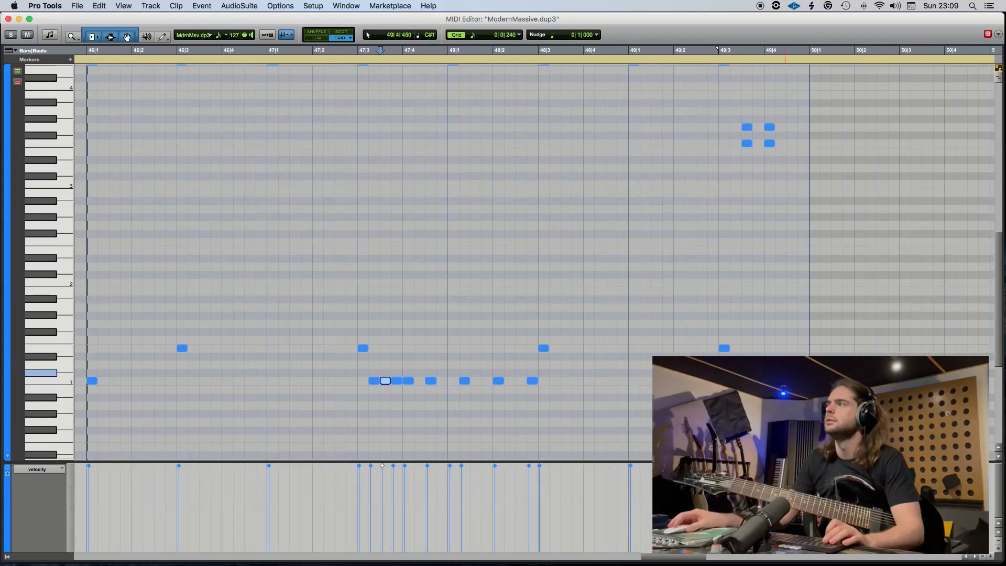
{"action": "key", "text": "space"}
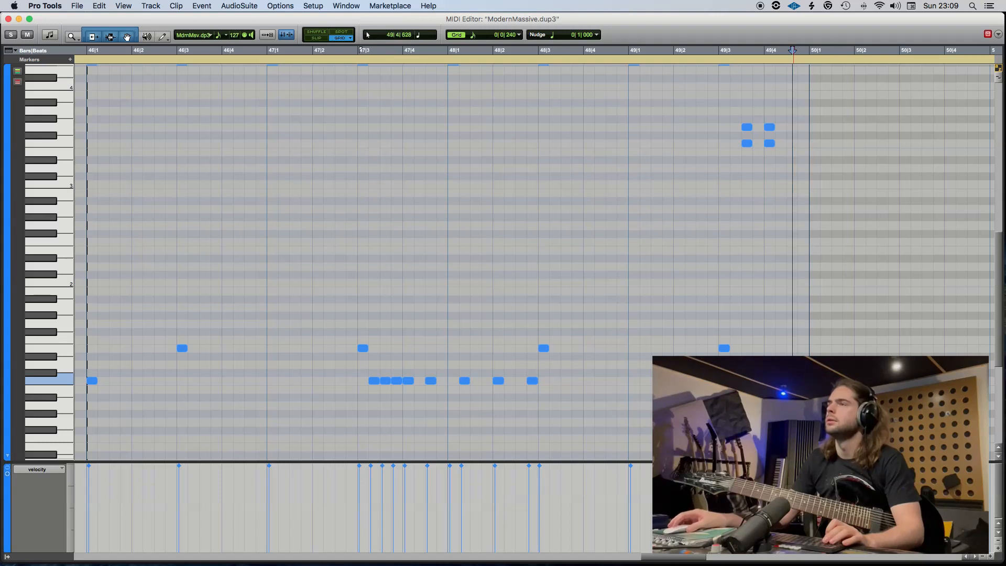
Close the MIDI editor and copy the updated bar 46 ModrnMsv.dp3 clip over those on the Toms, Snare and Kick tracks.
{"action": "left_click", "coordinate": [8, 19]}
{"action": "double_click", "coordinate": [587, 257]}
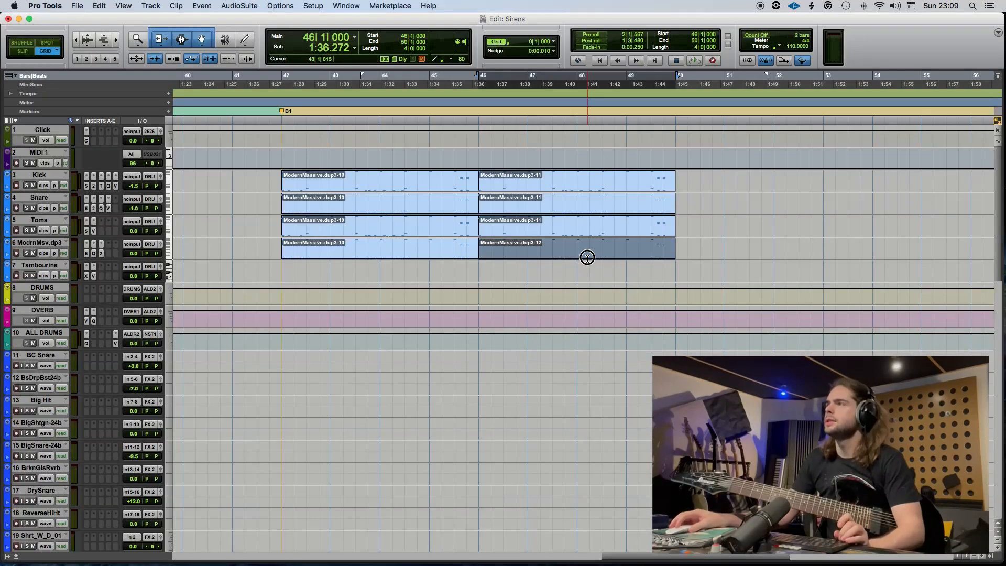
{"action": "left_click_drag", "start_coordinate": [588, 258], "coordinate": [584, 186]}
Select the rhythm guitar tracks from DI to RHY G and move them directly below the ALL DRUMS track.
{"action": "scroll", "coordinate": [141, 388], "scroll_direction": "down", "scroll_amount": 12}
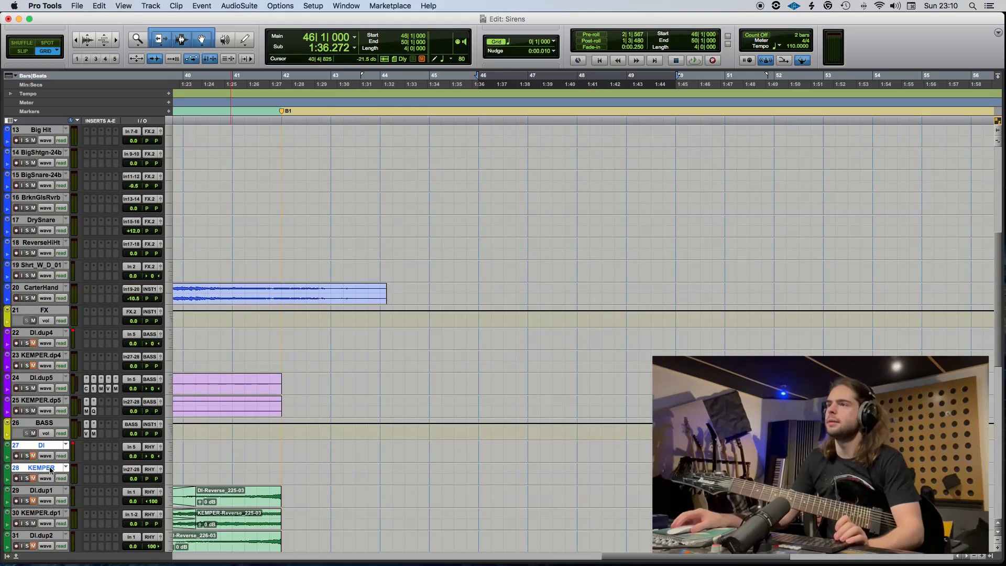
{"action": "scroll", "coordinate": [52, 482], "scroll_direction": "down", "scroll_amount": 8}
{"action": "left_click", "coordinate": [49, 449], "text": "shift"}
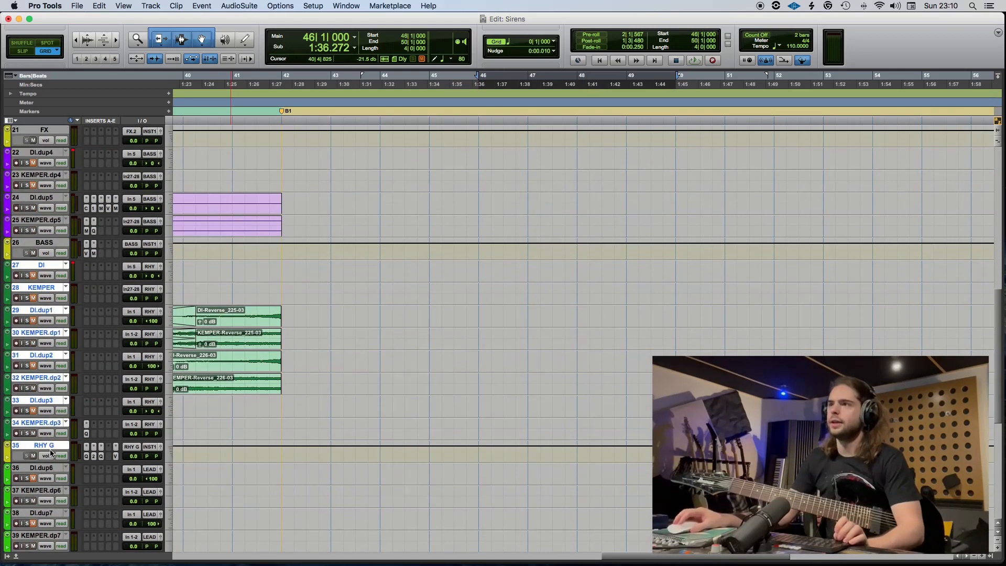
{"action": "left_click_drag", "start_coordinate": [43, 267], "coordinate": [136, 361]}
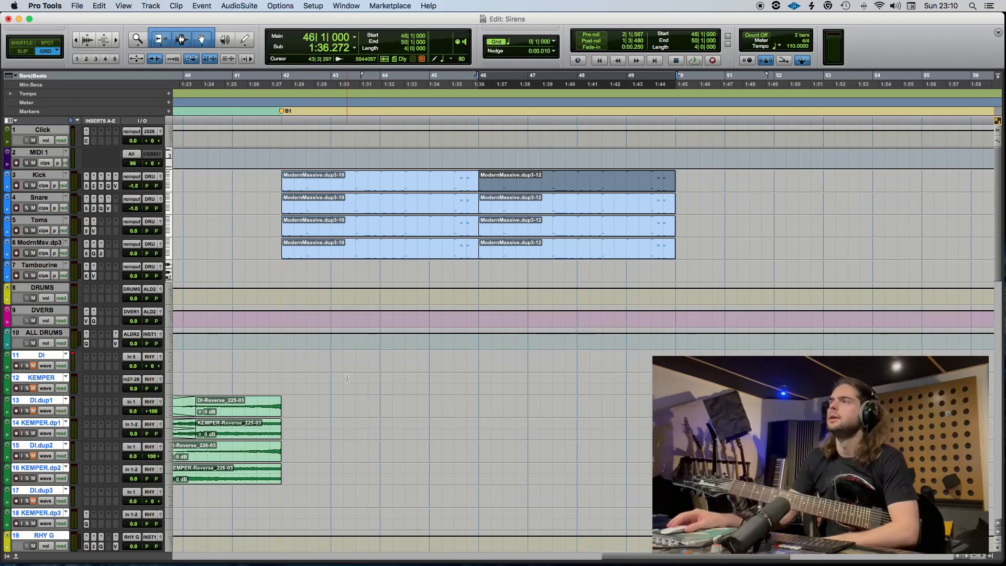
Set the cursor to 41|1, open the bar 42 ModrnMsv.dp3 clip in the MIDI editor and run the transport from 41|3.
{"action": "scroll", "coordinate": [347, 378], "scroll_direction": "left", "scroll_amount": 5}
{"action": "left_click", "coordinate": [430, 381]}
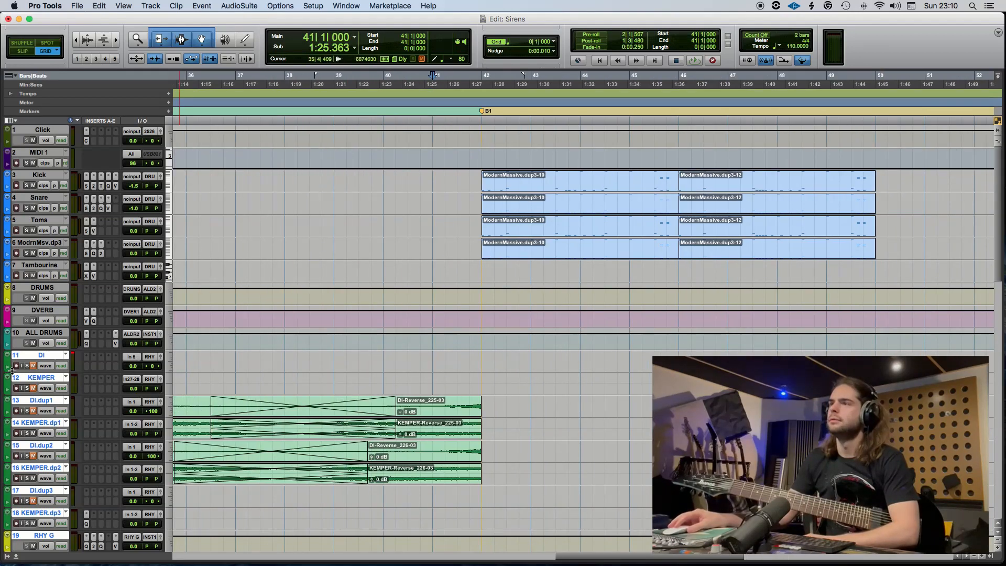
{"action": "double_click", "coordinate": [520, 255]}
{"action": "scroll", "coordinate": [145, 102], "scroll_direction": "left", "scroll_amount": 2}
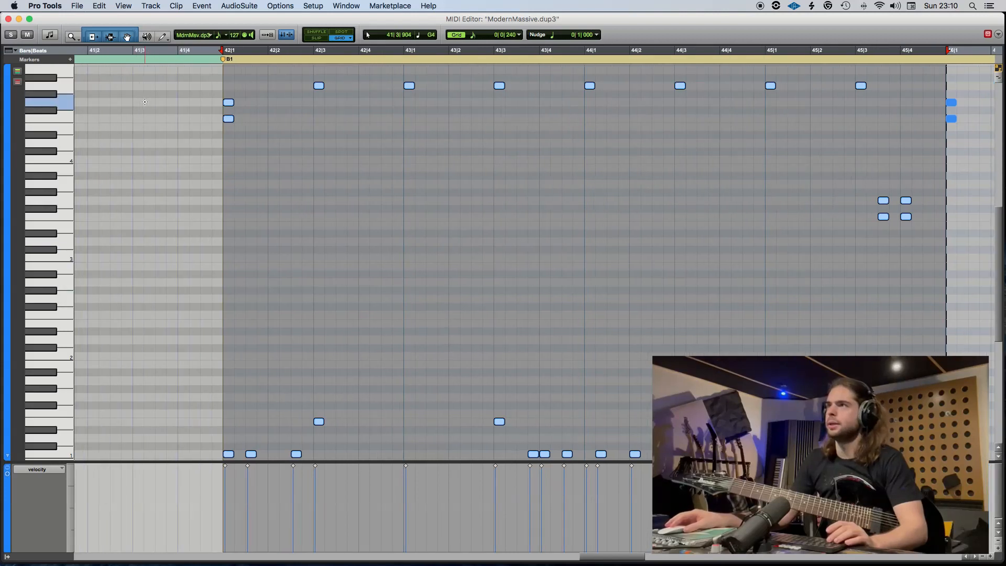
{"action": "left_click", "coordinate": [134, 50]}
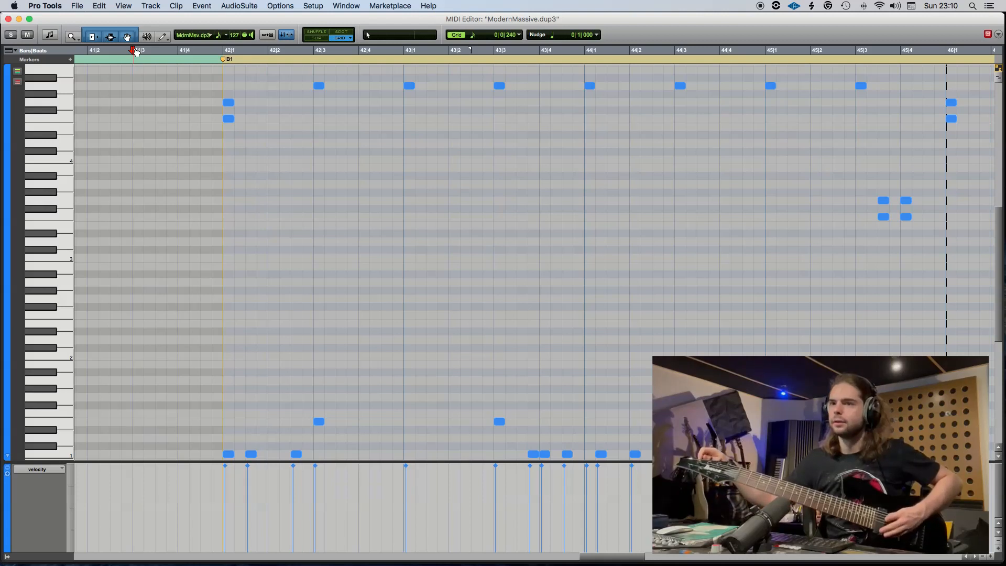
{"action": "left_click", "coordinate": [135, 51]}
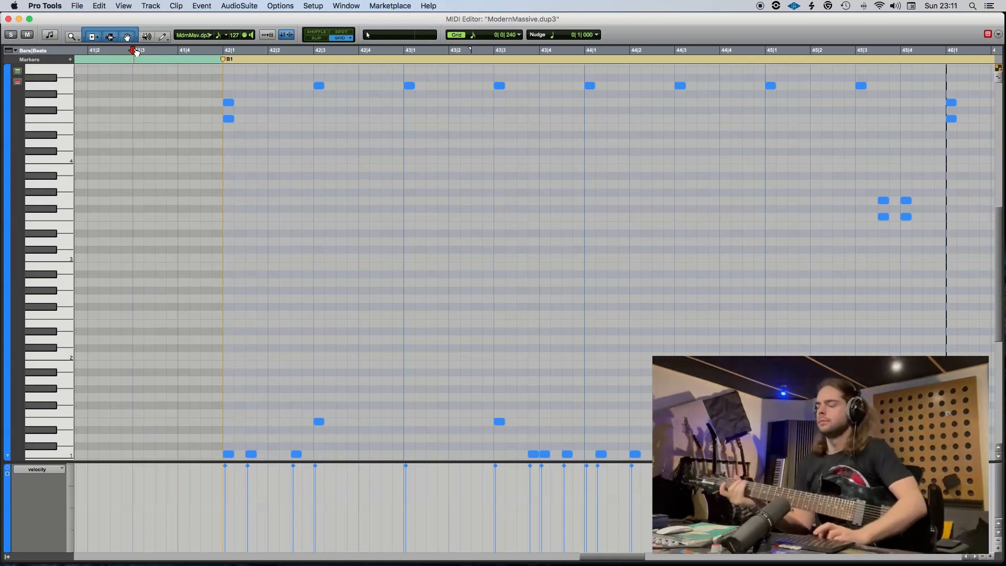
{"action": "key", "text": "space"}
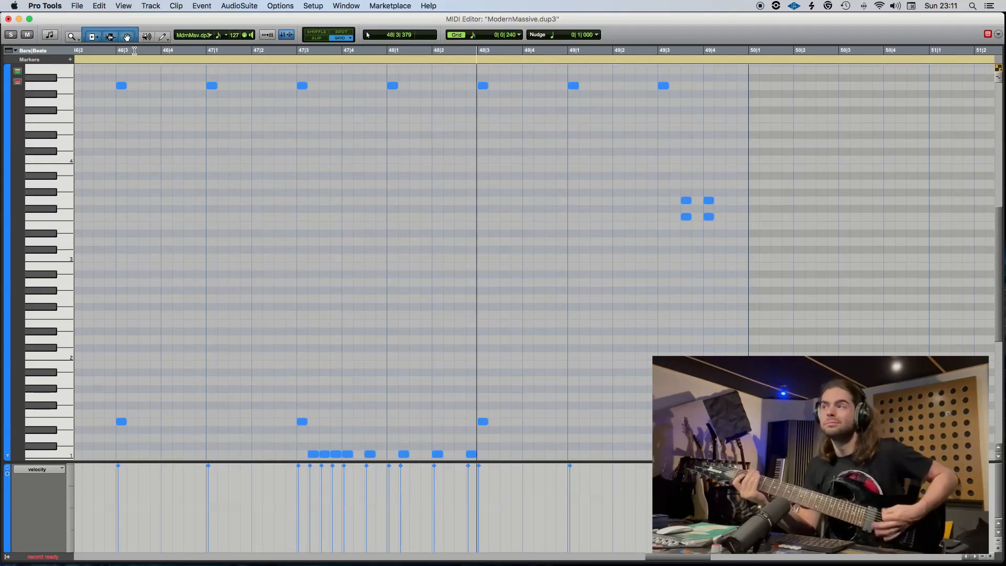
Stop the transport and reopen the bar 42 ModrnMsv.dp3 clip in the MIDI editor with the cursor at 41|3.
{"action": "key", "text": "space"}
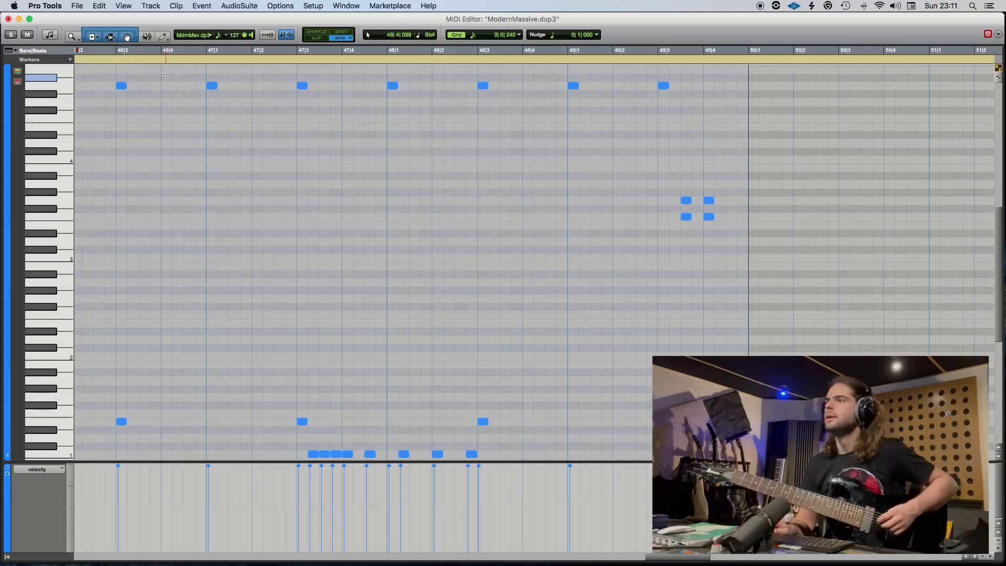
{"action": "scroll", "coordinate": [197, 142], "scroll_direction": "left", "scroll_amount": 15}
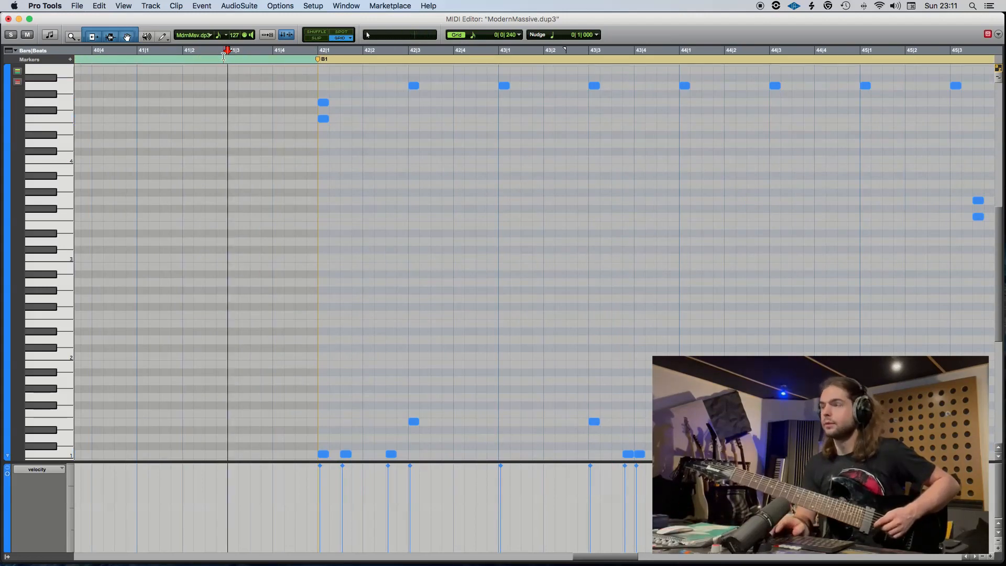
{"action": "key", "text": "super+w"}
{"action": "key", "text": "super+equal"}
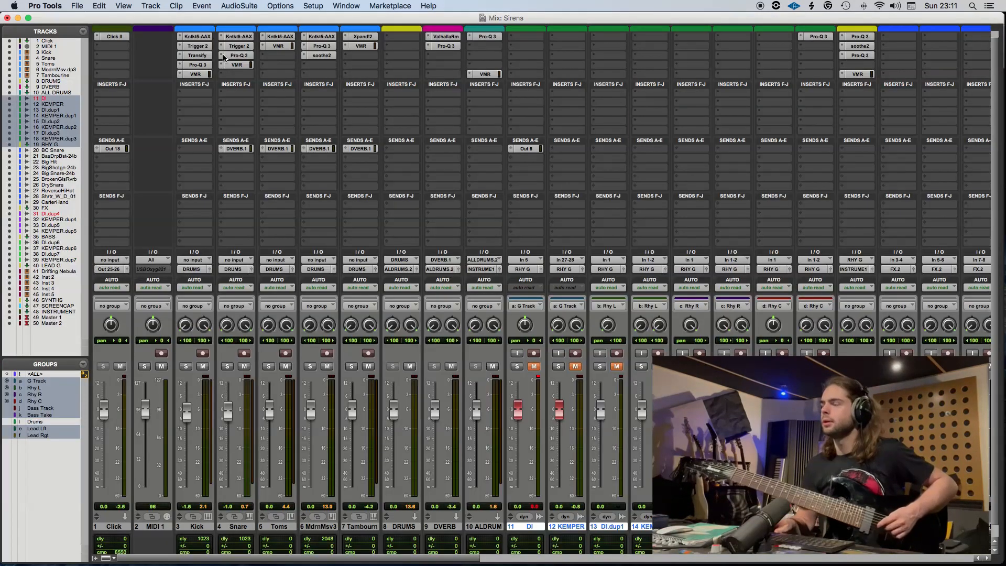
{"action": "key", "text": "super+equal"}
{"action": "scroll", "coordinate": [526, 257], "scroll_direction": "right", "scroll_amount": 1}
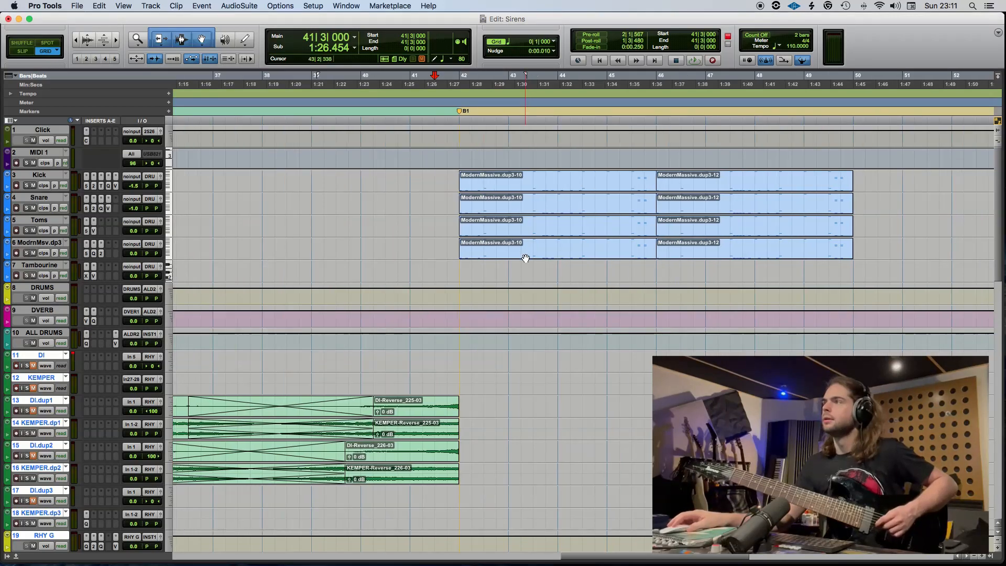
{"action": "double_click", "coordinate": [526, 258]}
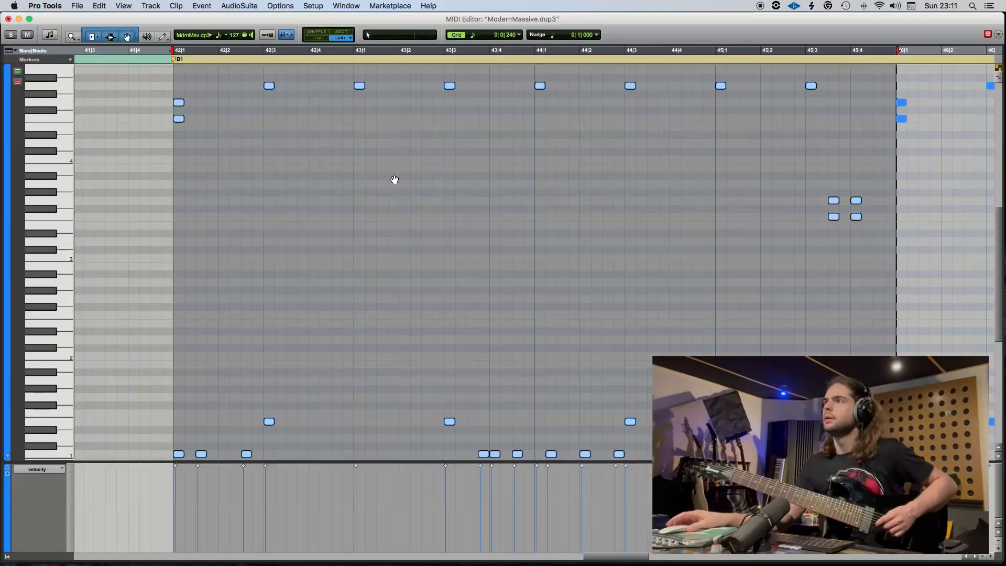
{"action": "left_click", "coordinate": [86, 53]}
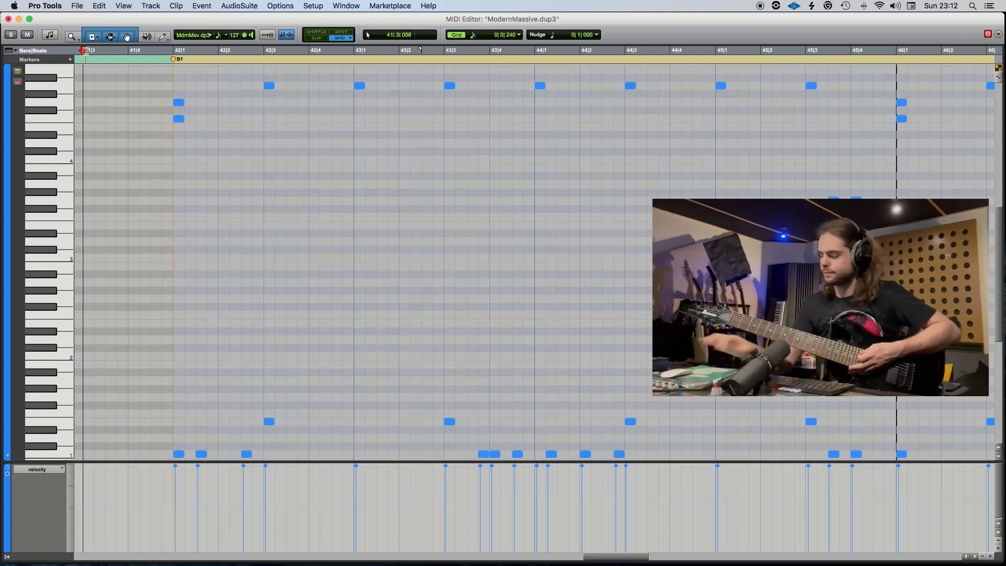
Record a guitar take on DI and KEMPER from 41|3, trim its start to 42|1 and delete the leftover before it.
{"action": "key", "text": "super+space"}
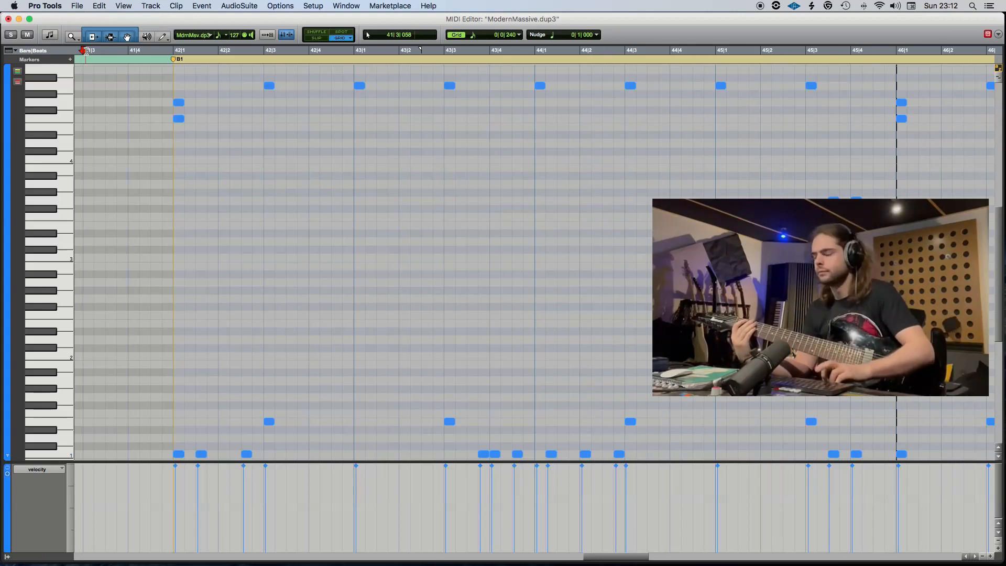
{"action": "key", "text": "space"}
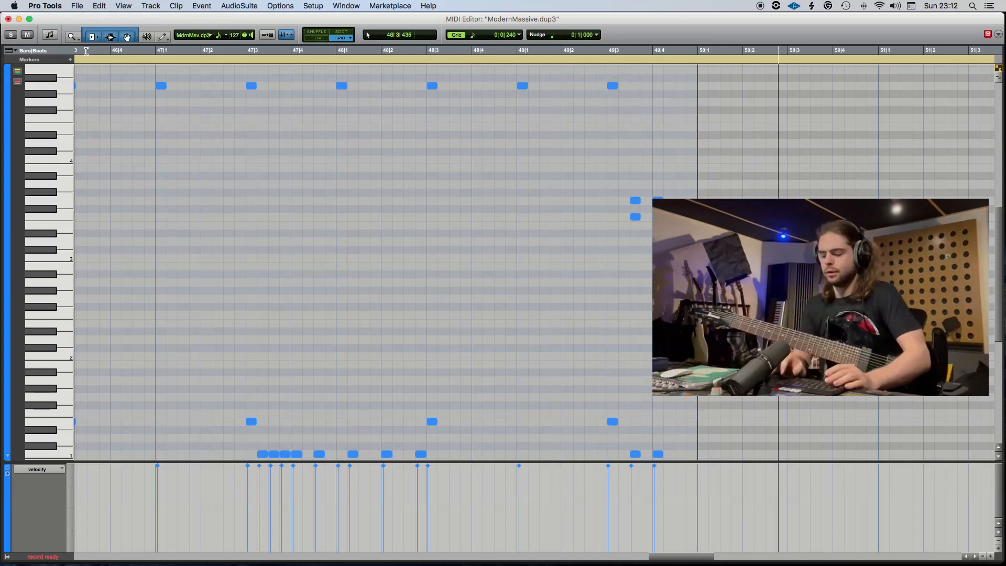
{"action": "key", "text": "super+equal"}
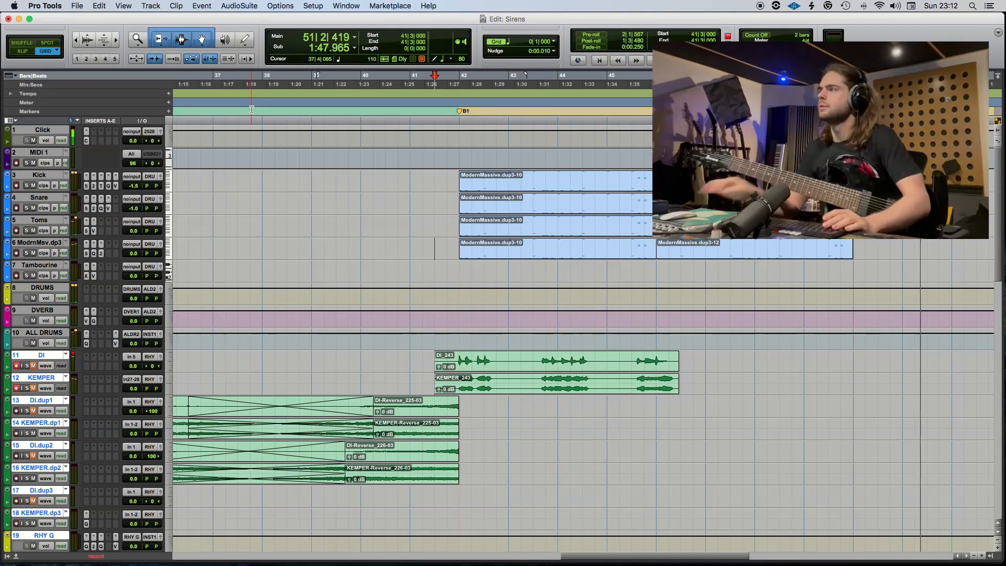
{"action": "key", "text": "super+space"}
{"action": "key", "text": "space"}
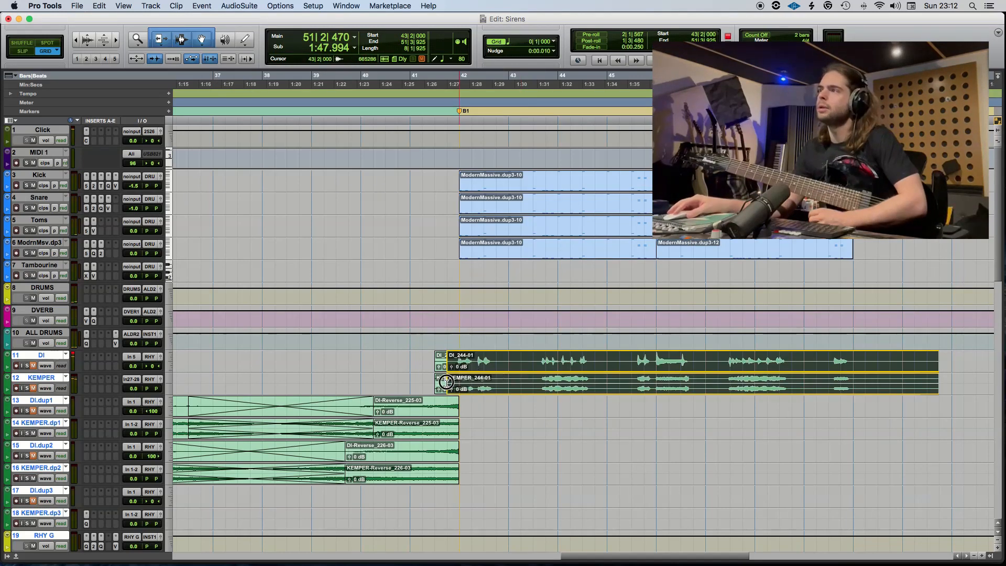
{"action": "left_click_drag", "start_coordinate": [458, 381], "coordinate": [439, 362]}
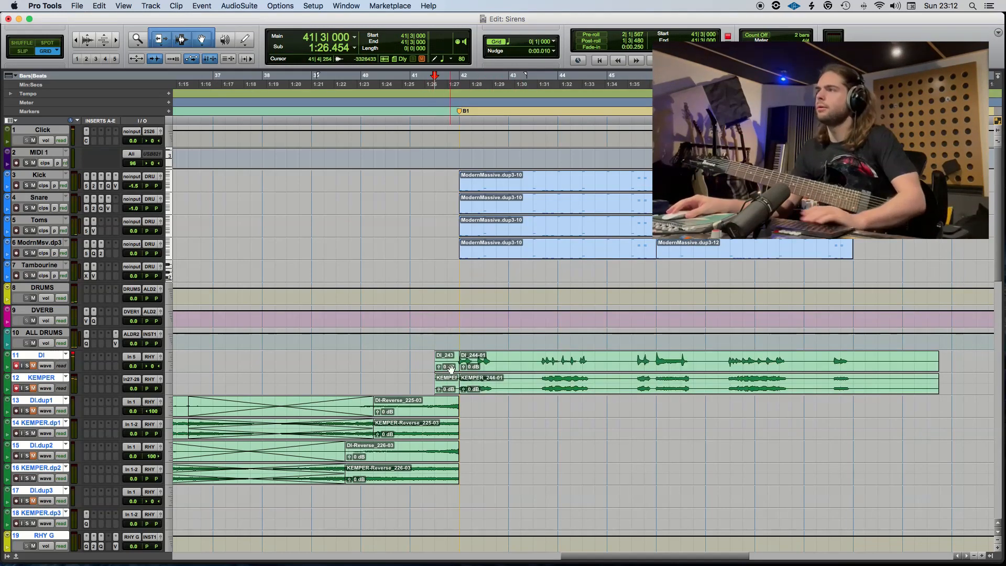
{"action": "key", "text": "Delete"}
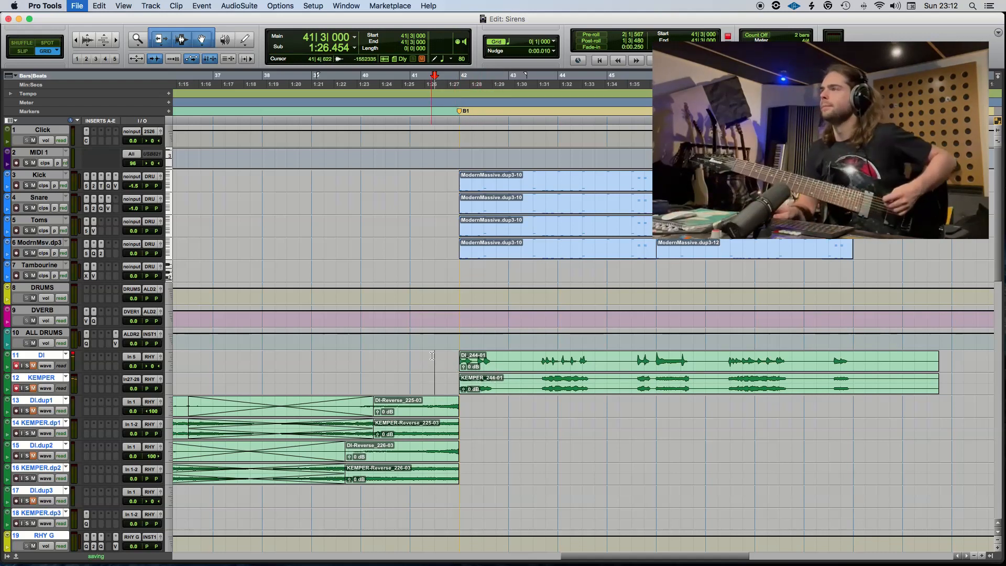
Record another guitar take from 41|3, copy its part from 42|1 onto DI.dup1 and KEMPER.dp1, and save the session.
{"action": "key", "text": "super+space"}
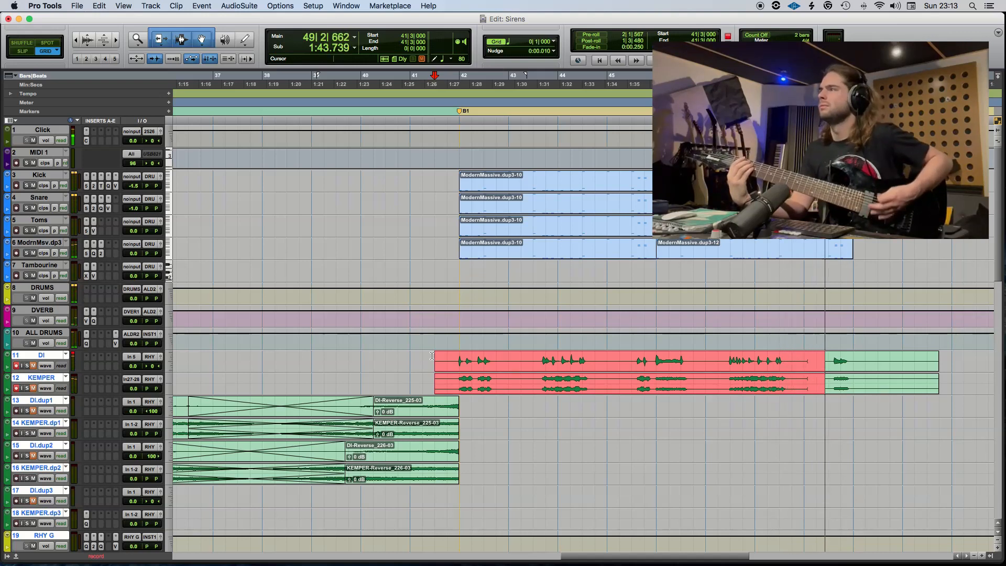
{"action": "key", "text": "space"}
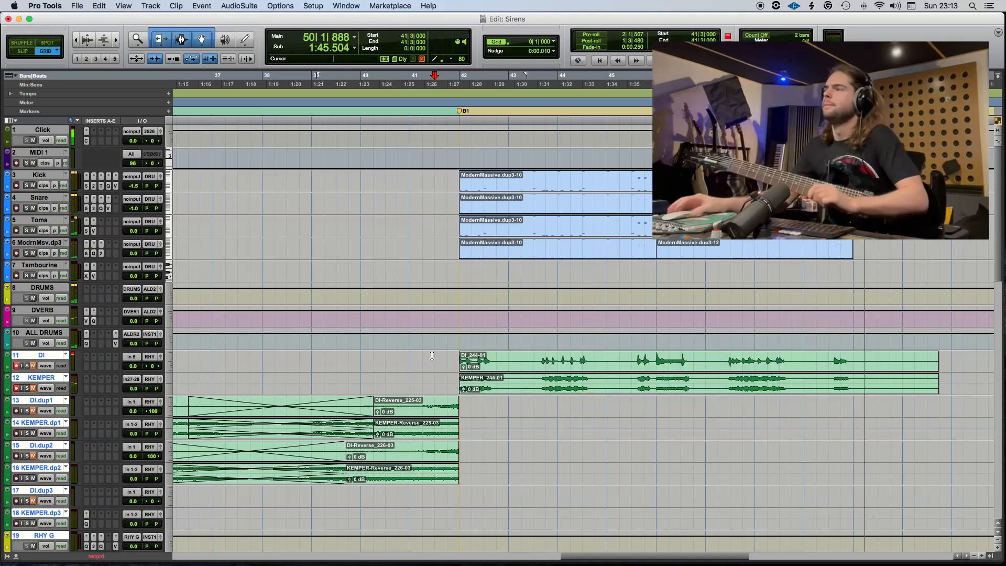
{"action": "left_click_drag", "start_coordinate": [480, 375], "coordinate": [479, 409]}
{"action": "left_click", "coordinate": [434, 403]}
{"action": "key", "text": "super+s"}
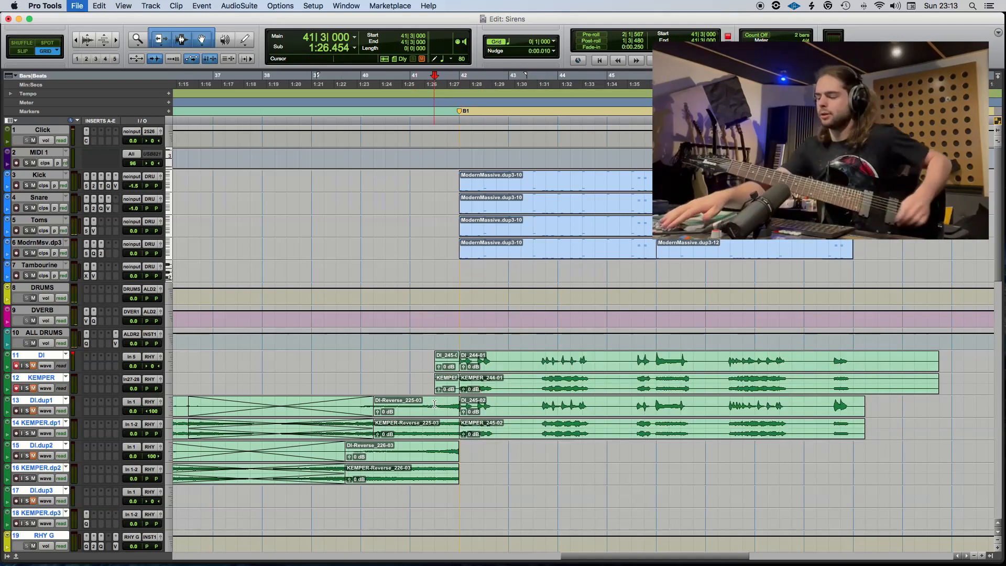
{"action": "key", "text": "super+space"}
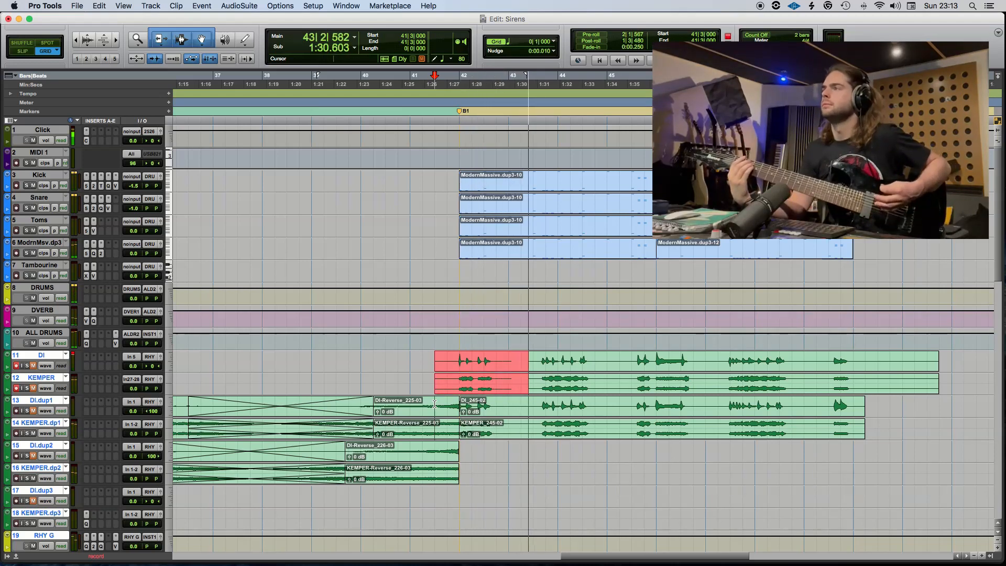
{"action": "key", "text": "space"}
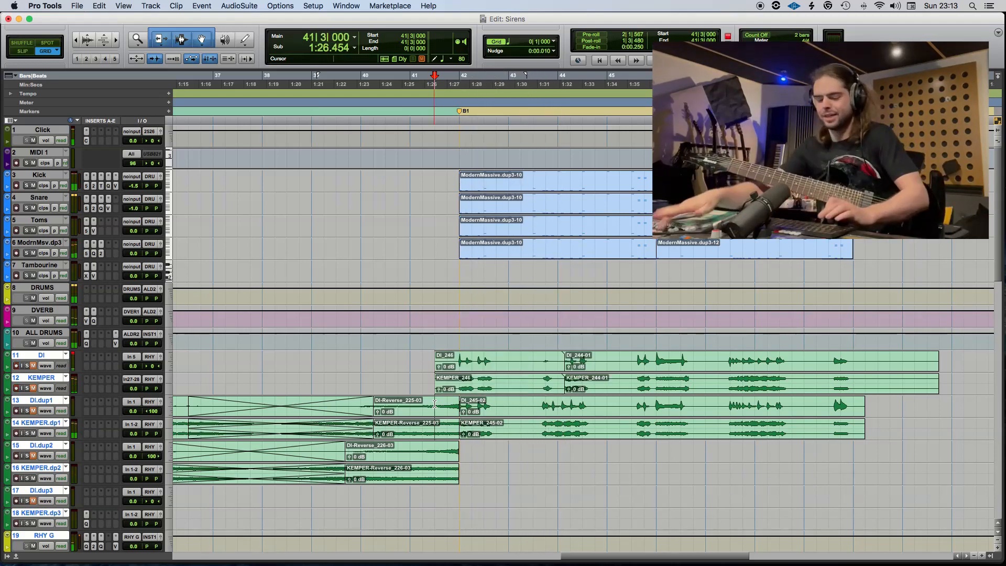
{"action": "key", "text": "super+bracketright"}
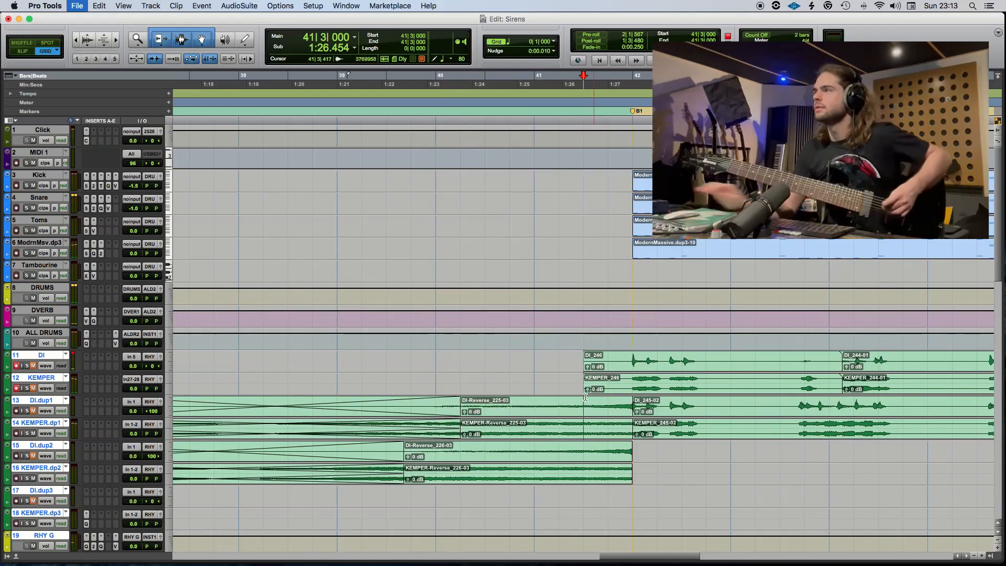
Record a doubling guitar take from 41|3, split it at 42|1 and move the B1 part onto DI.dup2 and KEMPER.dp2.
{"action": "key", "text": "super+space"}
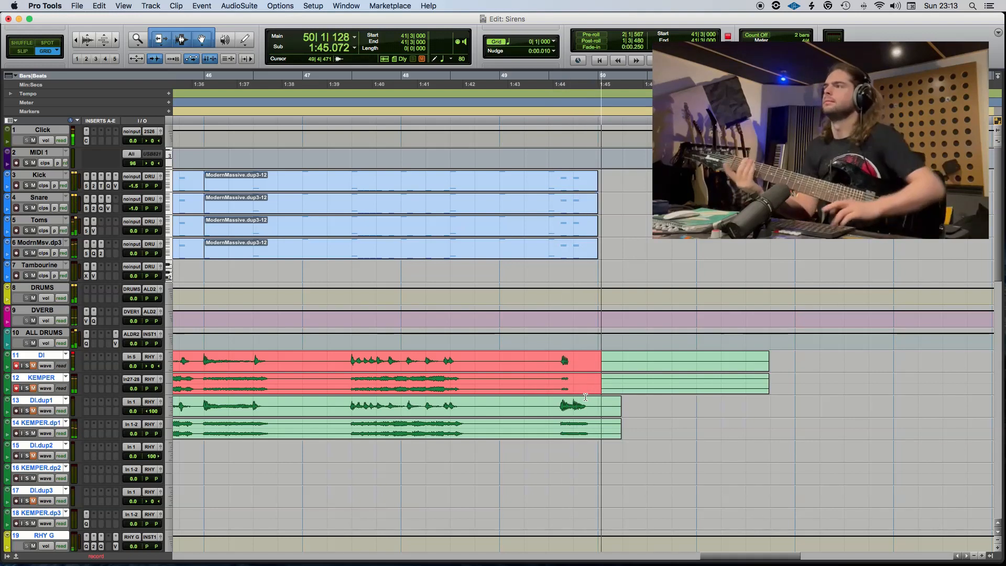
{"action": "key", "text": "space"}
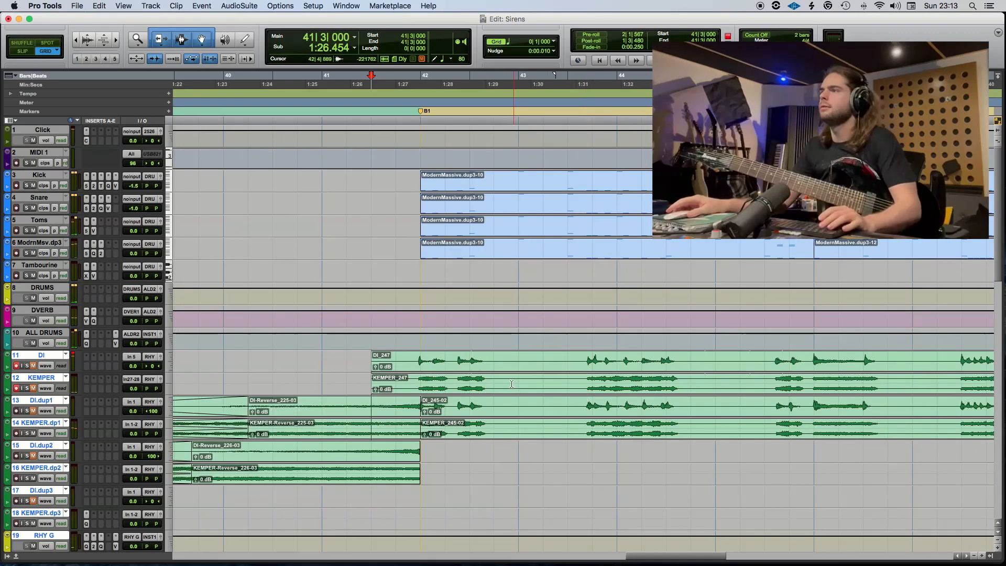
{"action": "left_click", "coordinate": [421, 355]}
{"action": "key", "text": "b"}
{"action": "left_click_drag", "start_coordinate": [440, 366], "coordinate": [448, 459]}
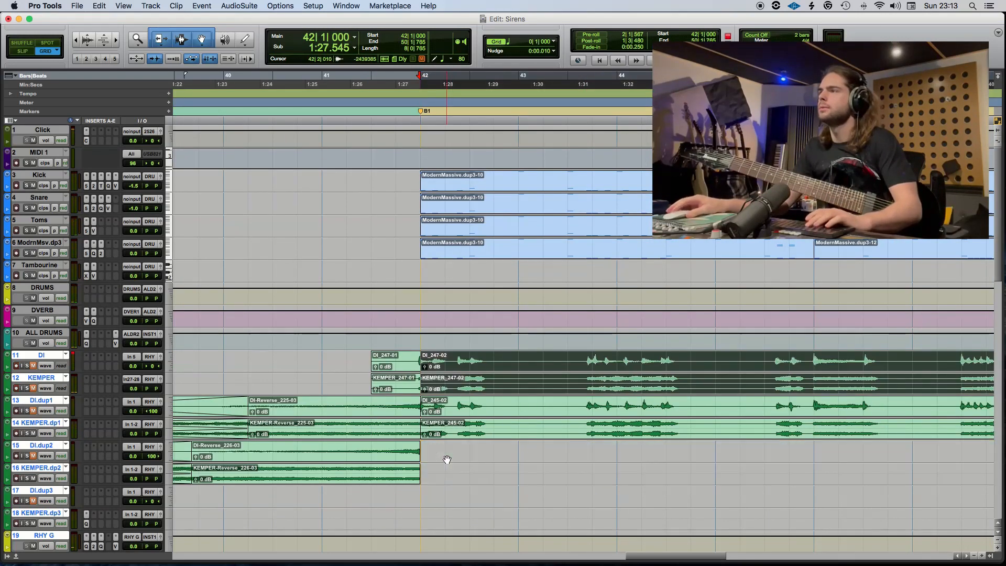
Split the doubled clips on DI.dup2 and KEMPER.dp2 at 42|1|540 and those on DI.dup1 and KEMPER.dp1 at 42|1|541.
{"action": "key", "text": "t"}
{"action": "key", "text": "t"}
{"action": "key", "text": "Tab"}
{"action": "key", "text": "b"}
{"action": "left_click", "coordinate": [618, 455]}
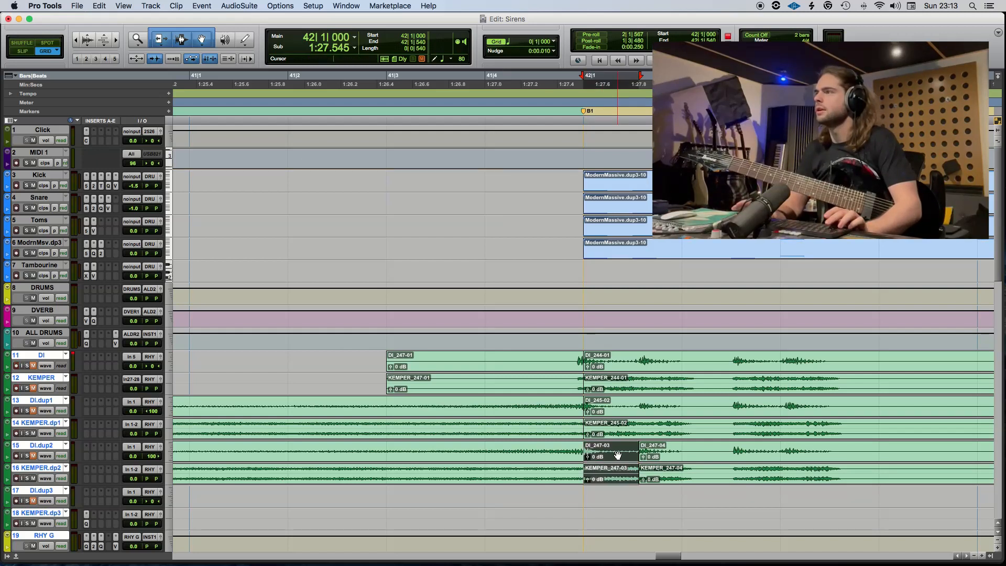
{"action": "key", "text": "p"}
{"action": "key", "text": "p"}
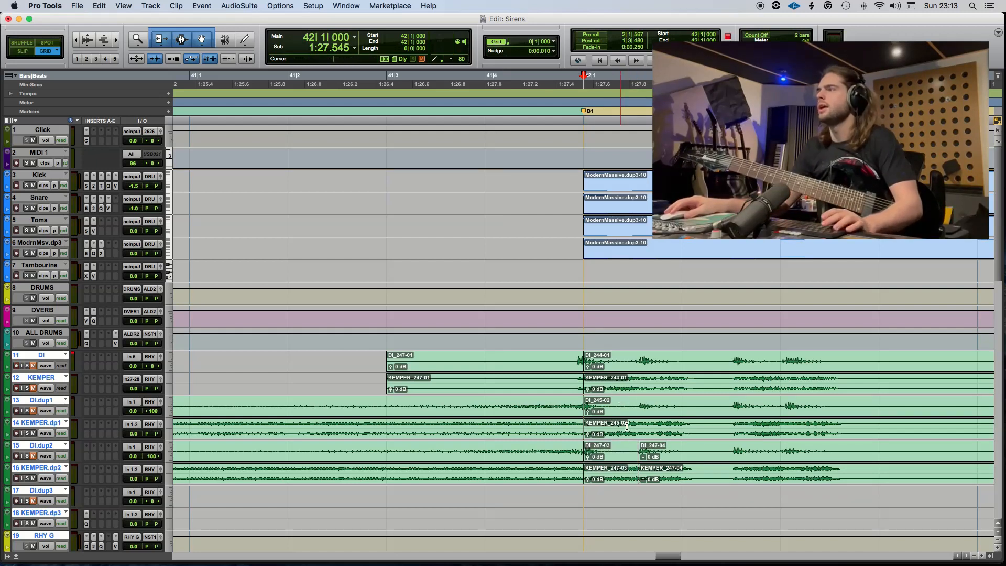
{"action": "key", "text": "super+e"}
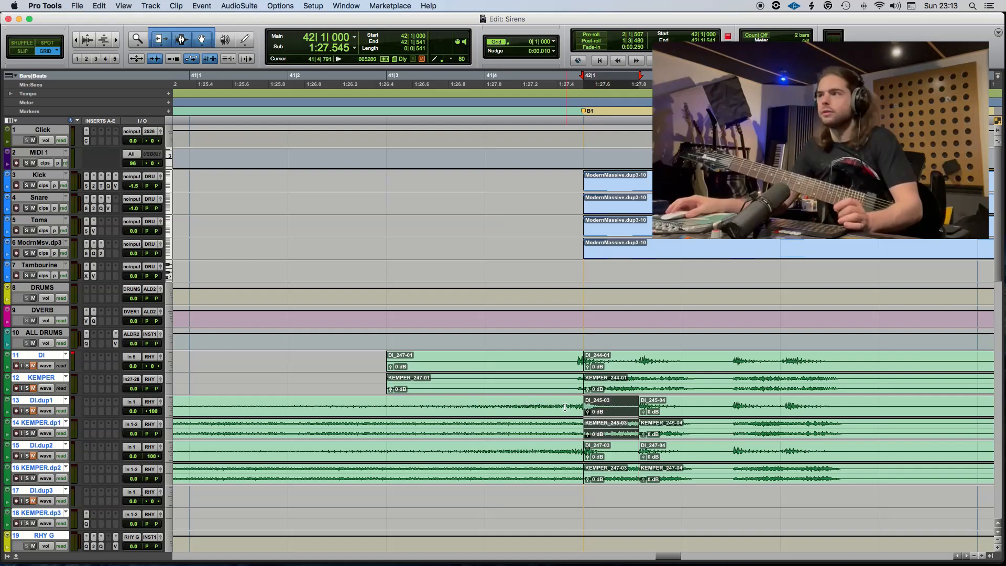
Delete all the leftover take clips from 41|3 onward on the DI and KEMPER tracks.
{"action": "left_click", "coordinate": [419, 417]}
{"action": "key", "text": "r"}
{"action": "key", "text": "r"}
{"action": "key", "text": "r"}
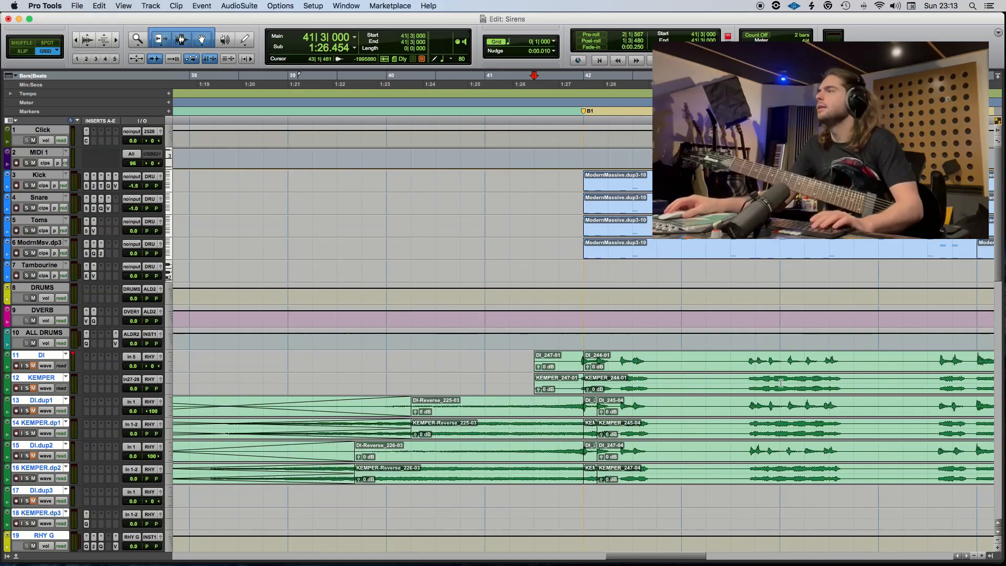
{"action": "left_click", "coordinate": [826, 388]}
{"action": "left_click", "coordinate": [563, 383], "text": "shift"}
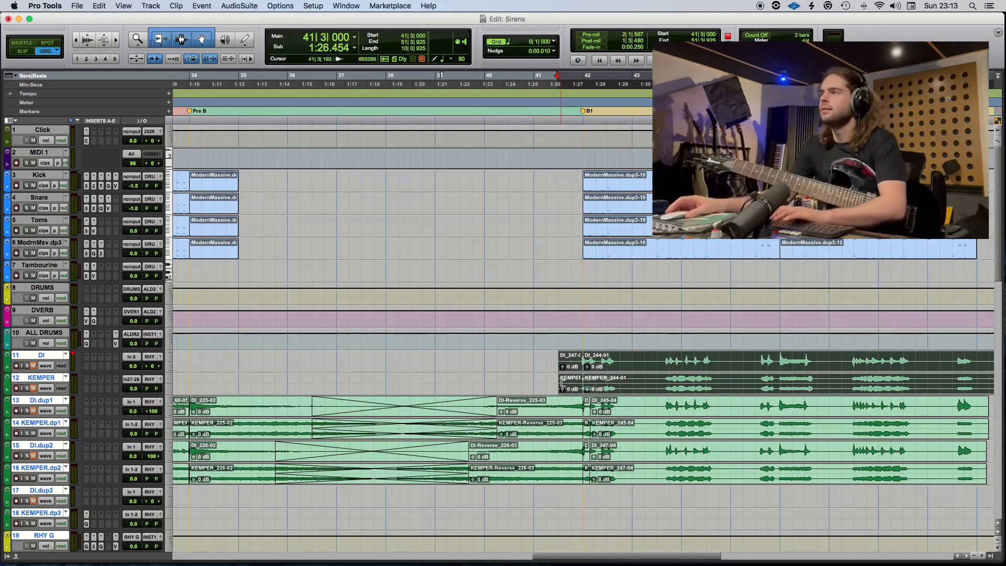
{"action": "key", "text": "BackSpace"}
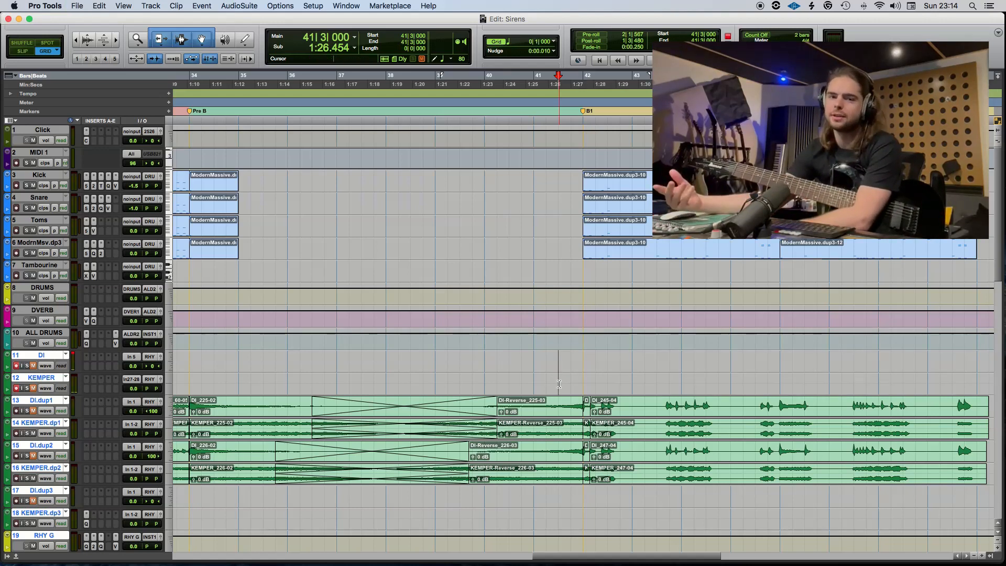
Play the B1 section with the click muted and cut the guitar tails past 50|1 on tracks DI.dup1 to KEMPER.dp2.
{"action": "key", "text": "space"}
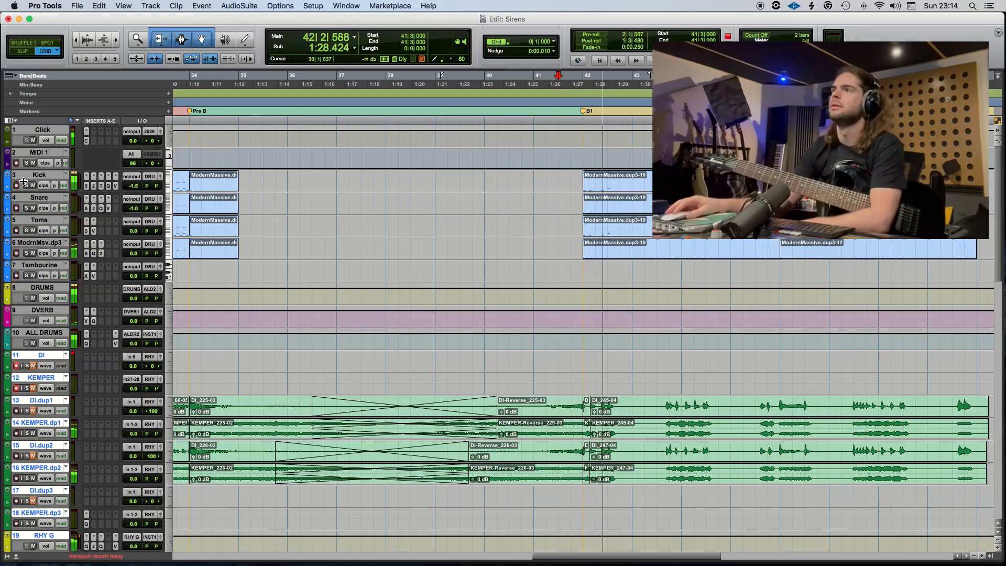
{"action": "key", "text": "KP_7"}
{"action": "scroll", "coordinate": [525, 405], "scroll_direction": "right", "scroll_amount": 5}
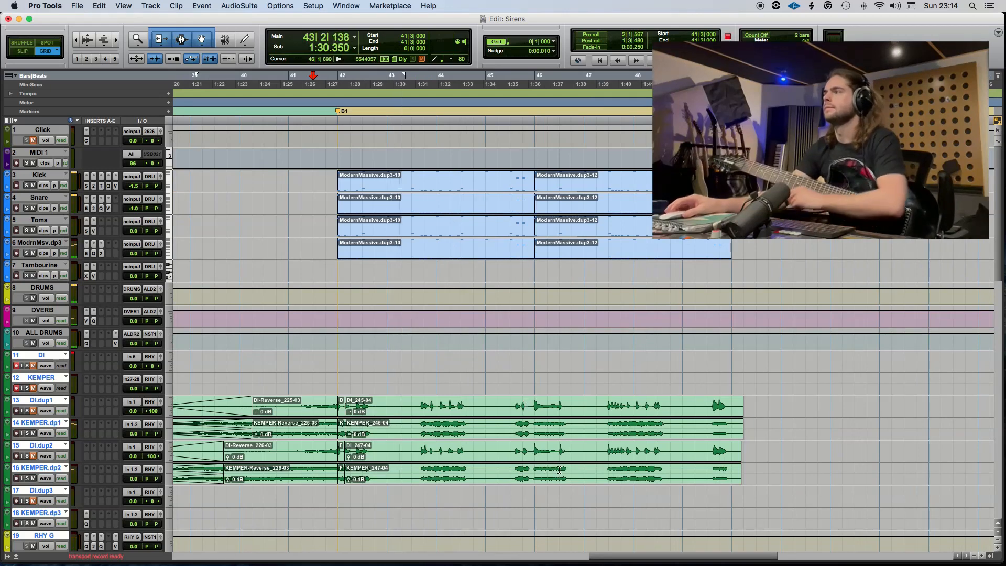
{"action": "left_click_drag", "start_coordinate": [768, 409], "coordinate": [735, 460]}
{"action": "key", "text": "space"}
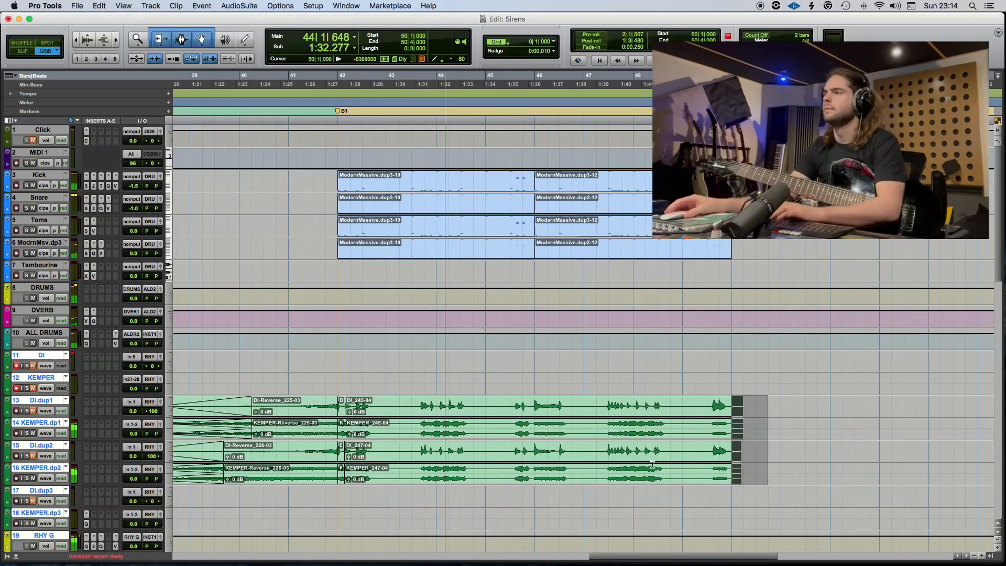
Place the cursor at 44|3 on the DI.dup2 track during playback and save the session.
{"action": "left_click", "coordinate": [468, 449]}
{"action": "key", "text": "space"}
{"action": "key", "text": "t"}
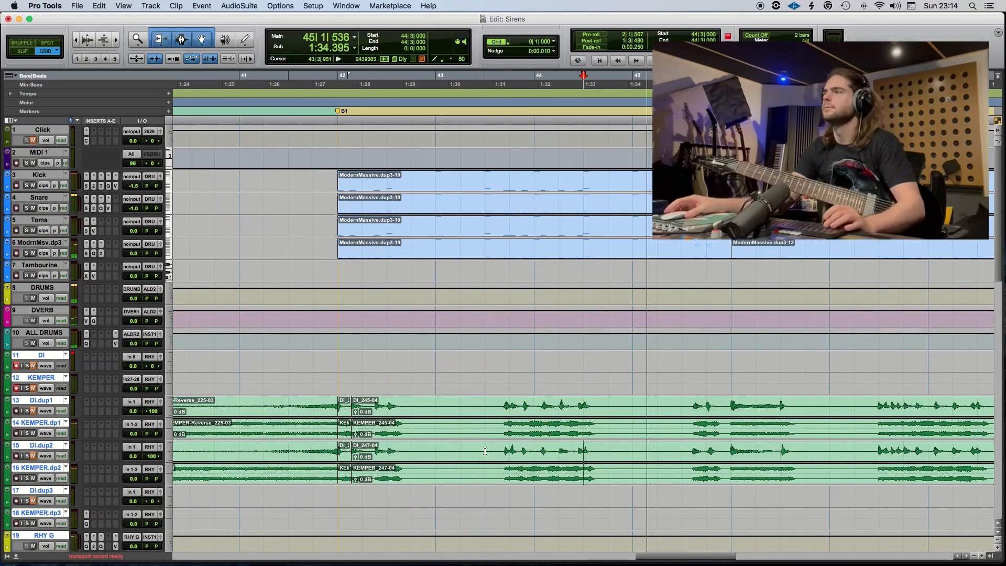
{"action": "key", "text": "super+s"}
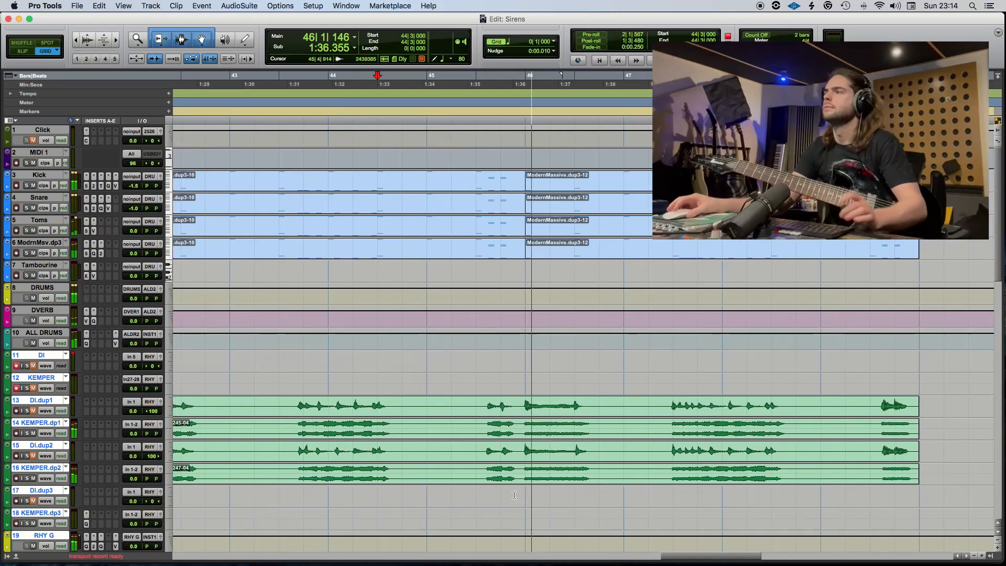
Set the grid to 1/8 note, place the cursor at 45|3 and split the DI.dup2 and KEMPER.dp2 clips around 45|4.
{"action": "left_click", "coordinate": [511, 45]}
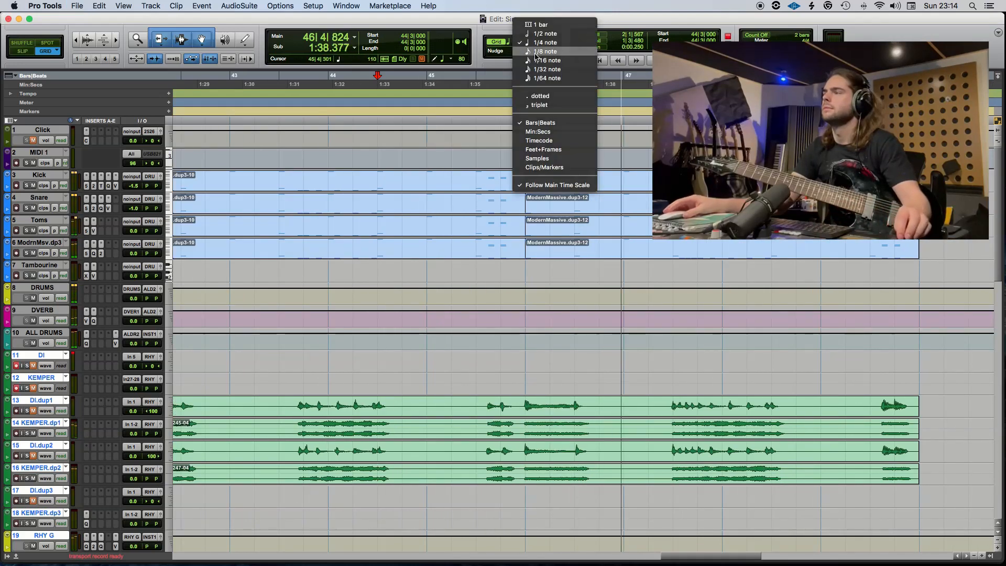
{"action": "left_click", "coordinate": [535, 53]}
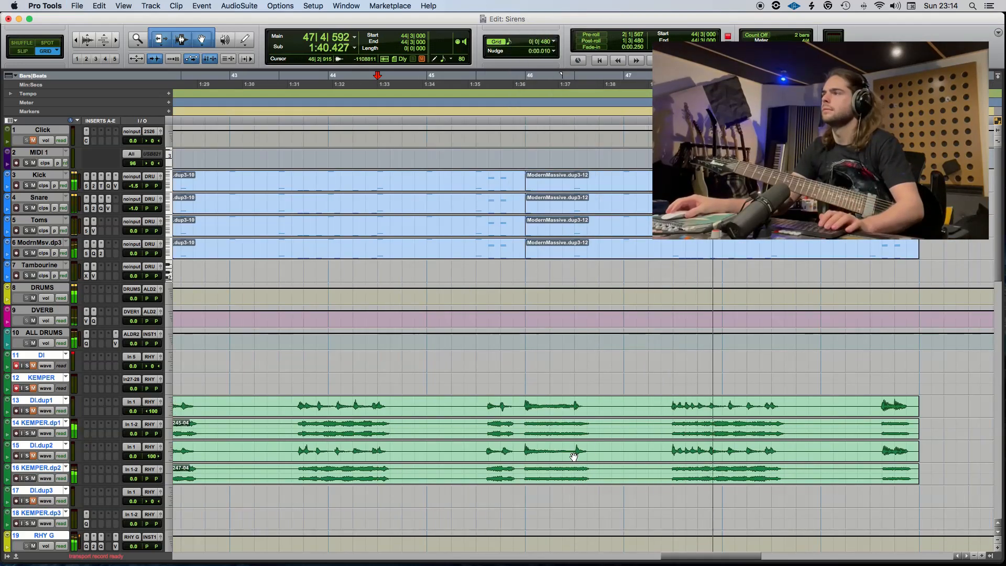
{"action": "key", "text": "space"}
{"action": "left_click", "coordinate": [493, 450]}
{"action": "key", "text": "t"}
{"action": "key", "text": "b"}
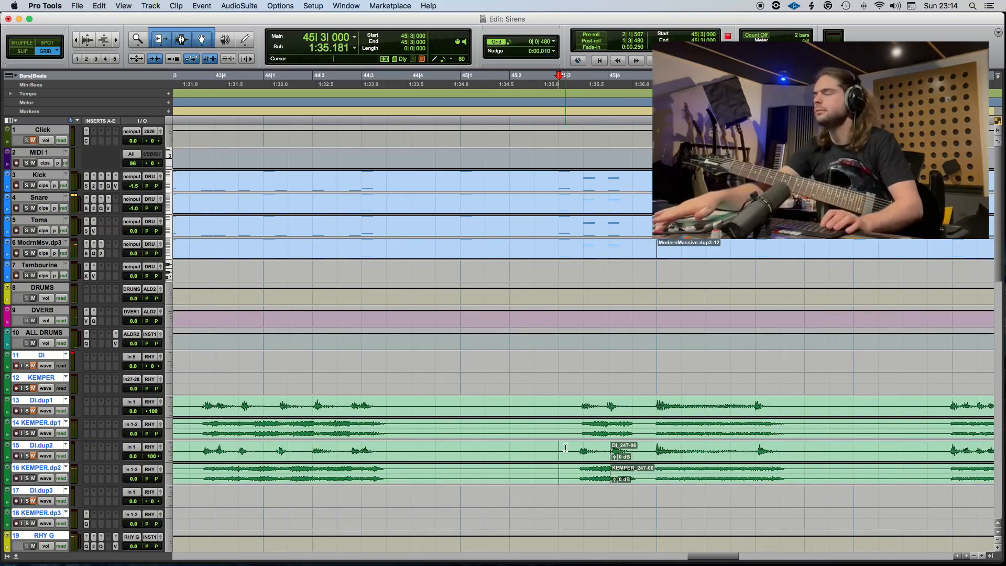
Shift the short DI.dup2 and KEMPER.dp2 clip before 45|4 slightly later, onto the 45|3|480 grid line, and switch to Slip mode.
{"action": "left_click", "coordinate": [595, 456]}
{"action": "key", "text": "t"}
{"action": "key", "text": "t"}
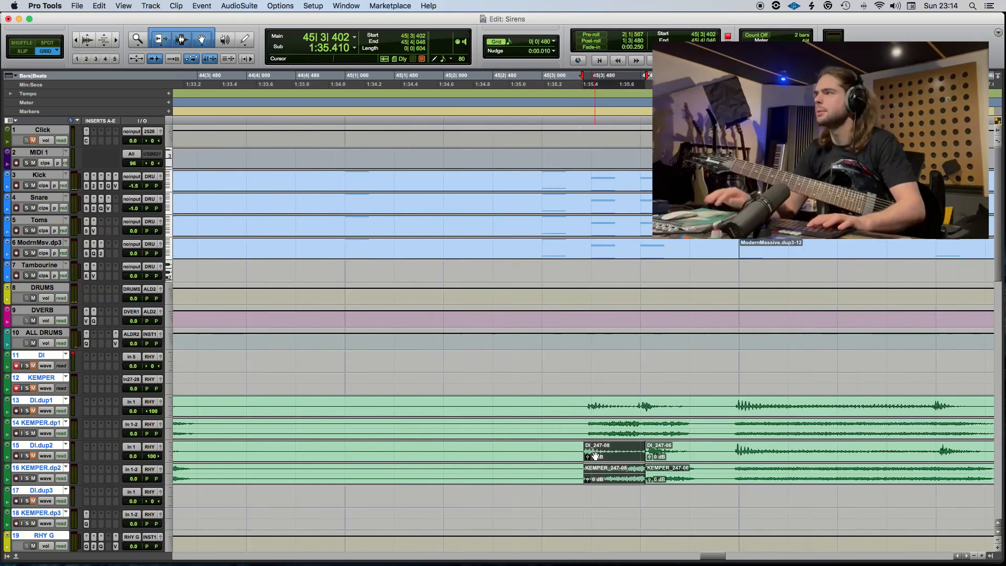
{"action": "key", "text": "ctrl+9"}
{"action": "key", "text": "r"}
{"action": "key", "text": "r"}
{"action": "key", "text": "r"}
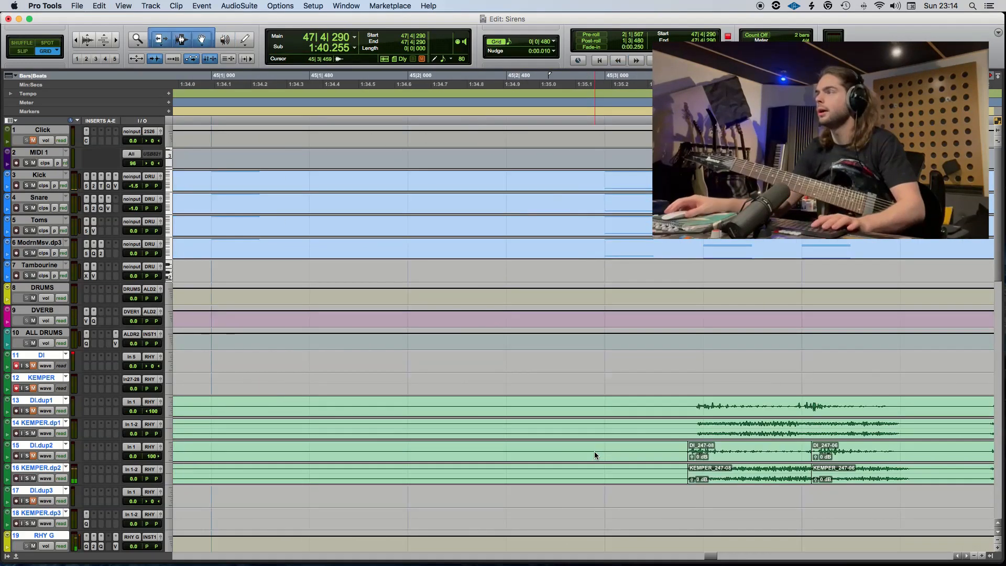
{"action": "left_click", "coordinate": [605, 457]}
{"action": "key", "text": "t"}
{"action": "key", "text": "t"}
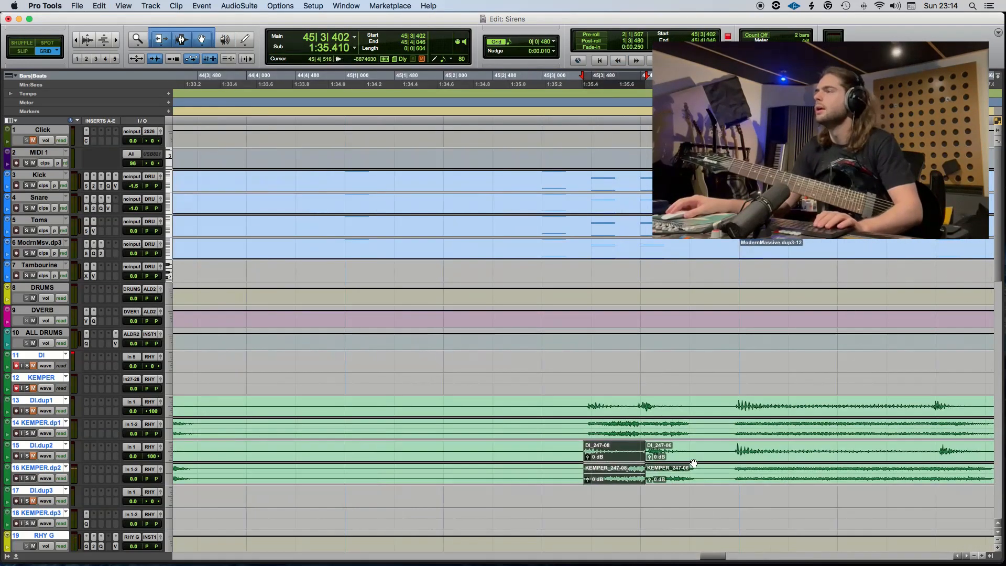
{"action": "left_click_drag", "start_coordinate": [627, 460], "coordinate": [636, 460]}
{"action": "key", "text": "F2"}
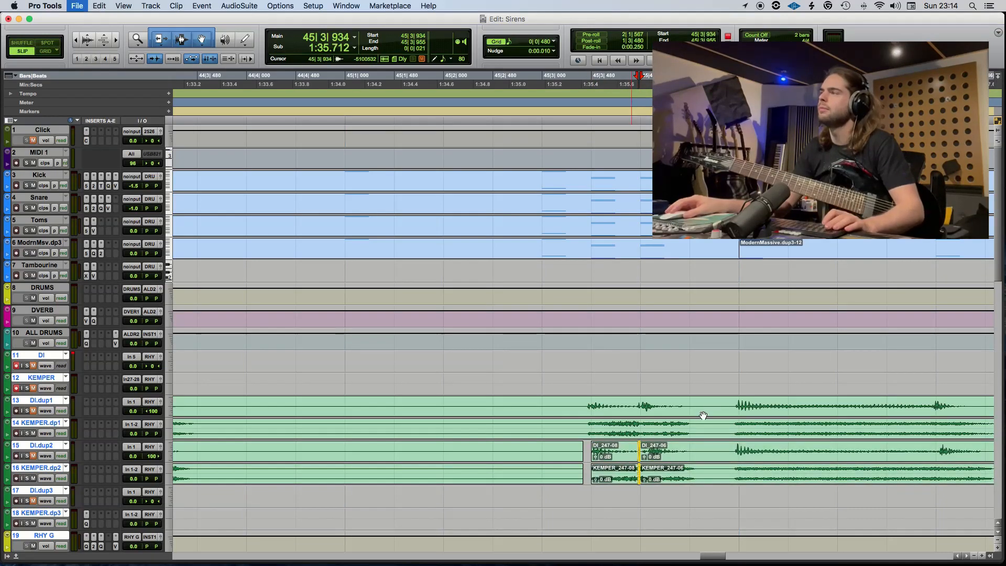
Split the DI.dup1 and KEMPER.dp1 clips at 45|3|446 and review the earlier guitar phrases back to the B1 marker.
{"action": "left_click", "coordinate": [610, 413]}
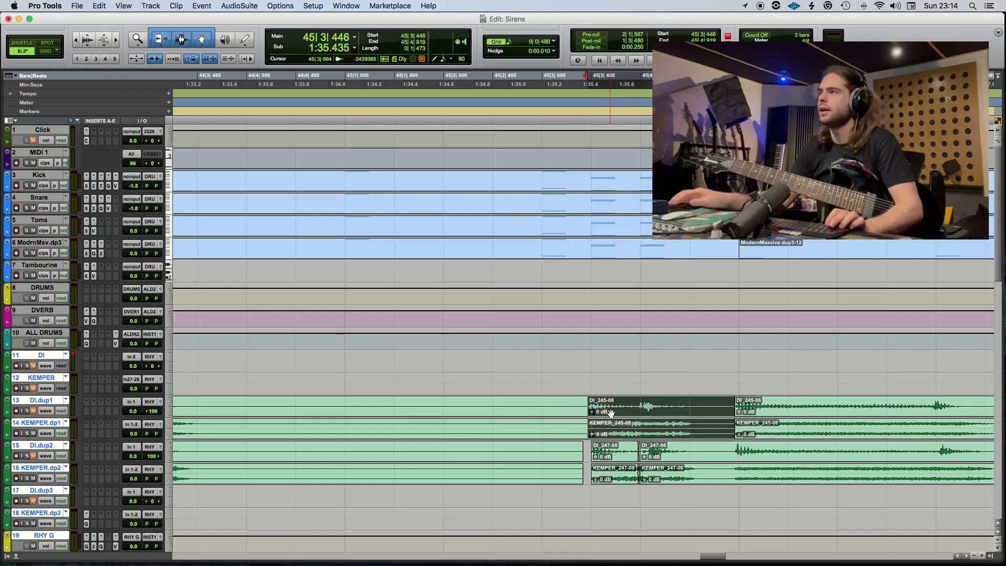
{"action": "key", "text": "r"}
{"action": "scroll", "coordinate": [546, 438], "scroll_direction": "left", "scroll_amount": 3}
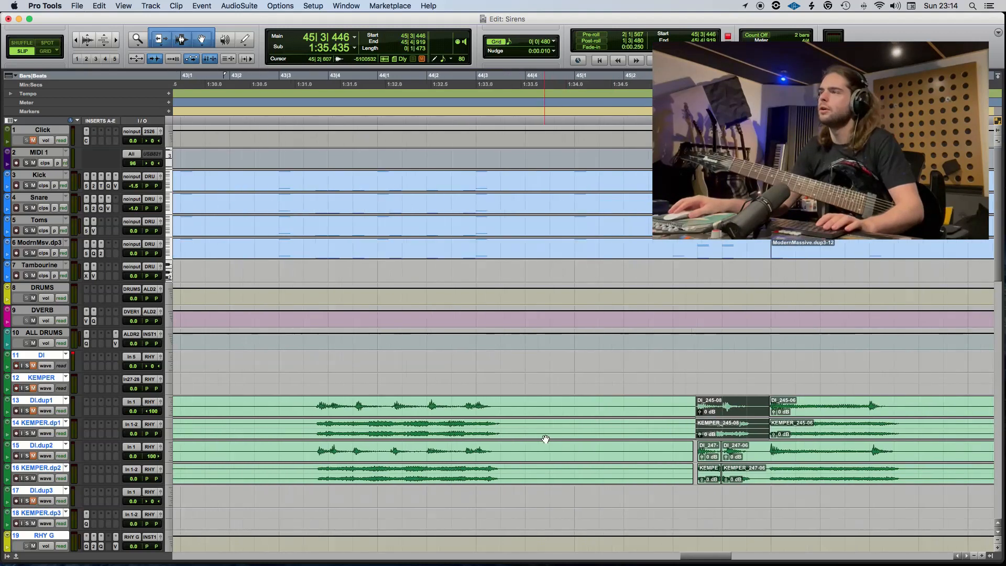
{"action": "scroll", "coordinate": [401, 469], "scroll_direction": "left", "scroll_amount": 3}
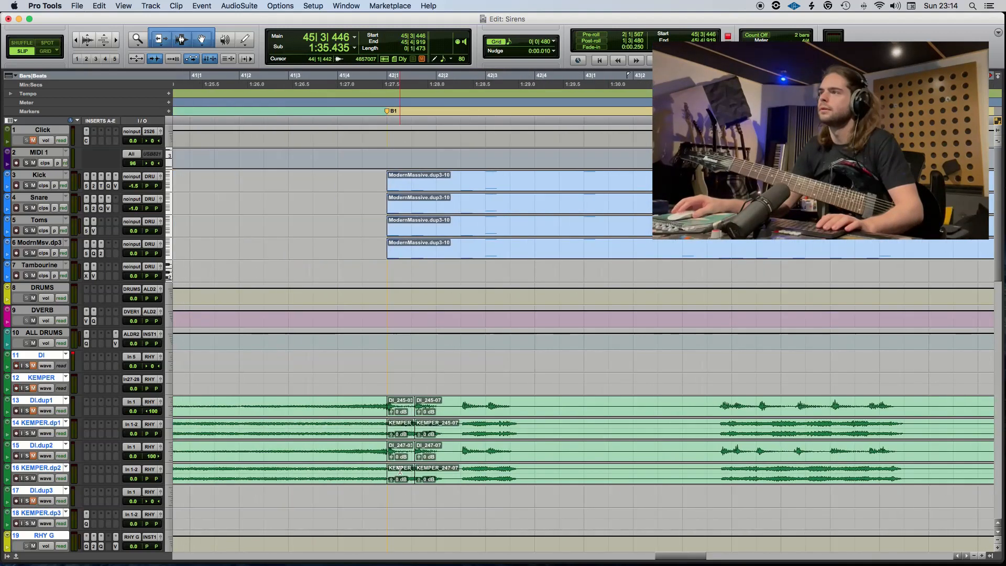
{"action": "scroll", "coordinate": [489, 422], "scroll_direction": "right", "scroll_amount": 3}
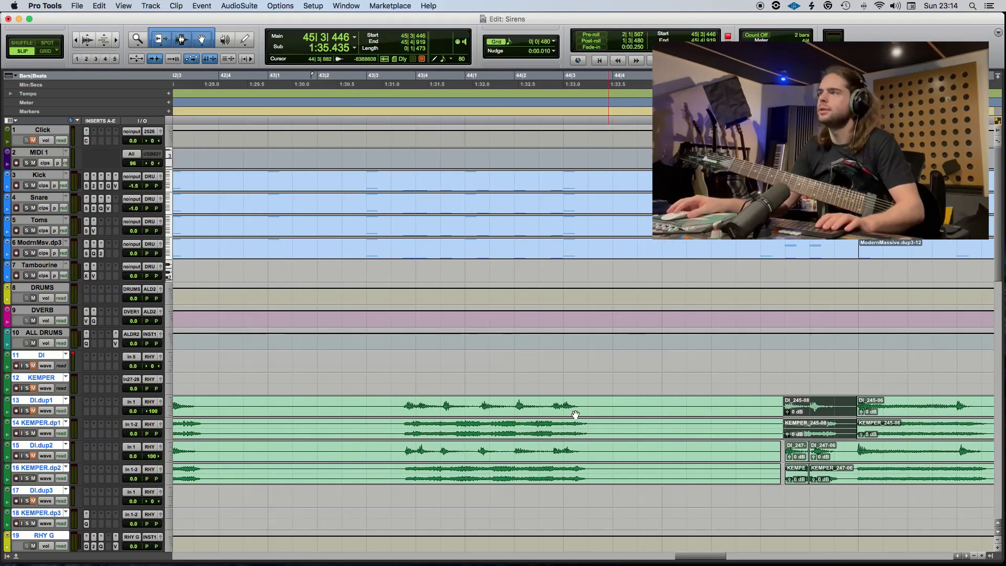
Split the DI.dup1 and KEMPER.dp1 clips at the note just after 43|4|480 and at the 44|2|035 transient.
{"action": "left_click", "coordinate": [548, 411]}
{"action": "key", "text": "t"}
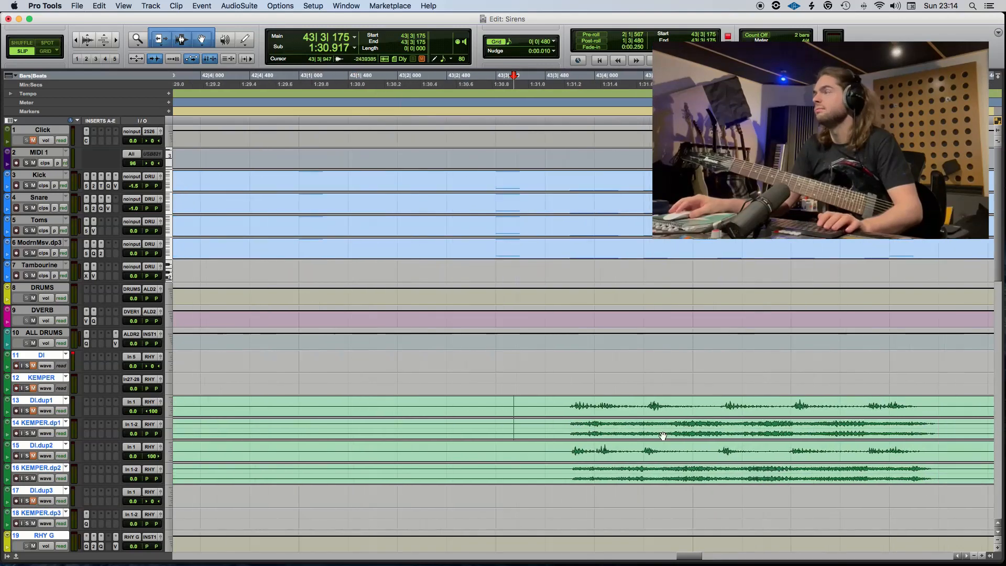
{"action": "key", "text": "b"}
{"action": "left_click", "coordinate": [646, 404]}
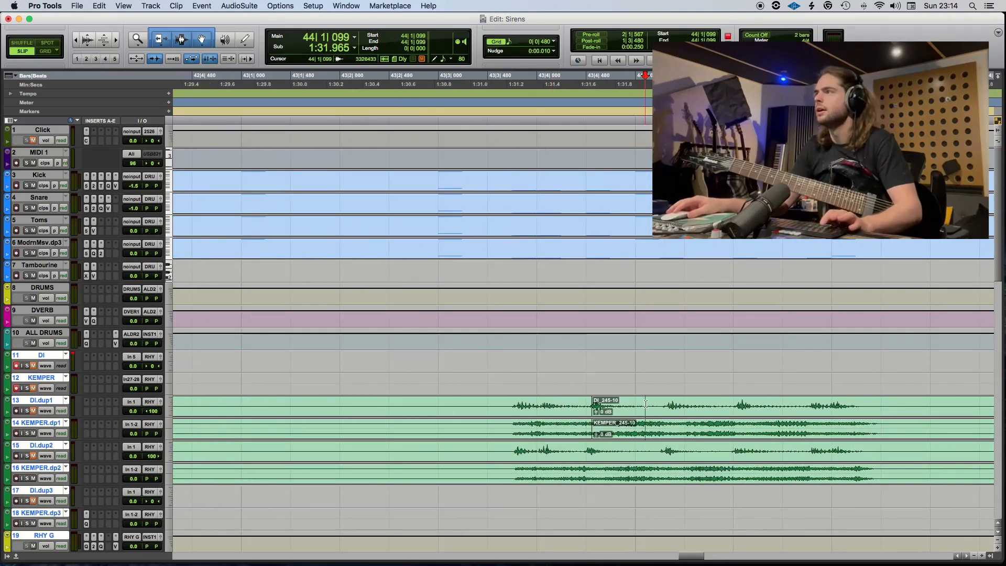
{"action": "key", "text": "Tab"}
{"action": "key", "text": "b"}
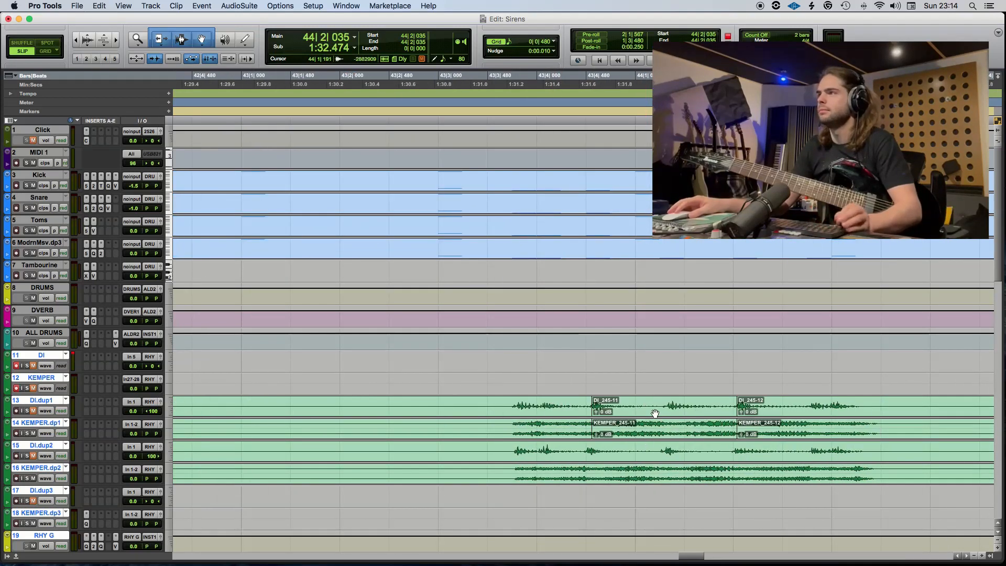
Align the split DI.dup1 and KEMPER.dp1 clips to 43|4|480 in Grid mode and crossfade them into the following clips.
{"action": "key", "text": "F4"}
{"action": "left_click_drag", "start_coordinate": [636, 408], "coordinate": [639, 416]}
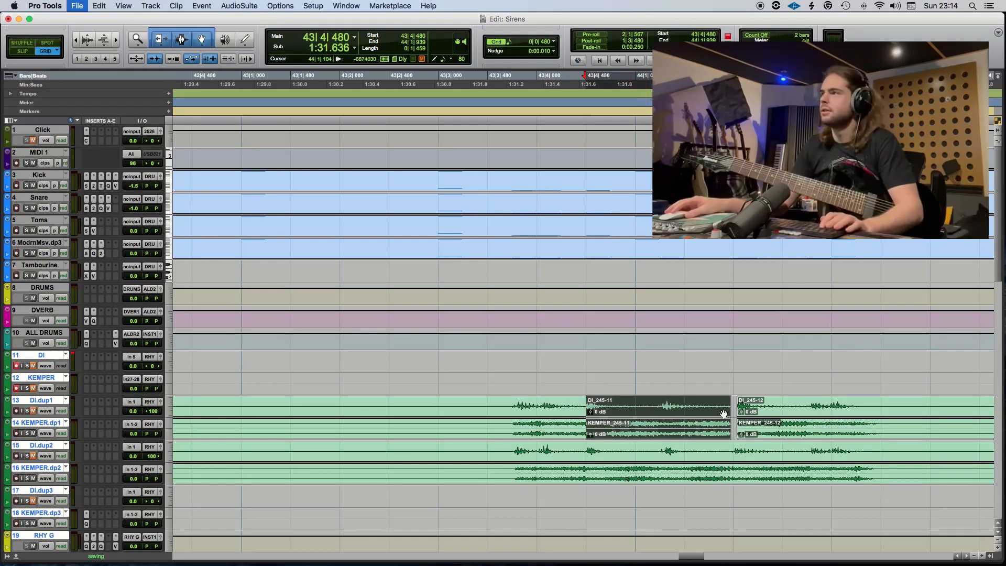
{"action": "key", "text": "F3"}
{"action": "left_click_drag", "start_coordinate": [737, 410], "coordinate": [721, 414]}
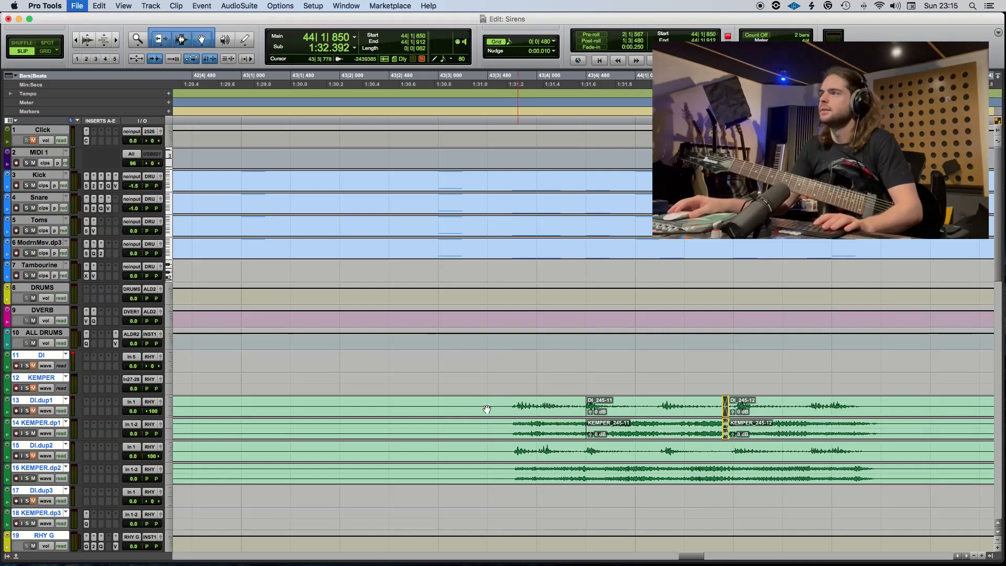
Play the section and delete the silent guitar audio on all four tracks from 42|4 to 43|3|480 and from 44|3|480 to about 45|3.
{"action": "key", "text": "r"}
{"action": "key", "text": "r"}
{"action": "key", "text": "space"}
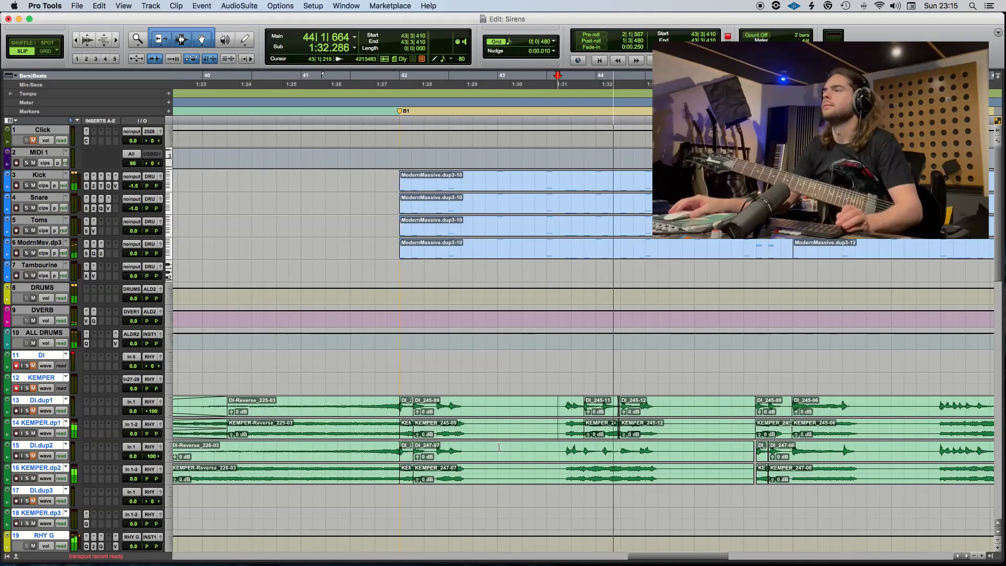
{"action": "key", "text": "F3"}
{"action": "key", "text": "F4"}
{"action": "left_click_drag", "start_coordinate": [472, 418], "coordinate": [560, 474]}
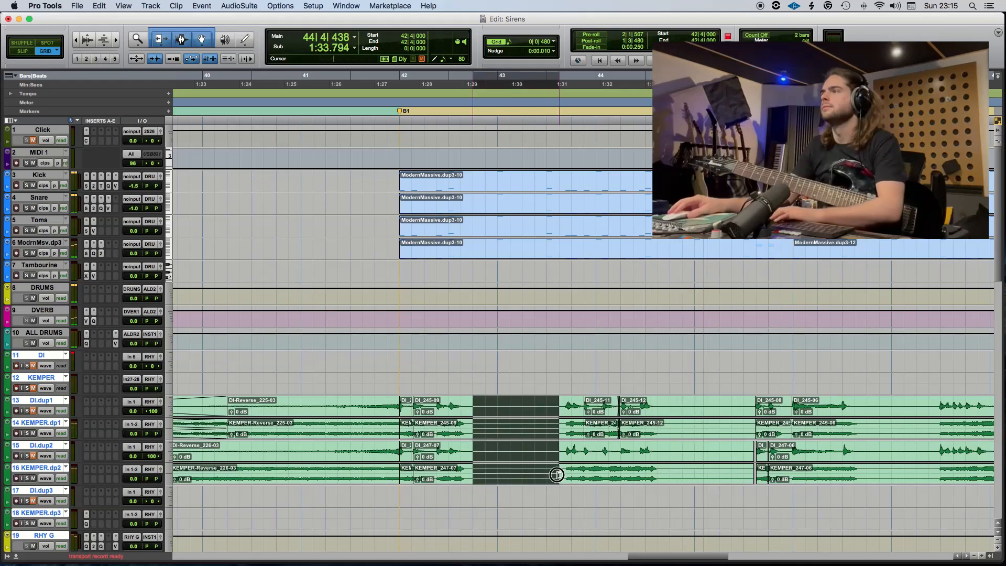
{"action": "key", "text": "BackSpace"}
{"action": "left_click_drag", "start_coordinate": [658, 407], "coordinate": [747, 470]}
{"action": "key", "text": "BackSpace"}
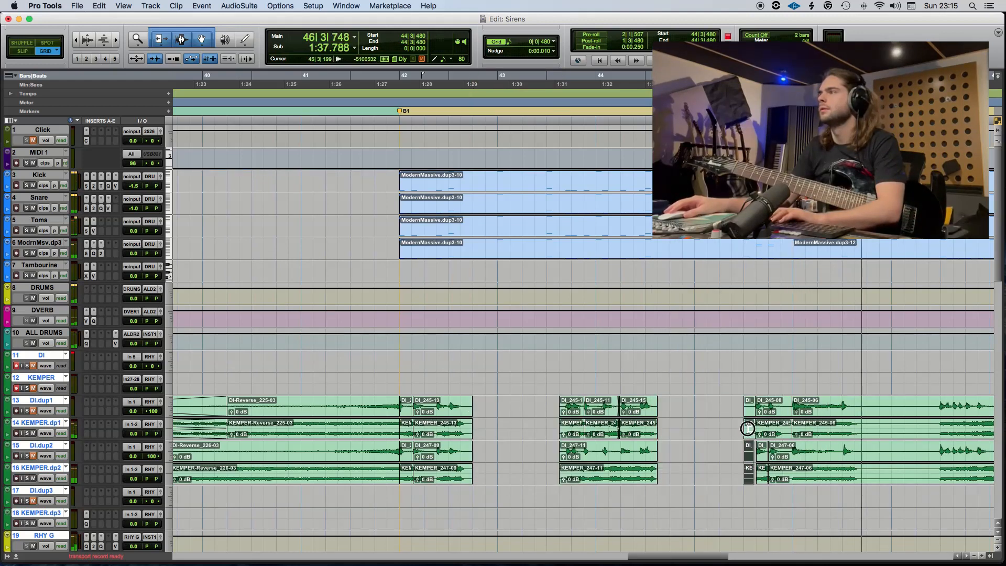
{"action": "key", "text": "BackSpace"}
Delete the silent guitar audio from 46|4 to 47|2|480 and from 48|3|480 to 49|3, save the session and stop playback.
{"action": "scroll", "coordinate": [749, 427], "scroll_direction": "right", "scroll_amount": 4}
{"action": "left_click_drag", "start_coordinate": [662, 407], "coordinate": [723, 471]}
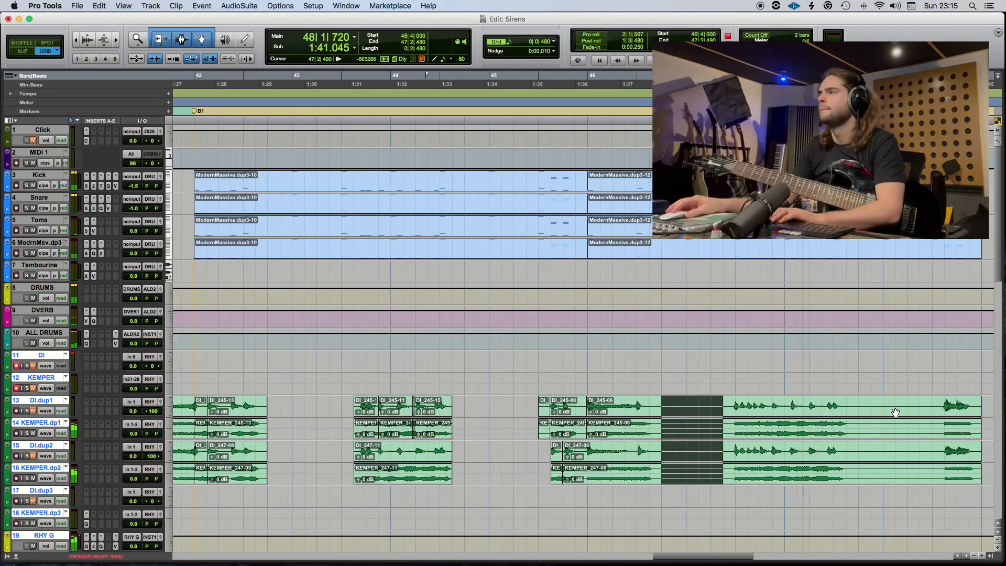
{"action": "key", "text": "BackSpace"}
{"action": "left_click_drag", "start_coordinate": [850, 407], "coordinate": [928, 457]}
{"action": "key", "text": "BackSpace"}
{"action": "scroll", "coordinate": [929, 459], "scroll_direction": "right", "scroll_amount": 4}
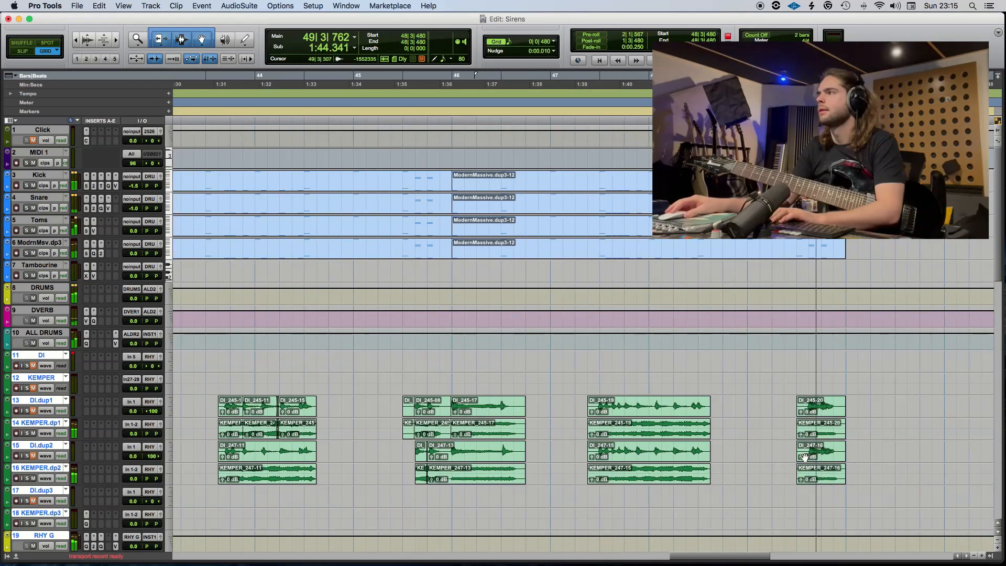
{"action": "key", "text": "super+s"}
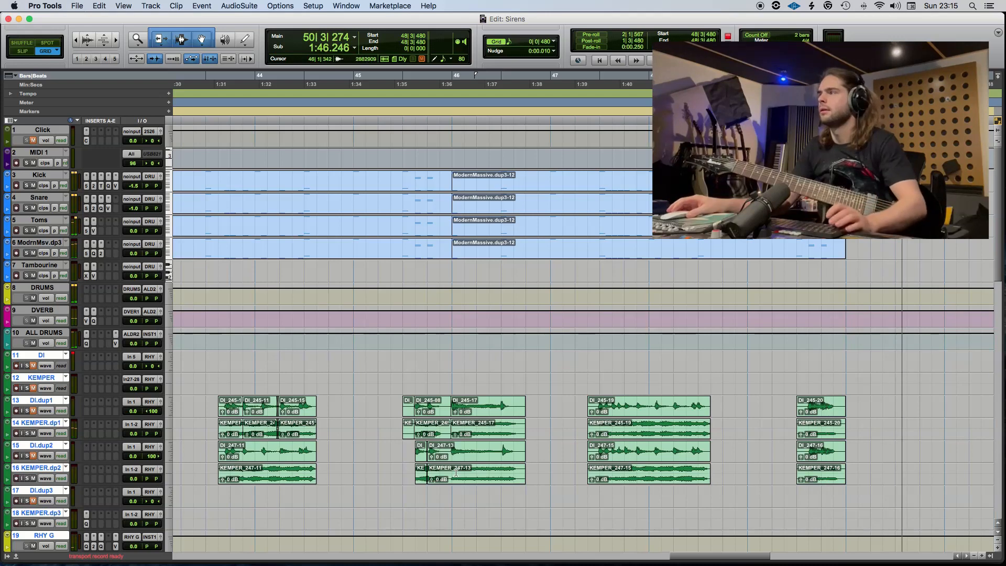
{"action": "key", "text": "space"}
Return to 42|1 and duplicate the DI.dup3 and KEMPER.dp3 tracks twice with automation, inserts and sends, placed after the last selected track.
{"action": "scroll", "coordinate": [411, 501], "scroll_direction": "left", "scroll_amount": 15}
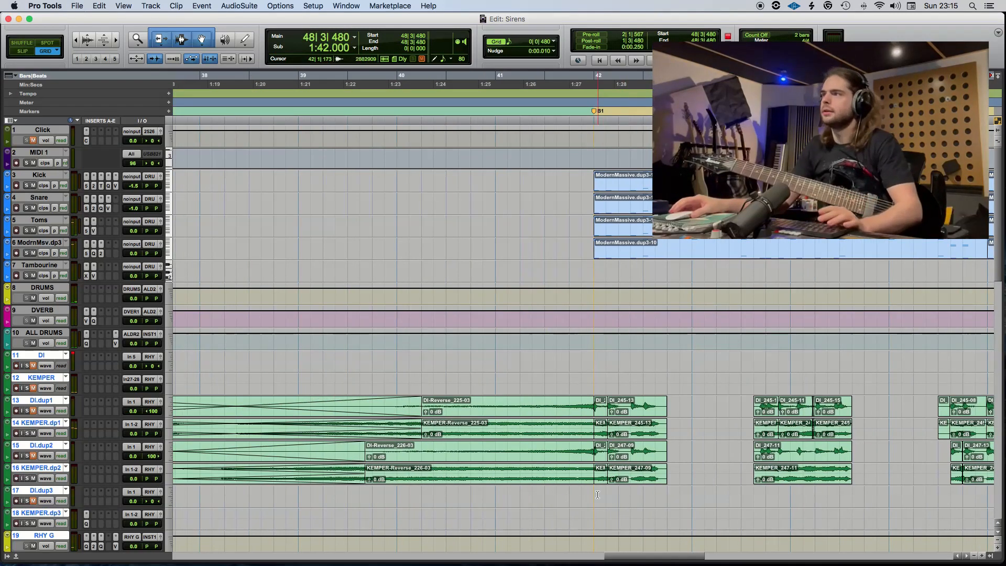
{"action": "left_click", "coordinate": [44, 515]}
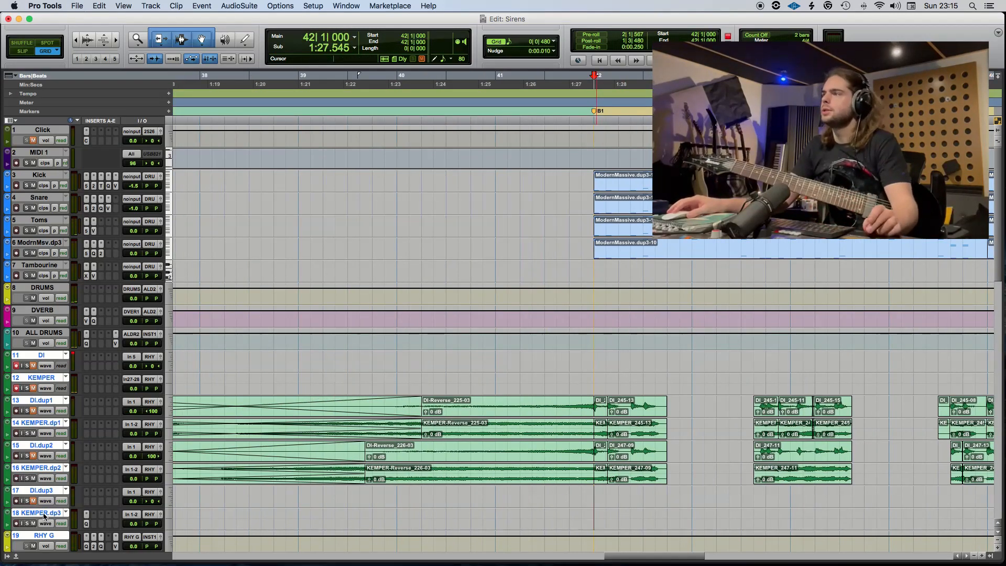
{"action": "left_click", "coordinate": [44, 515]}
{"action": "left_click", "coordinate": [44, 514]}
{"action": "left_click", "coordinate": [45, 492], "text": "shift"}
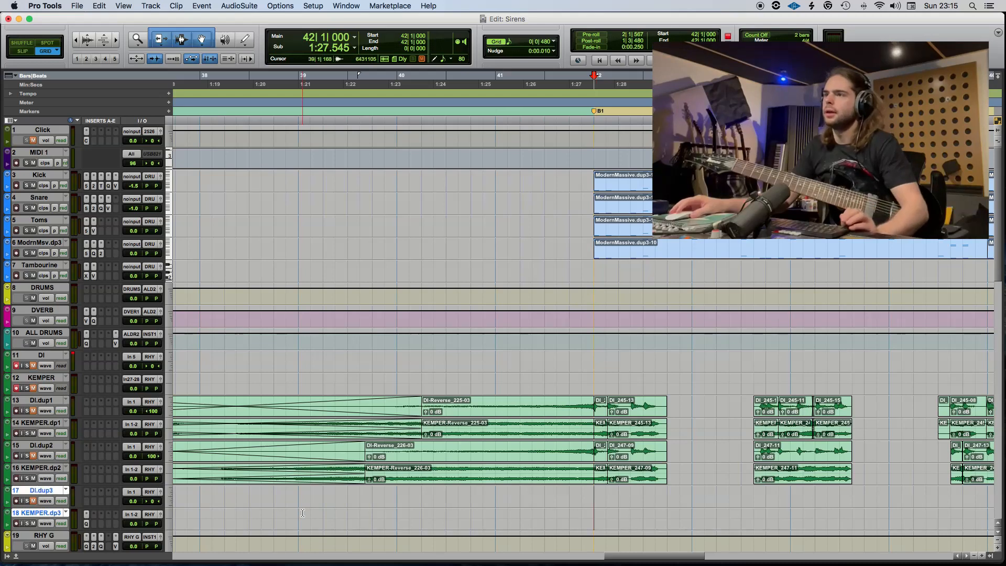
{"action": "scroll", "coordinate": [303, 513], "scroll_direction": "down", "scroll_amount": 2}
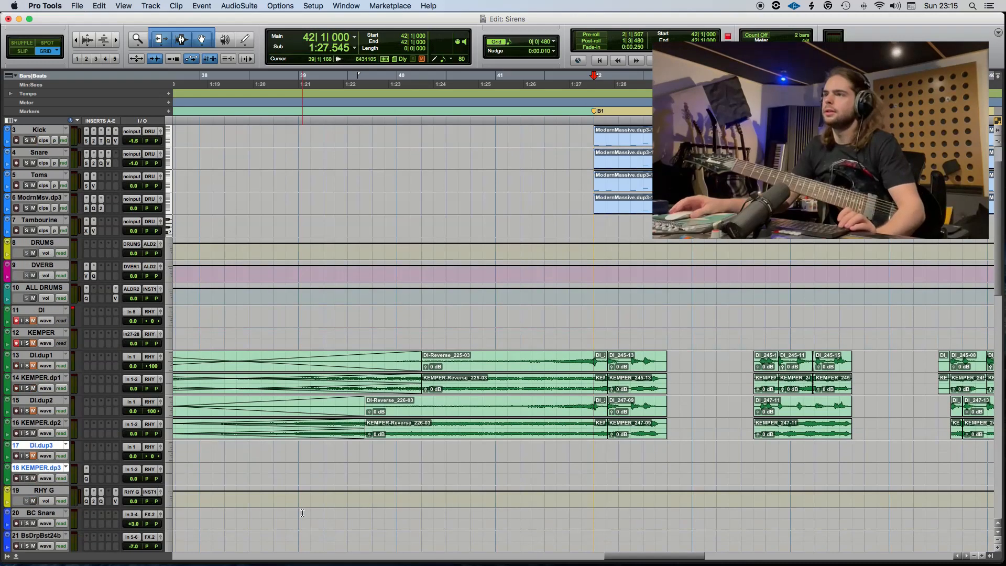
{"action": "right_click", "coordinate": [50, 470]}
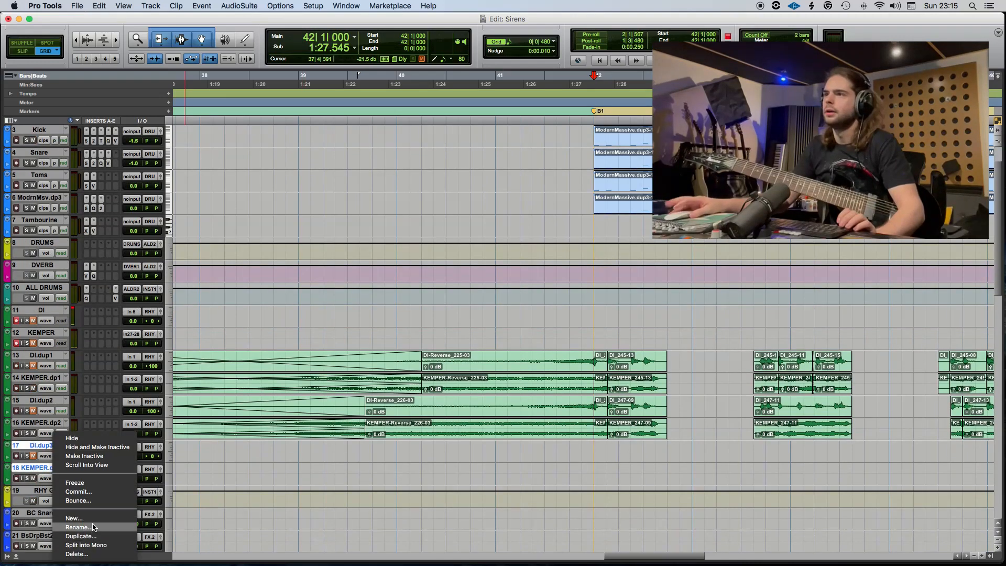
{"action": "left_click", "coordinate": [81, 536]}
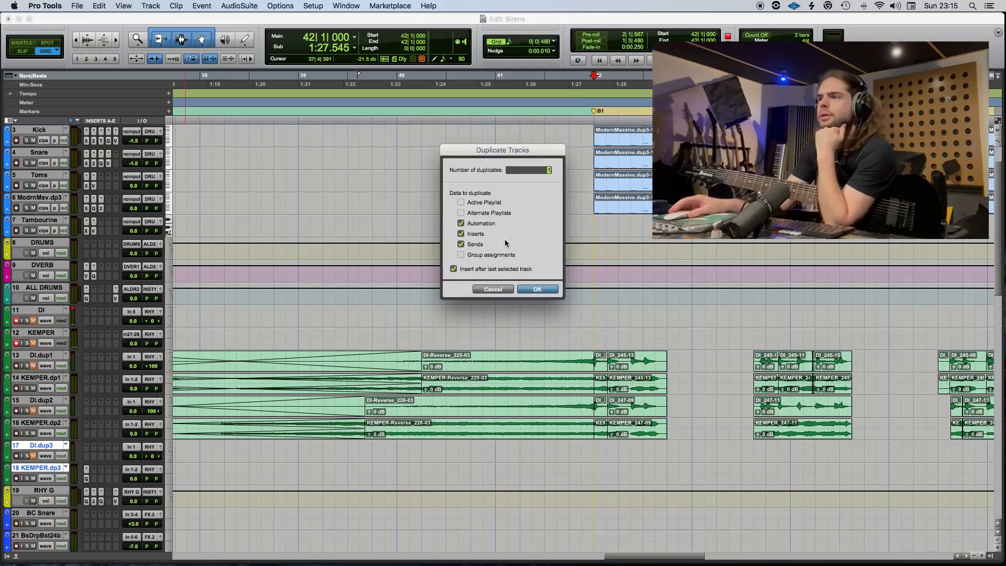
{"action": "key", "text": "Return"}
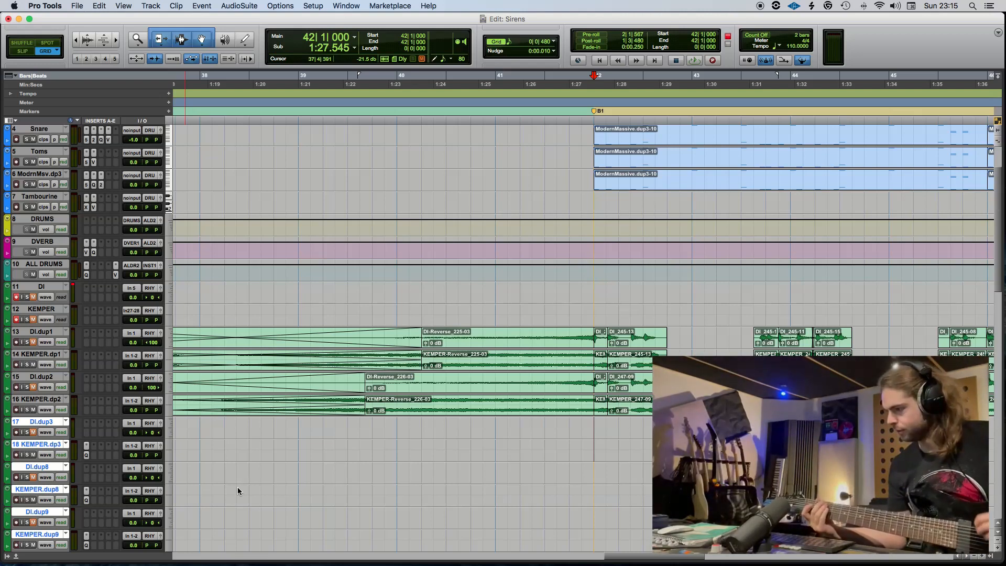
Move the DI and KEMPER recording tracks together below KEMPER.dp3, directly above the new duplicate tracks.
{"action": "left_click", "coordinate": [238, 491]}
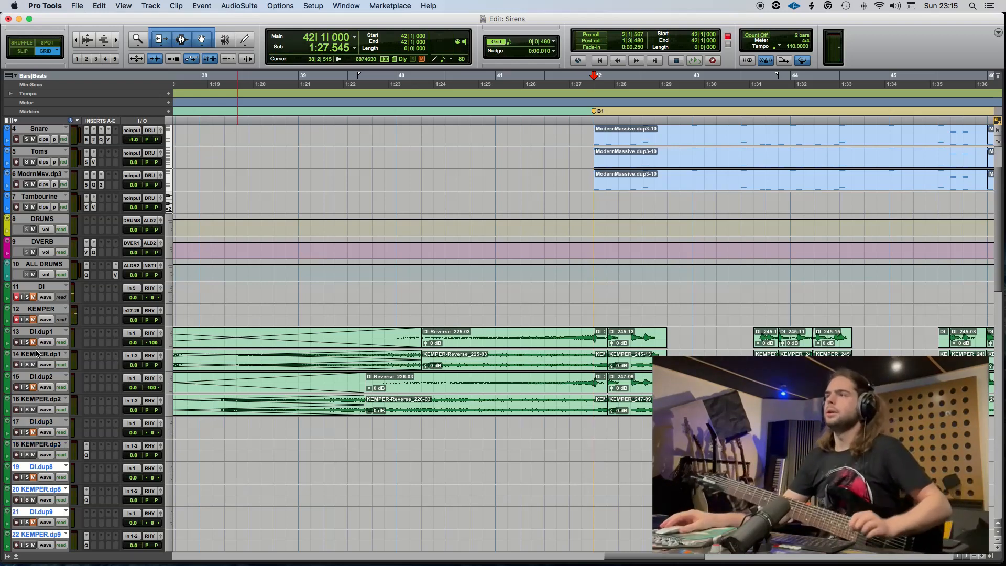
{"action": "left_click", "coordinate": [49, 319]}
{"action": "left_click", "coordinate": [49, 319]}
{"action": "left_click", "coordinate": [39, 309]}
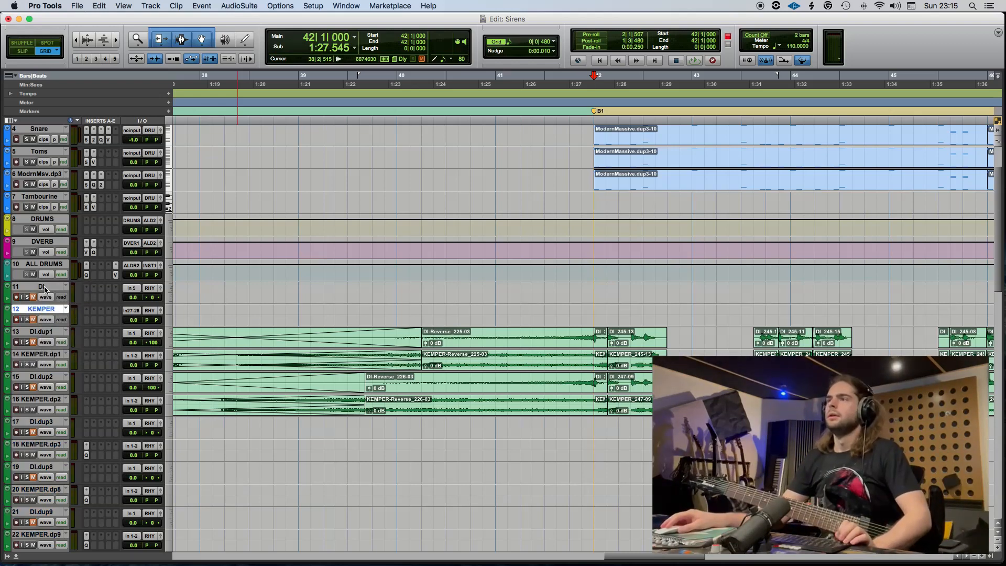
{"action": "left_click", "coordinate": [42, 287], "text": "shift"}
{"action": "left_click_drag", "start_coordinate": [42, 286], "coordinate": [138, 500]}
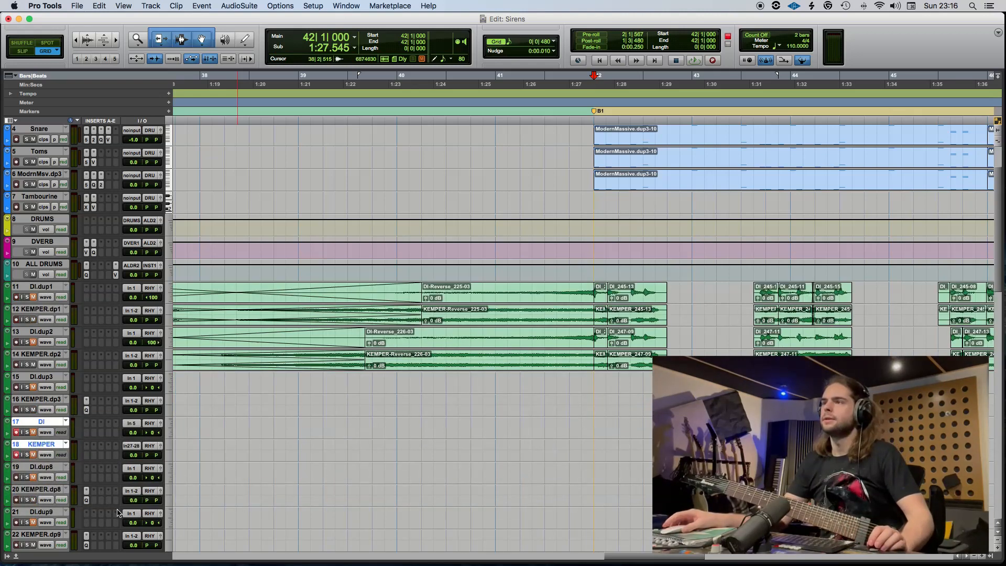
{"action": "scroll", "coordinate": [157, 493], "scroll_direction": "down", "scroll_amount": 5}
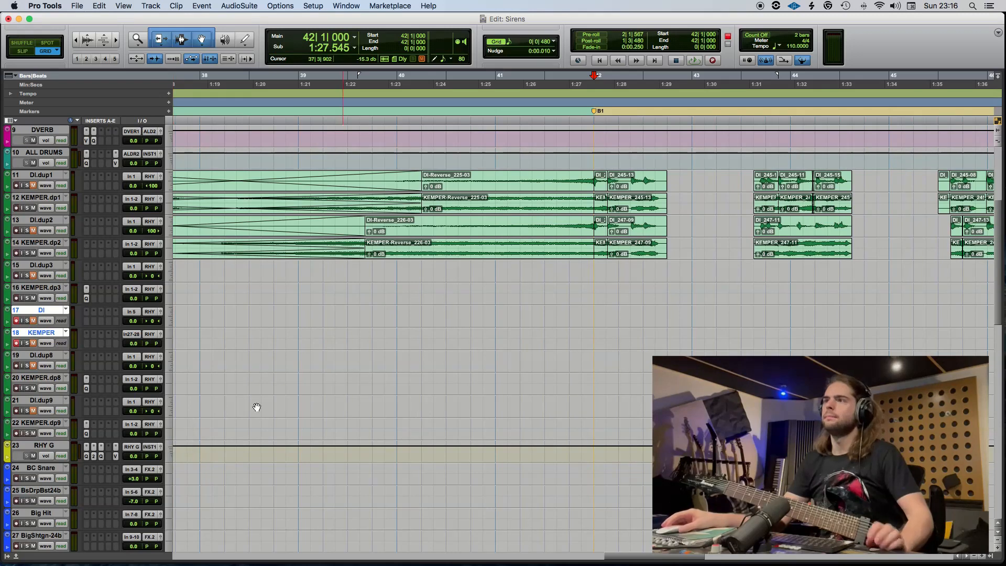
Create a Mix/Edit group from the DI.dup8 and KEMPER.dp8 tracks, named for the left filter guitars.
{"action": "left_click", "coordinate": [61, 356]}
{"action": "left_click", "coordinate": [50, 378], "text": "shift"}
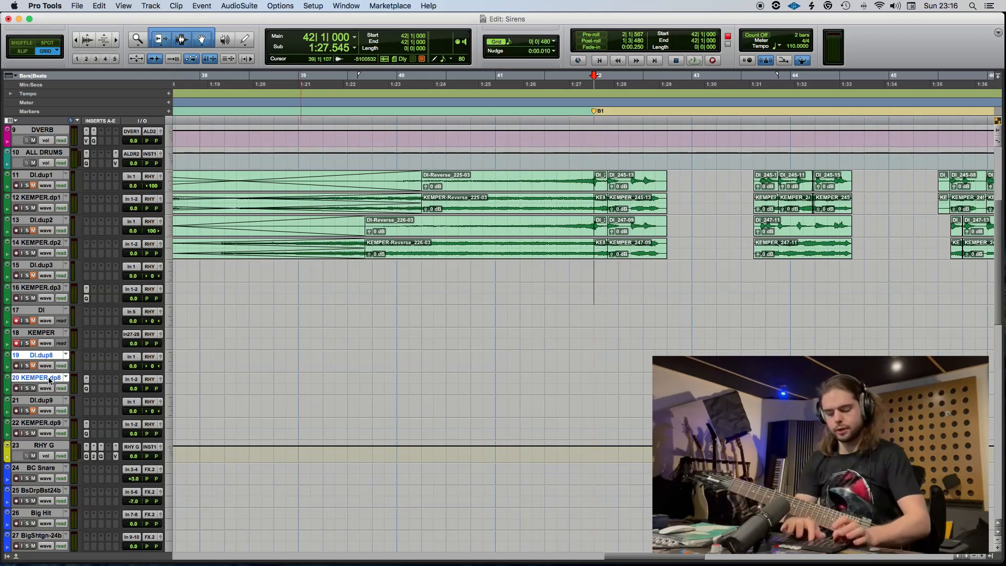
{"action": "key", "text": "super+g"}
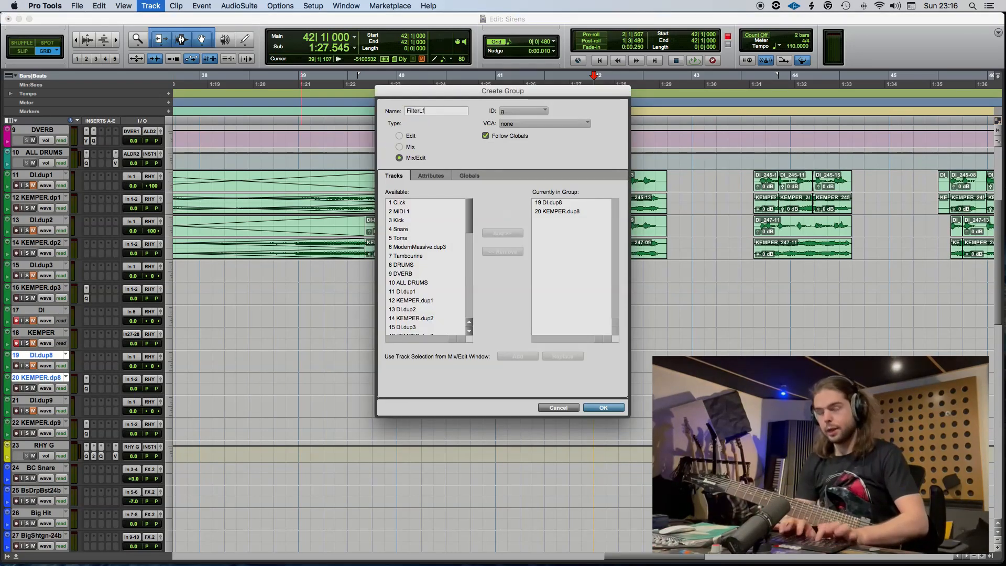
{"action": "key", "text": "Return"}
Create a Mix/Edit group named FilterRgt from the DI.dup9 and KEMPER.dp9 tracks.
{"action": "left_click", "coordinate": [42, 401]}
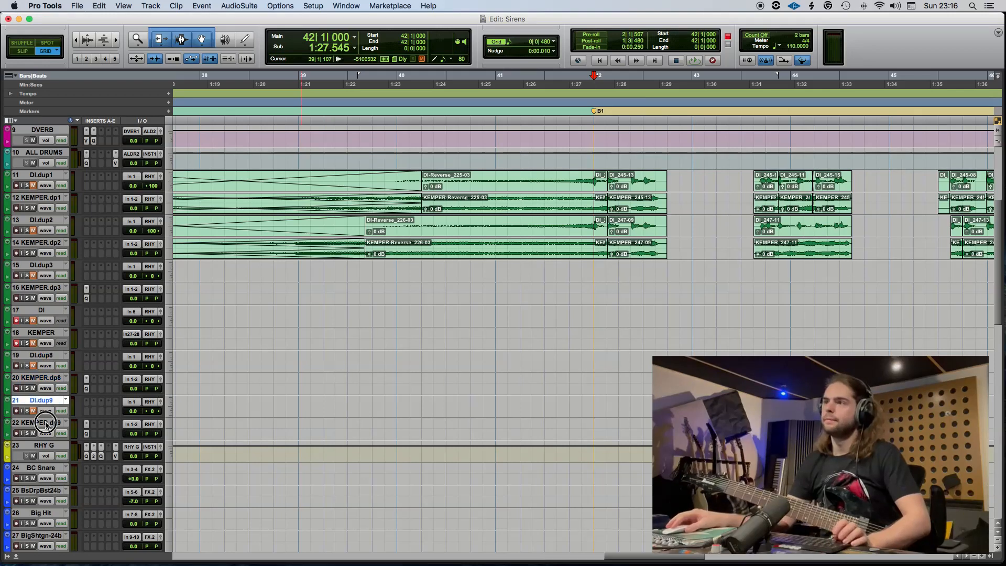
{"action": "left_click", "coordinate": [47, 423], "text": "shift"}
{"action": "key", "text": "super+g"}
{"action": "type", "text": "Filte"}
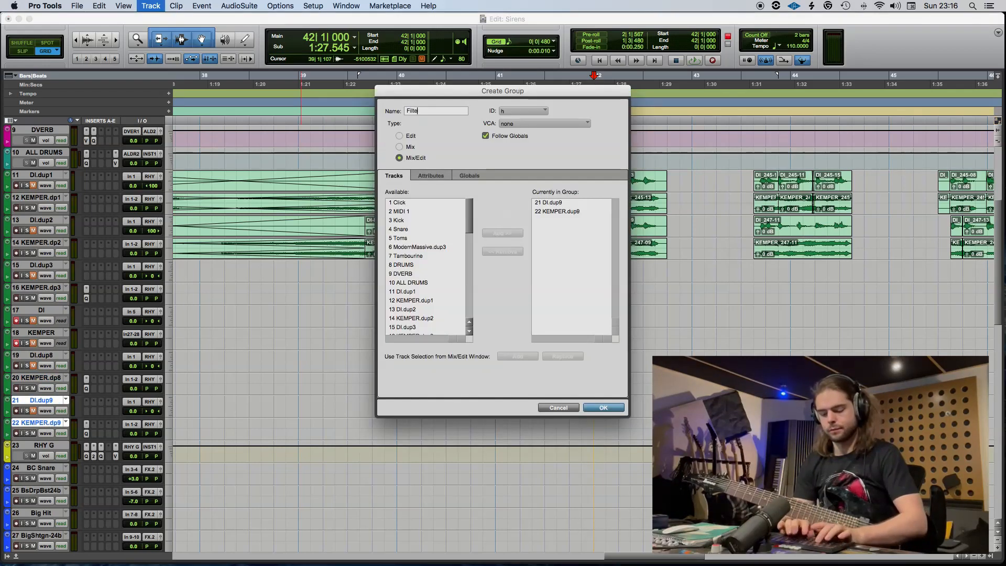
{"action": "type", "text": "rRgt"}
{"action": "key", "text": "Return"}
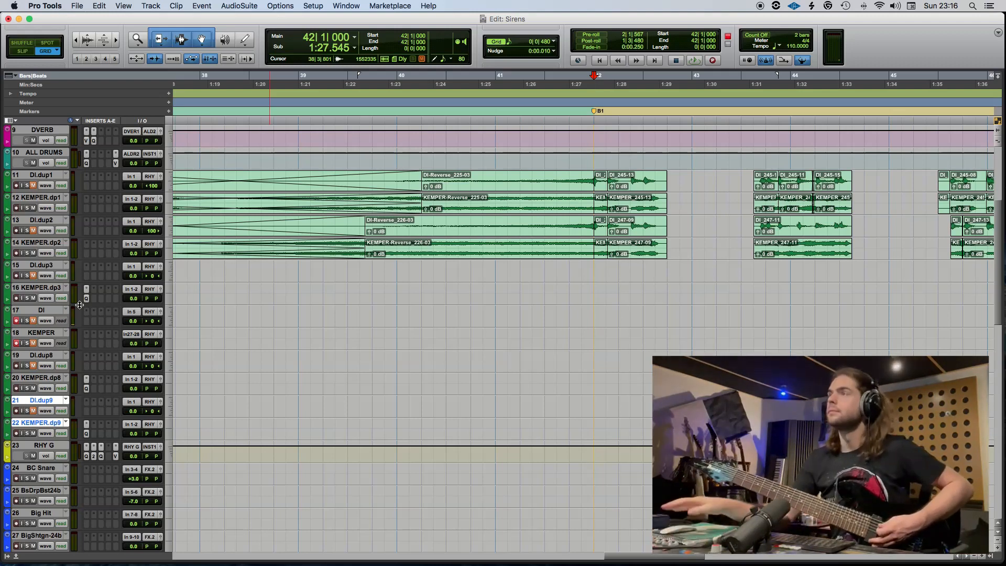
{"action": "scroll", "coordinate": [82, 305], "scroll_direction": "up", "scroll_amount": 5}
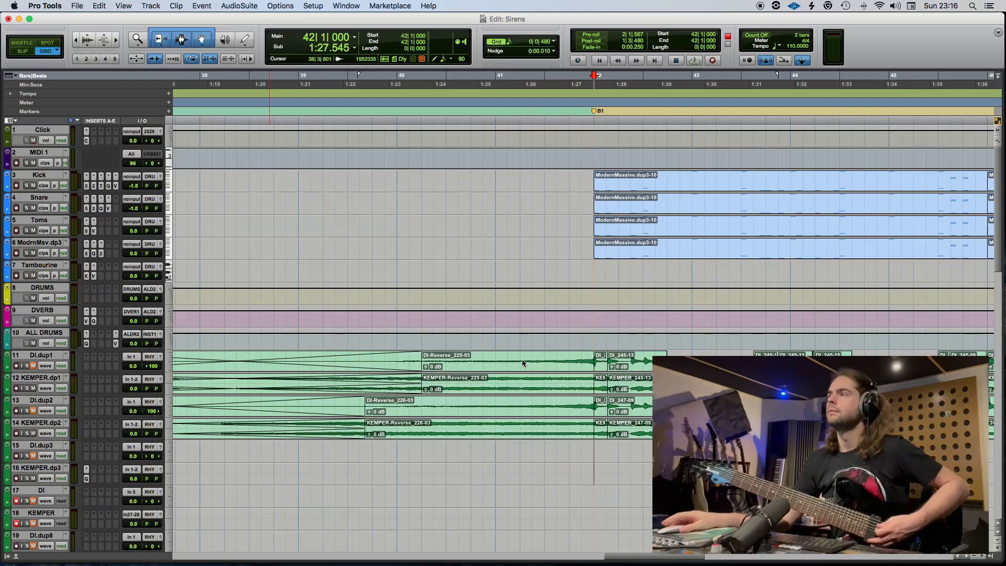
Try recording a filter guitar take on the DI and KEMPER tracks from 42|1, and play it back.
{"action": "scroll", "coordinate": [524, 361], "scroll_direction": "down", "scroll_amount": 3}
{"action": "key", "text": "super+space"}
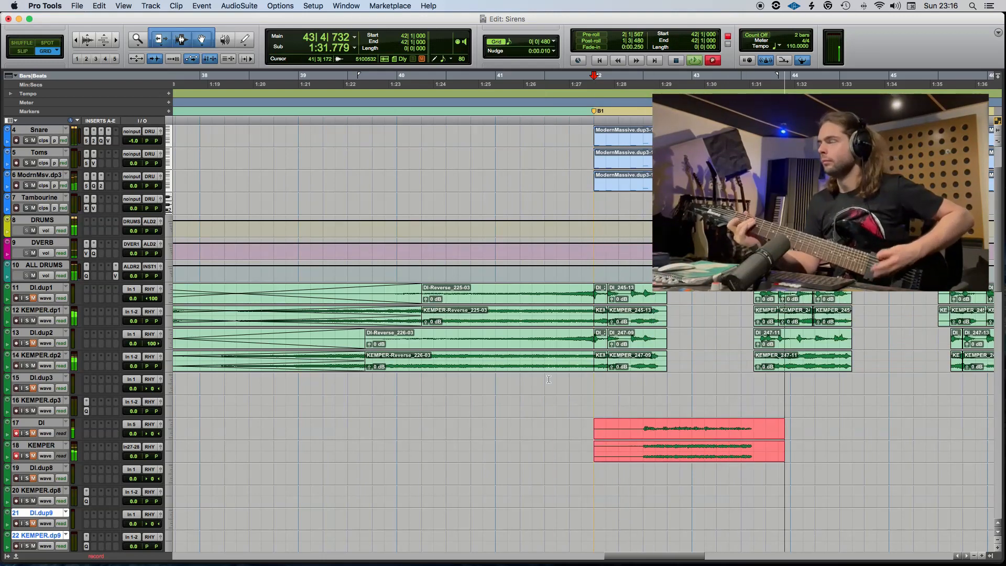
{"action": "key", "text": "space"}
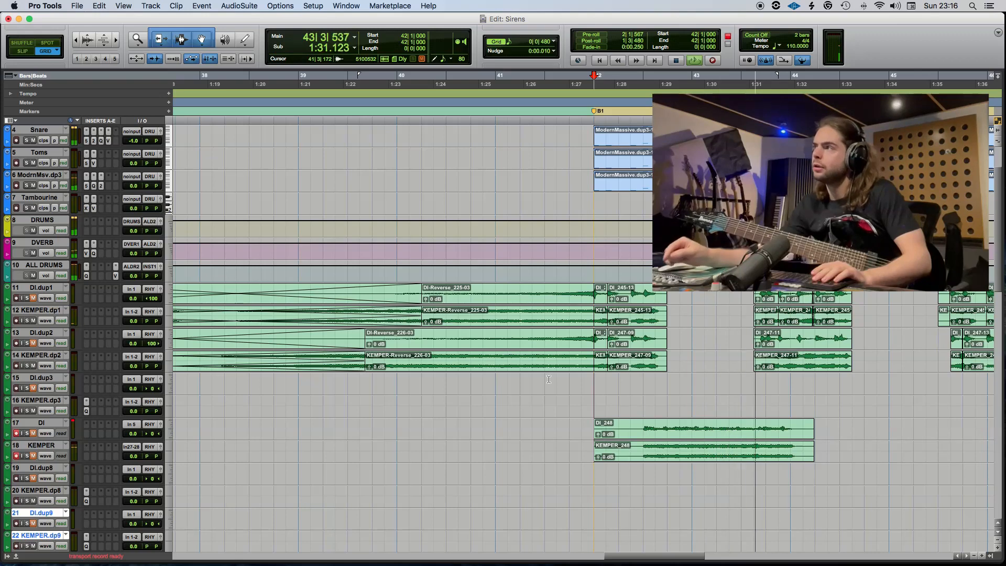
{"action": "key", "text": "space"}
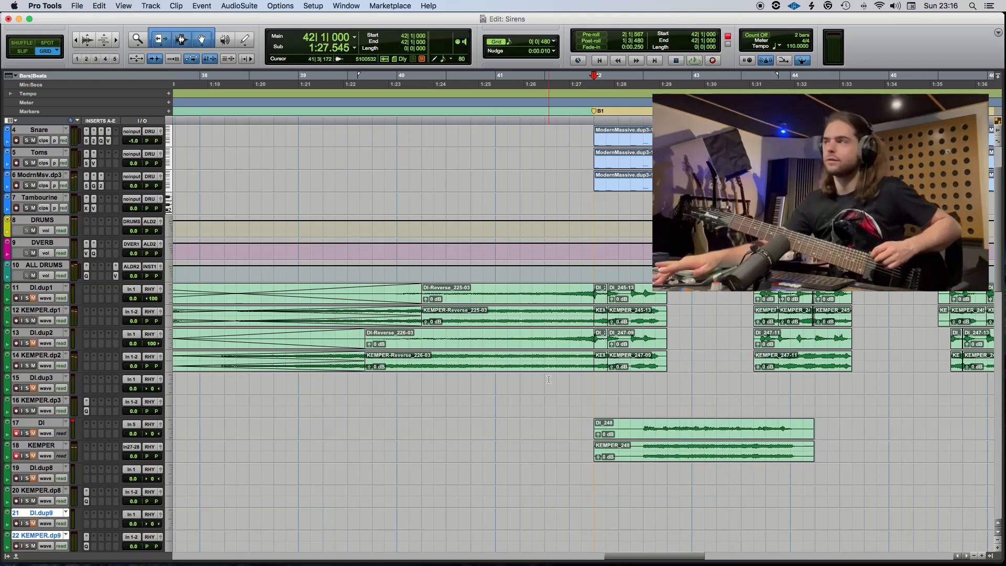
Re-record the guitar take from 42|1 and move its section from 42|3 to 43|4 onto the DI.dup8 and KEMPER.dp8 tracks.
{"action": "key", "text": "super+space"}
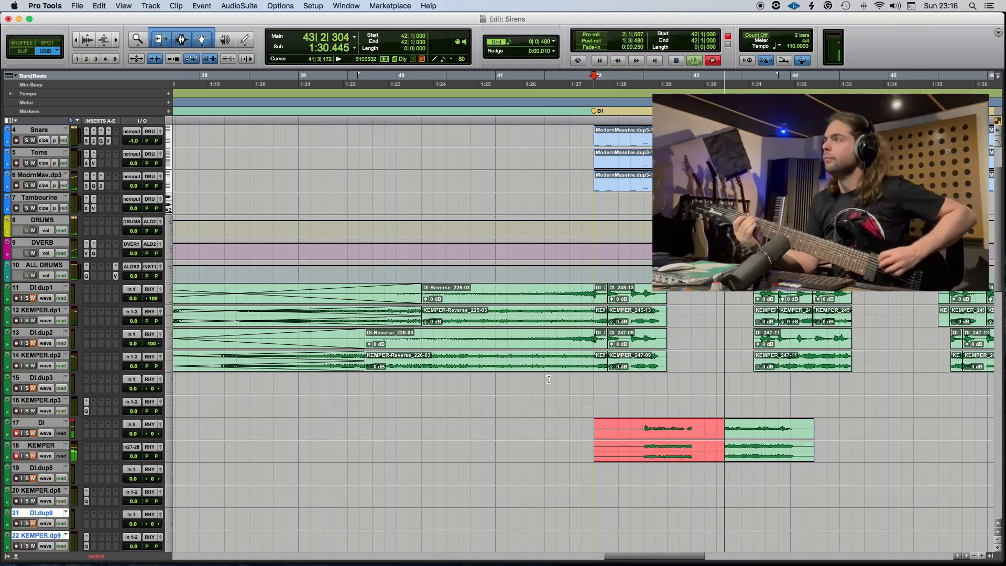
{"action": "key", "text": "space"}
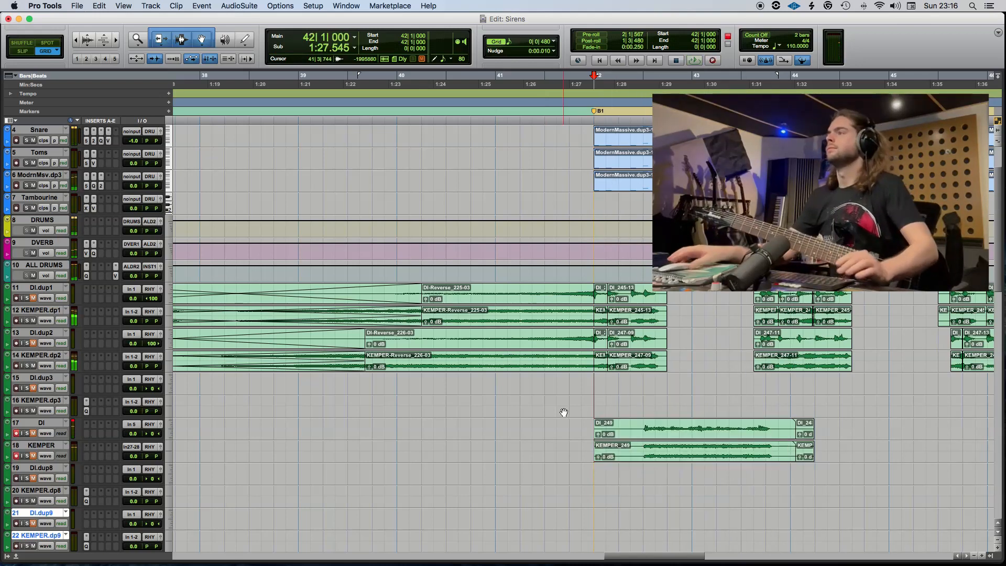
{"action": "left_click_drag", "start_coordinate": [645, 425], "coordinate": [734, 482]}
{"action": "key", "text": "space"}
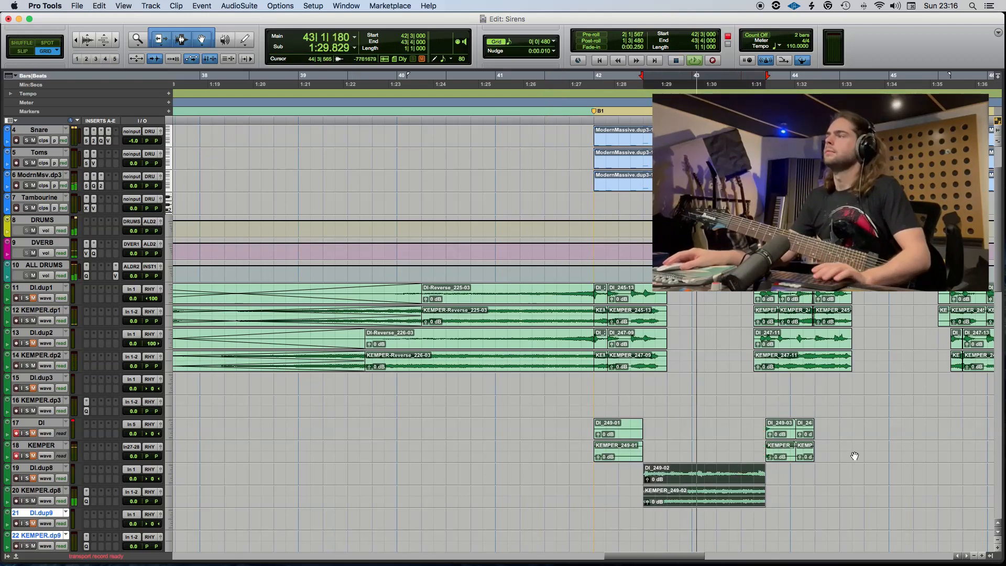
Delete the leftover take pieces on the DI and KEMPER tracks, return to 42|1 and save the session.
{"action": "left_click_drag", "start_coordinate": [853, 455], "coordinate": [571, 458]}
{"action": "key", "text": "Delete"}
{"action": "key", "text": "space"}
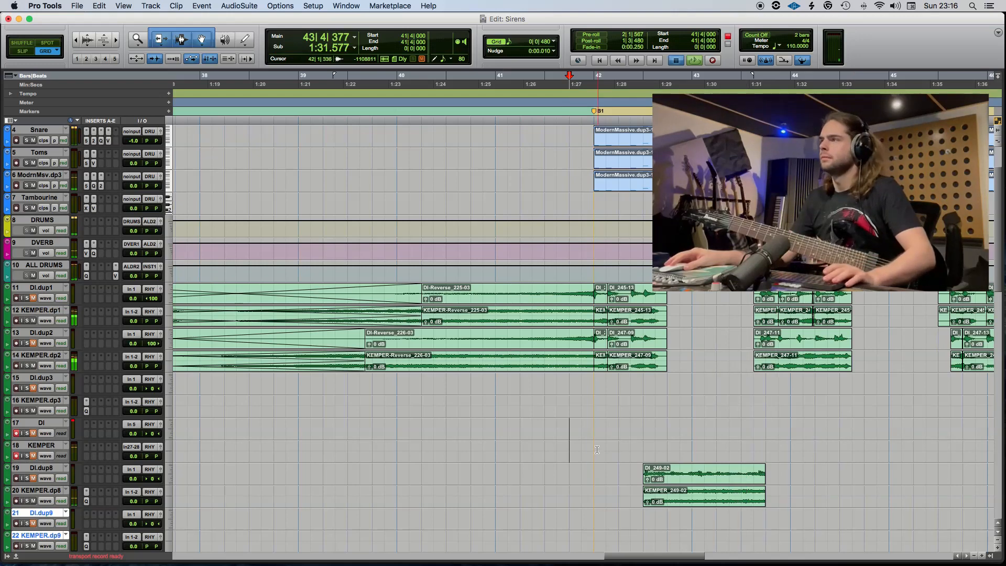
{"action": "left_click", "coordinate": [596, 448]}
{"action": "key", "text": "super+s"}
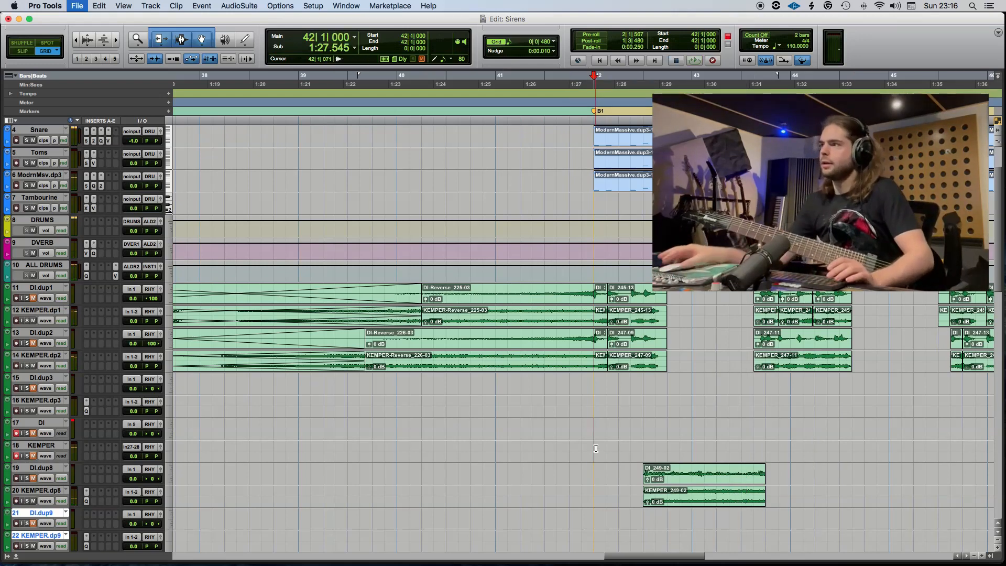
Record a second guitar take from 42|1 and move its section from 42|3 to 43|4 onto the DI.dup9 and KEMPER.dp9 tracks.
{"action": "scroll", "coordinate": [596, 449], "scroll_direction": "down", "scroll_amount": 2}
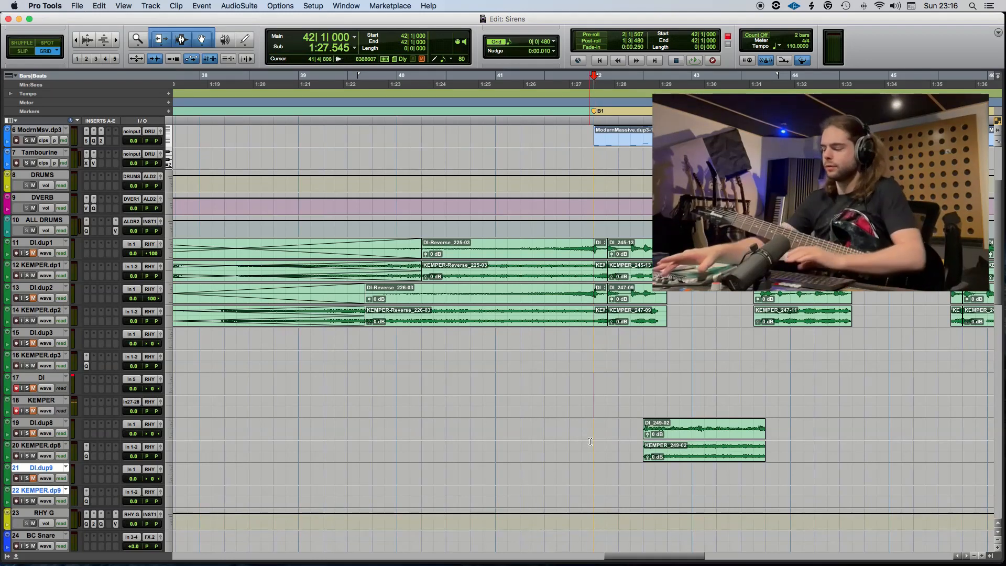
{"action": "key", "text": "F12"}
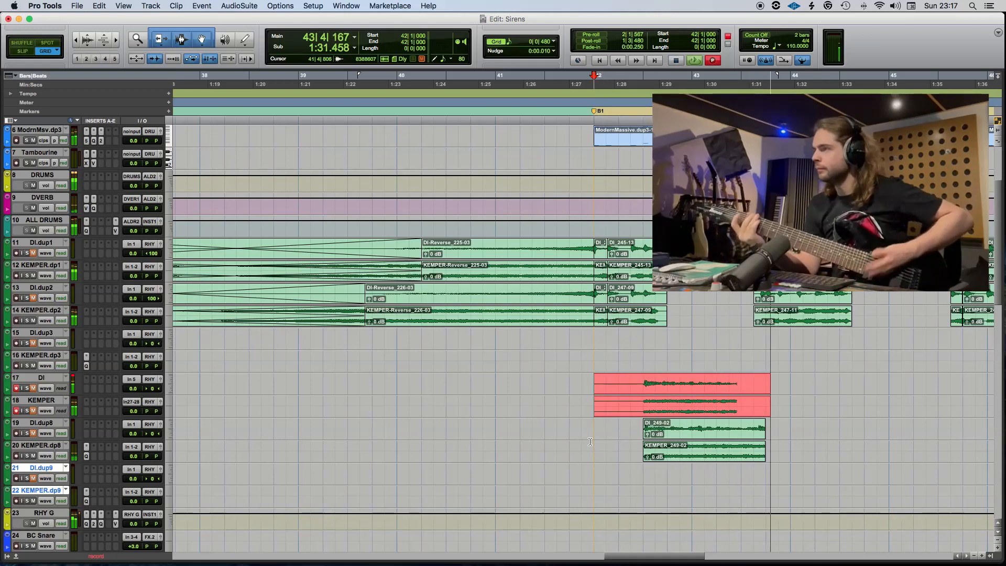
{"action": "key", "text": "space"}
{"action": "left_click_drag", "start_coordinate": [643, 388], "coordinate": [725, 481]}
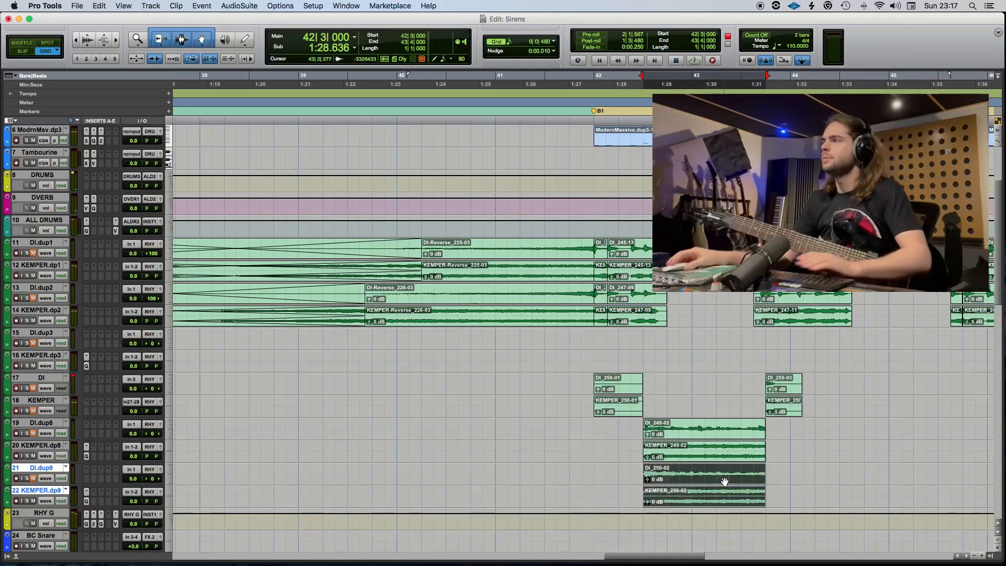
Clear the second take's leftover pieces from the DI and KEMPER tracks, return to 42|1 and save the session.
{"action": "left_click_drag", "start_coordinate": [844, 403], "coordinate": [532, 404]}
{"action": "key", "text": "Delete"}
{"action": "left_click", "coordinate": [535, 404]}
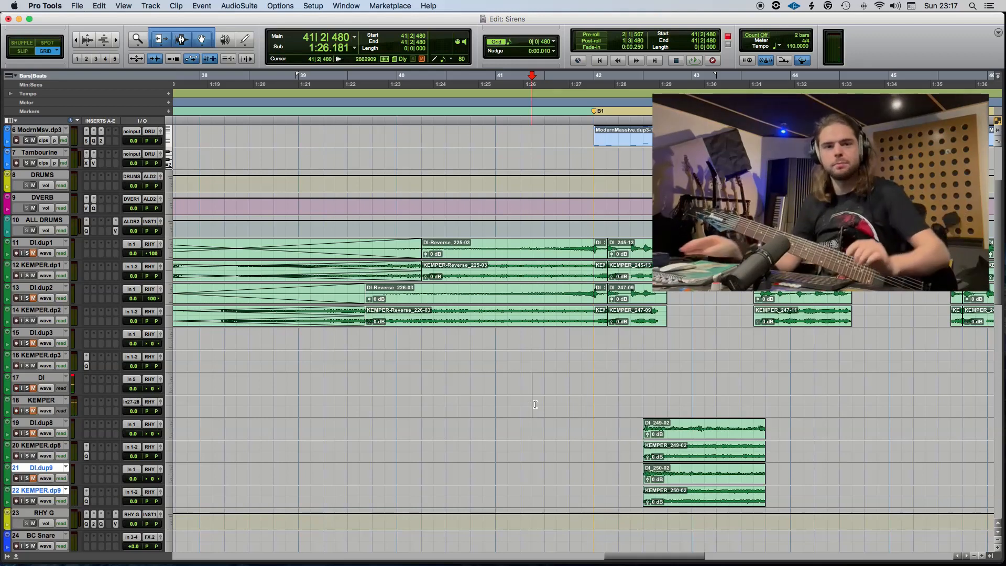
{"action": "left_click", "coordinate": [644, 405]}
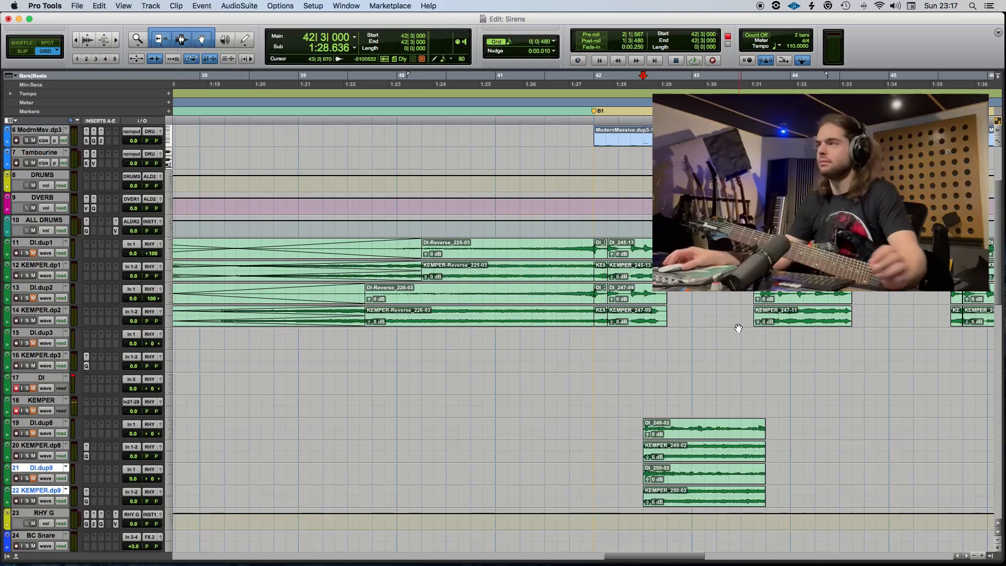
{"action": "left_click", "coordinate": [598, 400]}
{"action": "key", "text": "super+s"}
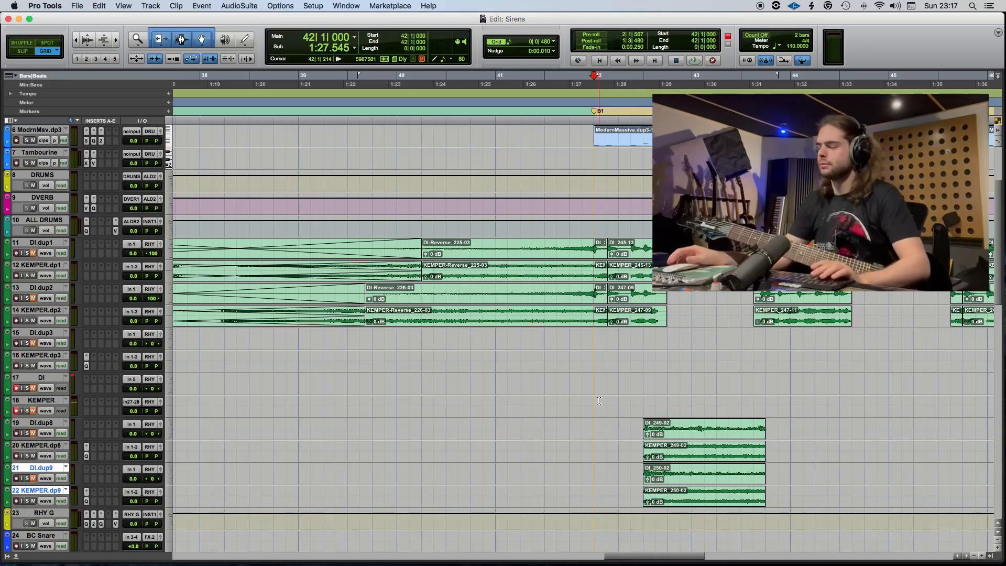
Play back the doubled filter guitar parts from 42|1 to check their level in the mix.
{"action": "key", "text": "space"}
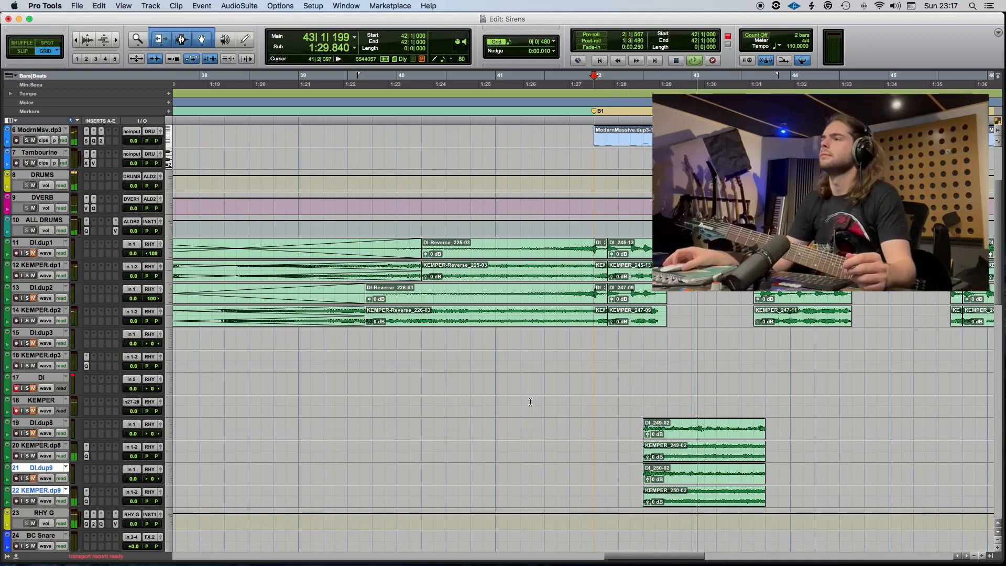
{"action": "scroll", "coordinate": [530, 402], "scroll_direction": "right", "scroll_amount": 5}
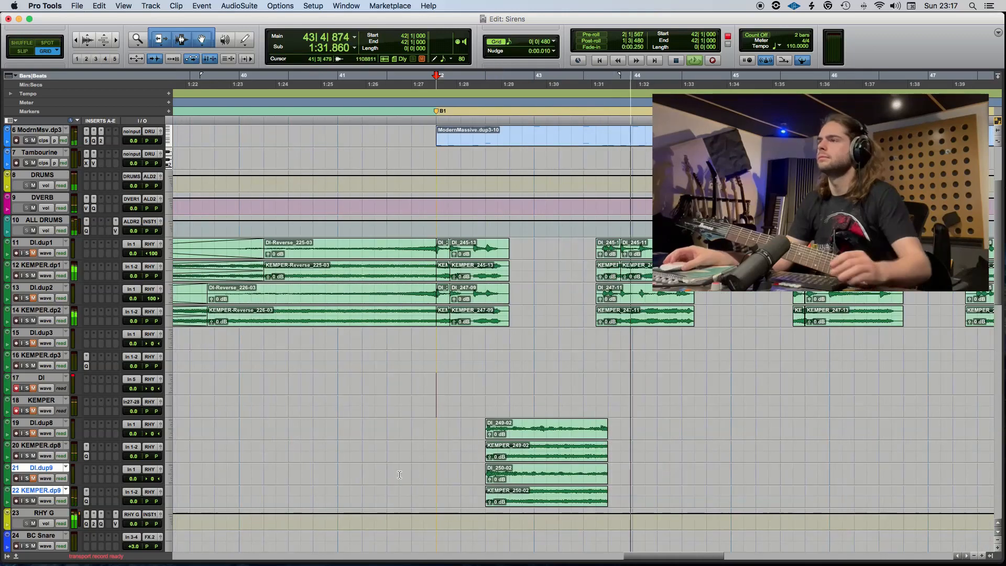
{"action": "key", "text": "space"}
Set the volume of both filter guitar groups, the dup8 and dup9 track pairs, to -4.0 dB and save at 42|3.
{"action": "left_click_drag", "start_coordinate": [133, 504], "coordinate": [134, 512]}
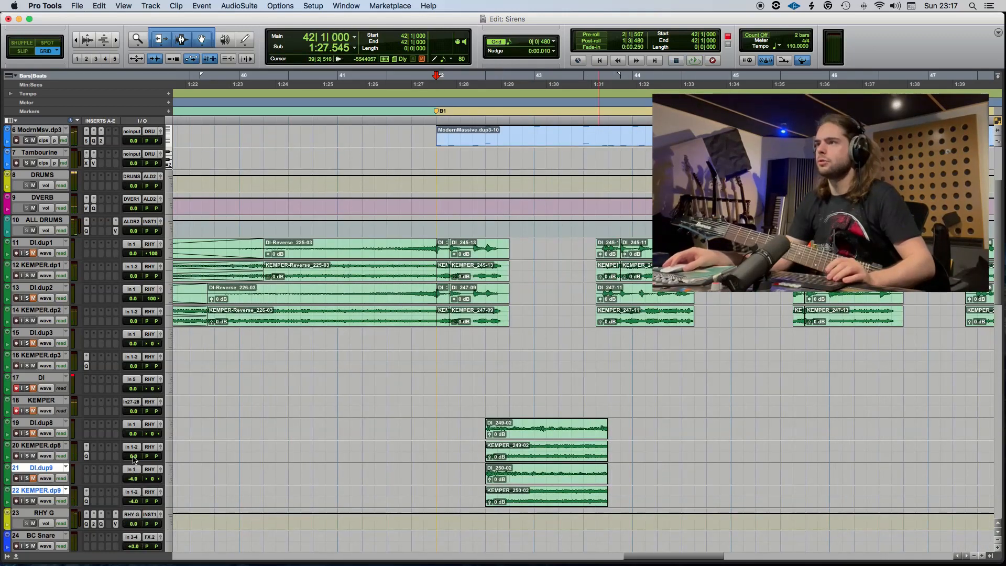
{"action": "left_click_drag", "start_coordinate": [134, 460], "coordinate": [130, 487]}
{"action": "left_click", "coordinate": [486, 404]}
{"action": "key", "text": "super+s"}
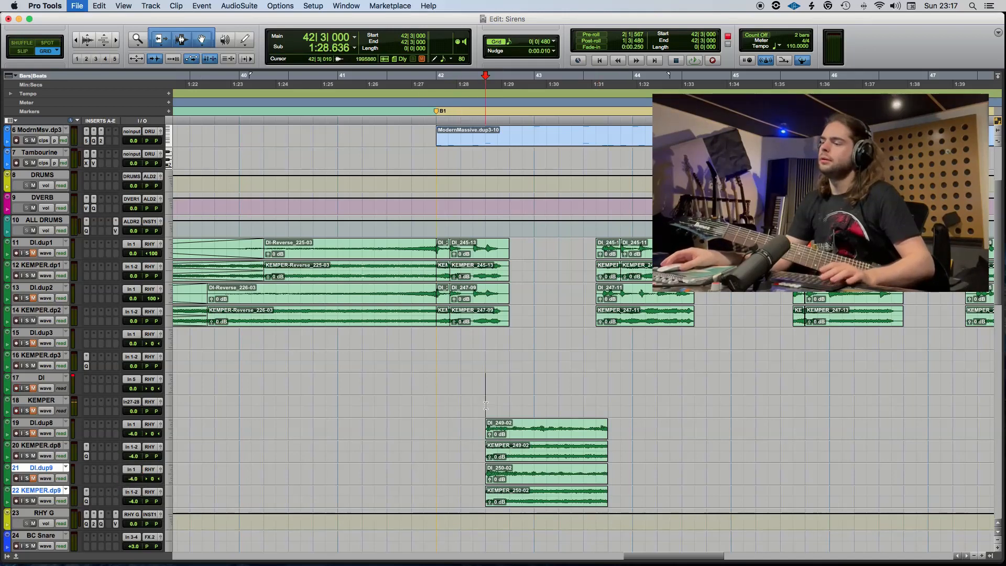
Play back the B1 section from 44|1 to hear where the filter guitars continue.
{"action": "key", "text": "space"}
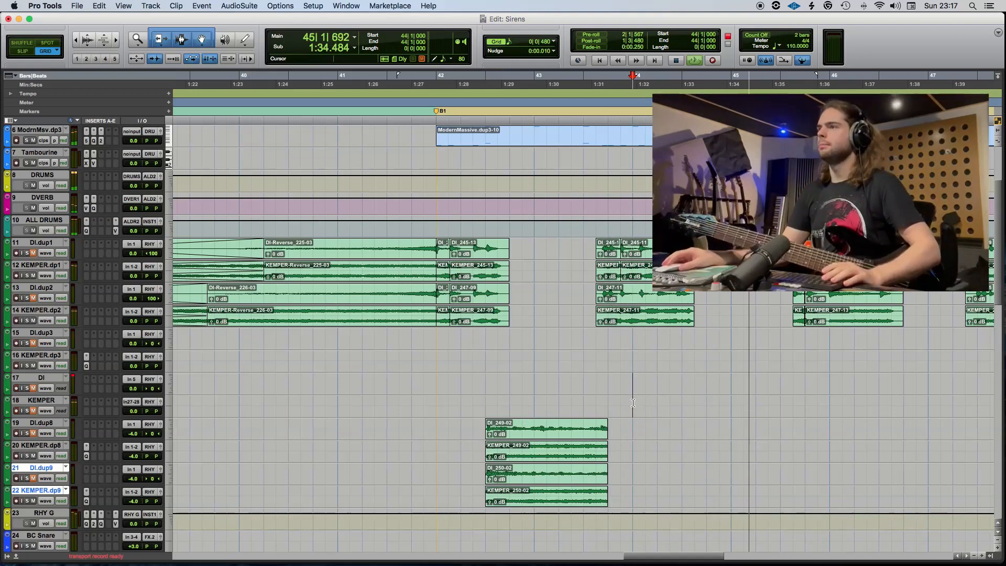
{"action": "left_click", "coordinate": [629, 426]}
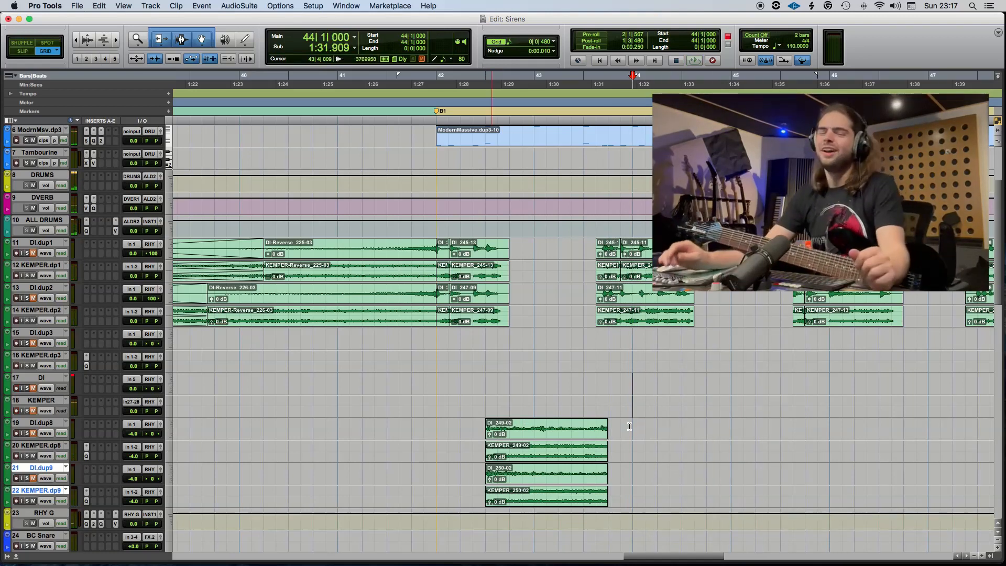
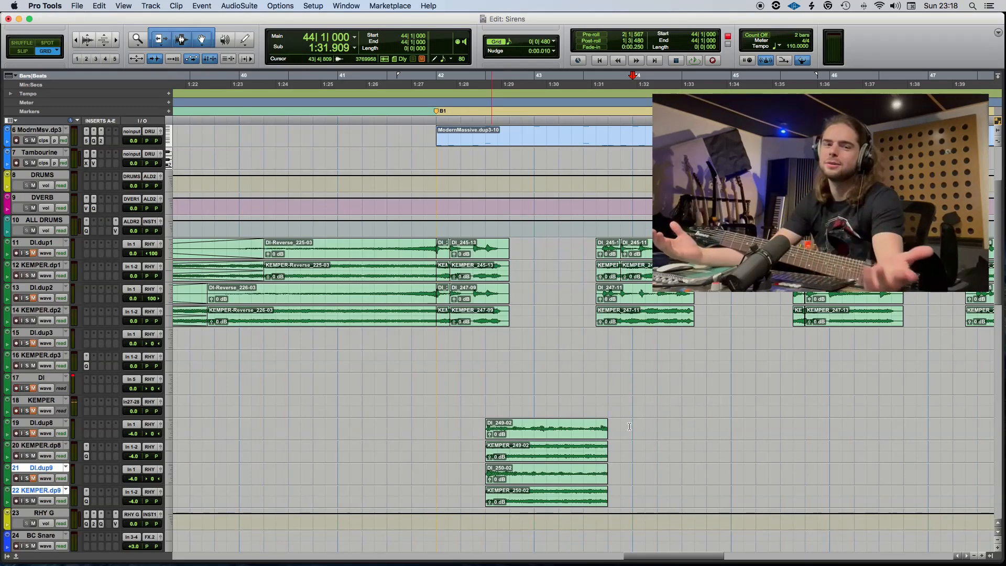
Play the song from 43|4 twice to rehearse the next filter guitar phrase.
{"action": "left_click", "coordinate": [605, 398]}
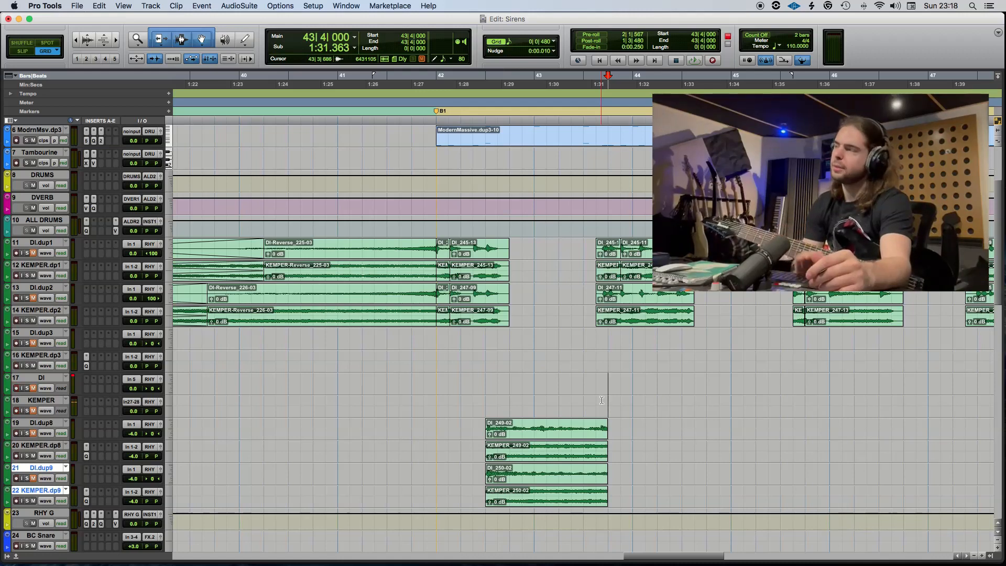
{"action": "key", "text": "space"}
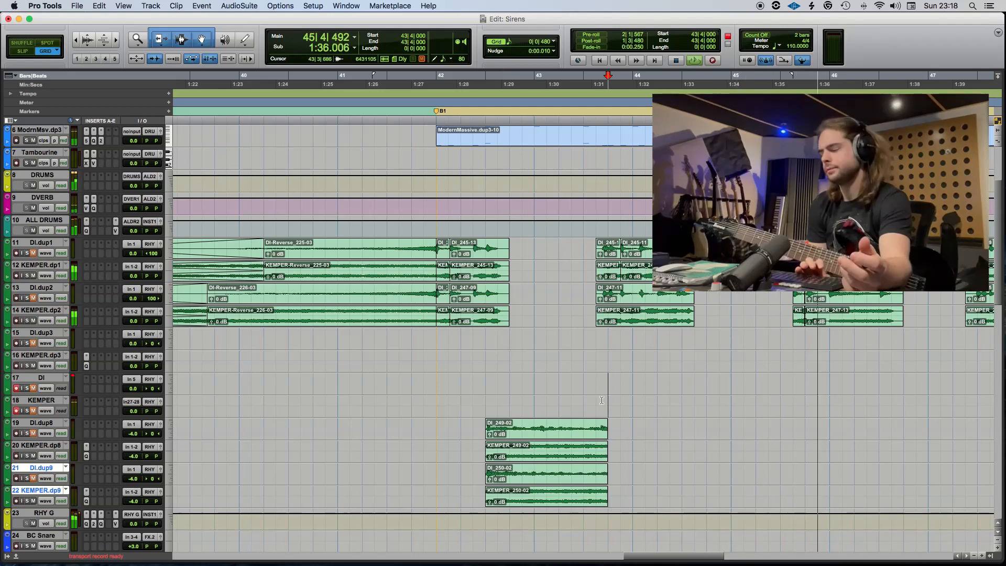
{"action": "key", "text": "space"}
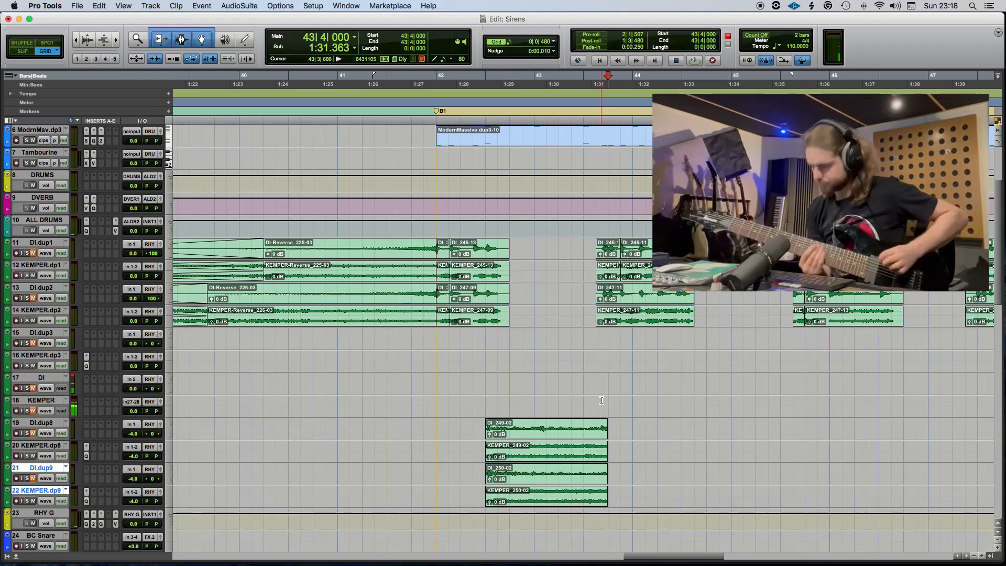
{"action": "key", "text": "space"}
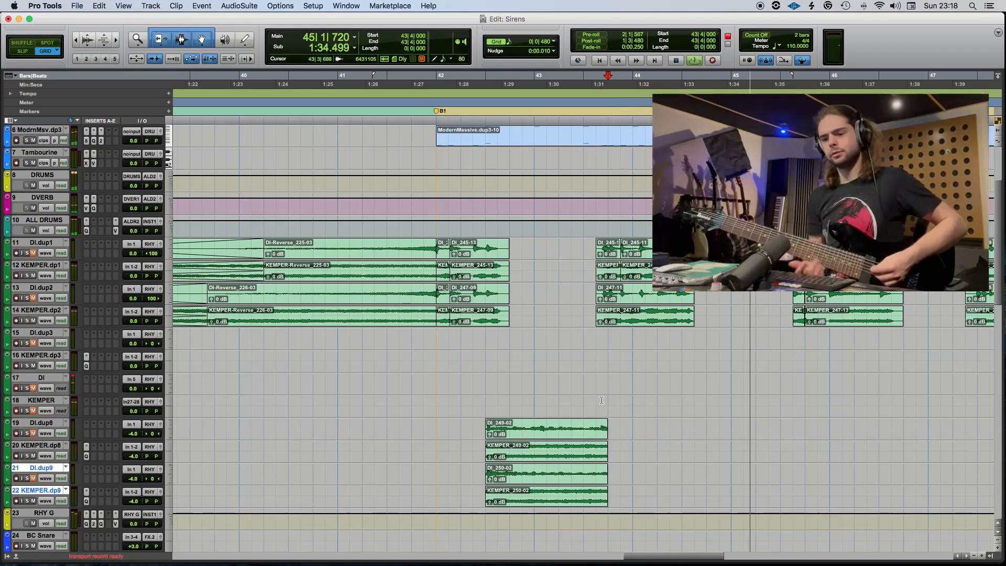
{"action": "key", "text": "space"}
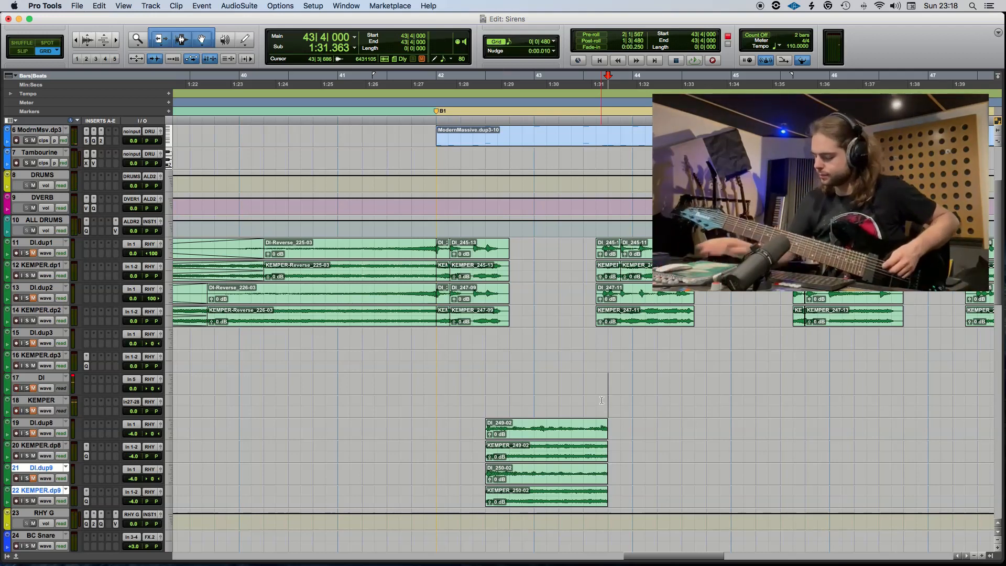
Record a filter guitar take from 43|4, split it at 44|2|480 and move the played part to the DI.dup8 and KEMPER.dp8 tracks.
{"action": "key", "text": "F12"}
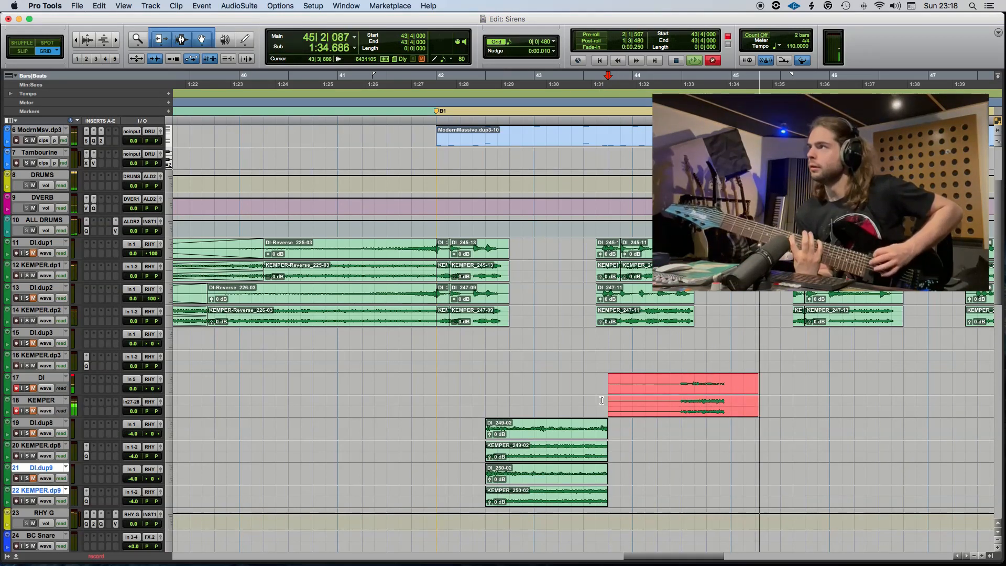
{"action": "key", "text": "space"}
{"action": "left_click", "coordinate": [673, 382]}
{"action": "key", "text": "super+e"}
{"action": "left_click_drag", "start_coordinate": [710, 392], "coordinate": [710, 432]}
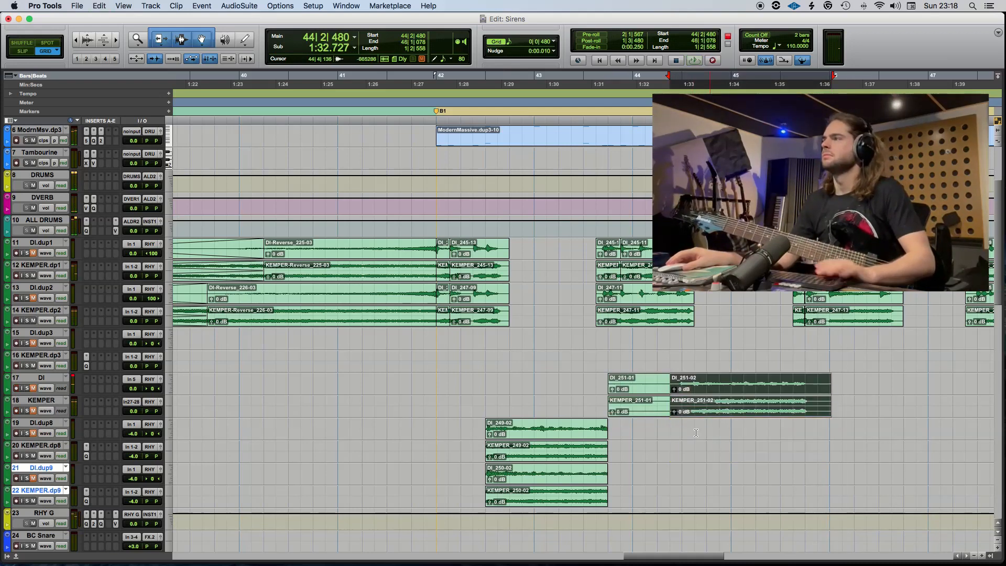
Delete the take's leftover pieces from the DI and KEMPER tracks and cut the dup8 clips' tail from 45|4.
{"action": "key", "text": "space"}
{"action": "left_click", "coordinate": [658, 415]}
{"action": "key", "text": "BackSpace"}
{"action": "left_click_drag", "start_coordinate": [858, 430], "coordinate": [807, 459]}
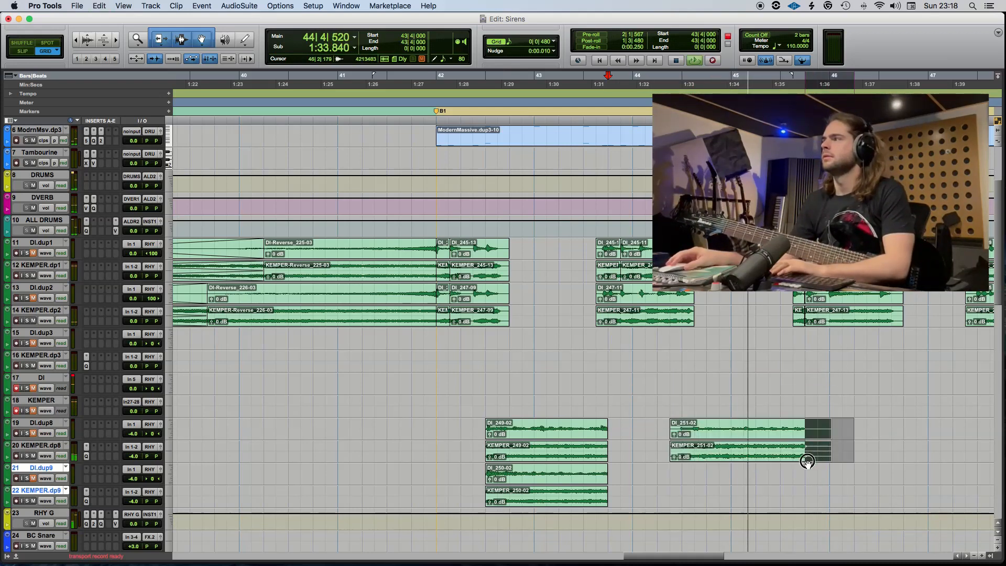
{"action": "key", "text": "BackSpace"}
Play back the new dup8 take from 44|2 and trim its start to 44|3.
{"action": "left_click_drag", "start_coordinate": [658, 446], "coordinate": [683, 451]}
{"action": "key", "text": "space"}
{"action": "left_click", "coordinate": [653, 421]}
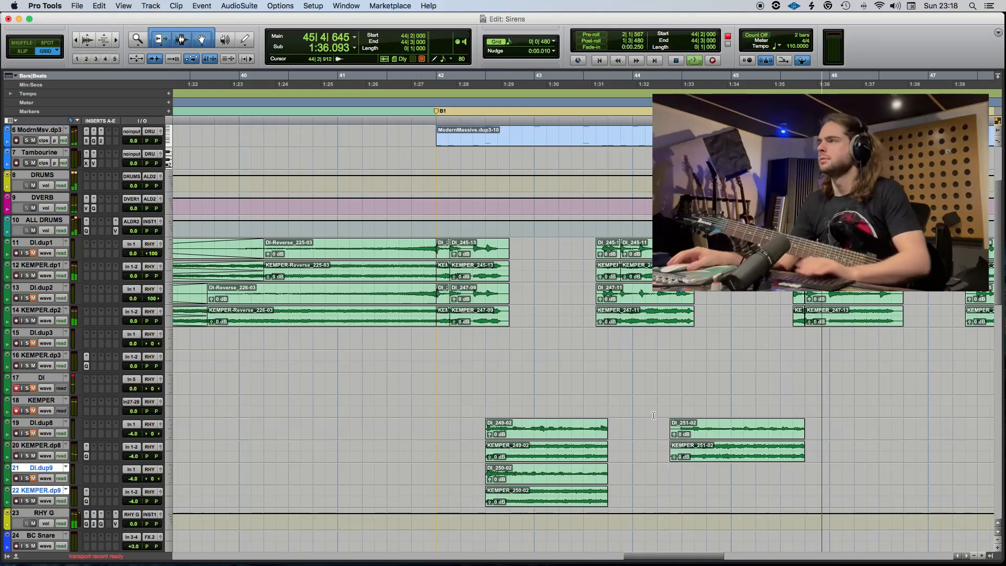
{"action": "key", "text": "space"}
{"action": "key", "text": "BackSpace"}
Record the doubling take from 44|1, split it at 44|3 and move the played part to the DI.dup9 and KEMPER.dp9 tracks.
{"action": "left_click", "coordinate": [632, 403]}
{"action": "key", "text": "space"}
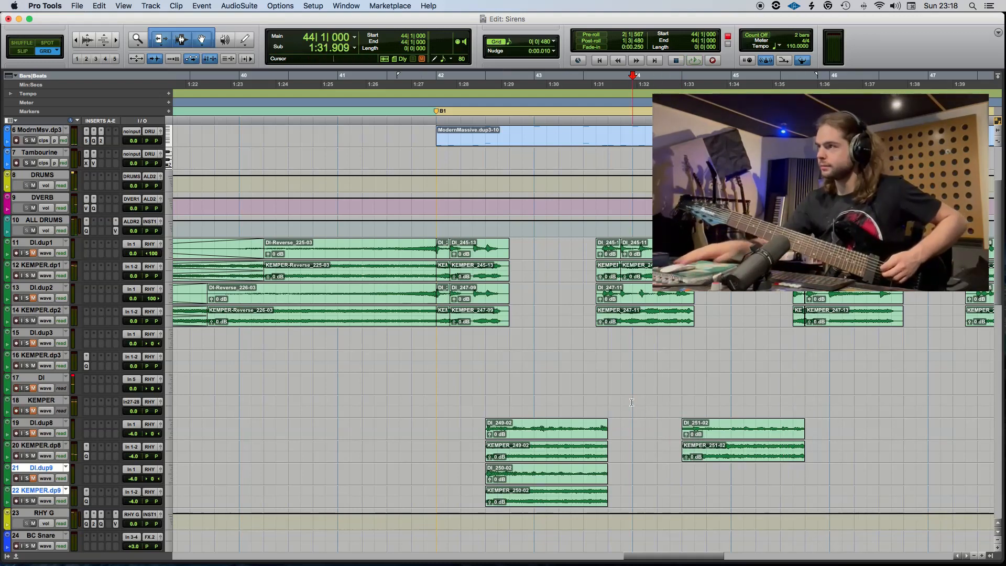
{"action": "key", "text": "super+space"}
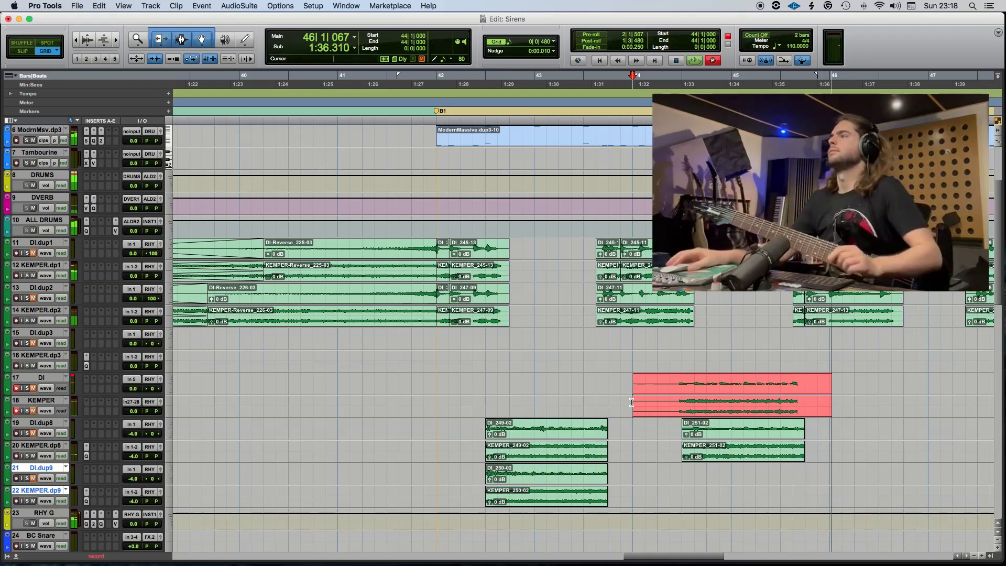
{"action": "key", "text": "space"}
{"action": "key", "text": "b"}
{"action": "left_click_drag", "start_coordinate": [699, 388], "coordinate": [698, 483]}
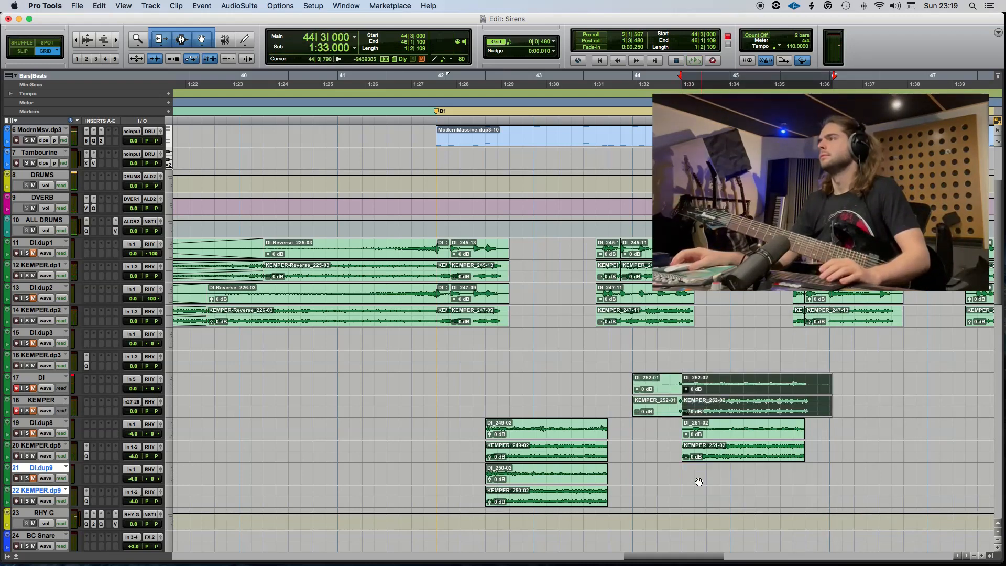
Inspect the start of the doubled filter guitar clips at 44|3 up close and play them back from 44|2|480.
{"action": "key", "text": "t"}
{"action": "key", "text": "t"}
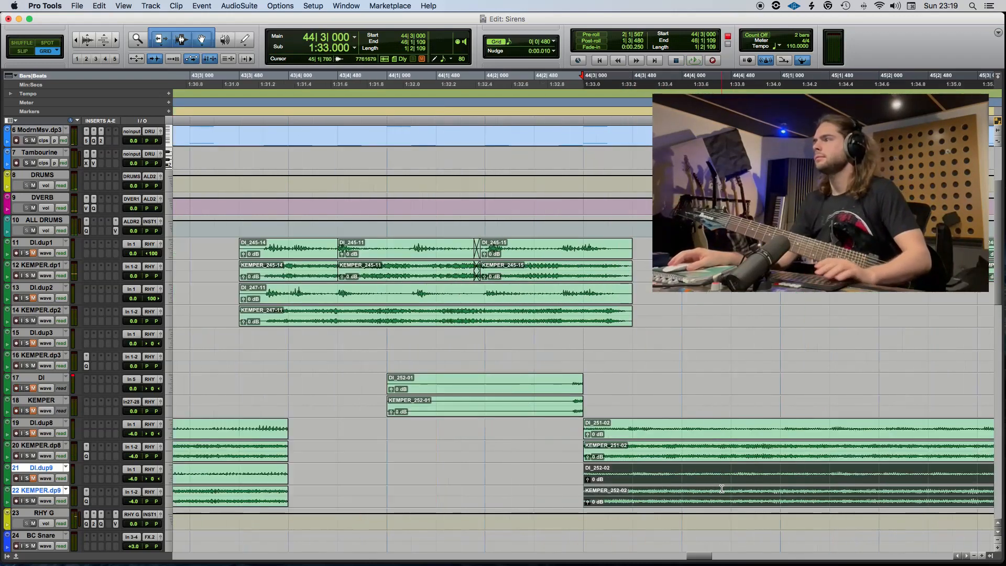
{"action": "left_click", "coordinate": [615, 472]}
{"action": "key", "text": "Tab"}
{"action": "left_click", "coordinate": [558, 479]}
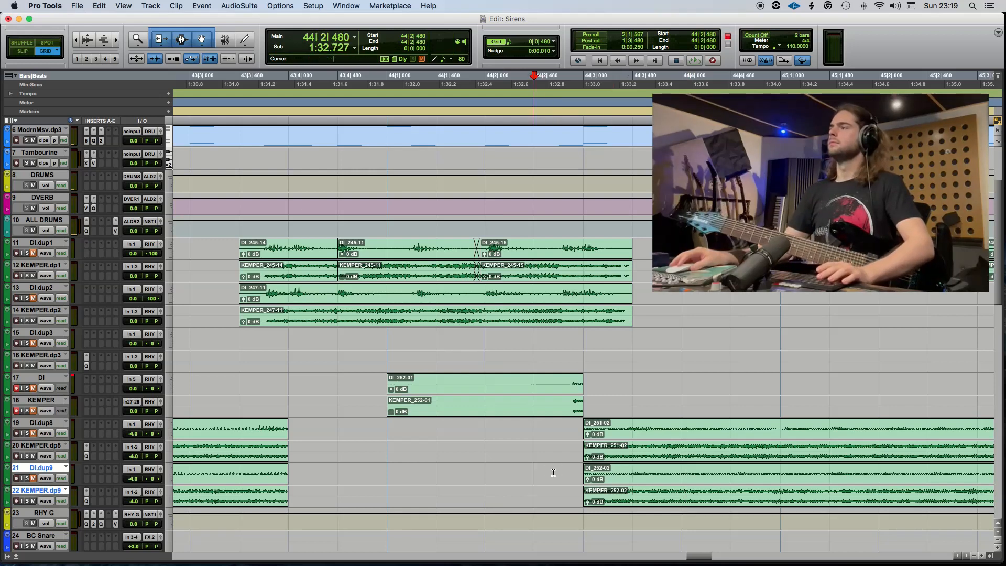
{"action": "key", "text": "space"}
{"action": "key", "text": "r"}
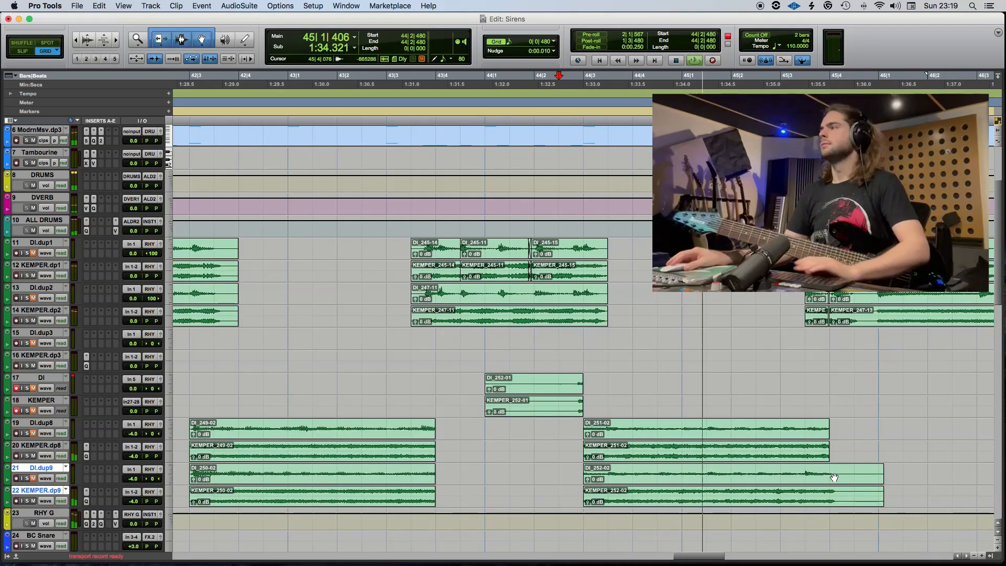
Delete the second take's leftover pieces from the DI and KEMPER tracks and trim all four new filter guitar clips to end at 45|3|480.
{"action": "left_click_drag", "start_coordinate": [833, 476], "coordinate": [903, 475]}
{"action": "key", "text": "Delete"}
{"action": "left_click", "coordinate": [568, 411]}
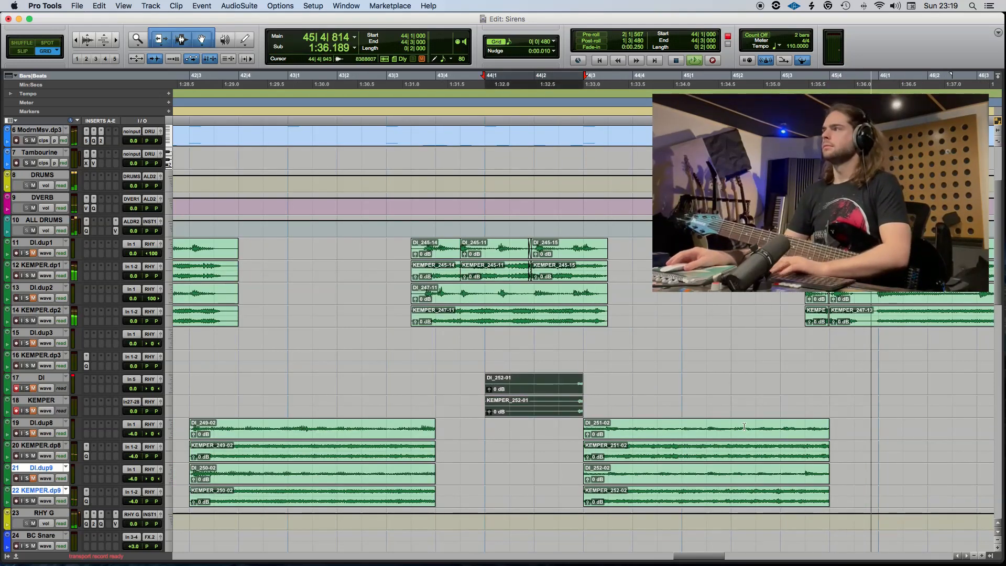
{"action": "key", "text": "Delete"}
{"action": "key", "text": "space"}
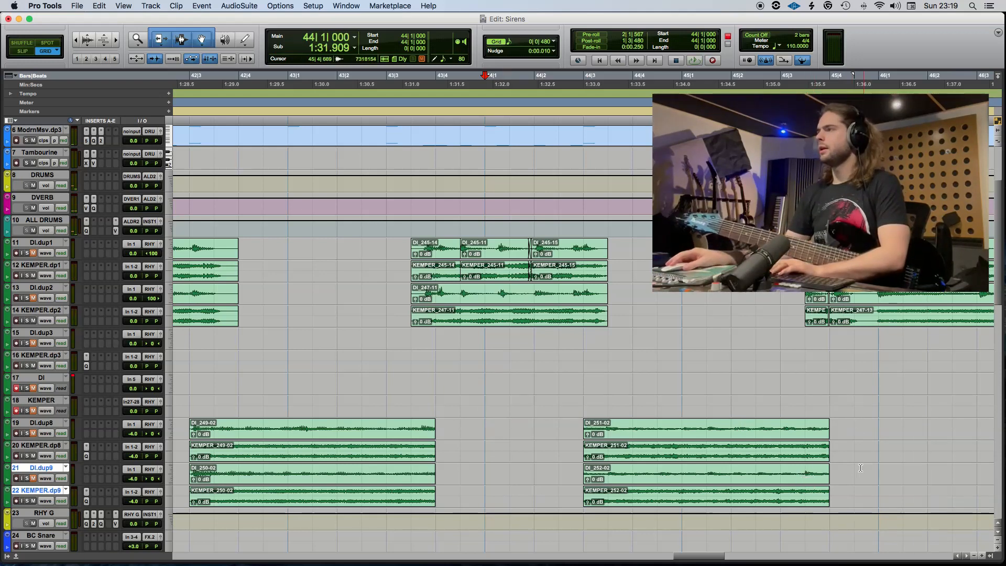
{"action": "left_click_drag", "start_coordinate": [861, 468], "coordinate": [806, 430]}
{"action": "key", "text": "Delete"}
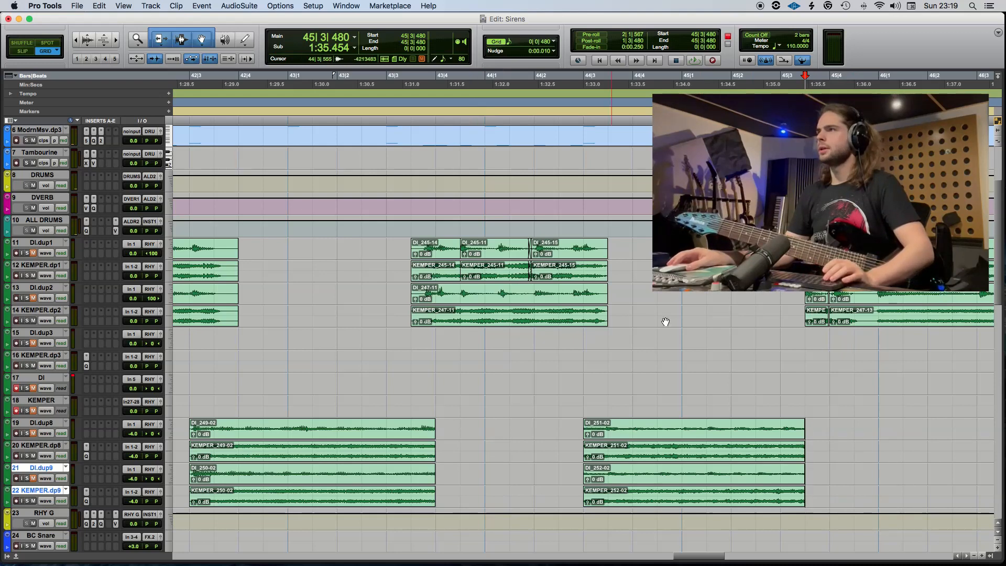
Play back the trimmed filter guitars from 44|2|480 and the following section from 46|1.
{"action": "left_click", "coordinate": [570, 405]}
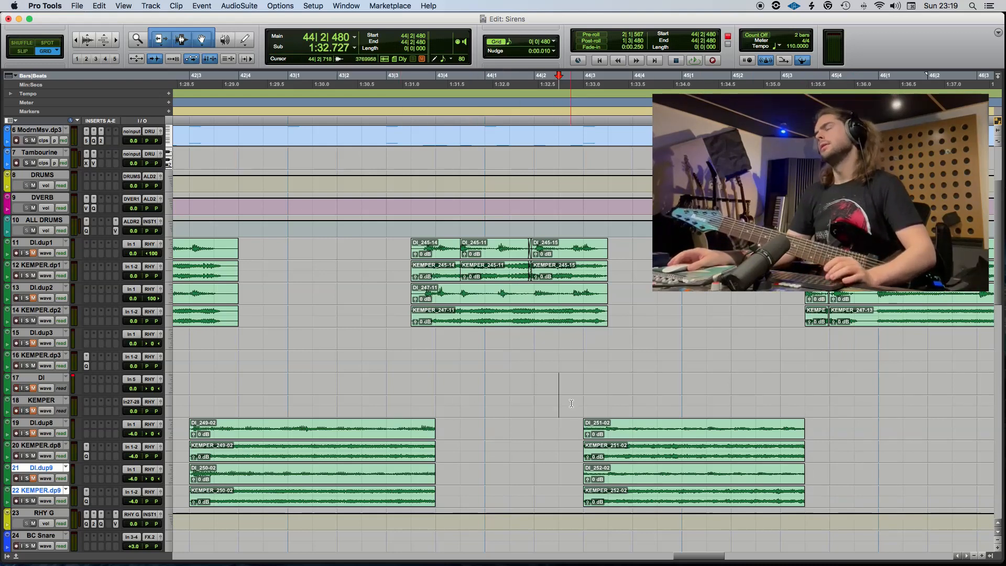
{"action": "key", "text": "space"}
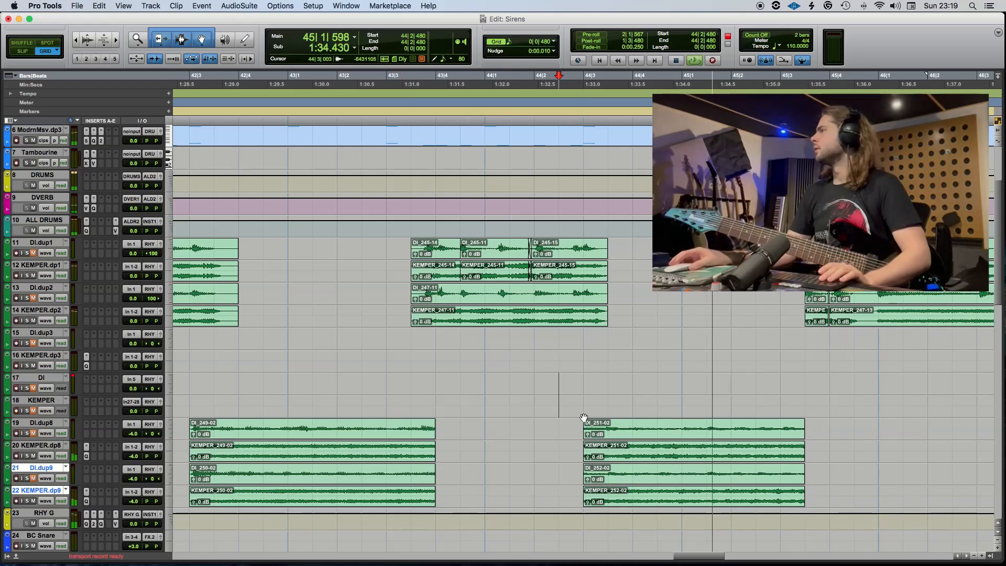
{"action": "key", "text": "super+bracketleft"}
{"action": "key", "text": "super+bracketleft"}
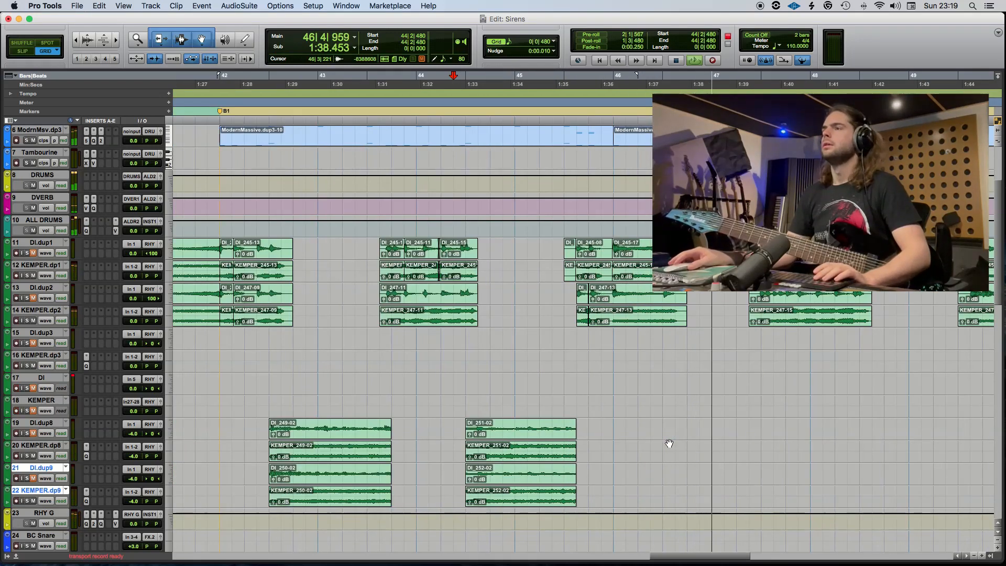
{"action": "key", "text": "space"}
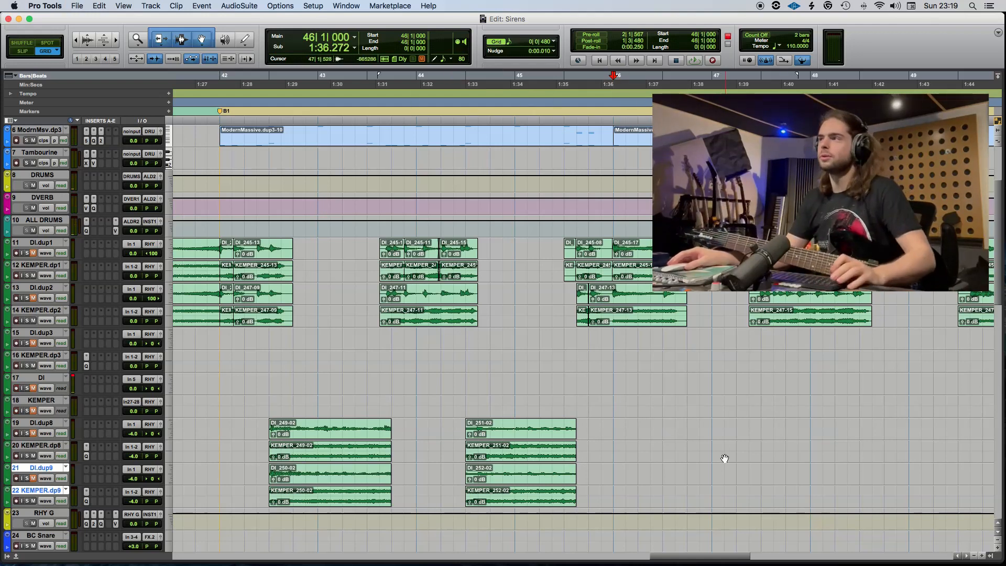
{"action": "key", "text": "space"}
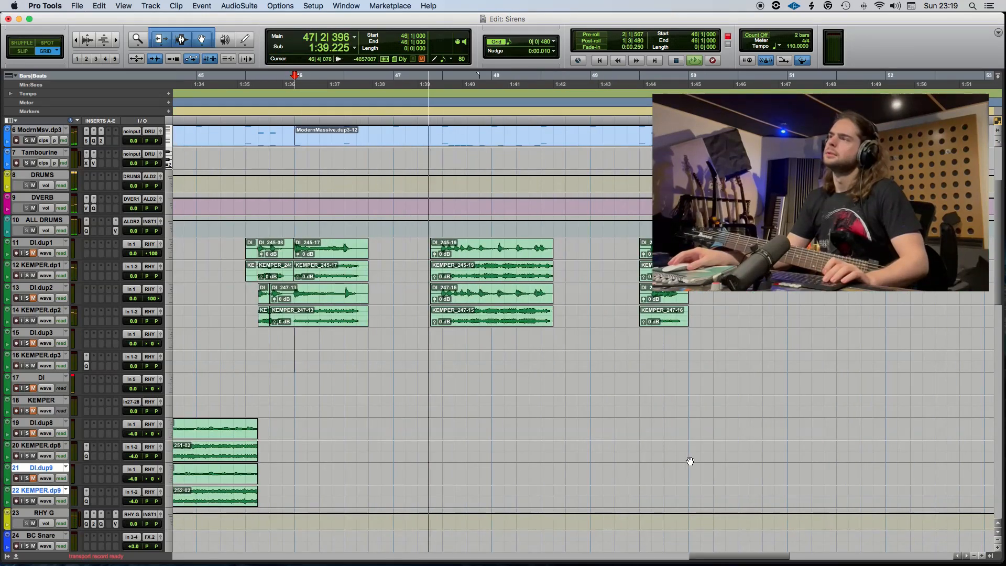
{"action": "key", "text": "space"}
Move the effects tracks, from BC Snare through FX, up between the DVERB and ALL DRUMS tracks.
{"action": "scroll", "coordinate": [408, 367], "scroll_direction": "up", "scroll_amount": 1}
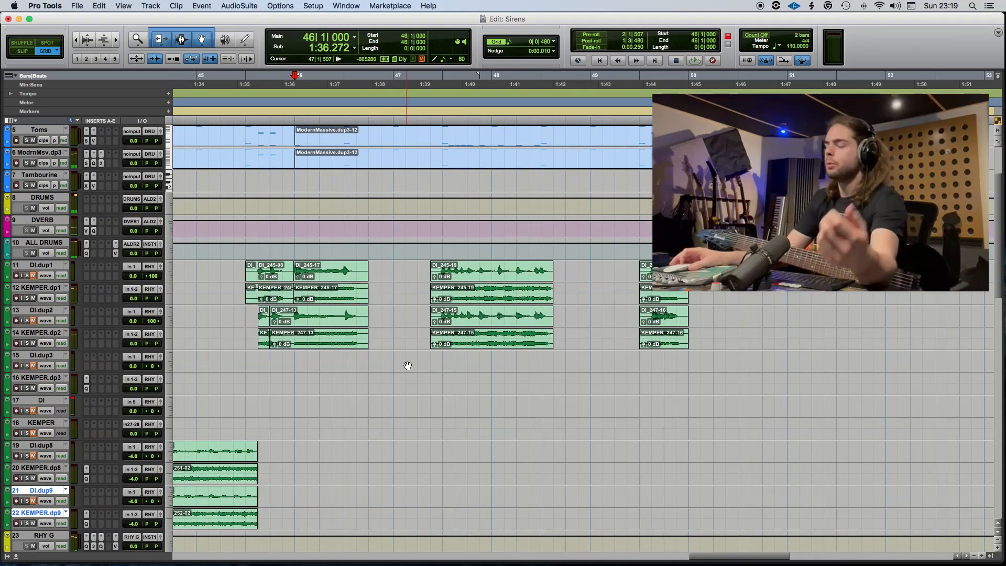
{"action": "scroll", "coordinate": [414, 359], "scroll_direction": "up", "scroll_amount": 4}
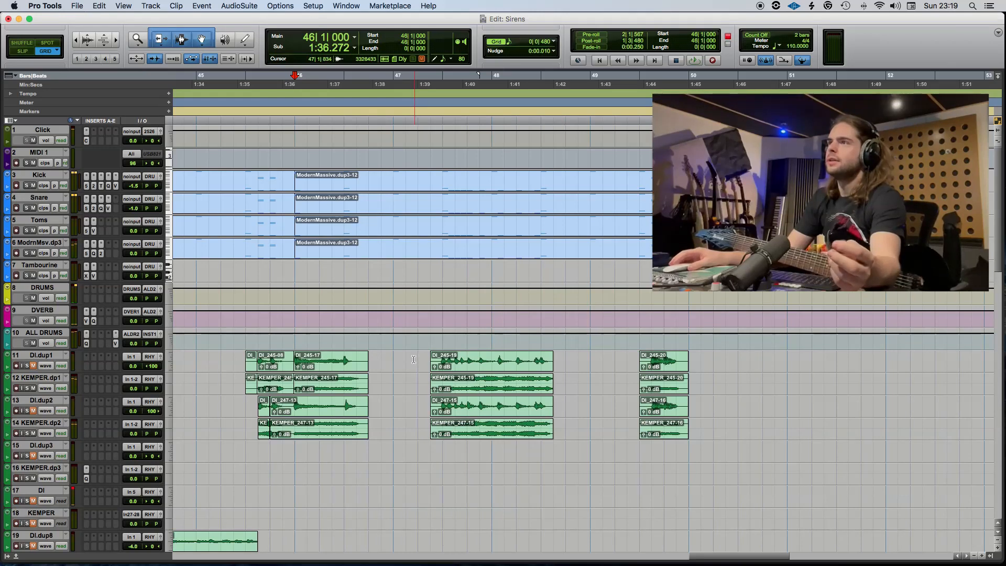
{"action": "scroll", "coordinate": [414, 360], "scroll_direction": "down", "scroll_amount": 15}
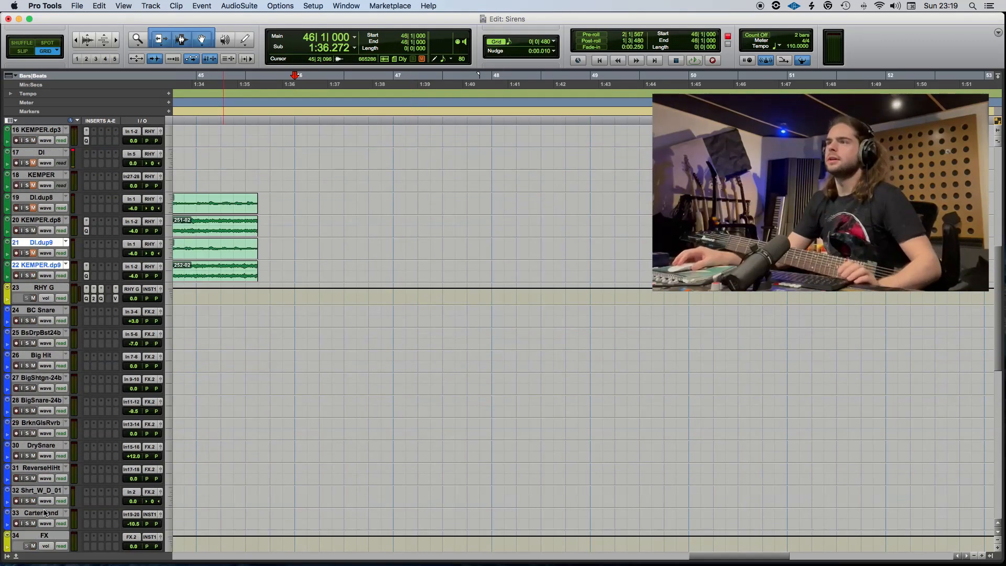
{"action": "left_click", "coordinate": [48, 534]}
{"action": "left_click", "coordinate": [45, 312], "text": "shift"}
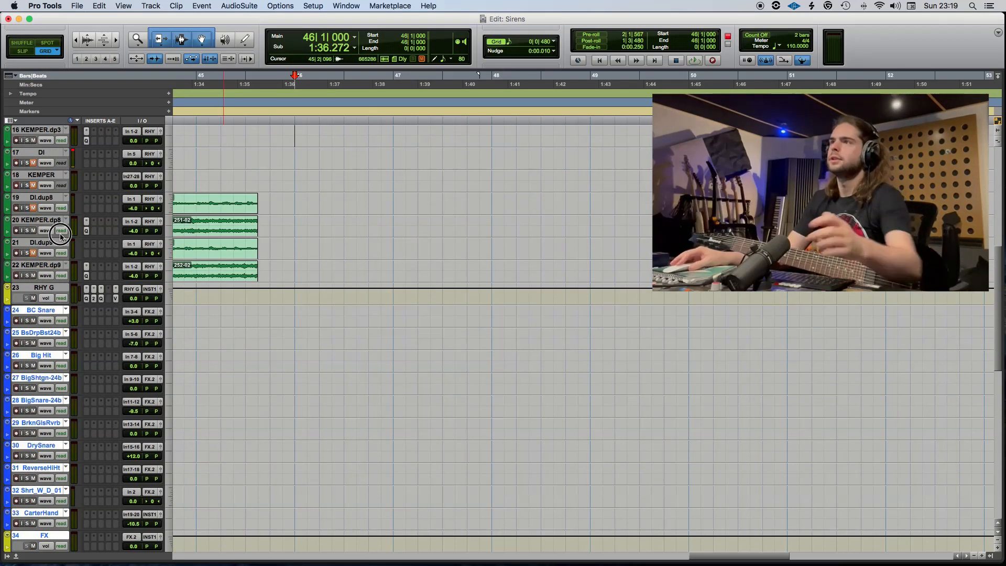
{"action": "left_click_drag", "start_coordinate": [60, 235], "coordinate": [63, 287]}
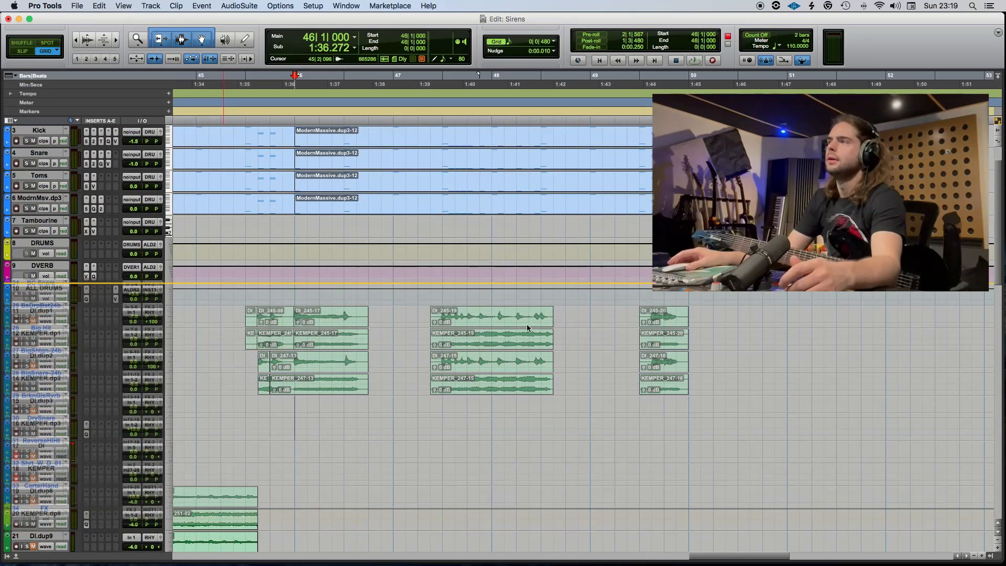
{"action": "left_click_drag", "start_coordinate": [528, 328], "coordinate": [438, 348]}
Copy the reversed snare clip at 30|1 on the BC Snare track to 46|1.
{"action": "scroll", "coordinate": [446, 351], "scroll_direction": "left", "scroll_amount": 15}
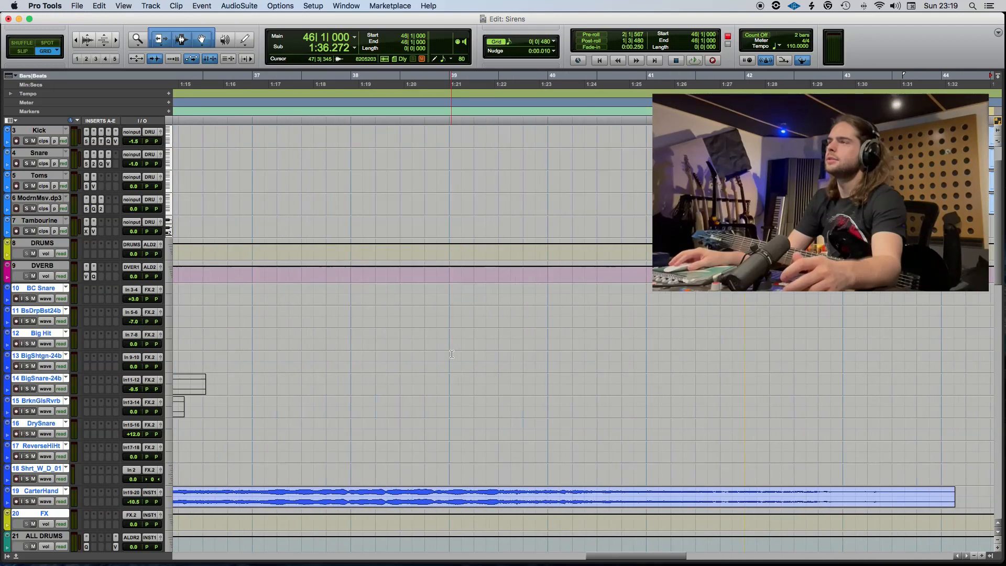
{"action": "scroll", "coordinate": [452, 354], "scroll_direction": "left", "scroll_amount": 15}
{"action": "left_click", "coordinate": [547, 300]}
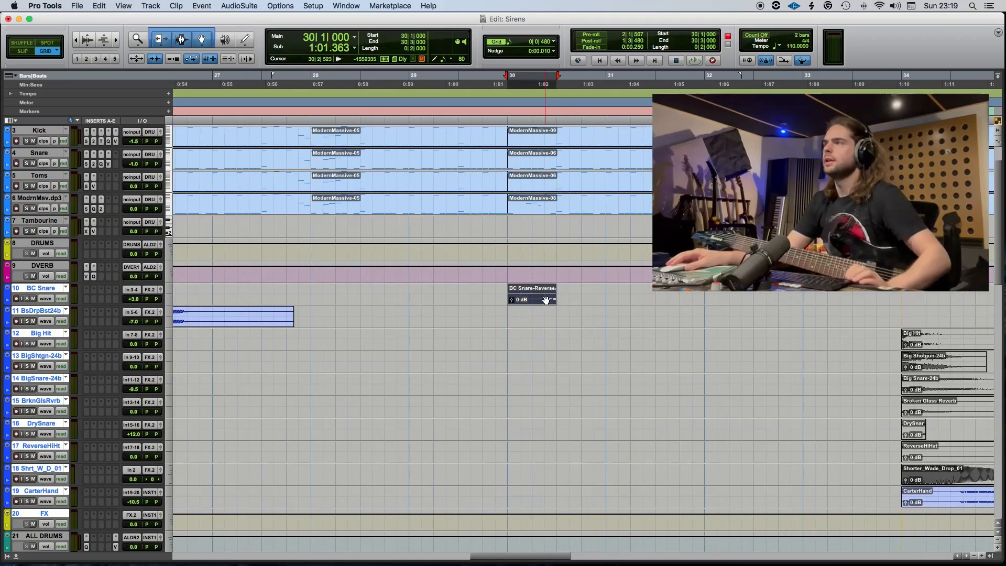
{"action": "mouse_move", "coordinate": [972, 292]}
{"action": "left_mouse_down"}
{"action": "mouse_move", "coordinate": [991, 295]}
{"action": "mouse_move", "coordinate": [334, 302]}
{"action": "mouse_move", "coordinate": [349, 308]}
{"action": "left_mouse_up"}
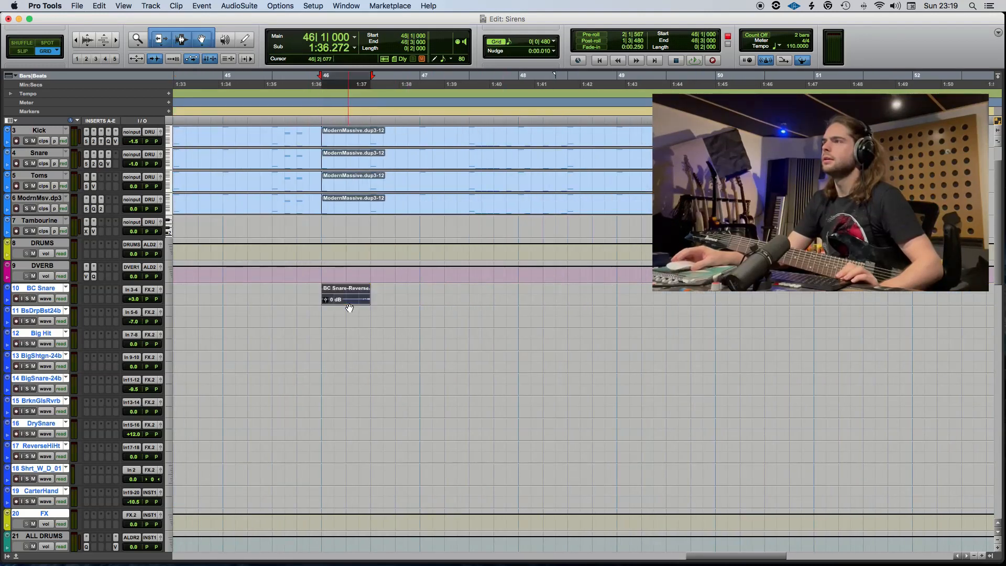
Reposition the copied reversed snare clip to 47|1 on the BC Snare track, playing back the section to judge its placement.
{"action": "left_click", "coordinate": [289, 293]}
{"action": "key", "text": "space"}
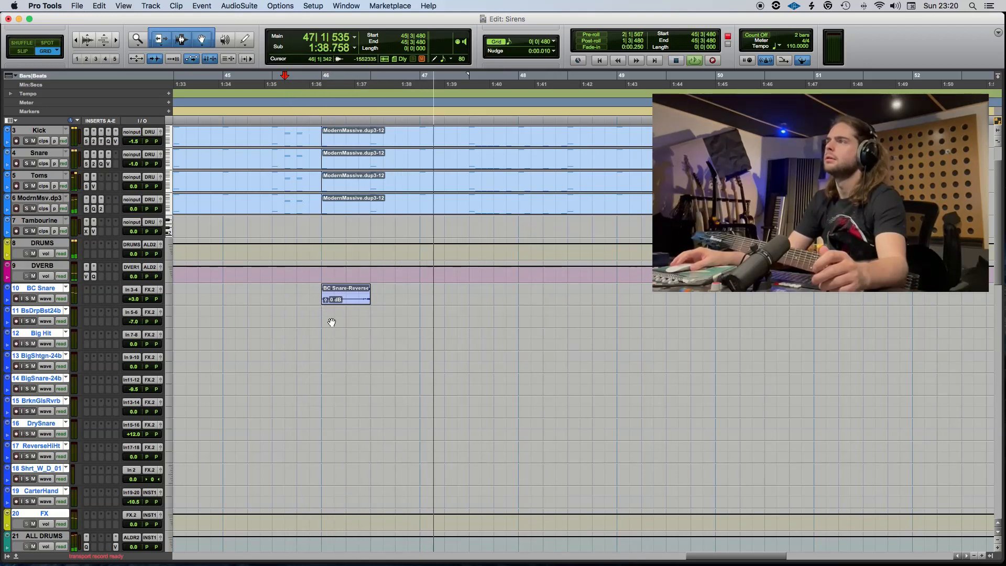
{"action": "left_click_drag", "start_coordinate": [348, 297], "coordinate": [433, 302]}
{"action": "left_click", "coordinate": [332, 318]}
{"action": "key", "text": "space"}
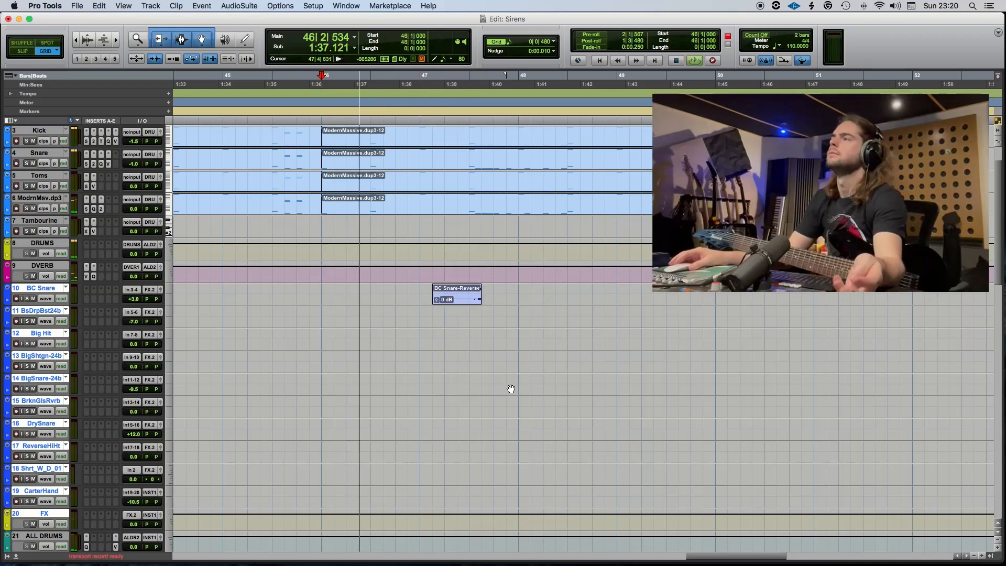
{"action": "left_click_drag", "start_coordinate": [450, 299], "coordinate": [442, 303]}
{"action": "left_click", "coordinate": [406, 292]}
{"action": "key", "text": "space"}
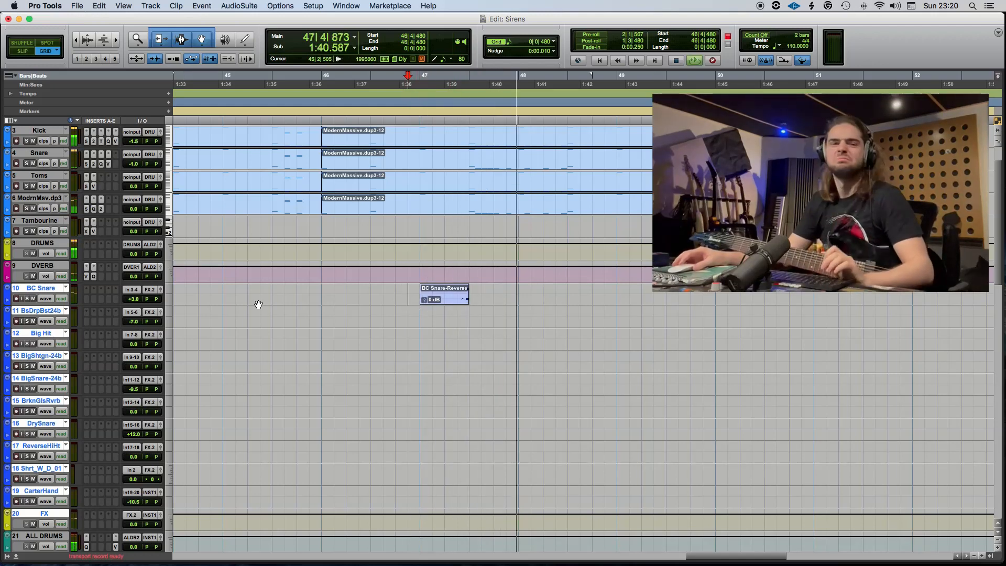
{"action": "key", "text": "space"}
Place the dry snare clip from 34|1 at 46|2 on the DrySnare track and play back from 46|1.
{"action": "scroll", "coordinate": [246, 298], "scroll_direction": "left", "scroll_amount": 5}
{"action": "scroll", "coordinate": [246, 298], "scroll_direction": "left", "scroll_amount": 15}
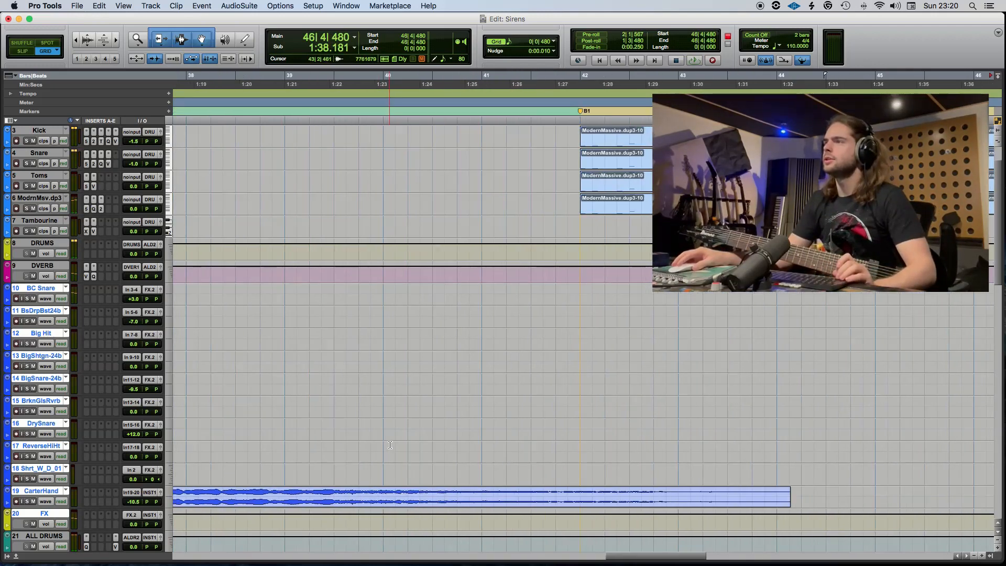
{"action": "scroll", "coordinate": [385, 438], "scroll_direction": "up", "scroll_amount": 1}
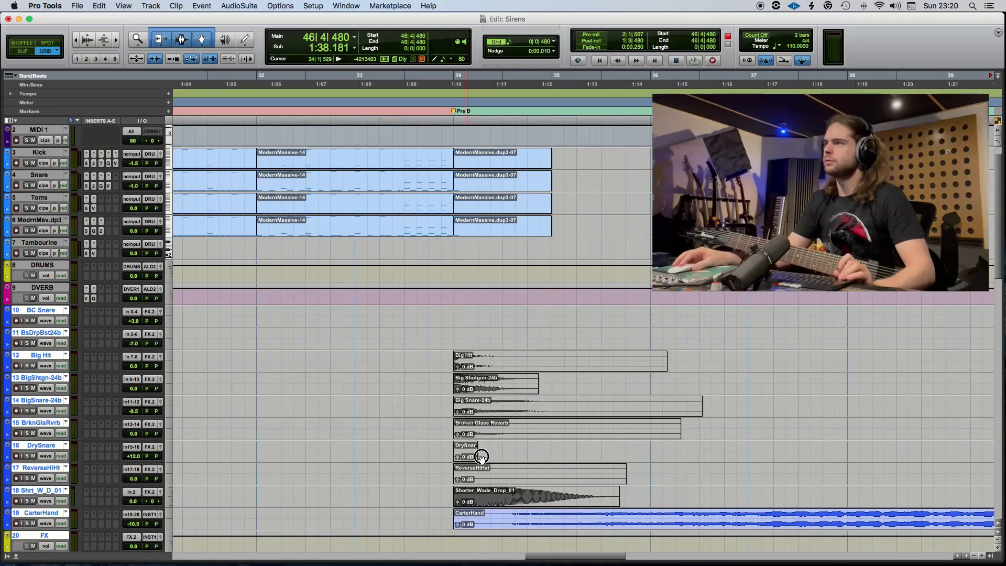
{"action": "left_click_drag", "start_coordinate": [476, 457], "coordinate": [739, 449]}
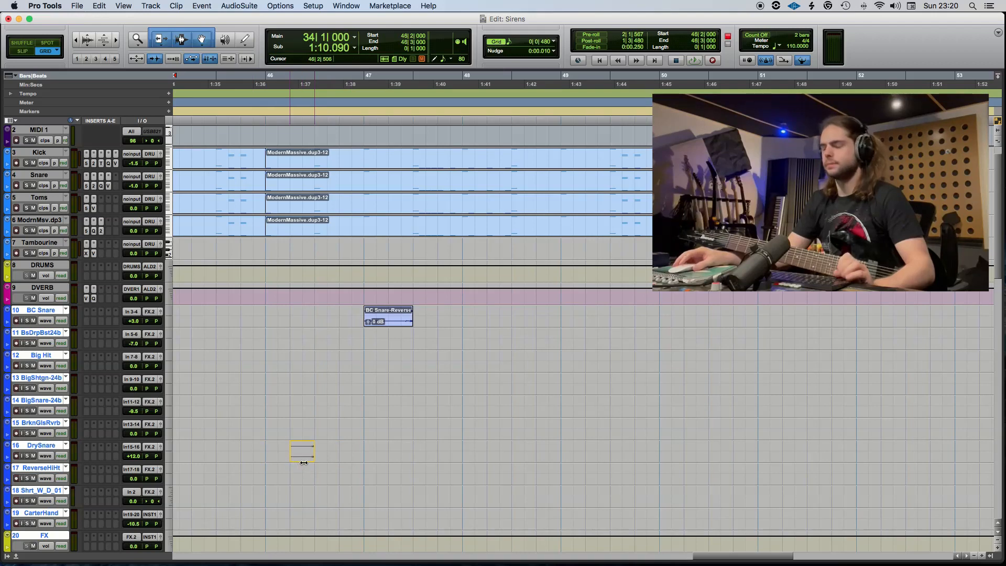
{"action": "left_click_drag", "start_coordinate": [304, 463], "coordinate": [304, 466]}
{"action": "left_click", "coordinate": [265, 447]}
{"action": "scroll", "coordinate": [205, 354], "scroll_direction": "up", "scroll_amount": 1}
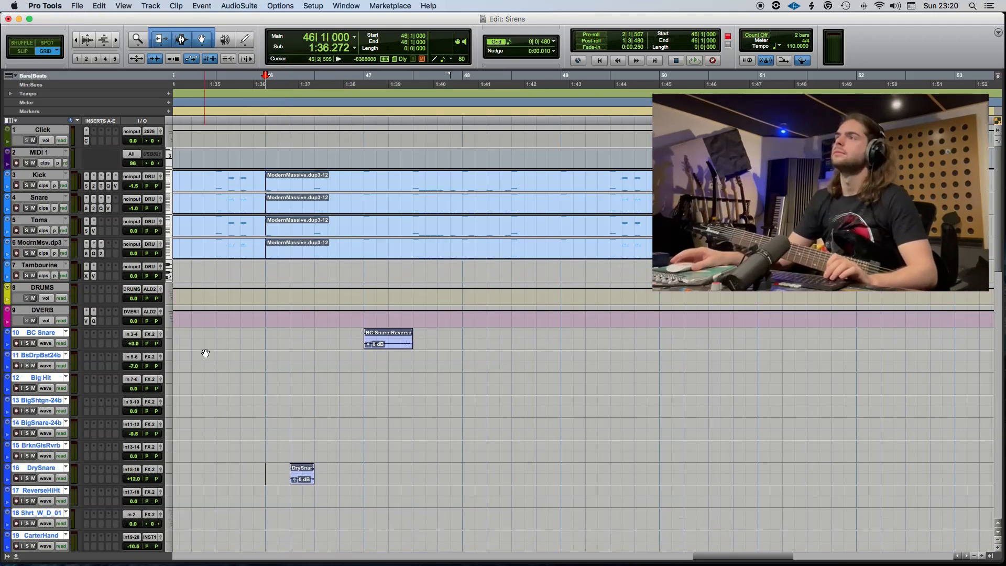
{"action": "key", "text": "space"}
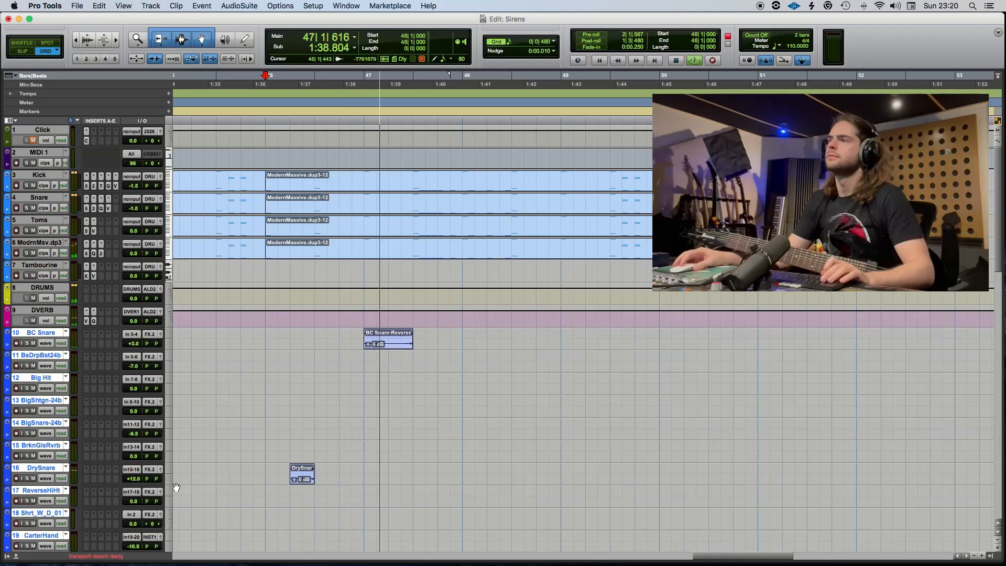
Move the dry snare clip from 46|2 back to 42|2 on the DrySnare track.
{"action": "left_click_drag", "start_coordinate": [283, 473], "coordinate": [275, 473]}
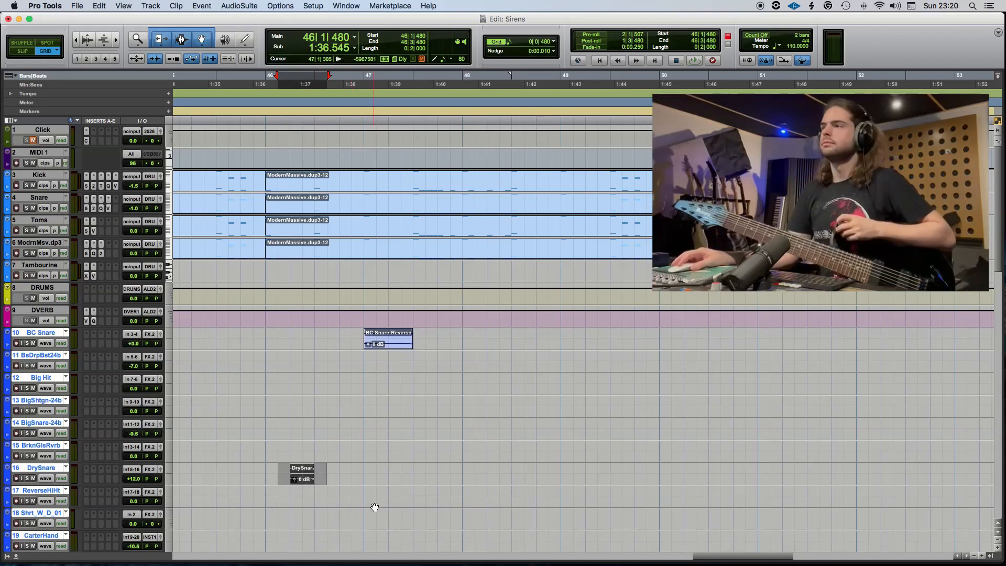
{"action": "scroll", "coordinate": [374, 507], "scroll_direction": "left", "scroll_amount": 10}
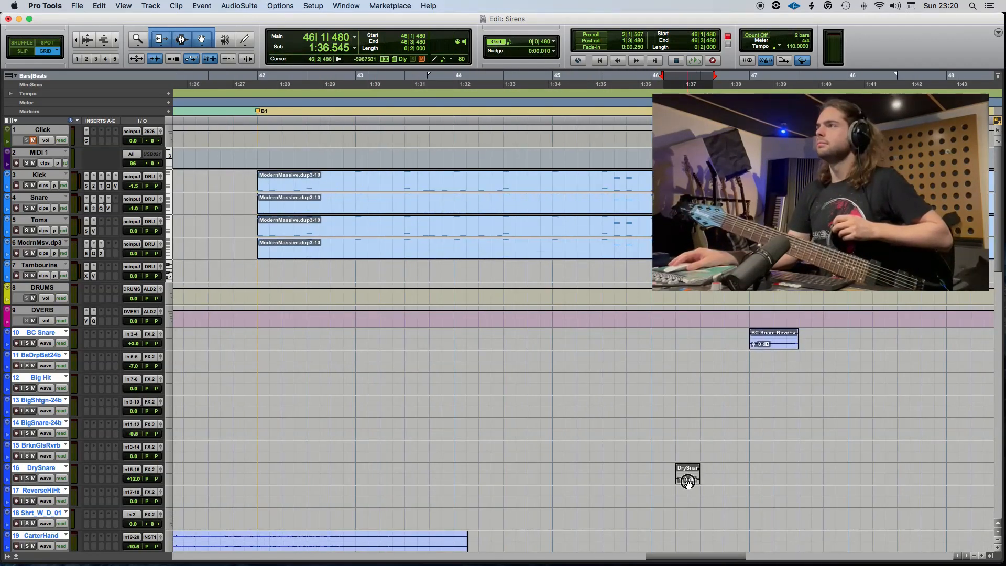
{"action": "left_click_drag", "start_coordinate": [687, 481], "coordinate": [299, 478]}
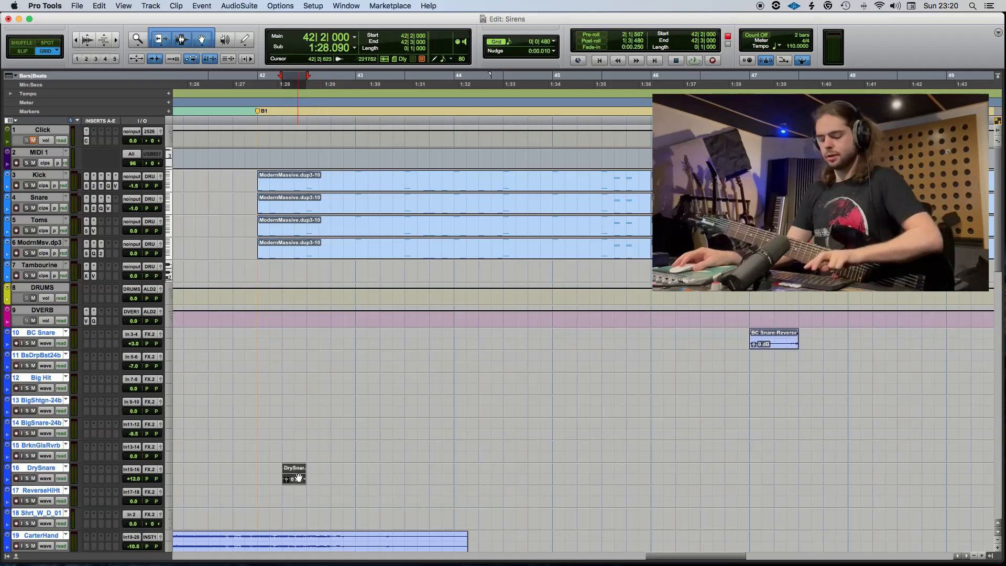
Set the DrySnare track's volume to 0.0 dB while auditioning from 42|1, and mute the clip at 42|2.
{"action": "left_click", "coordinate": [256, 471]}
{"action": "key", "text": "space"}
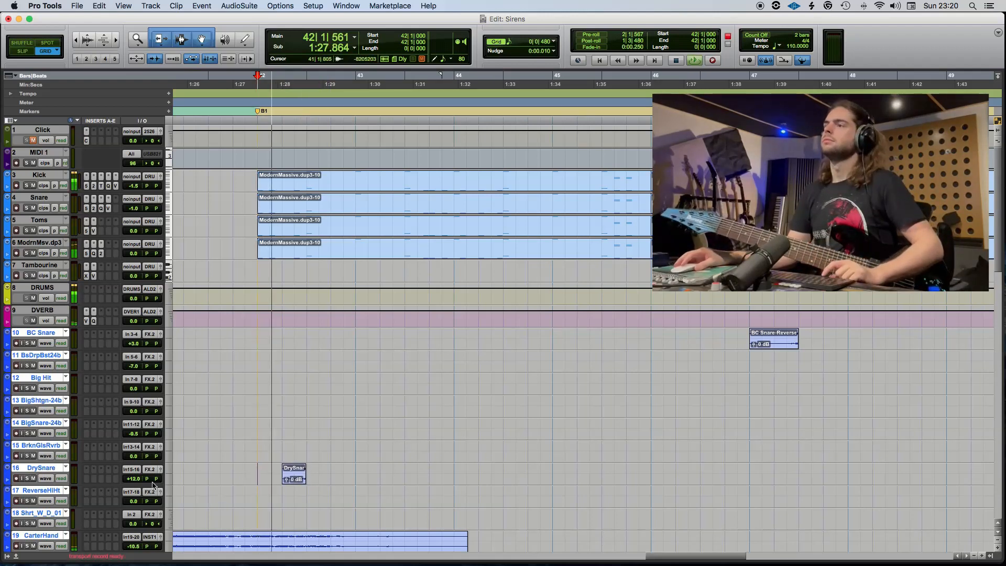
{"action": "key", "text": "space"}
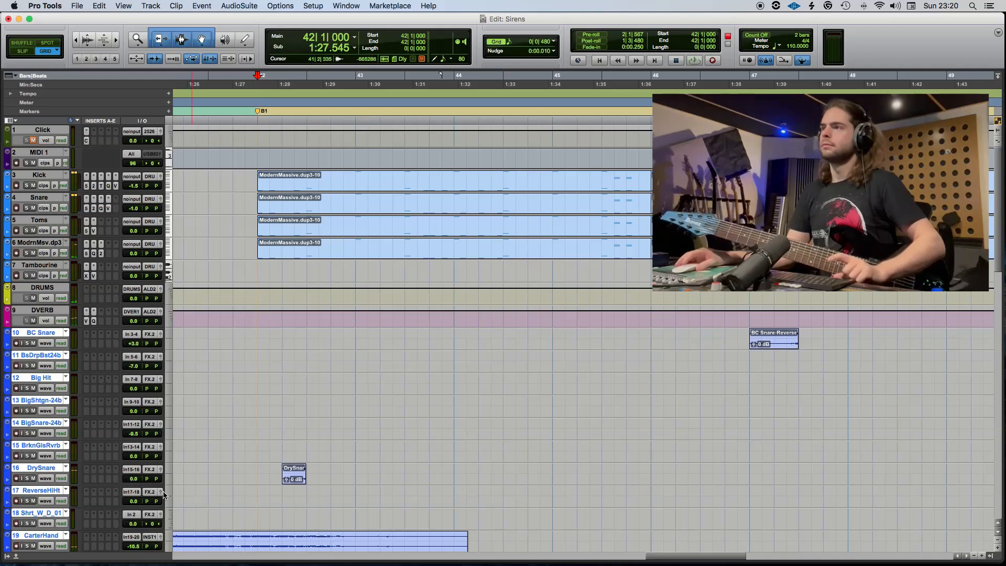
{"action": "key", "text": "space"}
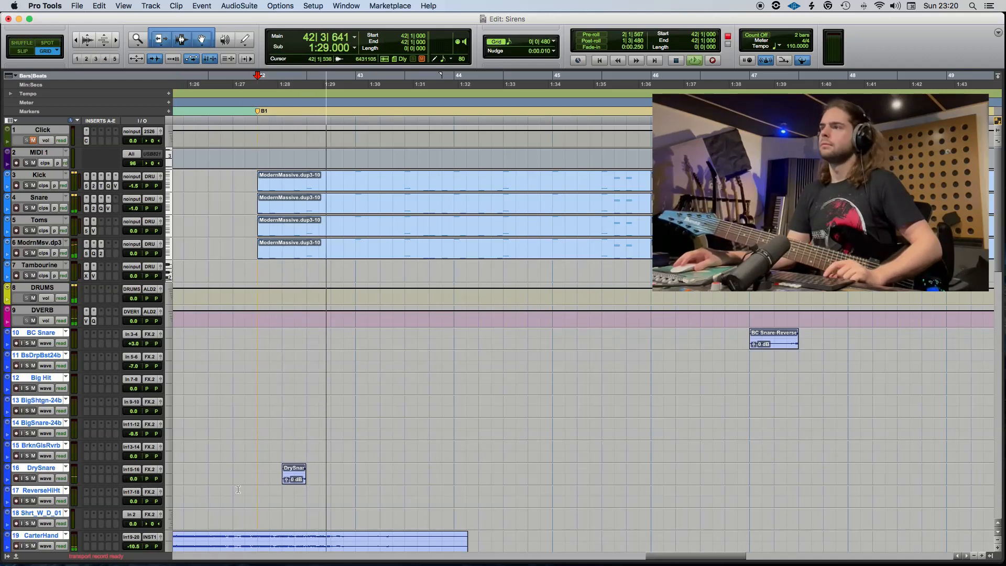
{"action": "left_click_drag", "start_coordinate": [343, 473], "coordinate": [216, 475]}
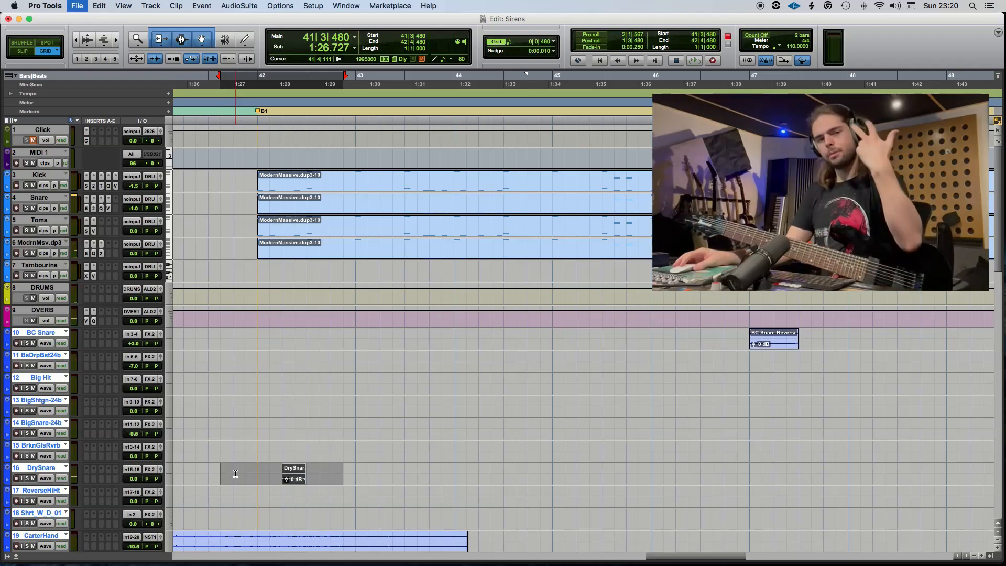
Play back the section from 46|1 while checking the effects and rhythm guitar tracks.
{"action": "left_click", "coordinate": [650, 424]}
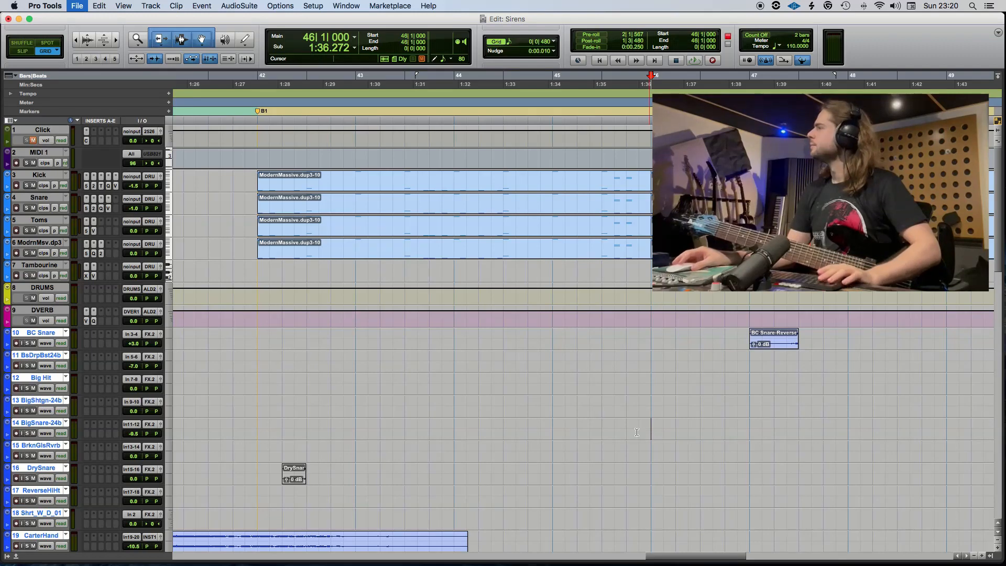
{"action": "key", "text": "space"}
{"action": "scroll", "coordinate": [639, 435], "scroll_direction": "down", "scroll_amount": 4}
{"action": "scroll", "coordinate": [639, 435], "scroll_direction": "right", "scroll_amount": 3}
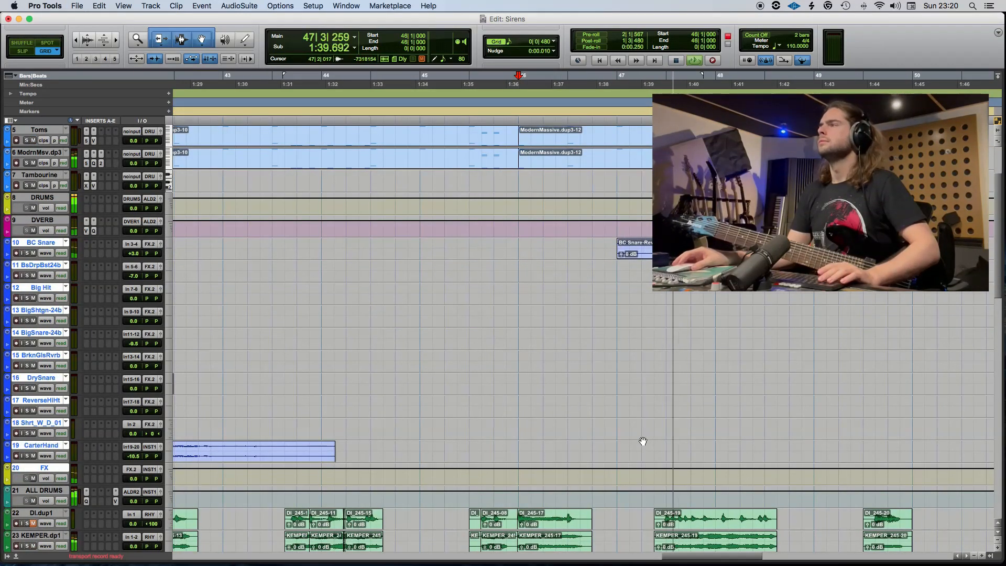
{"action": "scroll", "coordinate": [643, 441], "scroll_direction": "right", "scroll_amount": 5}
{"action": "scroll", "coordinate": [460, 400], "scroll_direction": "down", "scroll_amount": 2}
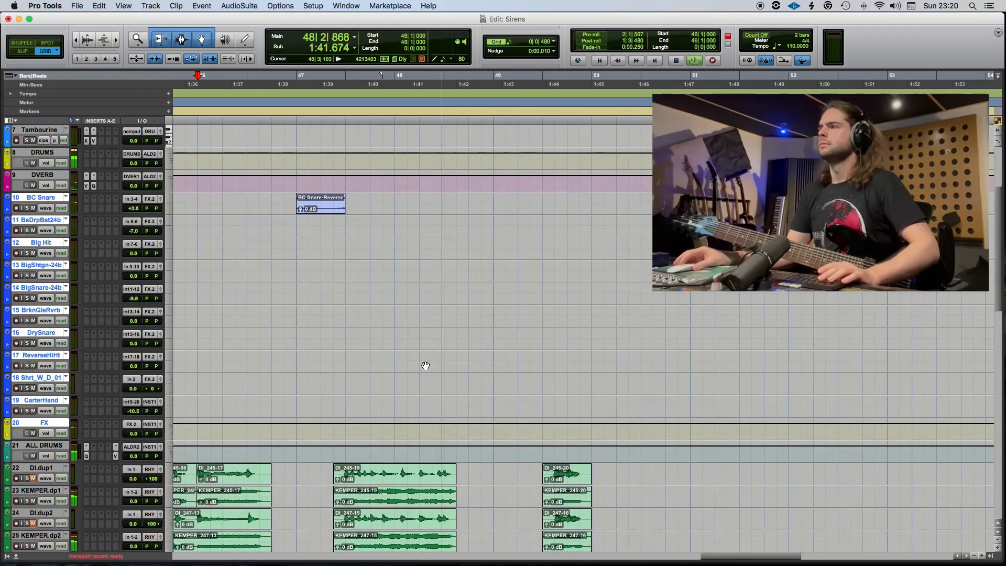
{"action": "key", "text": "space"}
Play back the rhythm guitar section from 48|1 to rehearse a part over it.
{"action": "scroll", "coordinate": [395, 400], "scroll_direction": "down", "scroll_amount": 10}
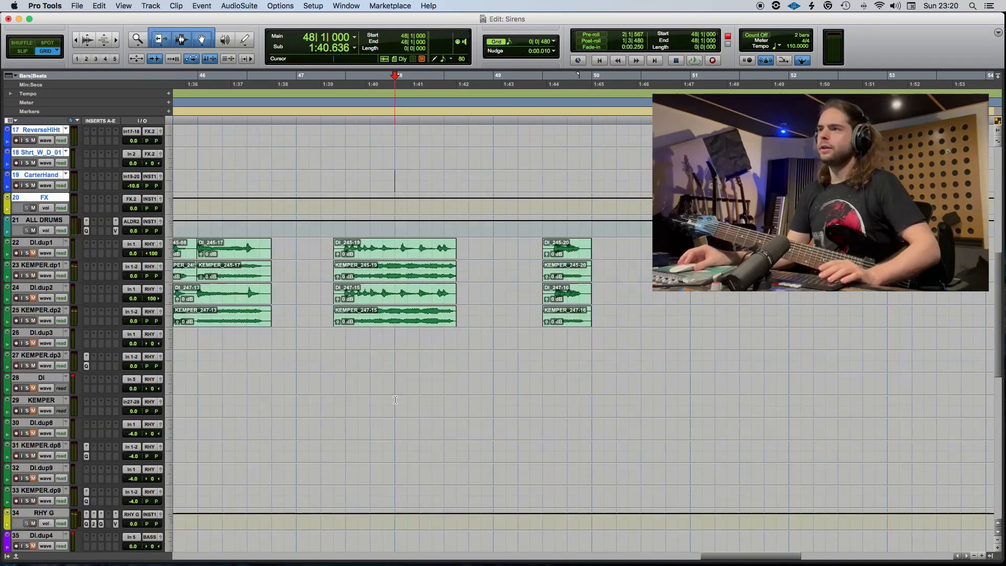
{"action": "scroll", "coordinate": [377, 398], "scroll_direction": "down", "scroll_amount": 4}
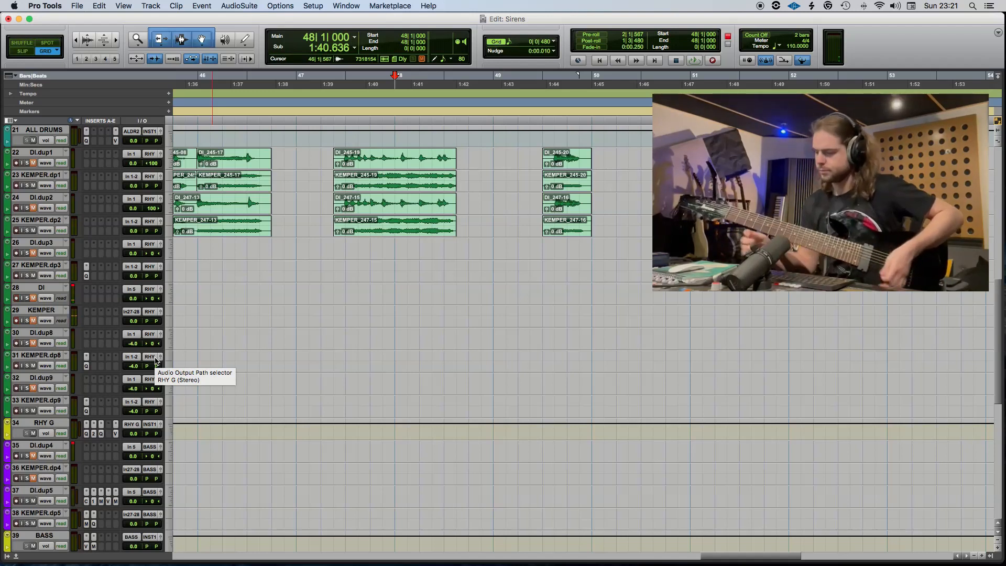
{"action": "key", "text": "space"}
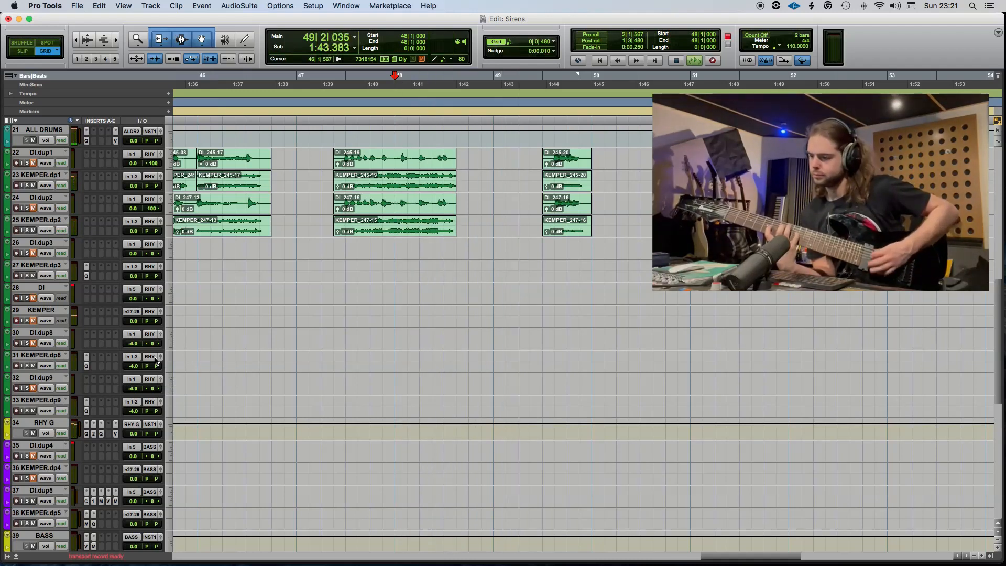
{"action": "key", "text": "space"}
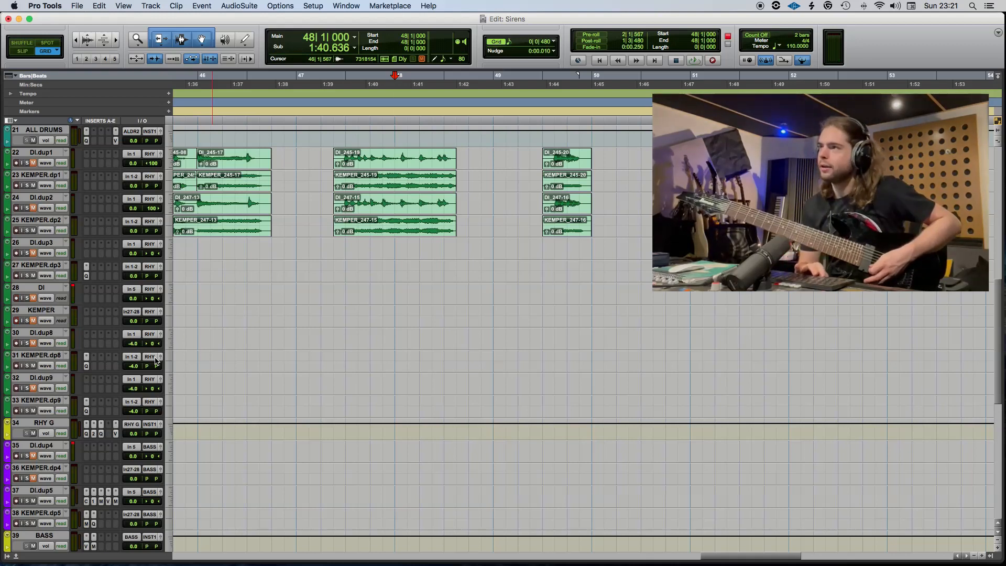
{"action": "key", "text": "space"}
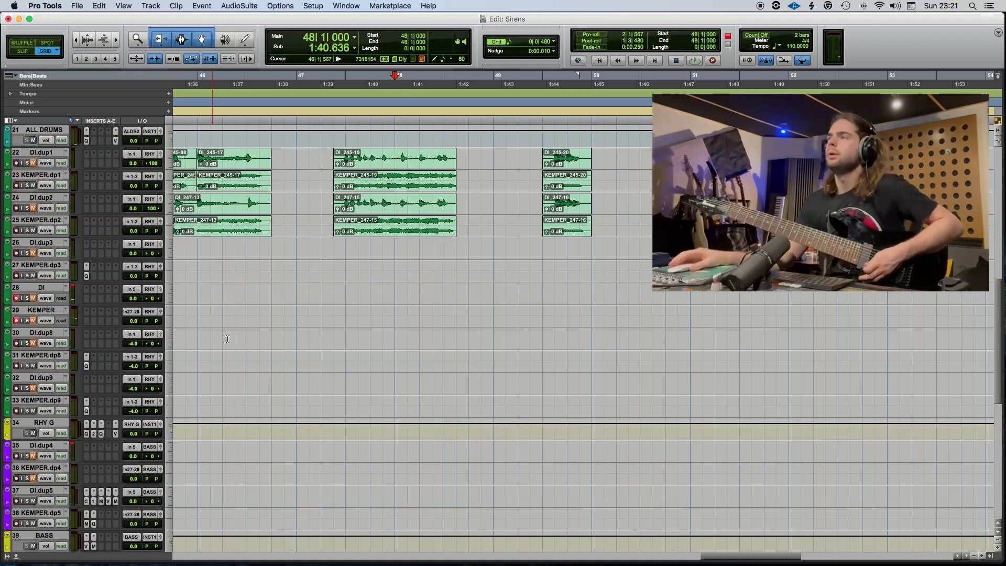
Arm the DI and KEMPER tracks and try to record a filter guitar take from 46|1.
{"action": "scroll", "coordinate": [305, 320], "scroll_direction": "left", "scroll_amount": 5}
{"action": "left_click", "coordinate": [420, 286]}
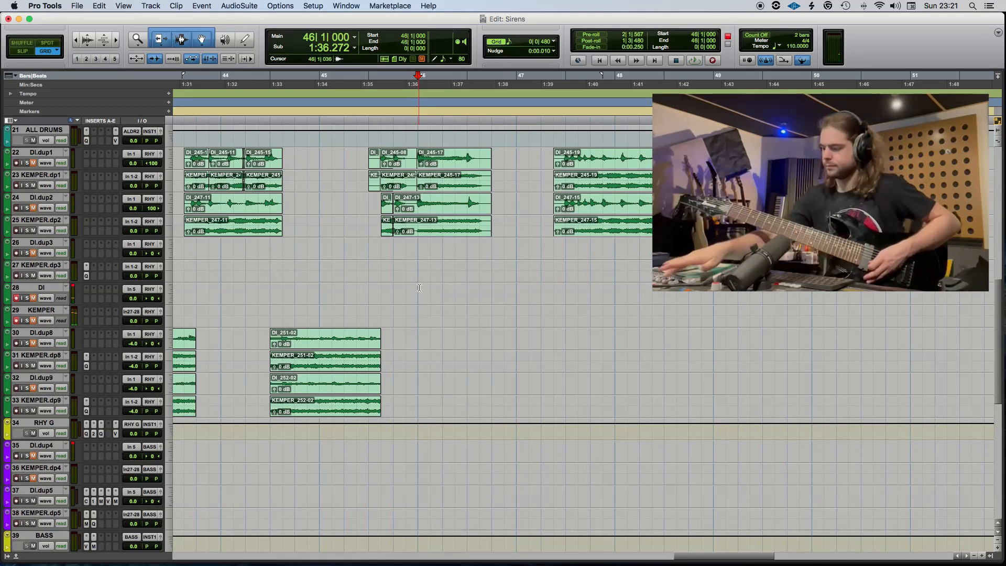
{"action": "key", "text": "super+space"}
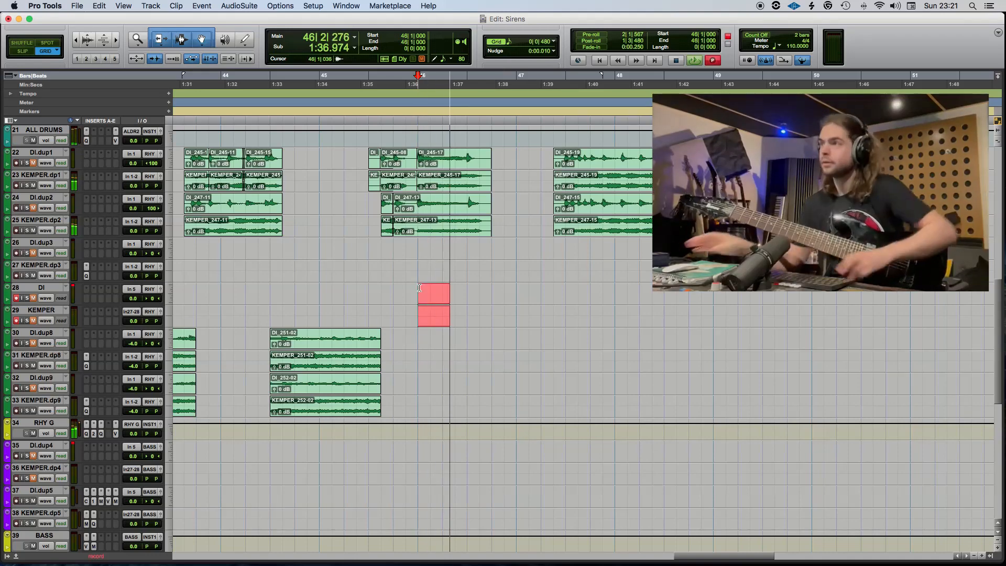
{"action": "key", "text": "space"}
{"action": "key", "text": "space"}
{"action": "scroll", "coordinate": [96, 157], "scroll_direction": "up", "scroll_amount": 3}
{"action": "key", "text": "space"}
{"action": "scroll", "coordinate": [95, 157], "scroll_direction": "up", "scroll_amount": 15}
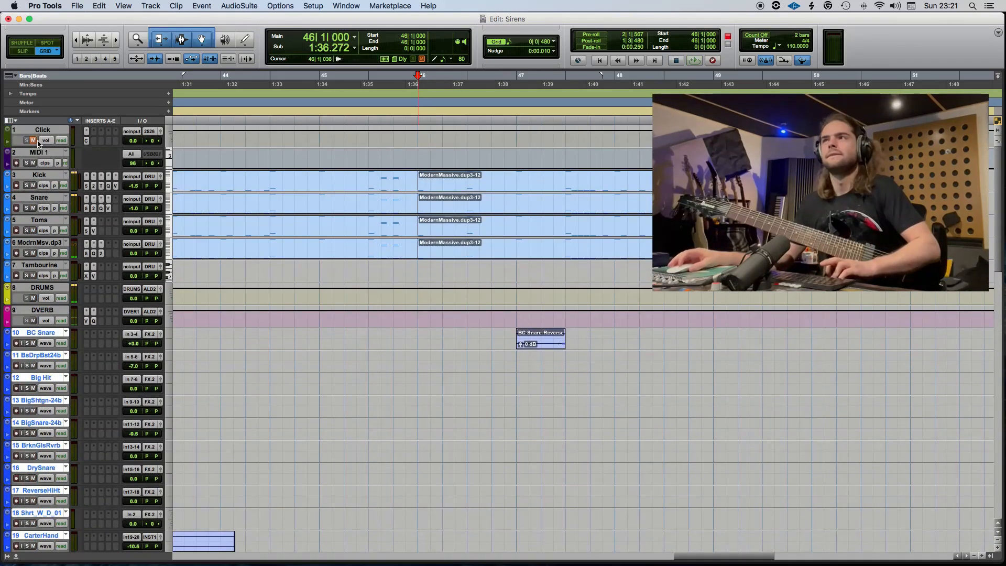
{"action": "scroll", "coordinate": [316, 285], "scroll_direction": "down", "scroll_amount": 15}
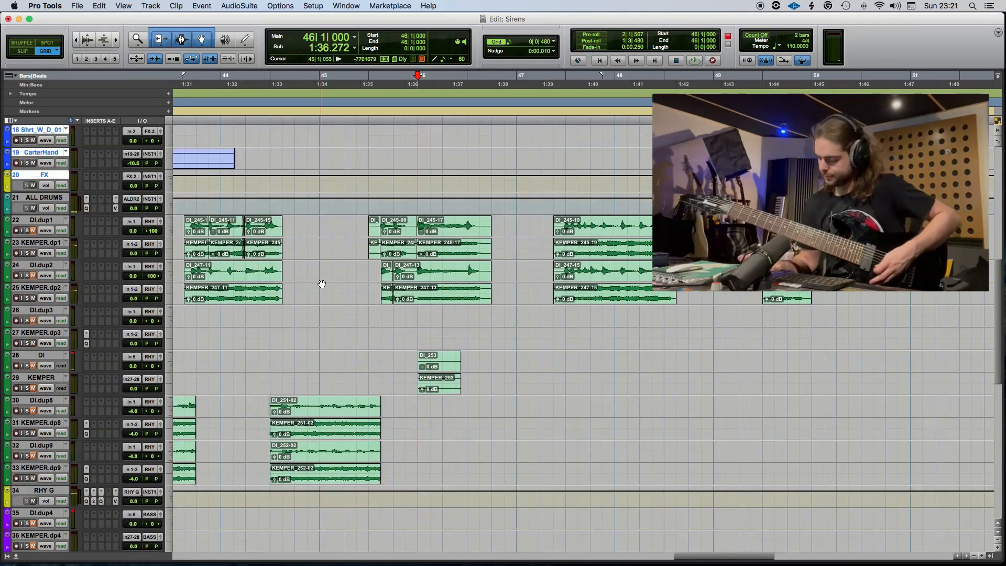
{"action": "key", "text": "super+space"}
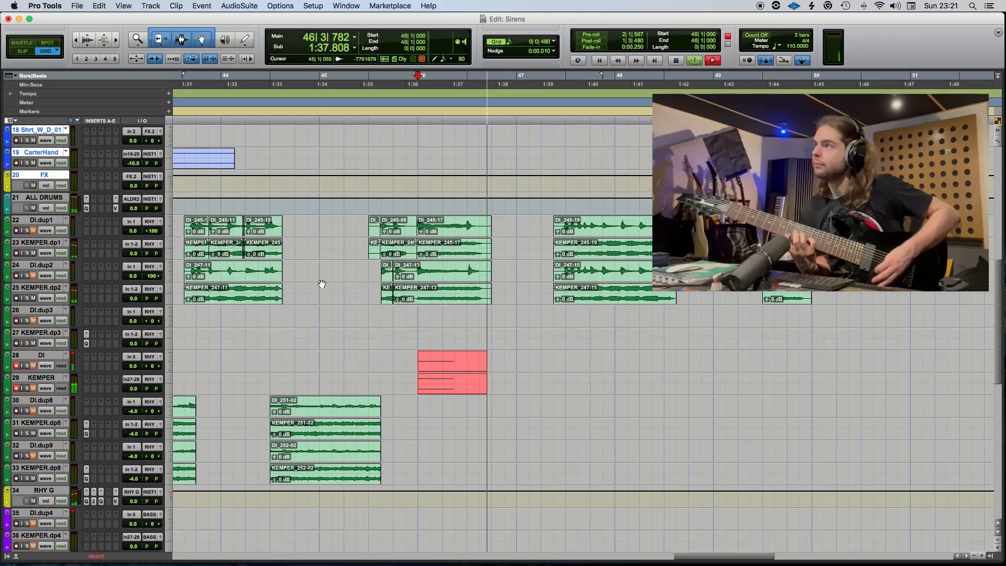
{"action": "key", "text": "space"}
Record a filter guitar take from 46|1 and move its 46|3 to 47|3 portion onto DI.dup8 and KEMPER.dp8.
{"action": "key", "text": "super+space"}
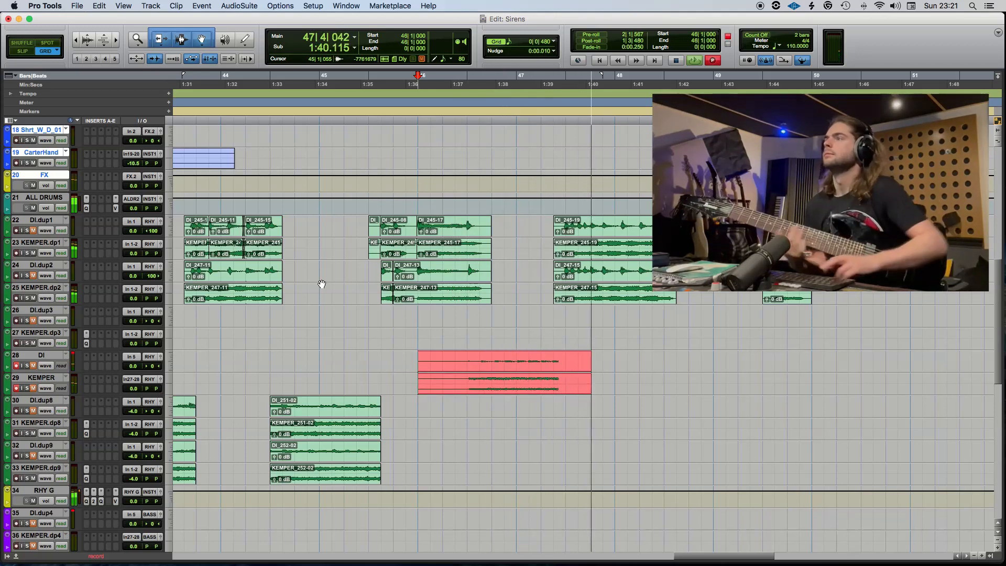
{"action": "key", "text": "space"}
{"action": "left_click_drag", "start_coordinate": [561, 356], "coordinate": [429, 411]}
{"action": "key", "text": "super+e"}
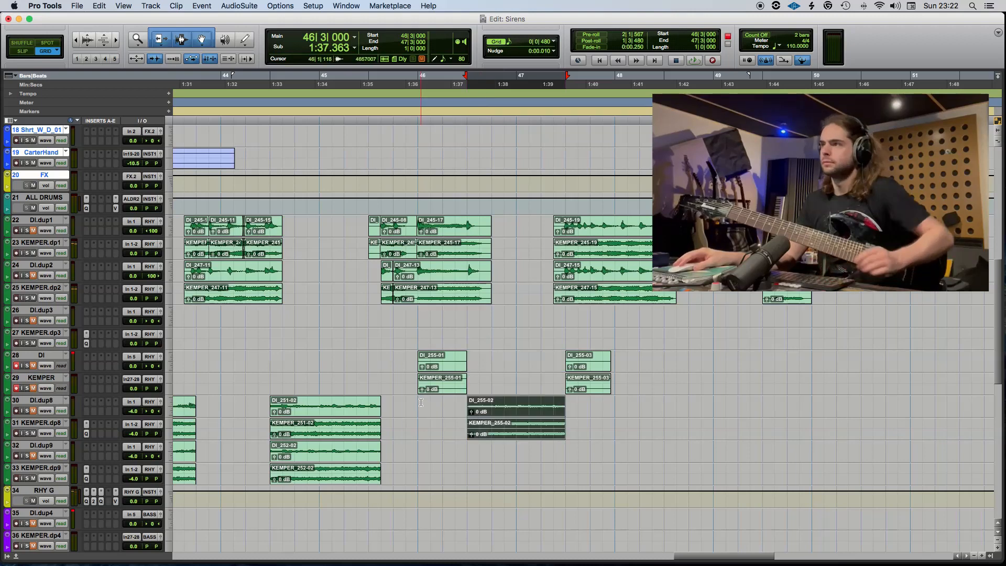
Record the double from 46|1 and move its 46|3 to 47|3 portion onto DI.dup9 and KEMPER.dp9.
{"action": "left_click", "coordinate": [420, 401]}
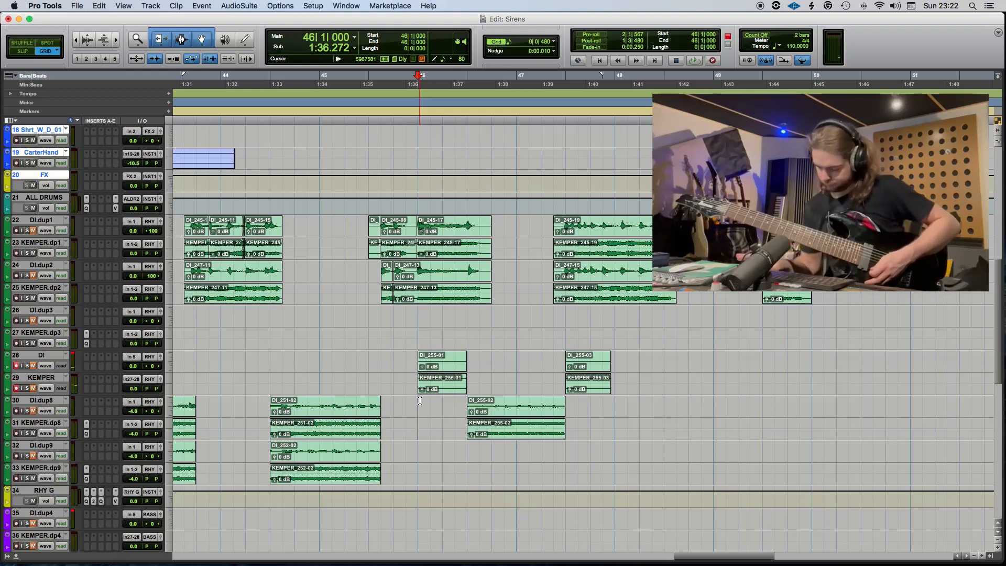
{"action": "key", "text": "super+space"}
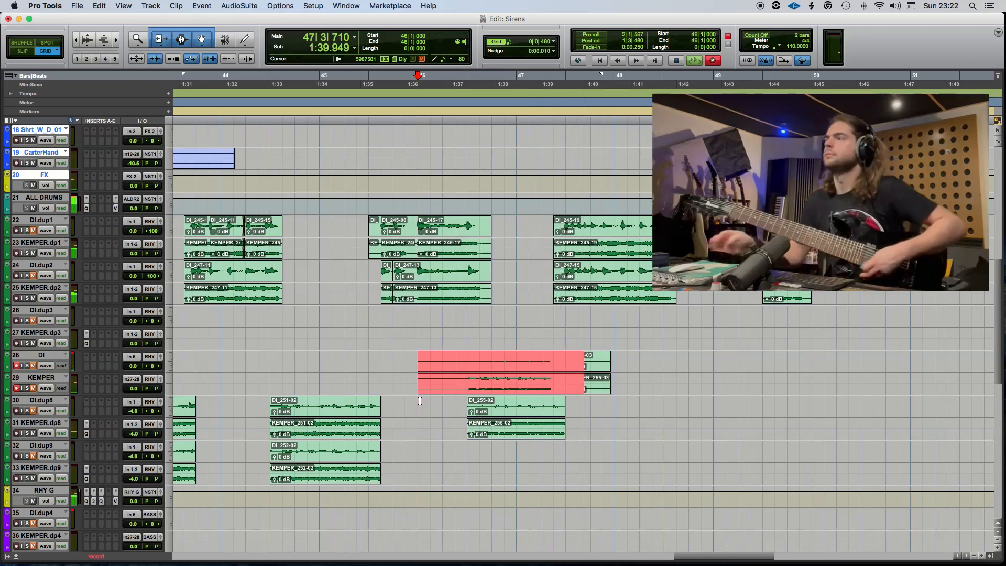
{"action": "key", "text": "space"}
{"action": "left_click", "coordinate": [570, 370], "text": "shift"}
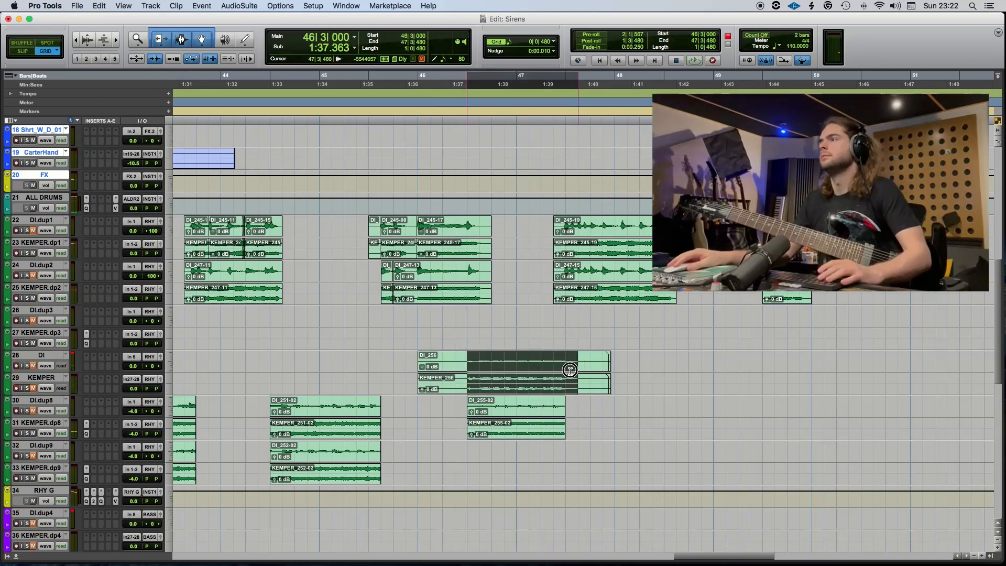
{"action": "left_click_drag", "start_coordinate": [533, 369], "coordinate": [521, 449]}
{"action": "left_click", "coordinate": [442, 449]}
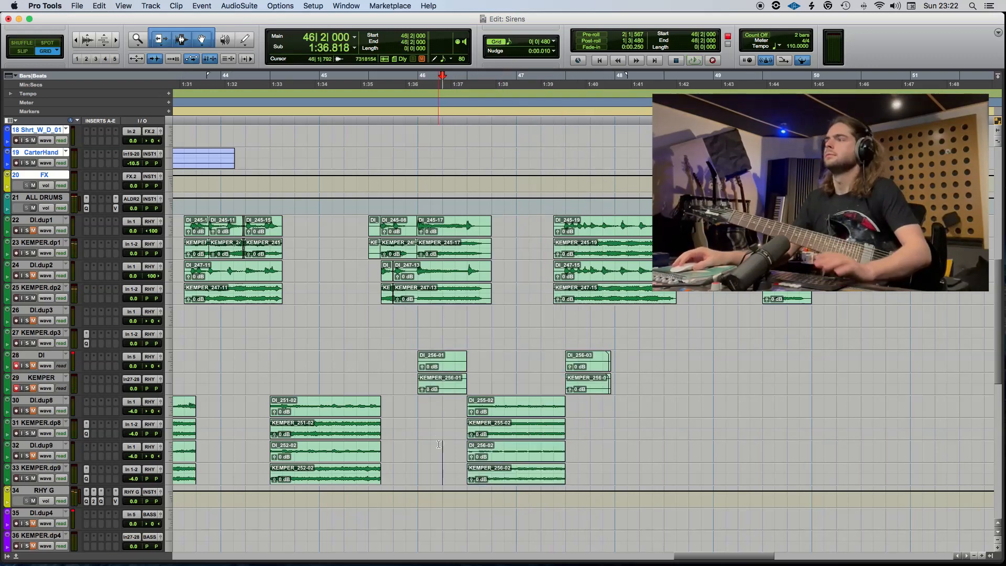
Delete the leftover clips on the DI and KEMPER tracks and play back the doubled part from 45|3|480.
{"action": "key", "text": "space"}
{"action": "left_click_drag", "start_coordinate": [381, 375], "coordinate": [685, 362]}
{"action": "key", "text": "Delete"}
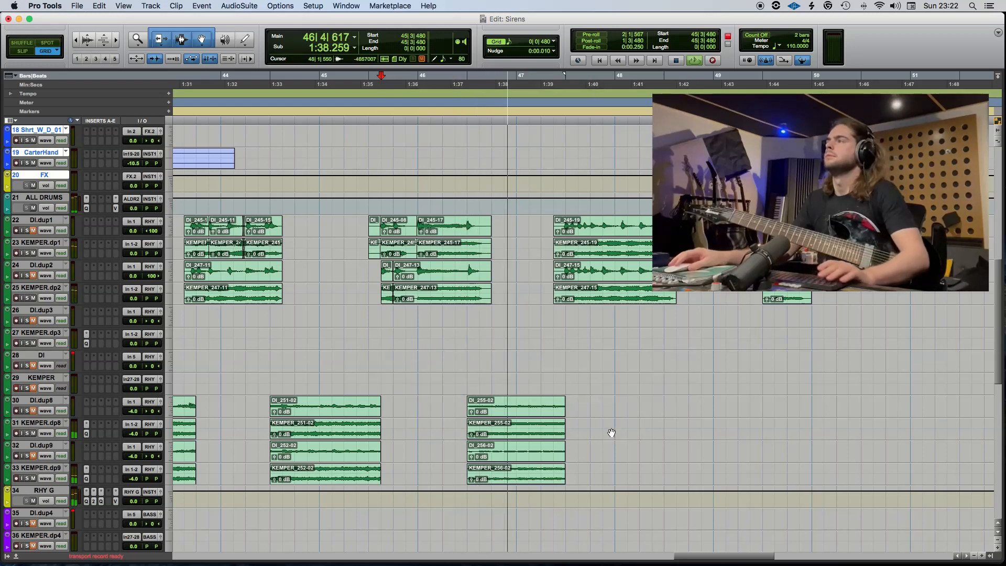
Delete the doubled filter guitar clips at 46|3 from the DI.dup8 through KEMPER.dp9 tracks.
{"action": "key", "text": "space"}
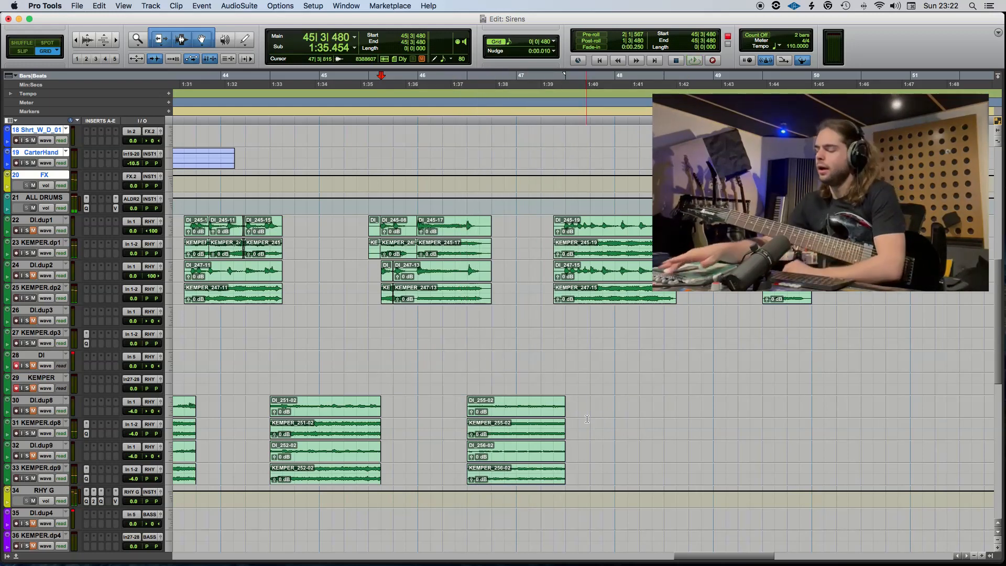
{"action": "left_click_drag", "start_coordinate": [579, 405], "coordinate": [456, 471]}
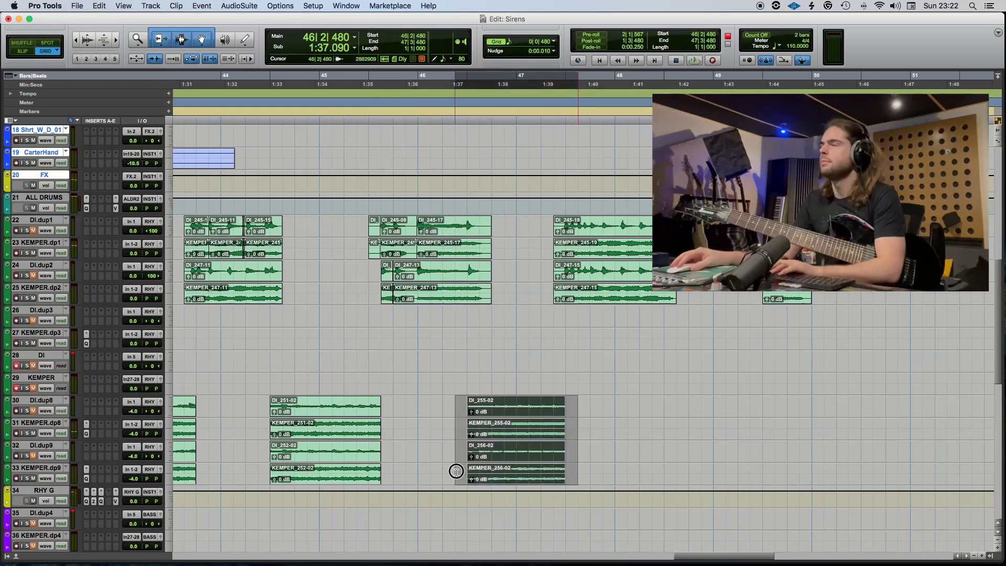
{"action": "key", "text": "Delete"}
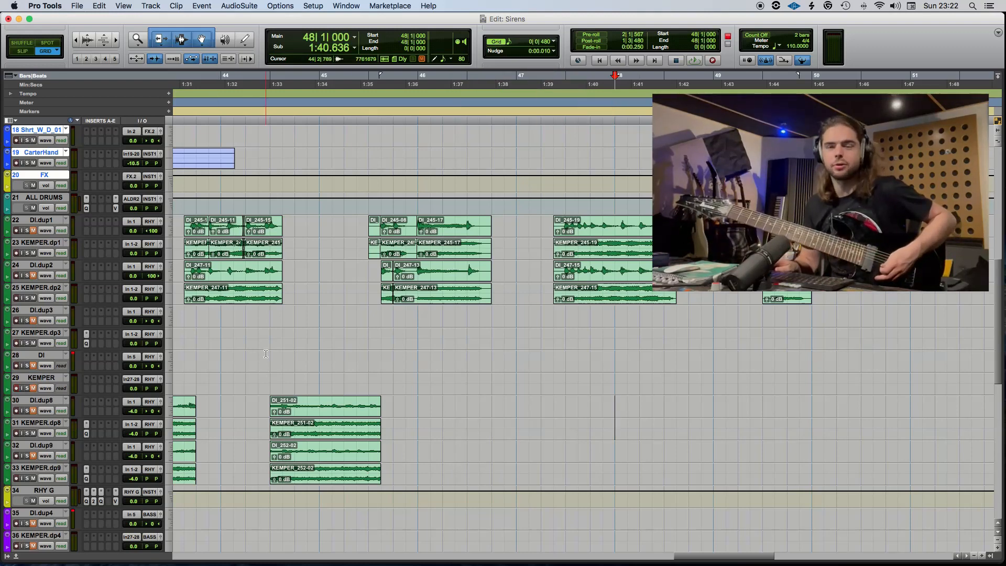
{"action": "key", "text": "super+space"}
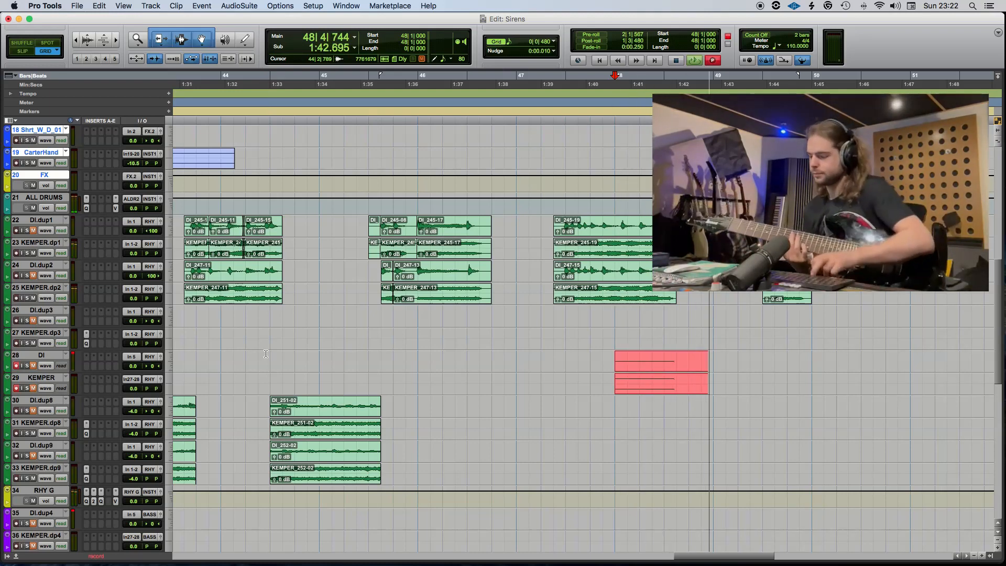
{"action": "key", "text": "space"}
{"action": "key", "text": "super+space"}
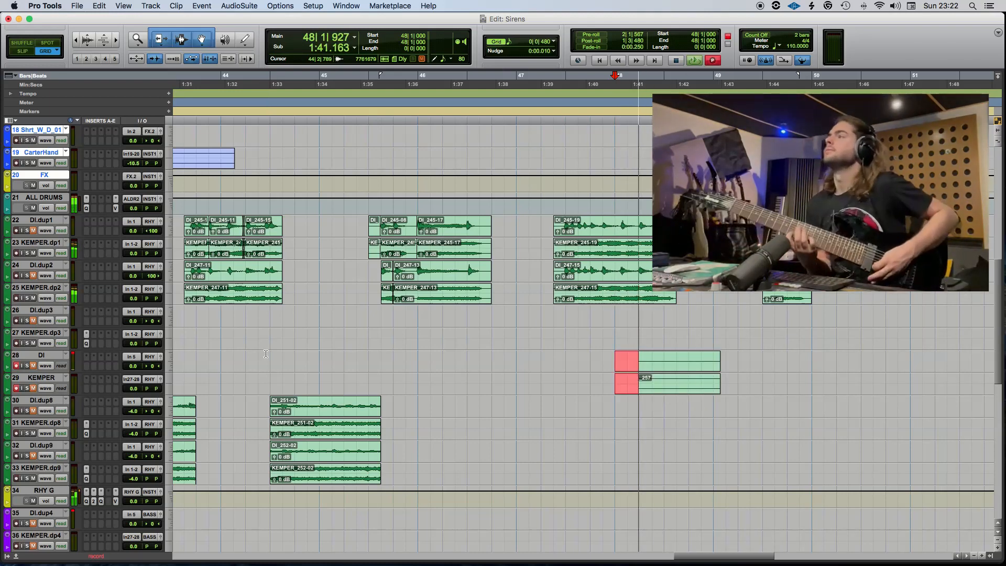
{"action": "key", "text": "space"}
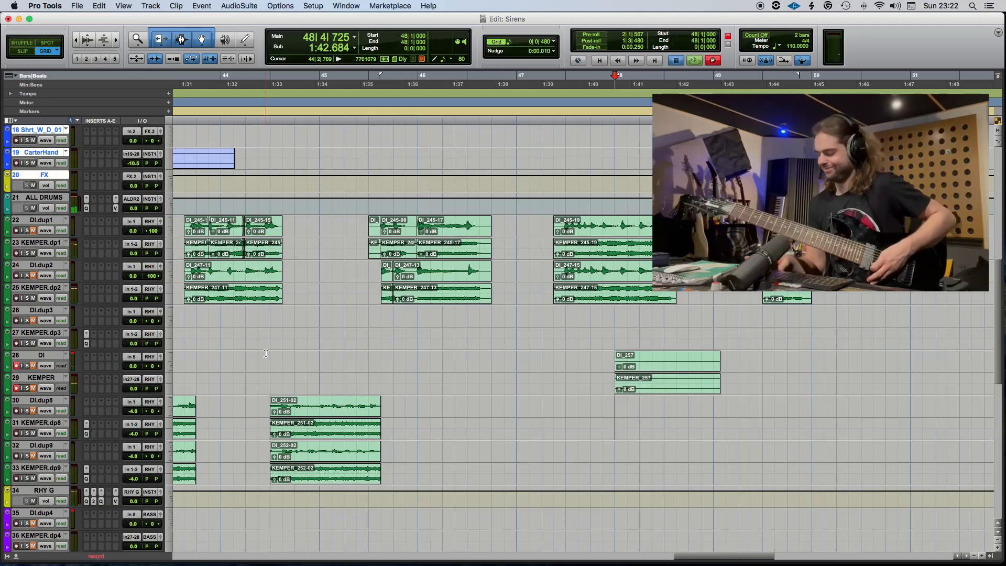
Record a filter guitar take from 48|1 and move its 48|3 to 49|3|480 portion onto DI.dup8 and KEMPER.dp8.
{"action": "key", "text": "super+space"}
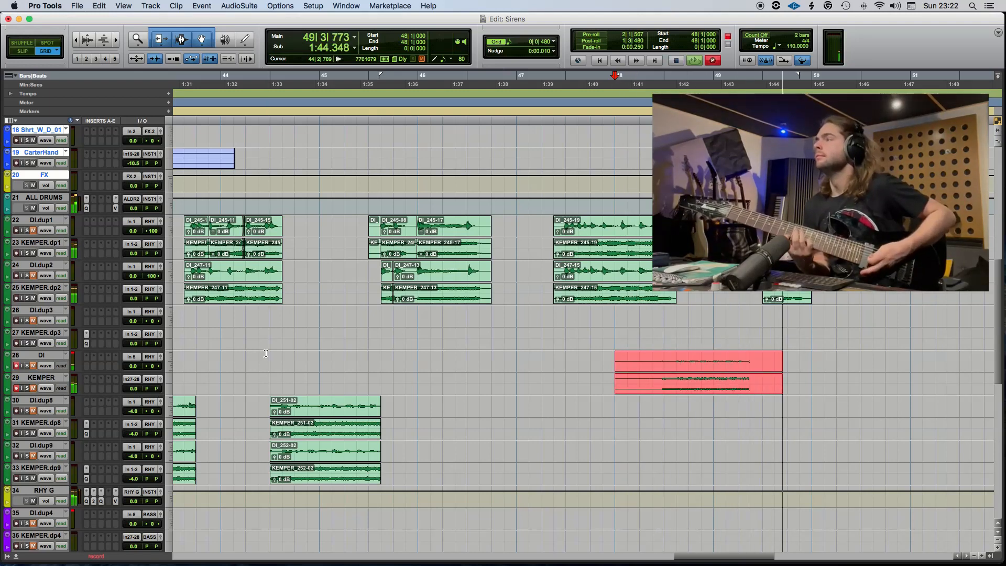
{"action": "key", "text": "space"}
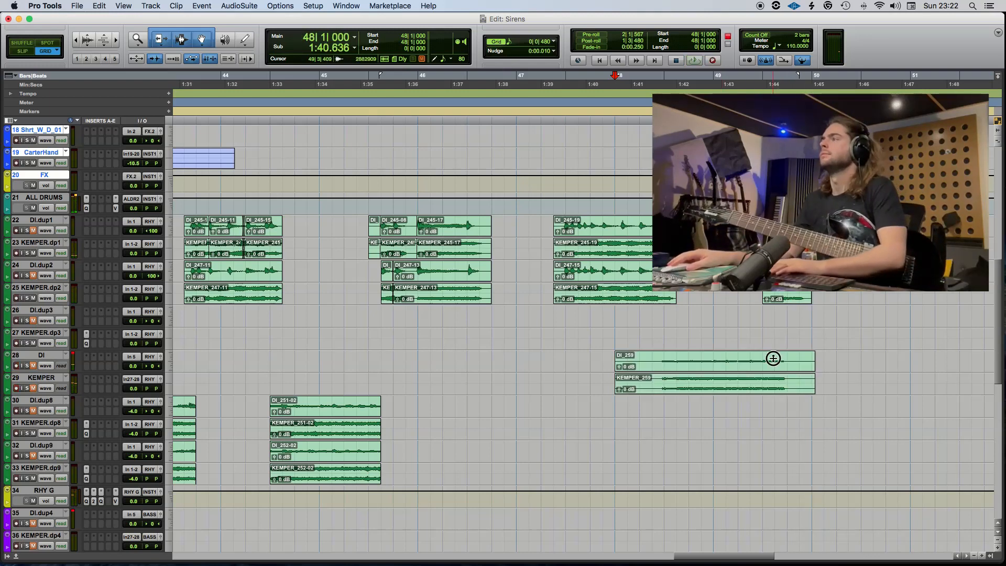
{"action": "left_click_drag", "start_coordinate": [774, 359], "coordinate": [885, 369]}
{"action": "key", "text": "Delete"}
{"action": "left_click_drag", "start_coordinate": [663, 358], "coordinate": [774, 398]}
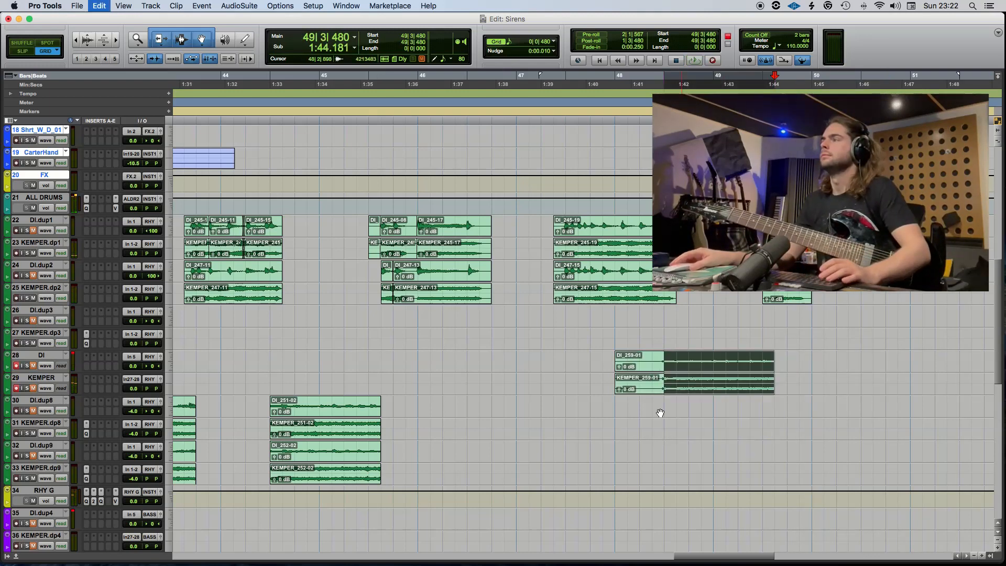
{"action": "left_click_drag", "start_coordinate": [661, 413], "coordinate": [611, 400]}
Record the double from 48|1, move its 48|3 to 49|3|480 portion onto DI.dup9 and KEMPER.dp9, and delete the leftover clips.
{"action": "left_click", "coordinate": [612, 402]}
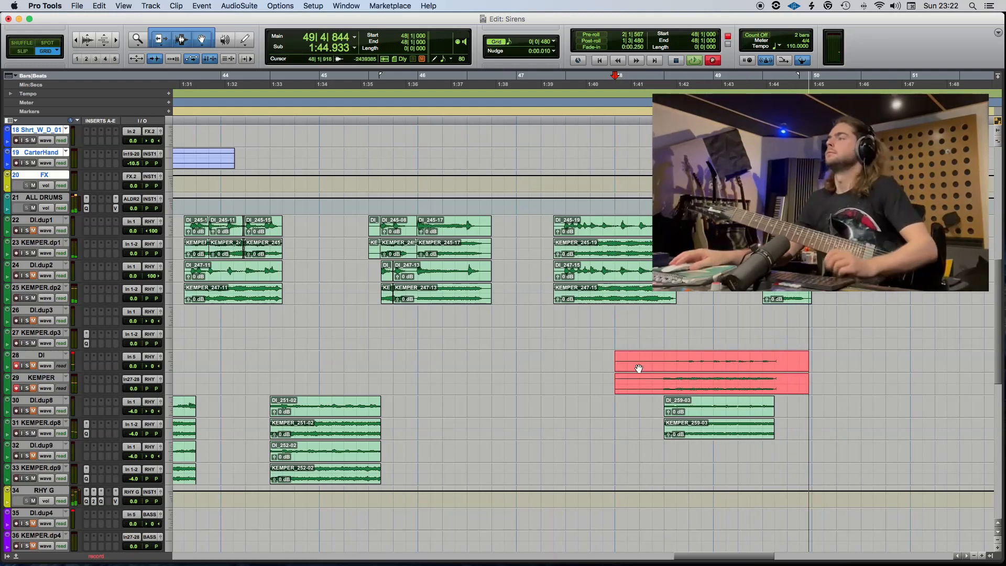
{"action": "key", "text": "space"}
{"action": "left_click_drag", "start_coordinate": [682, 370], "coordinate": [680, 459]}
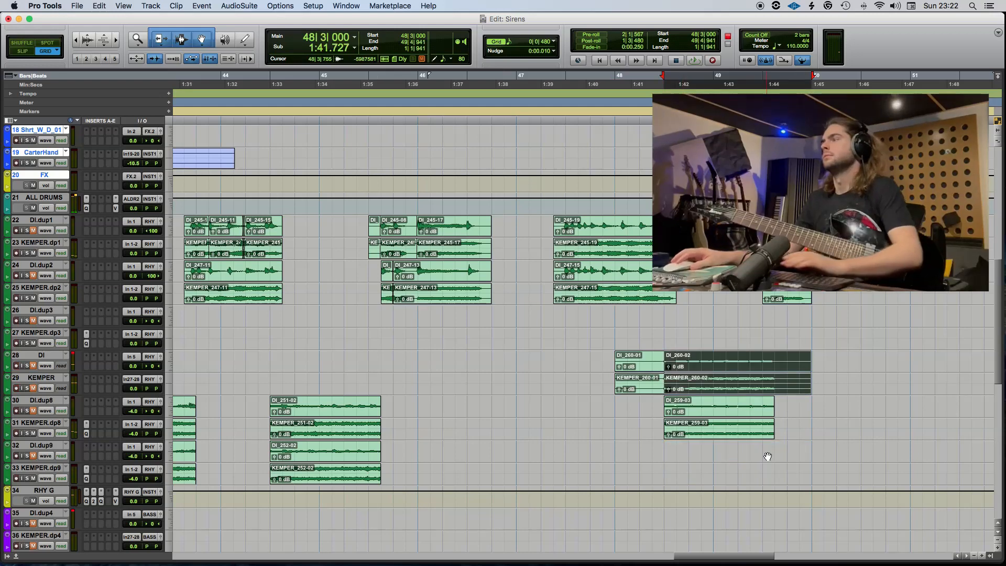
{"action": "left_click", "coordinate": [649, 391]}
{"action": "key", "text": "Delete"}
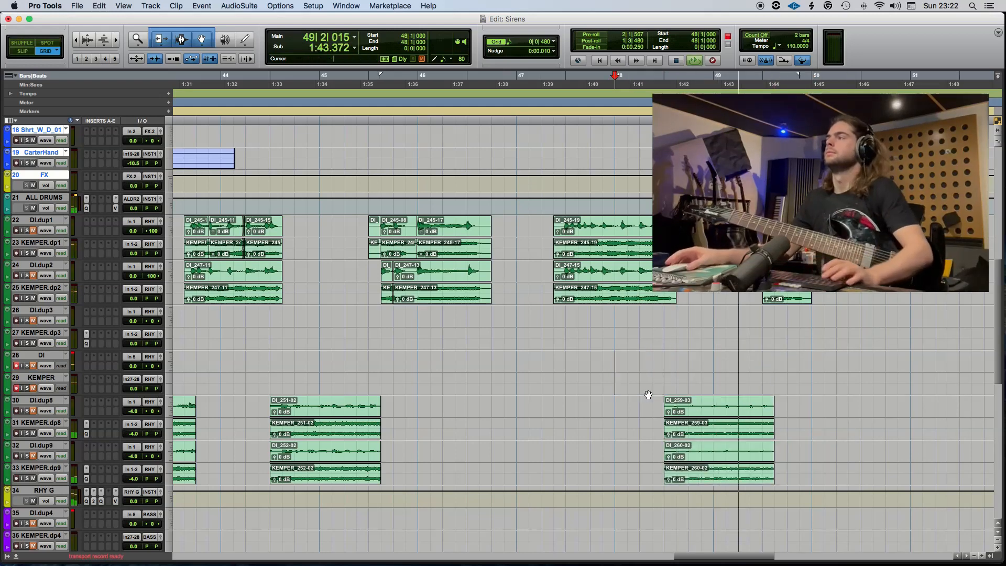
Play back the arrangement from 33|1 and from 38|2 into B1, reviewing the drum, effect, guitar and bass tracks.
{"action": "key", "text": "super+bracketleft"}
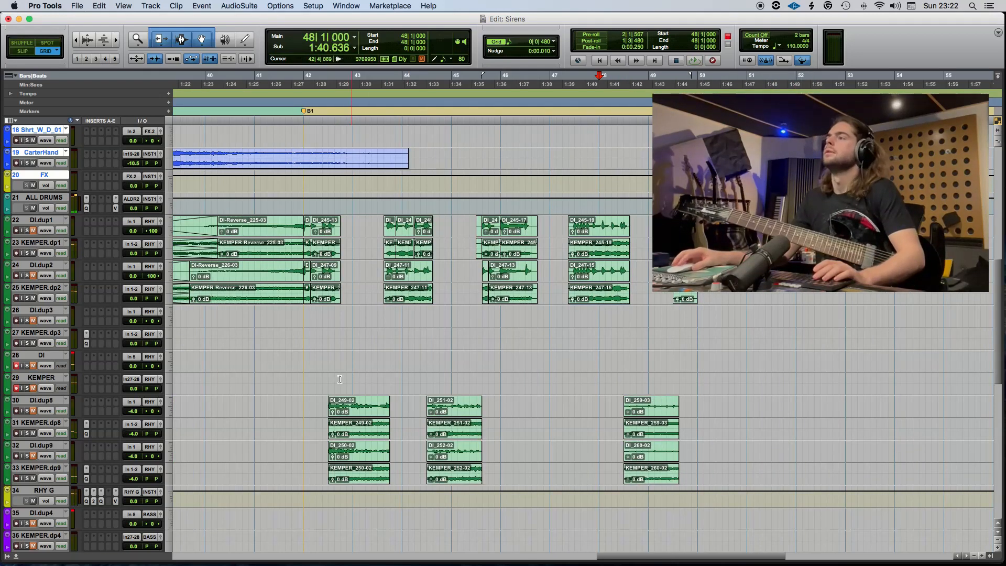
{"action": "left_click", "coordinate": [306, 379]}
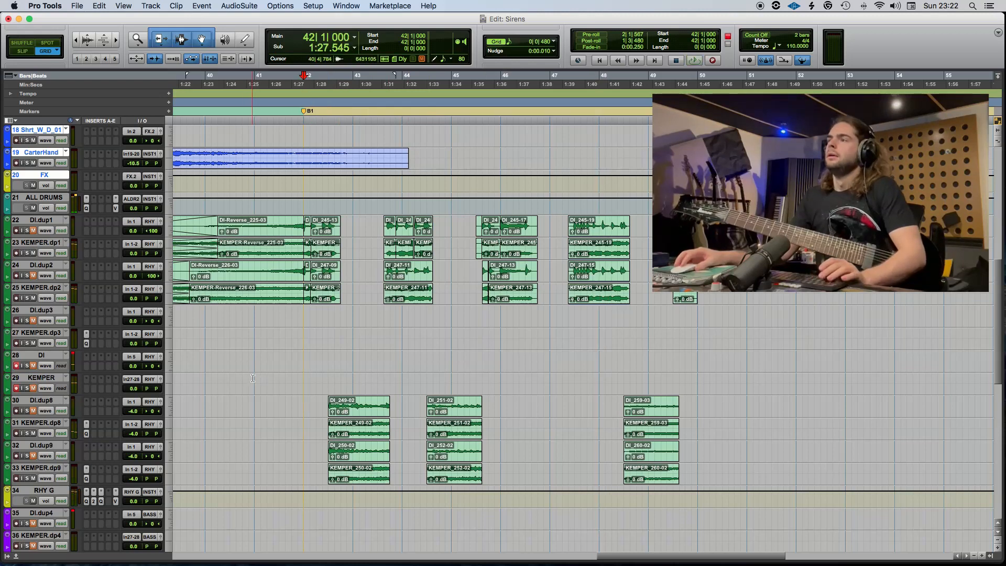
{"action": "key", "text": "super+bracketleft"}
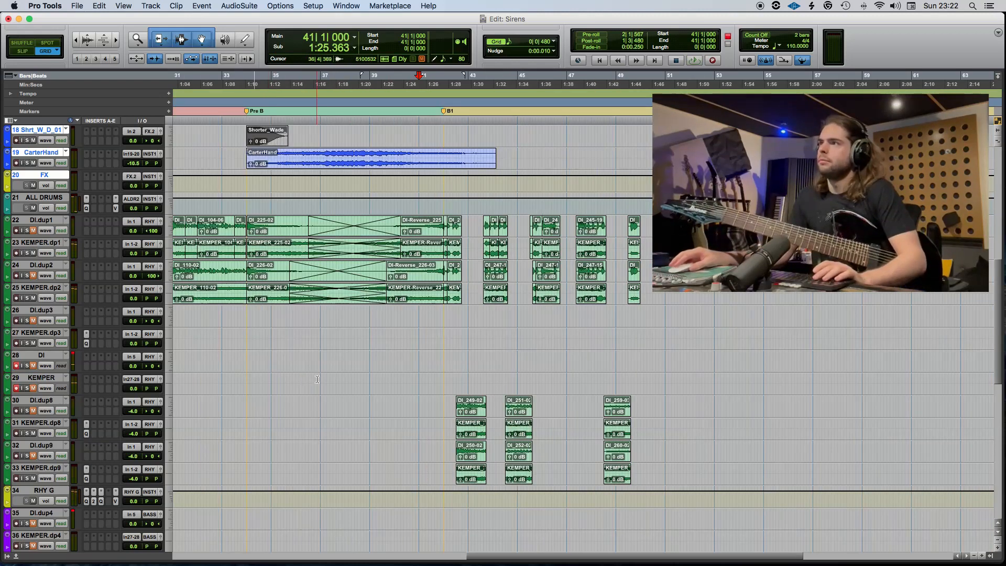
{"action": "scroll", "coordinate": [417, 381], "scroll_direction": "left", "scroll_amount": 3}
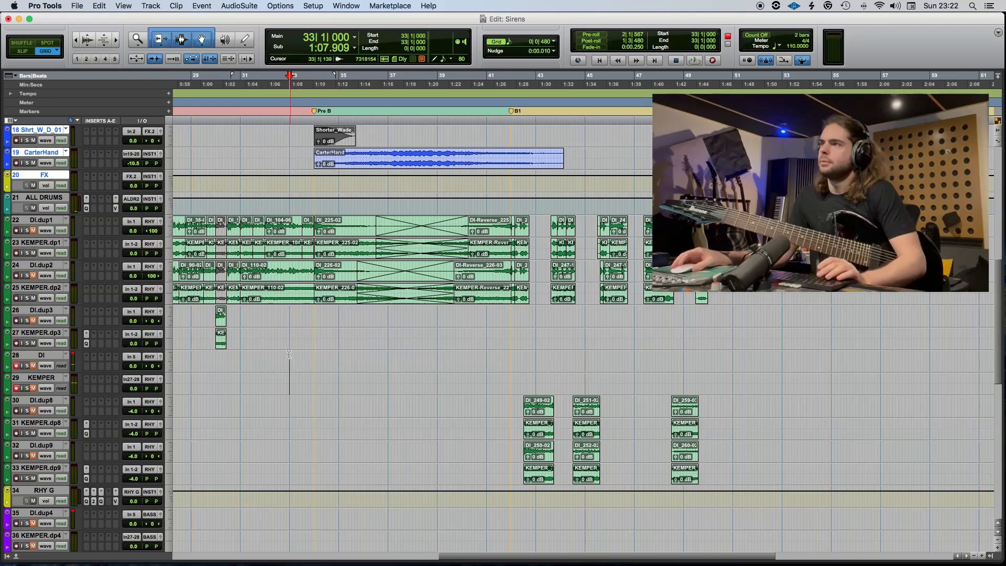
{"action": "key", "text": "space"}
{"action": "scroll", "coordinate": [38, 144], "scroll_direction": "up", "scroll_amount": 10}
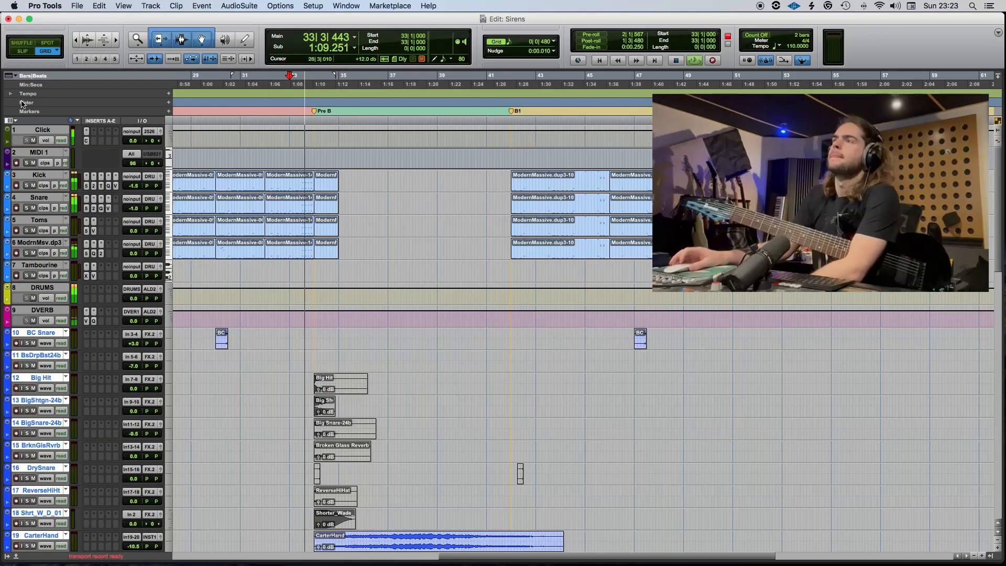
{"action": "scroll", "coordinate": [335, 258], "scroll_direction": "down", "scroll_amount": 5}
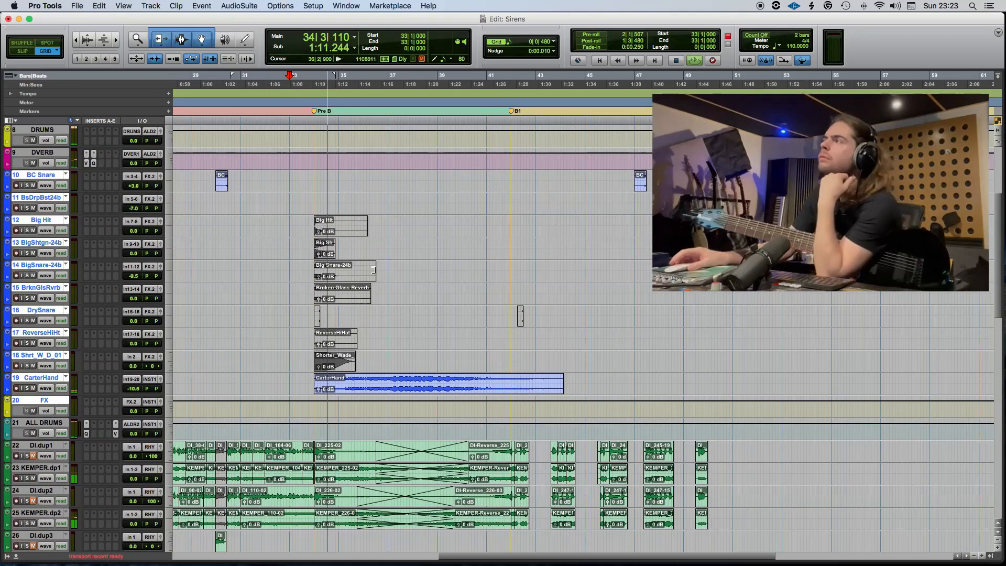
{"action": "scroll", "coordinate": [374, 270], "scroll_direction": "down", "scroll_amount": 10}
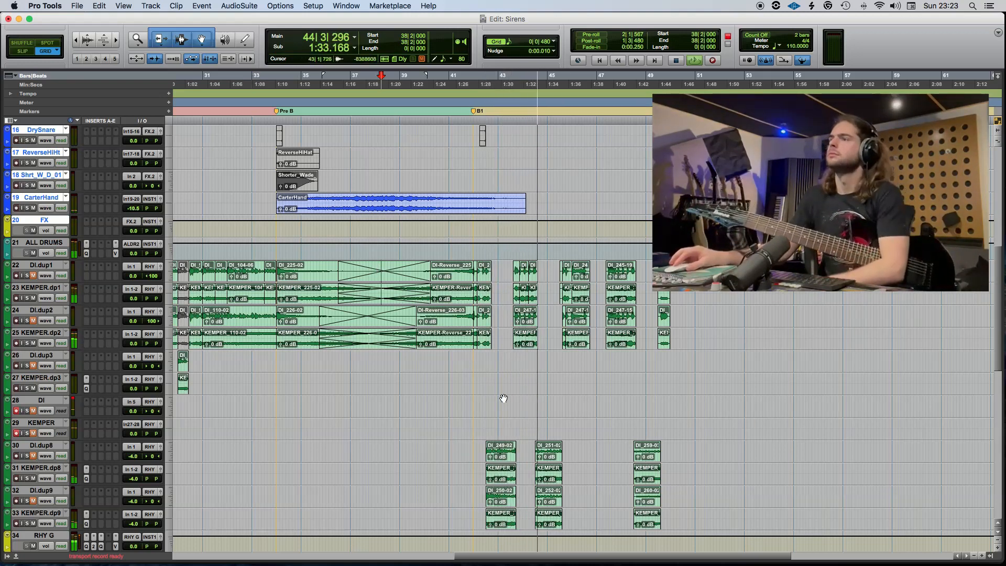
{"action": "scroll", "coordinate": [501, 400], "scroll_direction": "down", "scroll_amount": 5}
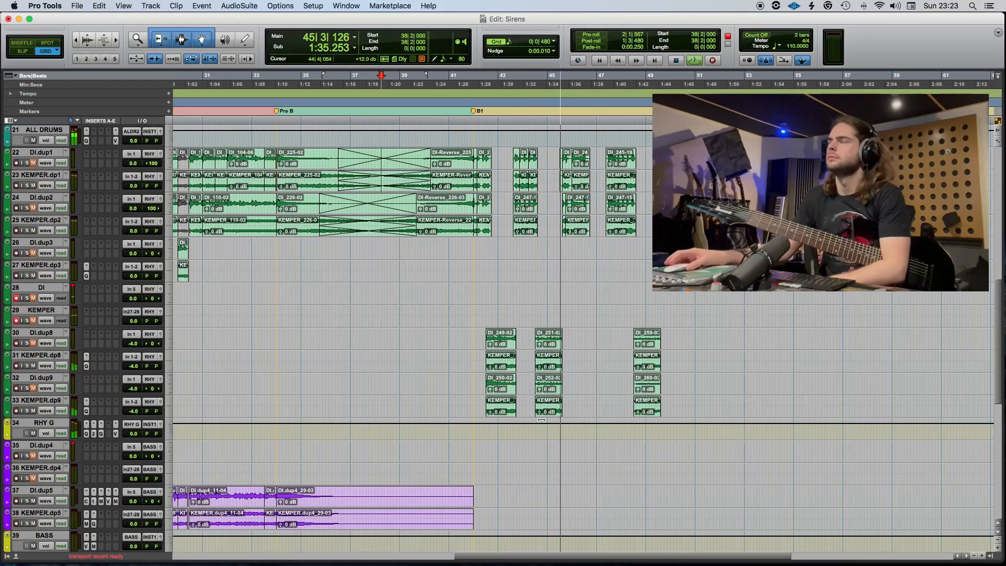
{"action": "scroll", "coordinate": [509, 401], "scroll_direction": "right", "scroll_amount": 2}
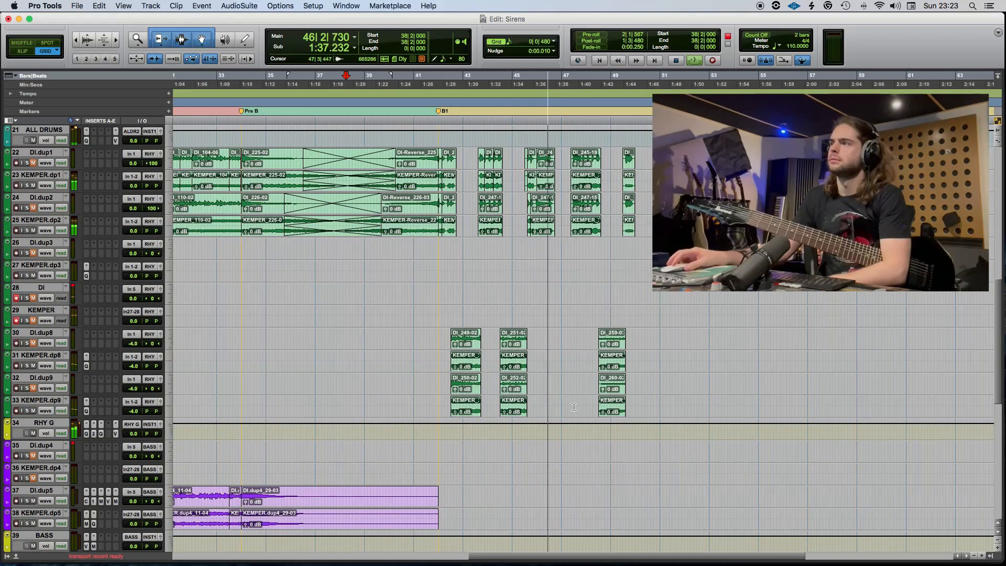
Mute the doubled filter guitar clips at 44|3 on DI.dup8 through KEMPER.dp9 and play back from 41|4|480.
{"action": "left_click", "coordinate": [471, 393]}
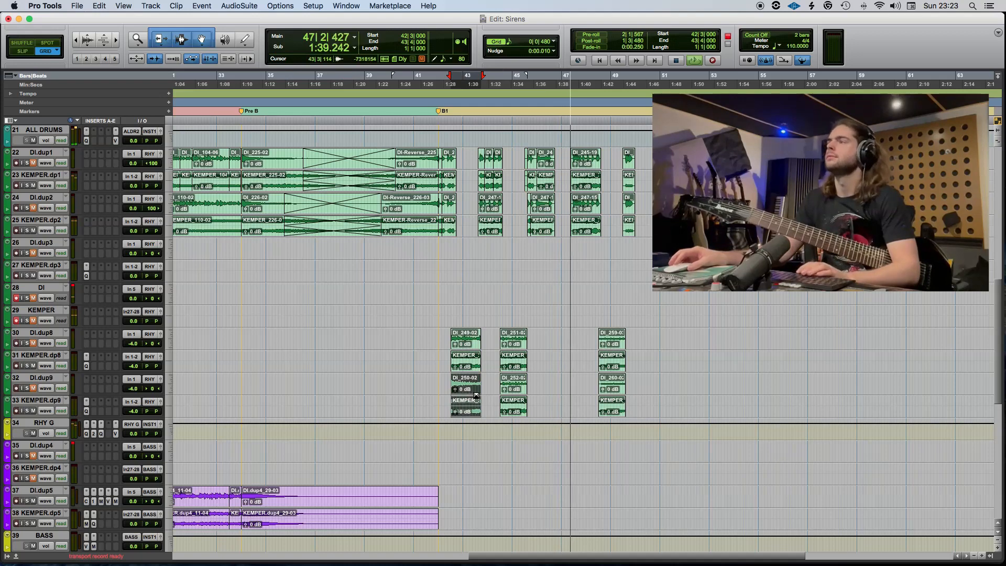
{"action": "left_click", "coordinate": [516, 391]}
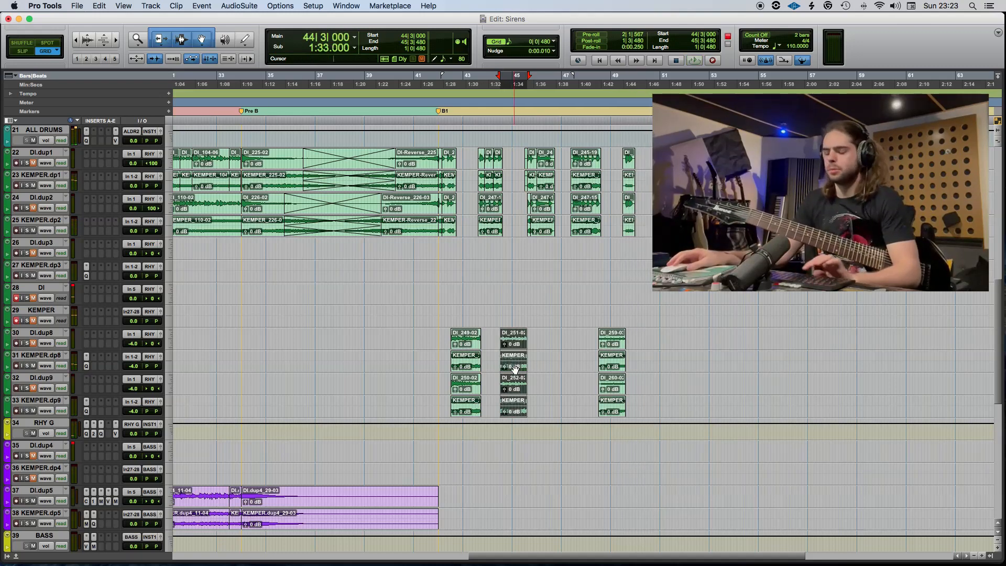
{"action": "left_click", "coordinate": [436, 298]}
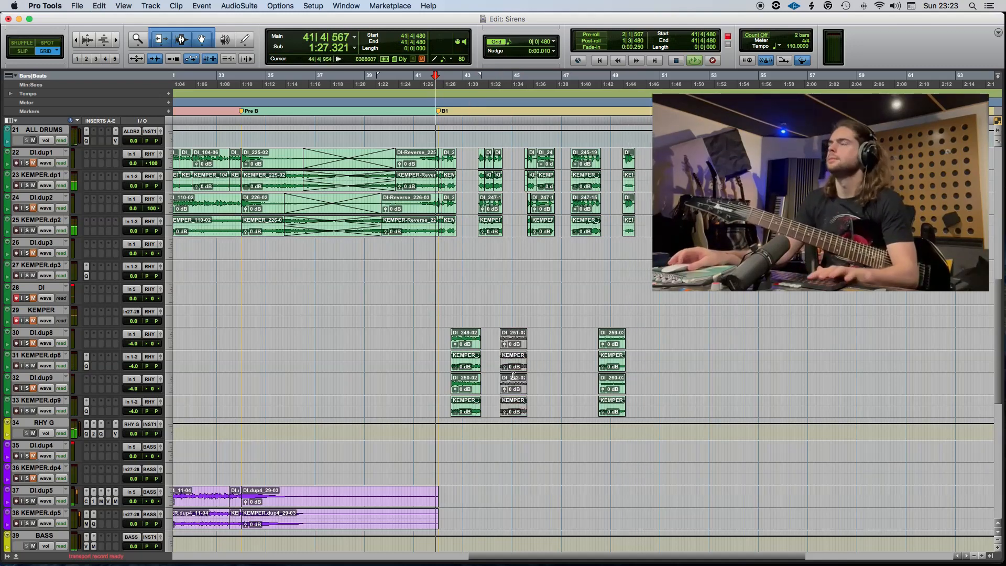
{"action": "key", "text": "super+bracketright"}
{"action": "key", "text": "super+bracketright"}
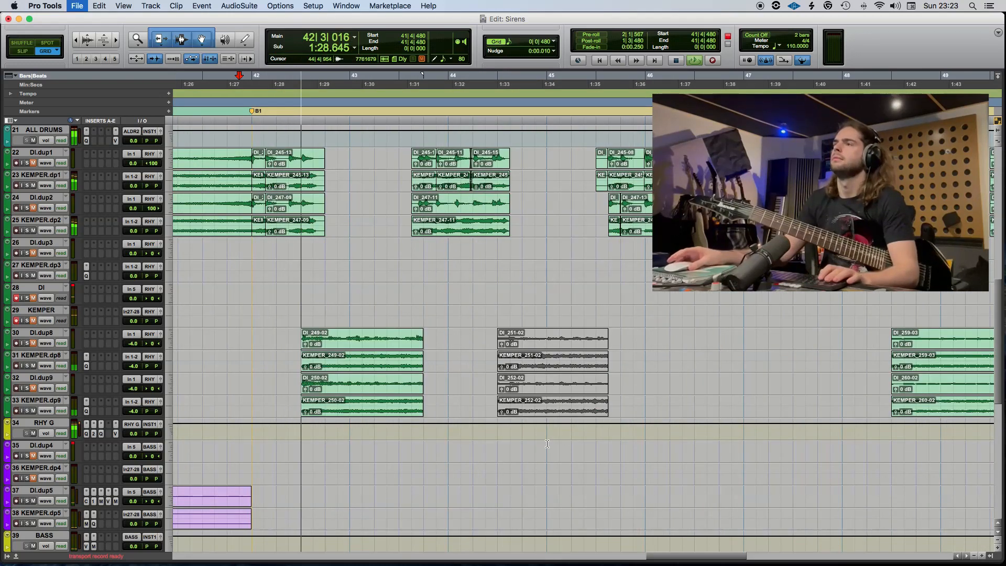
Move the muted filter guitar clips on DI.dup8 through KEMPER.dp9 from 44|3 to 46|1.
{"action": "left_click", "coordinate": [547, 352]}
{"action": "left_click", "coordinate": [542, 392], "text": "shift"}
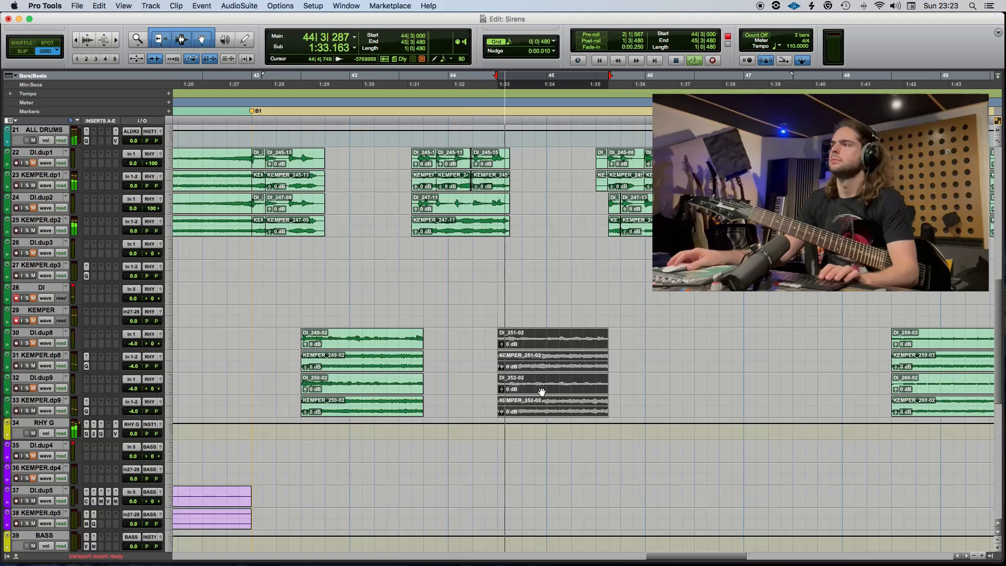
{"action": "left_click_drag", "start_coordinate": [541, 391], "coordinate": [690, 385]}
Move the 42|3 clips on DI.dup8 and KEMPER.dp8 to 44|3, and mute the 42|3 clips on DI.dup9 and KEMPER.dp9.
{"action": "left_click", "coordinate": [378, 353]}
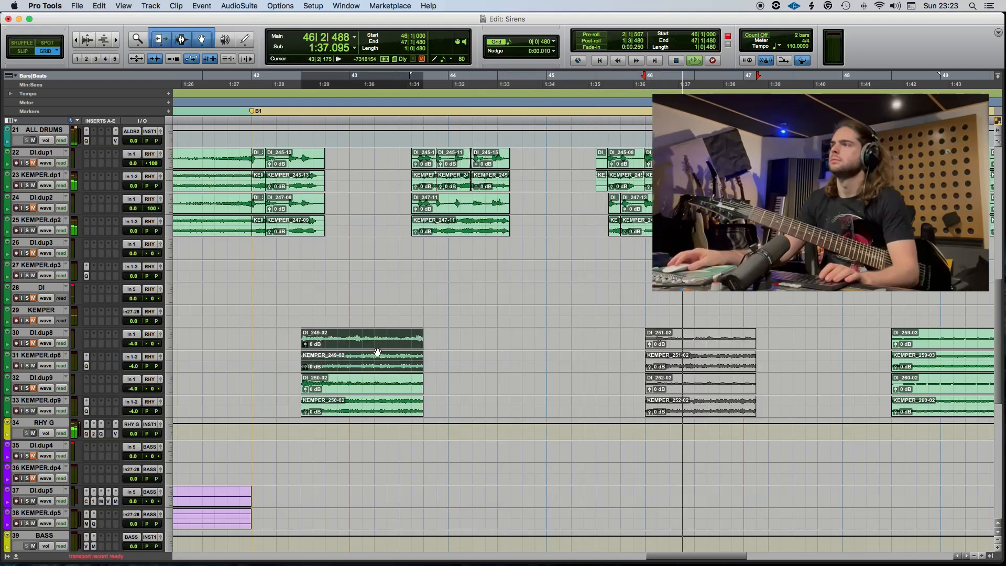
{"action": "left_click_drag", "start_coordinate": [364, 349], "coordinate": [516, 354]}
{"action": "left_click", "coordinate": [354, 386]}
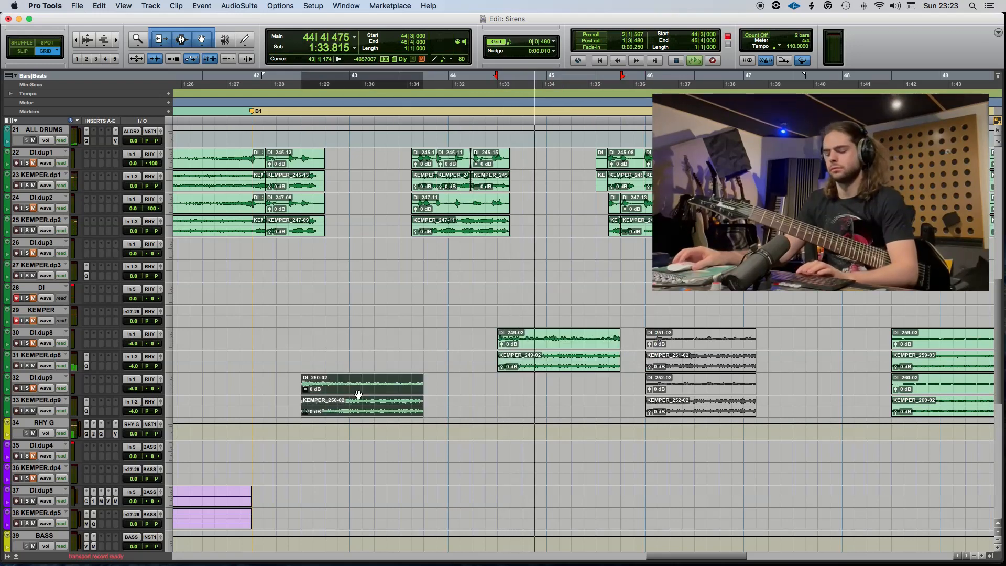
{"action": "left_click", "coordinate": [203, 359]}
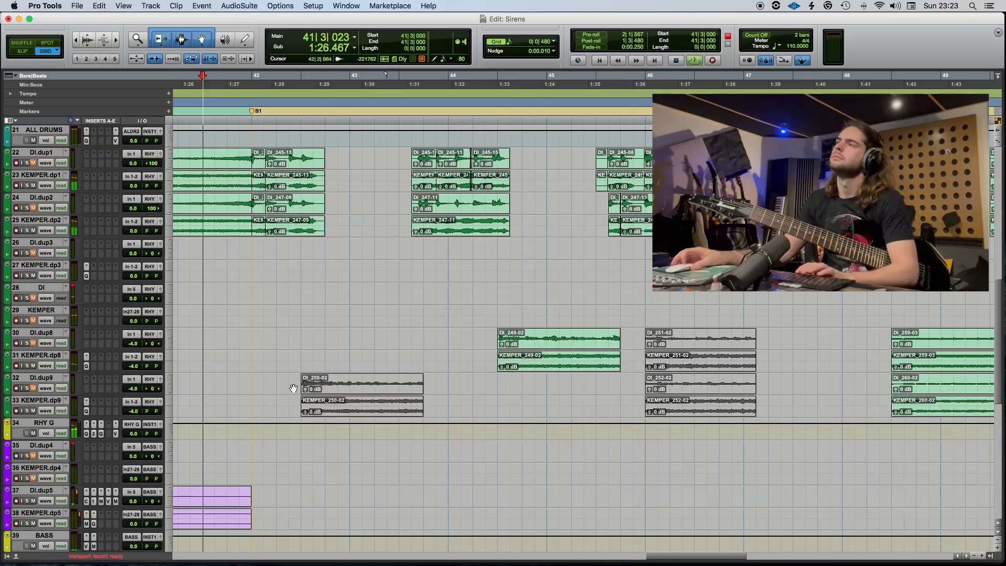
Delete the DrySnare clip at 42|2.
{"action": "scroll", "coordinate": [293, 388], "scroll_direction": "up", "scroll_amount": 10}
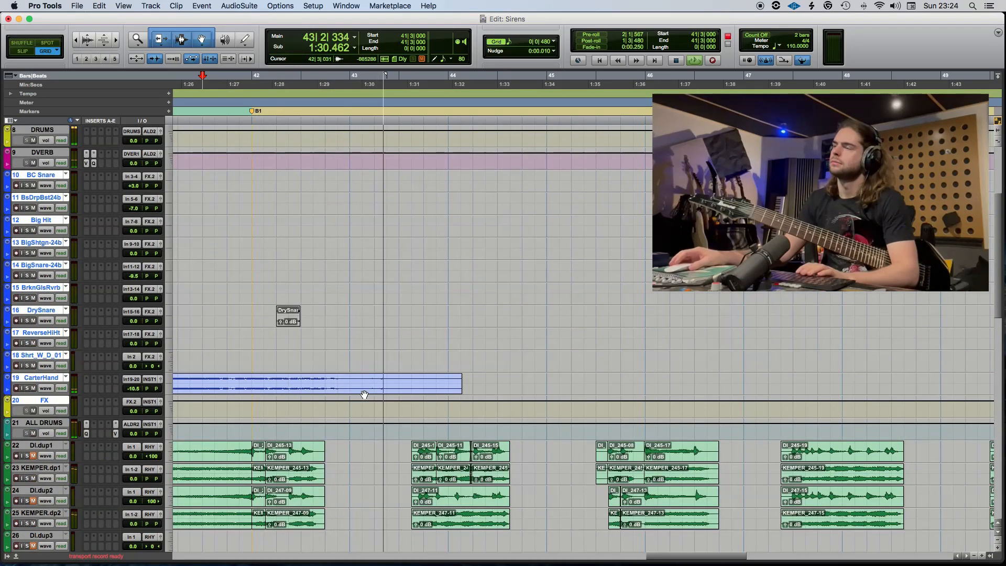
{"action": "scroll", "coordinate": [367, 389], "scroll_direction": "left", "scroll_amount": 5}
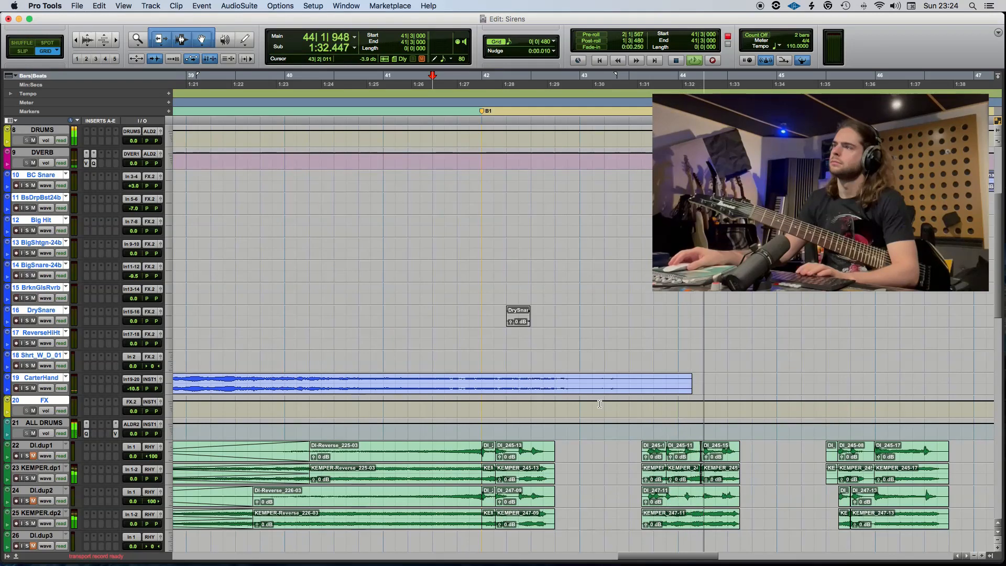
{"action": "left_click", "coordinate": [387, 382]}
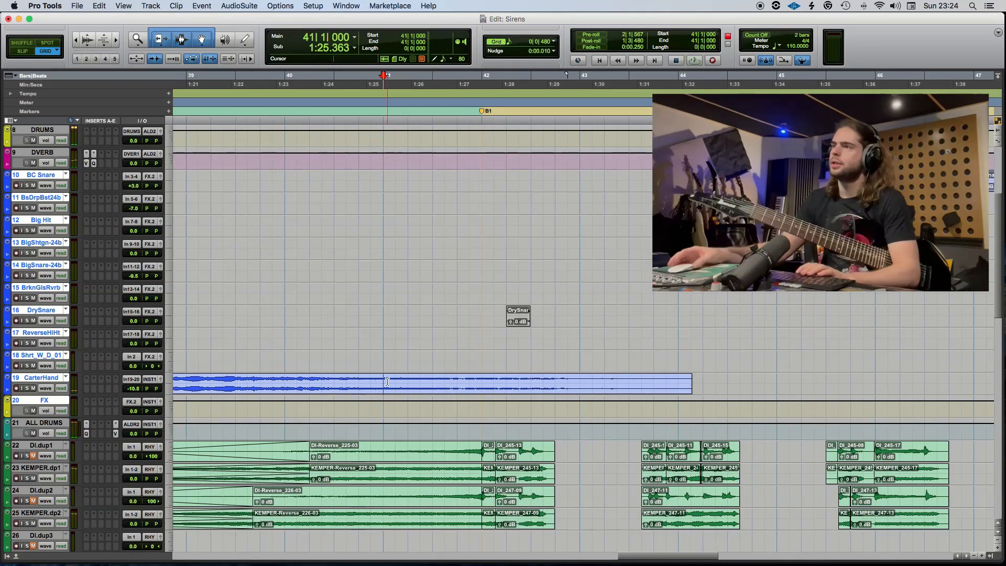
{"action": "key", "text": "r"}
{"action": "left_click", "coordinate": [553, 320]}
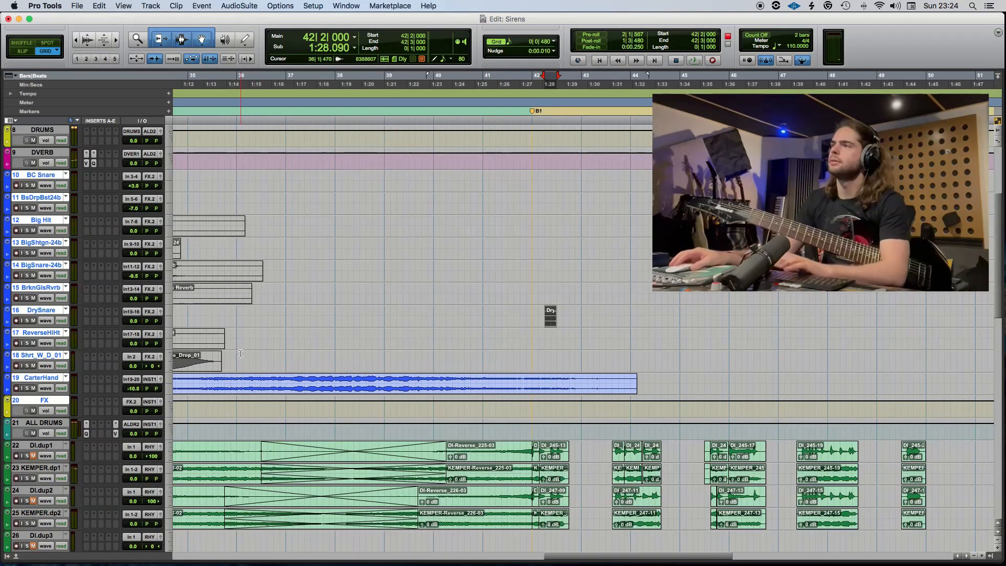
{"action": "key", "text": "Delete"}
Move the Shorter_Wade_Drop_01, Broken Glass Reverb and Big Shotgun-24 clips from 34|1 to 42|1 and unmute them.
{"action": "scroll", "coordinate": [553, 321], "scroll_direction": "left", "scroll_amount": 4}
{"action": "left_click_drag", "start_coordinate": [359, 366], "coordinate": [750, 374]}
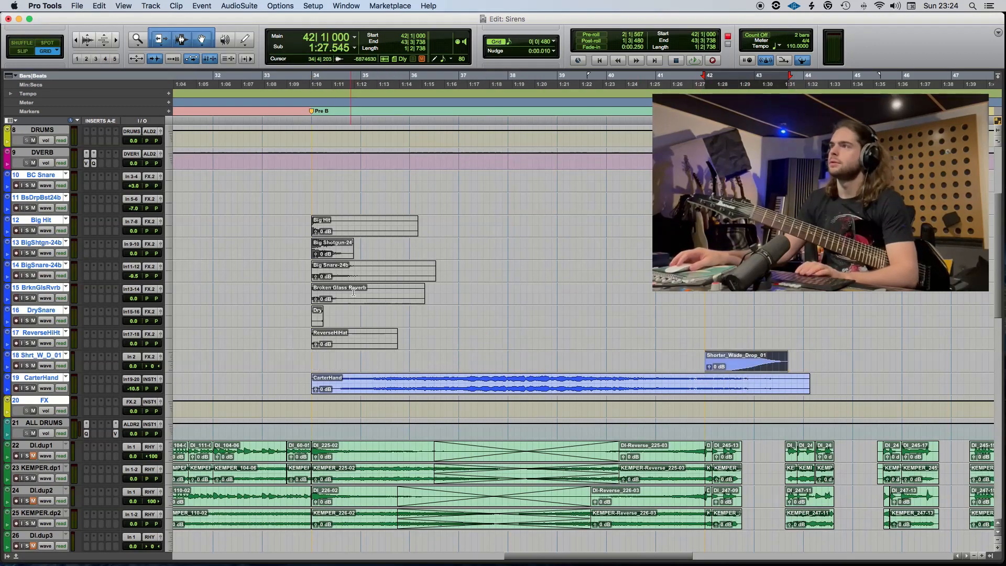
{"action": "left_click_drag", "start_coordinate": [353, 292], "coordinate": [746, 303]}
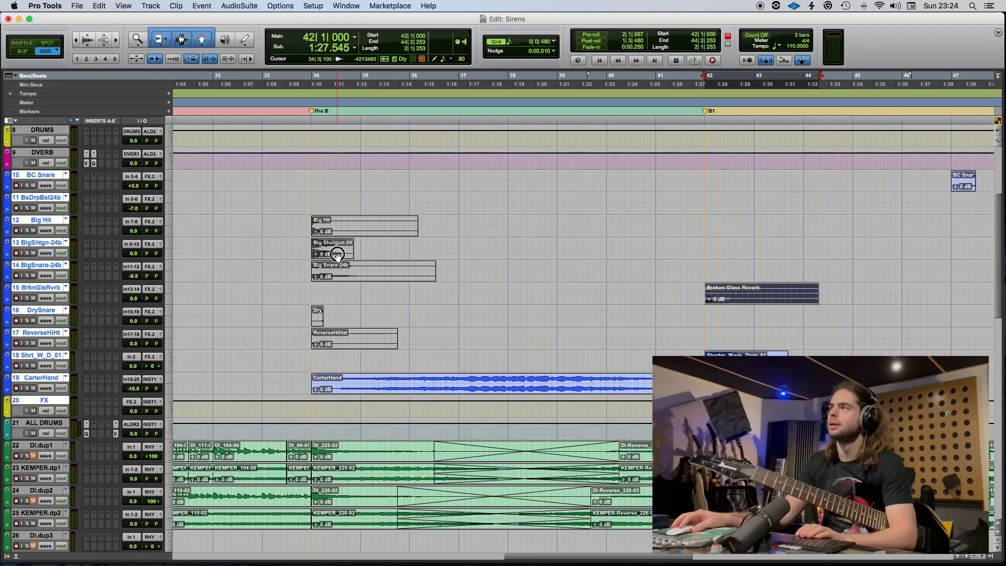
{"action": "left_click_drag", "start_coordinate": [337, 255], "coordinate": [730, 255]}
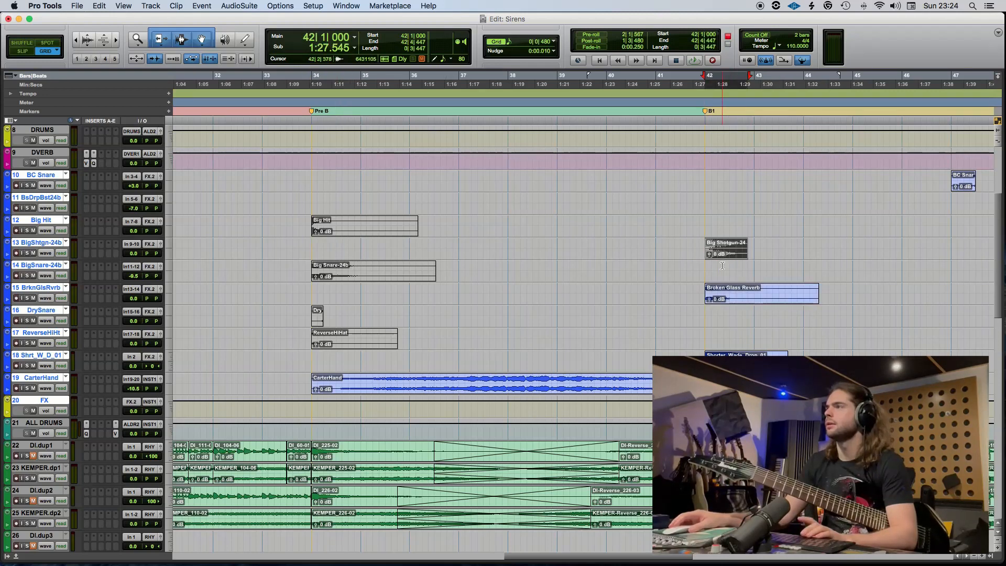
Set the track volumes of BigShtgn-24b to -15.9 dB, BrknGlsRvrb to -17.8 dB and Shrt_W_D_01 to -6.6 dB while playing into bar 42.
{"action": "left_click", "coordinate": [694, 248]}
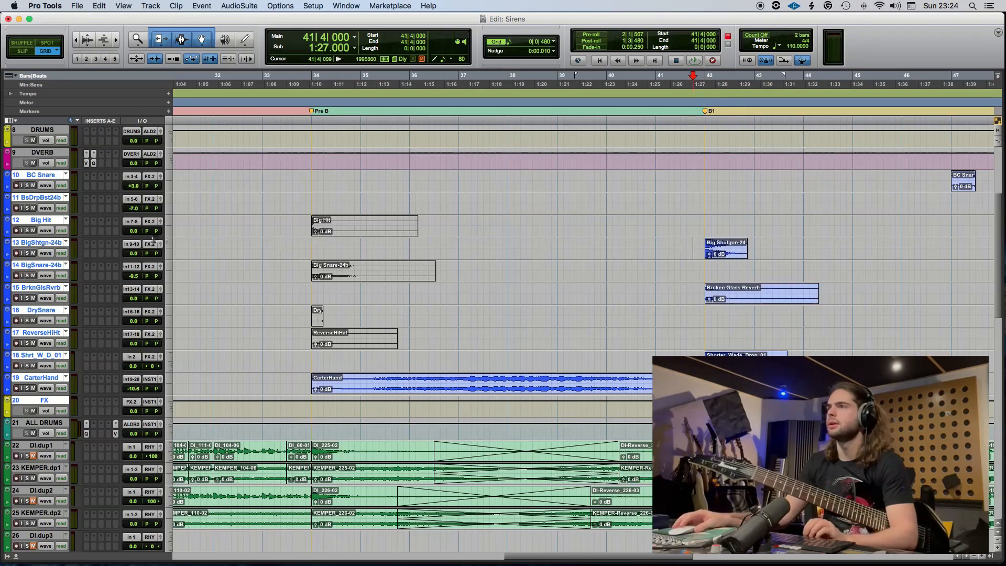
{"action": "left_click", "coordinate": [137, 255]}
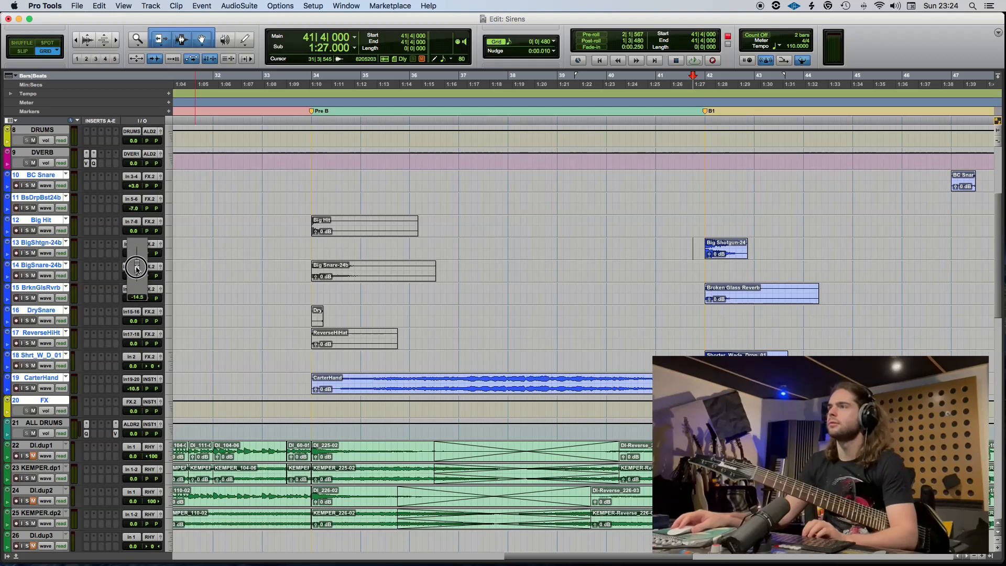
{"action": "left_click_drag", "start_coordinate": [136, 272], "coordinate": [136, 272]}
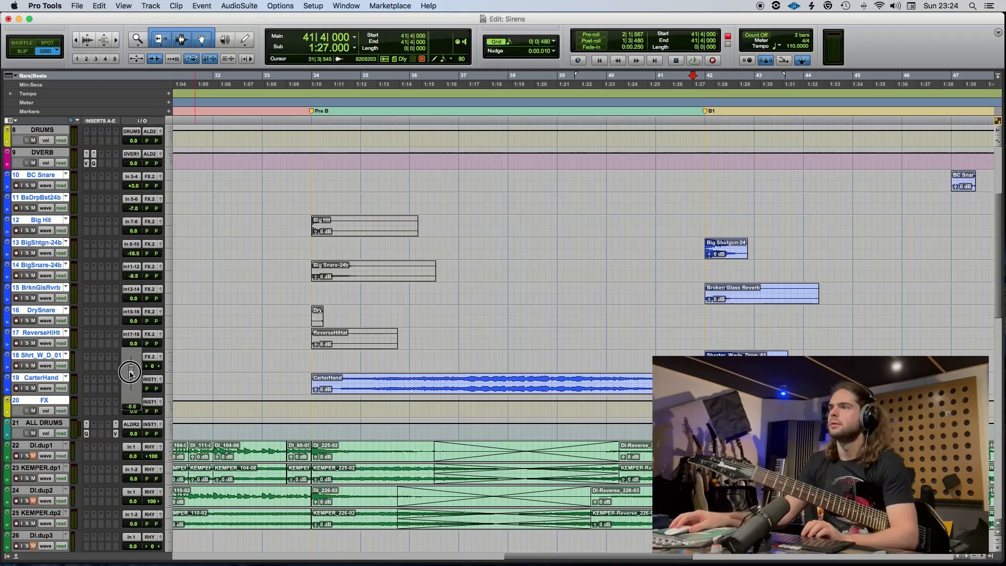
{"action": "left_click_drag", "start_coordinate": [131, 373], "coordinate": [131, 373]}
{"action": "key", "text": "space"}
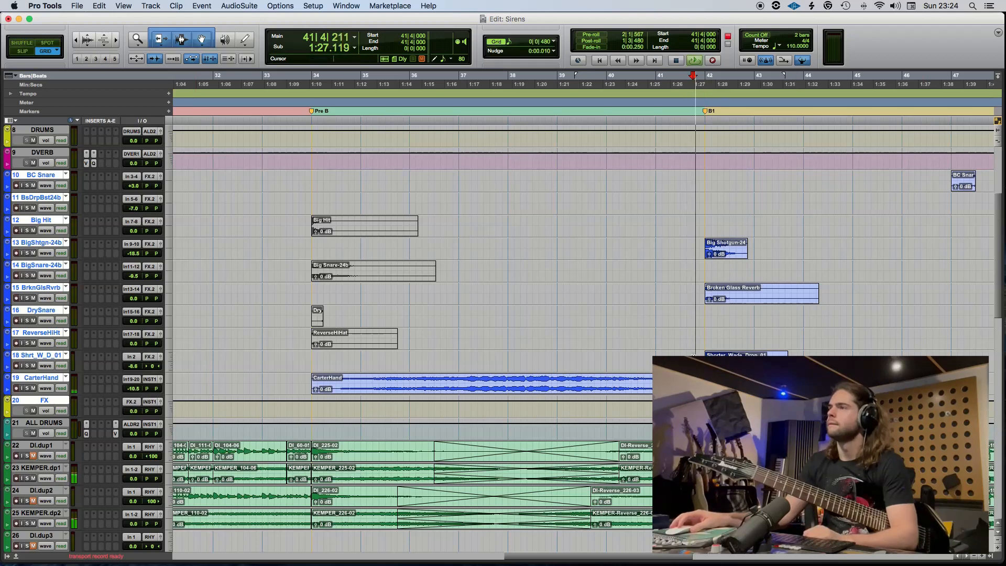
{"action": "left_click_drag", "start_coordinate": [134, 298], "coordinate": [135, 310]}
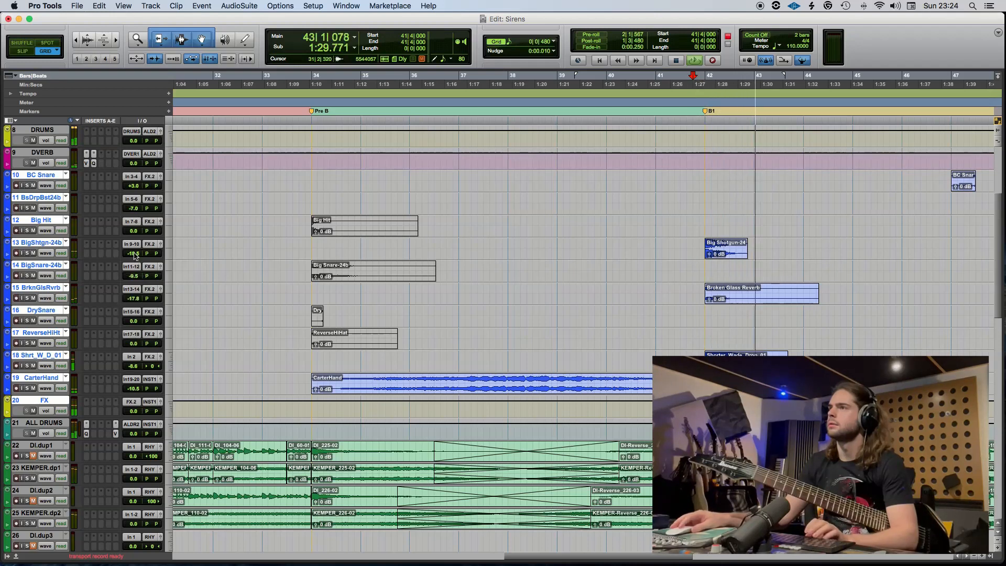
{"action": "left_click_drag", "start_coordinate": [134, 253], "coordinate": [134, 253]}
{"action": "key", "text": "space"}
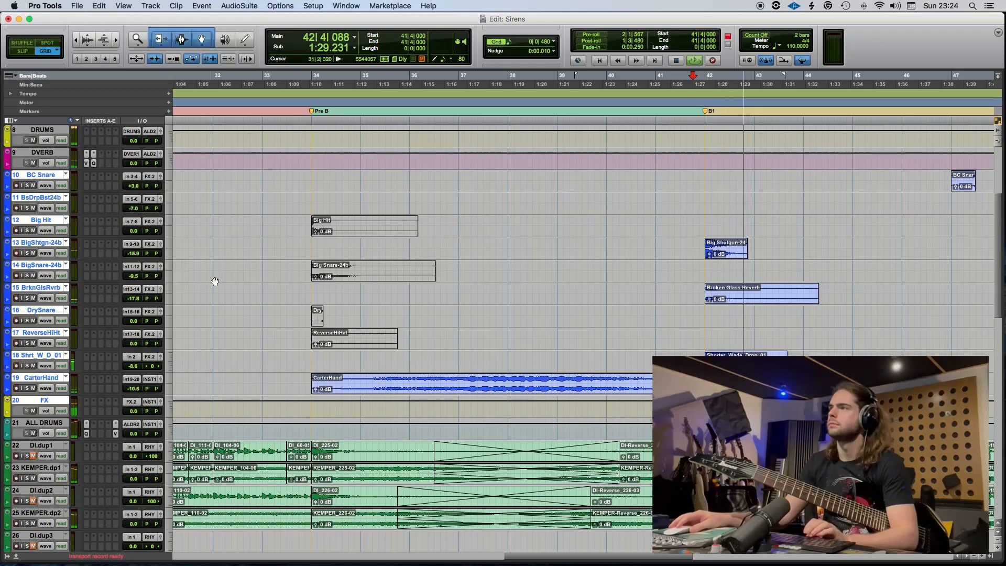
Play back the B1 section from 42|1 and open the first ModernMassive.dup3 drum clip for note editing.
{"action": "mouse_move", "coordinate": [338, 275]}
{"action": "left_mouse_down"}
{"action": "mouse_move", "coordinate": [458, 274]}
{"action": "mouse_move", "coordinate": [348, 274]}
{"action": "left_mouse_up"}
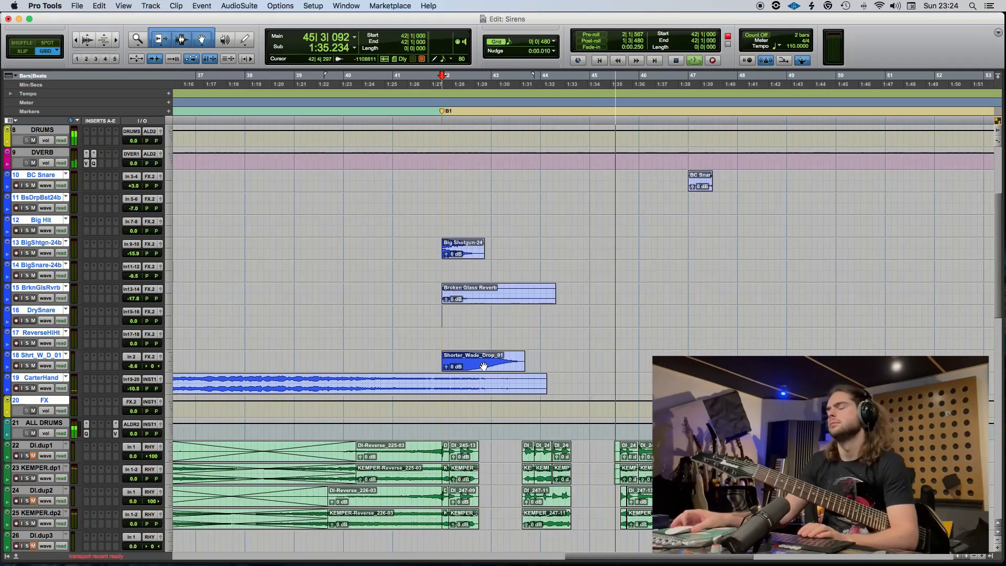
{"action": "scroll", "coordinate": [497, 383], "scroll_direction": "up", "scroll_amount": 4}
{"action": "scroll", "coordinate": [497, 383], "scroll_direction": "up", "scroll_amount": 3}
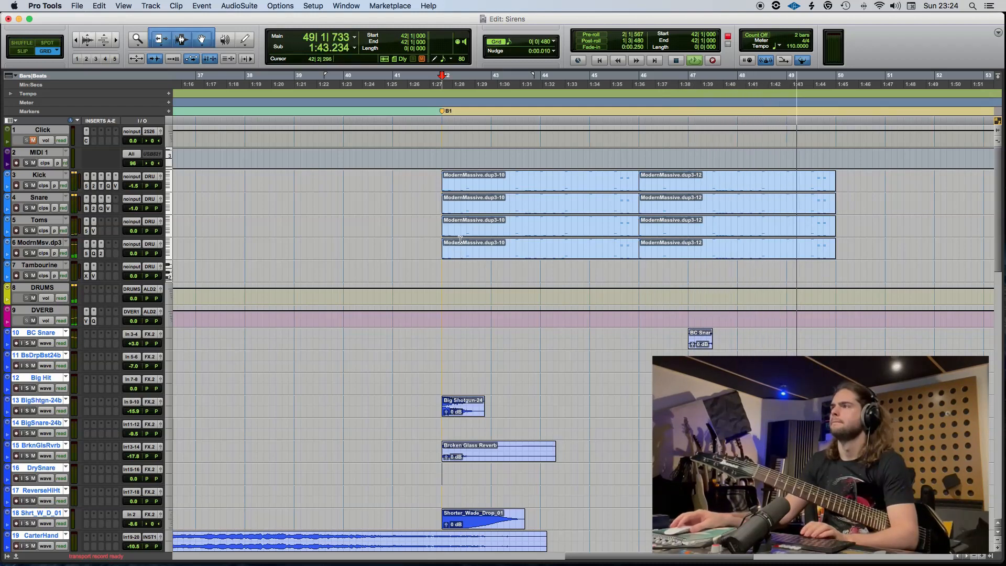
{"action": "key", "text": "space"}
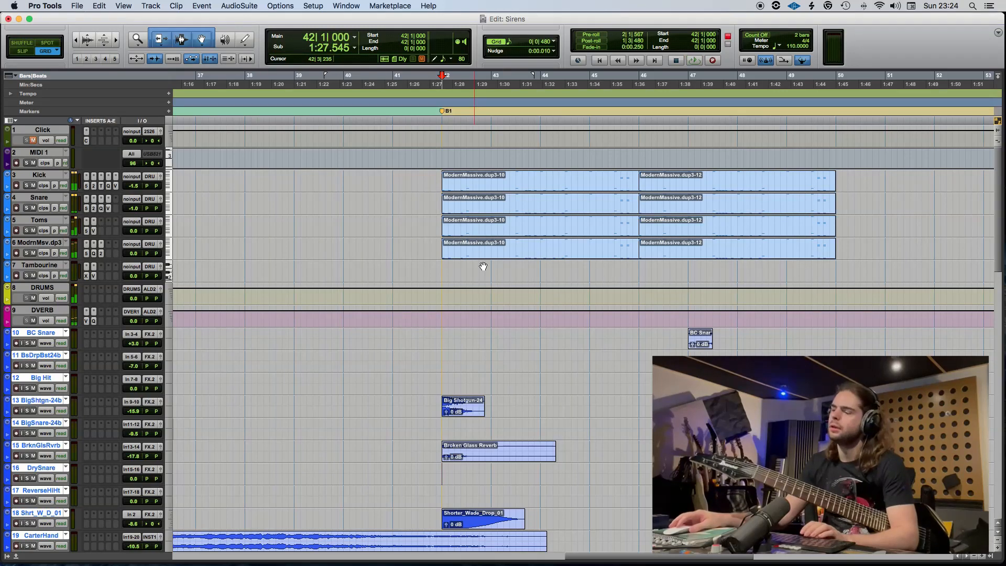
{"action": "left_click", "coordinate": [483, 256]}
{"action": "double_click", "coordinate": [483, 255]}
{"action": "scroll", "coordinate": [842, 321], "scroll_direction": "up", "scroll_amount": 8}
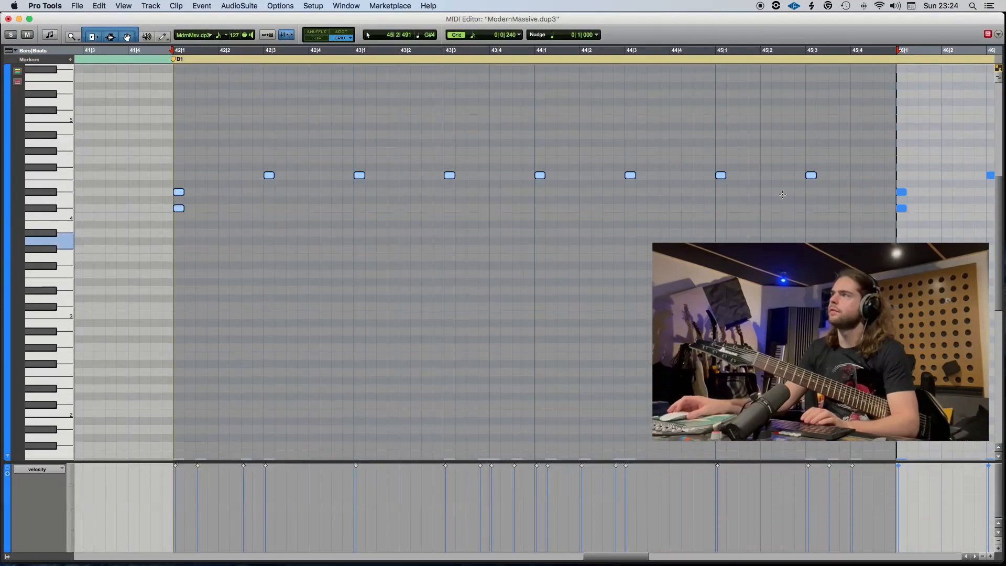
Fill in the A4 cymbal notes so they fall on every beat from 42|2 to 45|4.
{"action": "scroll", "coordinate": [841, 322], "scroll_direction": "up", "scroll_amount": 1}
{"action": "left_click_drag", "start_coordinate": [833, 382], "coordinate": [216, 385]}
{"action": "scroll", "coordinate": [979, 442], "scroll_direction": "down", "scroll_amount": 1}
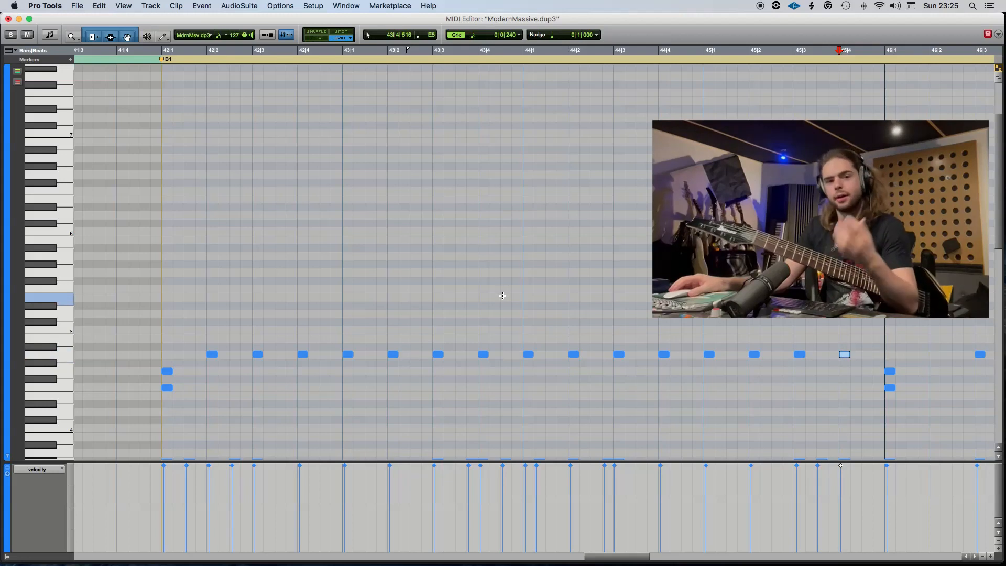
Play the pattern against the kick and snare notes and shift the A4 cymbal note at 45|4 to 45|4|480.
{"action": "scroll", "coordinate": [321, 71], "scroll_direction": "left", "scroll_amount": 3}
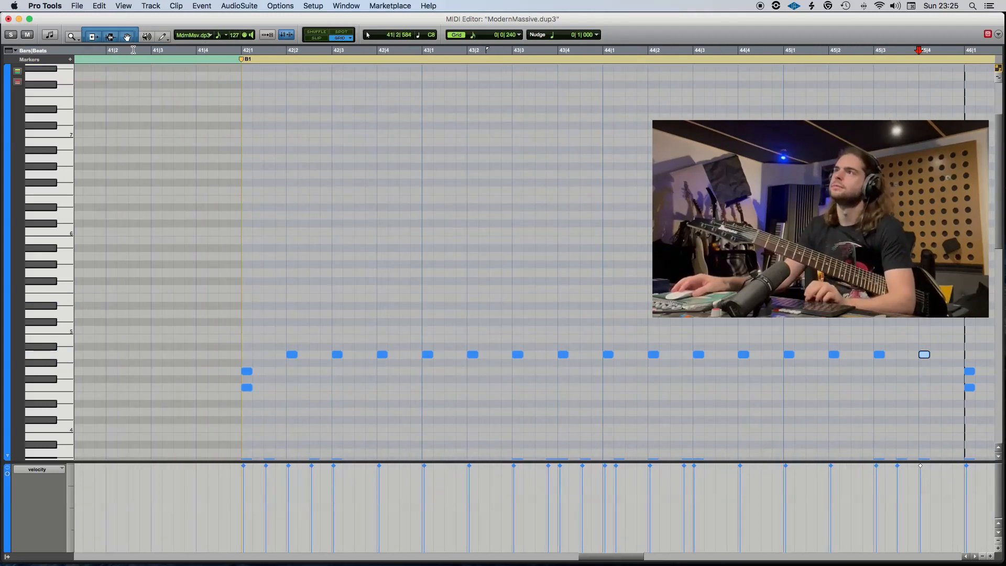
{"action": "key", "text": "space"}
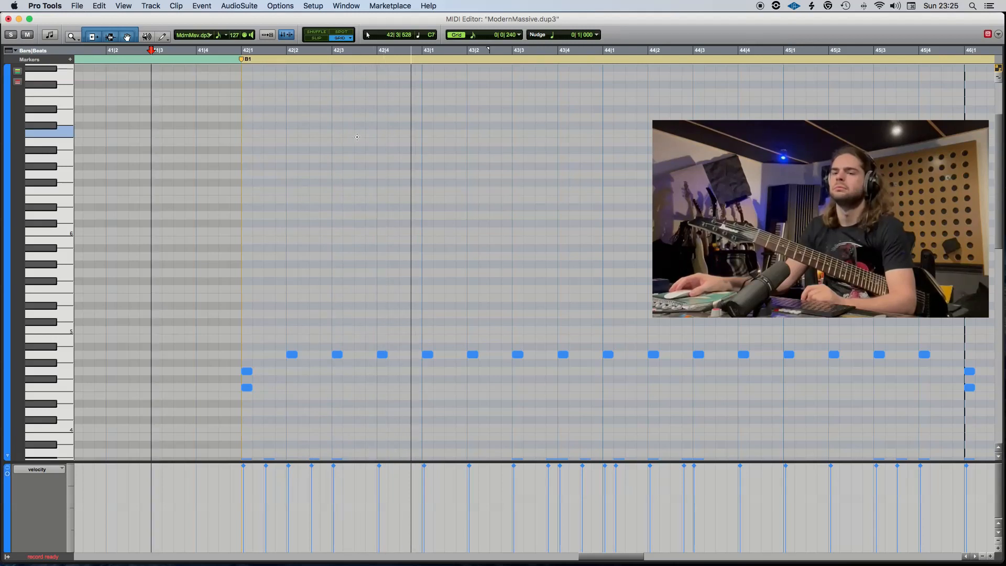
{"action": "scroll", "coordinate": [387, 162], "scroll_direction": "down", "scroll_amount": 5}
{"action": "scroll", "coordinate": [403, 179], "scroll_direction": "down", "scroll_amount": 10}
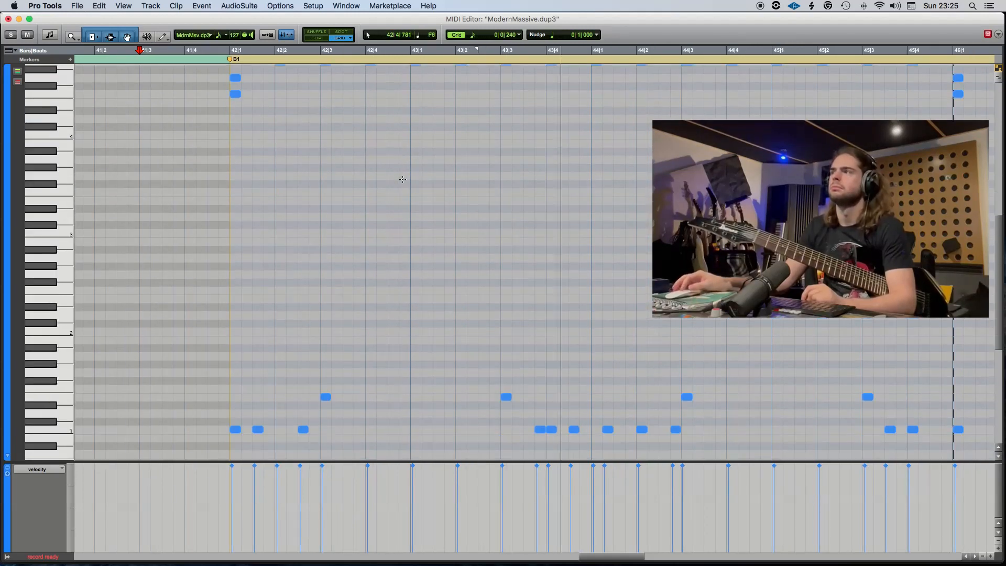
{"action": "scroll", "coordinate": [511, 214], "scroll_direction": "right", "scroll_amount": 3}
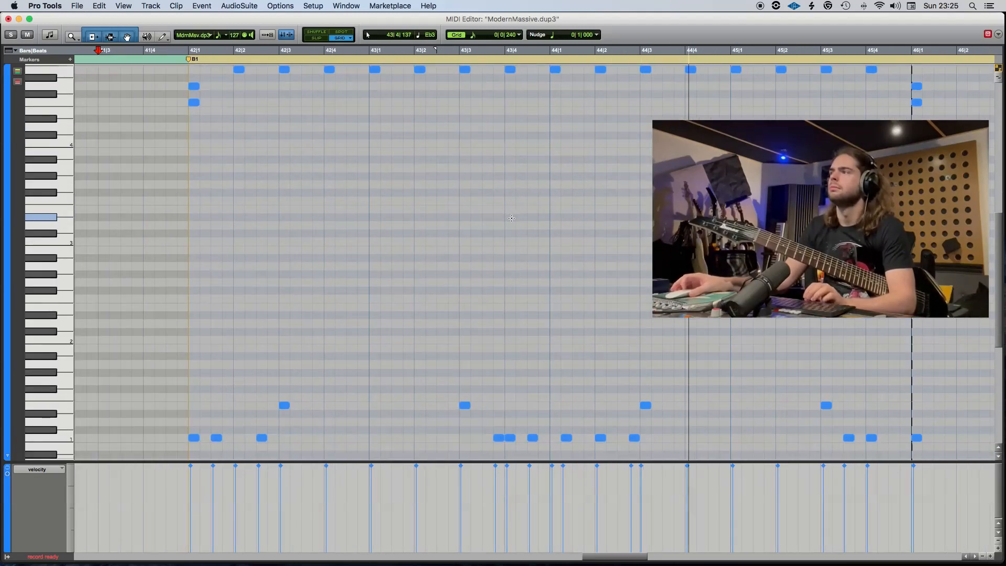
{"action": "scroll", "coordinate": [874, 108], "scroll_direction": "up", "scroll_amount": 2}
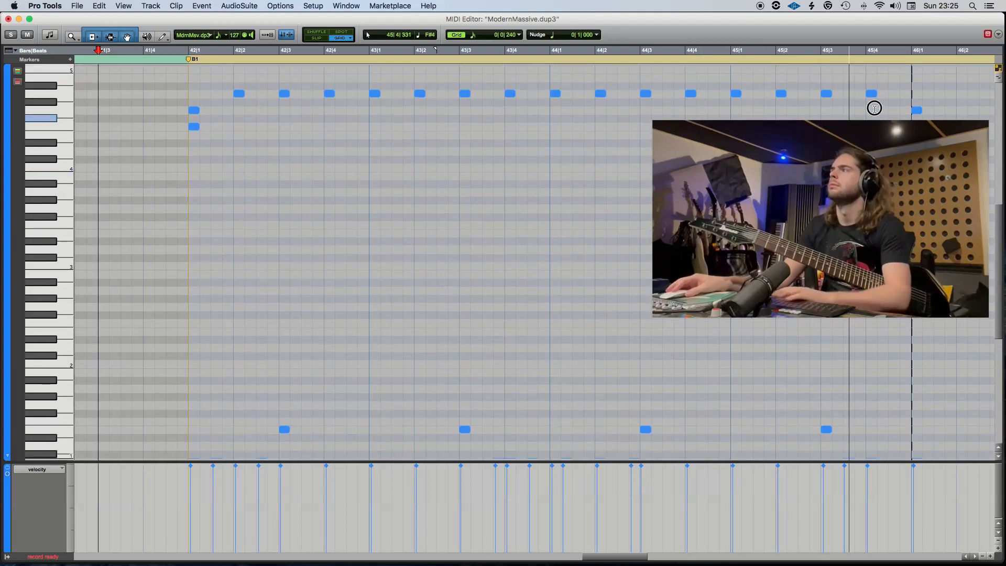
{"action": "left_click_drag", "start_coordinate": [875, 108], "coordinate": [876, 93]}
{"action": "key", "text": "space"}
{"action": "key", "text": "Delete"}
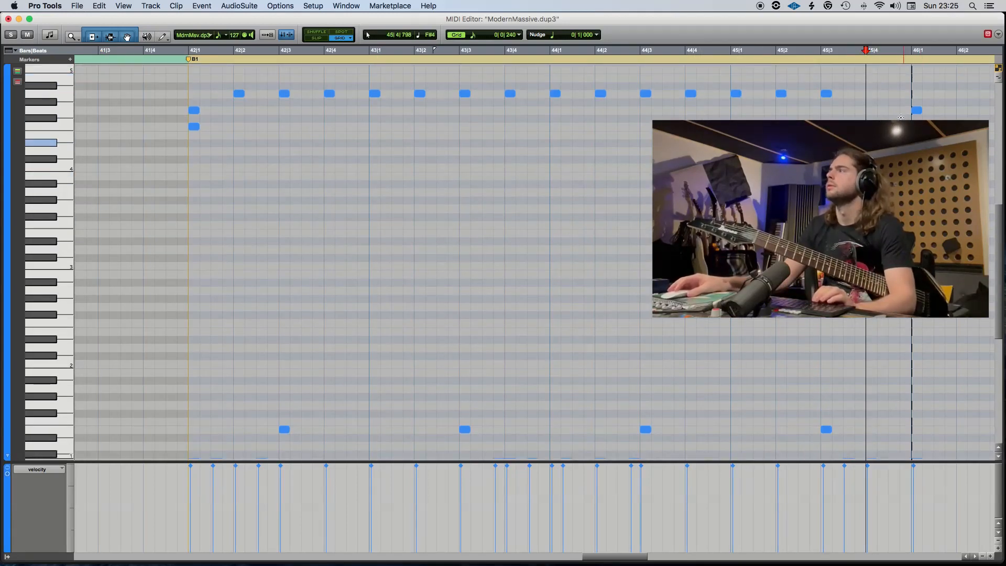
{"action": "key", "text": "super+z"}
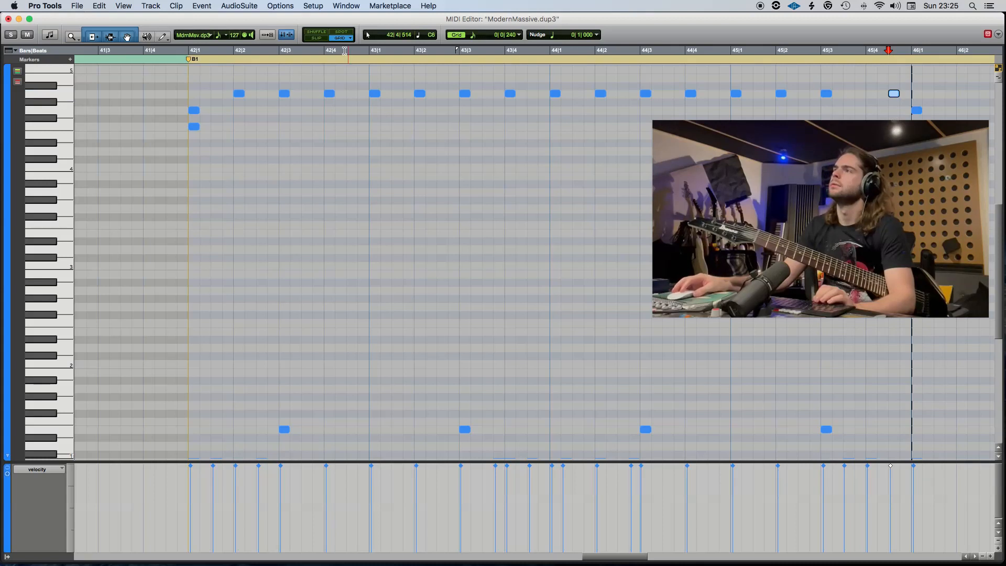
Replace the A4 cymbal note at 43|4 with an F4 note.
{"action": "key", "text": "space"}
{"action": "scroll", "coordinate": [558, 183], "scroll_direction": "down", "scroll_amount": 5}
{"action": "scroll", "coordinate": [559, 184], "scroll_direction": "right", "scroll_amount": 1}
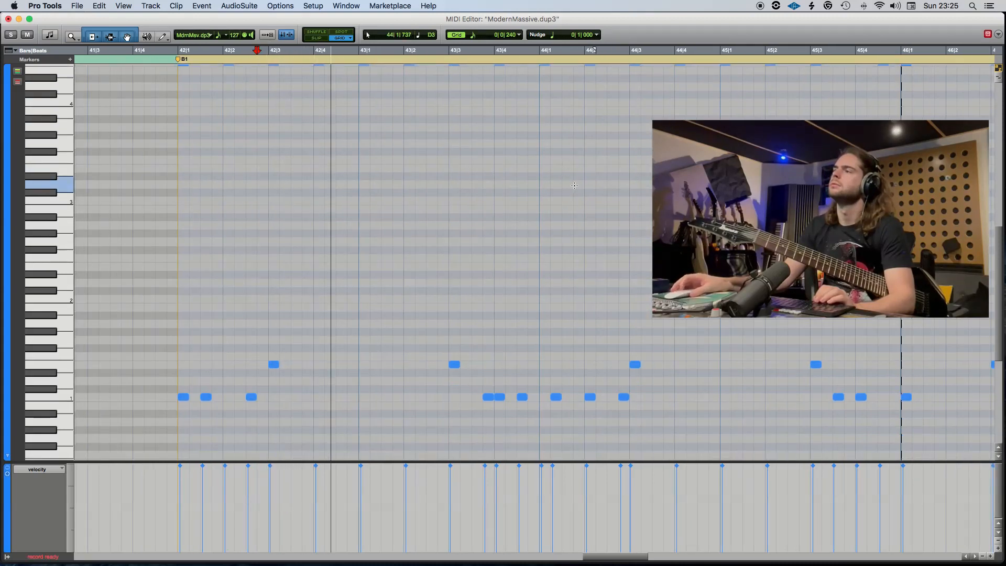
{"action": "scroll", "coordinate": [559, 188], "scroll_direction": "up", "scroll_amount": 6}
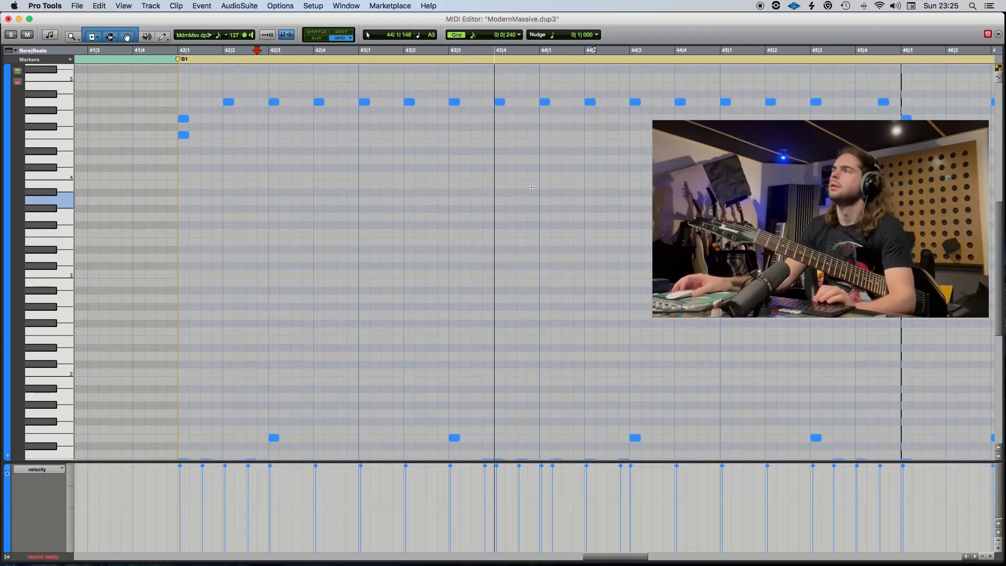
{"action": "key", "text": "space"}
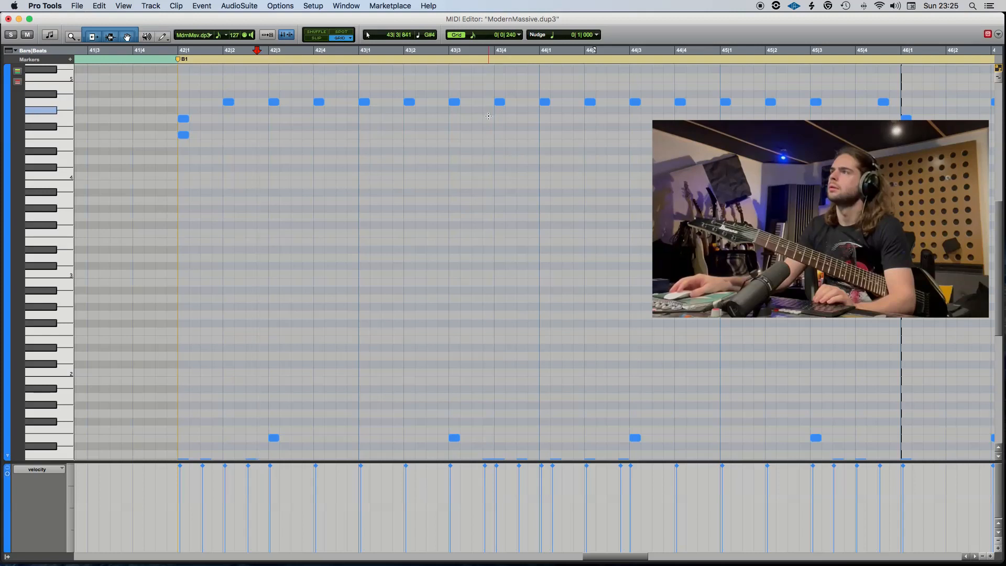
{"action": "left_click", "coordinate": [495, 126]}
{"action": "left_click_drag", "start_coordinate": [506, 114], "coordinate": [494, 99]}
{"action": "key", "text": "Delete"}
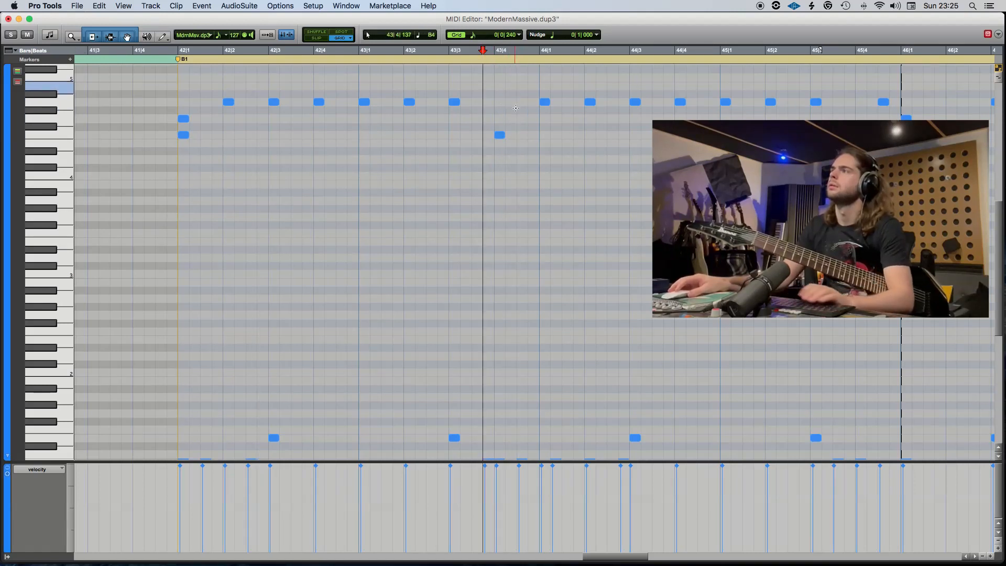
Add a G4 note at 43|3|720 and a B4 note at 43|4|480, playing back the accents.
{"action": "left_click", "coordinate": [488, 118]}
{"action": "key", "text": "space"}
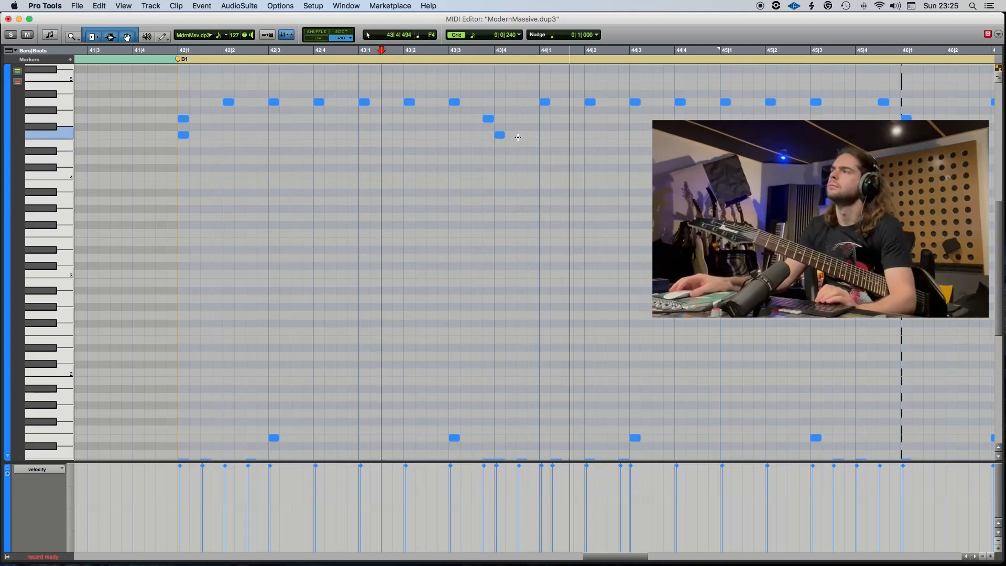
{"action": "key", "text": "space"}
{"action": "left_click", "coordinate": [519, 85]}
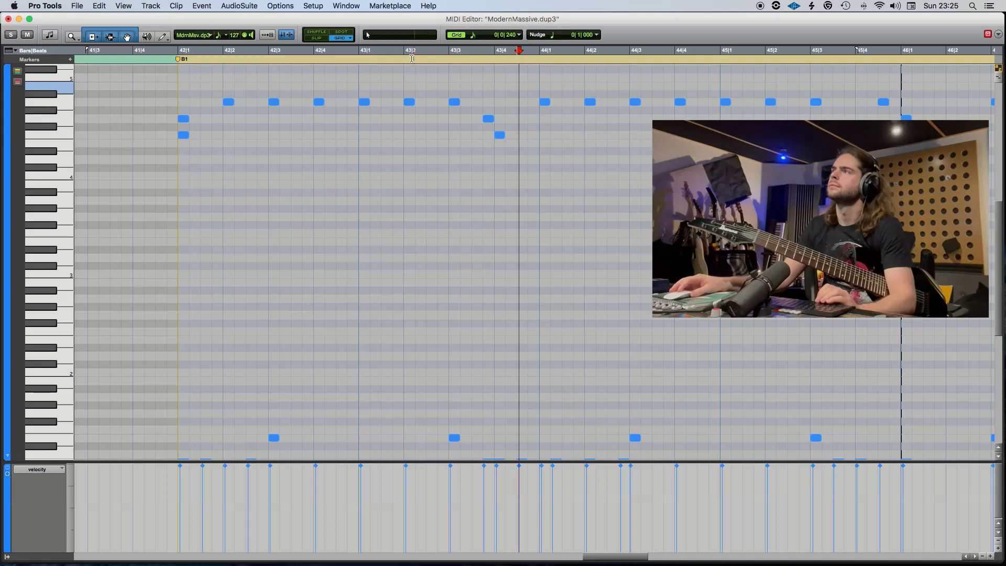
{"action": "left_click", "coordinate": [409, 59]}
{"action": "key", "text": "space"}
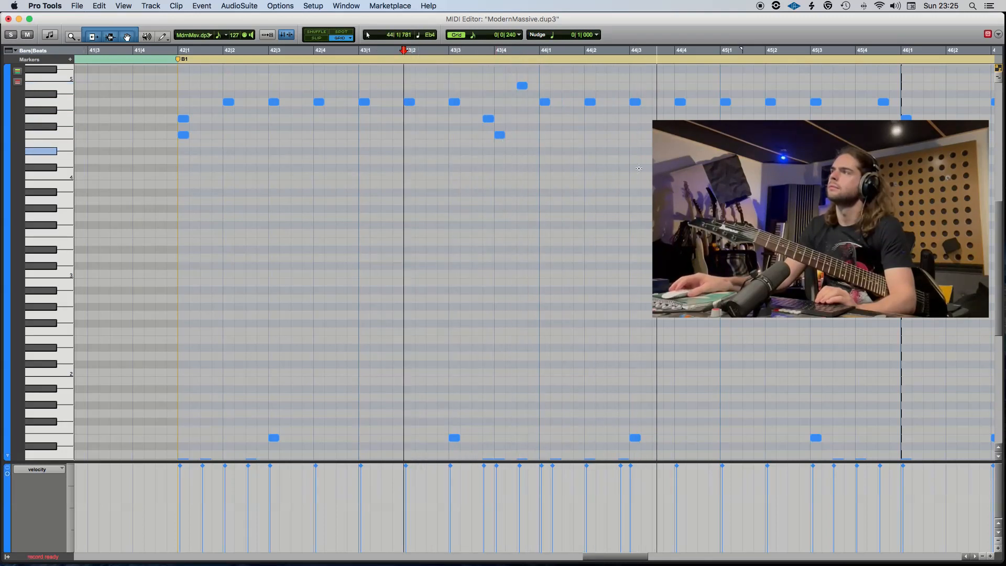
Add a G4 cymbal note at 44|1|240 to match the kick.
{"action": "key", "text": "space"}
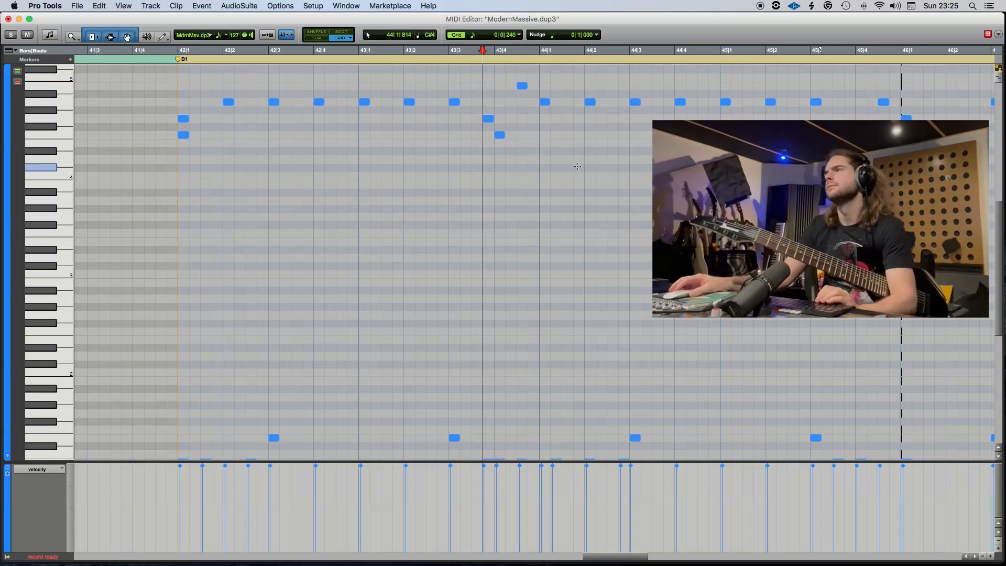
{"action": "scroll", "coordinate": [586, 170], "scroll_direction": "down", "scroll_amount": 7}
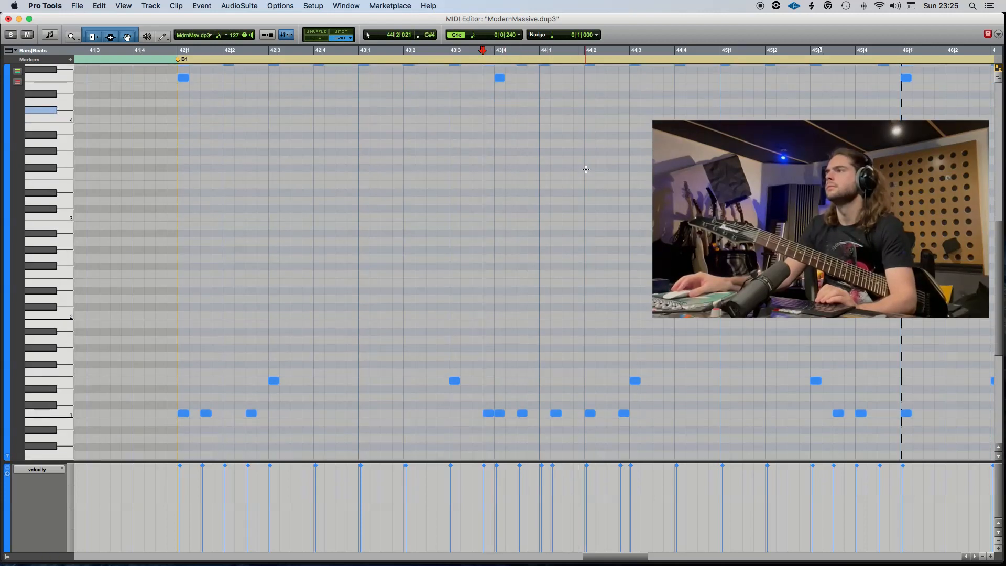
{"action": "scroll", "coordinate": [585, 168], "scroll_direction": "up", "scroll_amount": 6}
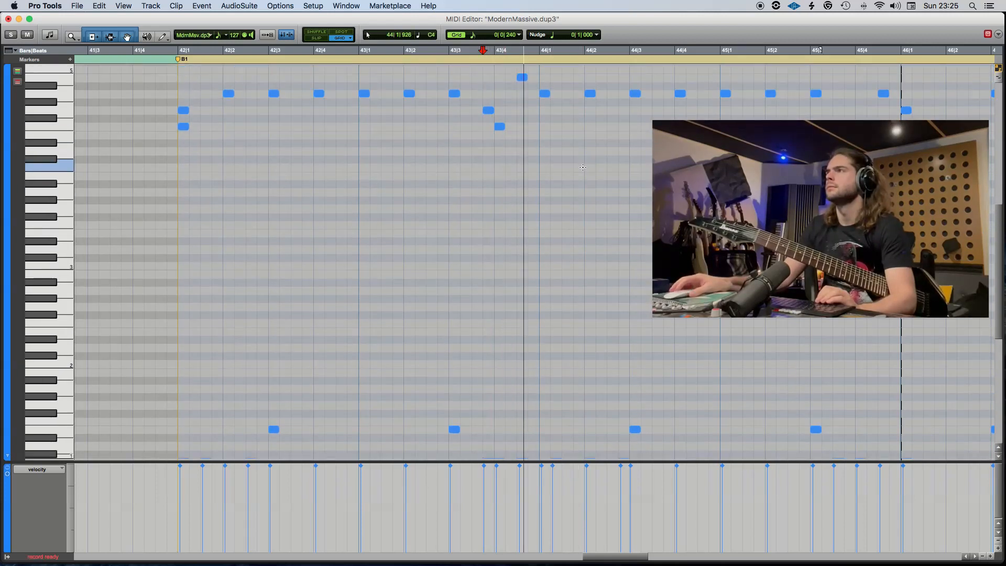
{"action": "left_click", "coordinate": [555, 112]}
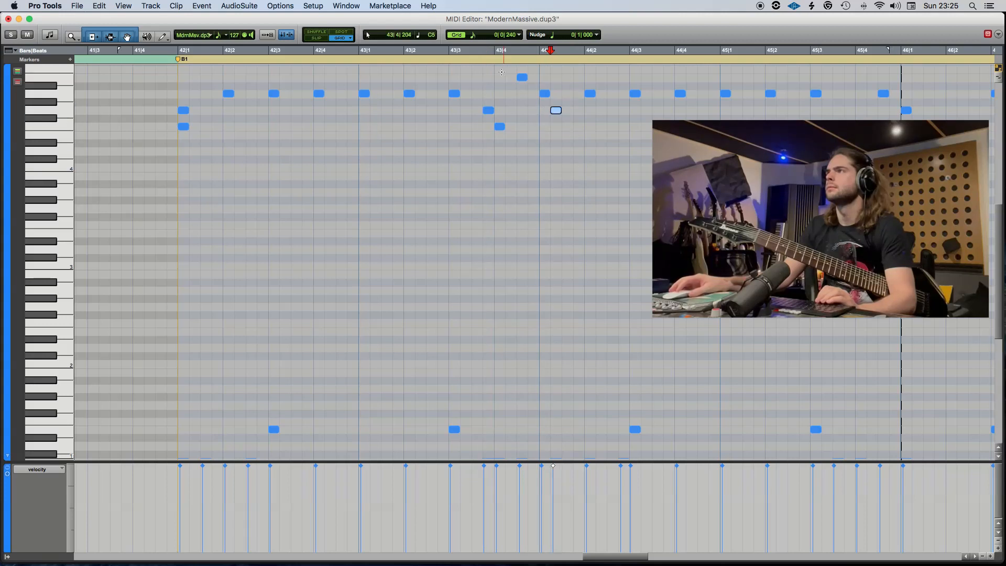
Move the A4 cymbal note at 44|2 down to F4.
{"action": "scroll", "coordinate": [595, 196], "scroll_direction": "down", "scroll_amount": 6}
{"action": "key", "text": "space"}
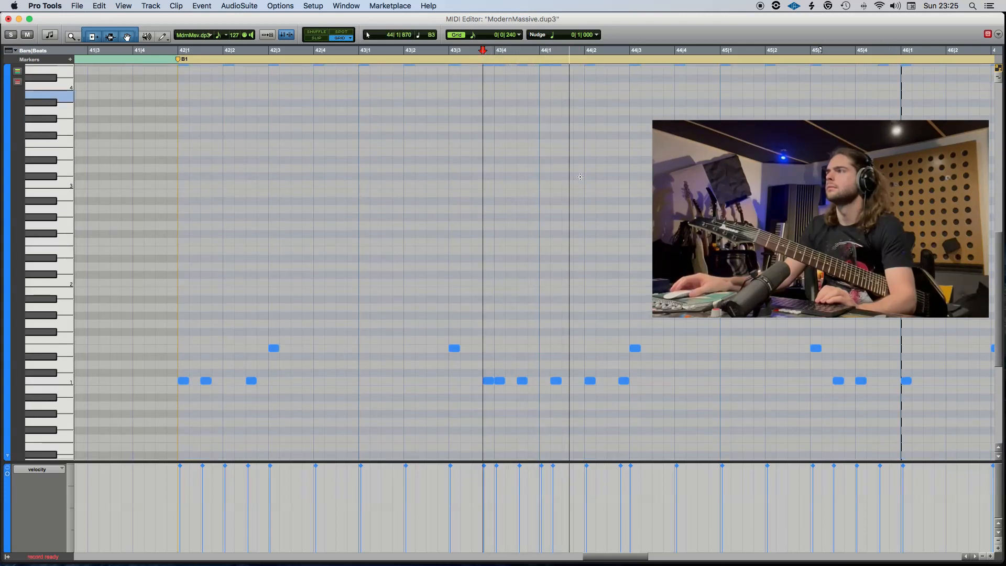
{"action": "key", "text": "space"}
{"action": "scroll", "coordinate": [590, 168], "scroll_direction": "up", "scroll_amount": 8}
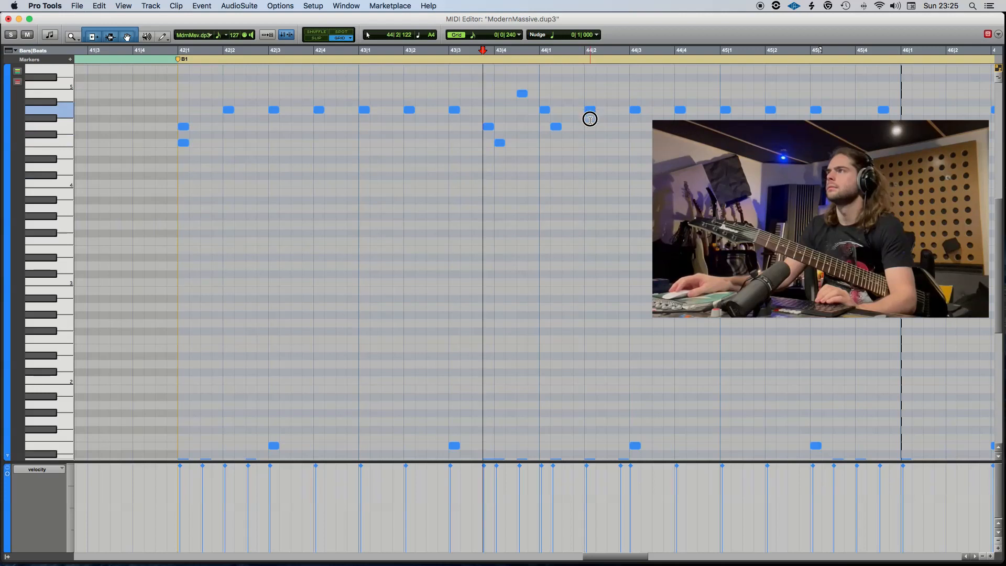
{"action": "left_click_drag", "start_coordinate": [590, 112], "coordinate": [589, 143]}
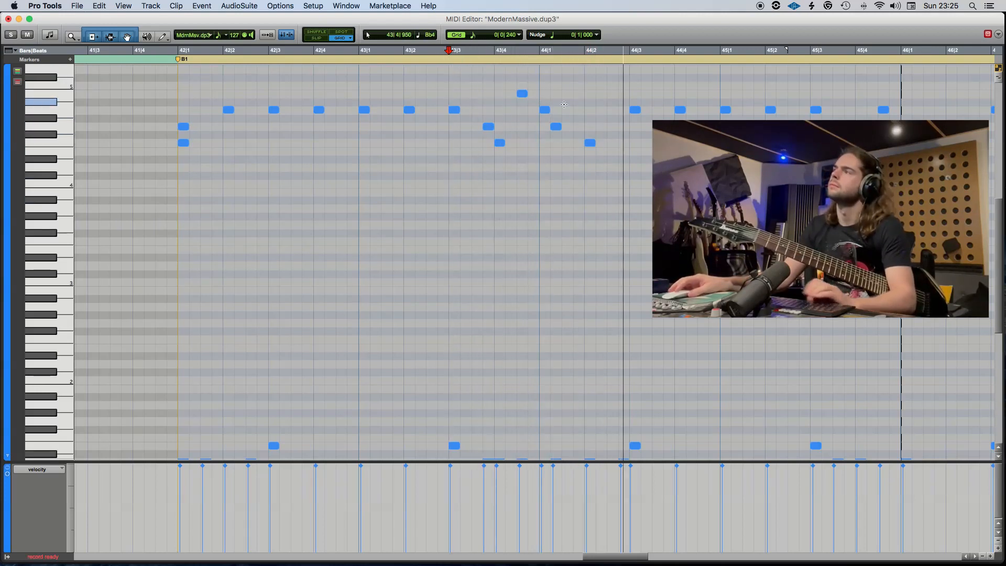
Delete the A4 cymbal note at 44|1 and play the pattern from 42|1.
{"action": "left_click", "coordinate": [543, 110]}
{"action": "key", "text": "space"}
{"action": "key", "text": "Delete"}
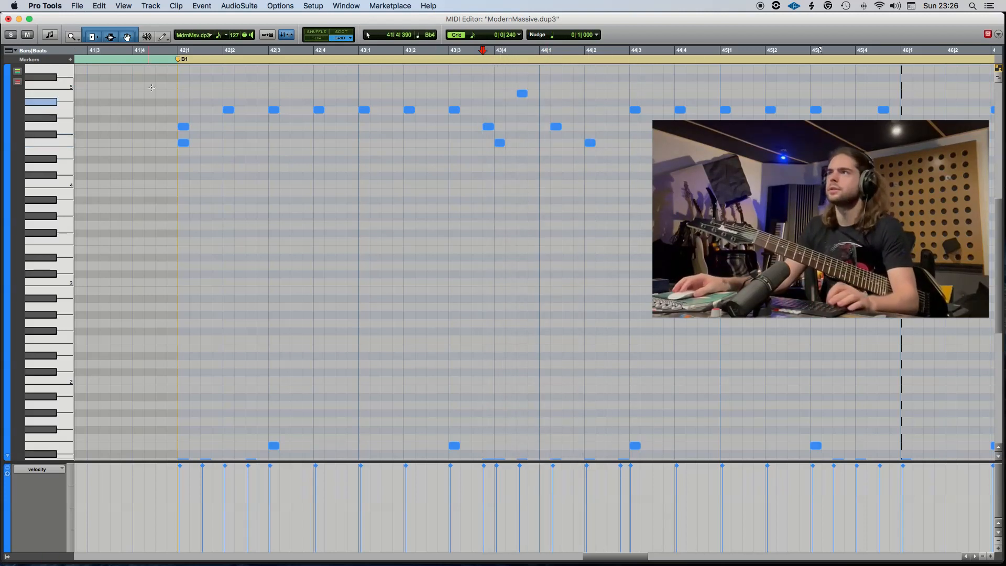
{"action": "left_click", "coordinate": [176, 54]}
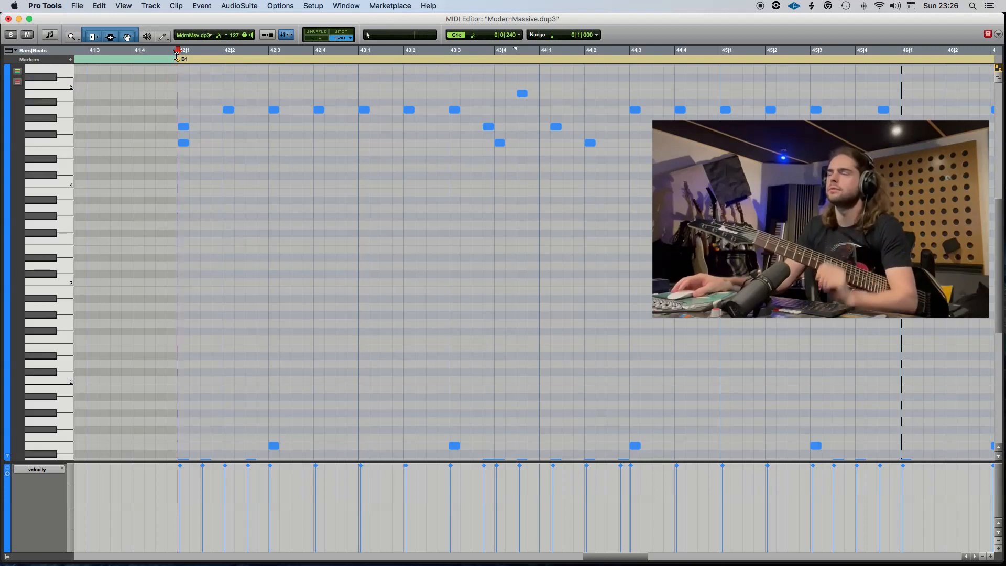
{"action": "key", "text": "space"}
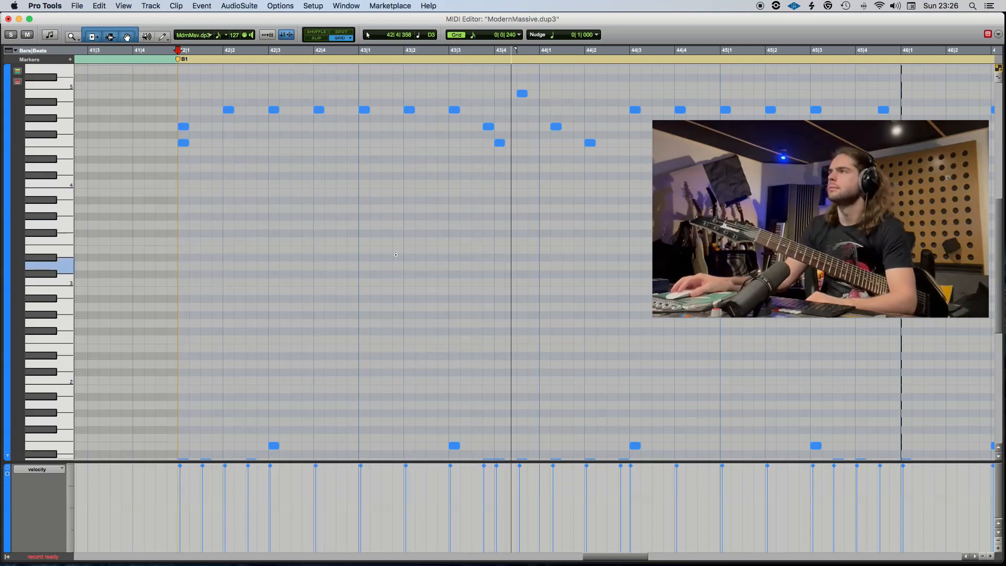
Delete the A4 cymbal note at 45|4|480 and play the pattern from 45|1 through the following bars.
{"action": "left_click", "coordinate": [448, 258]}
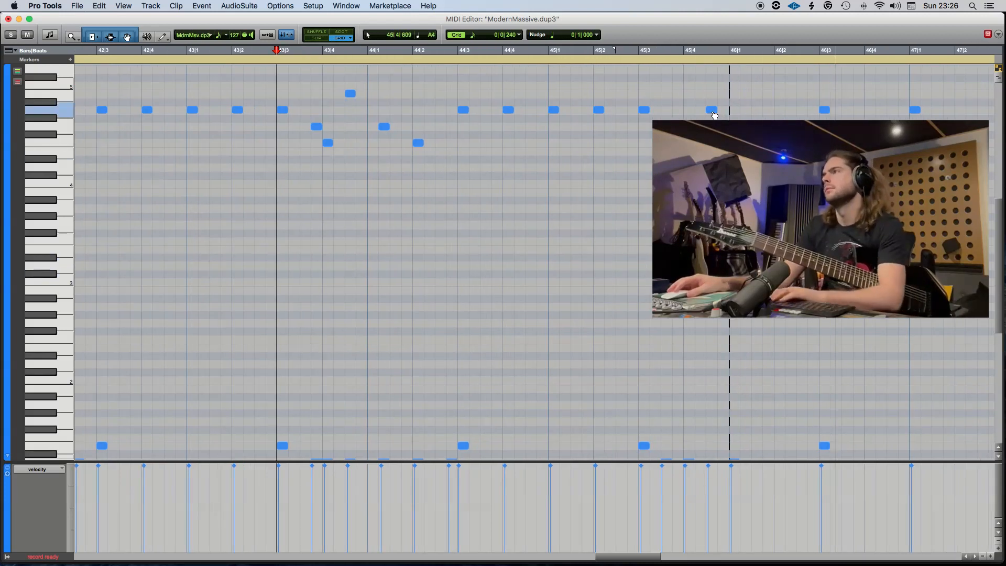
{"action": "left_click", "coordinate": [714, 110]}
{"action": "key", "text": "Delete"}
{"action": "left_click", "coordinate": [563, 56]}
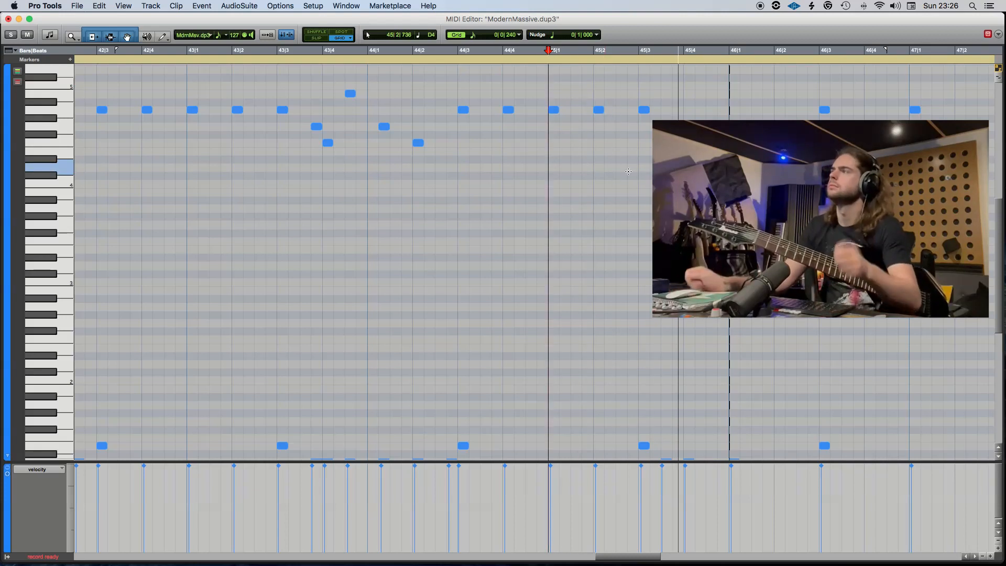
{"action": "scroll", "coordinate": [726, 177], "scroll_direction": "right", "scroll_amount": 3}
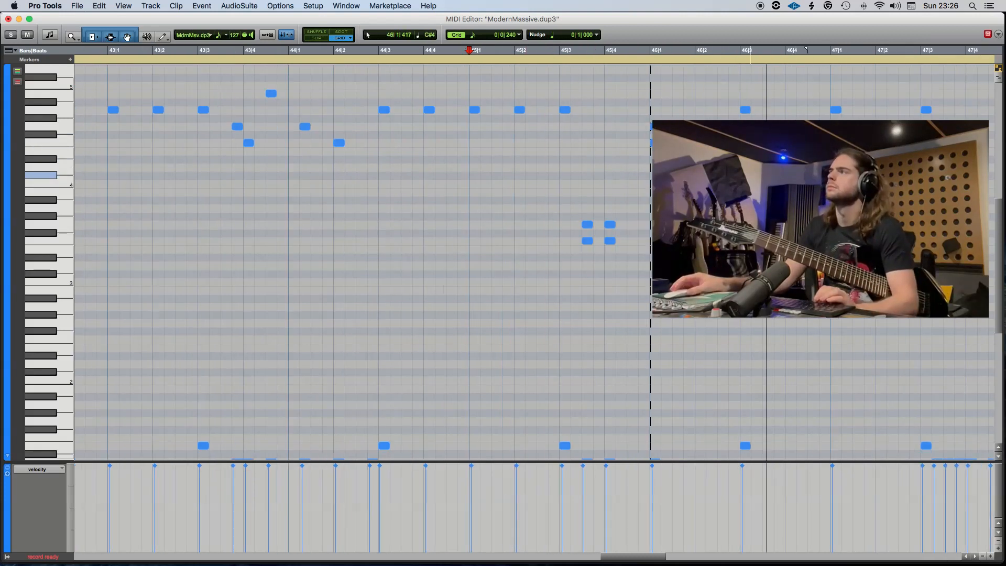
{"action": "scroll", "coordinate": [726, 177], "scroll_direction": "down", "scroll_amount": 3}
{"action": "scroll", "coordinate": [726, 177], "scroll_direction": "right", "scroll_amount": 8}
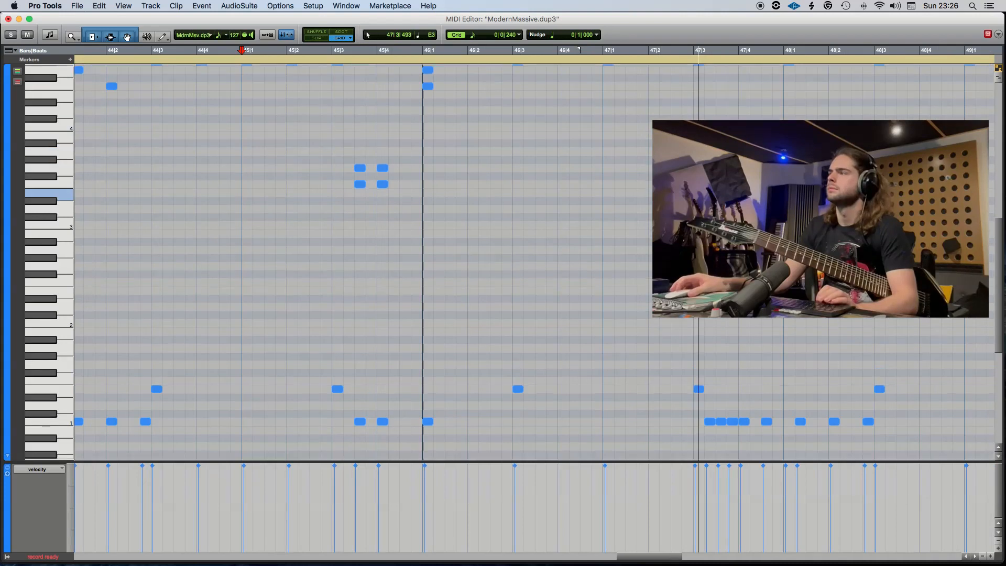
{"action": "scroll", "coordinate": [554, 165], "scroll_direction": "up", "scroll_amount": 2}
{"action": "scroll", "coordinate": [554, 165], "scroll_direction": "right", "scroll_amount": 6}
{"action": "scroll", "coordinate": [554, 165], "scroll_direction": "right", "scroll_amount": 1}
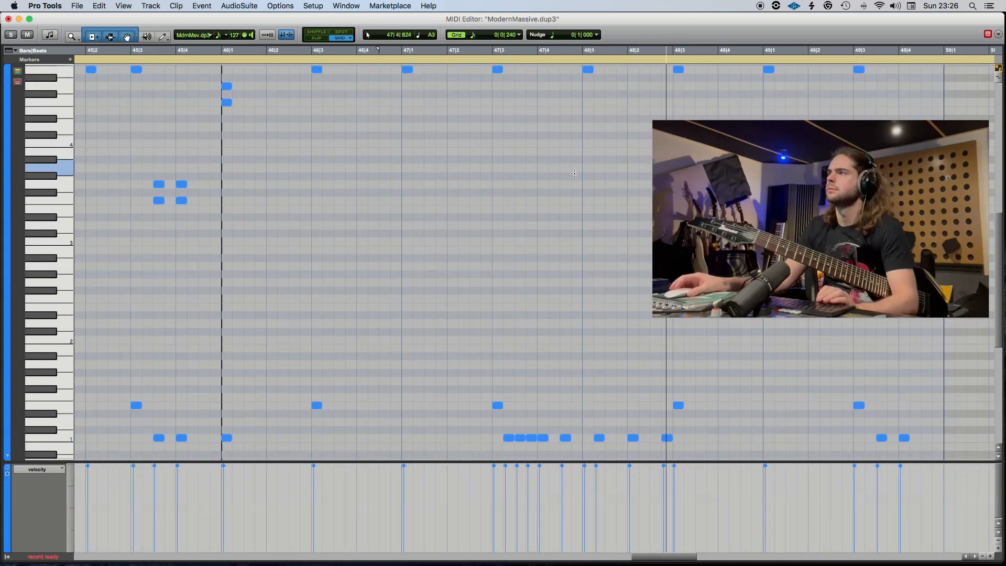
Add B4 cymbal notes at 47|4, 47|4|480, 48|1|240, 48|2 and 48|2|720 to match the kicks.
{"action": "left_click", "coordinate": [456, 57]}
{"action": "scroll", "coordinate": [555, 108], "scroll_direction": "up", "scroll_amount": 1}
{"action": "key", "text": "space"}
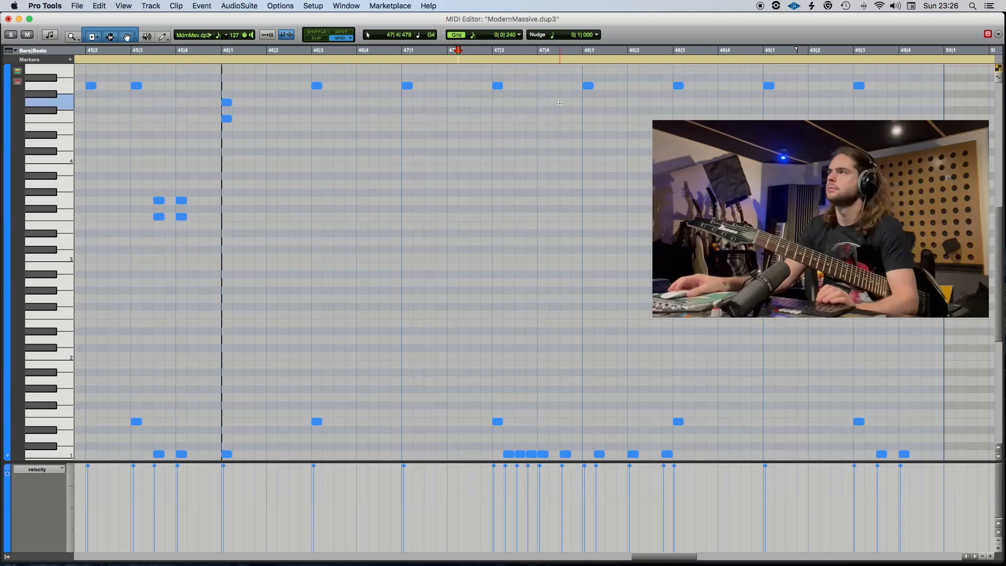
{"action": "left_click", "coordinate": [543, 69]}
{"action": "left_click", "coordinate": [543, 70]}
{"action": "left_click", "coordinate": [566, 70]}
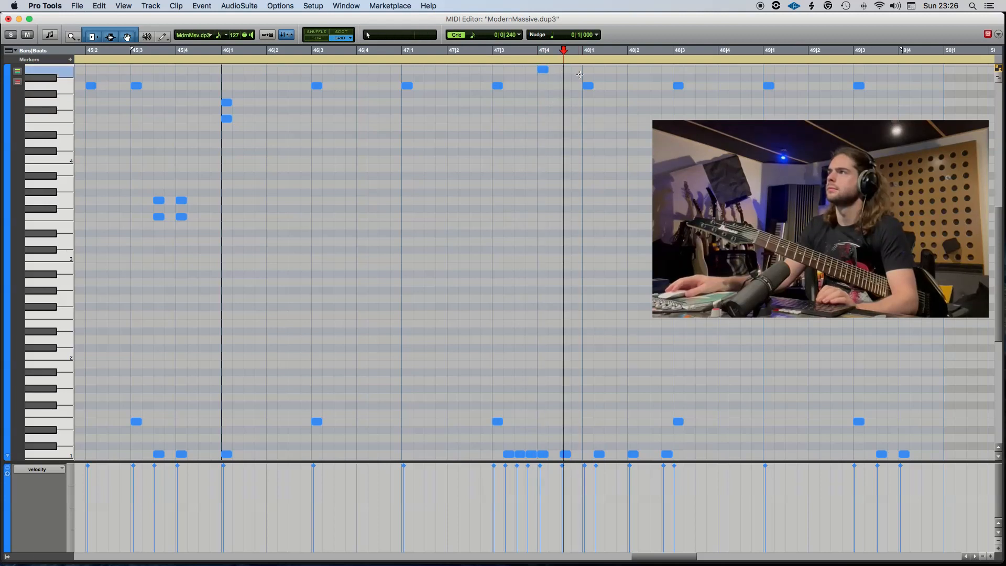
{"action": "left_click", "coordinate": [602, 70]}
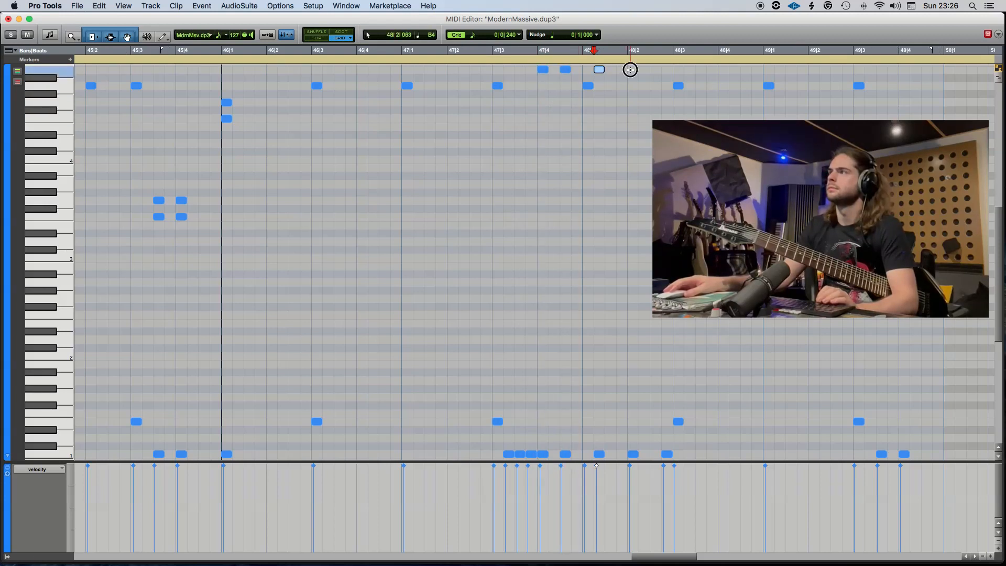
{"action": "left_click", "coordinate": [631, 70]}
{"action": "left_click", "coordinate": [664, 70]}
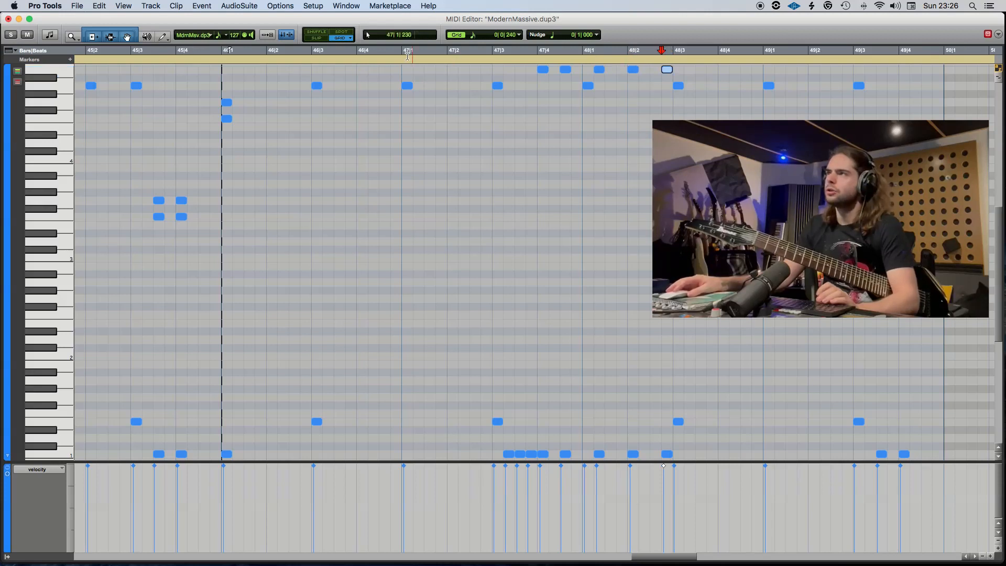
Save the session and play back the new accents from 47|1.
{"action": "left_click", "coordinate": [401, 51]}
{"action": "key", "text": "super+s"}
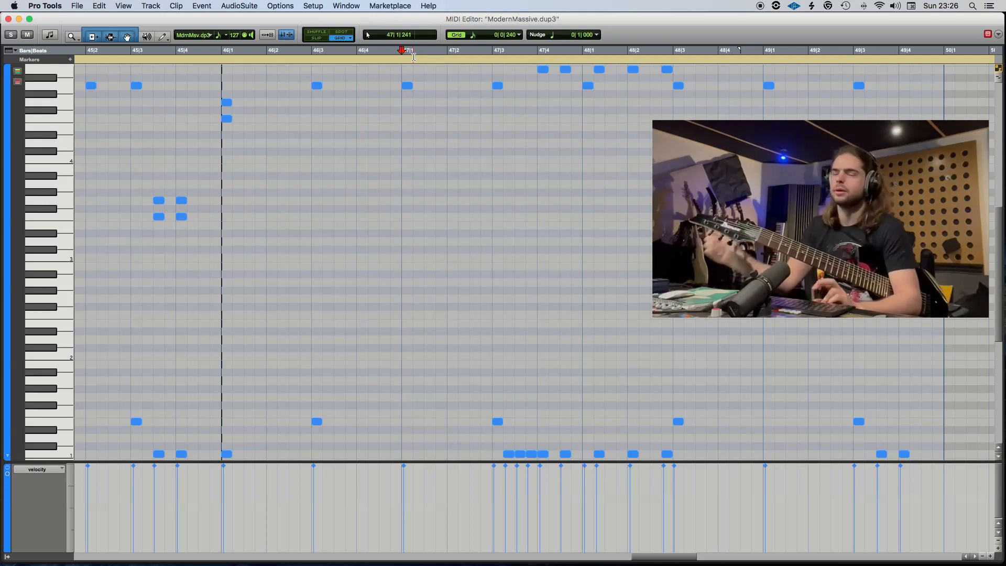
{"action": "key", "text": "space"}
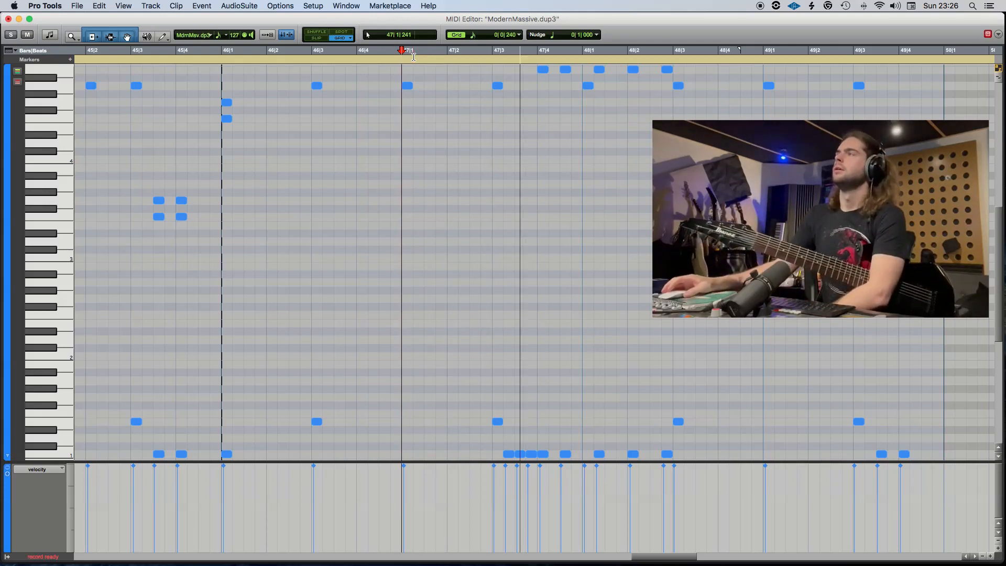
{"action": "key", "text": "space"}
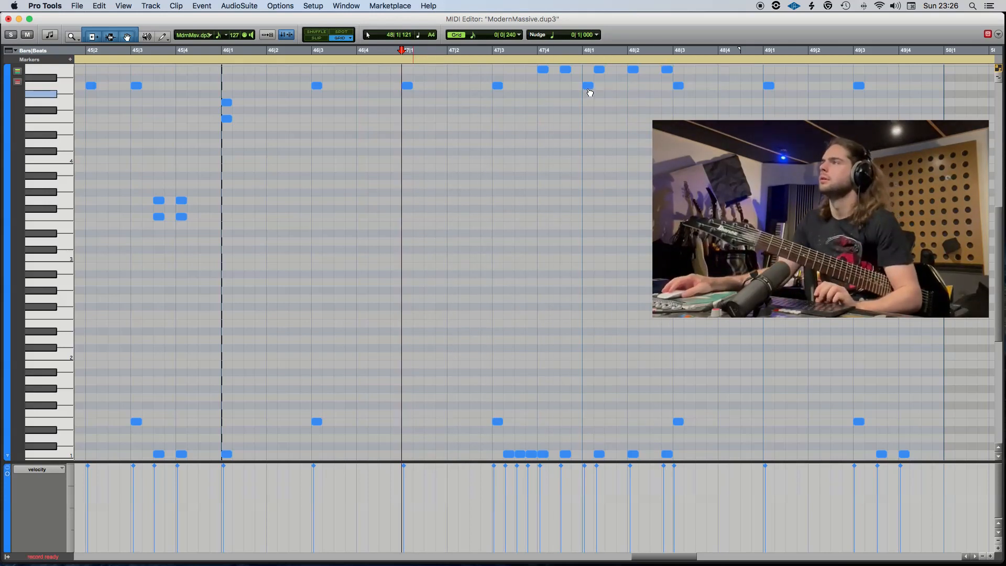
Move the A4 note at 48|1 down to C#3 and replace the B4 note at 48|1|240 with F#2.
{"action": "left_click", "coordinate": [588, 85]}
{"action": "left_click_drag", "start_coordinate": [585, 188], "coordinate": [589, 244]}
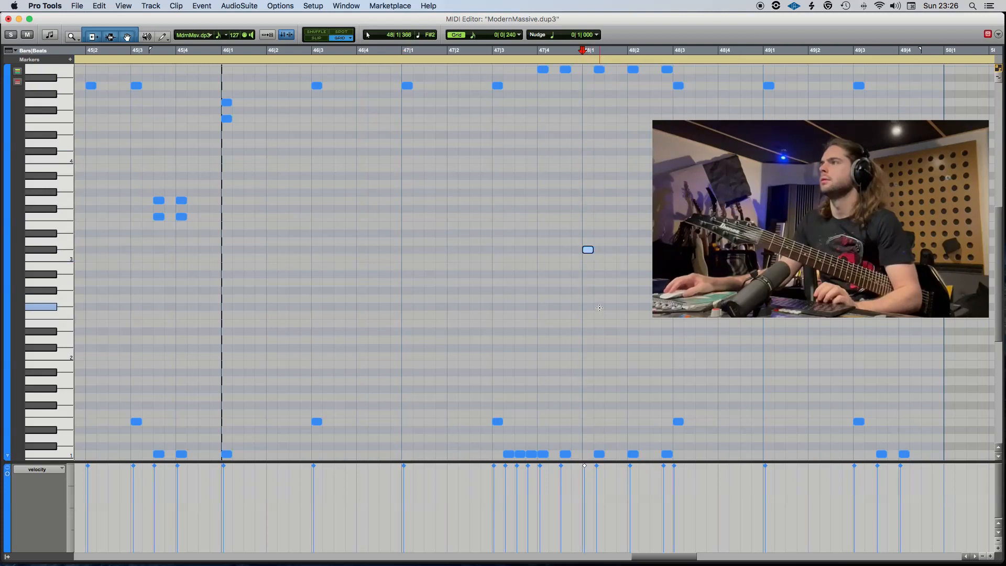
{"action": "double_click", "coordinate": [600, 308]}
{"action": "scroll", "coordinate": [596, 71], "scroll_direction": "up", "scroll_amount": 2}
{"action": "double_click", "coordinate": [599, 101]}
Change the B4 cymbal note at 48|2|720 to F4, playing the accents before and after the change.
{"action": "left_click", "coordinate": [529, 54]}
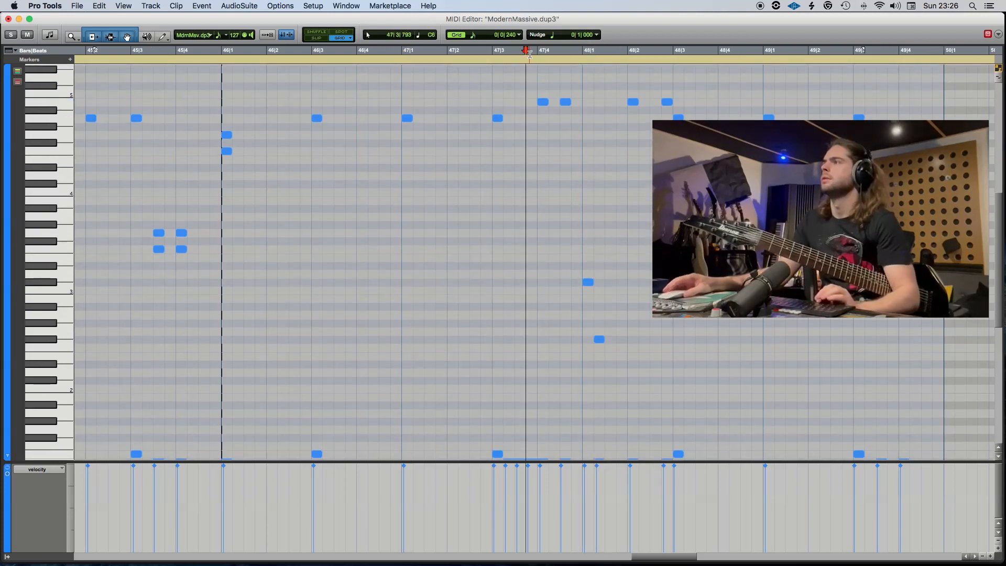
{"action": "key", "text": "space"}
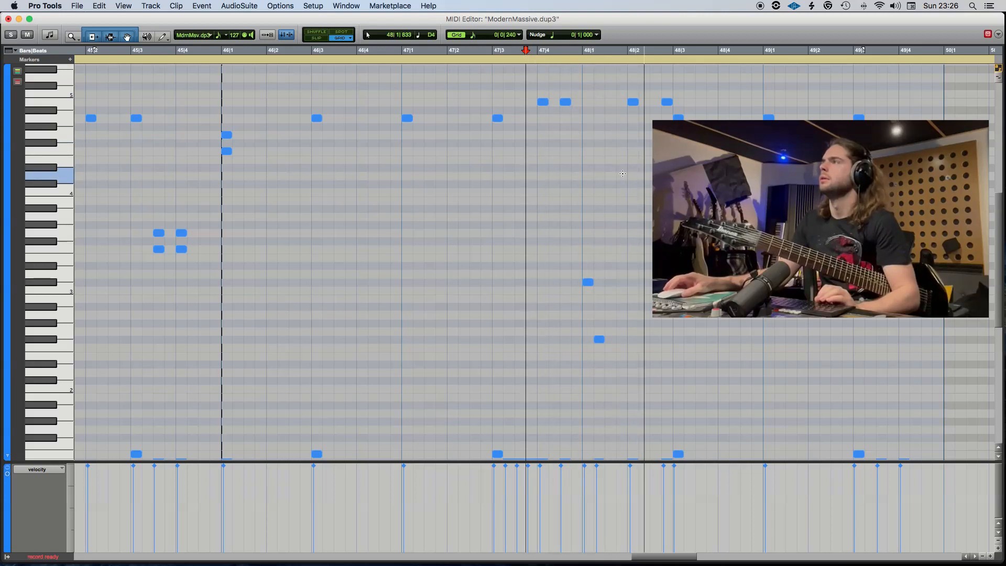
{"action": "double_click", "coordinate": [668, 103]}
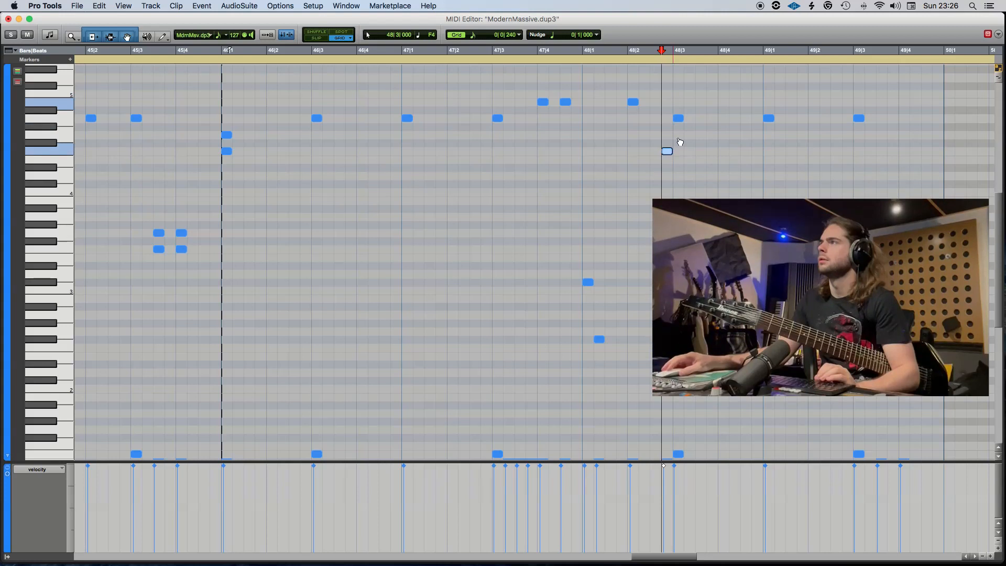
{"action": "left_click", "coordinate": [518, 56]}
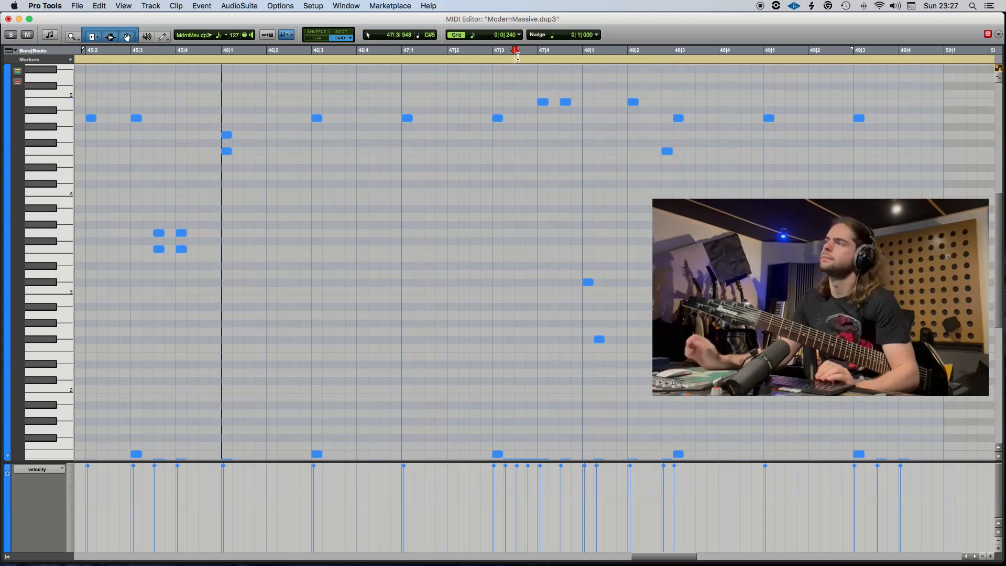
{"action": "key", "text": "space"}
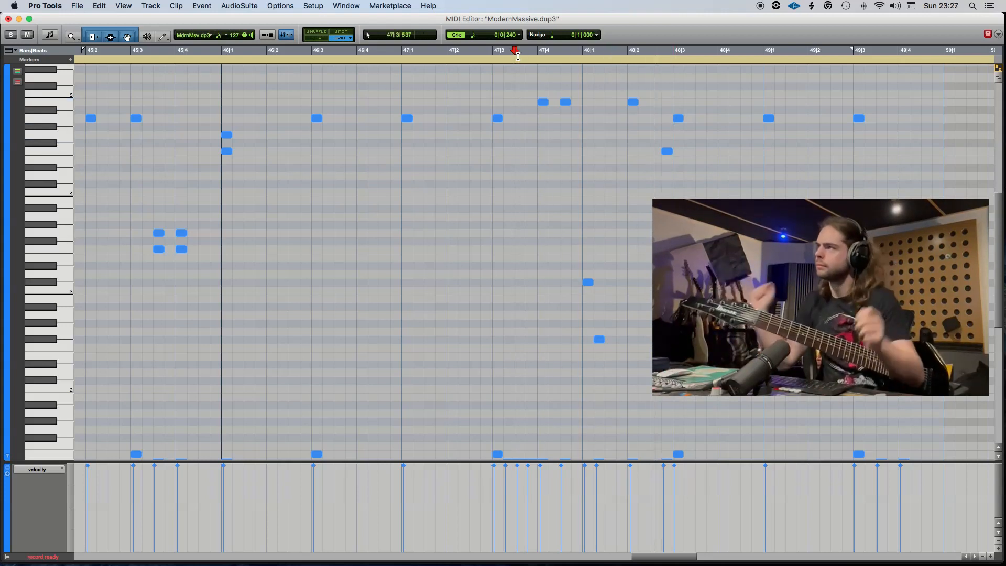
Close the MIDI editor, place the playback start at 41|1 and save the session.
{"action": "scroll", "coordinate": [915, 194], "scroll_direction": "right", "scroll_amount": 4}
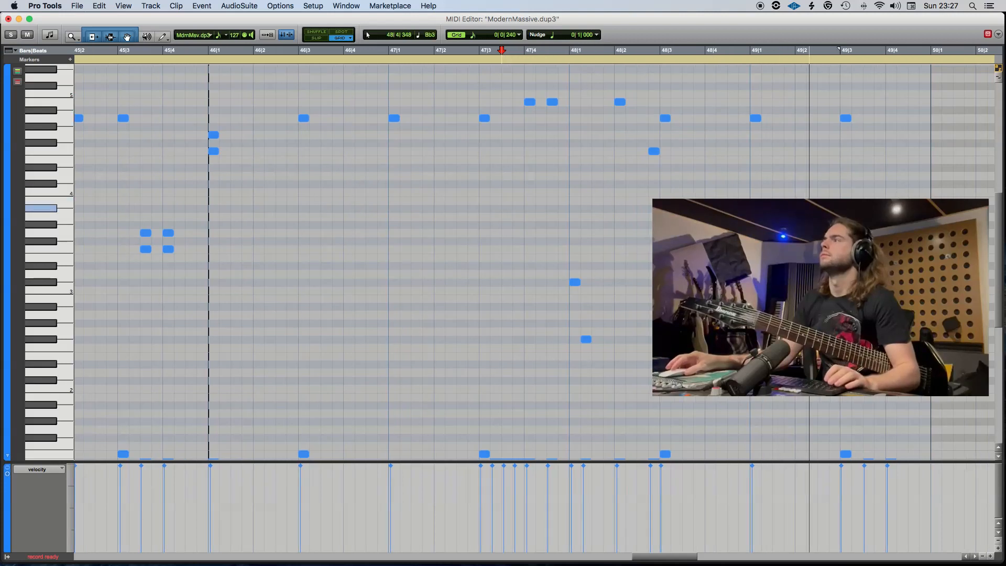
{"action": "left_click", "coordinate": [8, 19]}
{"action": "key", "text": "super+s"}
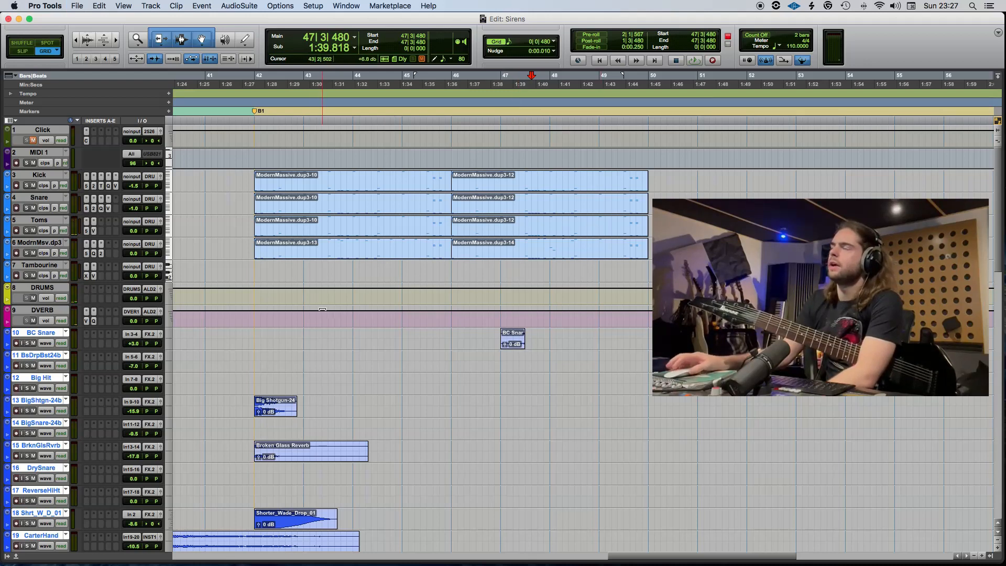
{"action": "scroll", "coordinate": [276, 327], "scroll_direction": "left", "scroll_amount": 3}
{"action": "scroll", "coordinate": [276, 327], "scroll_direction": "down", "scroll_amount": 2}
{"action": "left_click", "coordinate": [285, 339]}
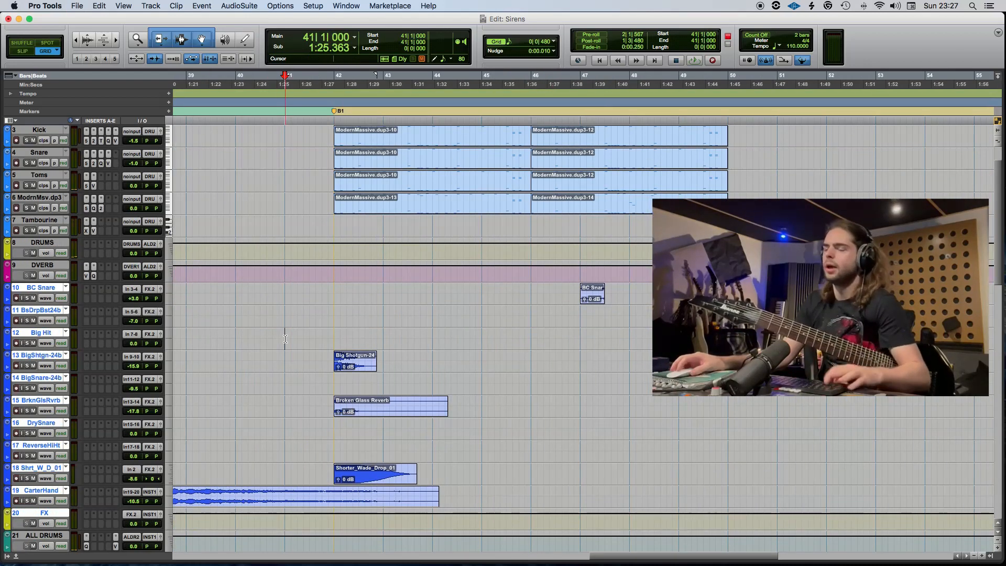
{"action": "key", "text": "super+s"}
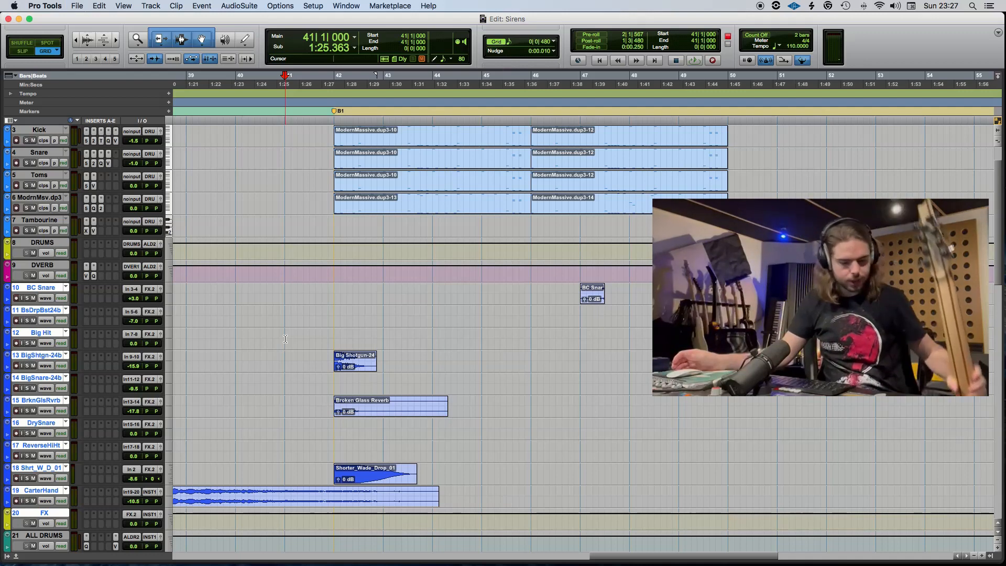
Insert the multichannel Omnisphere (stereo) instrument on the Inst 3 track.
{"action": "scroll", "coordinate": [345, 331], "scroll_direction": "down", "scroll_amount": 3}
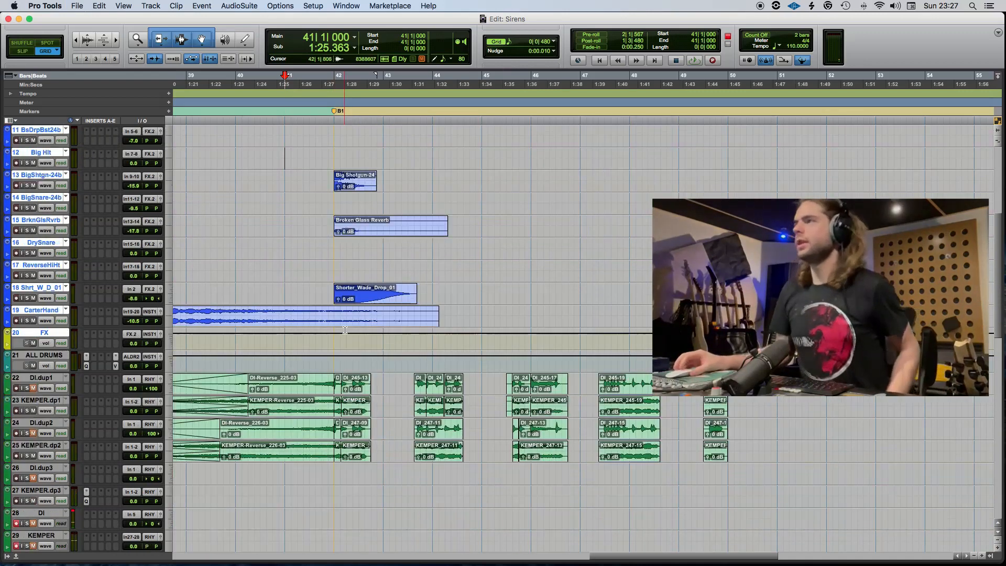
{"action": "scroll", "coordinate": [345, 330], "scroll_direction": "down", "scroll_amount": 5}
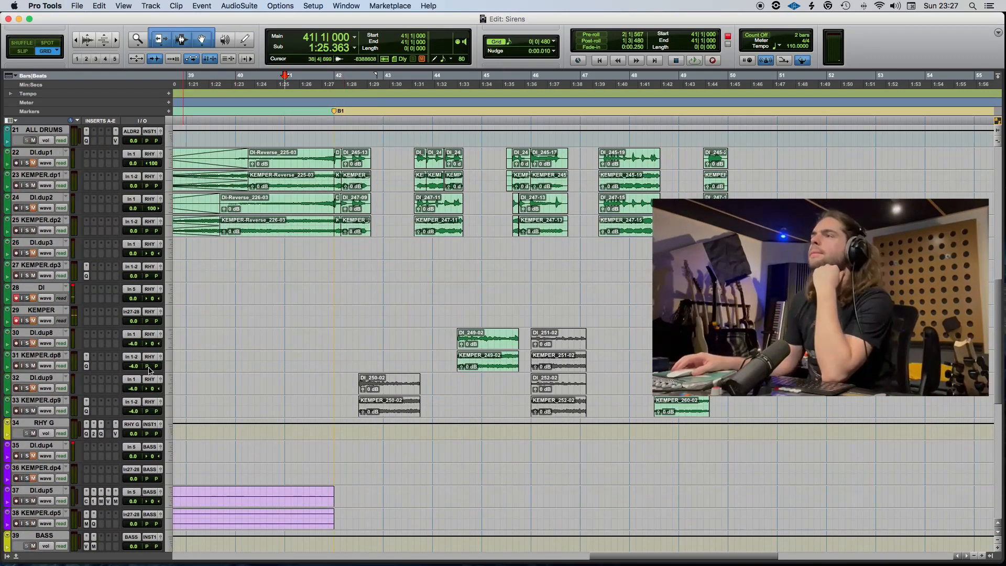
{"action": "left_click", "coordinate": [490, 368]}
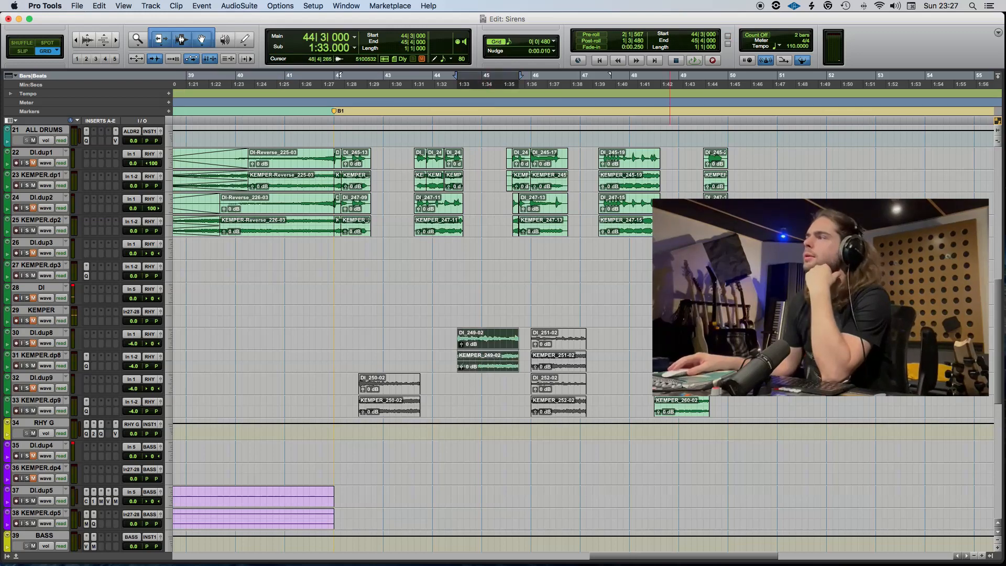
{"action": "scroll", "coordinate": [340, 463], "scroll_direction": "down", "scroll_amount": 8}
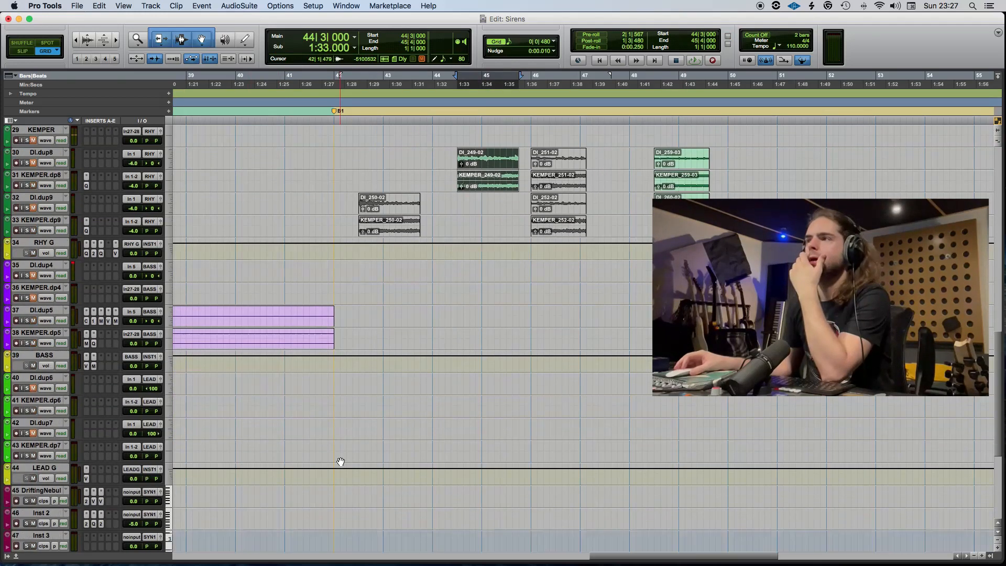
{"action": "scroll", "coordinate": [339, 462], "scroll_direction": "up", "scroll_amount": 4}
{"action": "scroll", "coordinate": [335, 463], "scroll_direction": "down", "scroll_amount": 8}
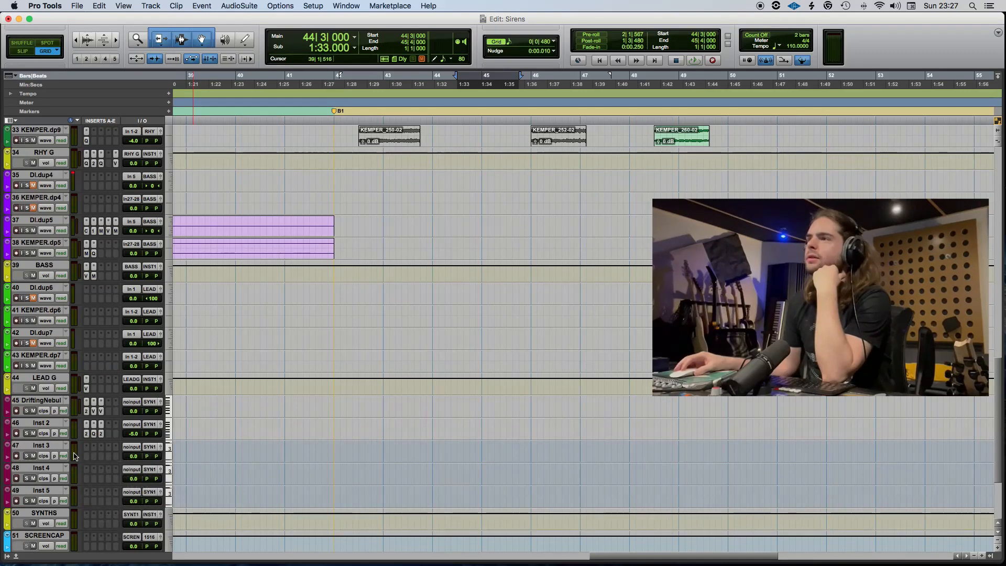
{"action": "left_click", "coordinate": [88, 460]}
{"action": "mouse_move", "coordinate": [119, 504]}
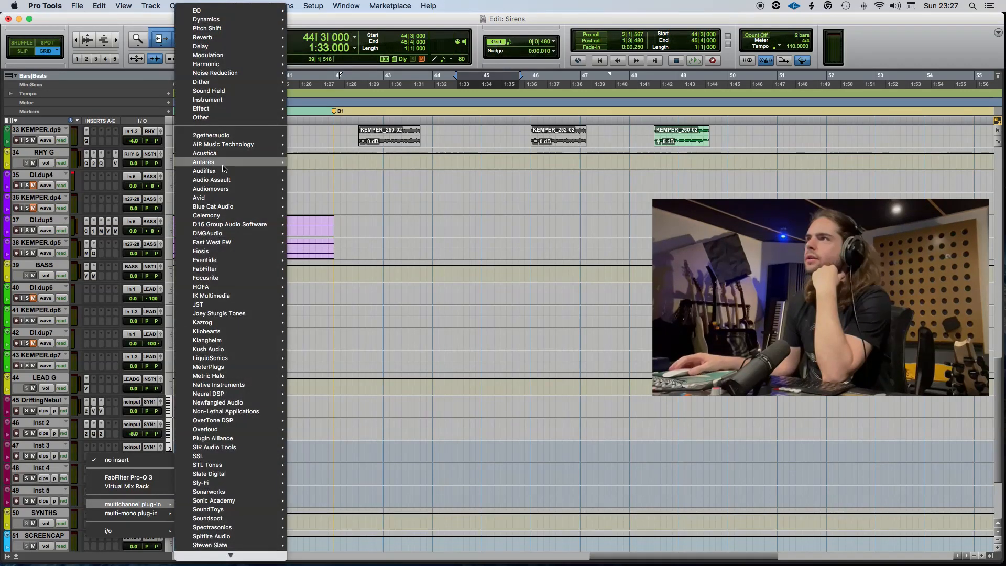
{"action": "mouse_move", "coordinate": [229, 93]}
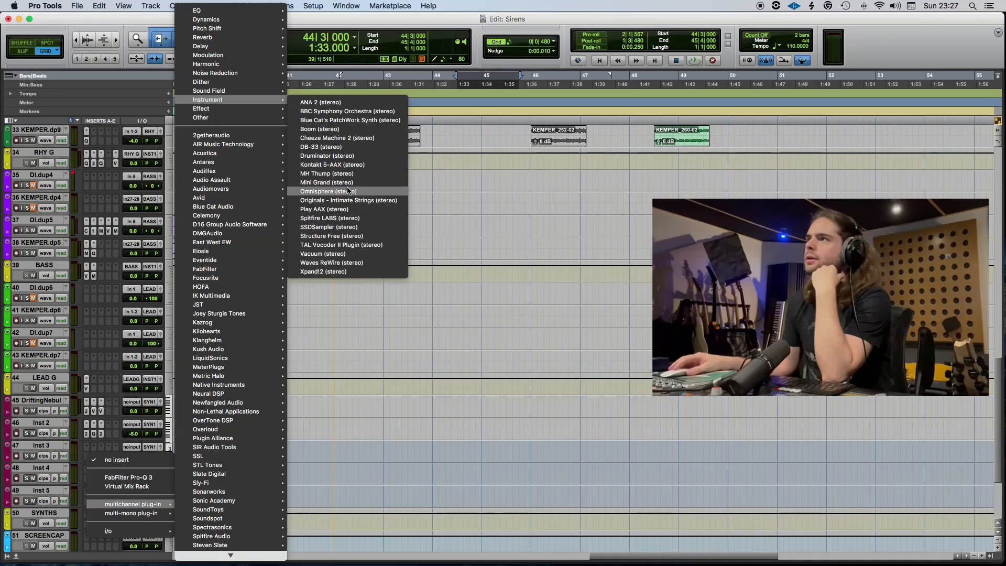
{"action": "left_click", "coordinate": [347, 192]}
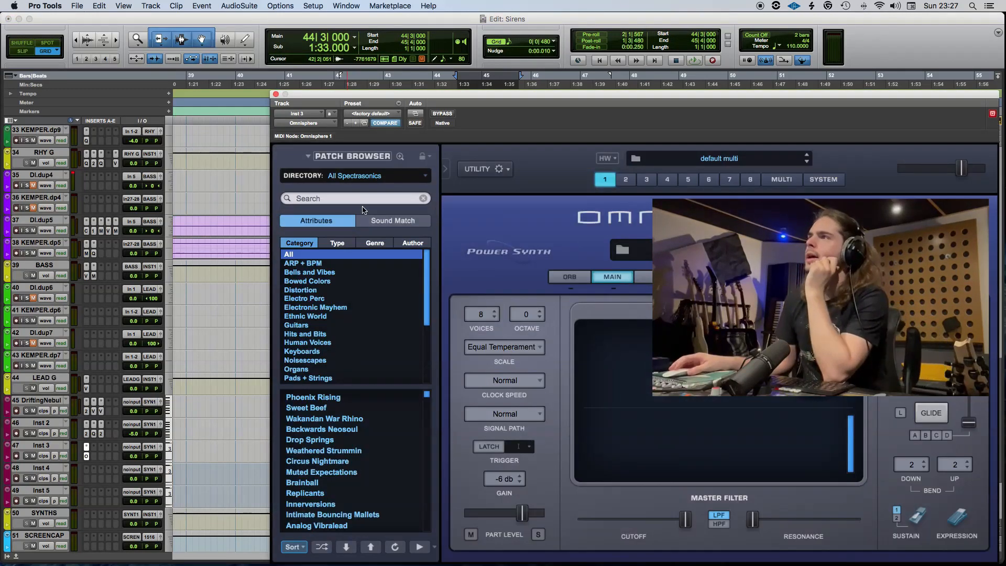
Search the Omnisphere patch browser for "siren" and move the plug-in window out of the way of the tracks.
{"action": "left_click", "coordinate": [357, 197]}
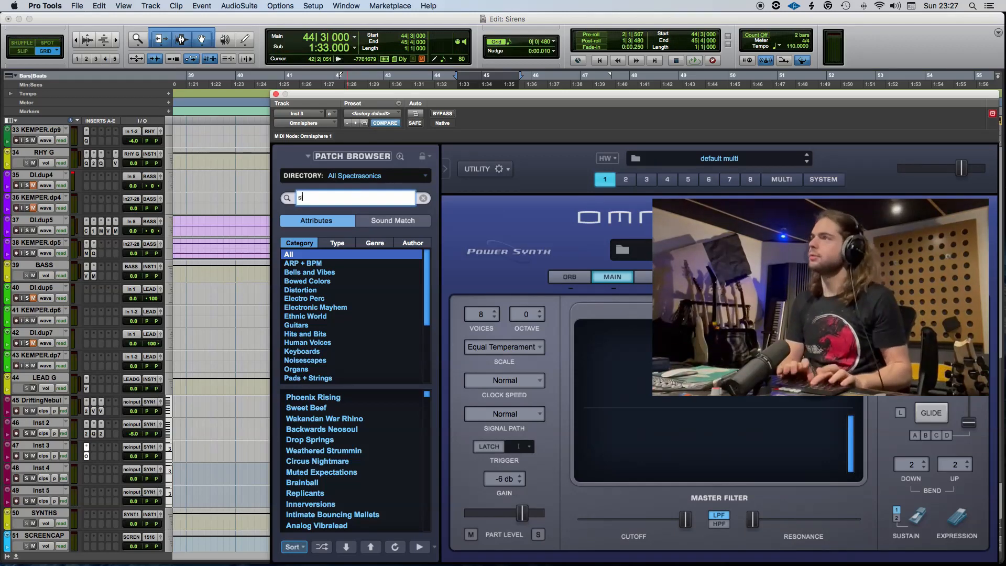
{"action": "key", "text": "Return"}
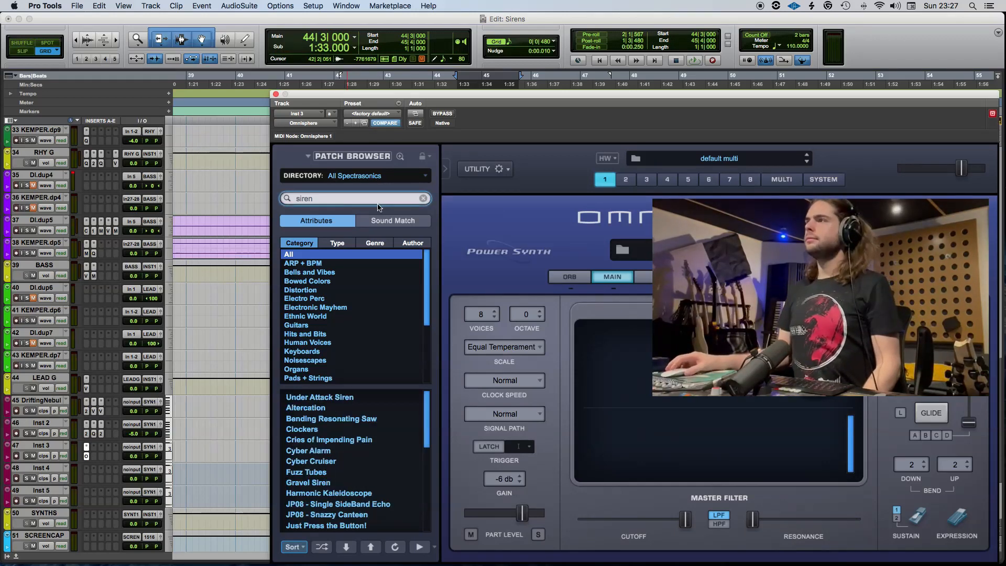
{"action": "left_click_drag", "start_coordinate": [350, 97], "coordinate": [1005, 100]}
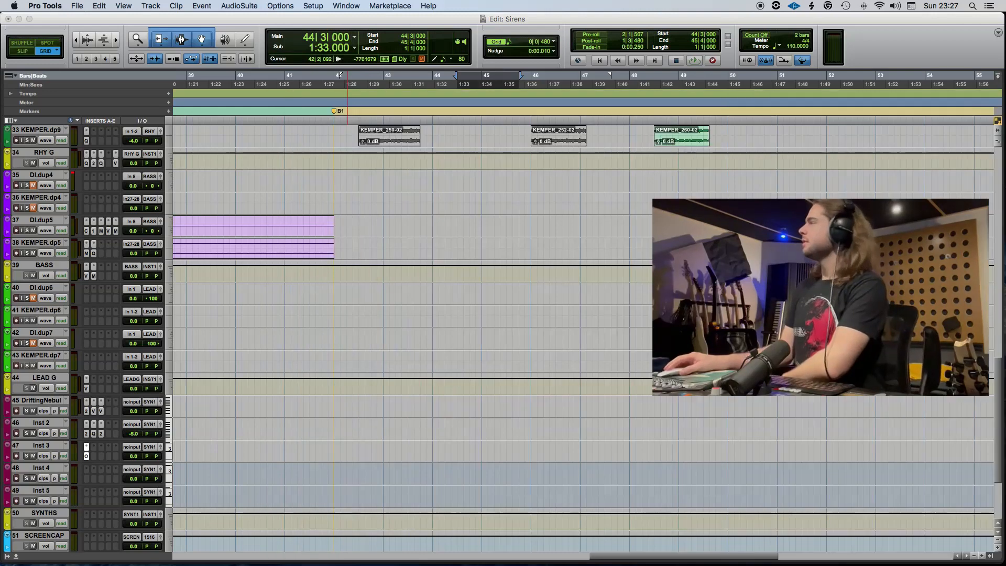
Create an empty MIDI clip on the Inst 3 track from 42|1 to 46|1.
{"action": "left_click", "coordinate": [335, 449]}
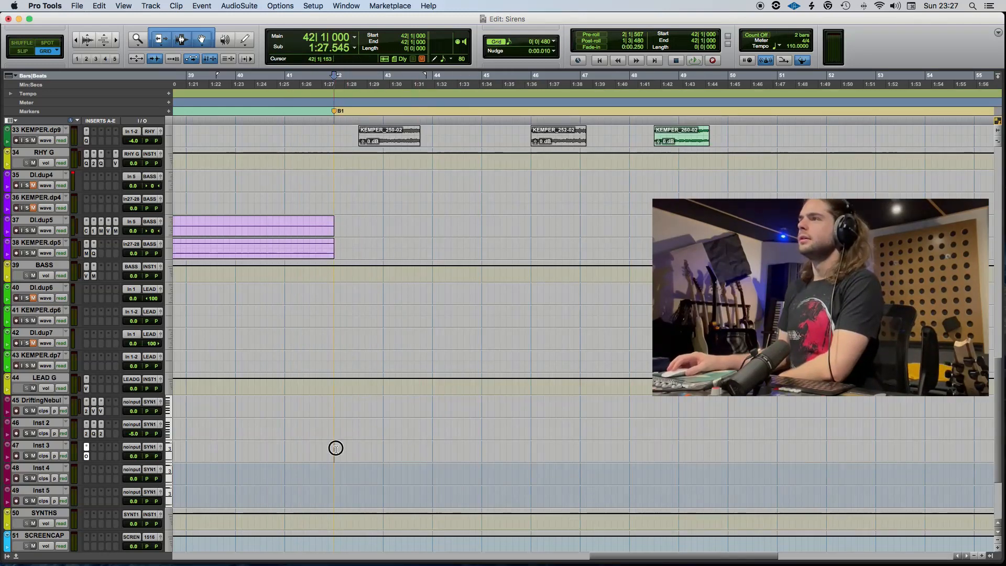
{"action": "left_click_drag", "start_coordinate": [334, 450], "coordinate": [531, 461]}
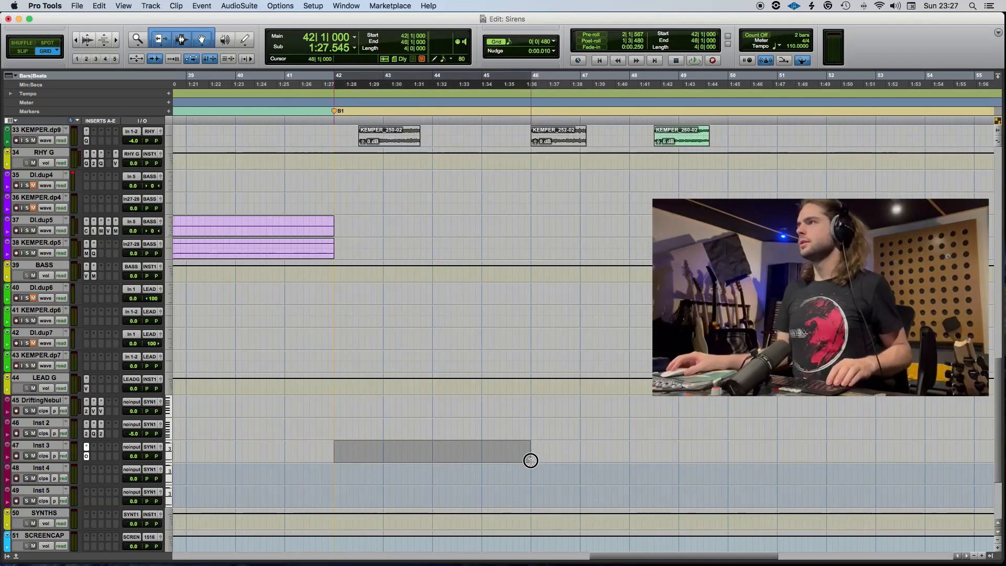
{"action": "key", "text": "alt+shift+3"}
{"action": "left_click", "coordinate": [445, 464]}
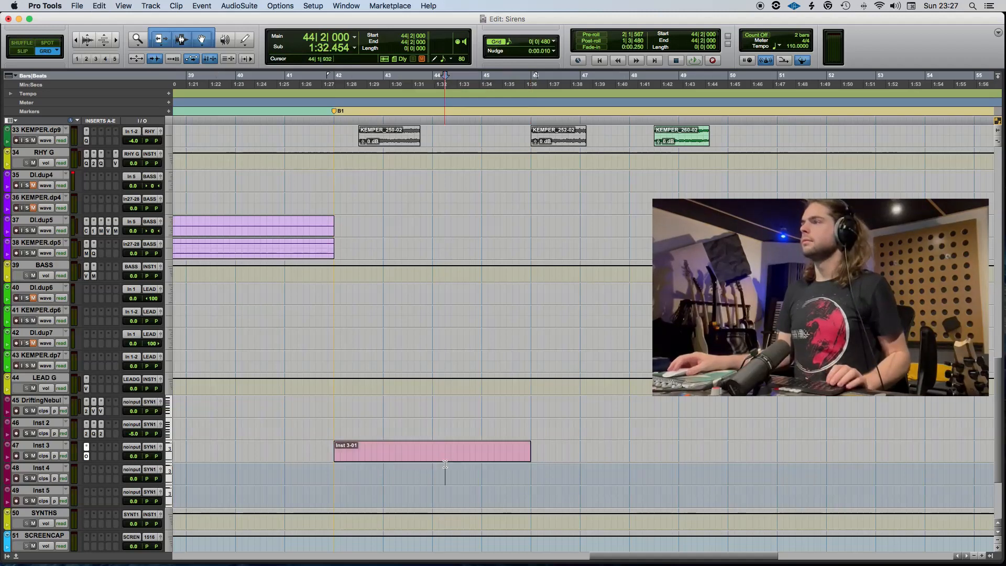
Insert the Slate Digital rack plug-in on the Inst 3 track and close its window.
{"action": "left_click", "coordinate": [102, 456]}
{"action": "left_click", "coordinate": [126, 488]}
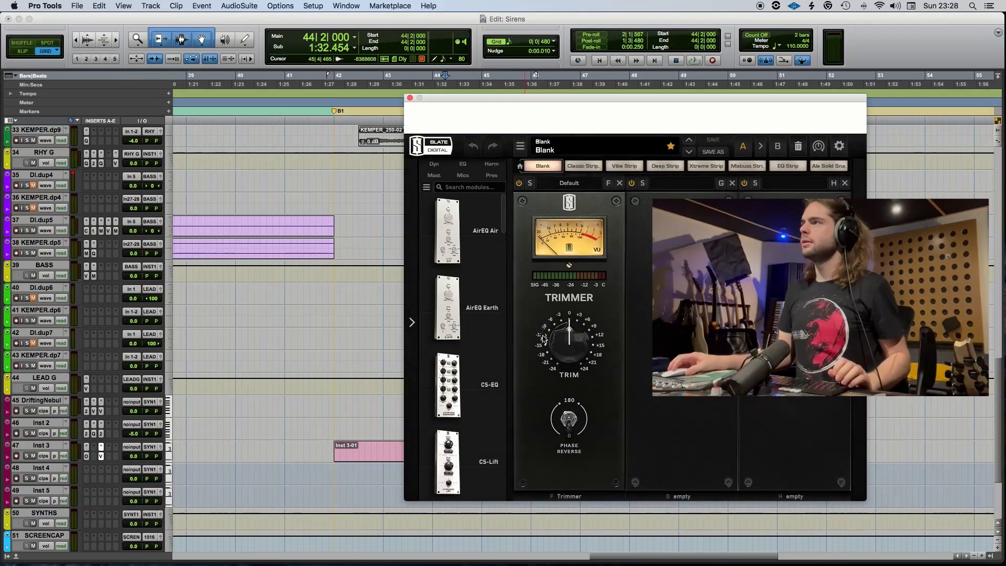
{"action": "left_click", "coordinate": [410, 98]}
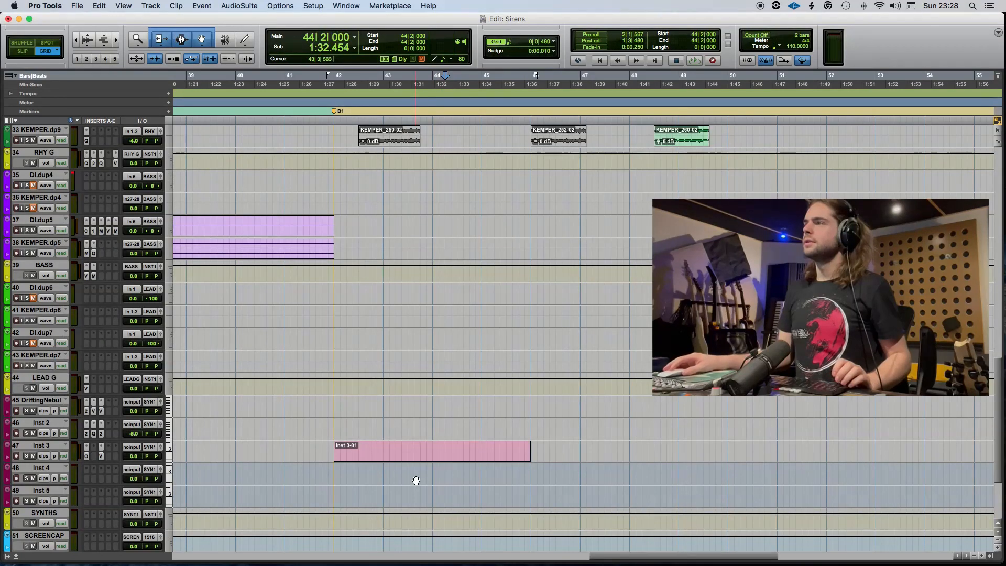
Add an F#2 note from 42|1 to 46|1 in the new Inst 3 clip, play it and return to the Edit window.
{"action": "left_click", "coordinate": [414, 462]}
{"action": "double_click", "coordinate": [414, 461]}
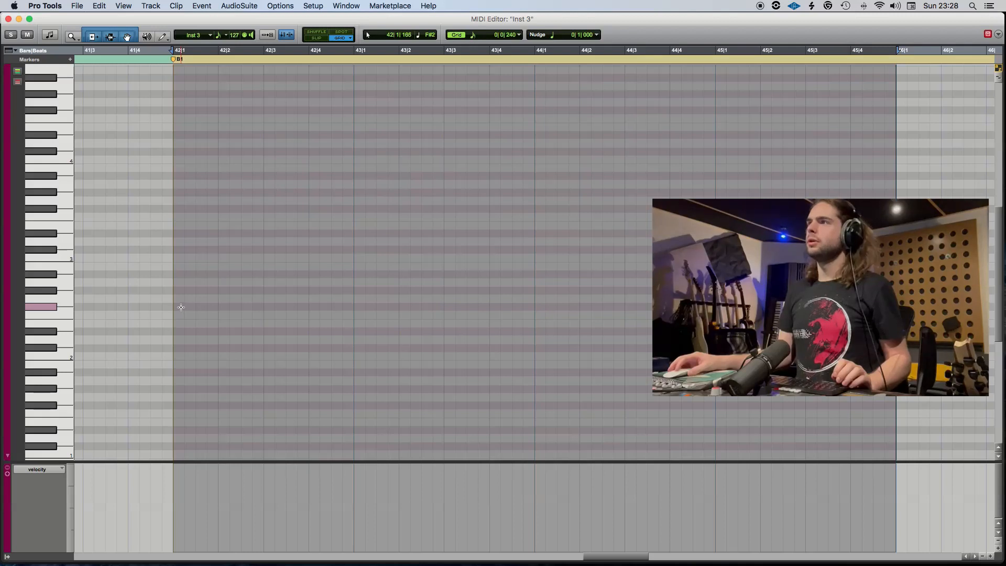
{"action": "left_click_drag", "start_coordinate": [181, 307], "coordinate": [902, 307]}
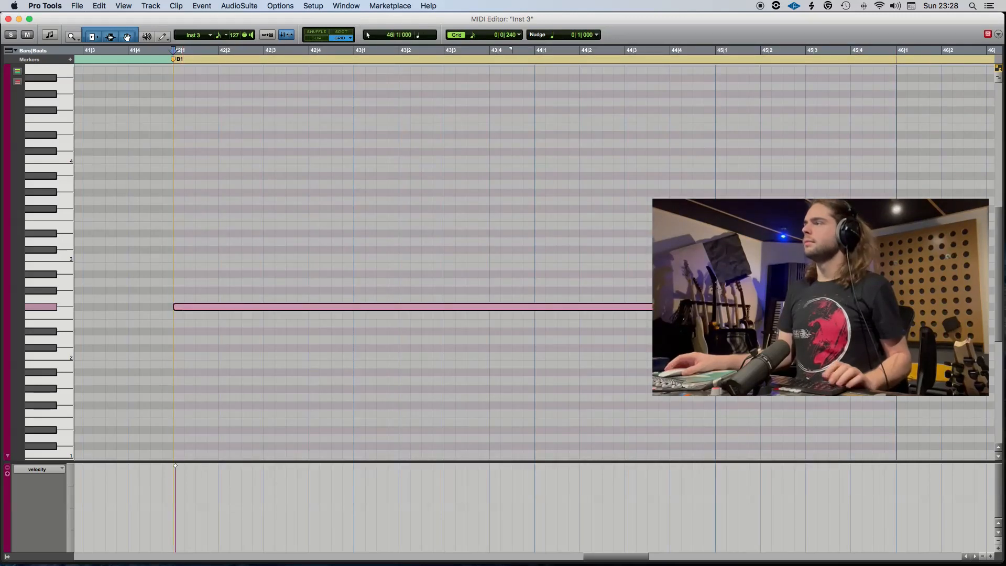
{"action": "key", "text": "space"}
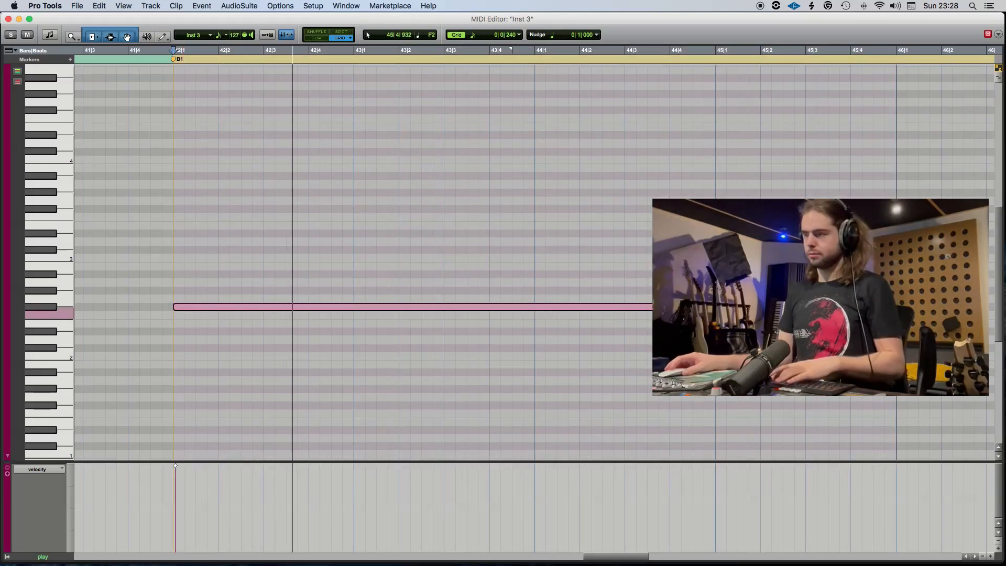
{"action": "key", "text": "ctrl+equal"}
{"action": "key", "text": "space"}
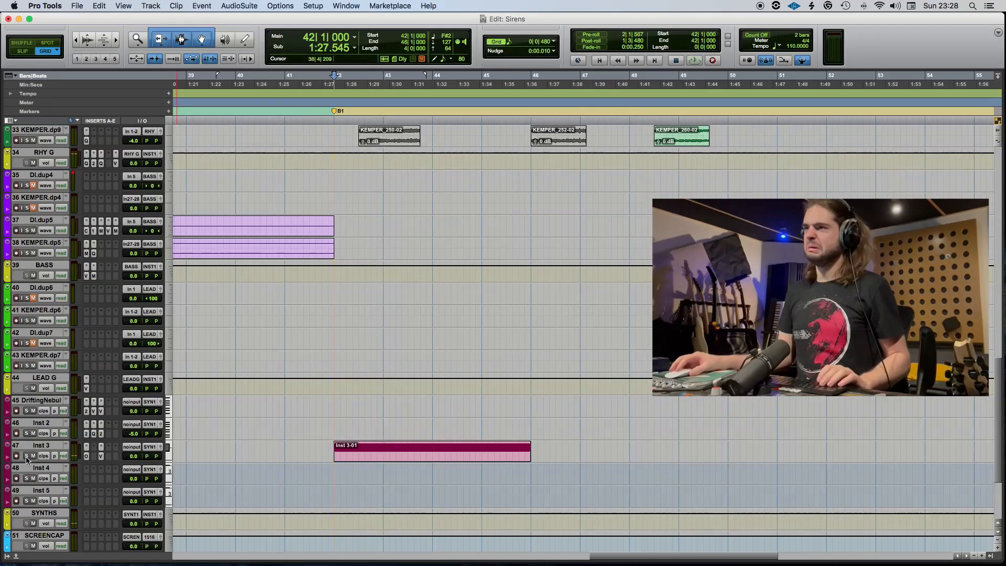
Reopen Omnisphere on Inst 3 and audition the Altercation and Bending Resonating Saw patches.
{"action": "left_click", "coordinate": [87, 457]}
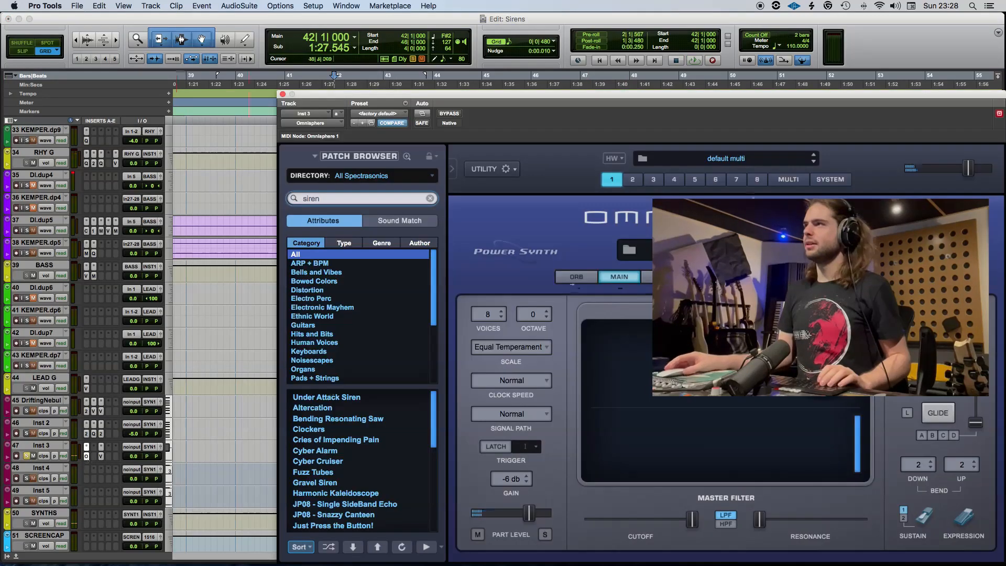
{"action": "left_click_drag", "start_coordinate": [486, 104], "coordinate": [472, 97]}
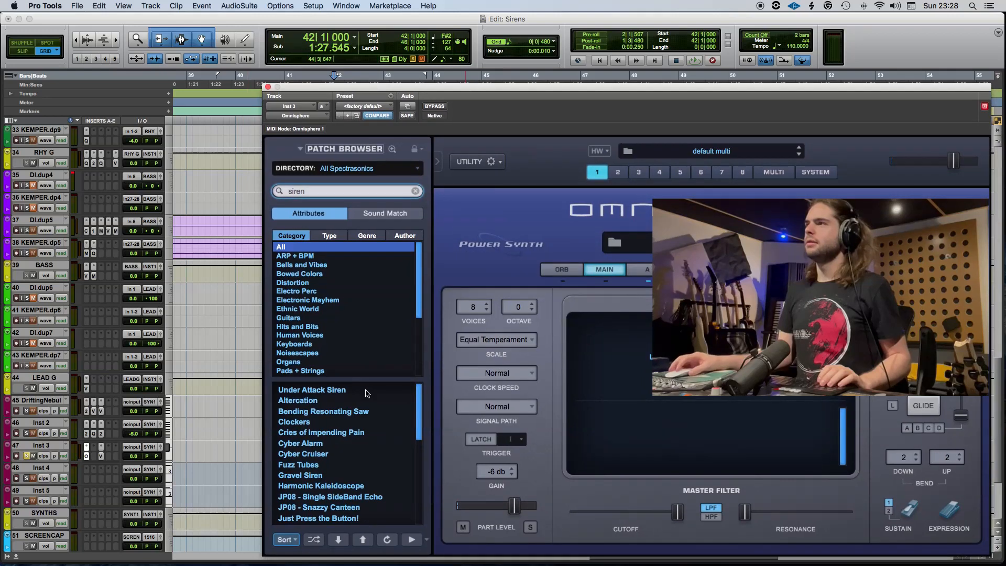
{"action": "left_click", "coordinate": [329, 401]}
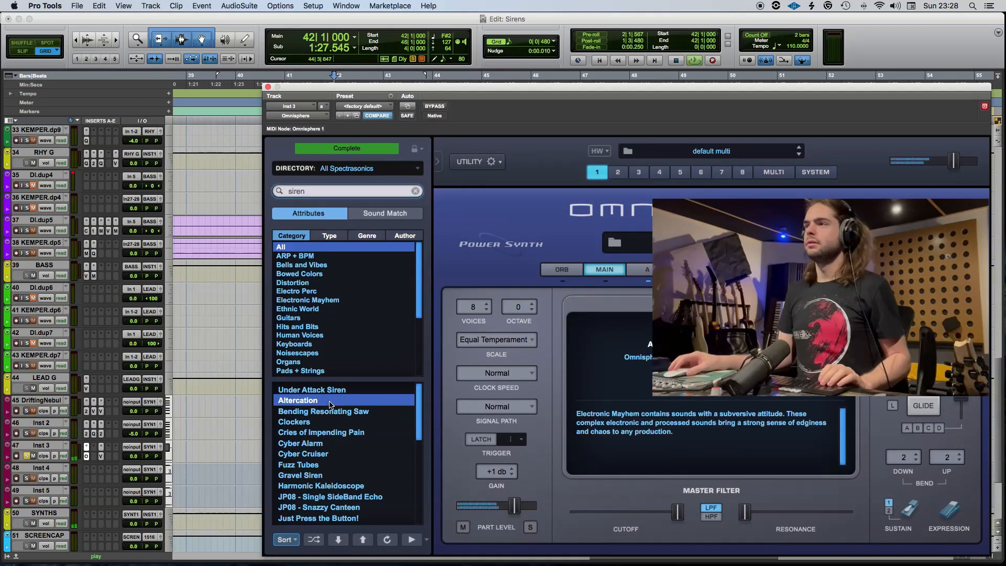
{"action": "left_click", "coordinate": [336, 412]}
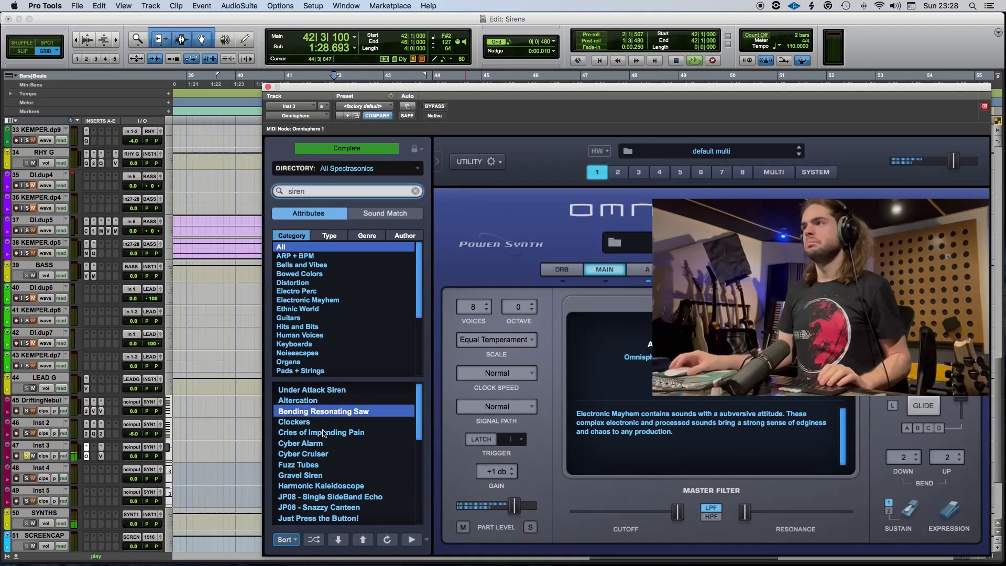
{"action": "key", "text": "space"}
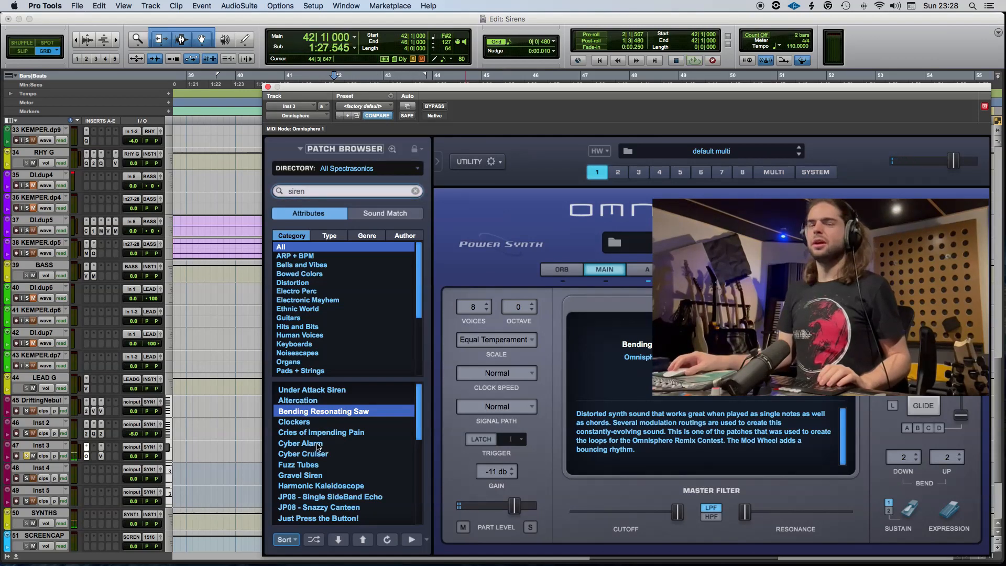
Load the Cyber Alarm patch, audition it with the Inst 3 track soloed and unsoloed, and close Omnisphere.
{"action": "left_click", "coordinate": [320, 445]}
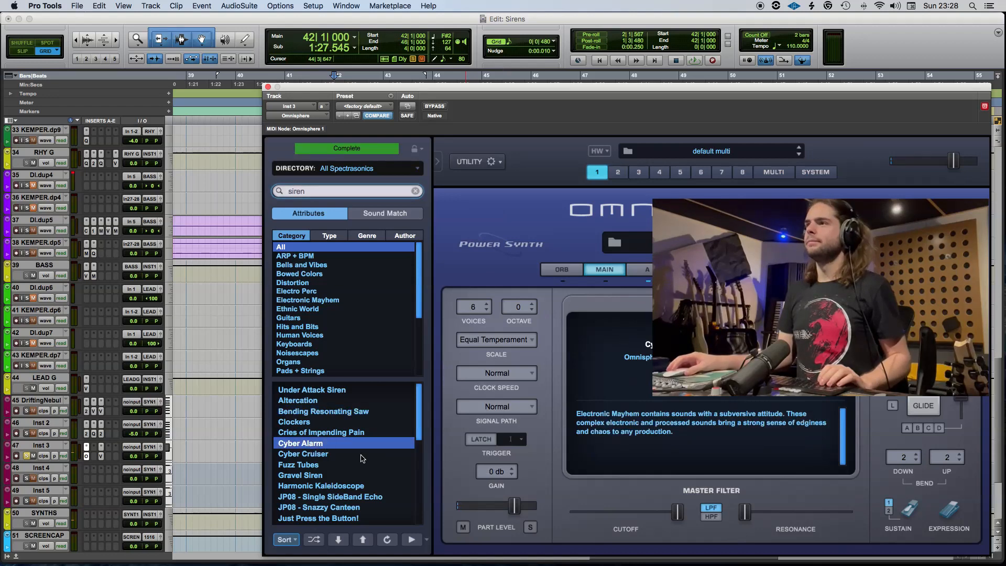
{"action": "key", "text": "space"}
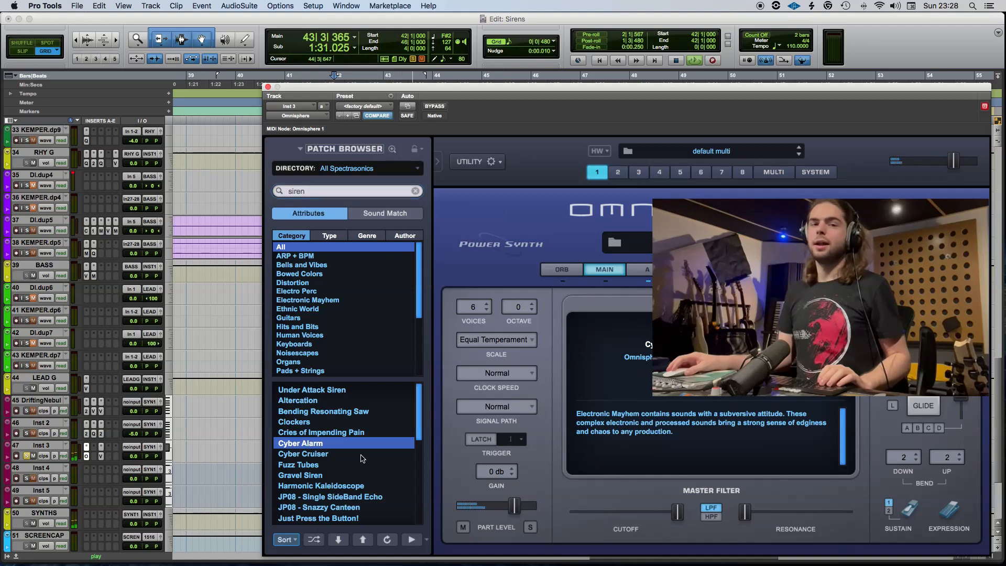
{"action": "left_click", "coordinate": [28, 457]}
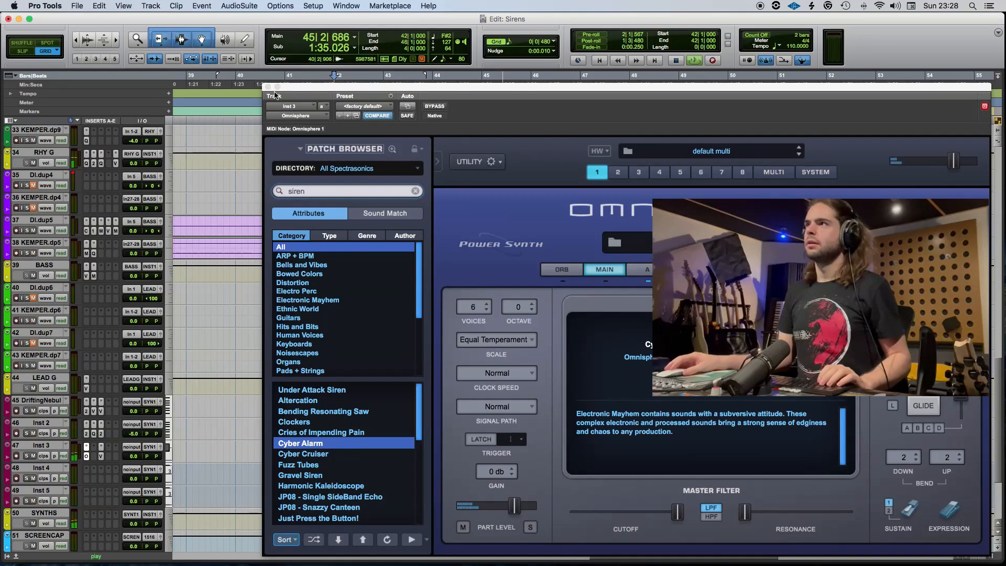
{"action": "left_click", "coordinate": [268, 87]}
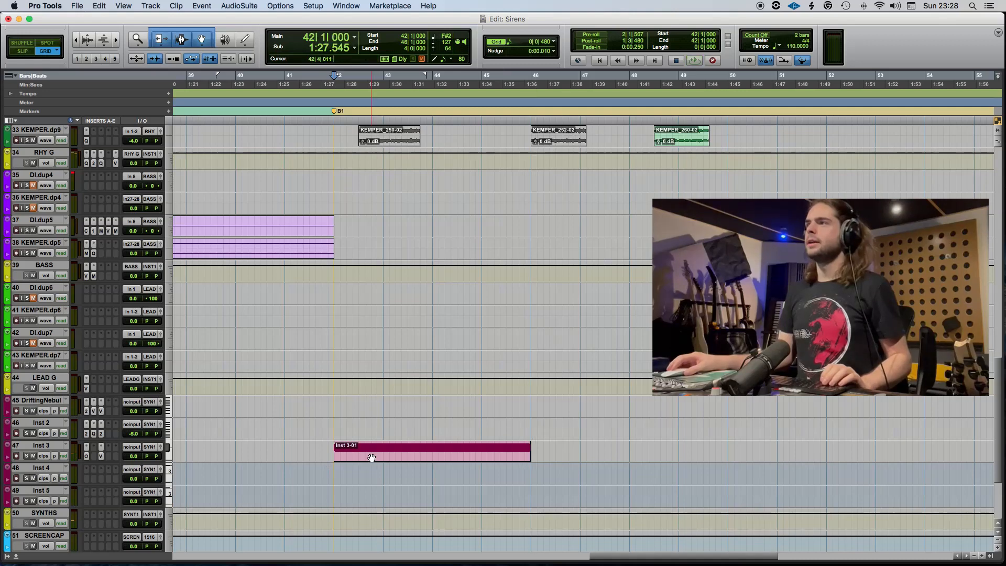
Move the Inst 3 MIDI clip to start at 42|3, in line with the DI_250-02 guitar clip.
{"action": "scroll", "coordinate": [400, 462], "scroll_direction": "up", "scroll_amount": 8}
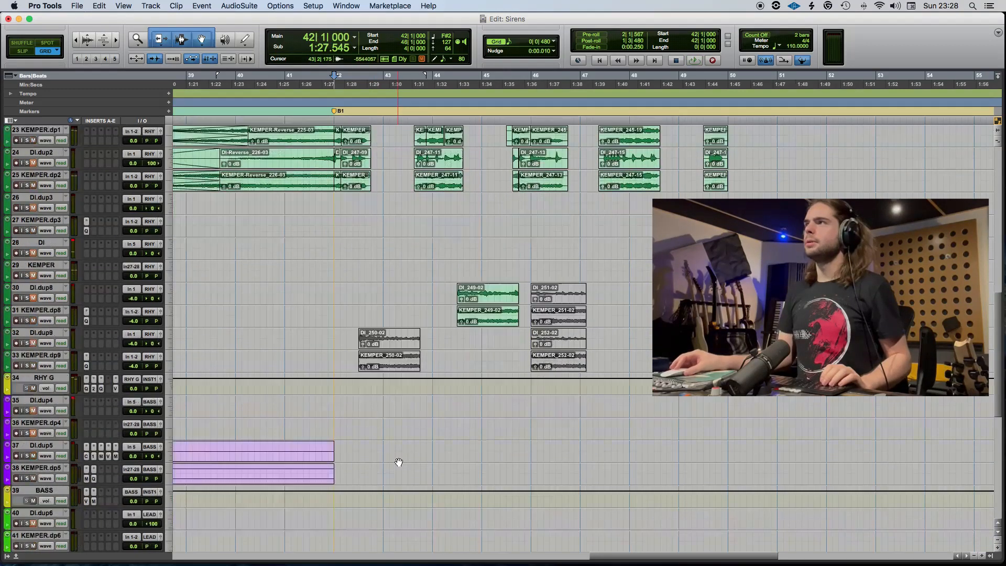
{"action": "key", "text": "t"}
{"action": "key", "text": "t"}
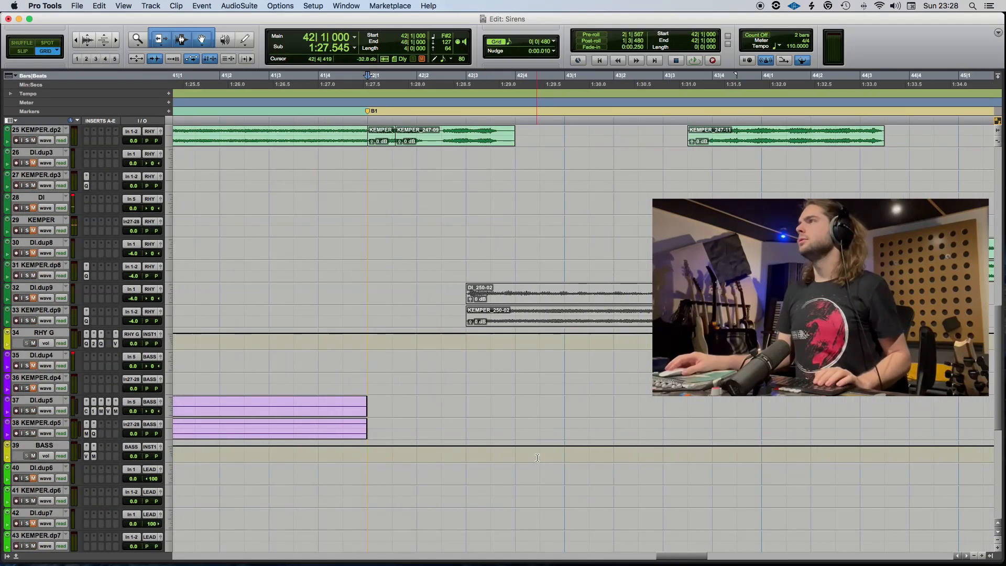
{"action": "scroll", "coordinate": [518, 470], "scroll_direction": "up", "scroll_amount": 10}
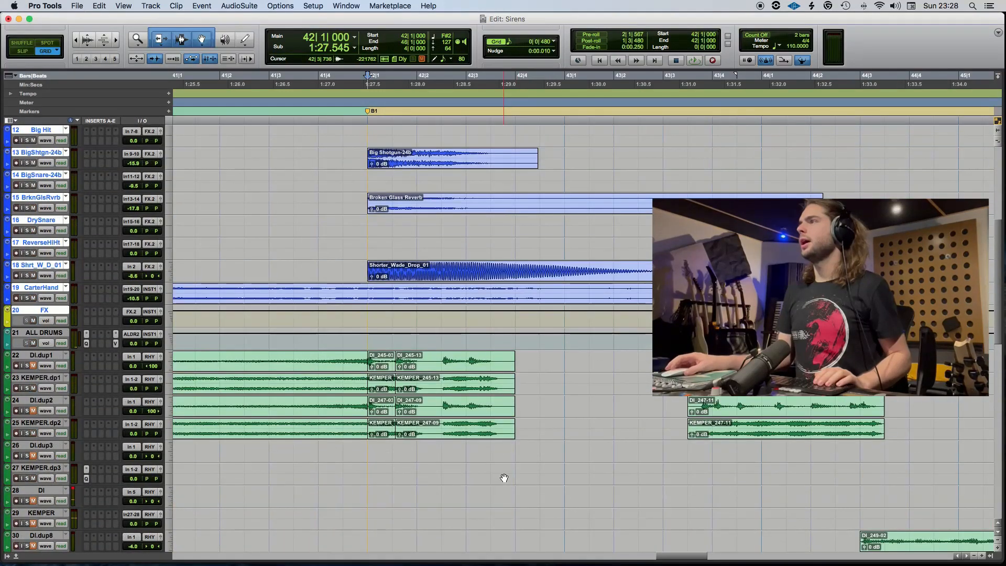
{"action": "scroll", "coordinate": [491, 471], "scroll_direction": "down", "scroll_amount": 12}
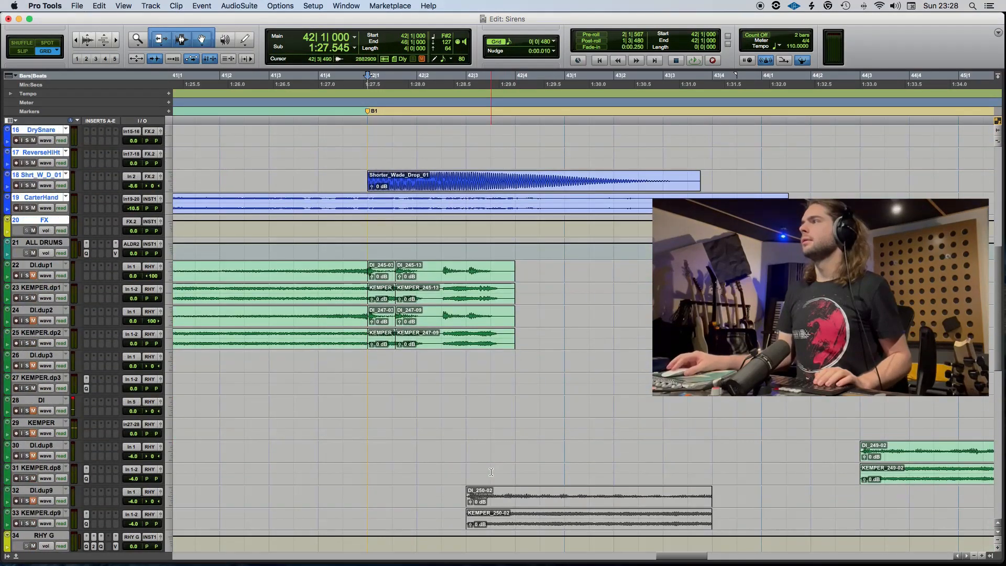
{"action": "scroll", "coordinate": [487, 473], "scroll_direction": "down", "scroll_amount": 3}
{"action": "left_click_drag", "start_coordinate": [467, 504], "coordinate": [565, 506]}
{"action": "scroll", "coordinate": [783, 474], "scroll_direction": "up", "scroll_amount": 8}
{"action": "scroll", "coordinate": [640, 316], "scroll_direction": "up", "scroll_amount": 1}
{"action": "scroll", "coordinate": [639, 316], "scroll_direction": "right", "scroll_amount": 2}
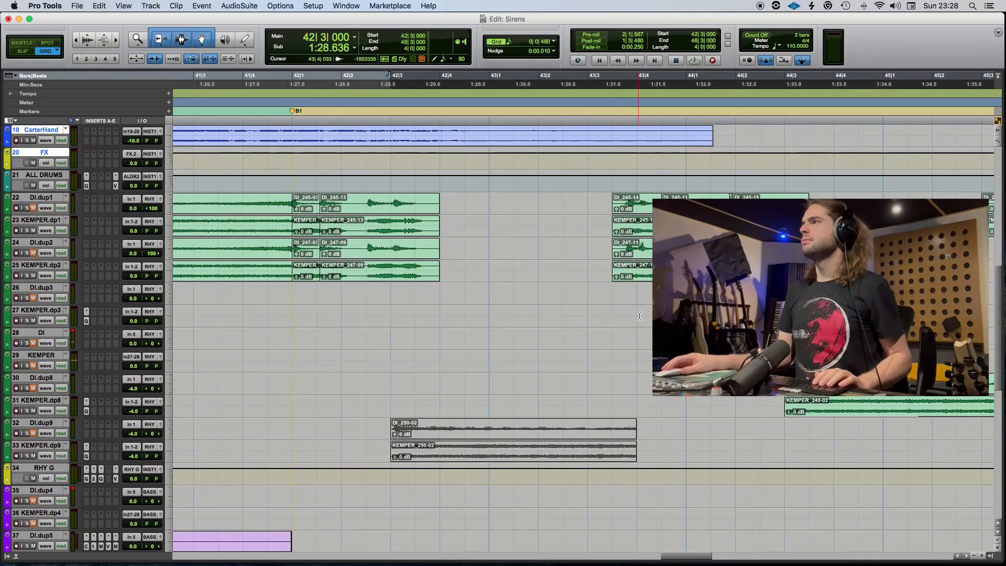
{"action": "scroll", "coordinate": [637, 298], "scroll_direction": "down", "scroll_amount": 10}
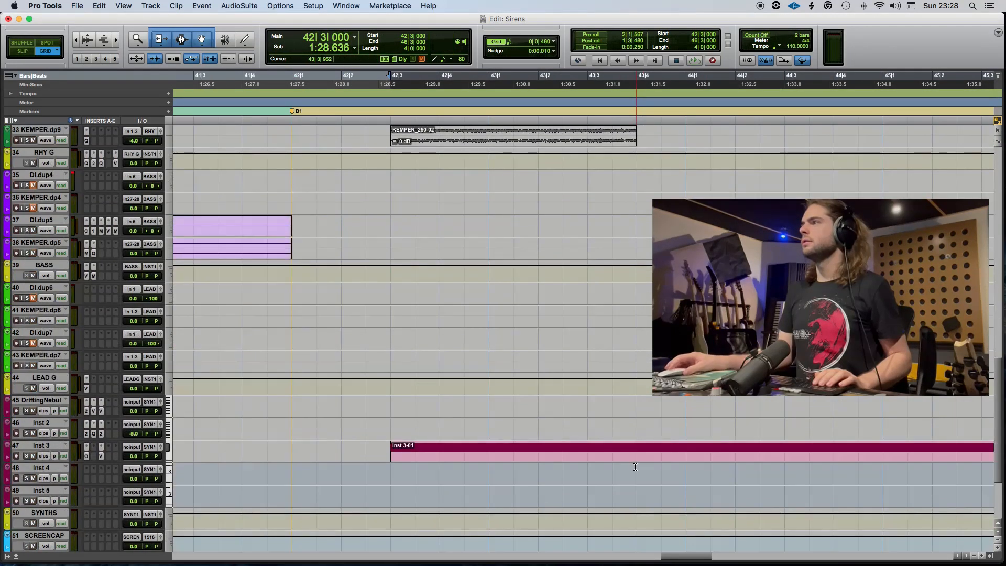
Split the Inst 3 clip and its note at 43|4, play from 42|1, and delete the clip part after the split.
{"action": "left_click", "coordinate": [638, 450]}
{"action": "double_click", "coordinate": [656, 456]}
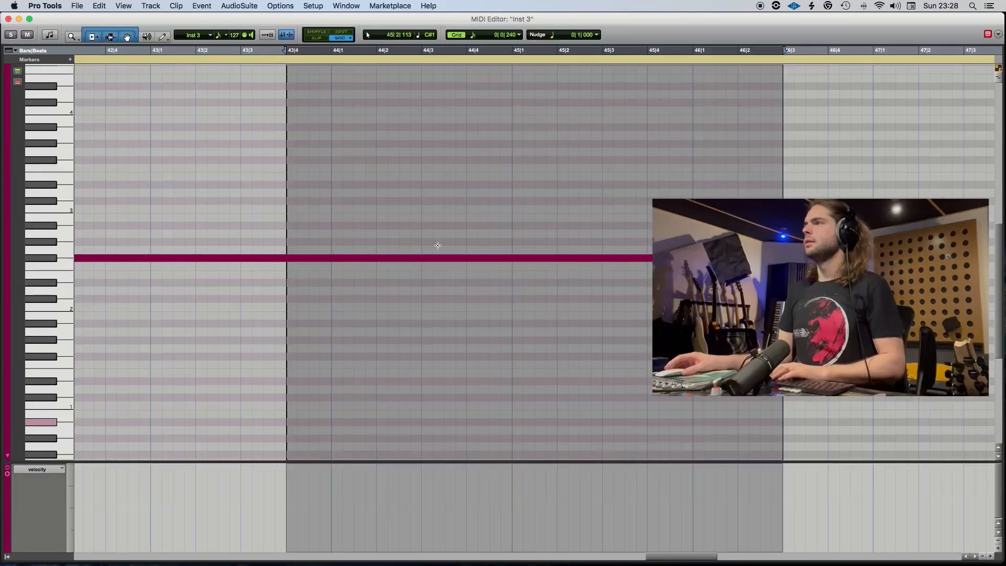
{"action": "left_click", "coordinate": [278, 270]}
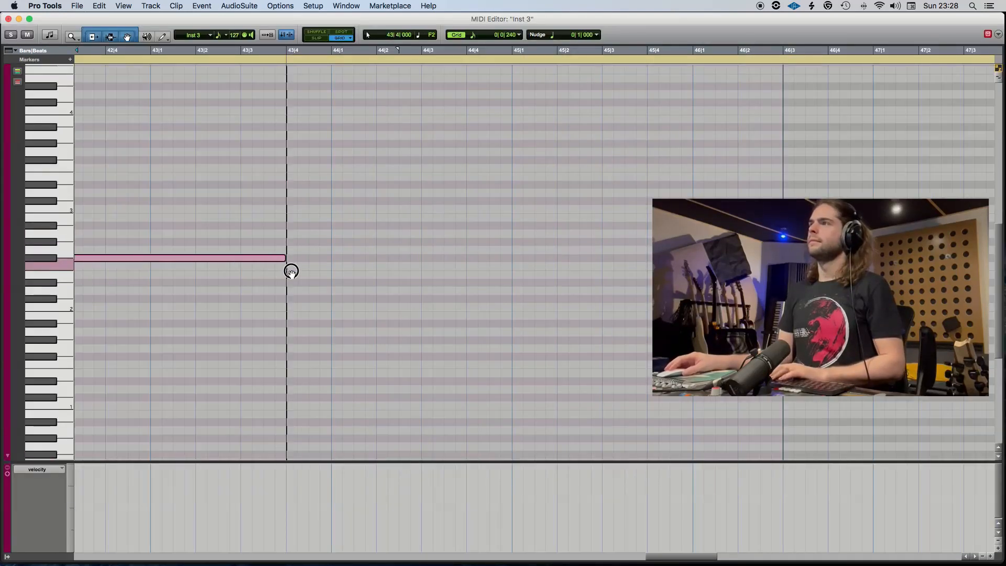
{"action": "left_click", "coordinate": [9, 19]}
{"action": "key", "text": "space"}
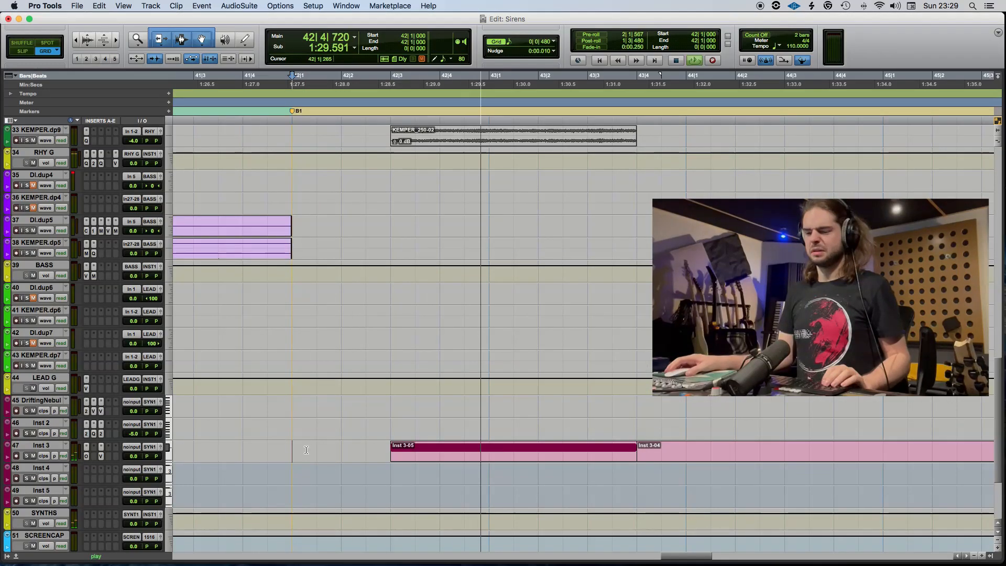
{"action": "left_click", "coordinate": [700, 457]}
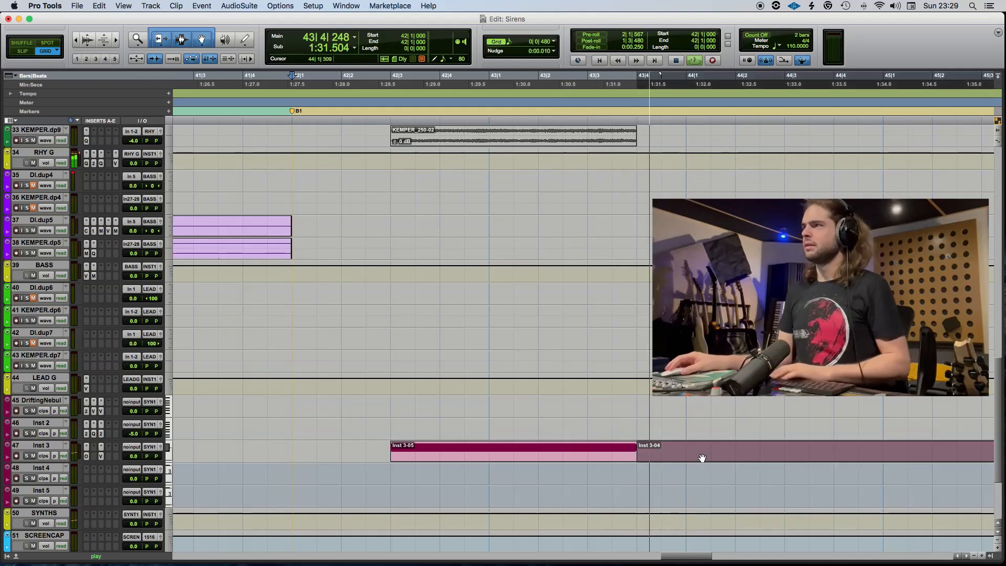
{"action": "key", "text": "Delete"}
Shorten the F#2 note in the remaining Inst 3 clip so it ends at 43|1|480.
{"action": "left_click", "coordinate": [509, 458]}
{"action": "double_click", "coordinate": [509, 459]}
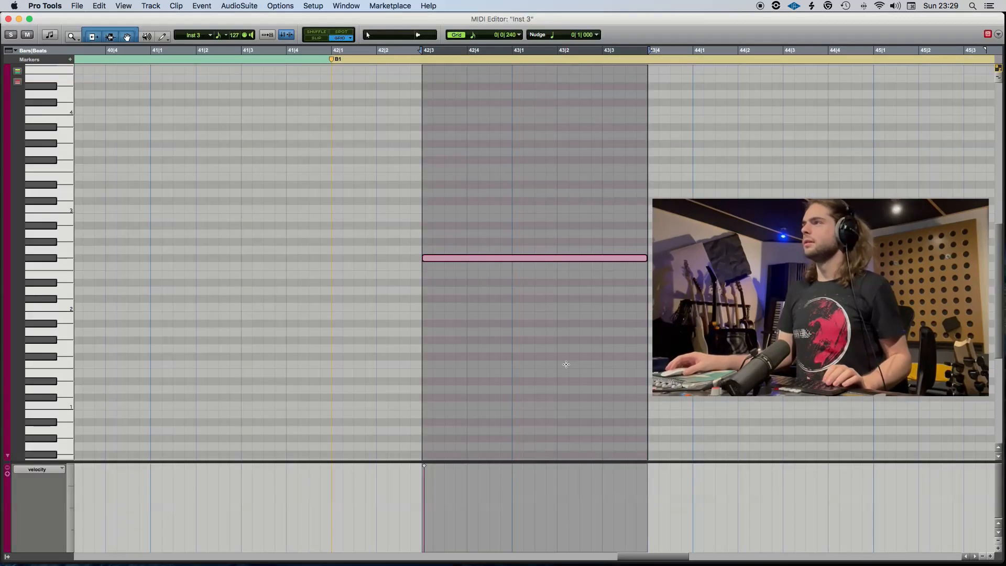
{"action": "left_click_drag", "start_coordinate": [644, 257], "coordinate": [552, 270]}
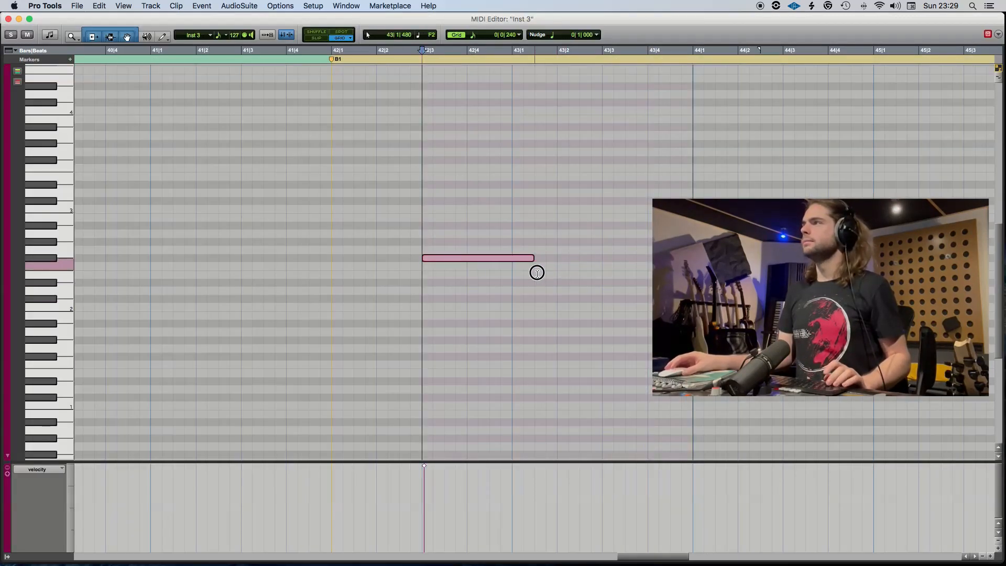
Place the playback start at 42|1, save the session and play the shortened siren note.
{"action": "left_click", "coordinate": [332, 51]}
{"action": "key", "text": "super+s"}
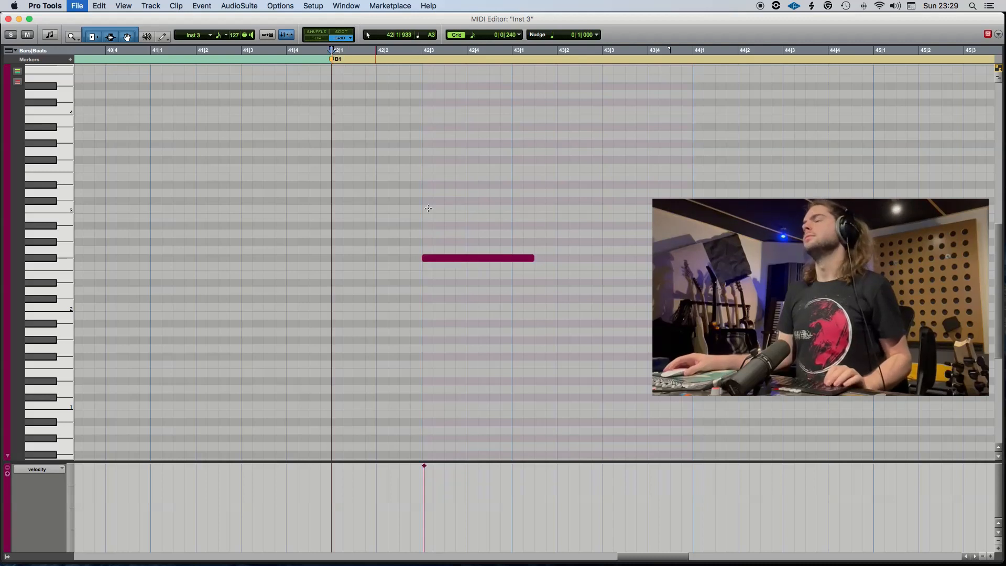
{"action": "key", "text": "space"}
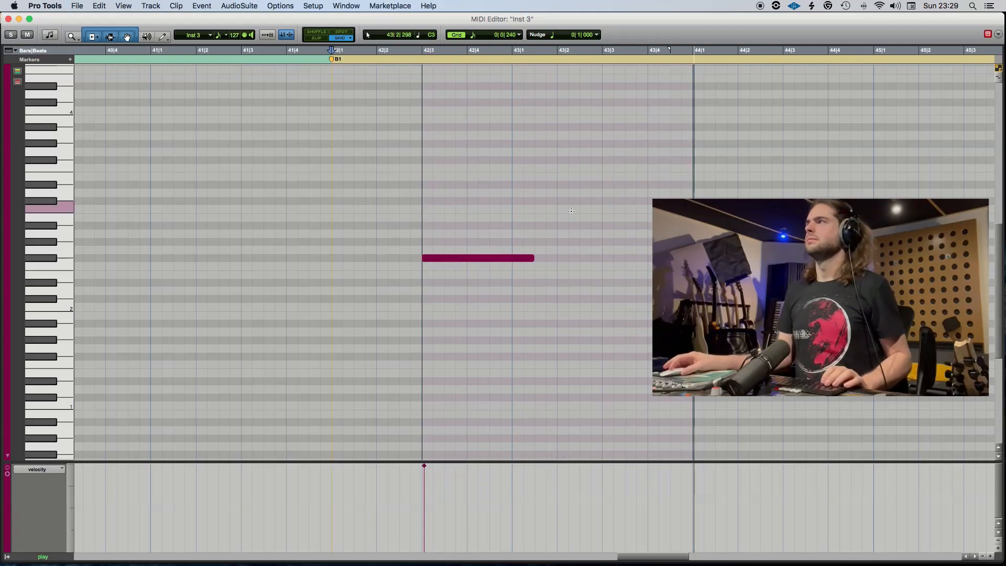
{"action": "key", "text": "space"}
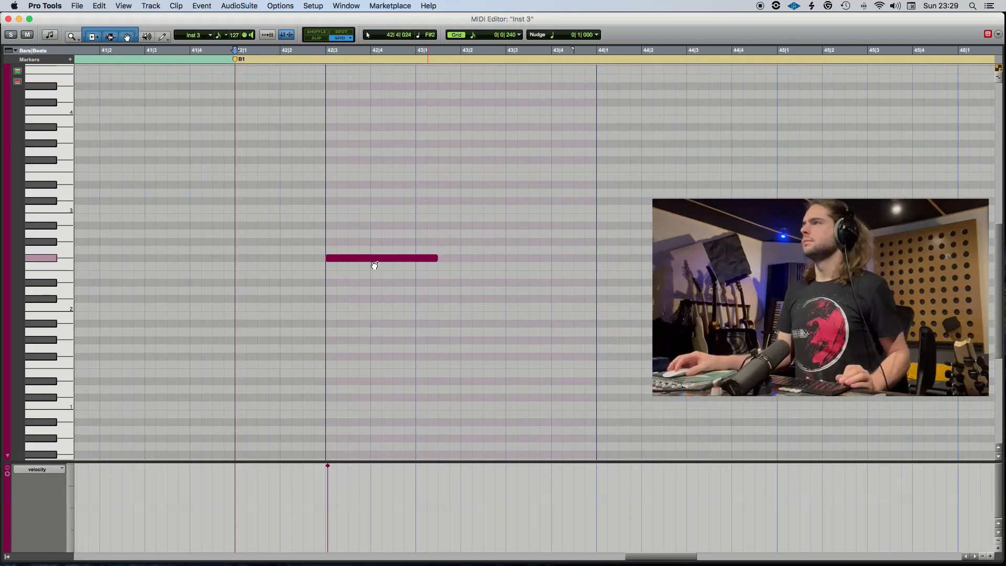
Copy the F#2 note to 44|3 and raise the copy an octave to F#3.
{"action": "left_click", "coordinate": [373, 258]}
{"action": "left_click_drag", "start_coordinate": [652, 245], "coordinate": [726, 219]}
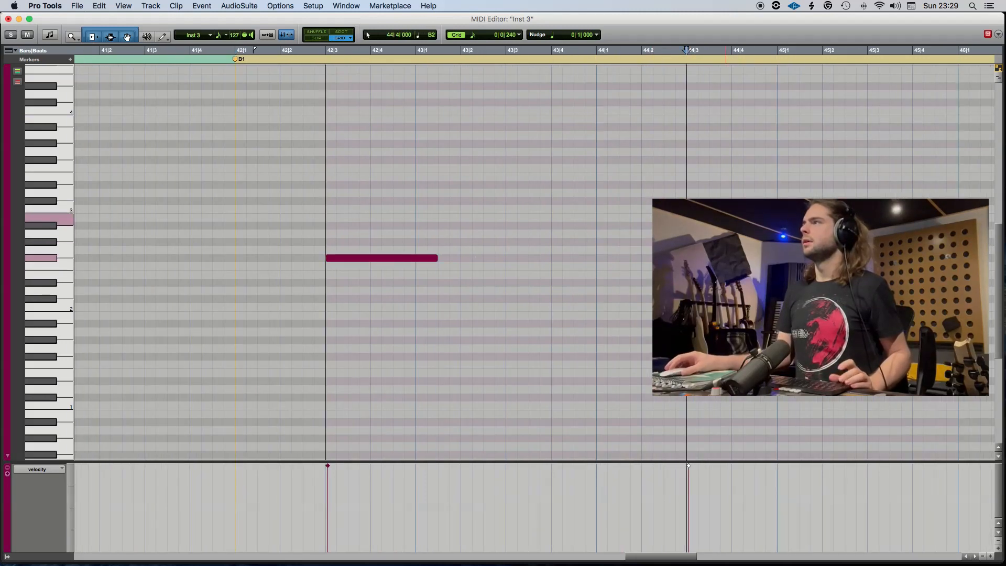
{"action": "left_click", "coordinate": [730, 161]}
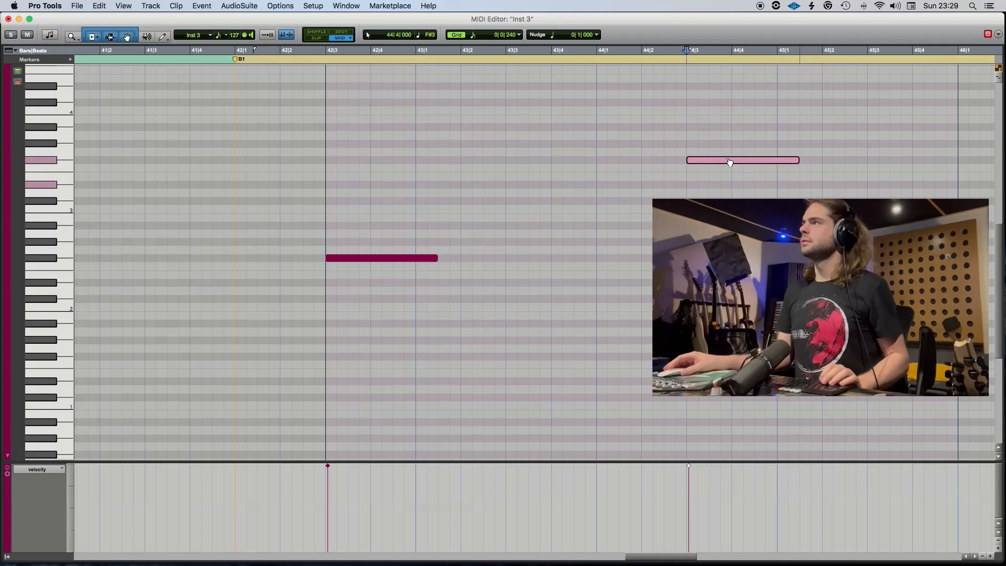
Play the octave-up F#3 note from 44|1 and close the Inst 3 MIDI editor.
{"action": "left_click", "coordinate": [598, 53]}
{"action": "key", "text": "space"}
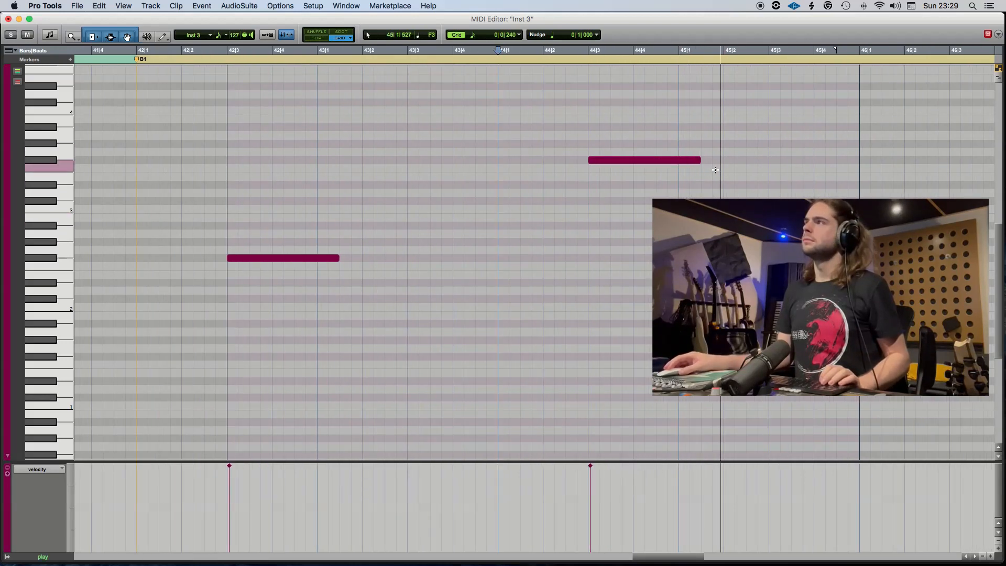
{"action": "scroll", "coordinate": [689, 234], "scroll_direction": "right", "scroll_amount": 3}
{"action": "scroll", "coordinate": [688, 234], "scroll_direction": "up", "scroll_amount": 2}
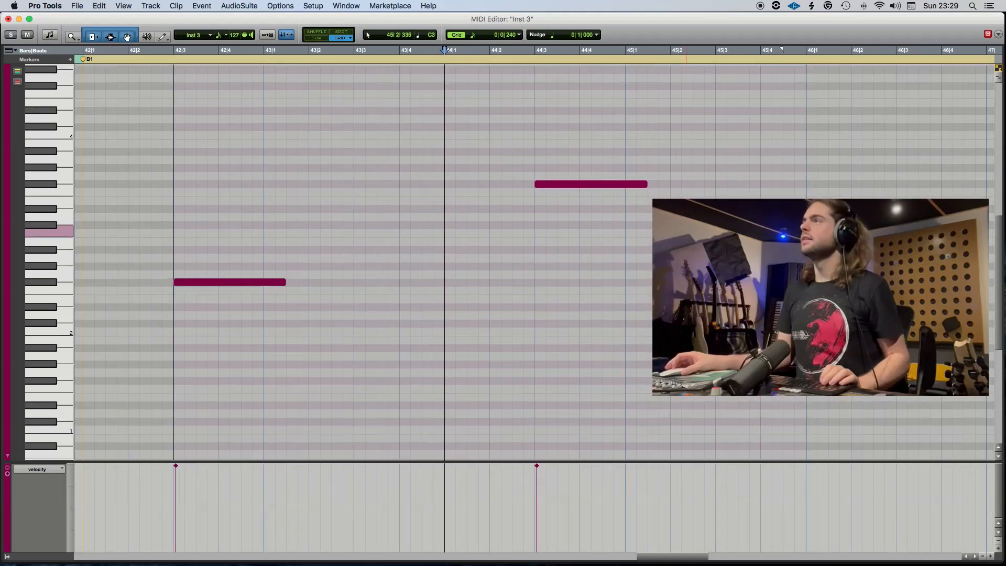
{"action": "scroll", "coordinate": [681, 204], "scroll_direction": "right", "scroll_amount": 3}
{"action": "left_click", "coordinate": [19, 19]}
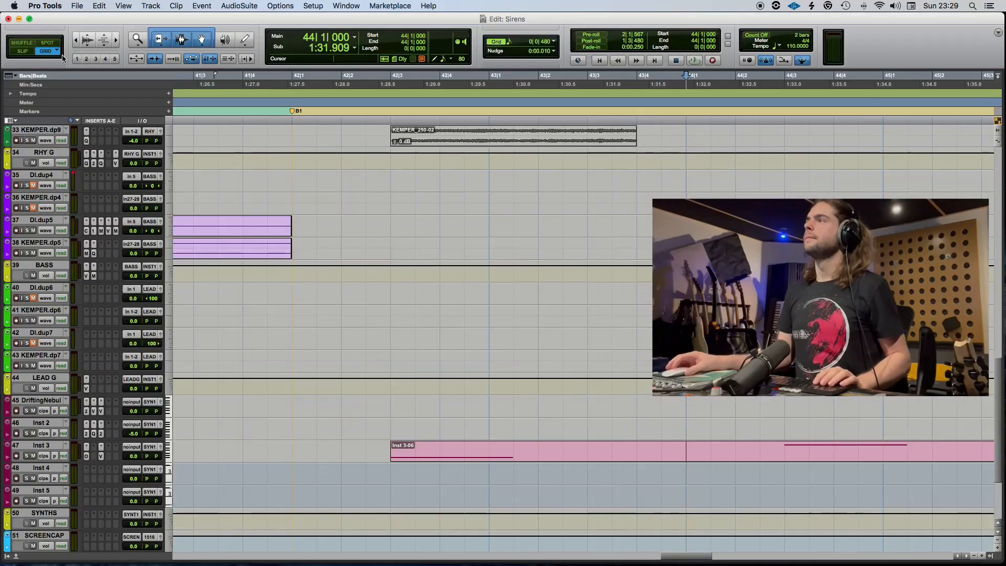
Reopen the Inst 3 clip's notes and lengthen the F#3 note so it ends at 45|4.
{"action": "scroll", "coordinate": [451, 326], "scroll_direction": "down", "scroll_amount": 1}
{"action": "scroll", "coordinate": [597, 387], "scroll_direction": "up", "scroll_amount": 5}
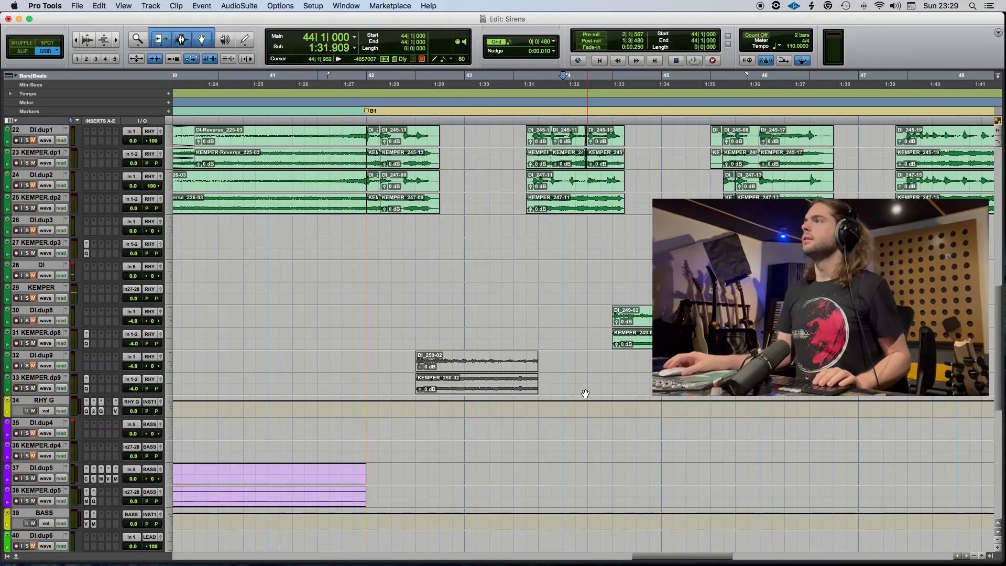
{"action": "scroll", "coordinate": [728, 436], "scroll_direction": "down", "scroll_amount": 5}
{"action": "scroll", "coordinate": [729, 435], "scroll_direction": "up", "scroll_amount": 5}
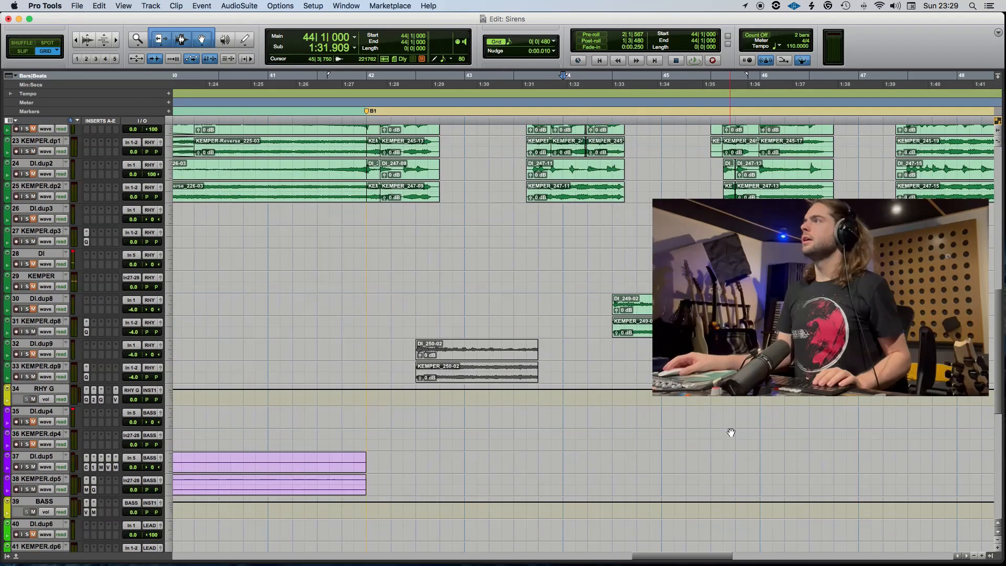
{"action": "scroll", "coordinate": [731, 433], "scroll_direction": "down", "scroll_amount": 2}
{"action": "scroll", "coordinate": [731, 432], "scroll_direction": "down", "scroll_amount": 4}
{"action": "left_click", "coordinate": [709, 482]}
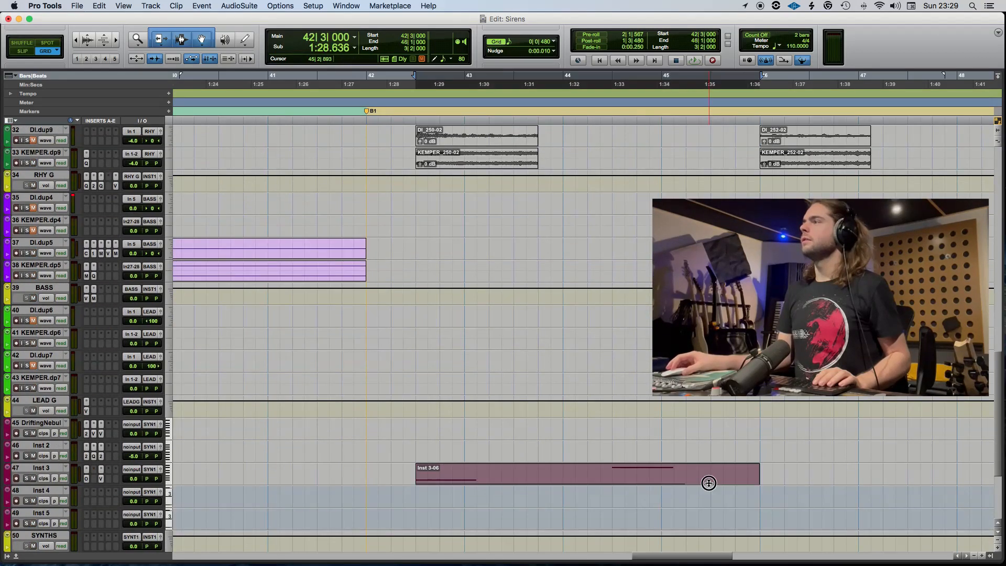
{"action": "double_click", "coordinate": [709, 484]}
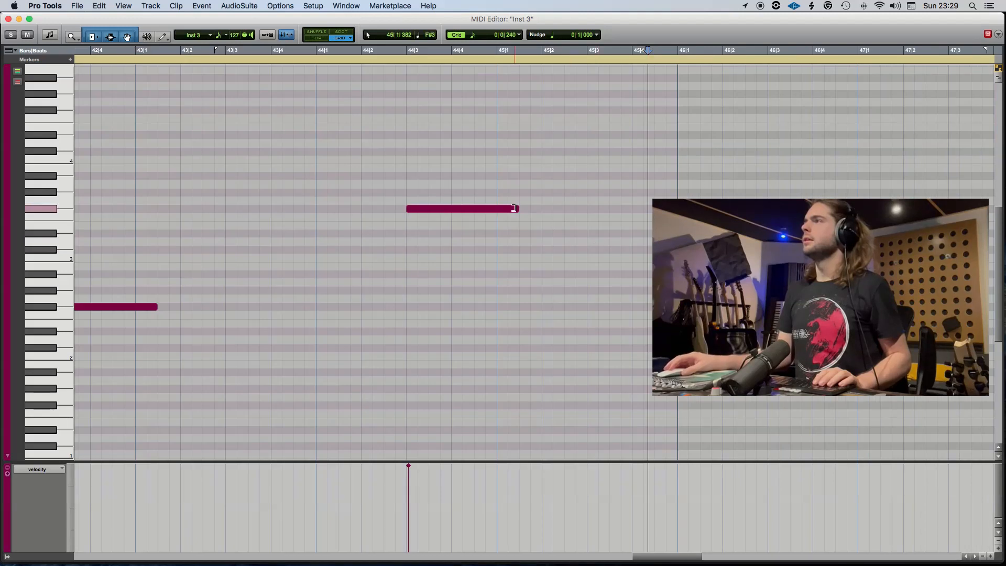
{"action": "left_click_drag", "start_coordinate": [515, 209], "coordinate": [639, 215]}
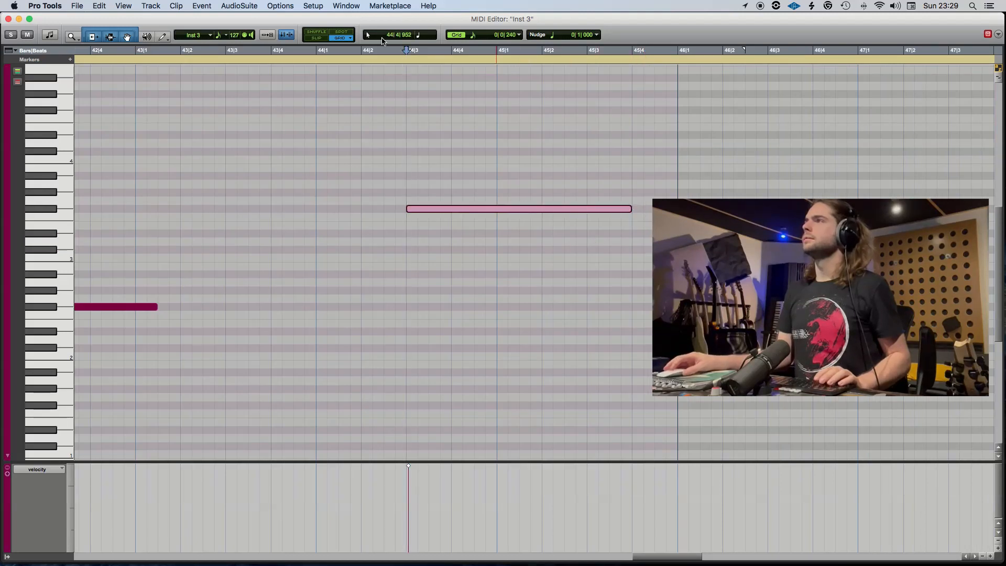
Play the lengthened F#3 note from 44|2, save the session and play again from 44|1.
{"action": "left_click", "coordinate": [360, 54]}
{"action": "key", "text": "space"}
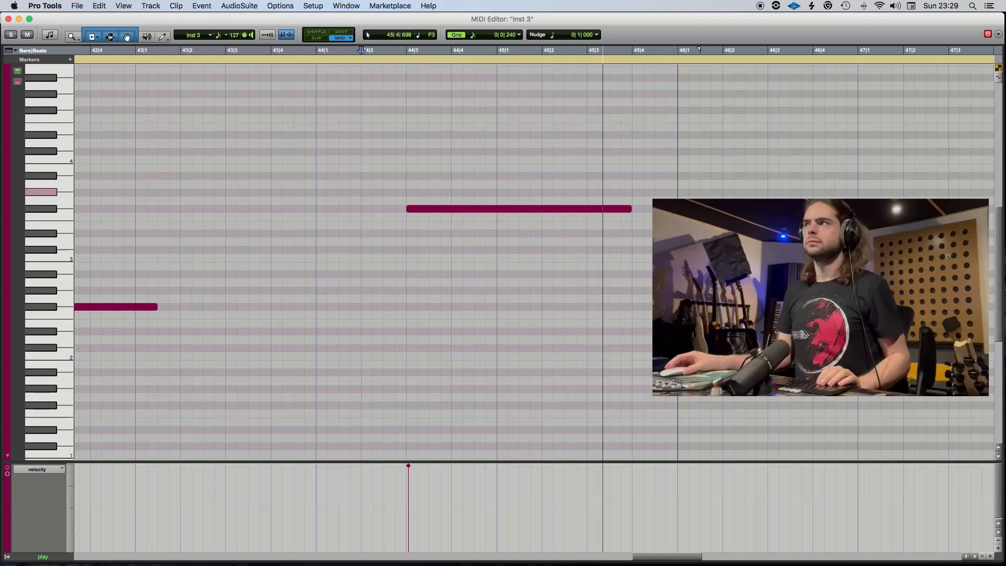
{"action": "key", "text": "space"}
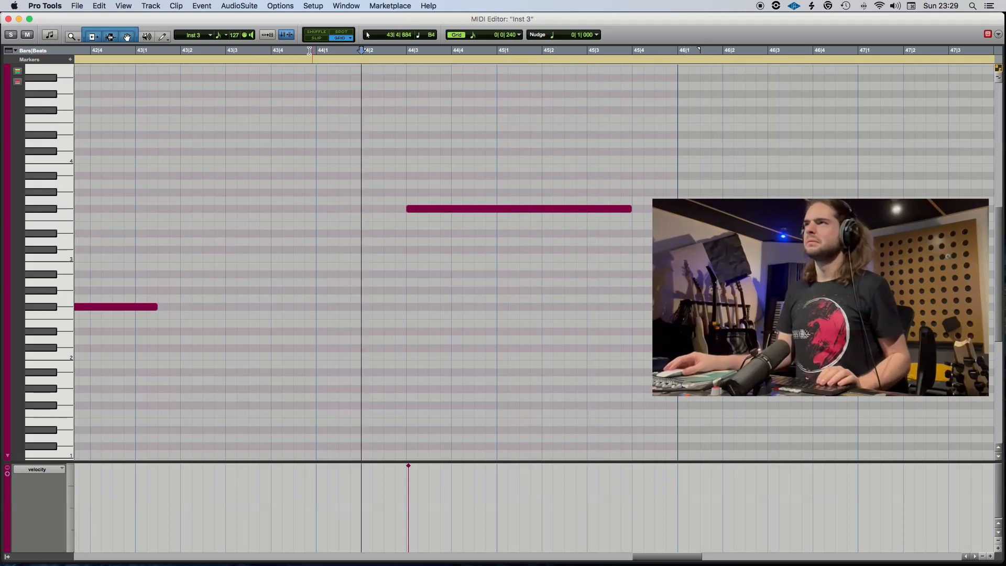
{"action": "left_click", "coordinate": [323, 53]}
{"action": "left_click", "coordinate": [316, 51]}
{"action": "key", "text": "super+s"}
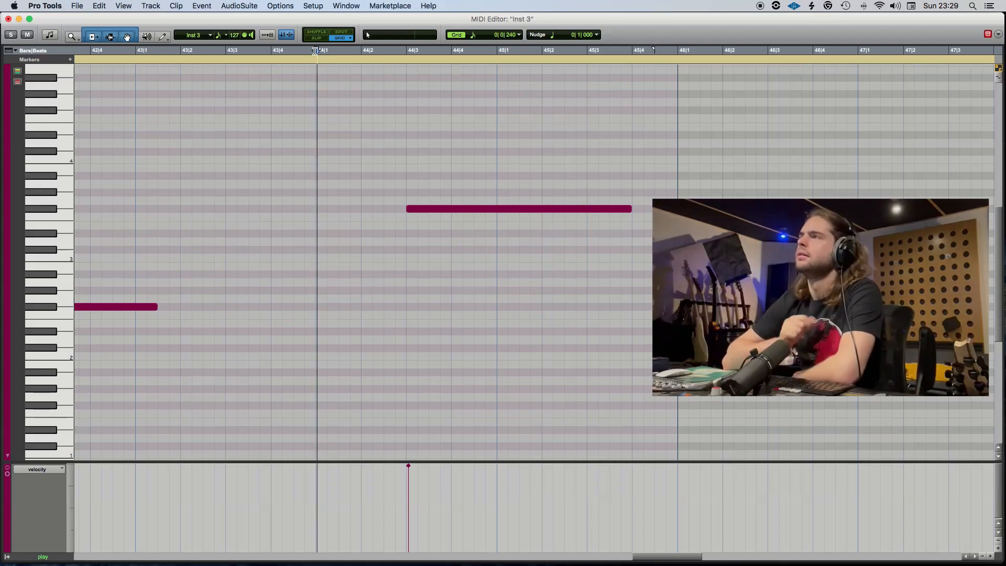
{"action": "key", "text": "space"}
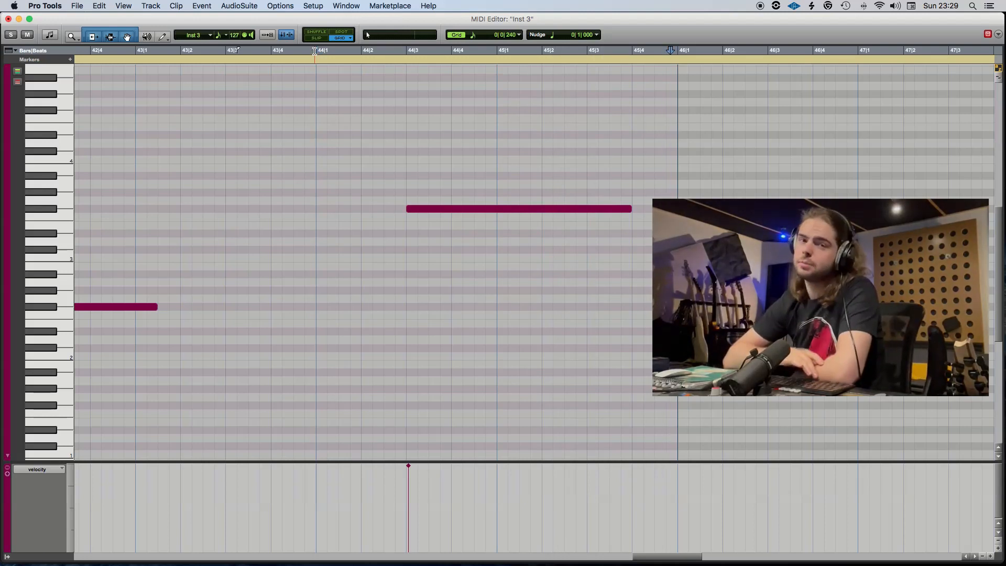
Delete the F#3 note that starts at 44|3 from the Inst 3 clip.
{"action": "scroll", "coordinate": [407, 172], "scroll_direction": "up", "scroll_amount": 1}
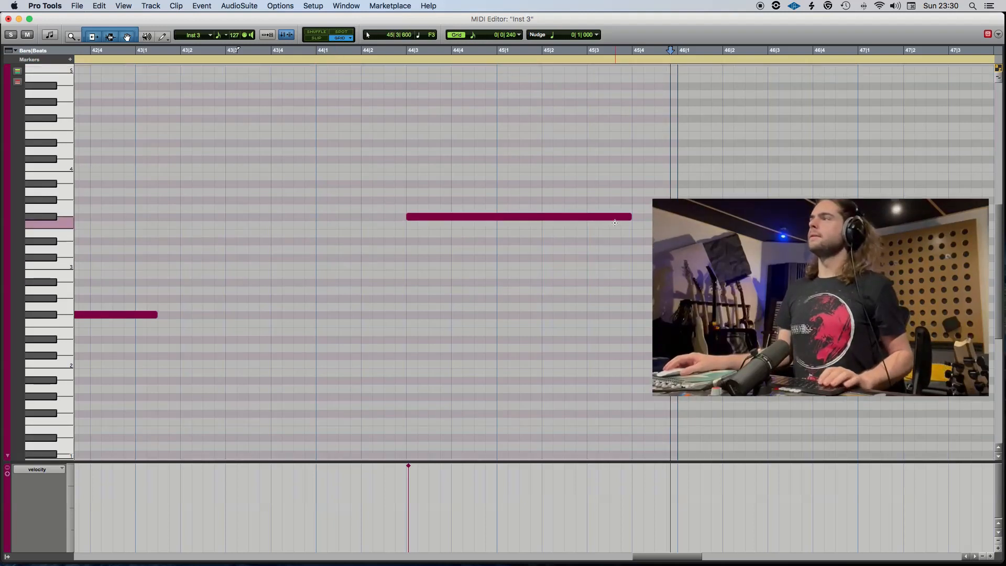
{"action": "left_click_drag", "start_coordinate": [645, 253], "coordinate": [509, 157]}
{"action": "key", "text": "Delete"}
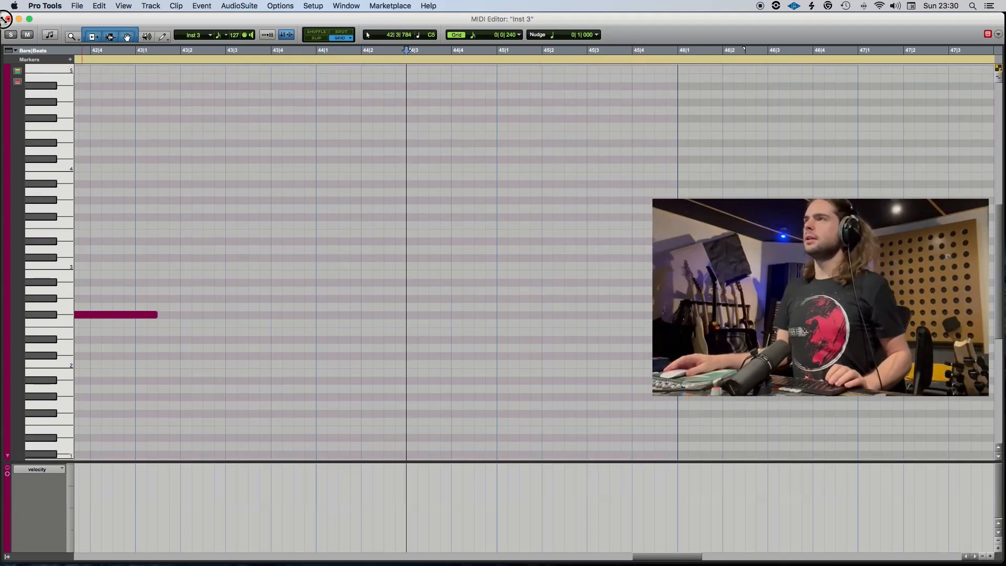
Close the note editor, split the Inst 3 clip at 43|2 and delete the part after the split.
{"action": "left_click", "coordinate": [9, 19]}
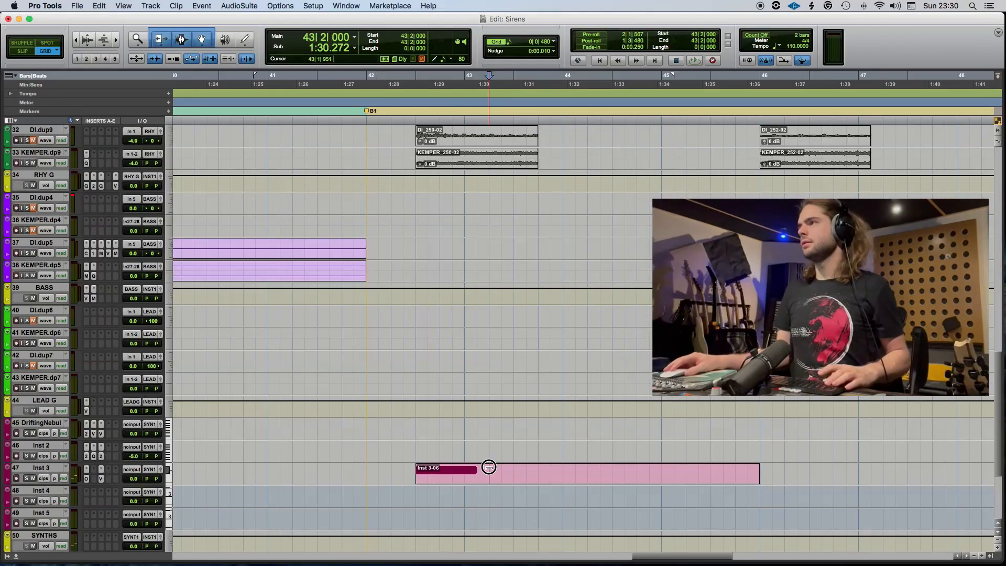
{"action": "key", "text": "super+e"}
{"action": "left_click", "coordinate": [509, 482]}
Check the patch loaded on Inst 3 and rename the track Cyber Alarm.
{"action": "left_click", "coordinate": [86, 479]}
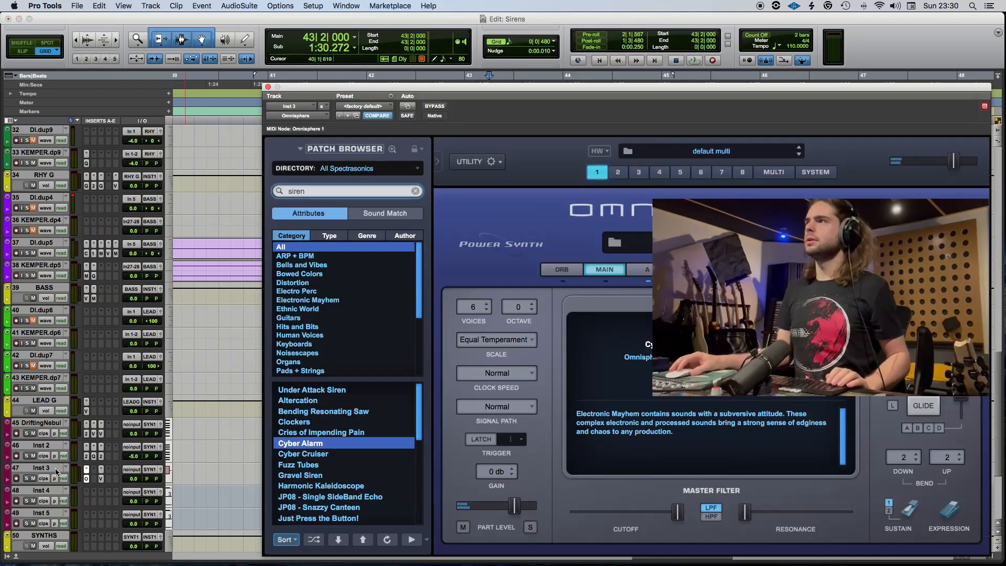
{"action": "double_click", "coordinate": [52, 468]}
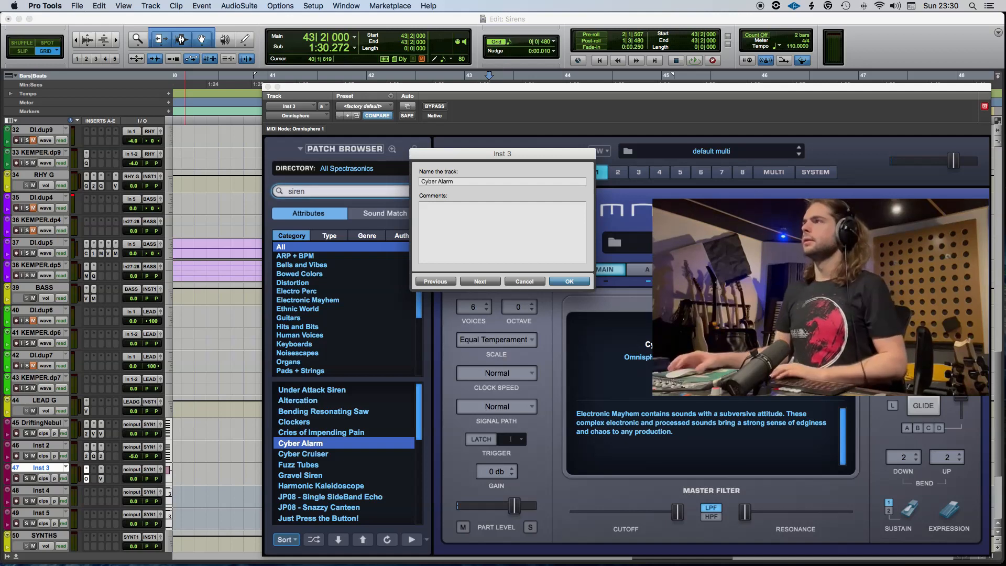
{"action": "key", "text": "Return"}
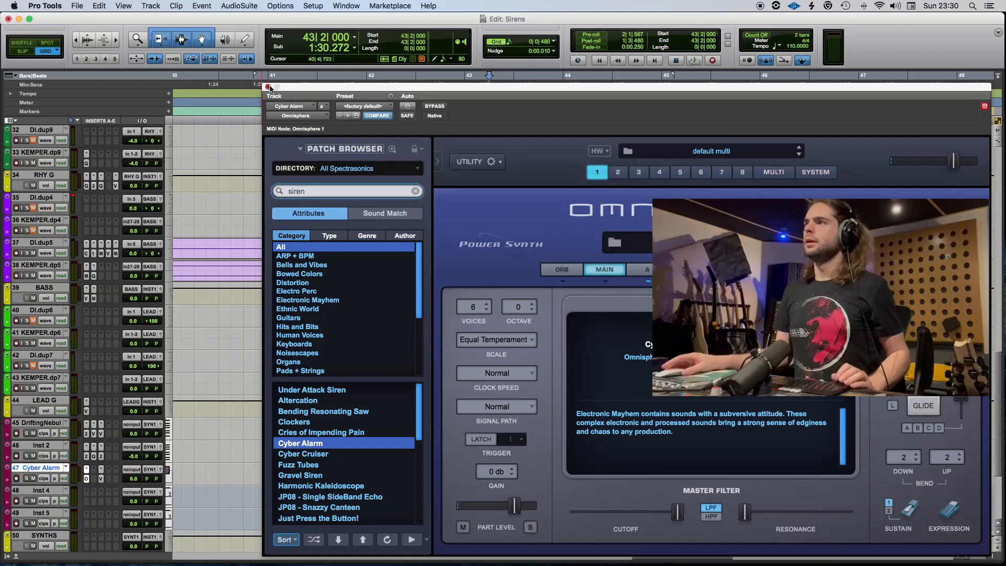
{"action": "left_click", "coordinate": [268, 87]}
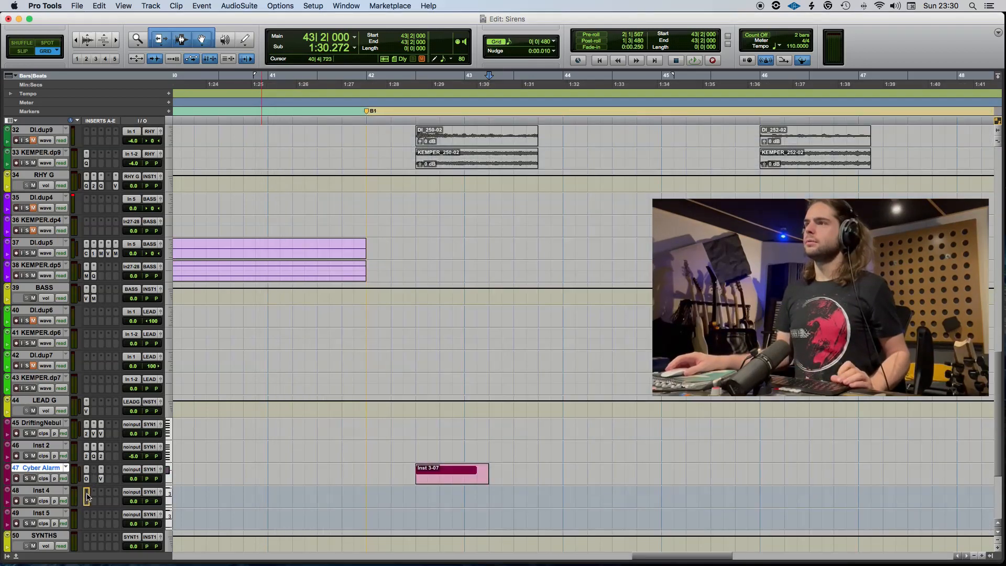
Copy the Omnisphere insert and the clip from Cyber Alarm to Inst 4, placing the clip copy at 44|3.
{"action": "left_click", "coordinate": [51, 492]}
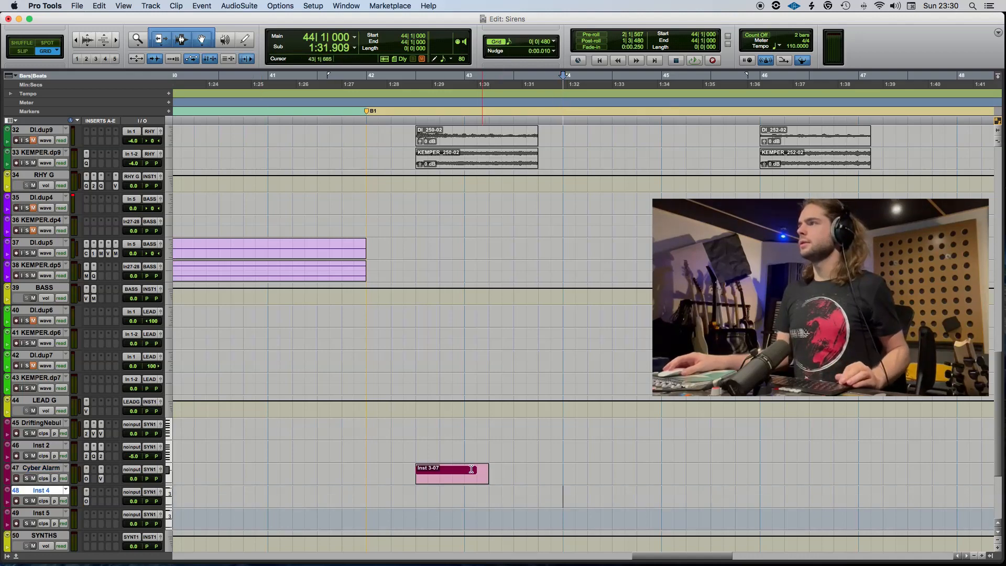
{"action": "left_click_drag", "start_coordinate": [471, 470], "coordinate": [650, 528]}
{"action": "scroll", "coordinate": [612, 508], "scroll_direction": "up", "scroll_amount": 5}
{"action": "scroll", "coordinate": [612, 508], "scroll_direction": "down", "scroll_amount": 5}
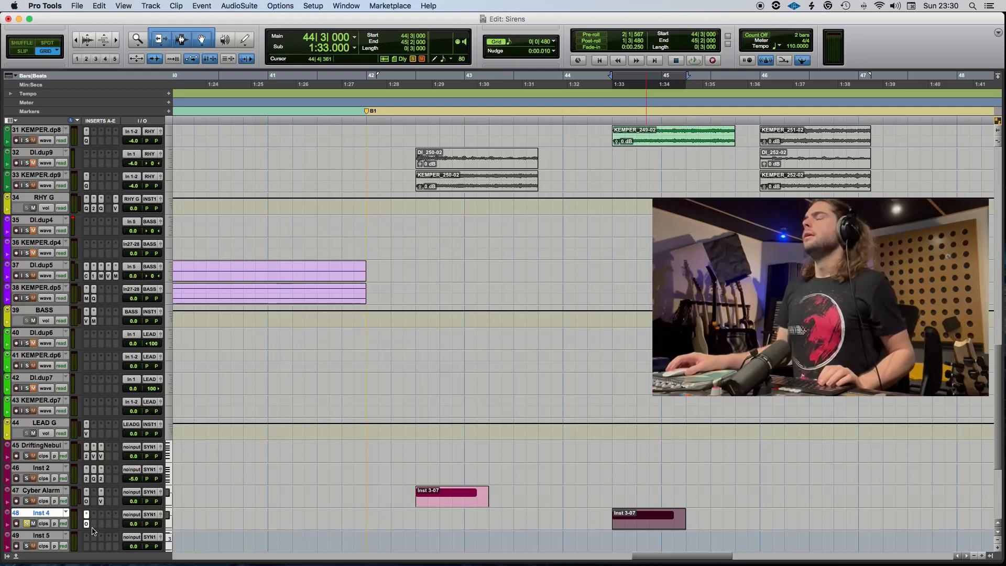
Open Omnisphere on Inst 4 and search its patches for "siren".
{"action": "left_click", "coordinate": [87, 524]}
{"action": "left_click", "coordinate": [318, 191]}
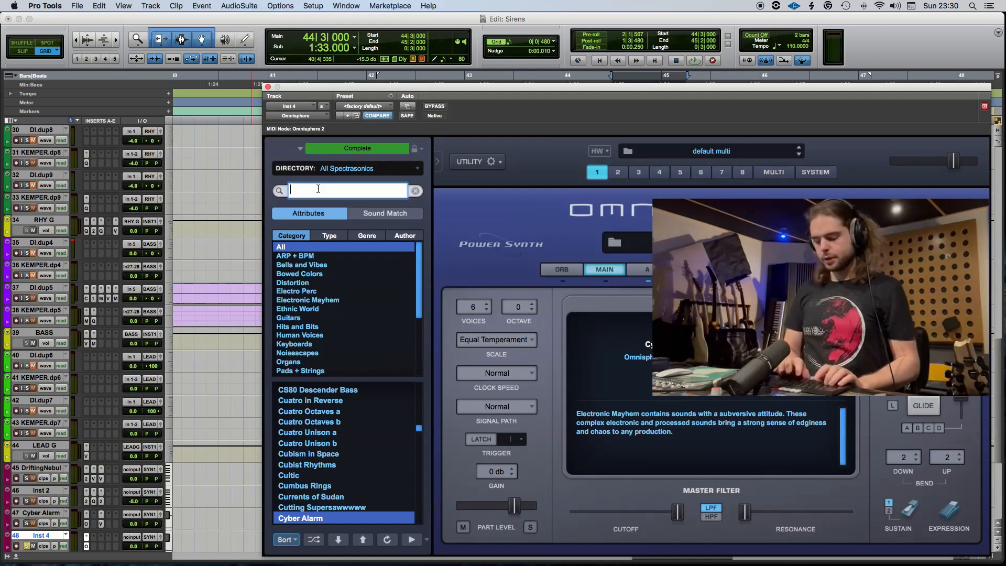
{"action": "type", "text": "siren"}
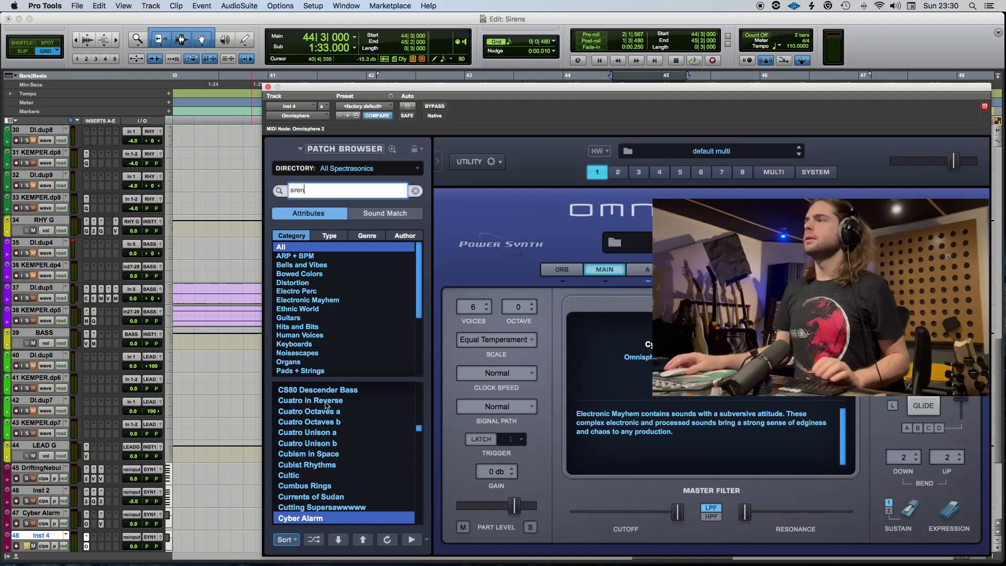
{"action": "scroll", "coordinate": [324, 423], "scroll_direction": "down", "scroll_amount": 3}
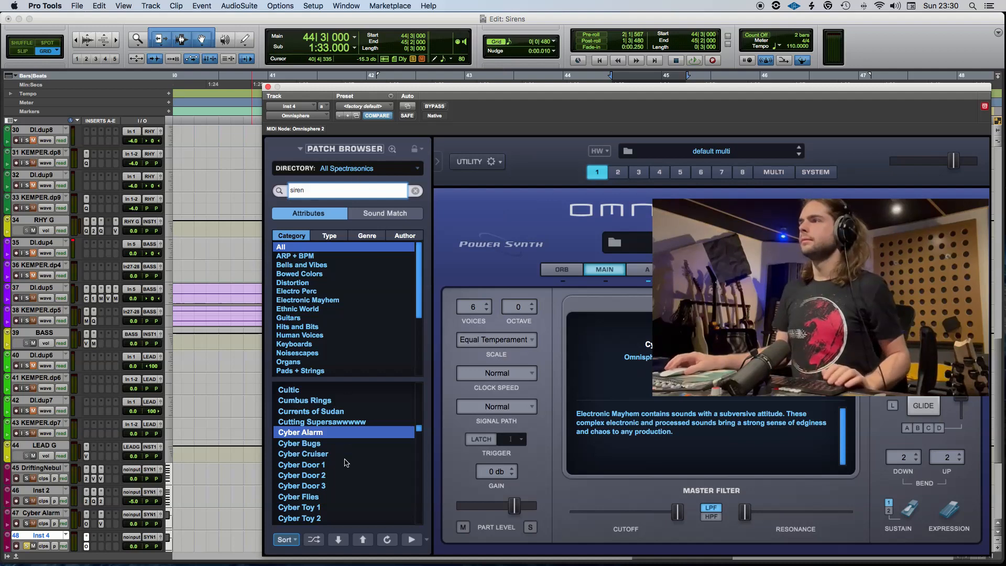
{"action": "key", "text": "Return"}
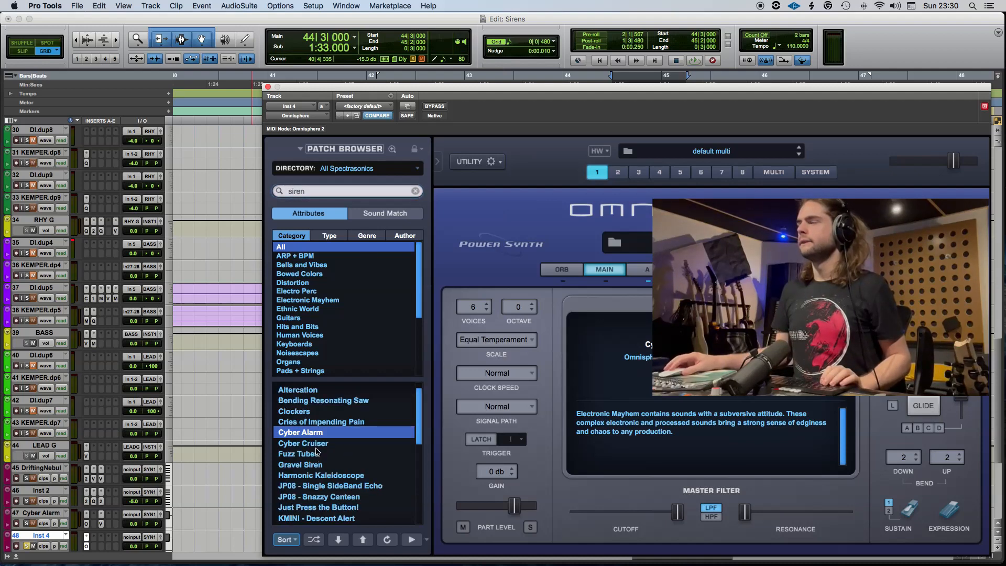
Try the LPHAT - SciFi patch, load Living Siren on Inst 4 instead, and close the instrument.
{"action": "scroll", "coordinate": [317, 452], "scroll_direction": "down", "scroll_amount": 2}
{"action": "left_click", "coordinate": [324, 496]}
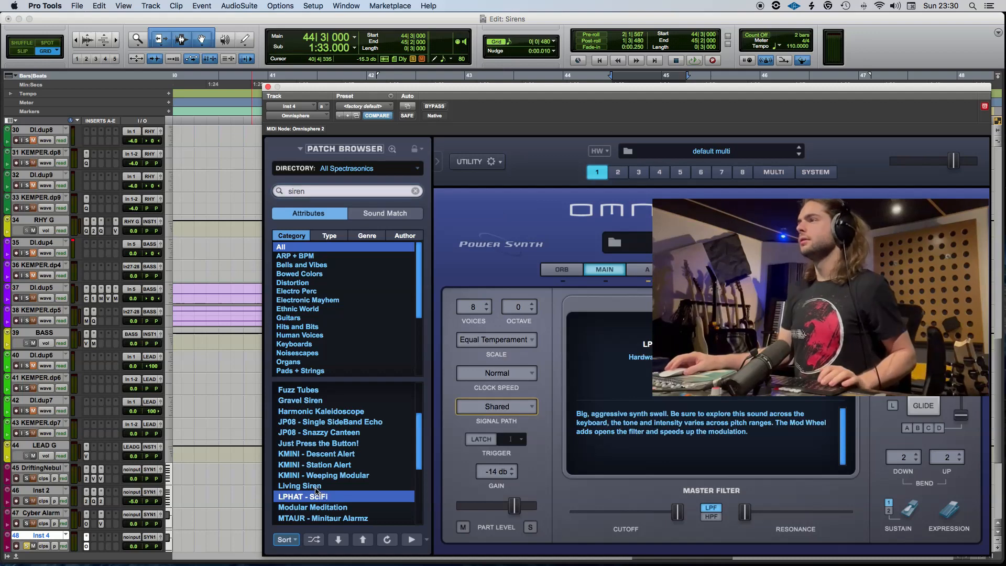
{"action": "left_click", "coordinate": [313, 487]}
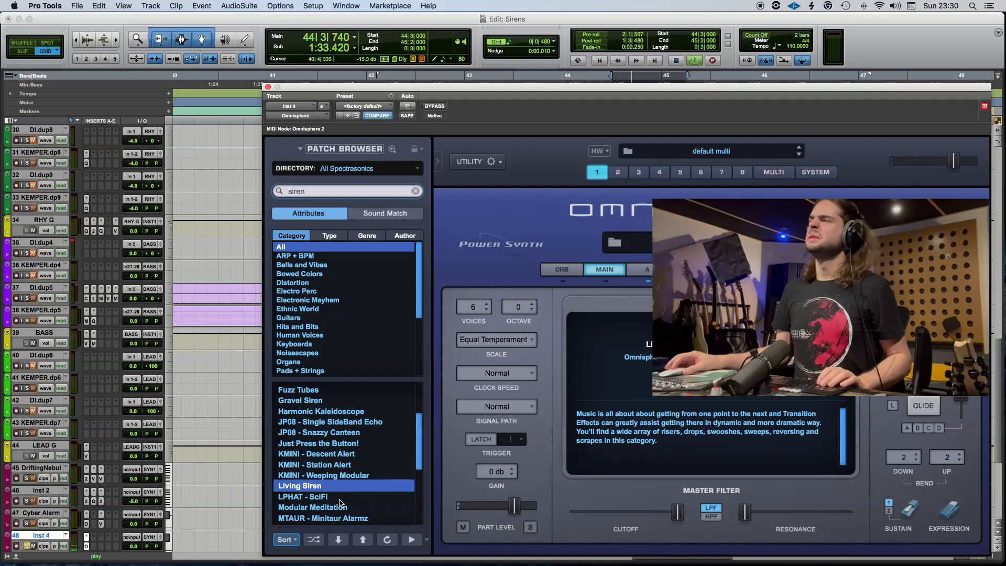
{"action": "scroll", "coordinate": [324, 493], "scroll_direction": "down", "scroll_amount": 2}
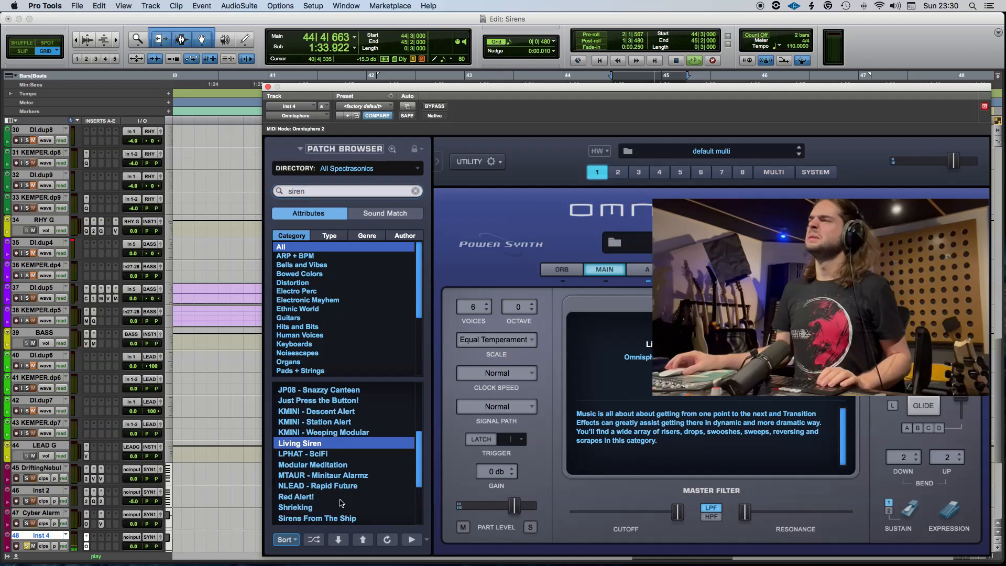
{"action": "left_click", "coordinate": [268, 87]}
Move the Inst 4 clip to 41|3 and rename the track Living Siren.
{"action": "scroll", "coordinate": [540, 461], "scroll_direction": "down", "scroll_amount": 5}
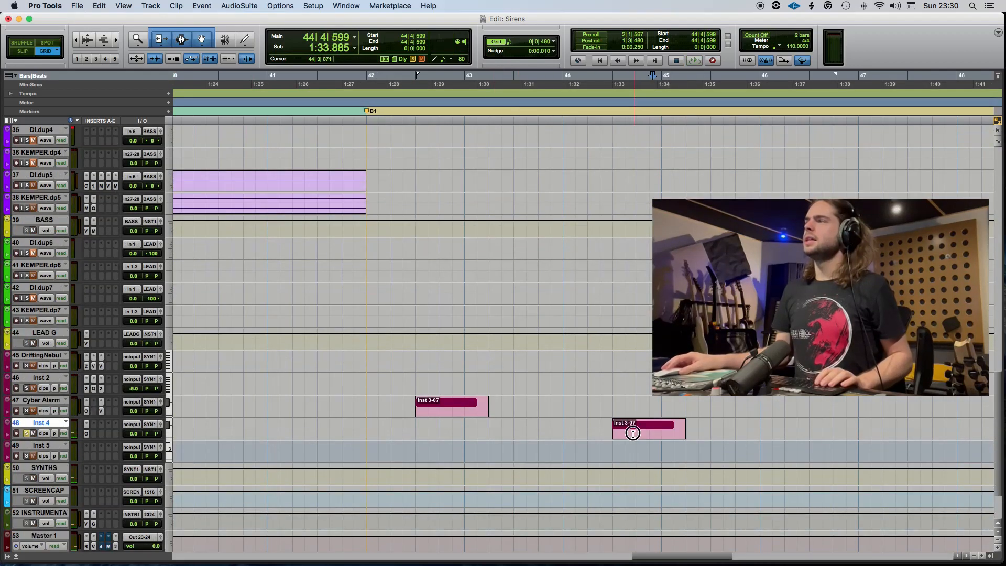
{"action": "left_click_drag", "start_coordinate": [633, 433], "coordinate": [334, 434]}
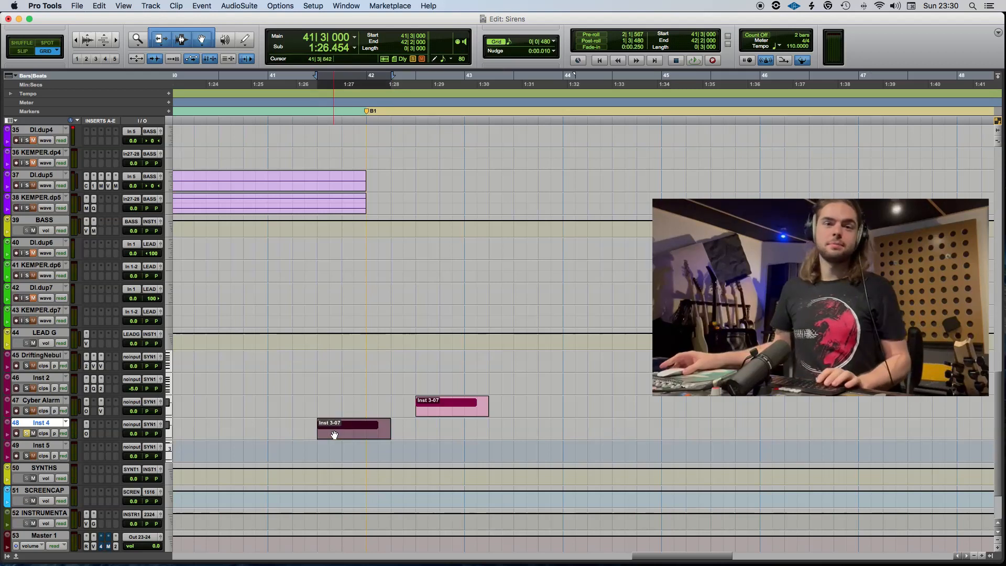
{"action": "double_click", "coordinate": [40, 423]}
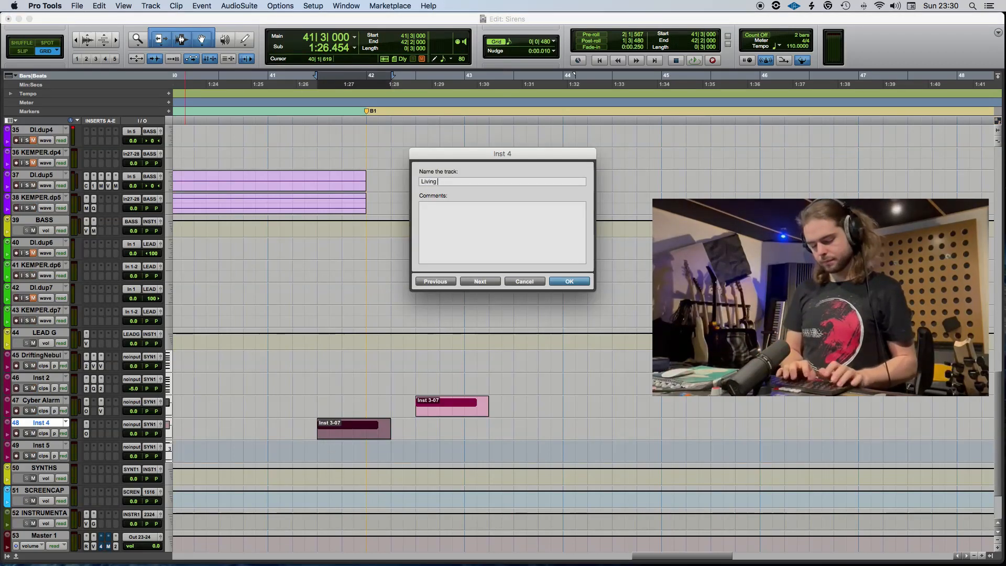
{"action": "type", "text": "Living Siren"}
{"action": "key", "text": "Return"}
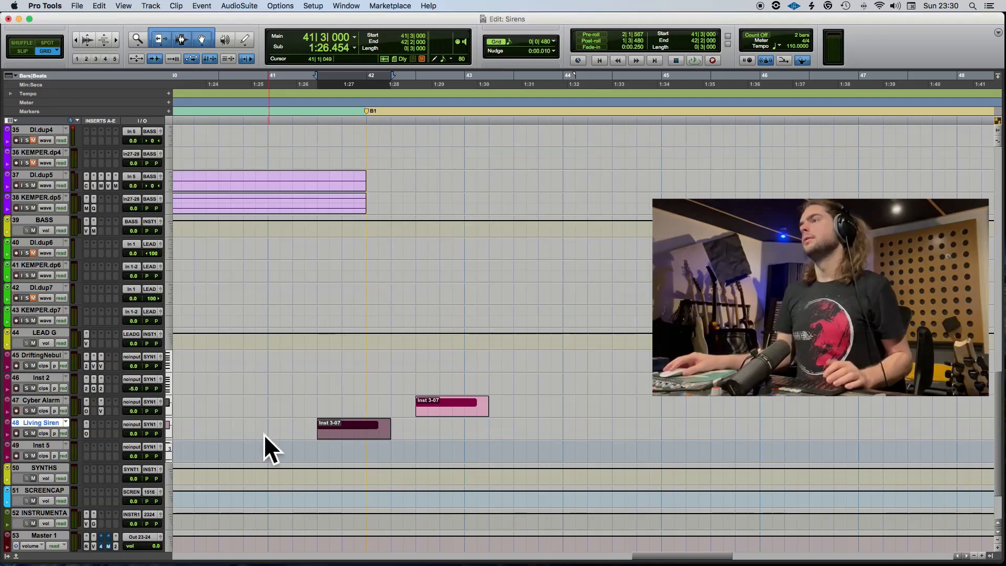
Place the playback start at 40|4, save the session and play the Living Siren clip.
{"action": "left_click", "coordinate": [247, 426]}
{"action": "key", "text": "super+s"}
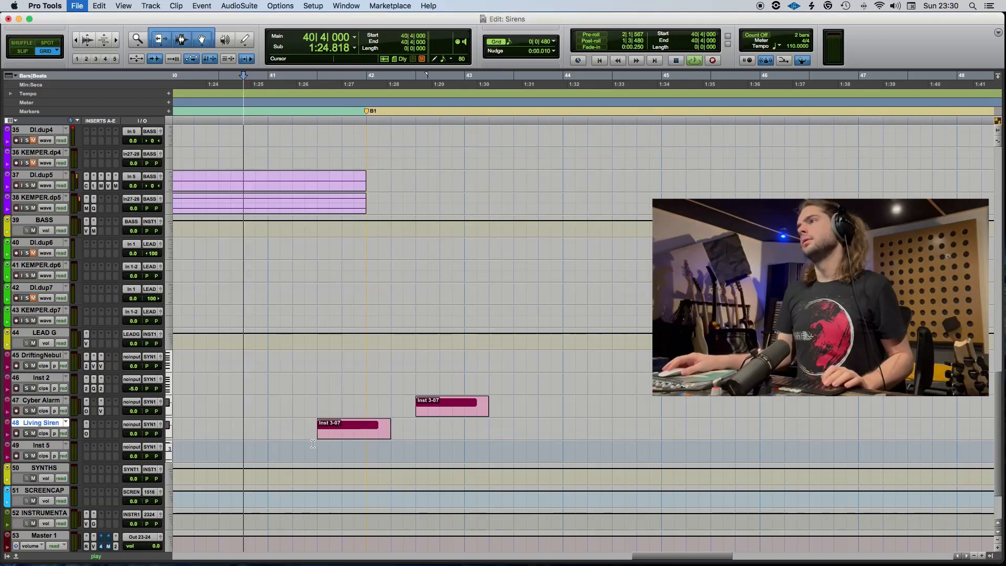
Move the Living Siren clip to start at 41|1 and open its notes for editing.
{"action": "left_click_drag", "start_coordinate": [336, 430], "coordinate": [291, 440]}
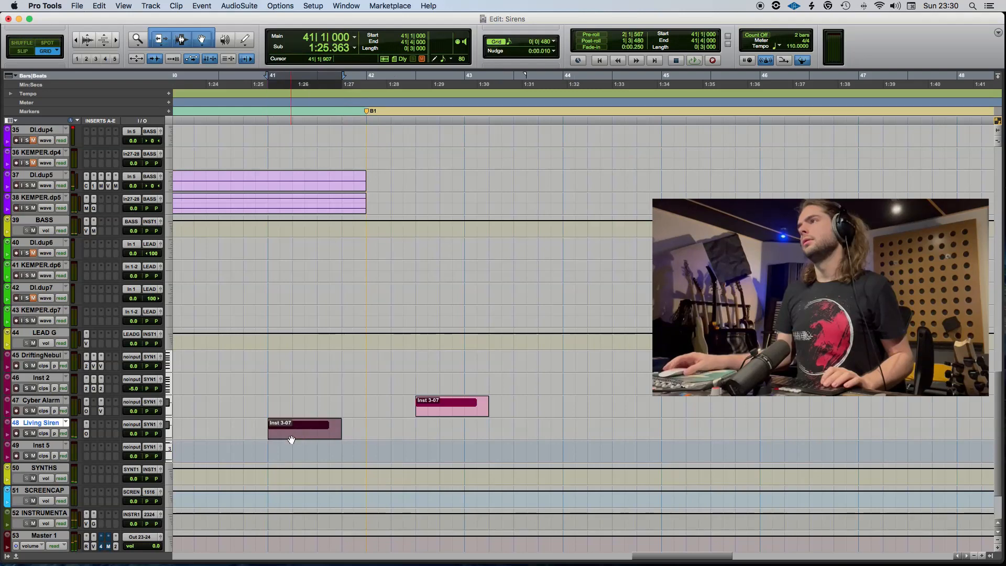
{"action": "double_click", "coordinate": [291, 439]}
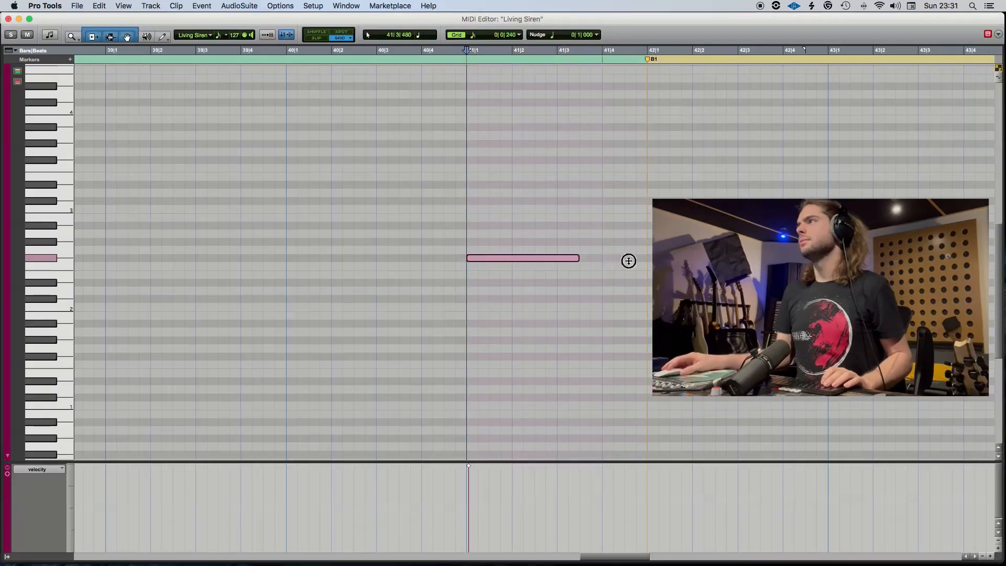
Play the extended Living Siren note from about 40|3, close its note editor and raise the track's volume to about +4.2 dB.
{"action": "left_click", "coordinate": [378, 51]}
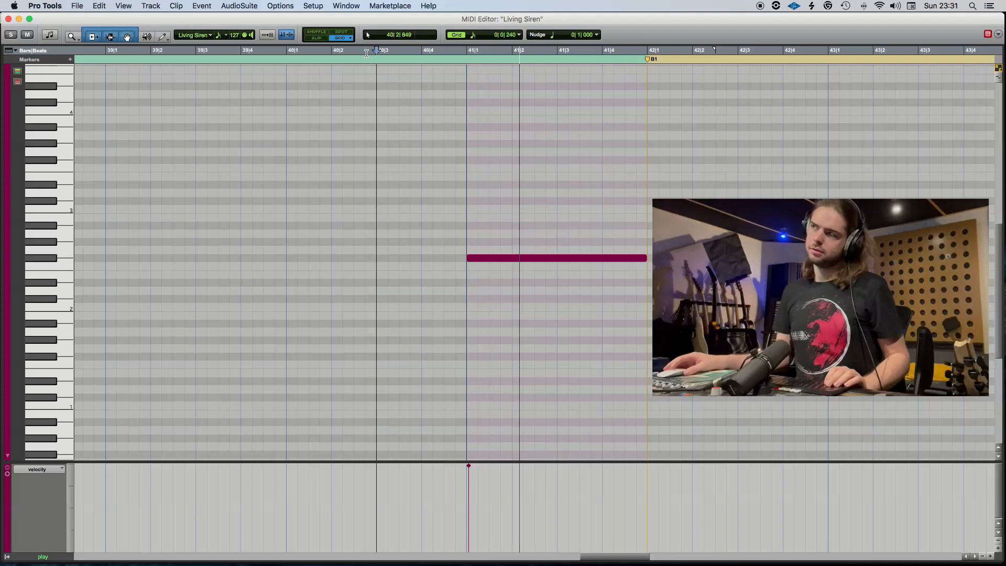
{"action": "key", "text": "space"}
{"action": "left_click", "coordinate": [8, 19]}
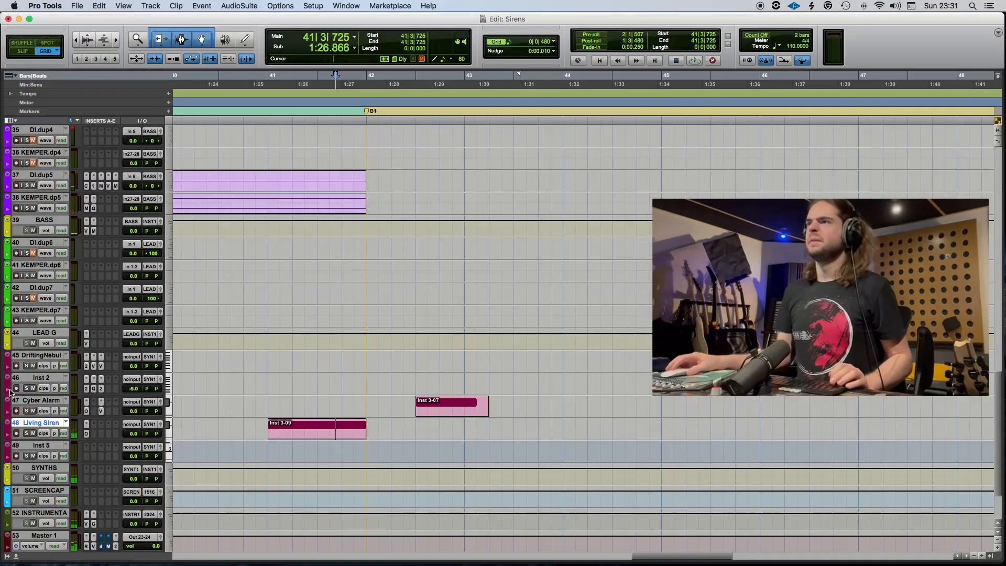
{"action": "left_click", "coordinate": [135, 434]}
{"action": "left_click_drag", "start_coordinate": [135, 430], "coordinate": [136, 432]}
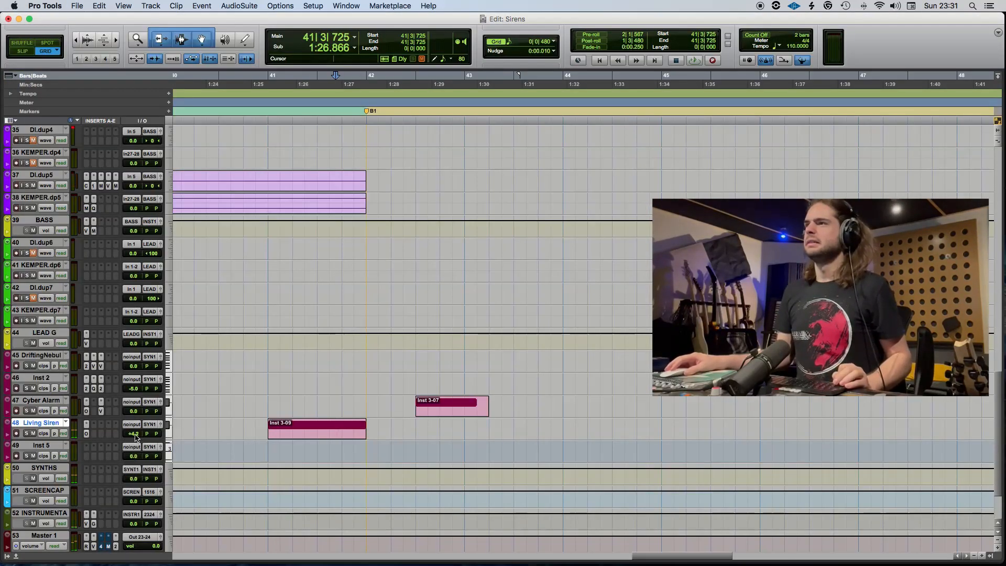
Extend the start of the Living Siren note back to 38|1 and return to the arrangement.
{"action": "scroll", "coordinate": [258, 438], "scroll_direction": "left", "scroll_amount": 3}
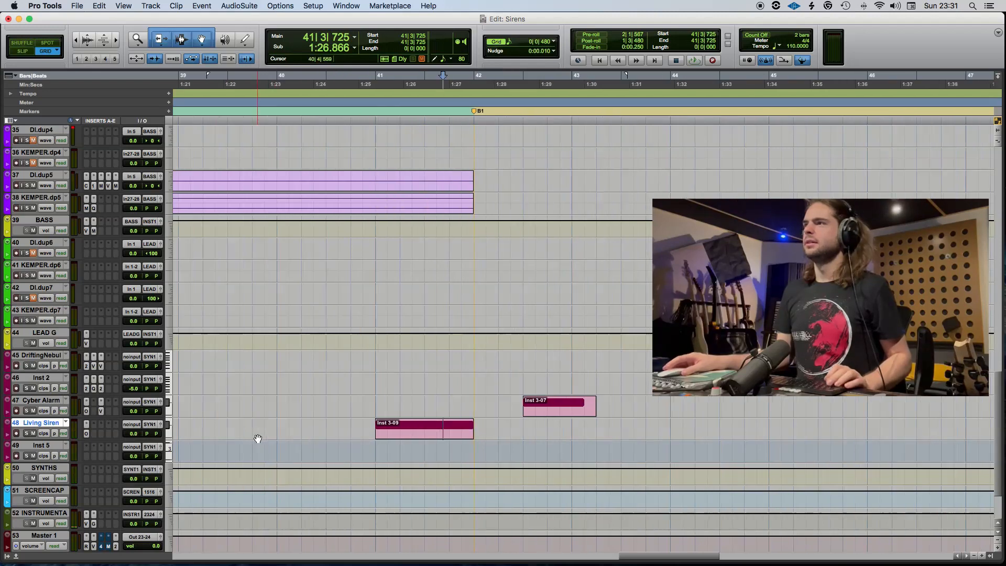
{"action": "double_click", "coordinate": [463, 437]}
{"action": "key", "text": "r"}
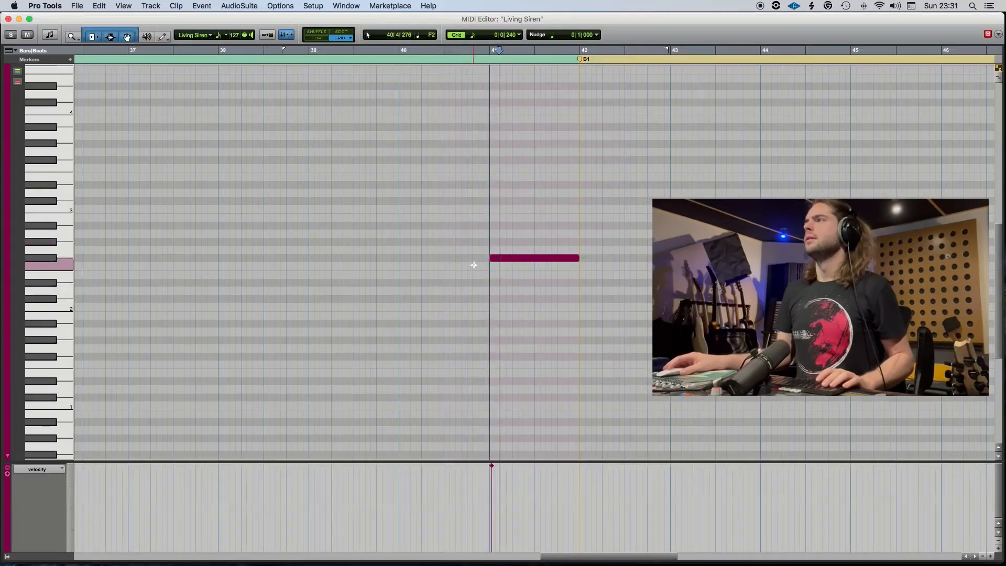
{"action": "left_click_drag", "start_coordinate": [493, 259], "coordinate": [247, 282]}
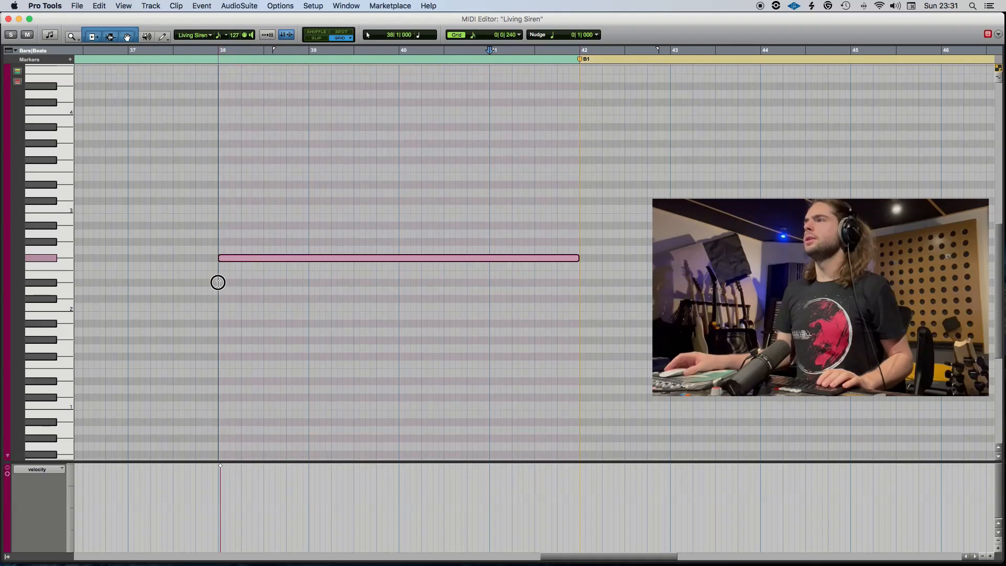
{"action": "left_click", "coordinate": [9, 19]}
{"action": "scroll", "coordinate": [293, 432], "scroll_direction": "left", "scroll_amount": 3}
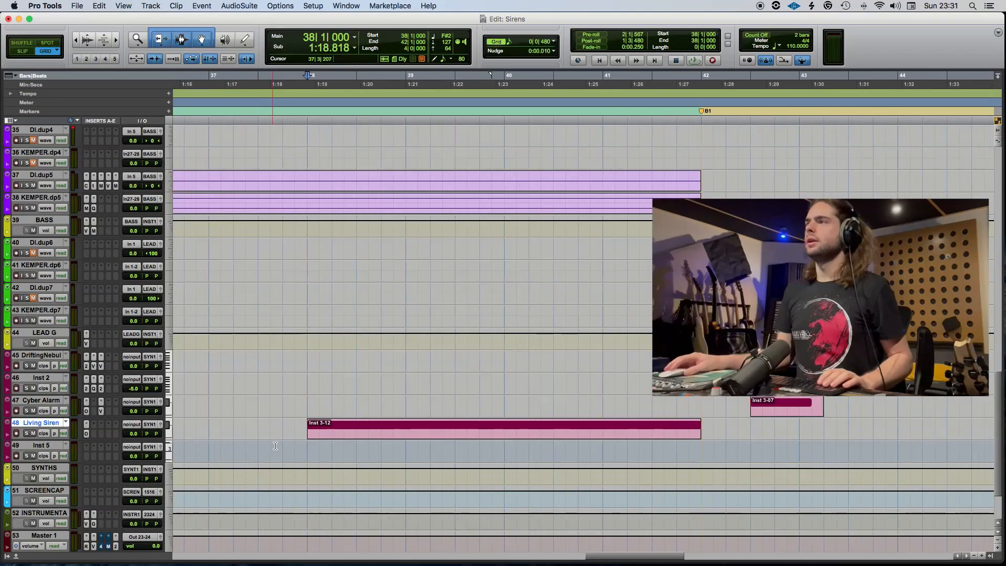
Play the long siren from 37|4 while showing an audio volume automation lane beneath the Living Siren track.
{"action": "key", "text": "space"}
{"action": "left_click", "coordinate": [7, 434]}
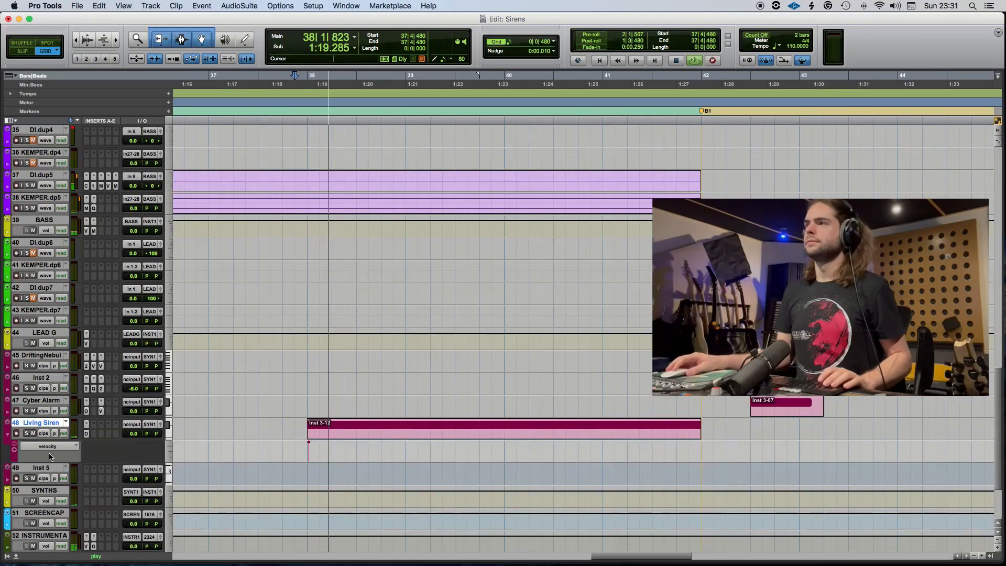
{"action": "left_click", "coordinate": [53, 448]}
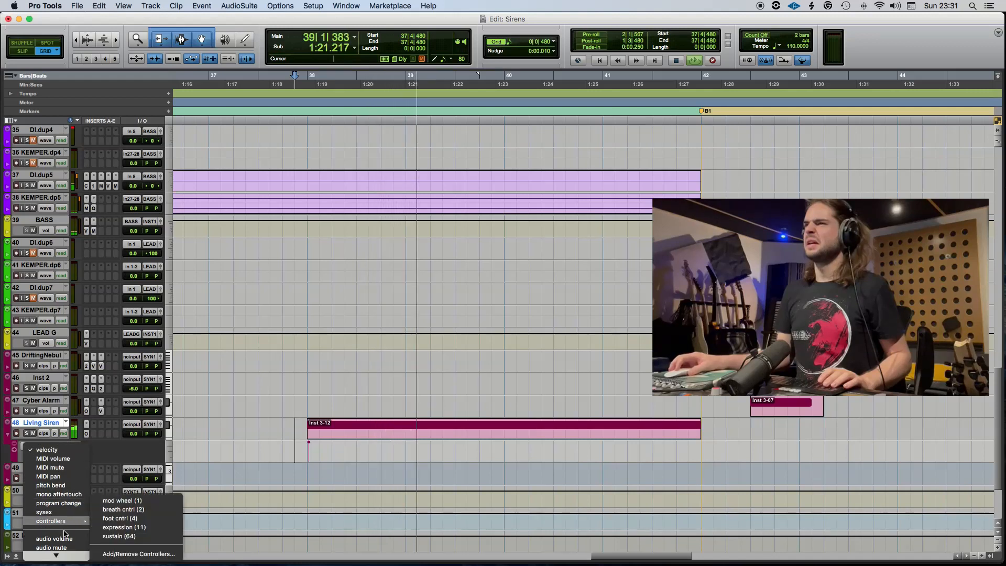
{"action": "left_click", "coordinate": [73, 539]}
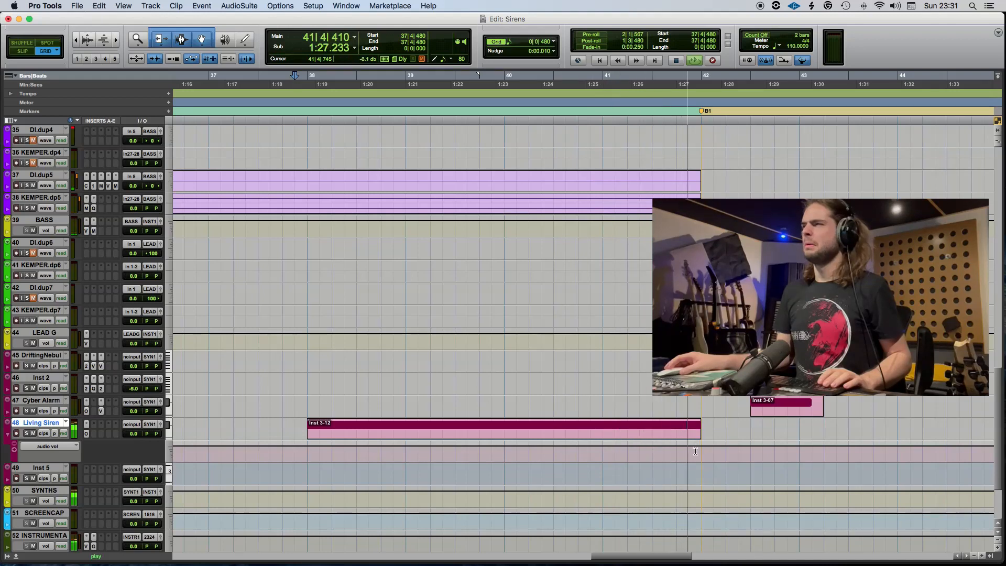
{"action": "key", "text": "space"}
Shorten the Living Siren note so it starts at 40|1, and play it back from about 39|4.
{"action": "double_click", "coordinate": [481, 435]}
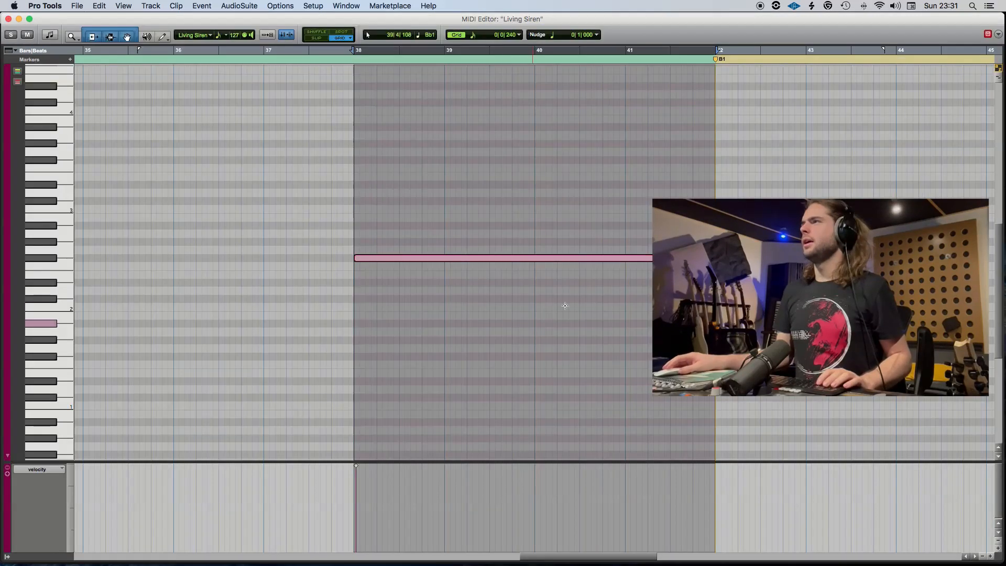
{"action": "left_click", "coordinate": [633, 284]}
{"action": "left_click_drag", "start_coordinate": [360, 261], "coordinate": [535, 281]}
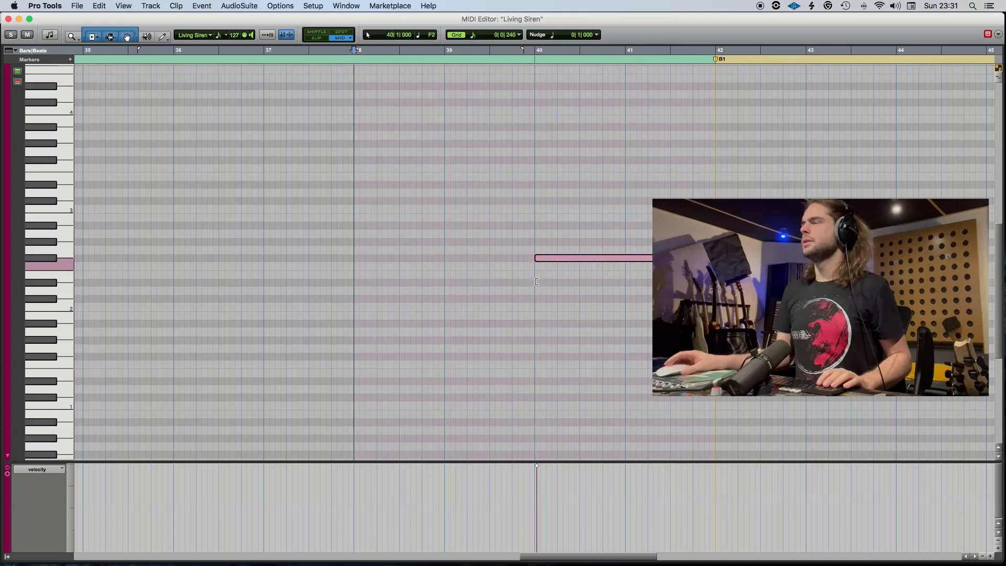
{"action": "left_click", "coordinate": [440, 53]}
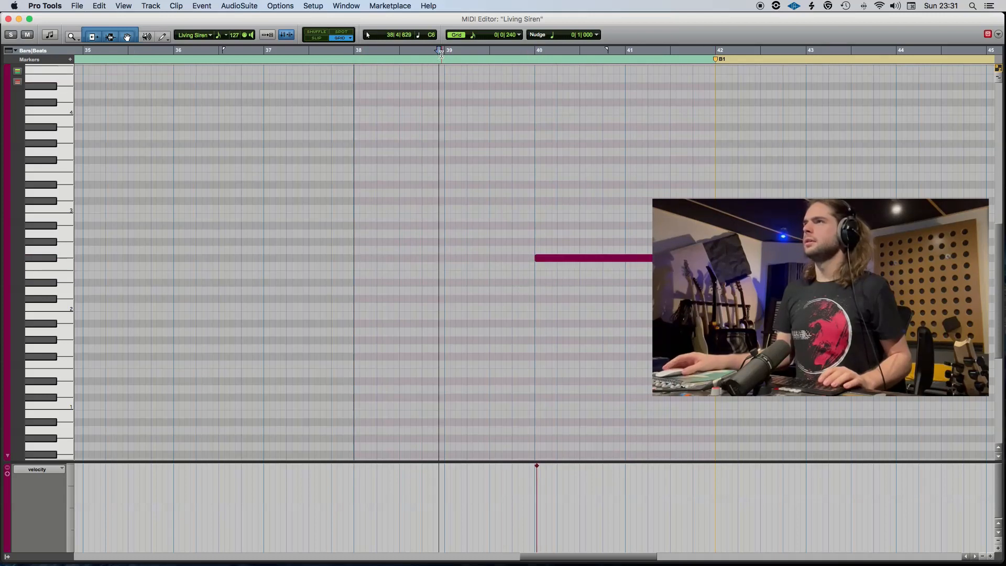
{"action": "left_click", "coordinate": [8, 19]}
{"action": "key", "text": "space"}
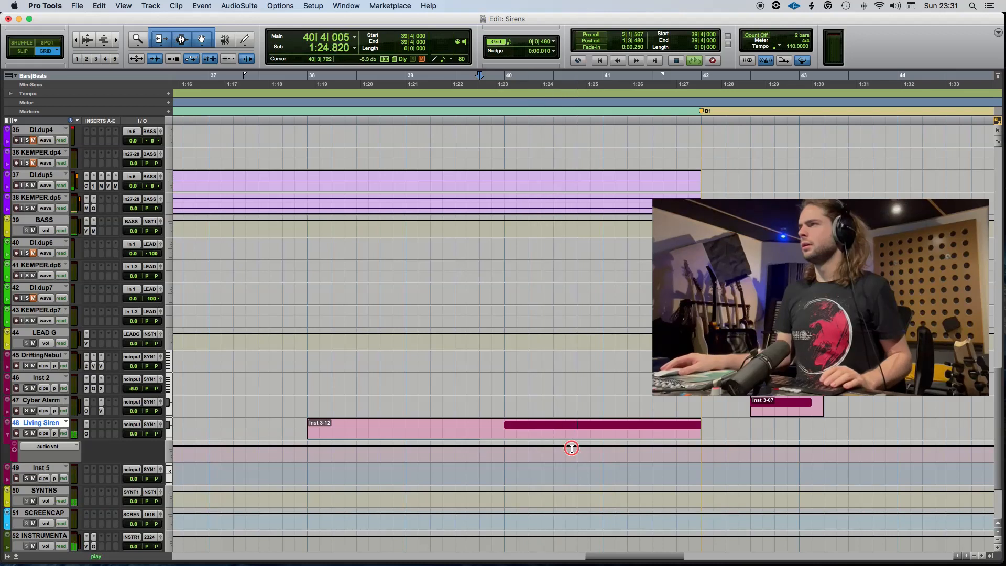
{"action": "key", "text": "space"}
Lower the Living Siren volume automation to -12.3 dB at 41|1 and play it from 40|1.
{"action": "left_click_drag", "start_coordinate": [622, 447], "coordinate": [603, 452]}
{"action": "left_click", "coordinate": [508, 455]}
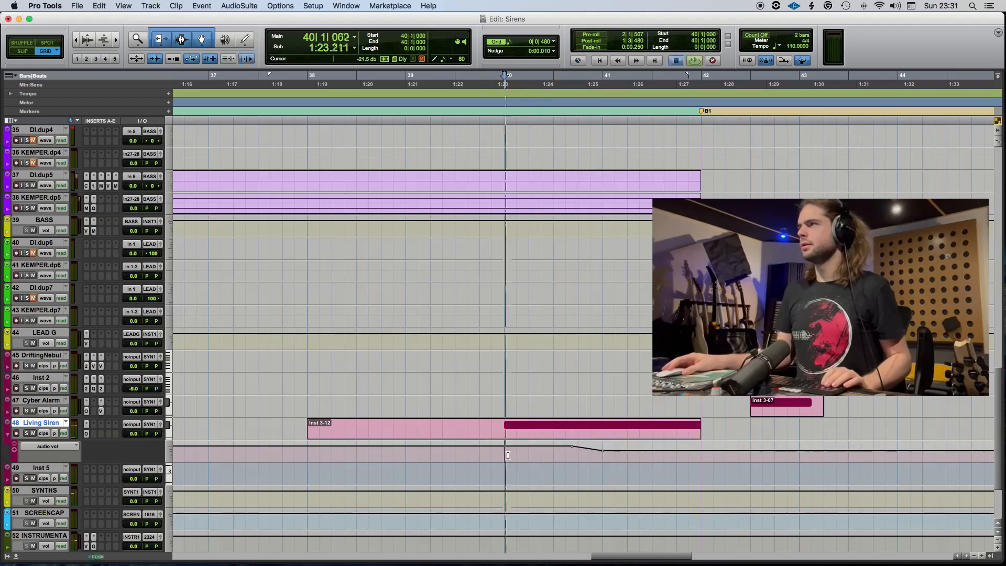
{"action": "key", "text": "space"}
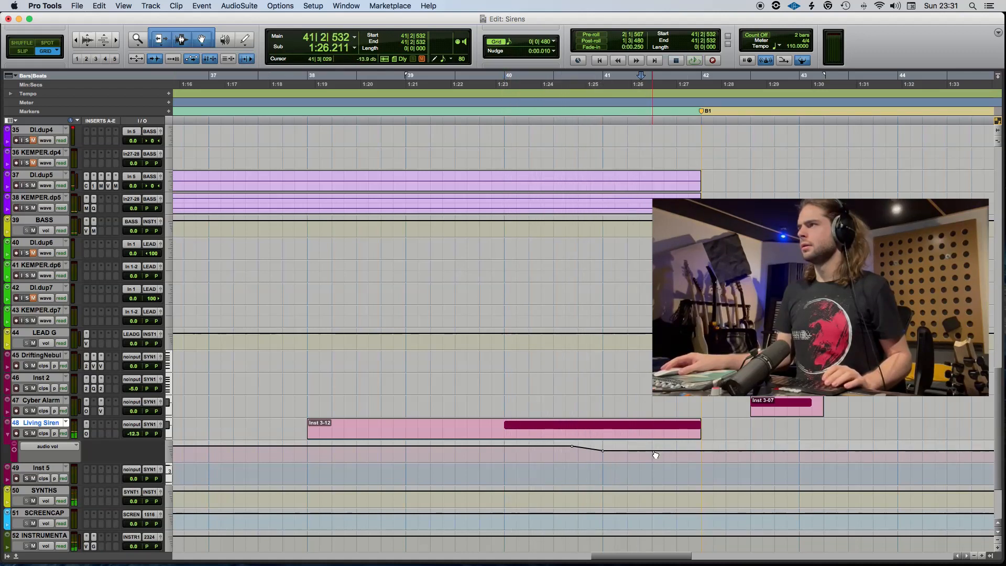
Lower the Living Siren volume automation to -19.7 dB at 41|3, save the session and play from 39|4.
{"action": "left_click_drag", "start_coordinate": [655, 453], "coordinate": [652, 454]}
{"action": "key", "text": "space"}
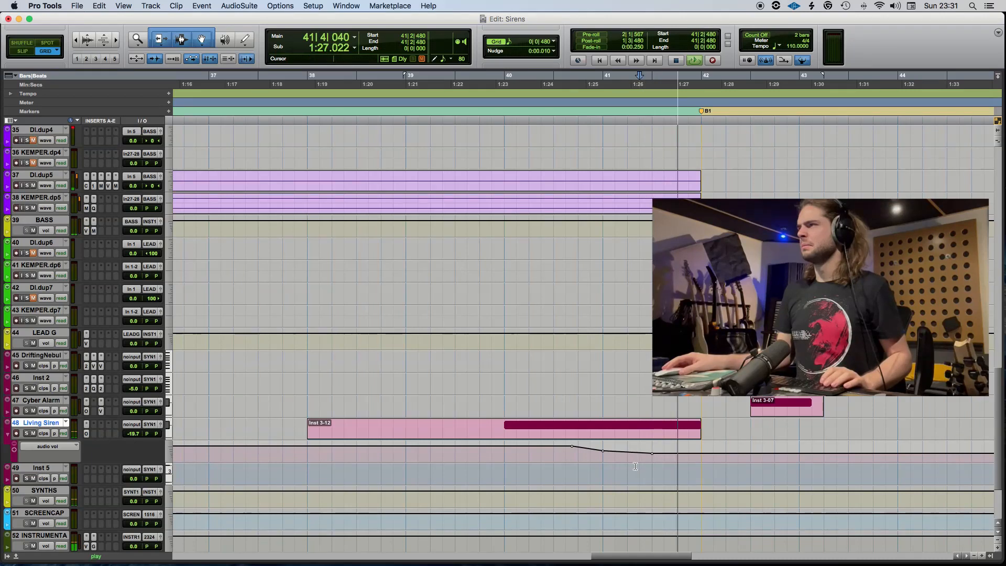
{"action": "key", "text": "space"}
{"action": "left_click", "coordinate": [492, 458]}
{"action": "key", "text": "super+s"}
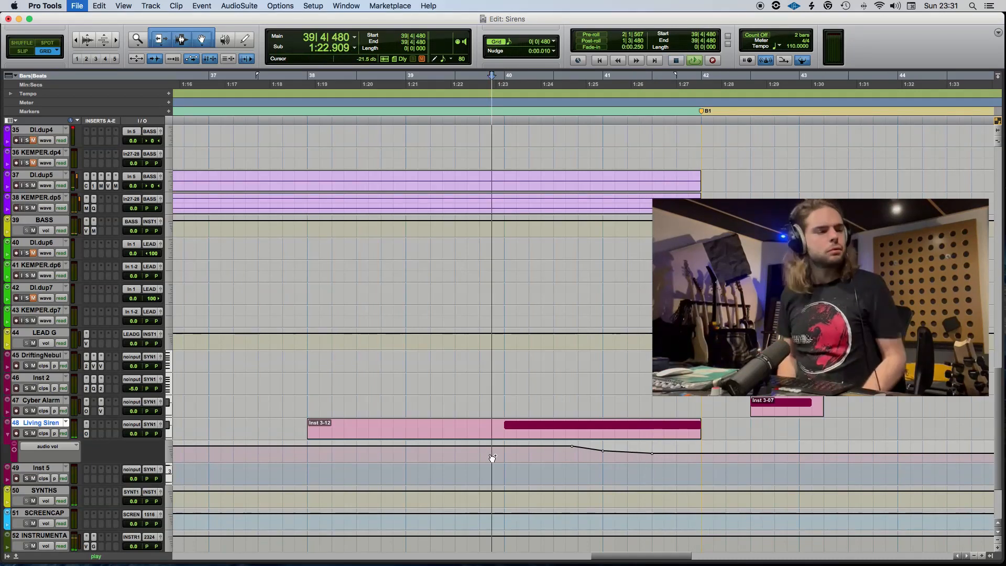
{"action": "key", "text": "space"}
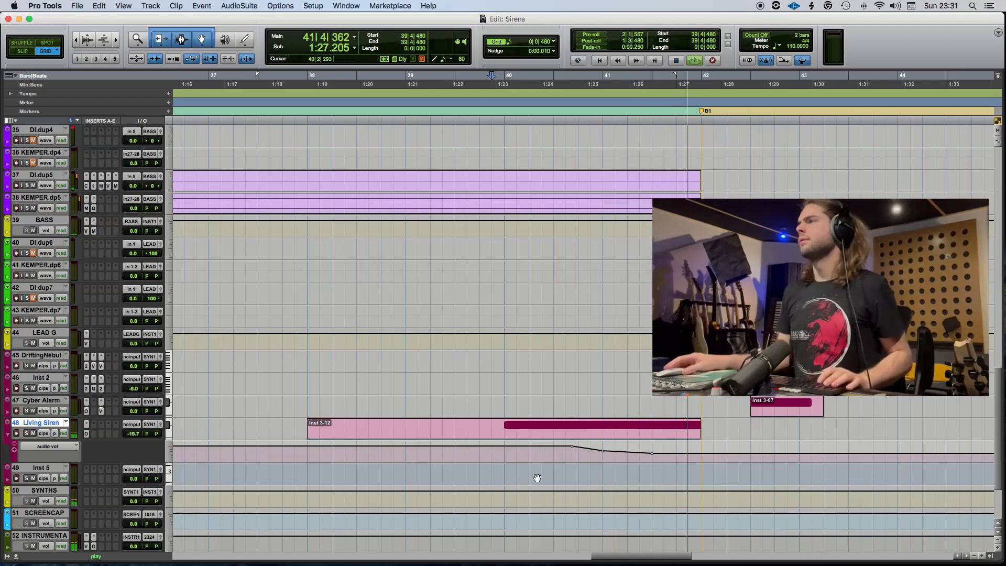
Raise the Living Siren volume automation to -6.2 dB at 42|1, play the transition into B1 and save the session.
{"action": "left_click", "coordinate": [695, 461]}
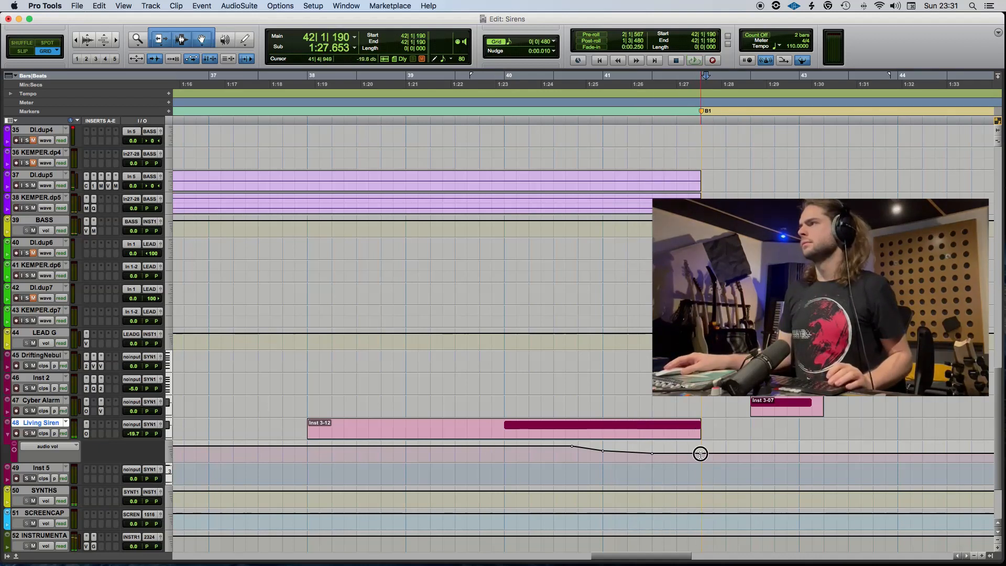
{"action": "left_click_drag", "start_coordinate": [701, 454], "coordinate": [700, 449]}
{"action": "left_click", "coordinate": [610, 466]}
{"action": "key", "text": "space"}
{"action": "key", "text": "super+s"}
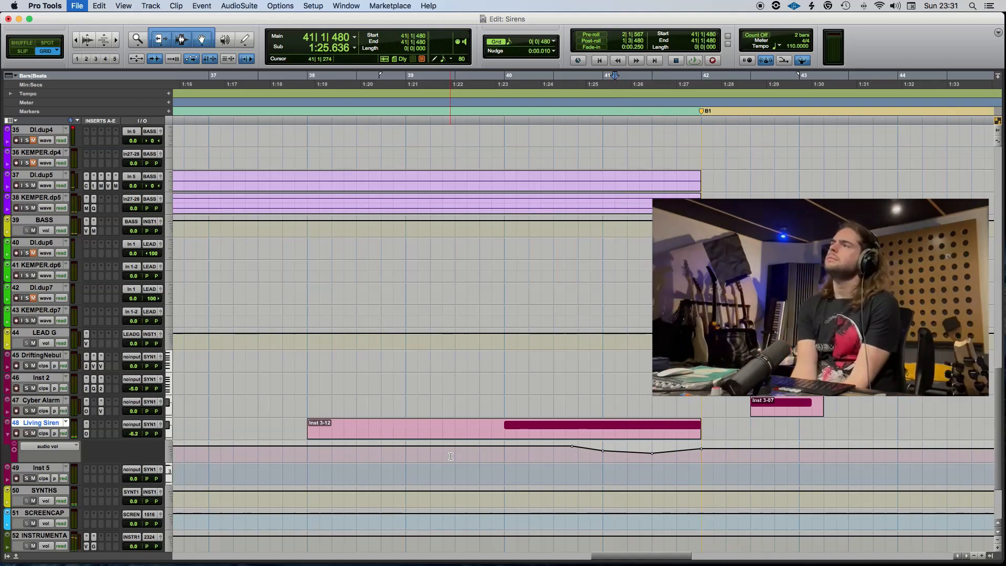
Play the arrangement from 39|1 into the B1 section to check the siren's volume curve.
{"action": "left_click", "coordinate": [407, 455]}
{"action": "key", "text": "space"}
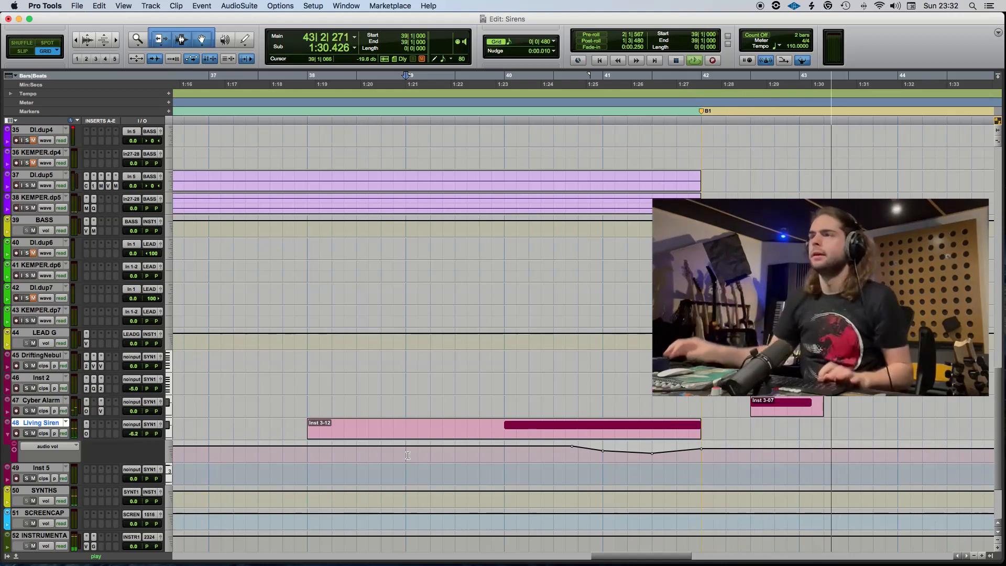
{"action": "key", "text": "space"}
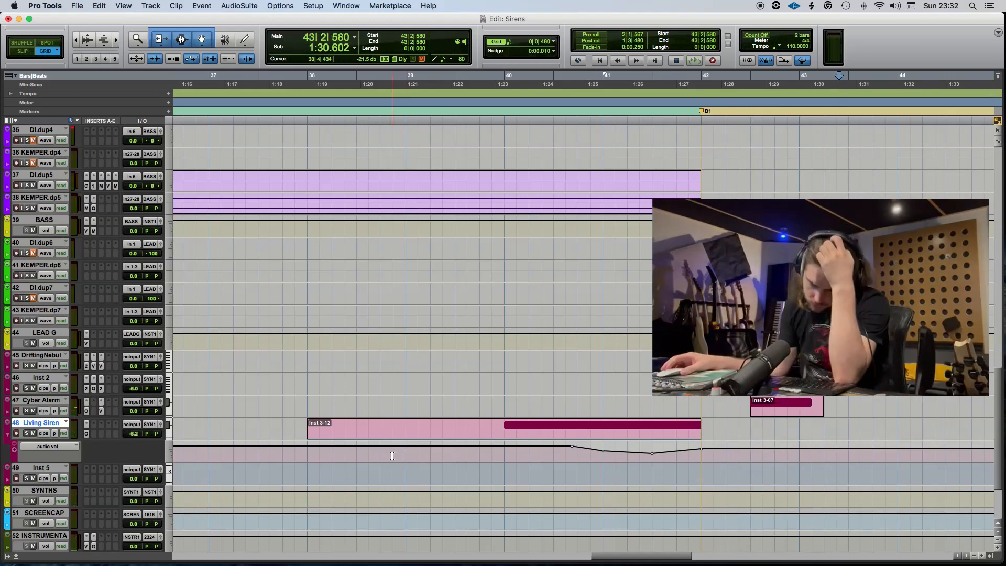
Commit the Living Siren track to audio offline, inserting it after the source track and making the source inactive.
{"action": "right_click", "coordinate": [54, 425]}
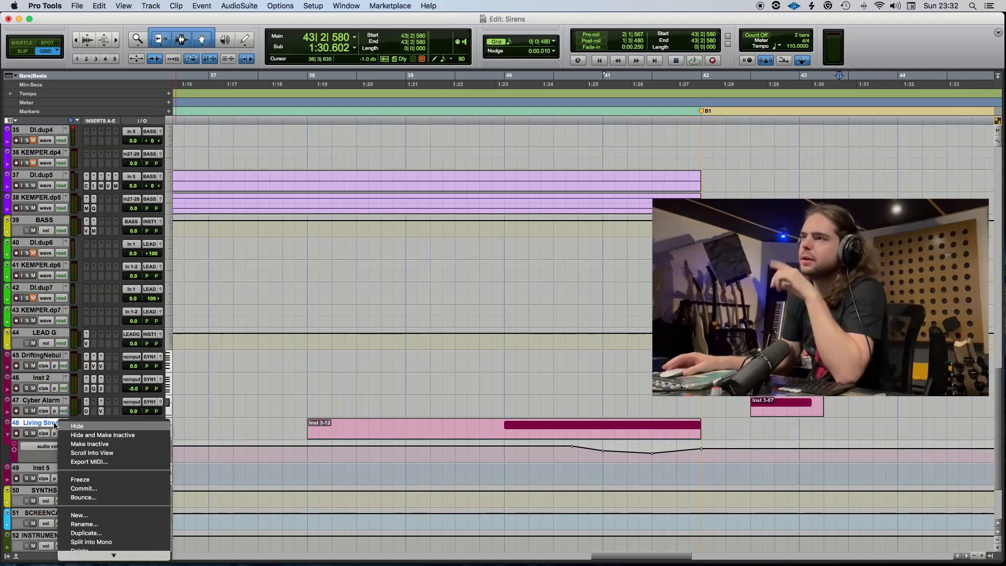
{"action": "left_click", "coordinate": [94, 490]}
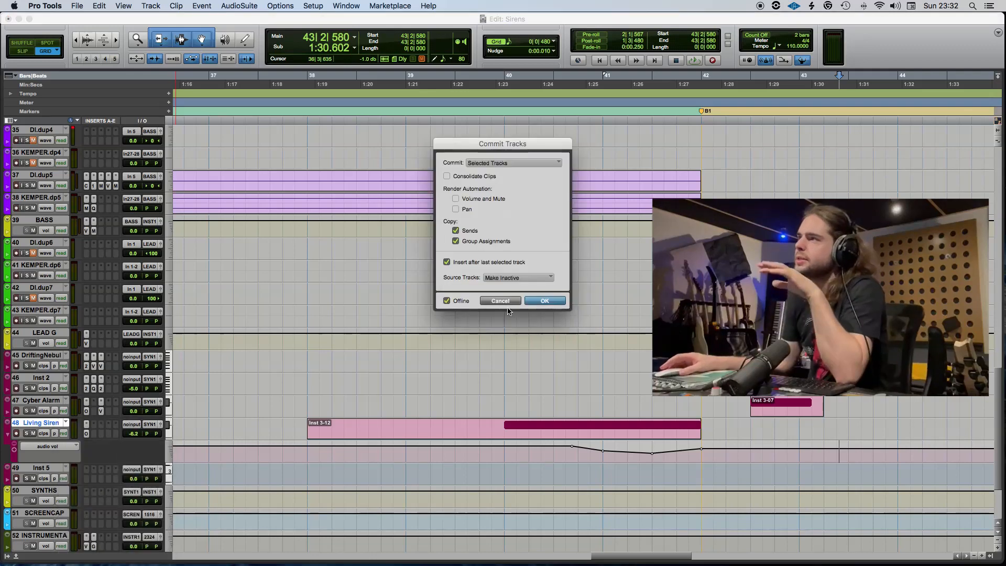
{"action": "left_click", "coordinate": [538, 302]}
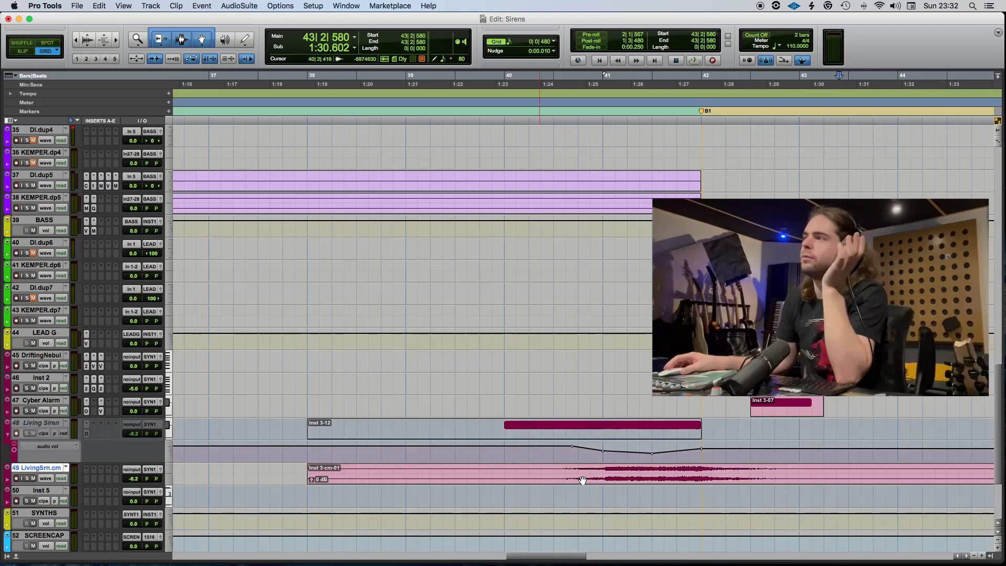
Play the committed siren audio from 40|1, hide the Living Siren automation lane and place the playback start at 46|1.
{"action": "left_click", "coordinate": [501, 472]}
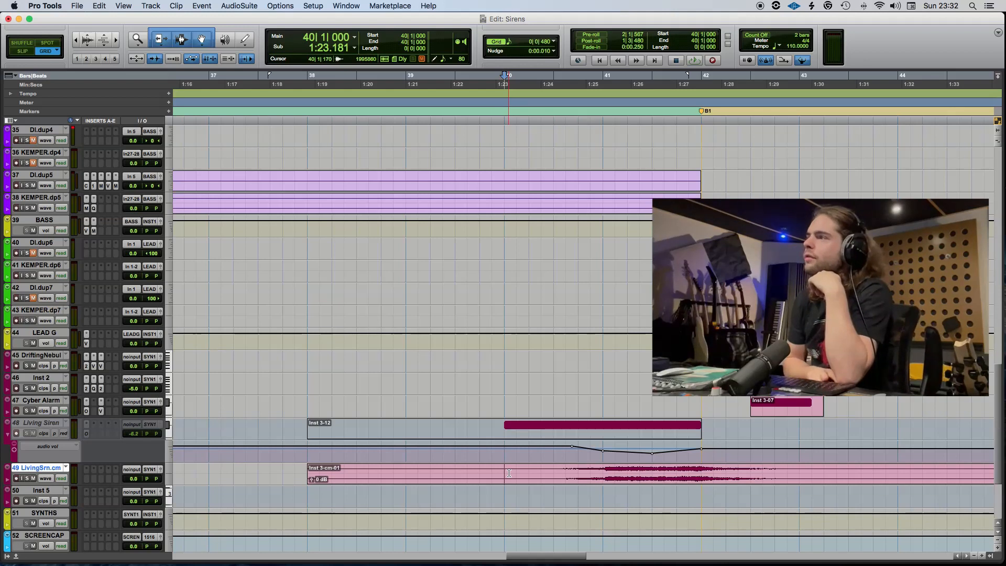
{"action": "key", "text": "space"}
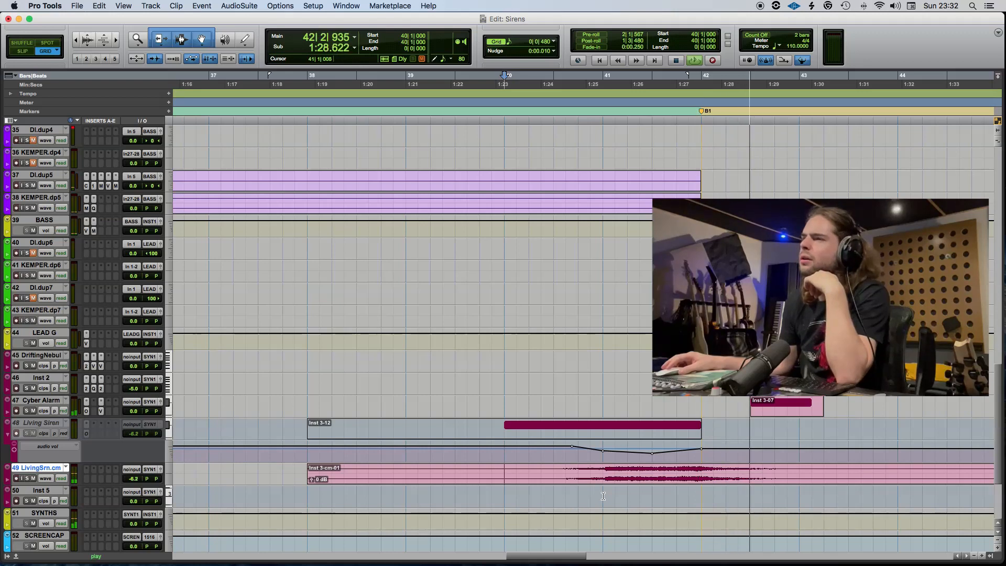
{"action": "scroll", "coordinate": [603, 496], "scroll_direction": "right", "scroll_amount": 4}
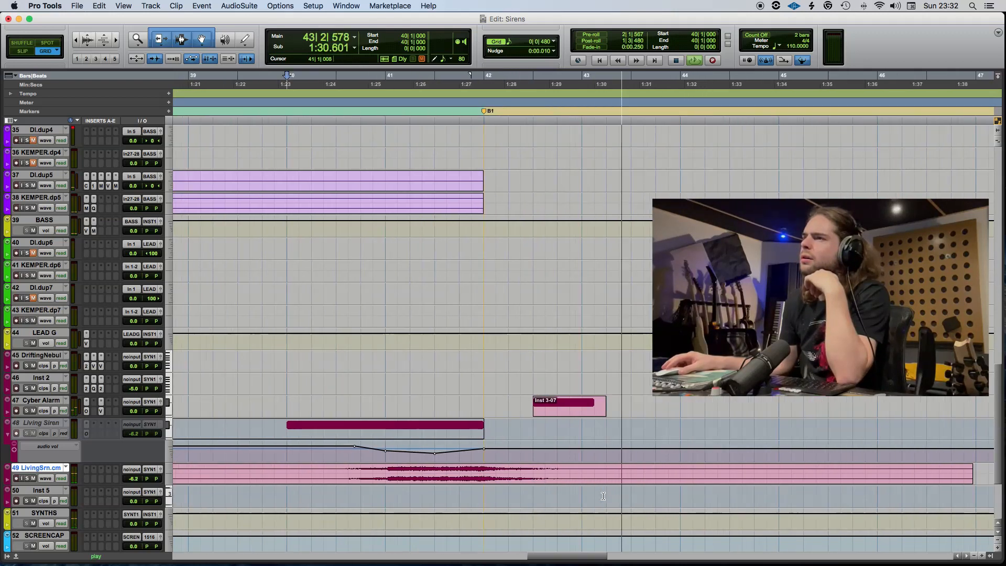
{"action": "left_click", "coordinate": [7, 434]}
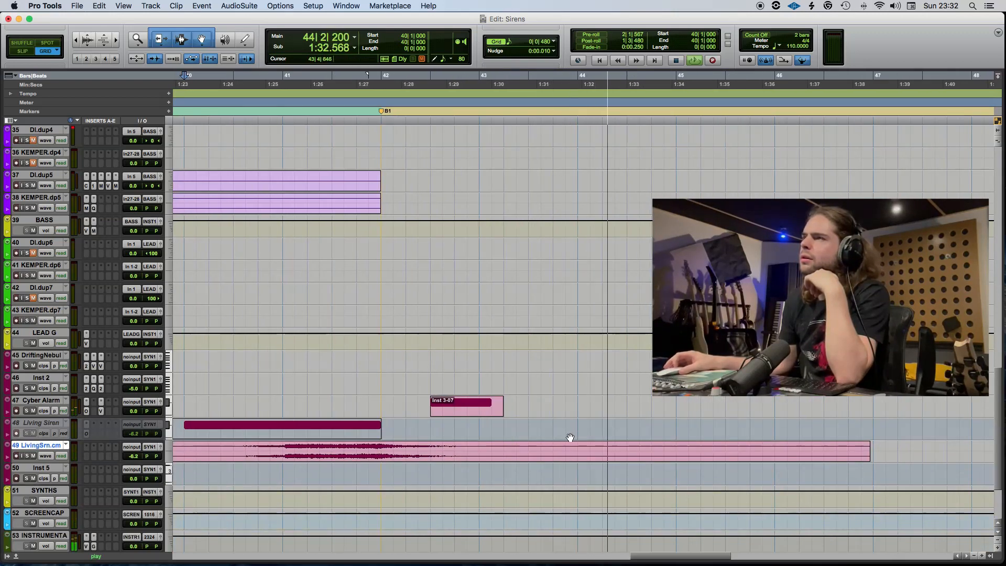
{"action": "scroll", "coordinate": [568, 439], "scroll_direction": "up", "scroll_amount": 1}
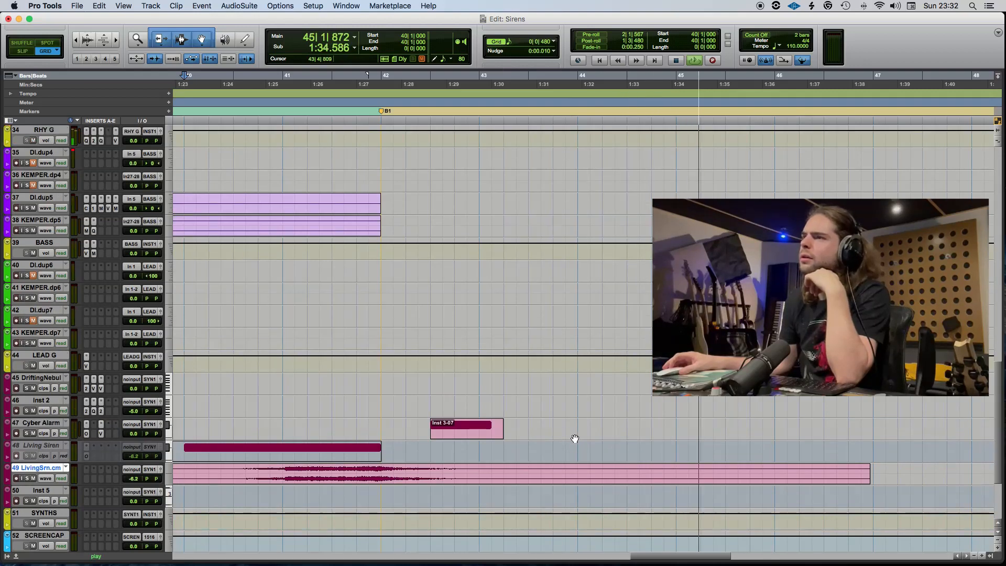
{"action": "scroll", "coordinate": [577, 438], "scroll_direction": "right", "scroll_amount": 3}
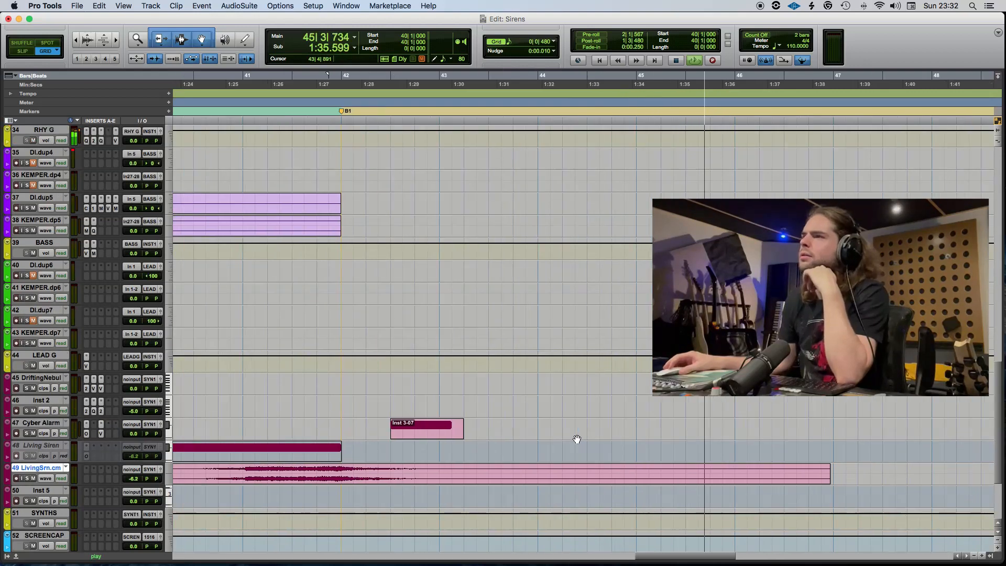
{"action": "left_click", "coordinate": [661, 438]}
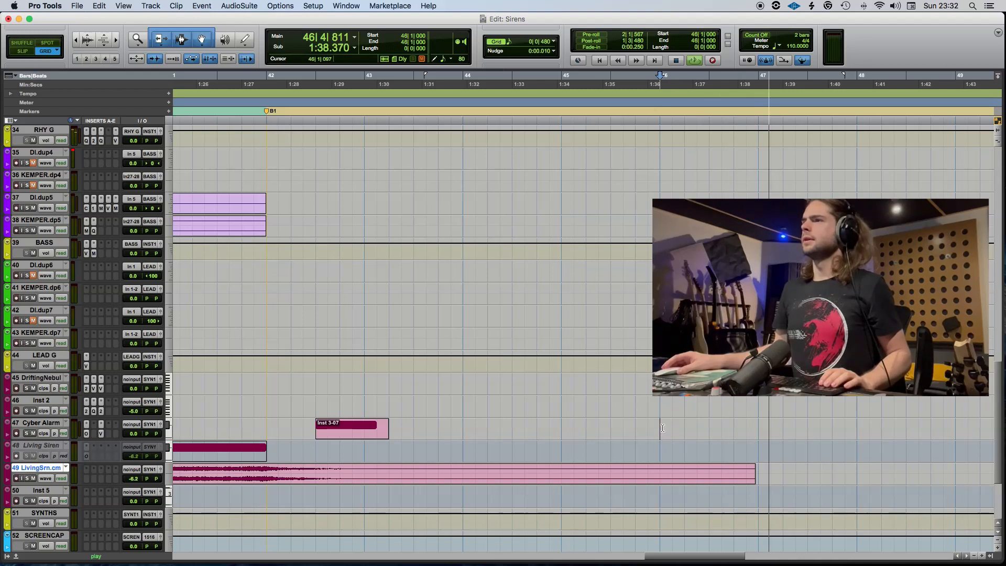
{"action": "key", "text": "space"}
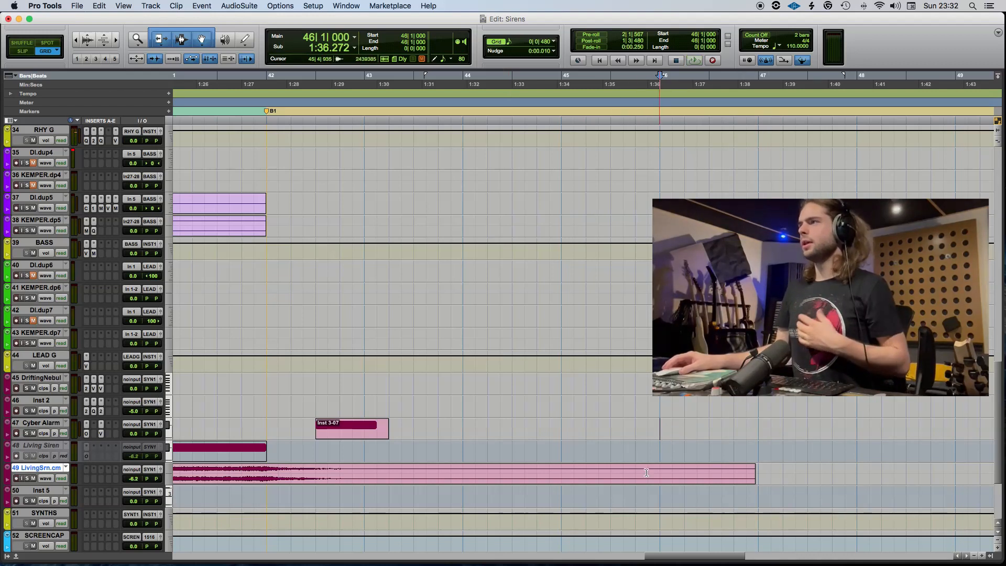
Add Omnisphere to the Inst 5 track and copy the Cyber Alarm clip onto it at 46|1, soloing the track.
{"action": "left_click", "coordinate": [87, 495]}
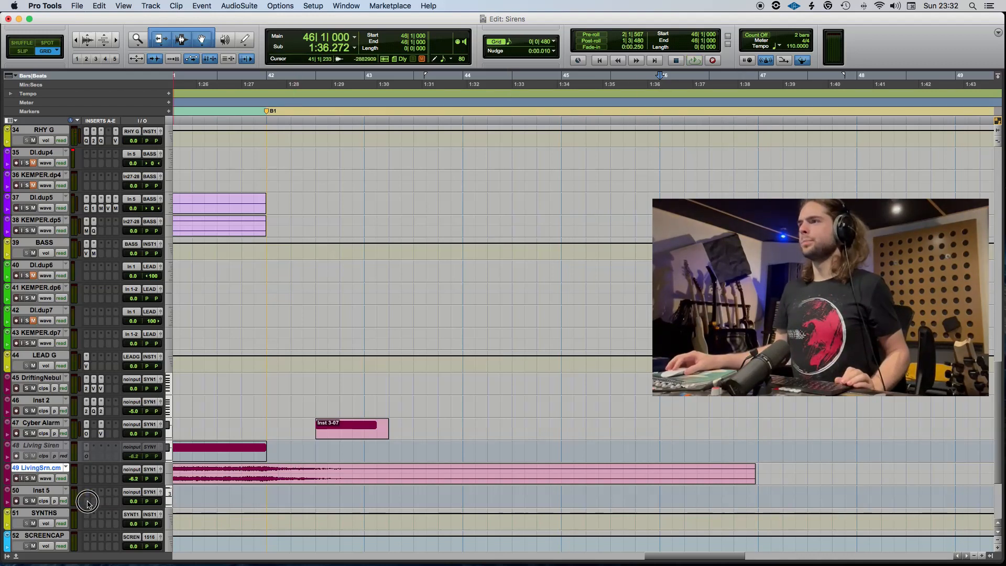
{"action": "left_click", "coordinate": [383, 454]}
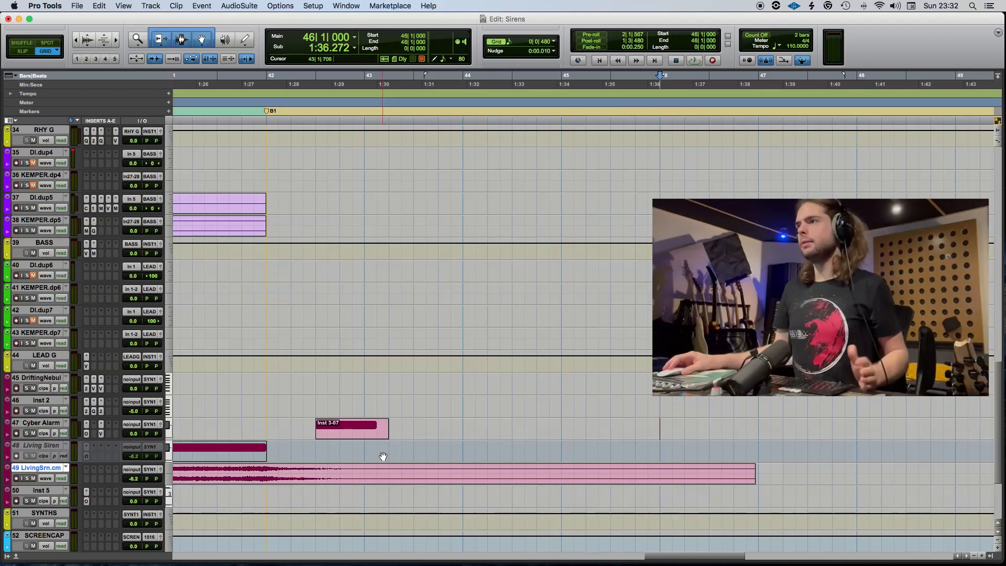
{"action": "left_click_drag", "start_coordinate": [347, 438], "coordinate": [688, 507]}
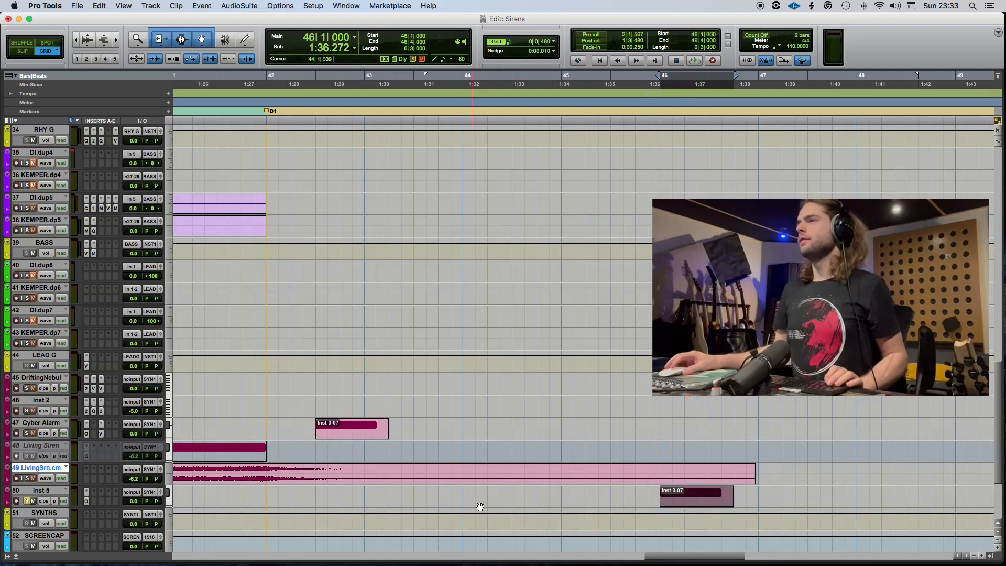
Extend the MIDI note in the Inst 5 clip to end at 47|1 and return to the arrangement.
{"action": "double_click", "coordinate": [707, 503]}
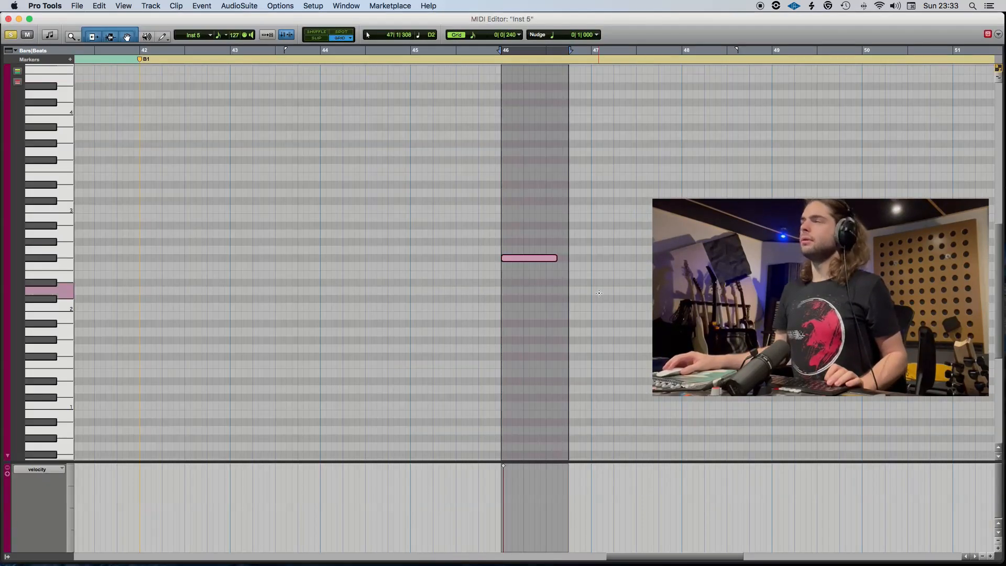
{"action": "left_click", "coordinate": [540, 258]}
{"action": "left_click_drag", "start_coordinate": [553, 258], "coordinate": [587, 266]}
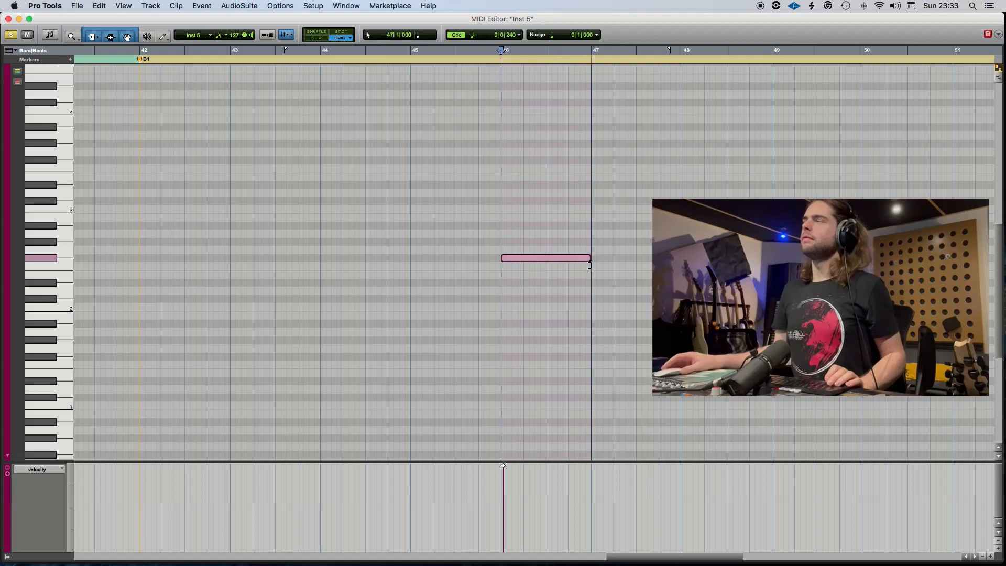
{"action": "left_click", "coordinate": [504, 54]}
{"action": "key", "text": "super+w"}
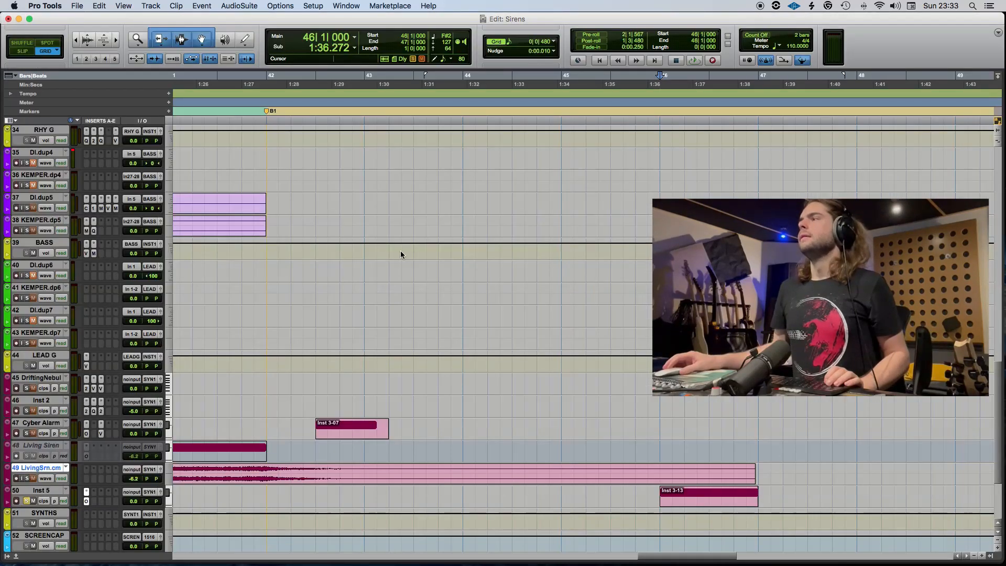
Search Inst 5's Omnisphere patches for "siren", load Weaponized Alarmist and play it from 46|1.
{"action": "key", "text": "ctrl+alt+super+w"}
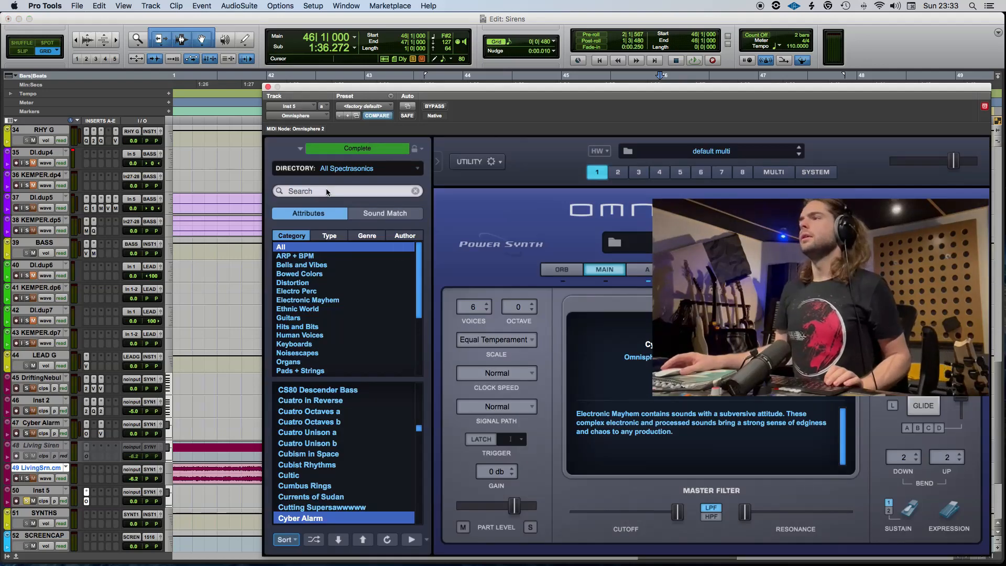
{"action": "left_click", "coordinate": [327, 191]}
{"action": "type", "text": "siren"}
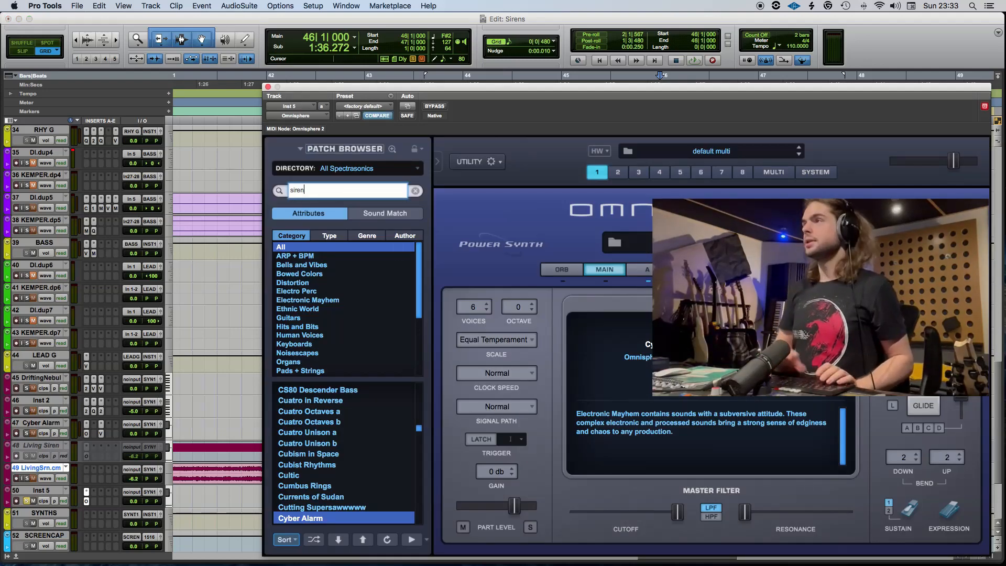
{"action": "key", "text": "Return"}
{"action": "scroll", "coordinate": [361, 475], "scroll_direction": "down", "scroll_amount": 10}
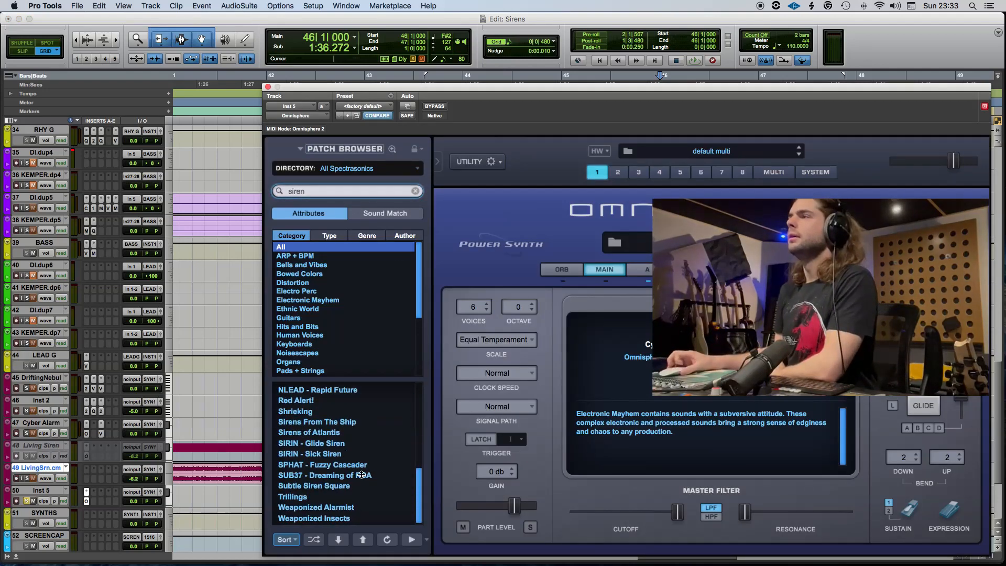
{"action": "left_click", "coordinate": [350, 511]}
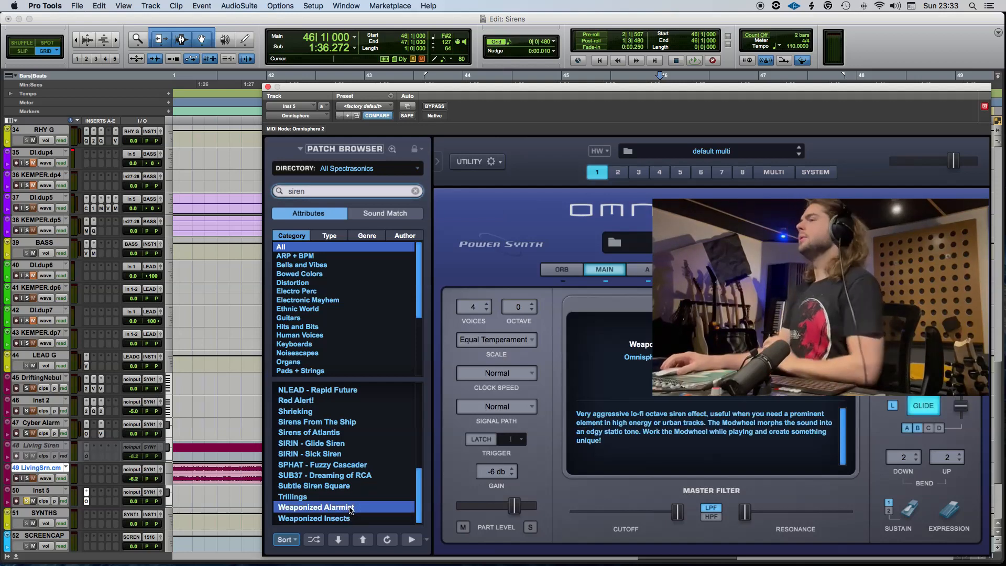
{"action": "key", "text": "space"}
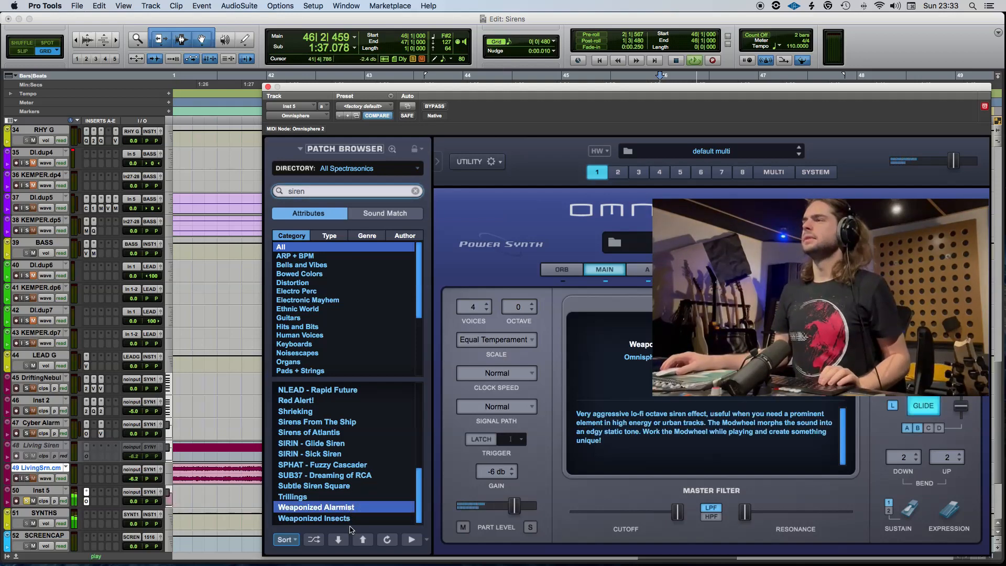
Audition the Subtle Siren Square and SIRIN - Glide Siren patches on Inst 5.
{"action": "key", "text": "Up"}
{"action": "key", "text": "Up"}
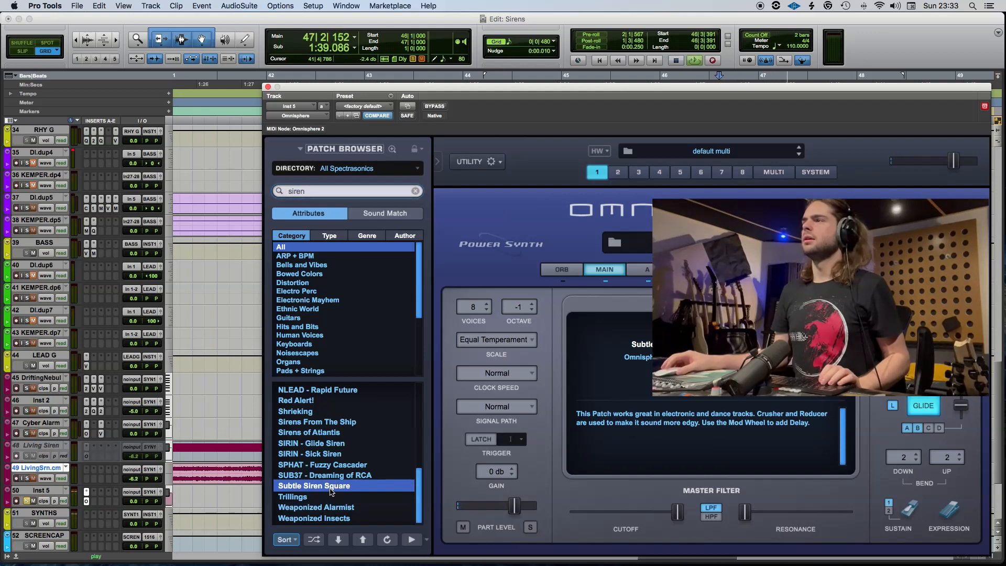
{"action": "key", "text": "space"}
{"action": "left_click", "coordinate": [336, 444]}
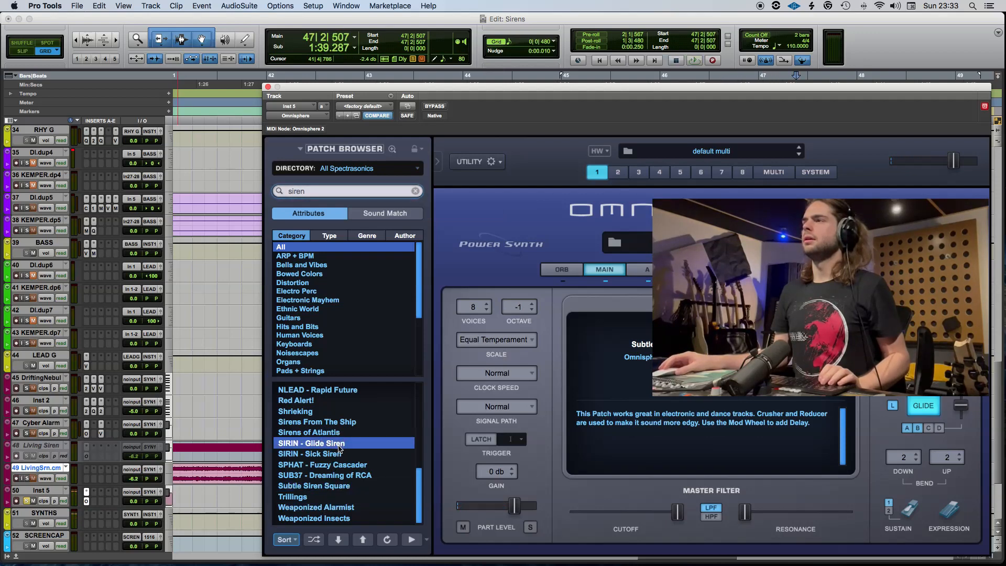
{"action": "key", "text": "space"}
{"action": "key", "text": "space"}
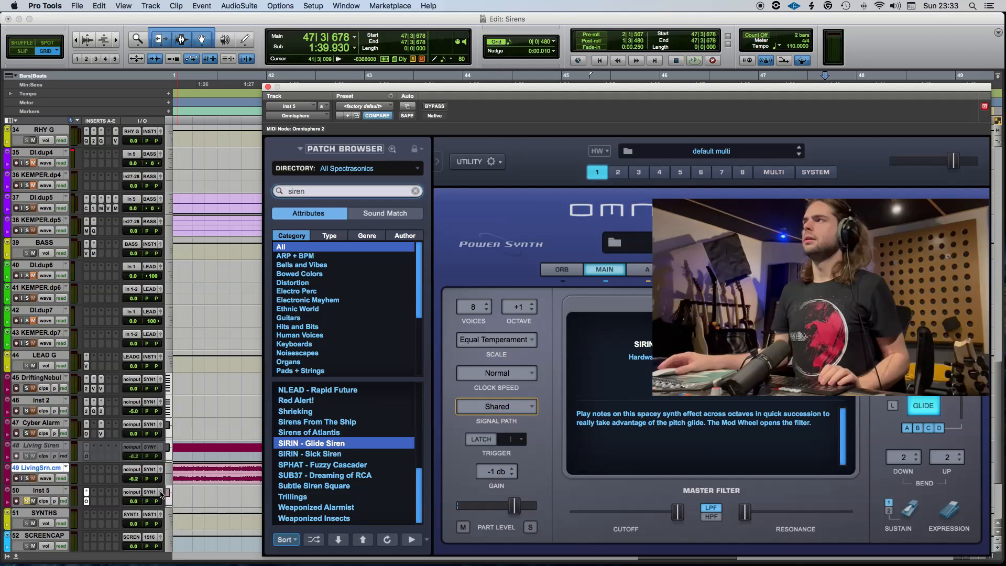
{"action": "left_click", "coordinate": [98, 502]}
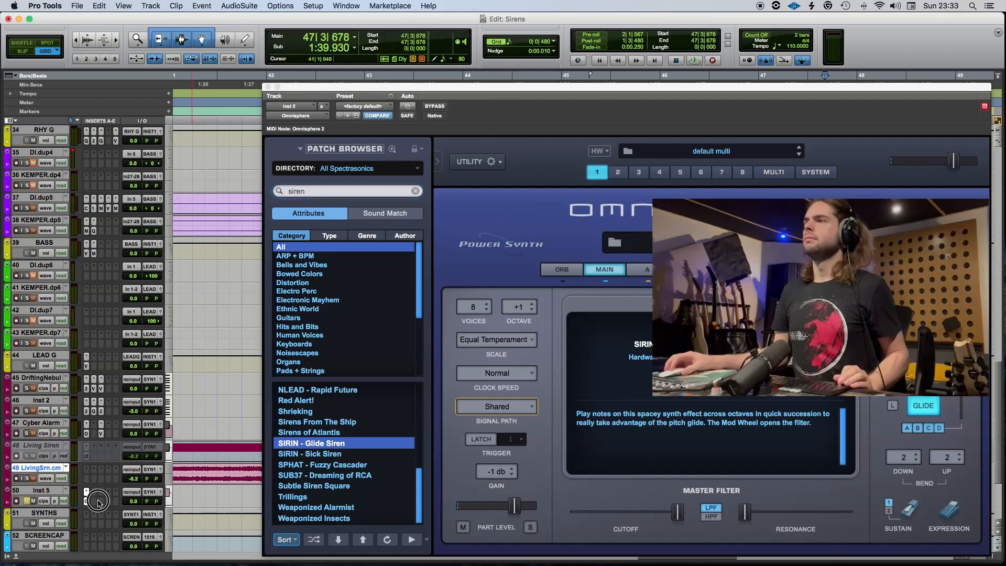
{"action": "key", "text": "space"}
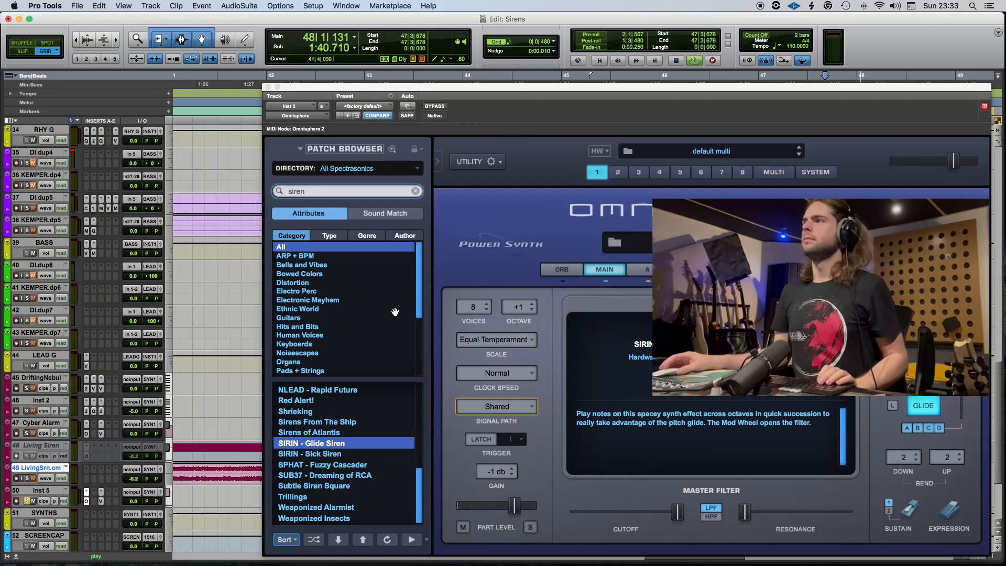
{"action": "key", "text": "space"}
Try the SIRIN - Sick Siren patch, load Sirens of Atlantis instead and start playback.
{"action": "left_click", "coordinate": [321, 455]}
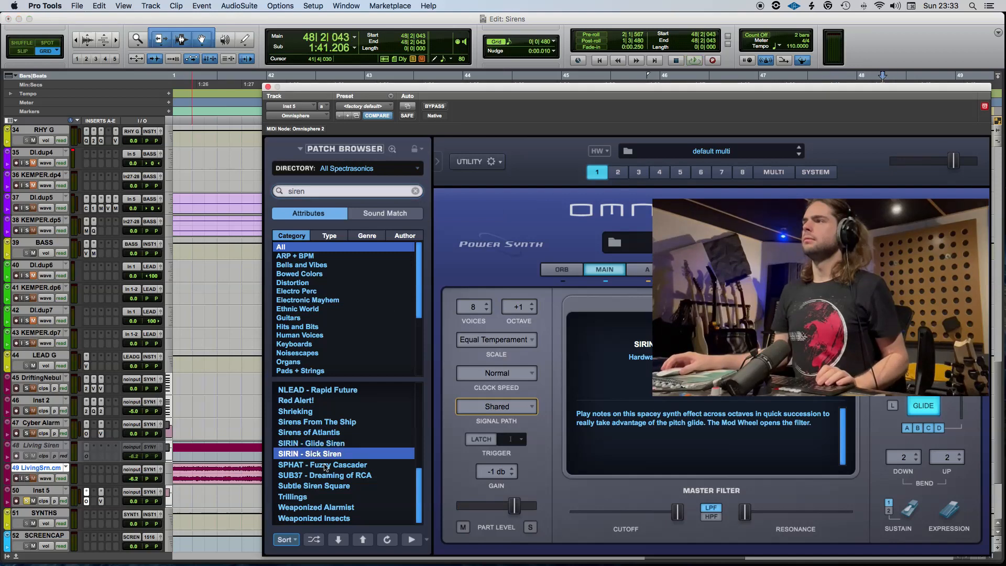
{"action": "left_click", "coordinate": [322, 433]}
{"action": "key", "text": "space"}
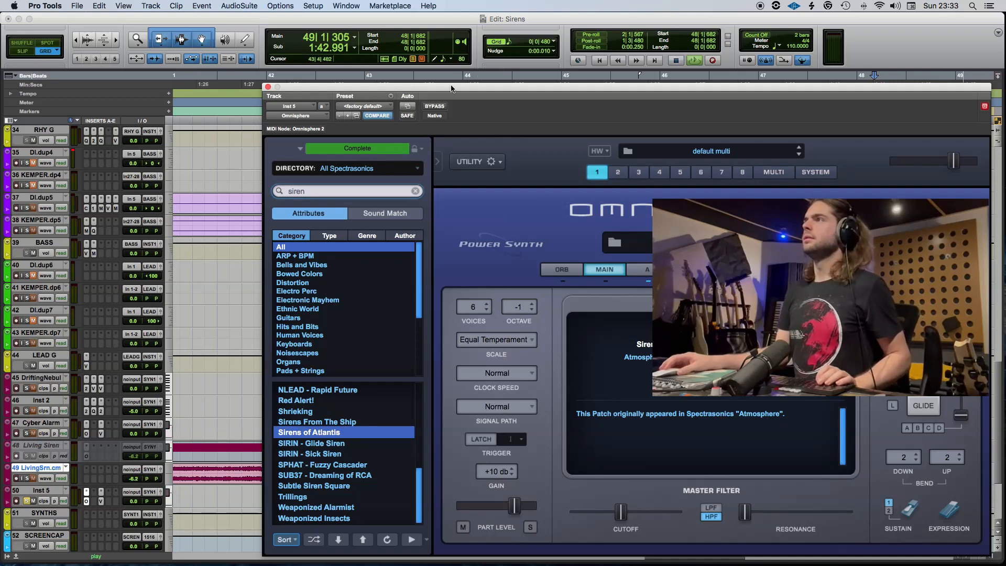
Move the Omnisphere window clear of the Inst 5 clip, place the playback start at 46|1 and save the session.
{"action": "mouse_move", "coordinate": [540, 95]}
{"action": "left_mouse_down"}
{"action": "mouse_move", "coordinate": [847, 97]}
{"action": "mouse_move", "coordinate": [539, 94]}
{"action": "left_mouse_up"}
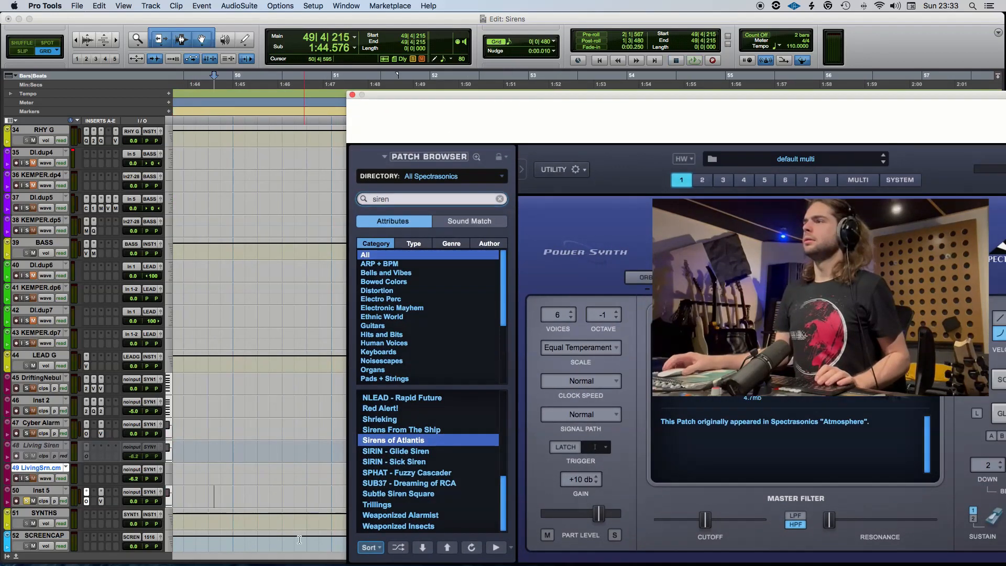
{"action": "scroll", "coordinate": [247, 497], "scroll_direction": "left", "scroll_amount": 10}
{"action": "left_click", "coordinate": [241, 493]}
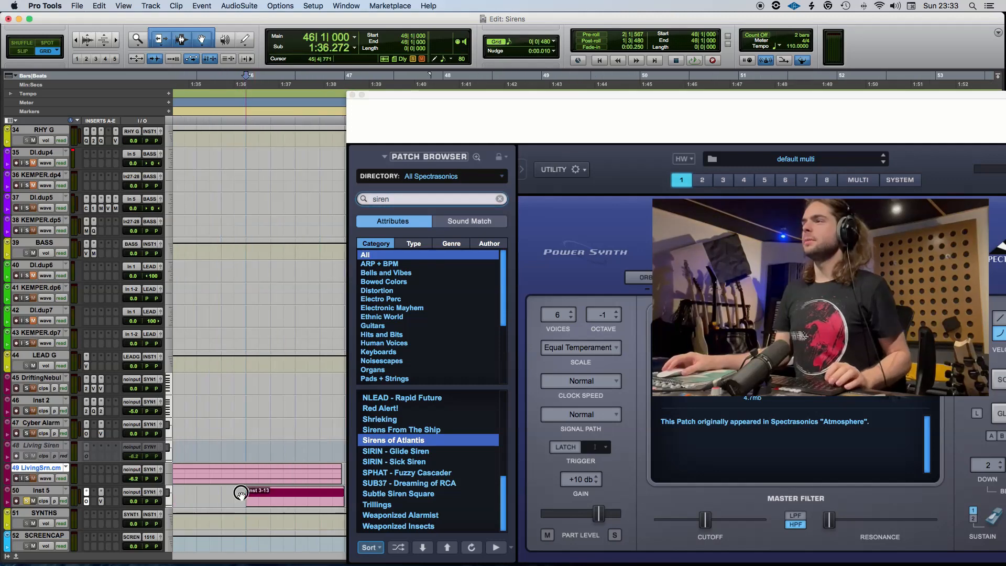
{"action": "key", "text": "super+s"}
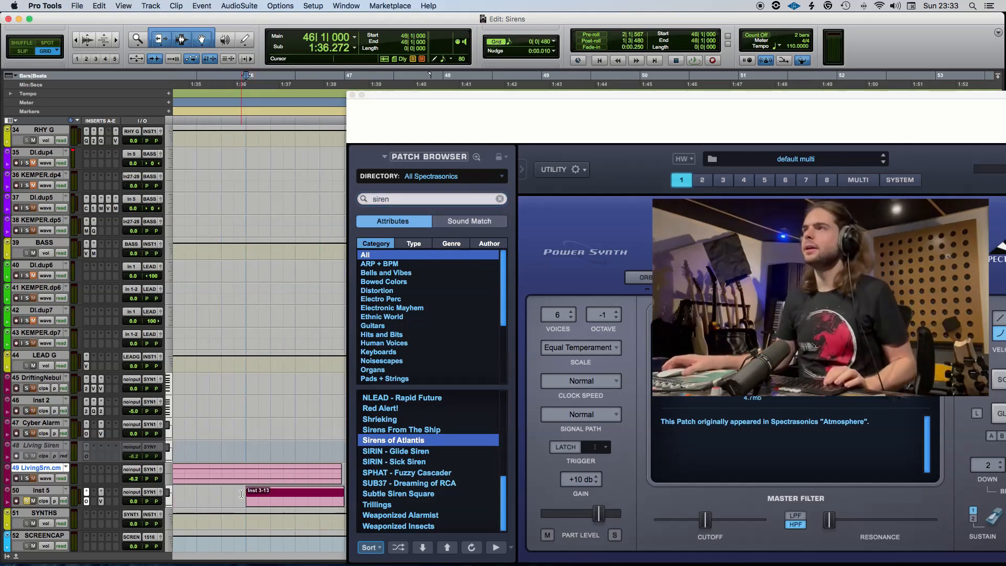
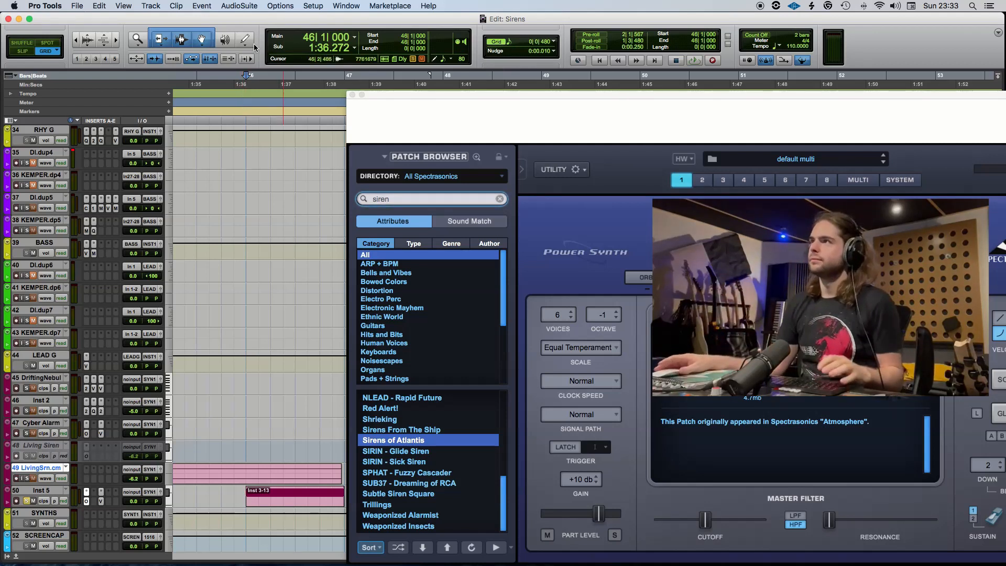
Audition the SIRIN - Glide Siren, Subtle Siren Square and Red Alert! patches on Inst 5.
{"action": "key", "text": "space"}
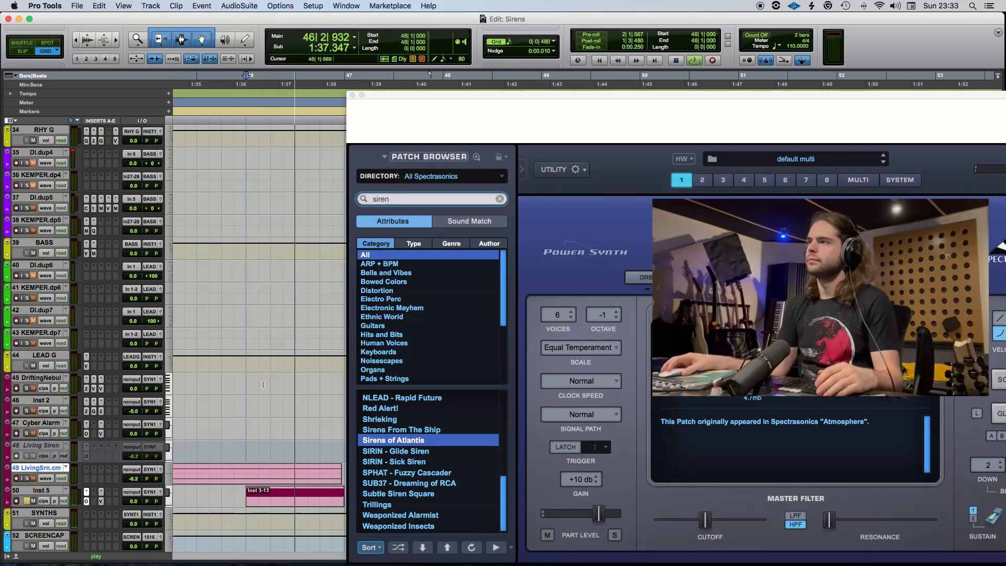
{"action": "left_click", "coordinate": [393, 455]}
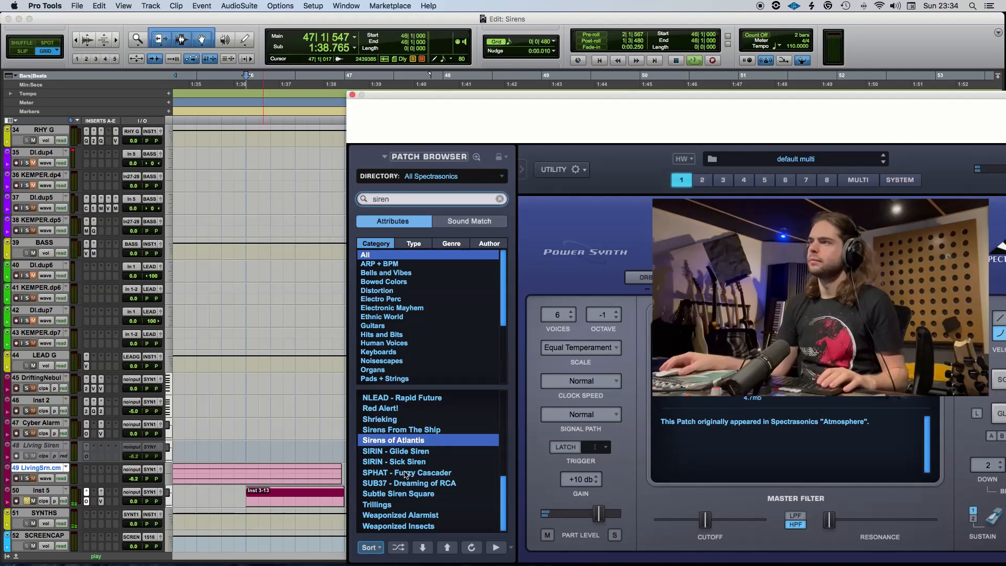
{"action": "key", "text": "Down"}
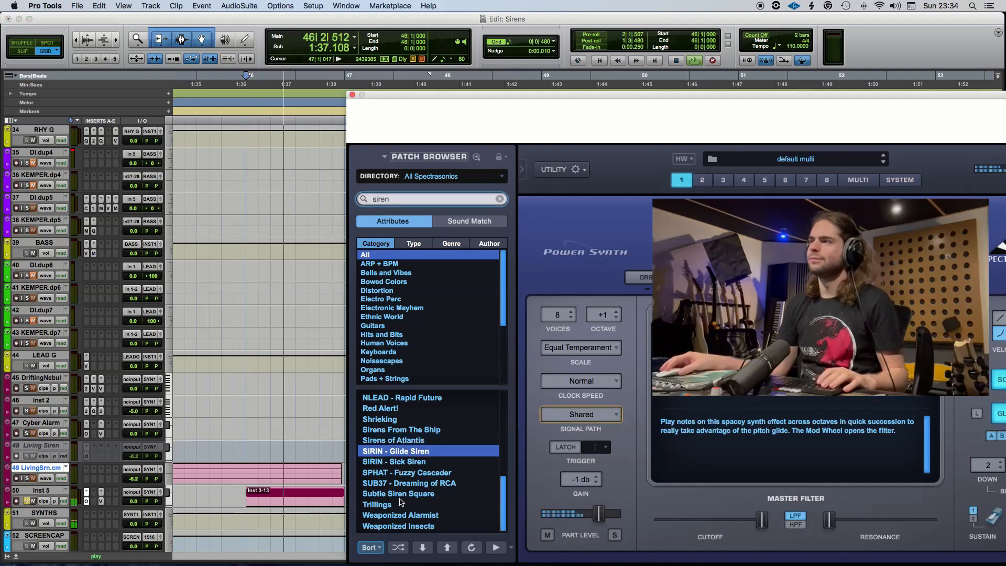
{"action": "left_click", "coordinate": [401, 494]}
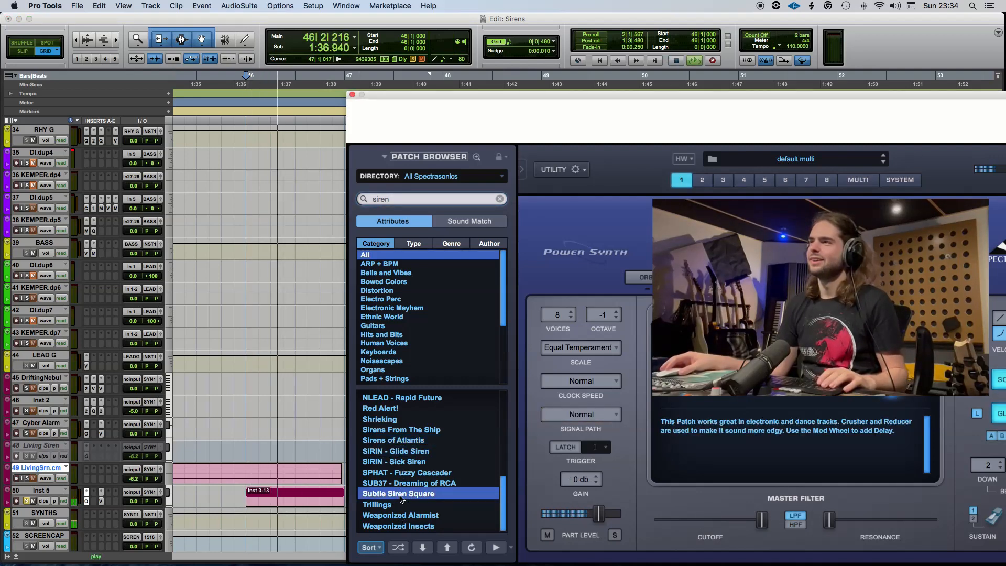
{"action": "left_click", "coordinate": [389, 411]}
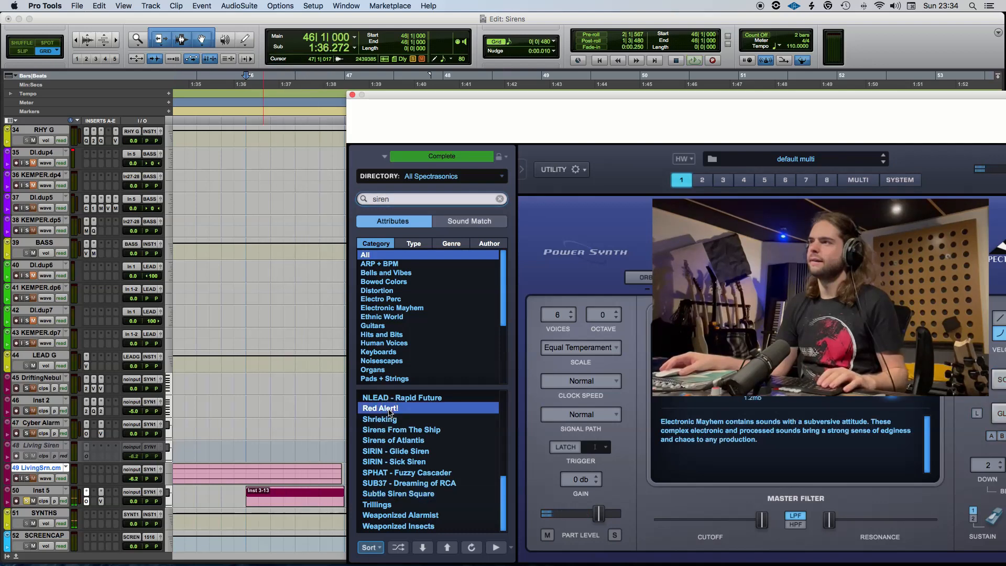
{"action": "scroll", "coordinate": [410, 457], "scroll_direction": "up", "scroll_amount": 4}
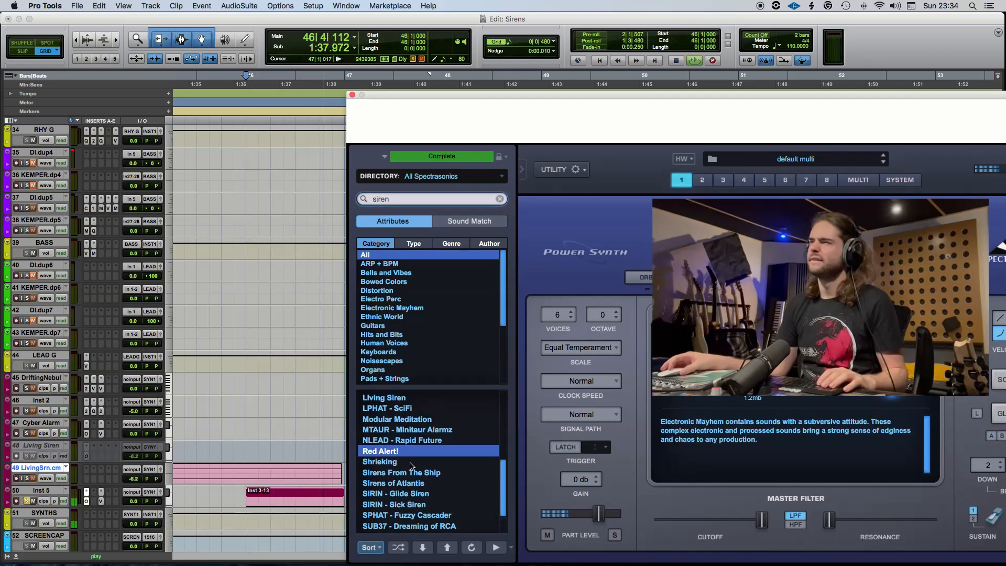
Load the LPHAT - SciFi patch on Inst 5 and audition it from 46|1.
{"action": "key", "text": "space"}
{"action": "left_click", "coordinate": [405, 432]}
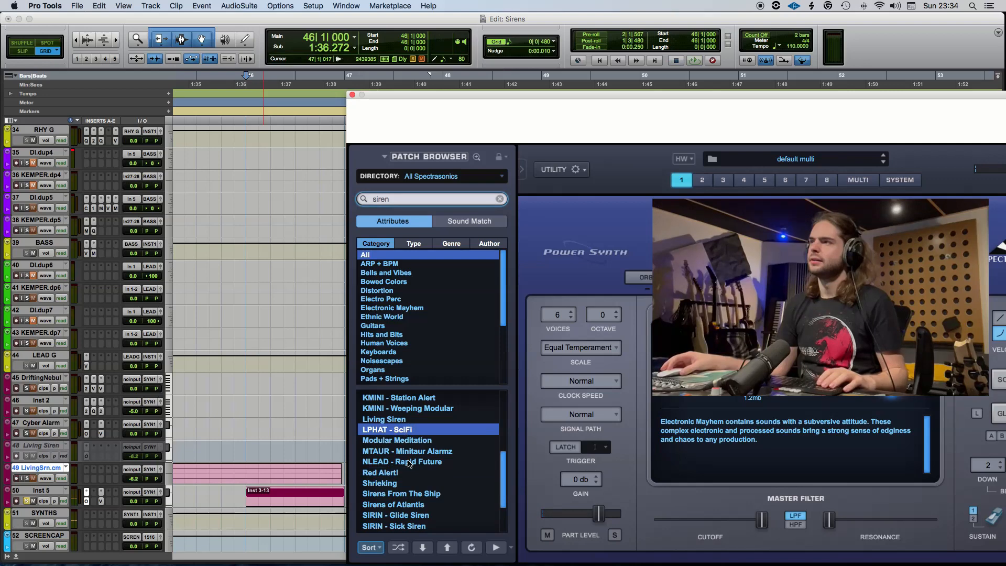
{"action": "key", "text": "space"}
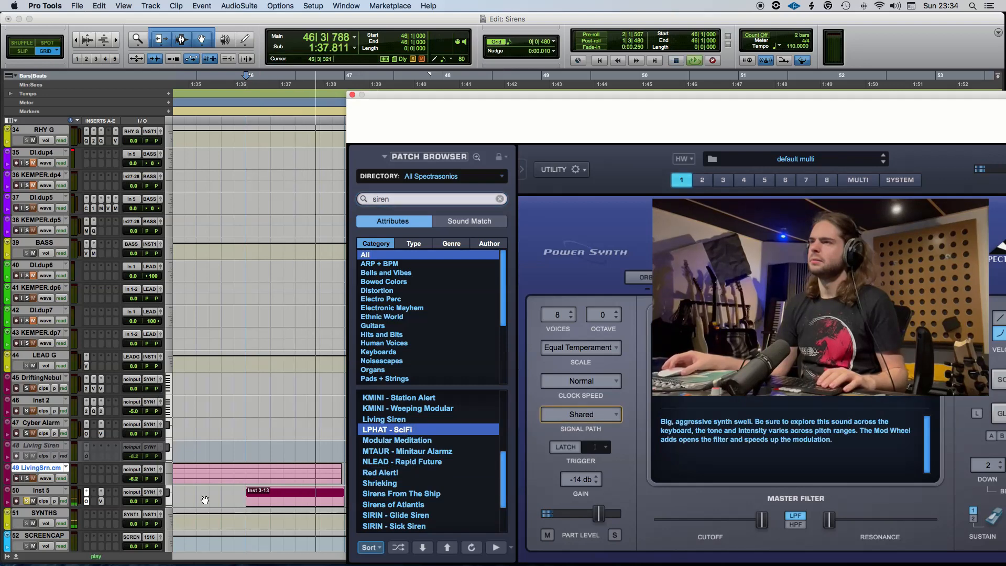
{"action": "key", "text": "space"}
Unsolo Inst 5, play the full mix from 44|2|480 and close the Omnisphere window.
{"action": "left_click", "coordinate": [27, 502]}
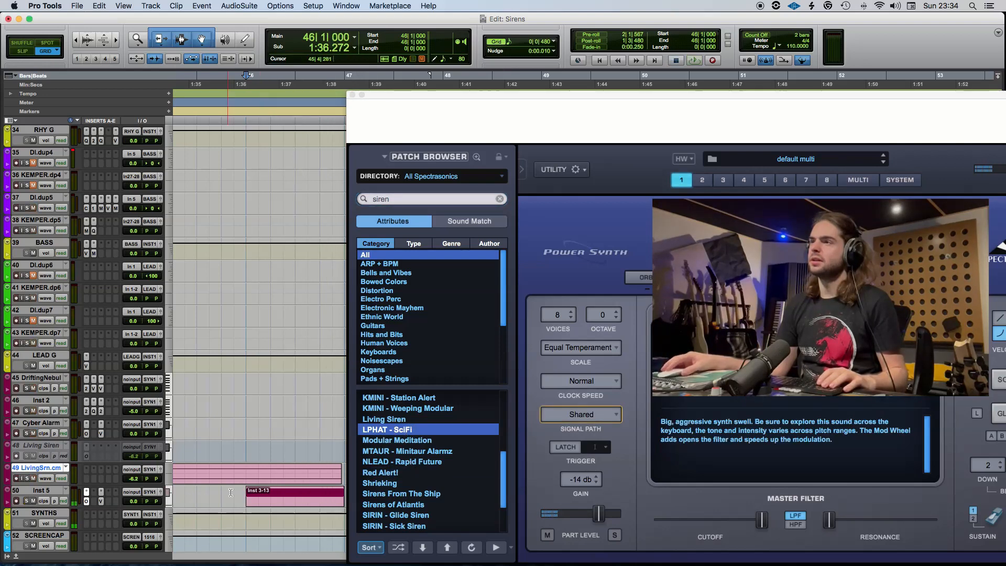
{"action": "scroll", "coordinate": [246, 499], "scroll_direction": "left", "scroll_amount": 4}
{"action": "left_click", "coordinate": [246, 499]}
{"action": "key", "text": "space"}
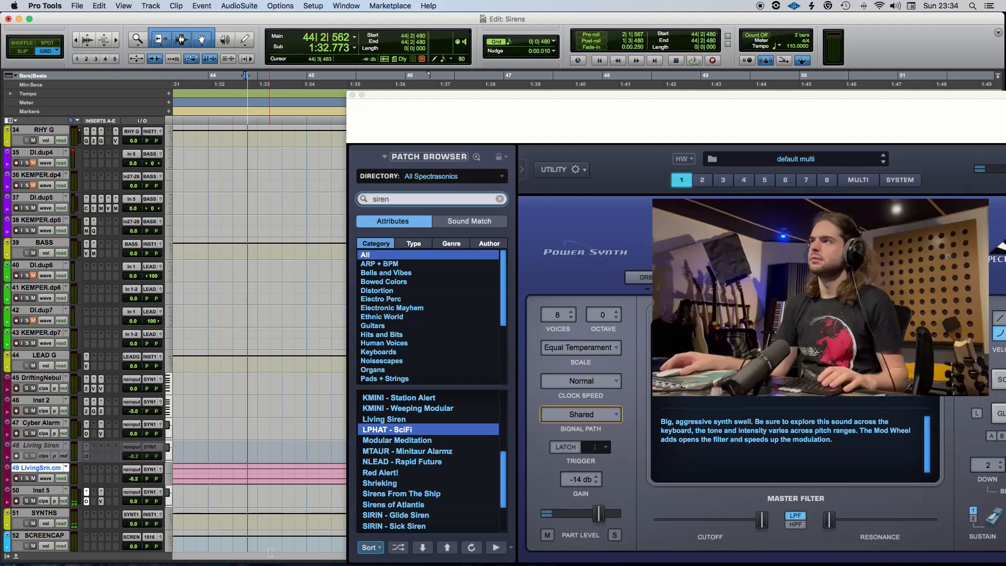
{"action": "left_click", "coordinate": [353, 95]}
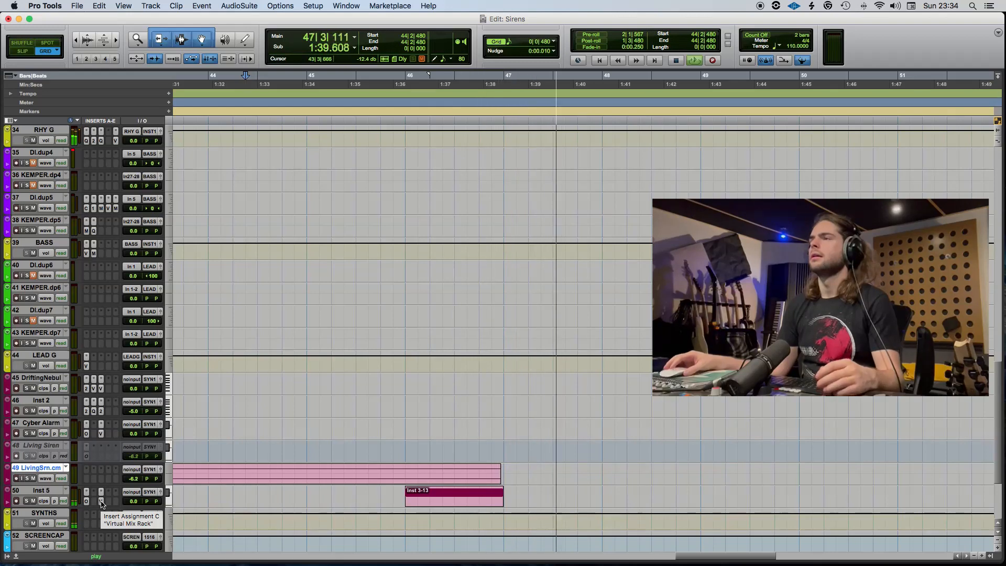
{"action": "key", "text": "space"}
Commit the Inst 5 track to audio offline, making the source track inactive.
{"action": "right_click", "coordinate": [55, 492]}
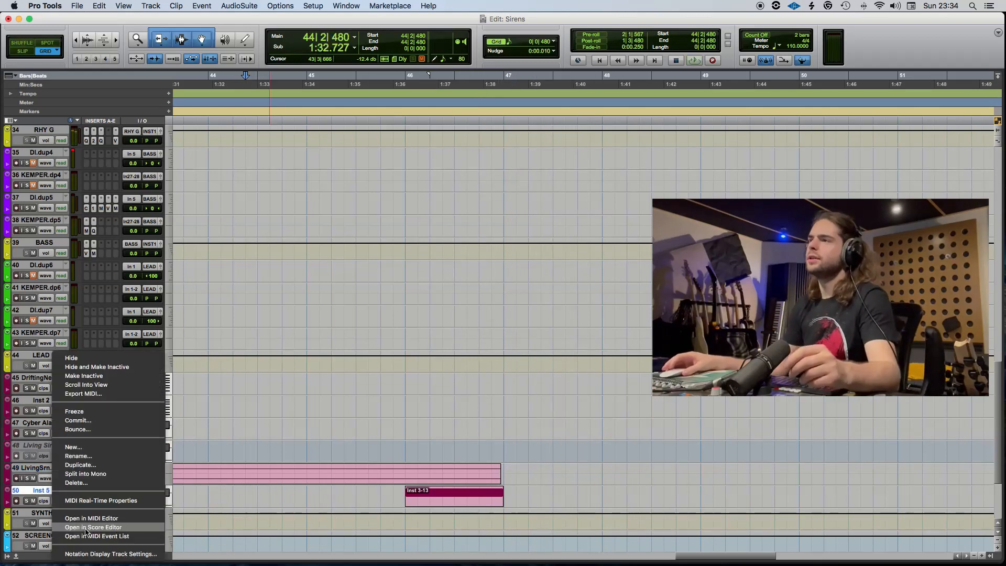
{"action": "left_click", "coordinate": [84, 421]}
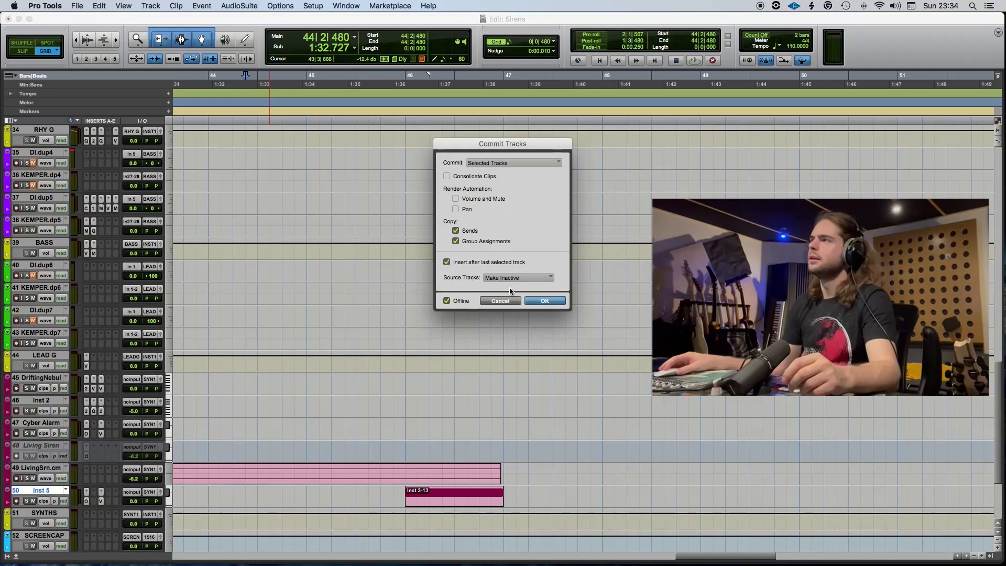
{"action": "left_click", "coordinate": [540, 300]}
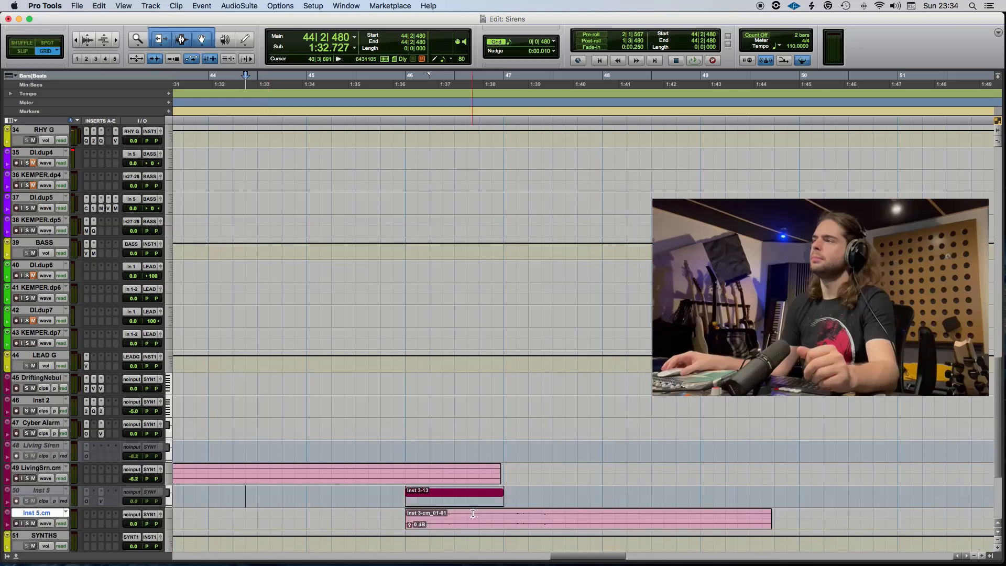
Split the committed Inst 5.cm clip at 46|3|000 and delete the part after the cut.
{"action": "left_click", "coordinate": [456, 519]}
{"action": "key", "text": "super+e"}
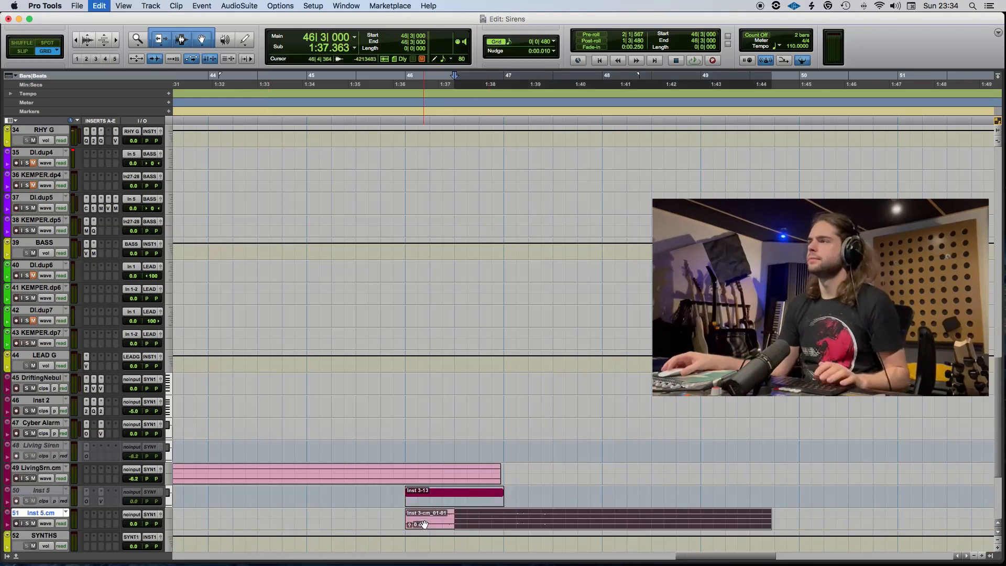
{"action": "key", "text": "Delete"}
Turn off loop playback and play the trimmed Inst 5.cm clip within the mix from 45|3|000.
{"action": "left_click", "coordinate": [425, 524]}
{"action": "key", "text": "space"}
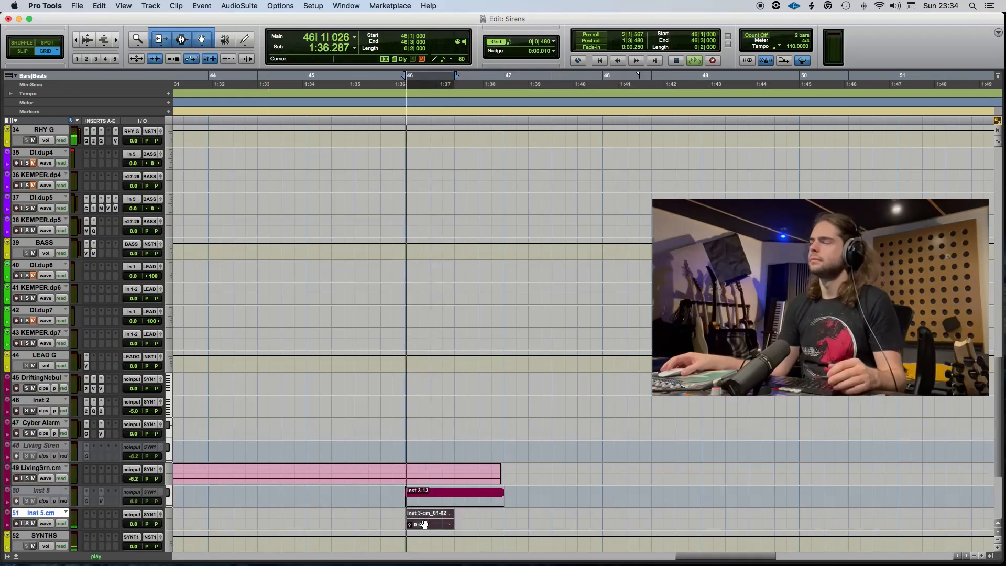
{"action": "key", "text": "space"}
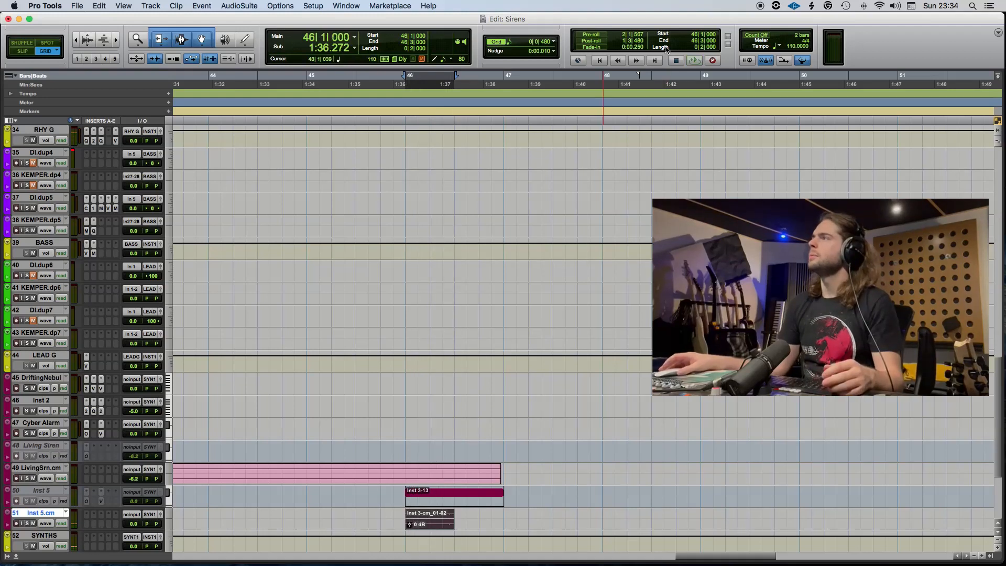
{"action": "right_click", "coordinate": [696, 61]}
{"action": "left_click", "coordinate": [729, 99]}
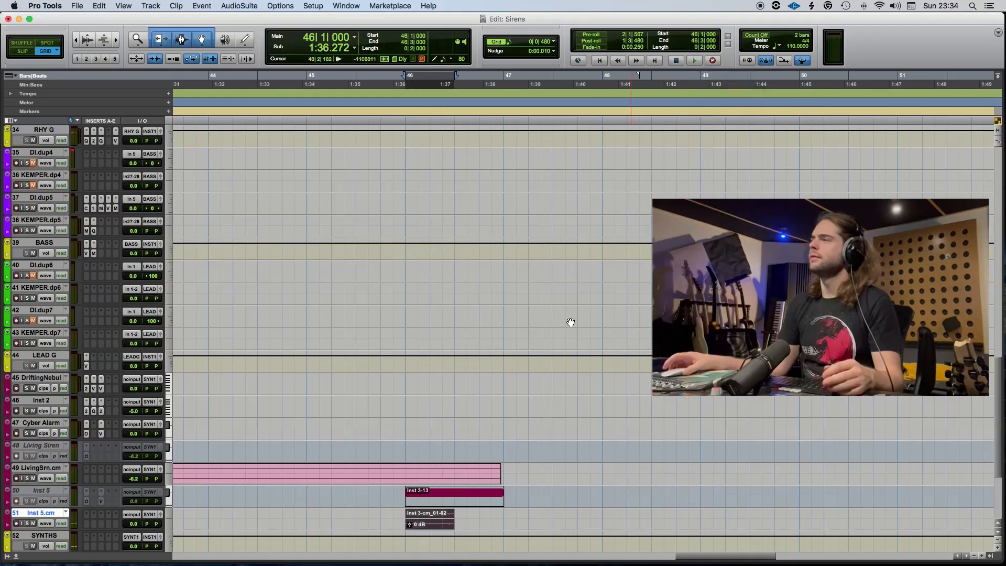
{"action": "left_click", "coordinate": [355, 511]}
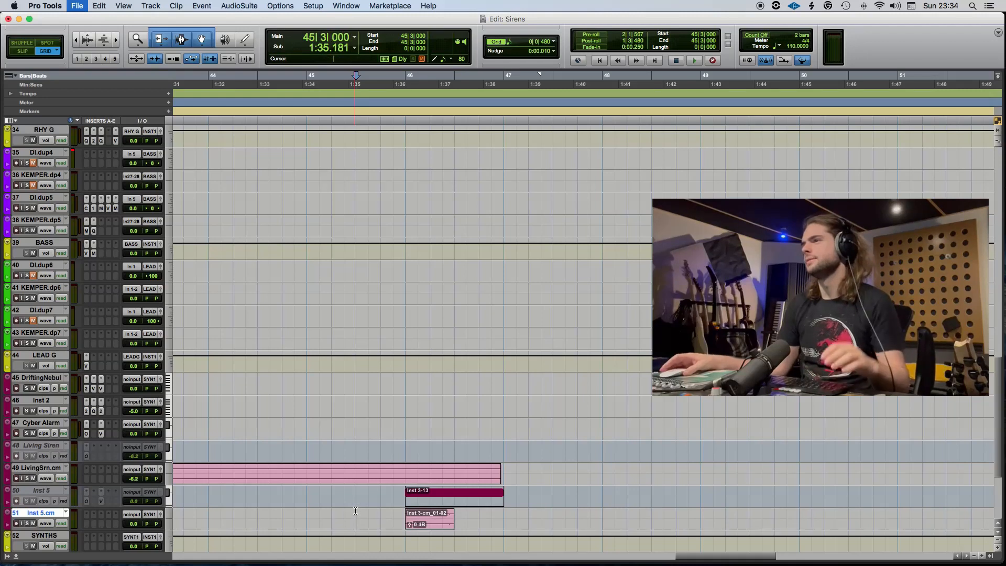
{"action": "key", "text": "space"}
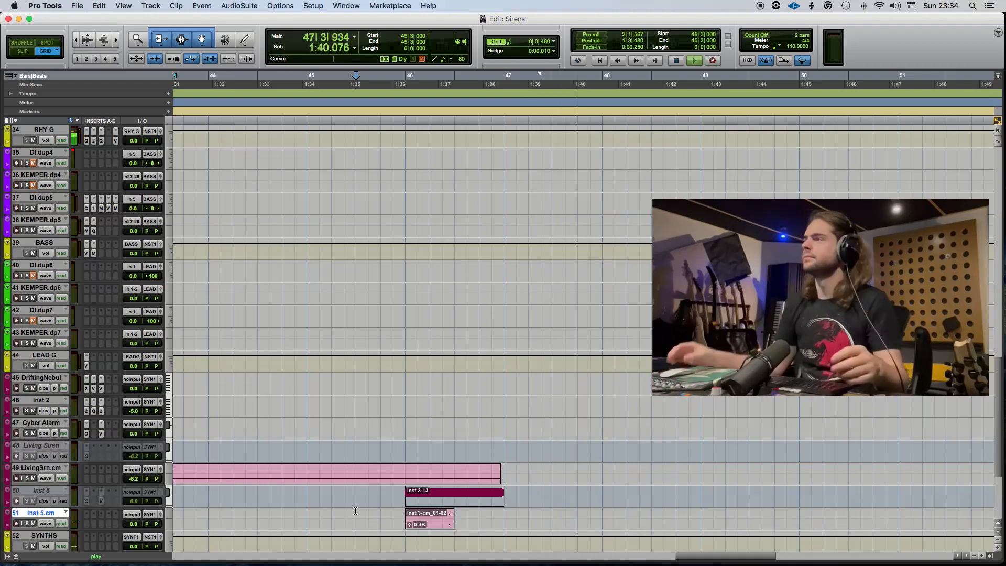
{"action": "key", "text": "space"}
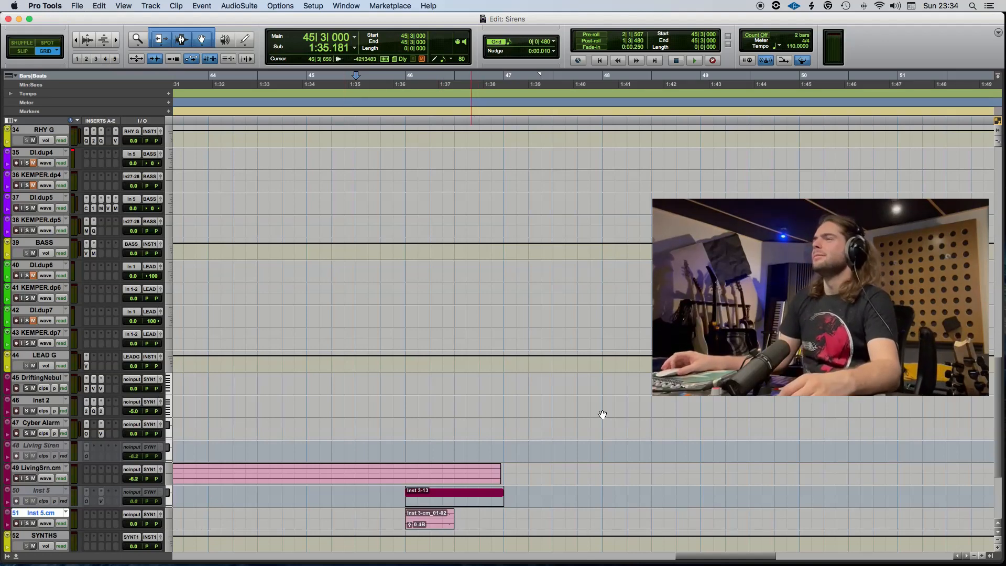
Save the session and place the edit cursor at 49|3|000 in the drum tracks.
{"action": "scroll", "coordinate": [597, 416], "scroll_direction": "up", "scroll_amount": 10}
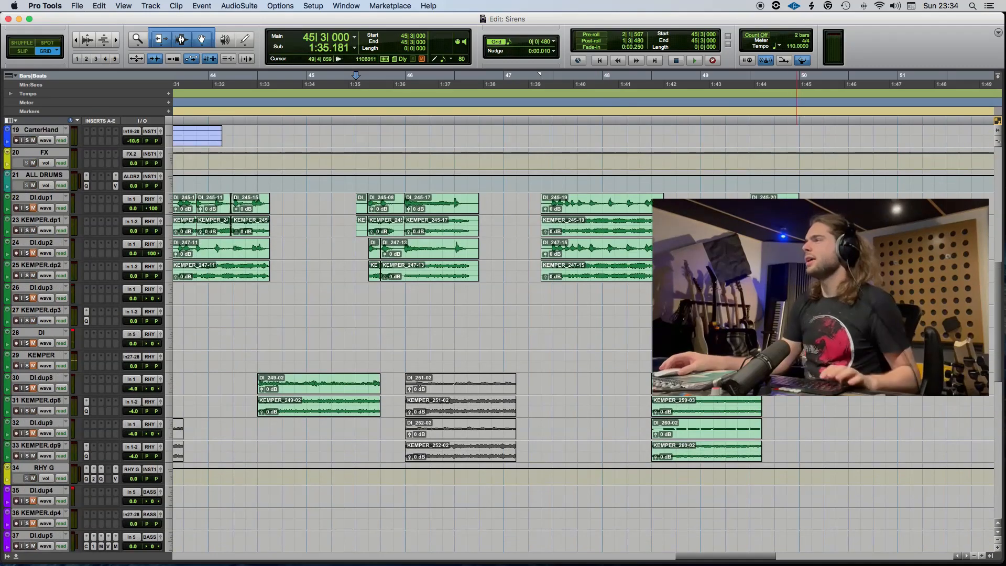
{"action": "left_click", "coordinate": [735, 314]}
{"action": "key", "text": "r"}
{"action": "key", "text": "r"}
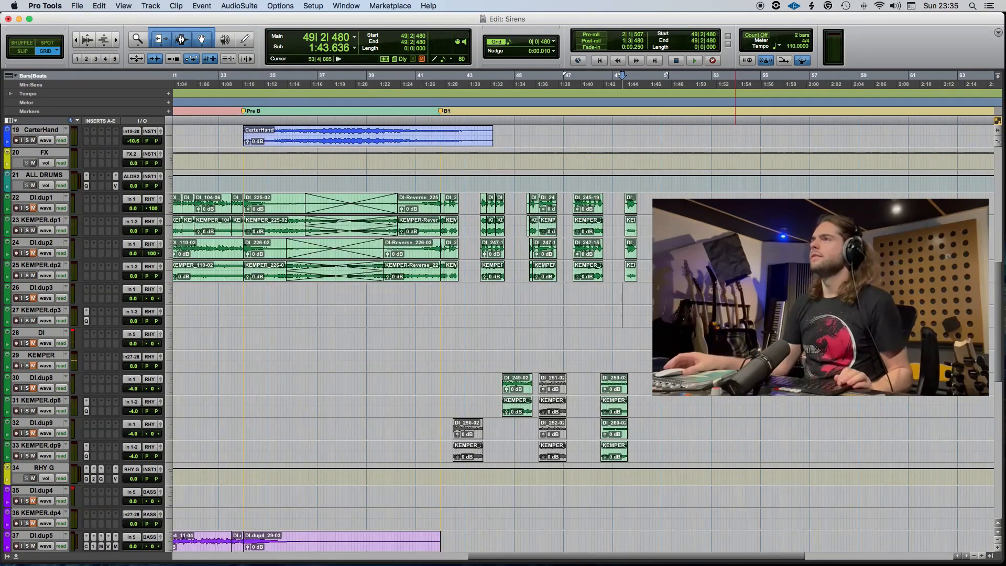
{"action": "key", "text": "super+s"}
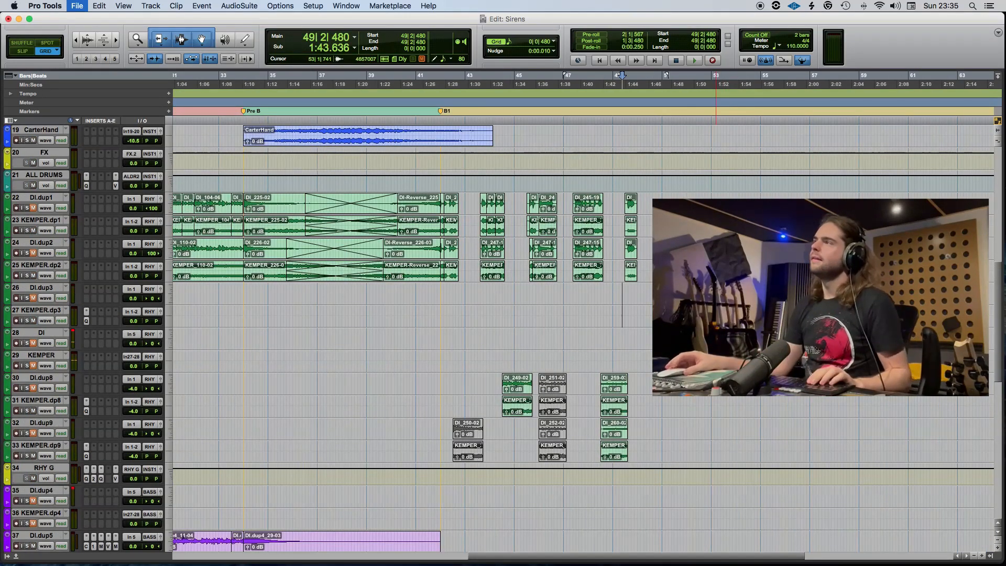
{"action": "scroll", "coordinate": [681, 315], "scroll_direction": "up", "scroll_amount": 10}
{"action": "left_click", "coordinate": [625, 263]}
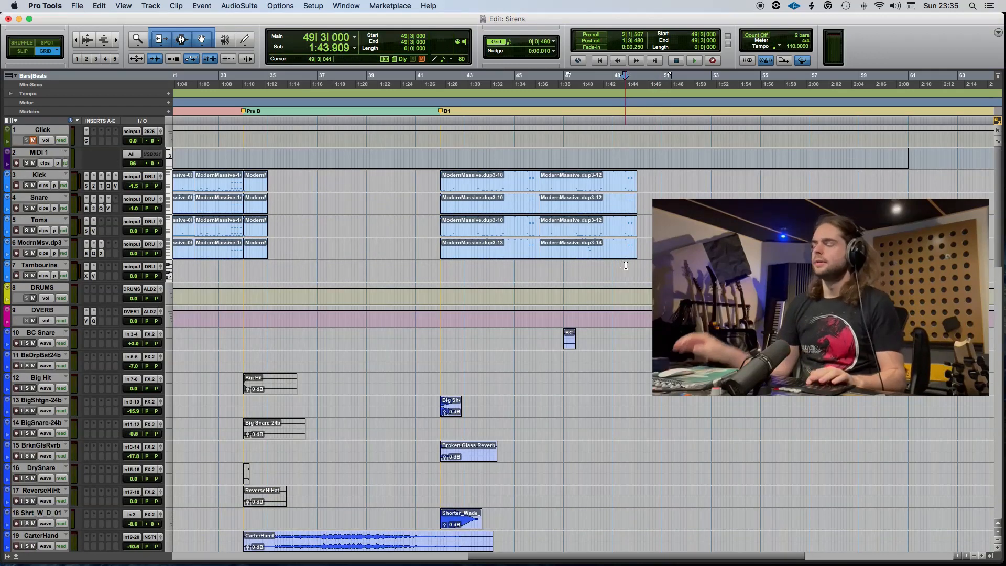
{"action": "key", "text": "t"}
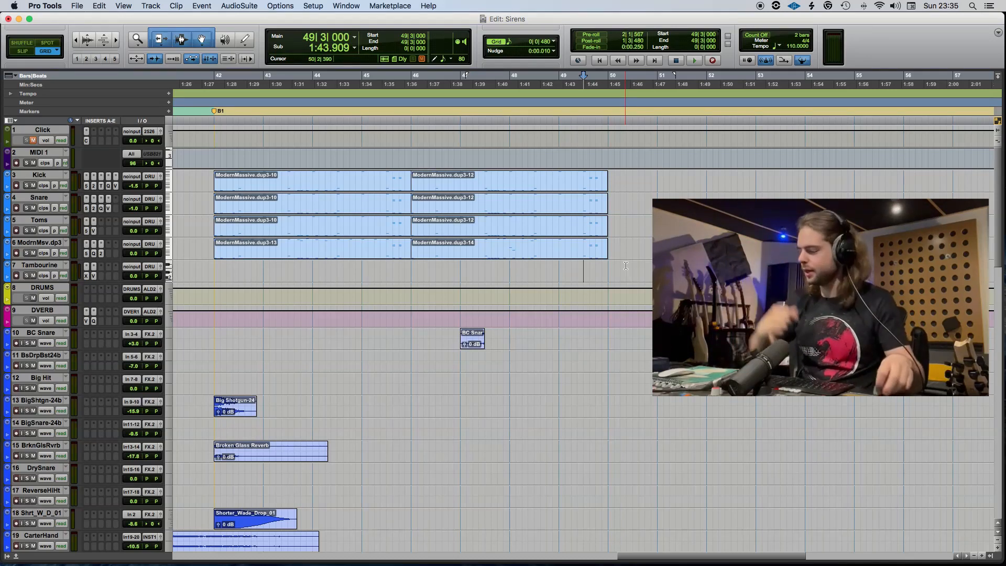
{"action": "left_click", "coordinate": [496, 250]}
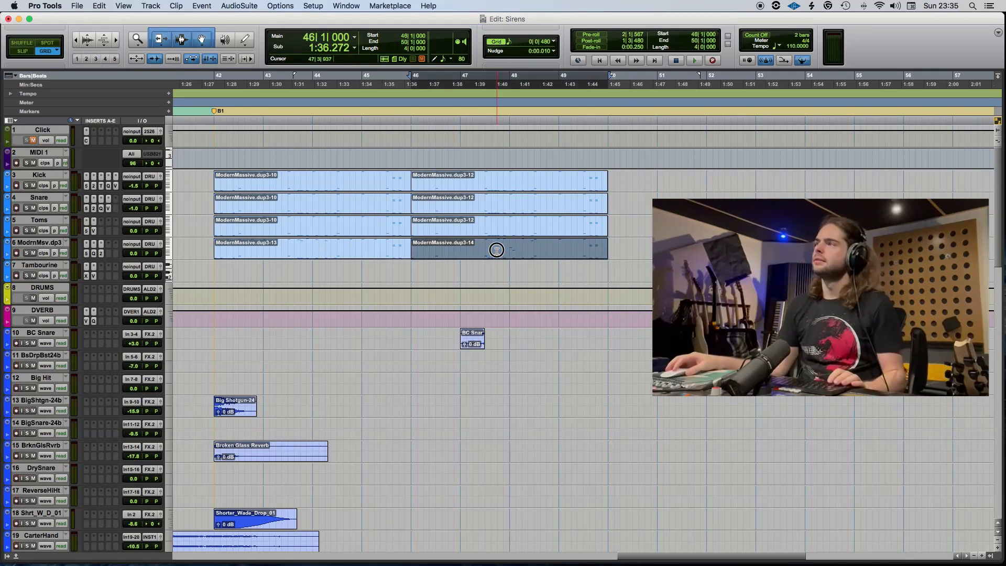
{"action": "left_click", "coordinate": [558, 270]}
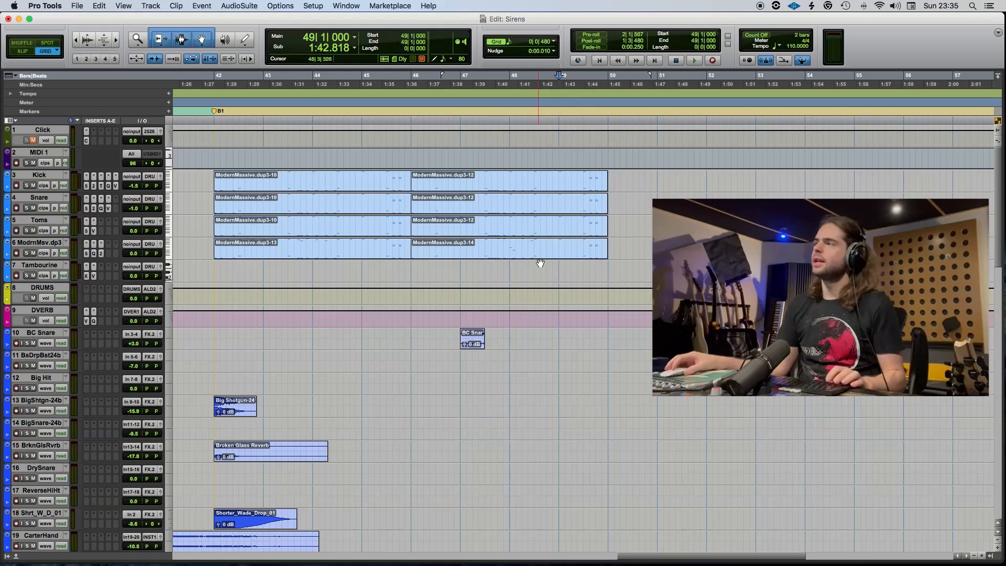
{"action": "left_click", "coordinate": [558, 257]}
{"action": "left_click", "coordinate": [522, 223], "text": "shift"}
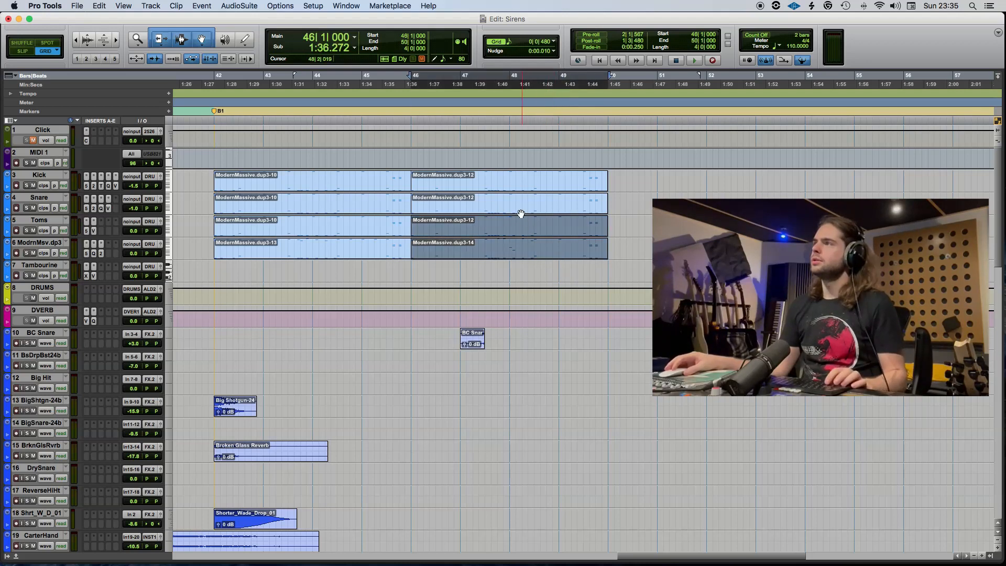
Copy the Kick, Snare, Toms and ModrnMsv.dp3 clips that start at bar 42 to 50|1|000.
{"action": "left_click", "coordinate": [299, 253]}
{"action": "left_click", "coordinate": [299, 228], "text": "shift"}
{"action": "left_click", "coordinate": [300, 205], "text": "shift"}
{"action": "left_click", "coordinate": [299, 184], "text": "shift"}
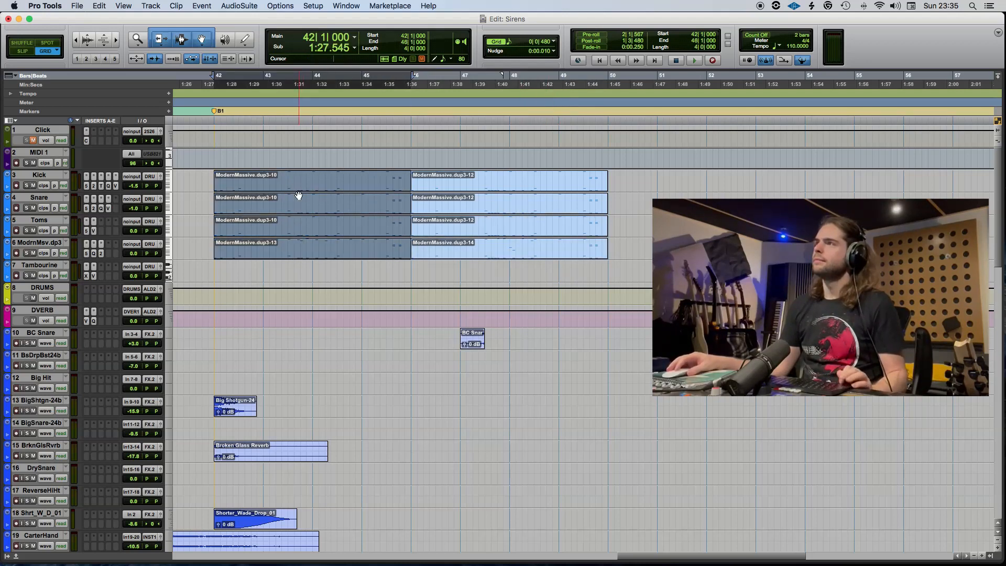
{"action": "left_click_drag", "start_coordinate": [300, 190], "coordinate": [694, 178]}
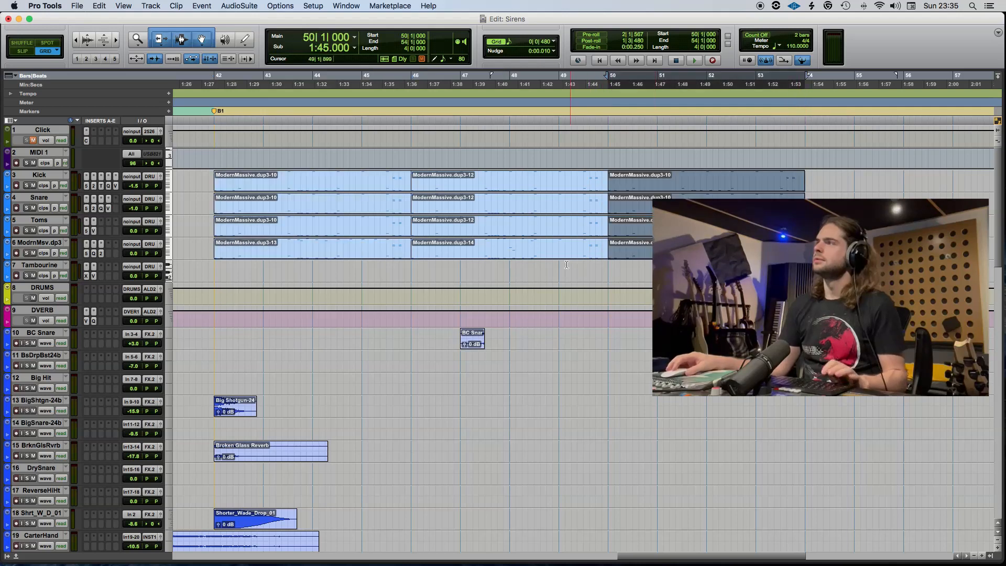
Play the drums from 49|1|000 to hear the transition into the copied clips.
{"action": "left_click", "coordinate": [558, 267]}
{"action": "key", "text": "space"}
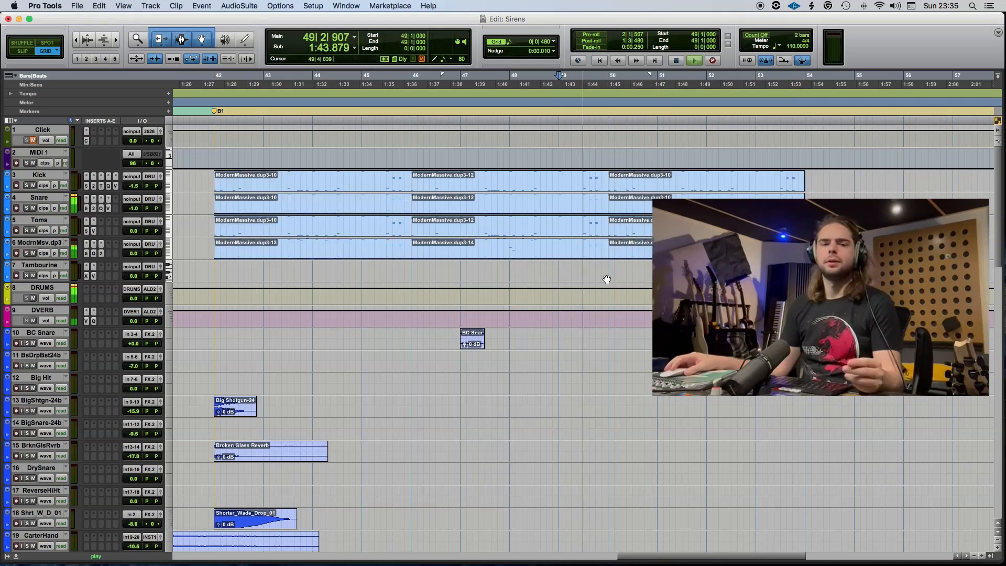
{"action": "key", "text": "space"}
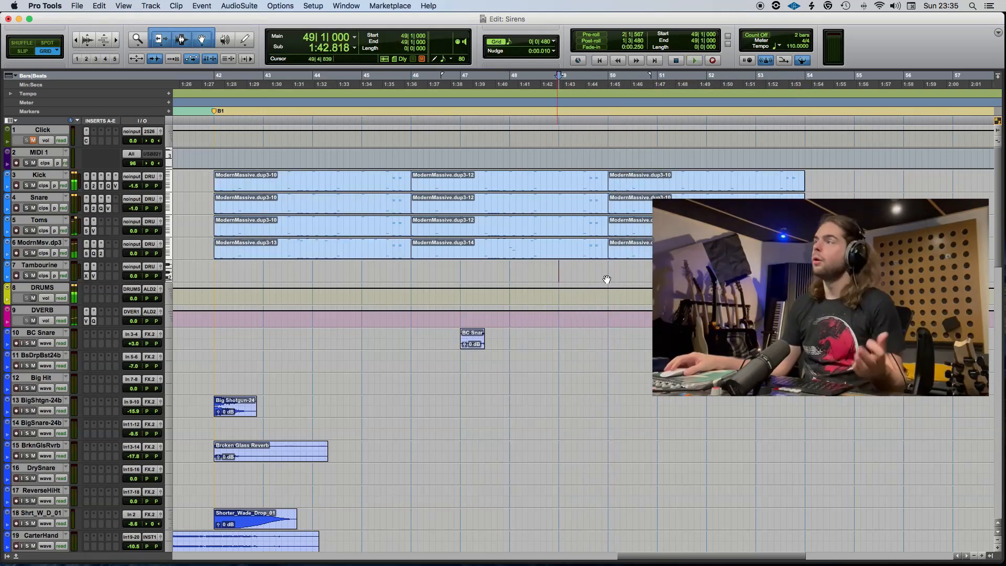
Insert a tempo change to 100 BPM at 50|1|000, snapped to the bar.
{"action": "left_click", "coordinate": [609, 268]}
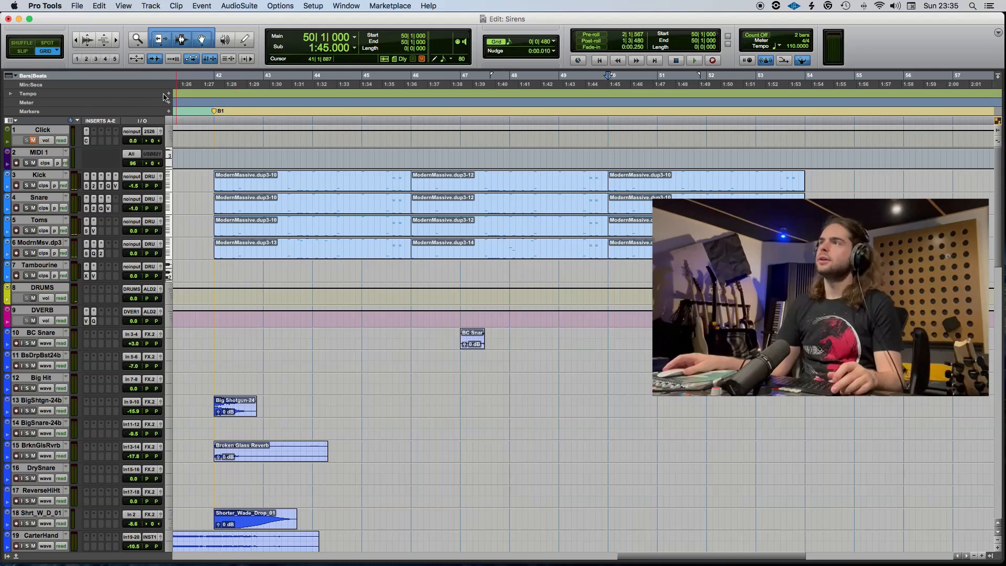
{"action": "left_click", "coordinate": [168, 95]}
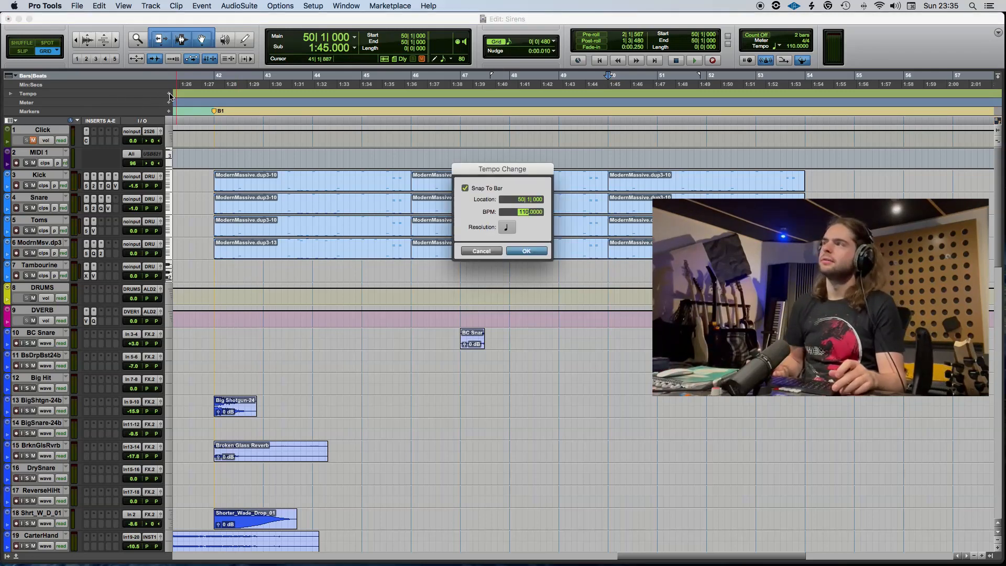
{"action": "key", "text": "Return"}
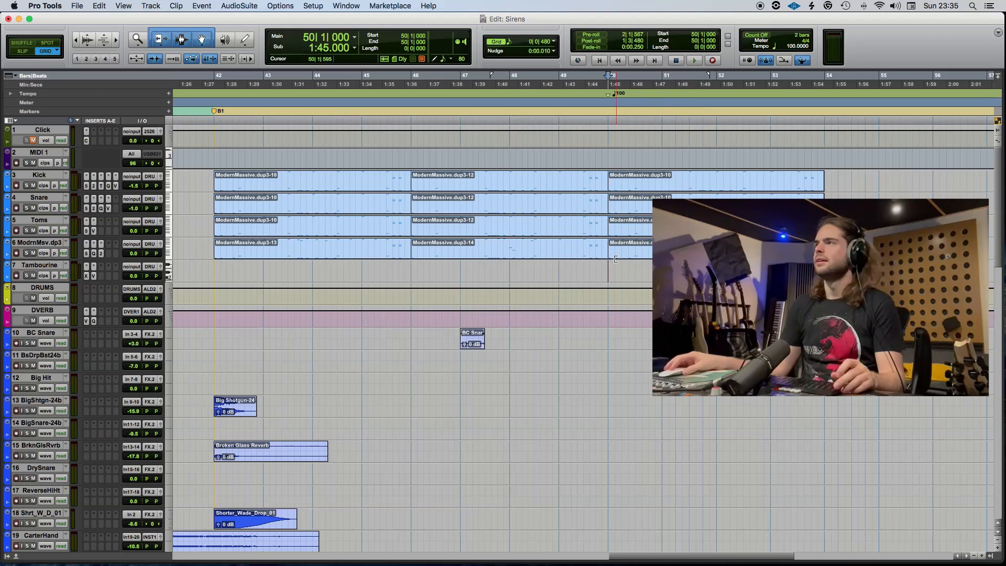
Place the edit cursor at 49|1|000 and record-arm the DI and KEMPER guitar tracks (28 and 29).
{"action": "left_click", "coordinate": [560, 268]}
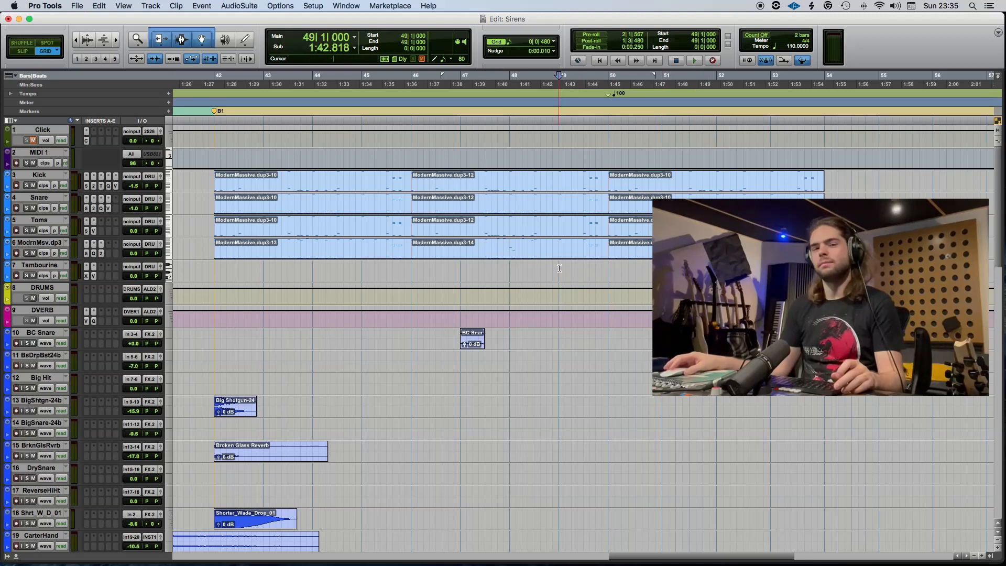
{"action": "scroll", "coordinate": [559, 267], "scroll_direction": "down", "scroll_amount": 10}
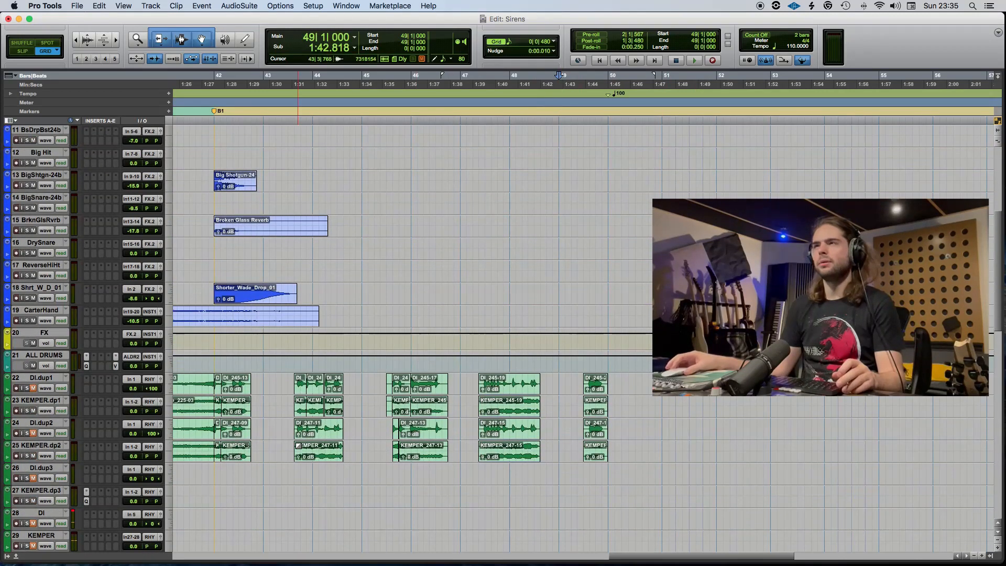
{"action": "scroll", "coordinate": [127, 470], "scroll_direction": "down", "scroll_amount": 3}
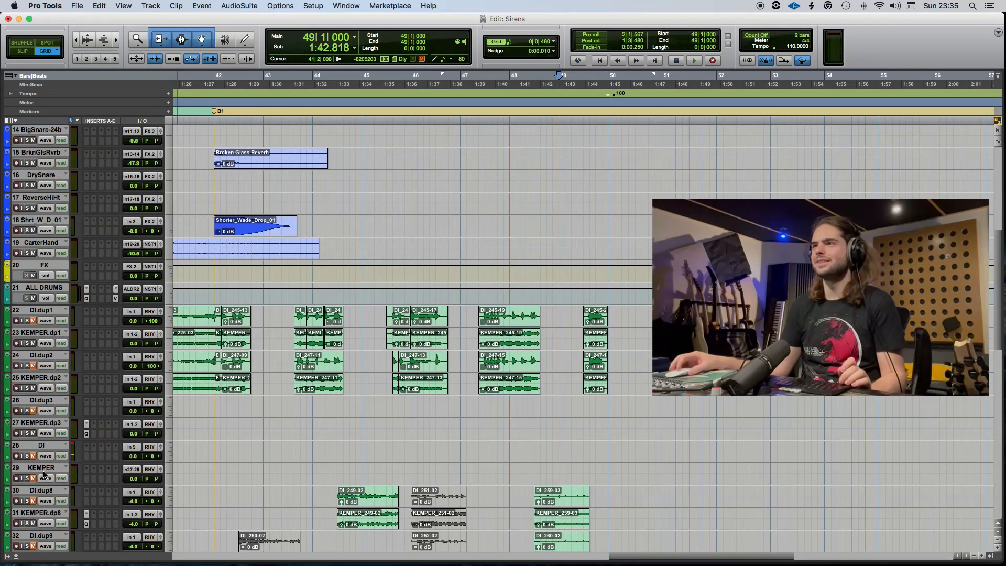
{"action": "left_click", "coordinate": [44, 470]}
{"action": "left_click", "coordinate": [43, 448], "text": "shift"}
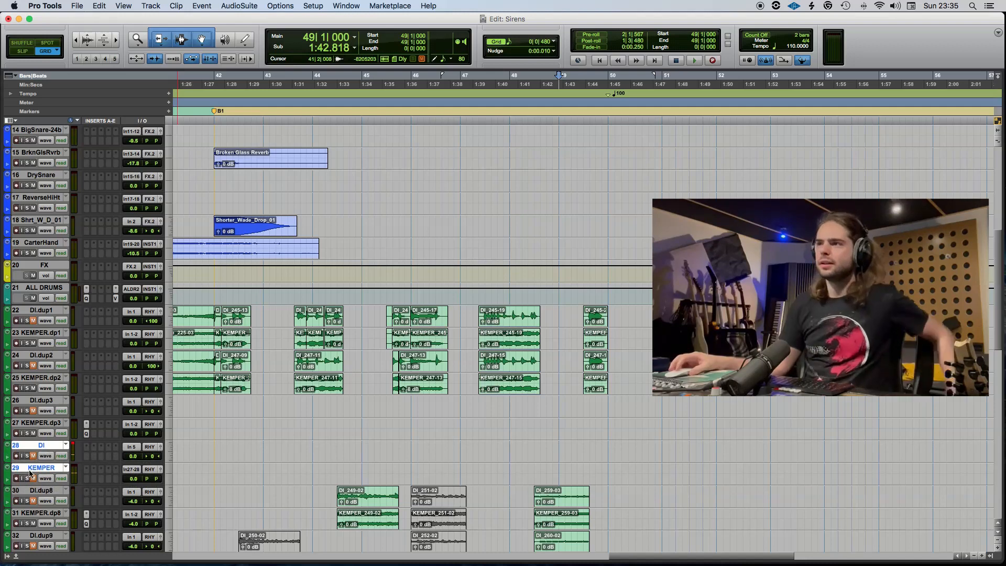
{"action": "left_click", "coordinate": [16, 479], "text": "alt+shift"}
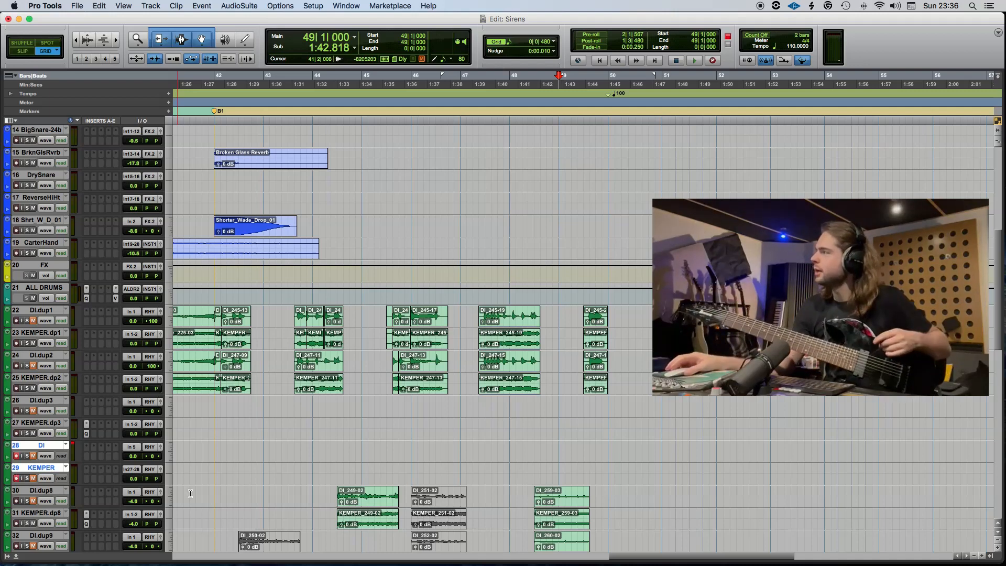
Record a guitar take on the armed DI and KEMPER tracks from 49|1|000 to past bar 54.
{"action": "scroll", "coordinate": [496, 426], "scroll_direction": "down", "scroll_amount": 2}
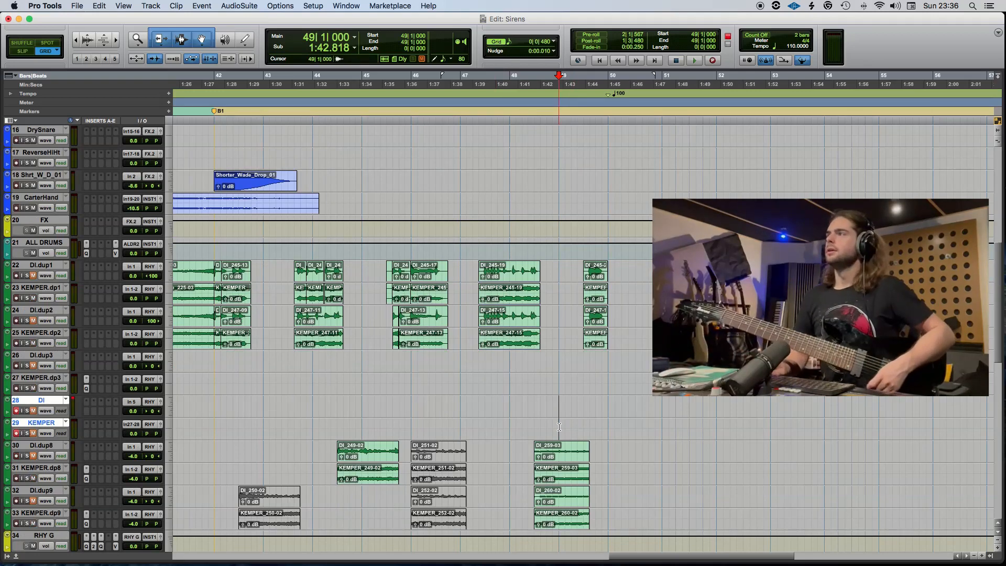
{"action": "scroll", "coordinate": [559, 427], "scroll_direction": "left", "scroll_amount": 20}
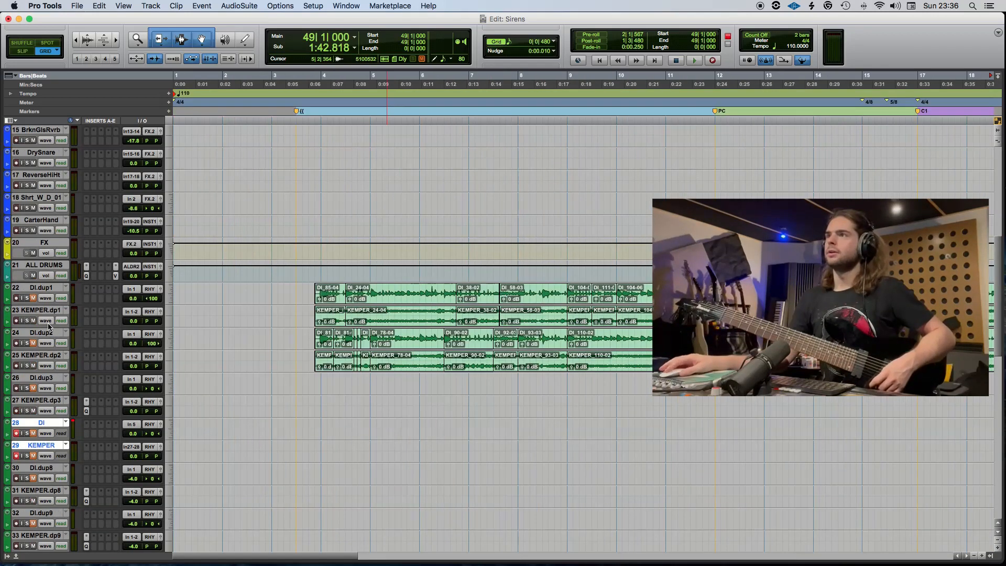
{"action": "scroll", "coordinate": [387, 325], "scroll_direction": "up", "scroll_amount": 15}
{"action": "scroll", "coordinate": [526, 314], "scroll_direction": "down", "scroll_amount": 20}
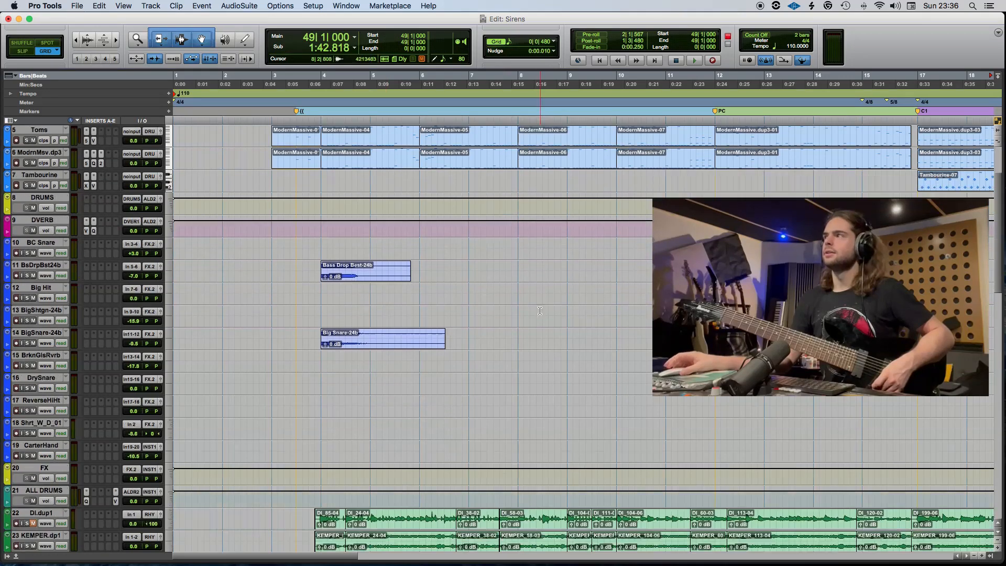
{"action": "scroll", "coordinate": [588, 330], "scroll_direction": "down", "scroll_amount": 4}
{"action": "scroll", "coordinate": [589, 330], "scroll_direction": "right", "scroll_amount": 20}
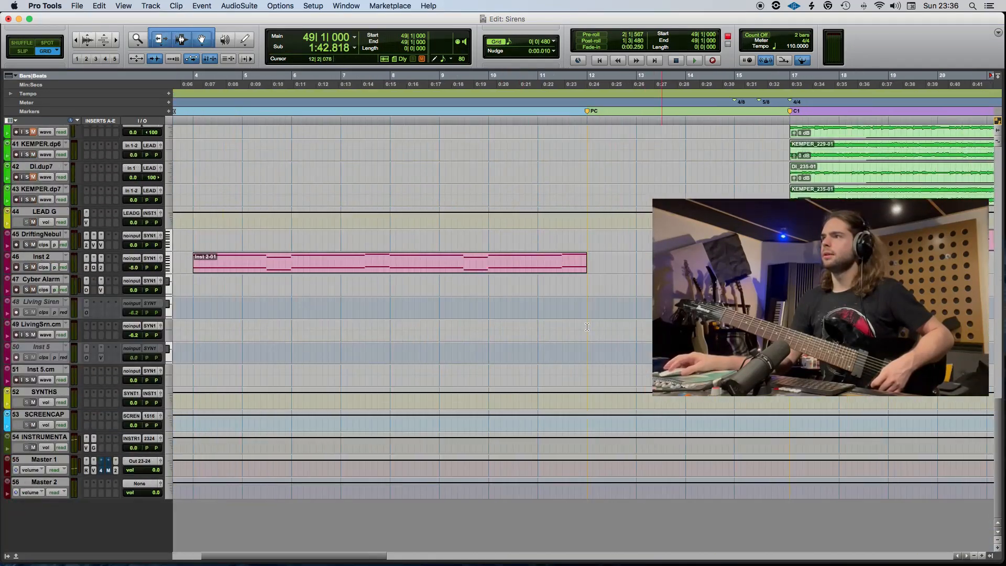
{"action": "scroll", "coordinate": [594, 330], "scroll_direction": "up", "scroll_amount": 3}
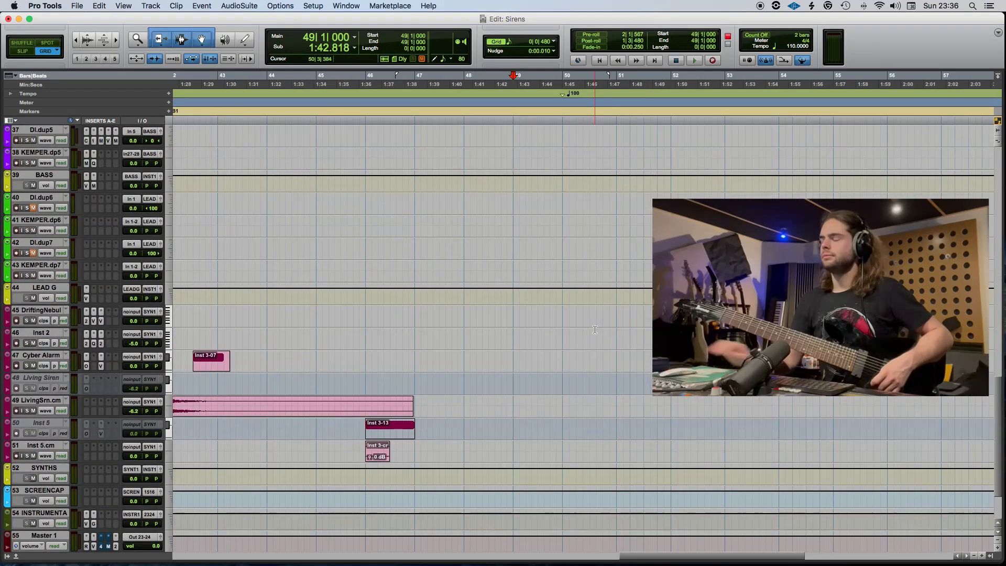
{"action": "key", "text": "F12"}
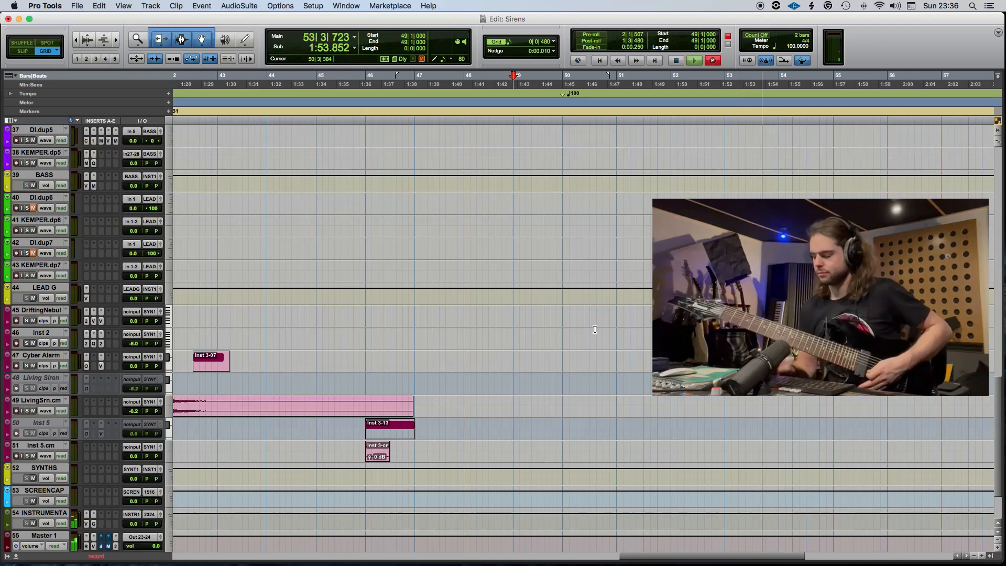
{"action": "key", "text": "super+space"}
Split the recorded take at 50|1|000, move its later part to DI.dup8 and KEMPER.dp8, and play it.
{"action": "scroll", "coordinate": [636, 330], "scroll_direction": "up", "scroll_amount": 10}
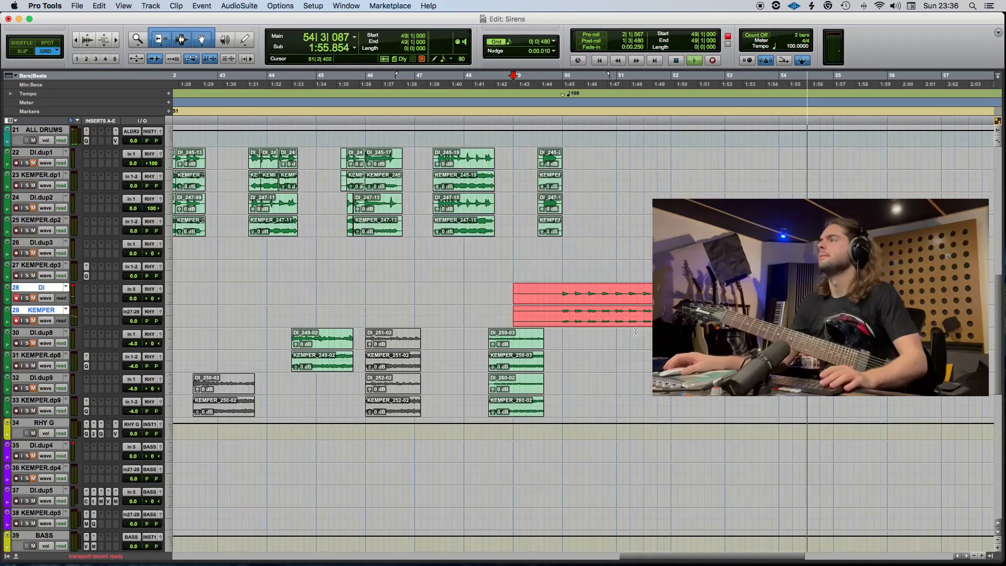
{"action": "left_click", "coordinate": [571, 329]}
{"action": "left_click", "coordinate": [565, 312]}
{"action": "key", "text": "b"}
{"action": "left_click_drag", "start_coordinate": [583, 302], "coordinate": [585, 345]}
{"action": "key", "text": "t"}
{"action": "key", "text": "space"}
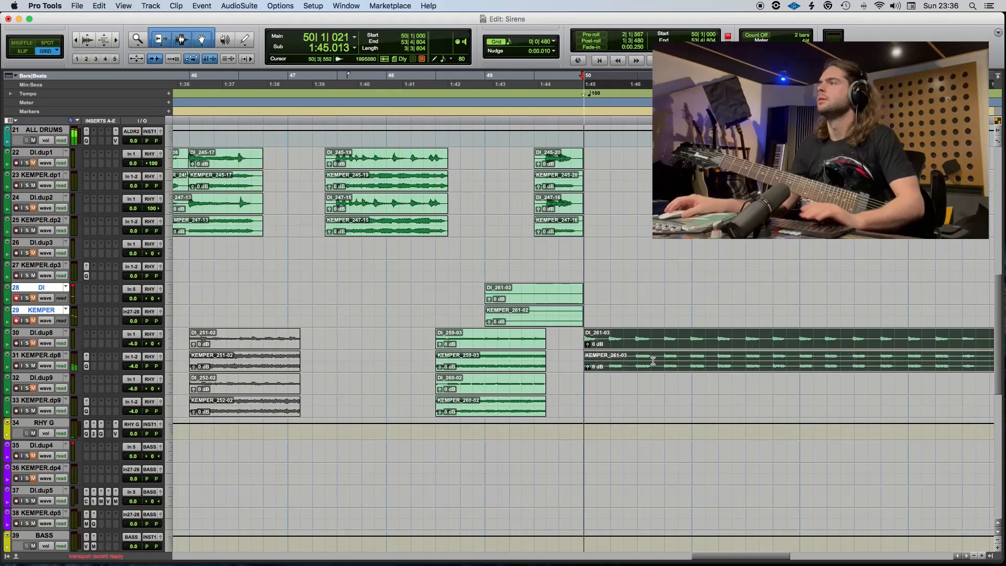
Delete the leftover DI and KEMPER clips before bar 50 and trim the end of the moved take to 53|4|000.
{"action": "scroll", "coordinate": [652, 361], "scroll_direction": "right", "scroll_amount": 6}
{"action": "left_click", "coordinate": [258, 322]}
{"action": "key", "text": "Delete"}
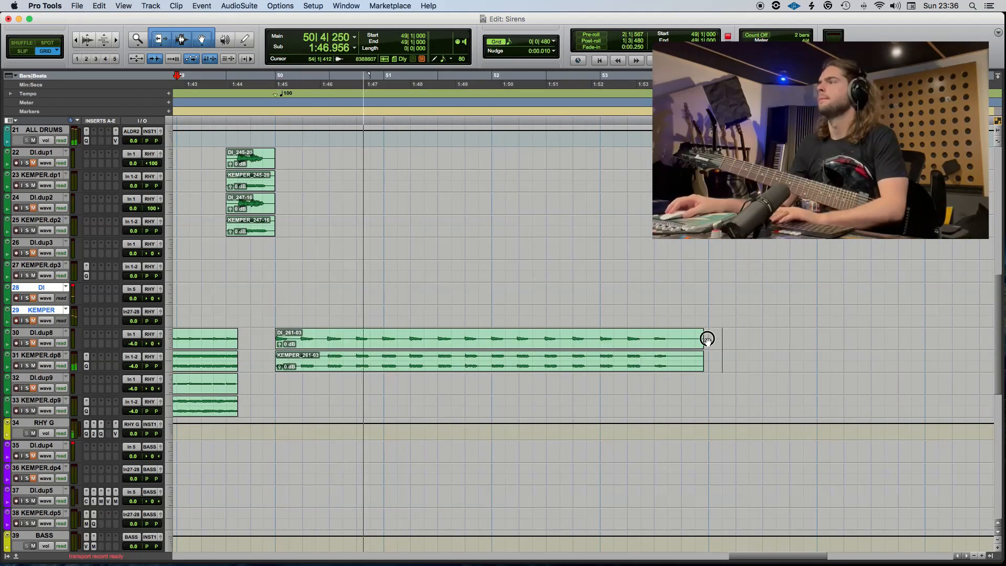
{"action": "left_click_drag", "start_coordinate": [704, 338], "coordinate": [681, 338]}
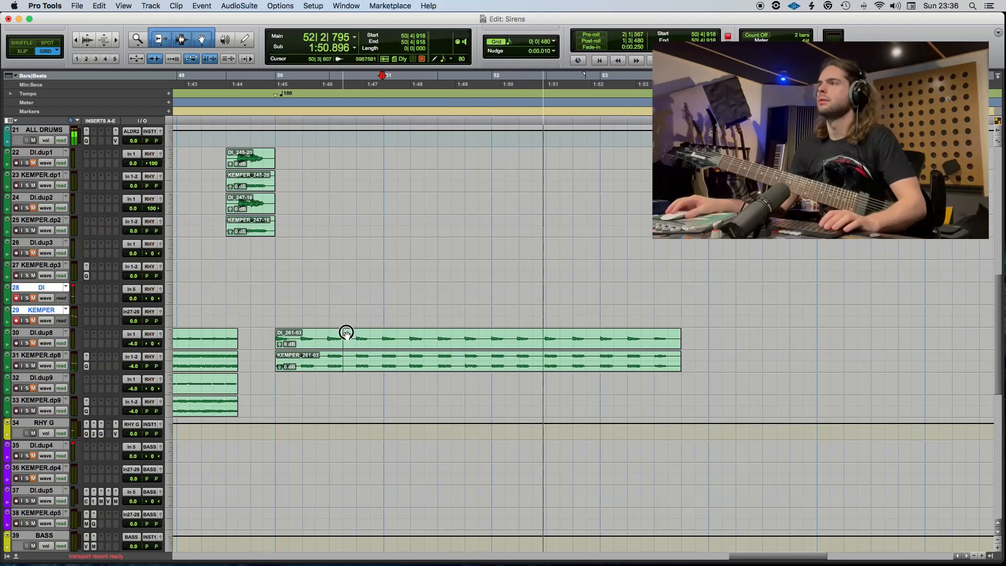
Split the DI.dup8 and KEMPER.dp8 take at two points within bar 50, shift the middle piece slightly, and play it back.
{"action": "left_click", "coordinate": [344, 335]}
{"action": "key", "text": "b"}
{"action": "left_click", "coordinate": [291, 341]}
{"action": "key", "text": "Tab"}
{"action": "key", "text": "b"}
{"action": "left_click_drag", "start_coordinate": [316, 351], "coordinate": [317, 352]}
{"action": "key", "text": "space"}
Record a second guitar take on the DI and KEMPER tracks from 49|1|000 through the end of bar 53.
{"action": "left_click", "coordinate": [254, 344]}
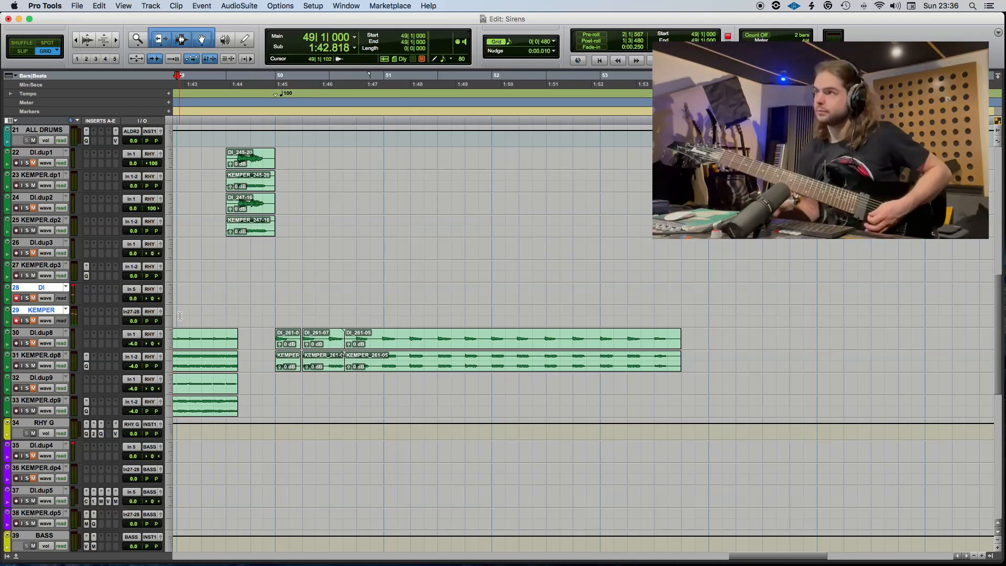
{"action": "key", "text": "super+space"}
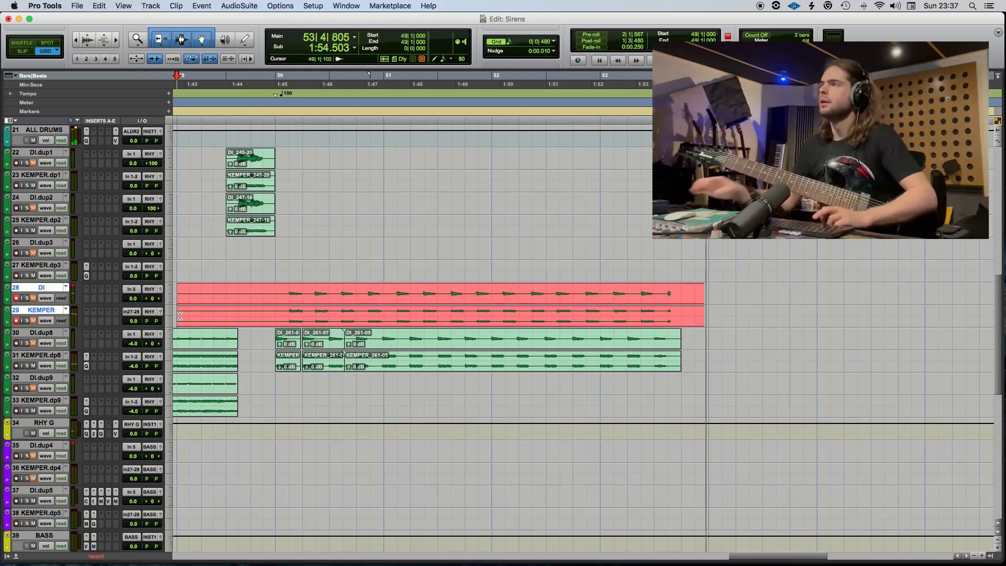
{"action": "key", "text": "space"}
Split the second take at 50|1|000 and move its later part to DI.dup9 and KEMPER.dp9.
{"action": "left_click", "coordinate": [276, 292]}
{"action": "key", "text": "super+e"}
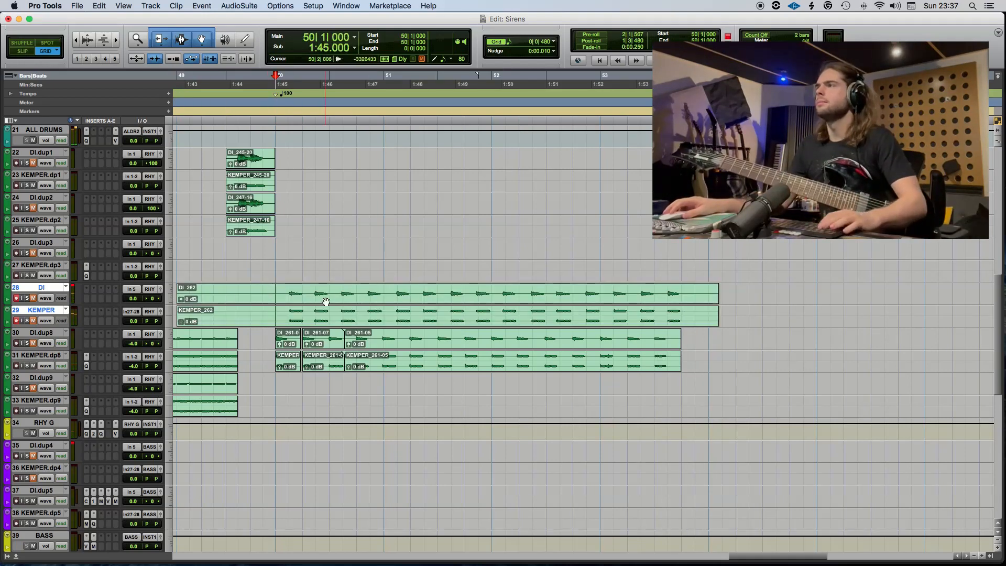
{"action": "left_click", "coordinate": [329, 295]}
{"action": "left_click_drag", "start_coordinate": [329, 301], "coordinate": [330, 394]}
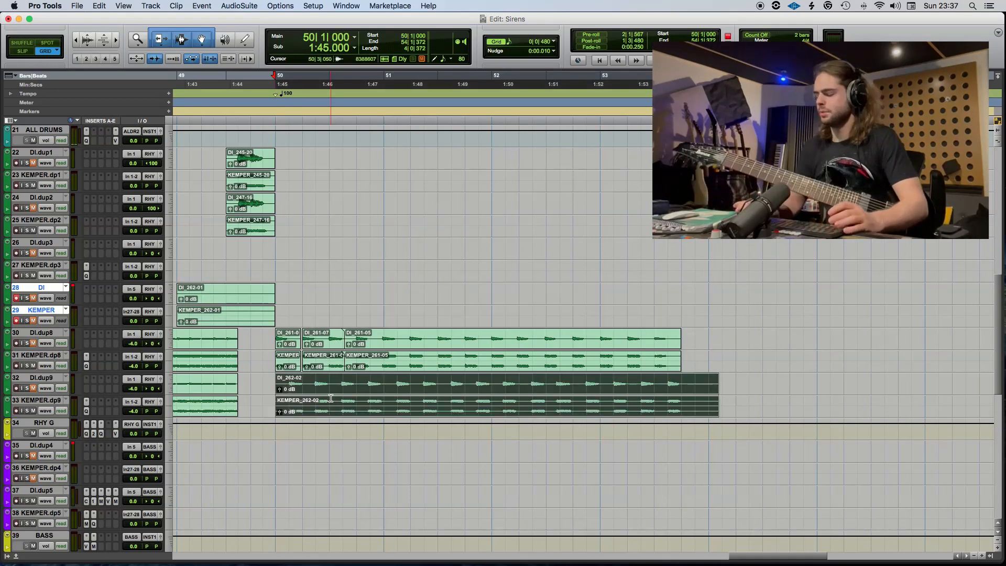
Separate the DI.dup9 and KEMPER.dp9 take with Beat Detective from 50|1 to 54|1, using 1/8 notes, sub-beat resolution and 80% sensitivity.
{"action": "key", "text": "super+8"}
{"action": "left_click", "coordinate": [343, 401]}
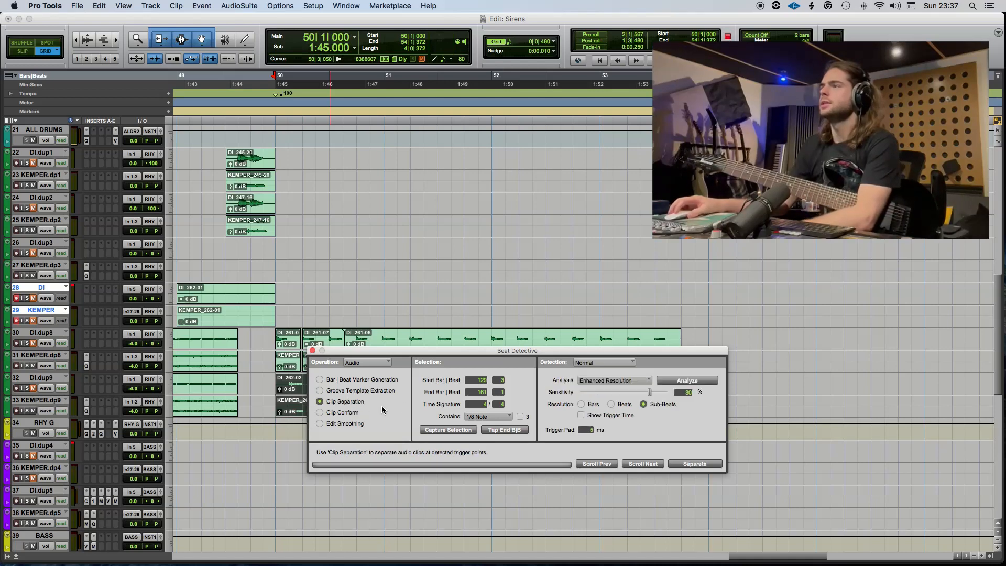
{"action": "left_click_drag", "start_coordinate": [553, 356], "coordinate": [545, 165]}
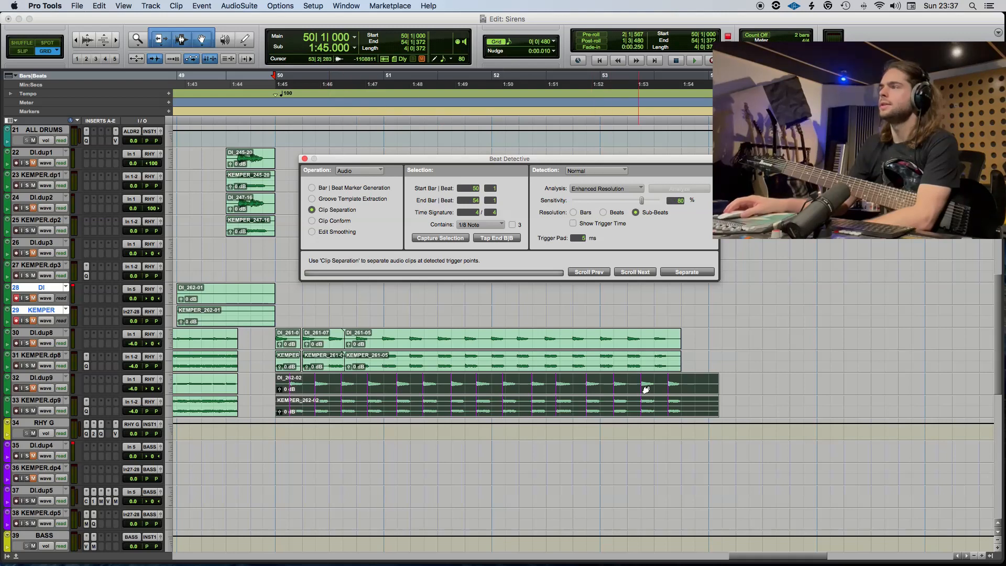
{"action": "left_click", "coordinate": [692, 273]}
Conform the separated DI.dup9 and KEMPER.dp9 clips at 100% strength and smooth them with Fill And Crossfade at 5 ms.
{"action": "left_click", "coordinate": [313, 221]}
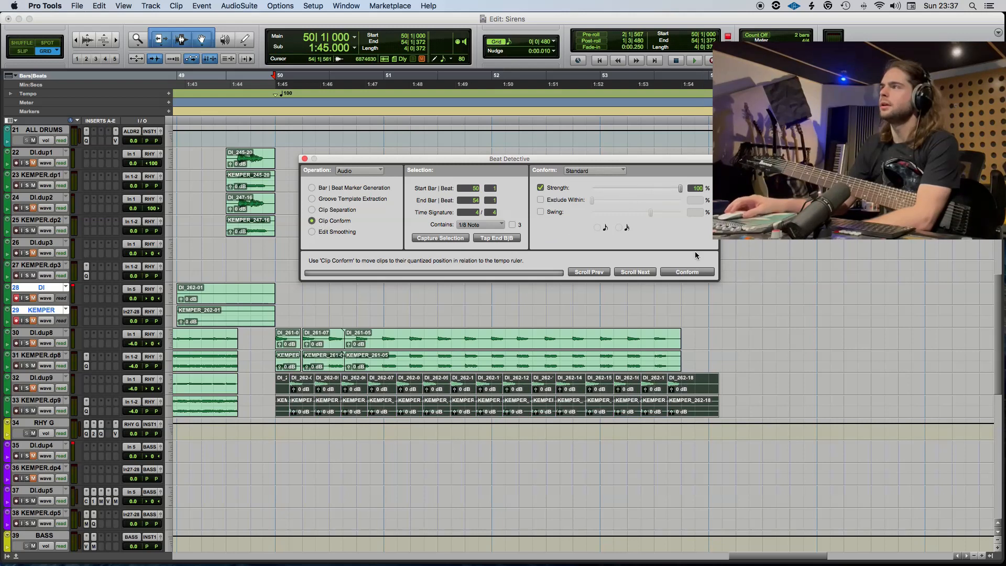
{"action": "left_click", "coordinate": [692, 272]}
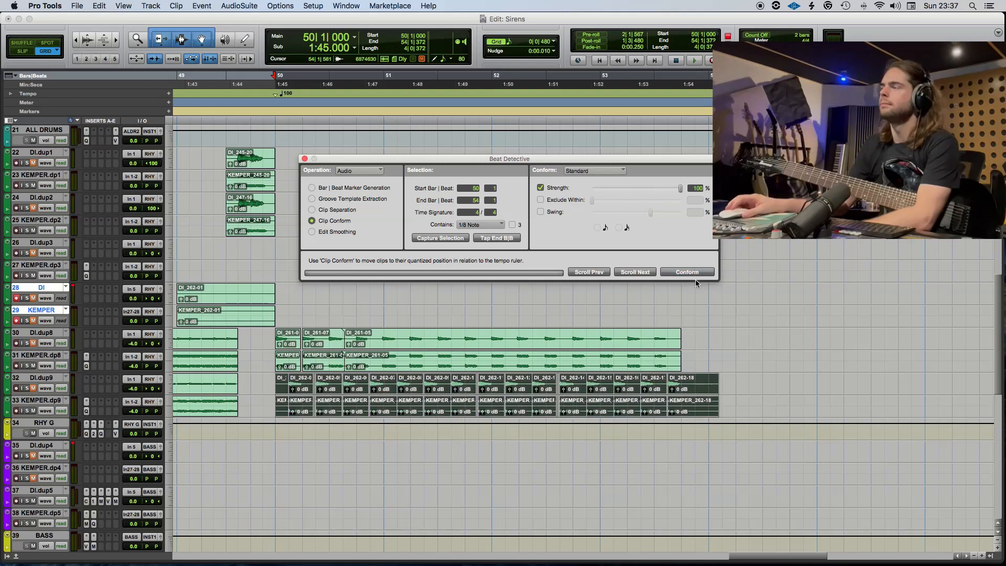
{"action": "left_click", "coordinate": [345, 233]}
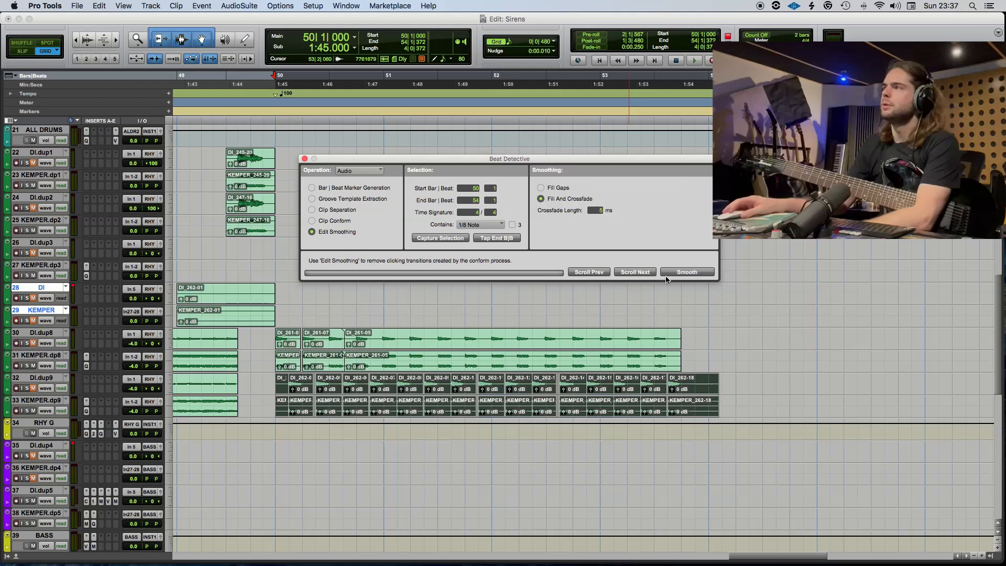
{"action": "left_click", "coordinate": [692, 272]}
Delete the DI.dup9 and KEMPER.dp9 audio after 53|4|000 and play the guitars from 50|1|000.
{"action": "left_click_drag", "start_coordinate": [732, 390], "coordinate": [685, 337]}
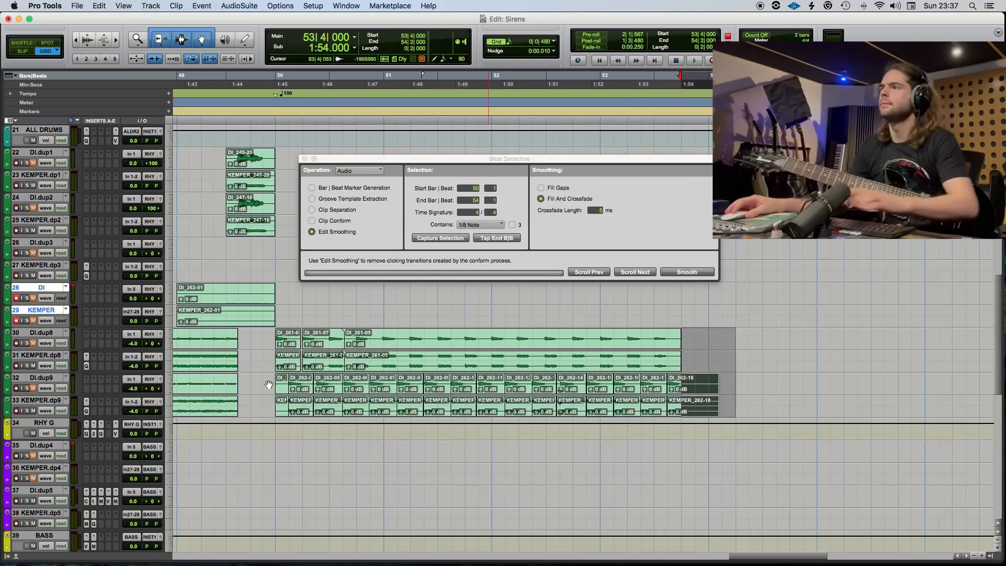
{"action": "key", "text": "BackSpace"}
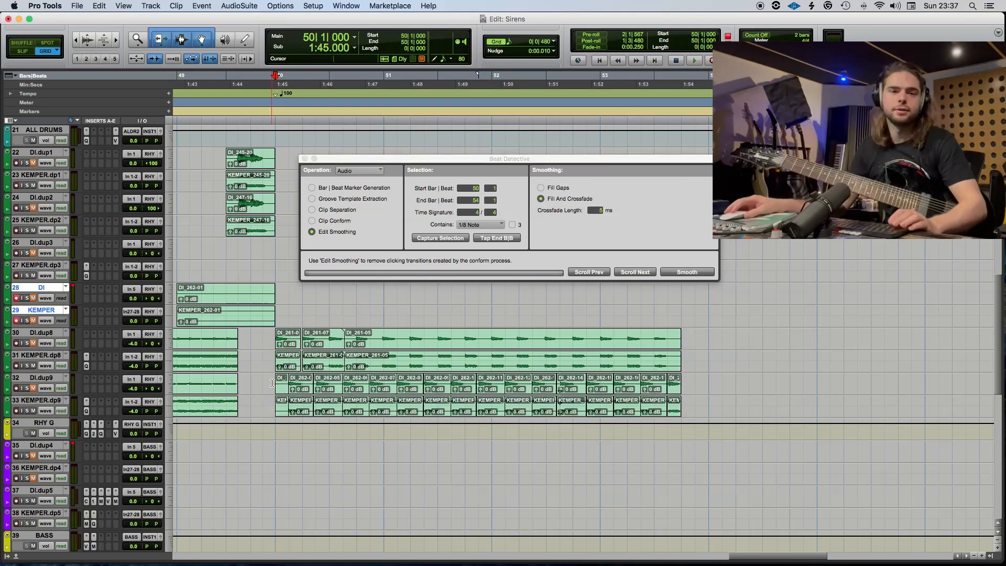
{"action": "key", "text": "space"}
{"action": "key", "text": "space"}
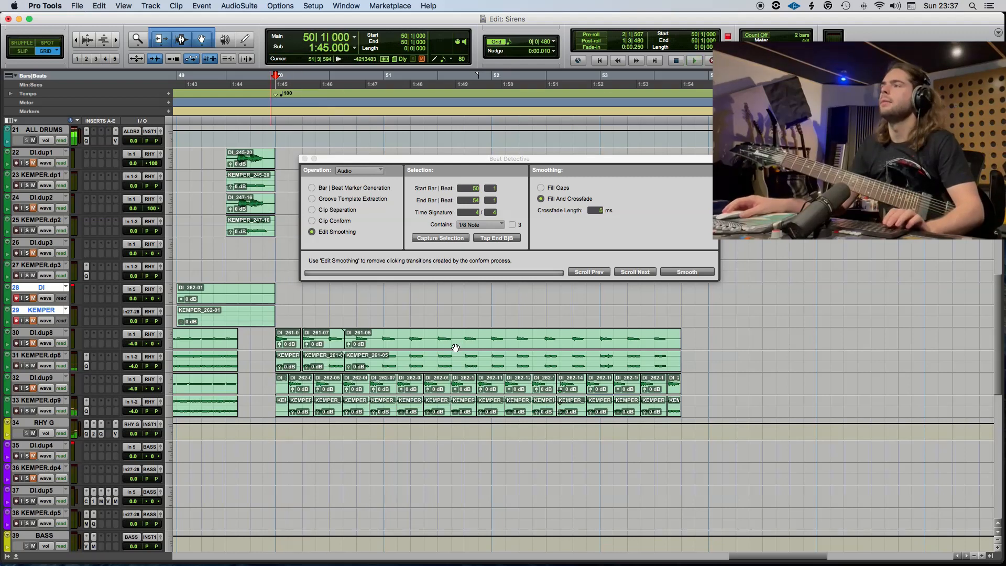
Analyze the DI.dup8 and KEMPER.dp8 clips from 50|1|000 to 53|4|000 in Beat Detective and separate them at 80% sensitivity.
{"action": "left_click", "coordinate": [456, 348], "text": "shift"}
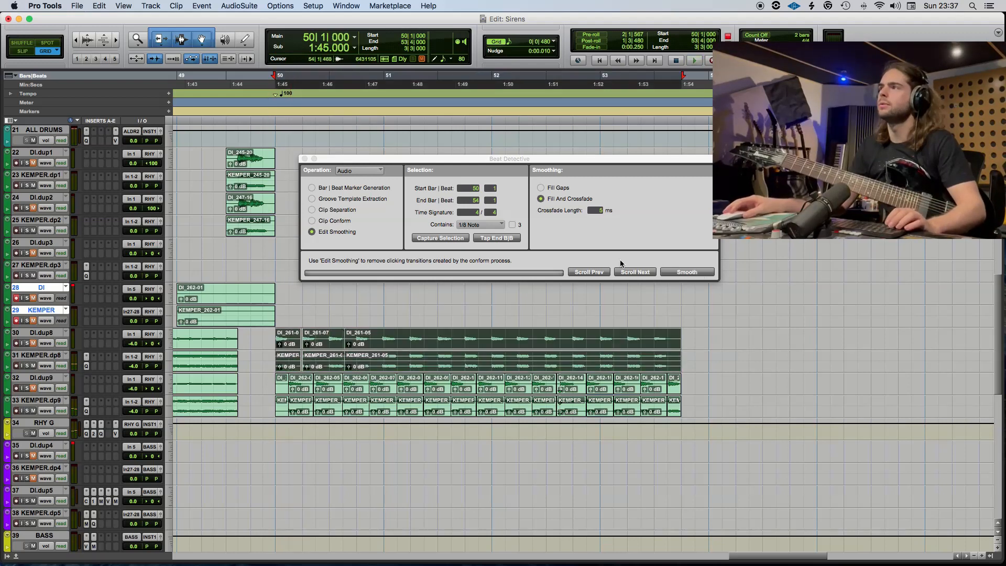
{"action": "left_click", "coordinate": [340, 210]}
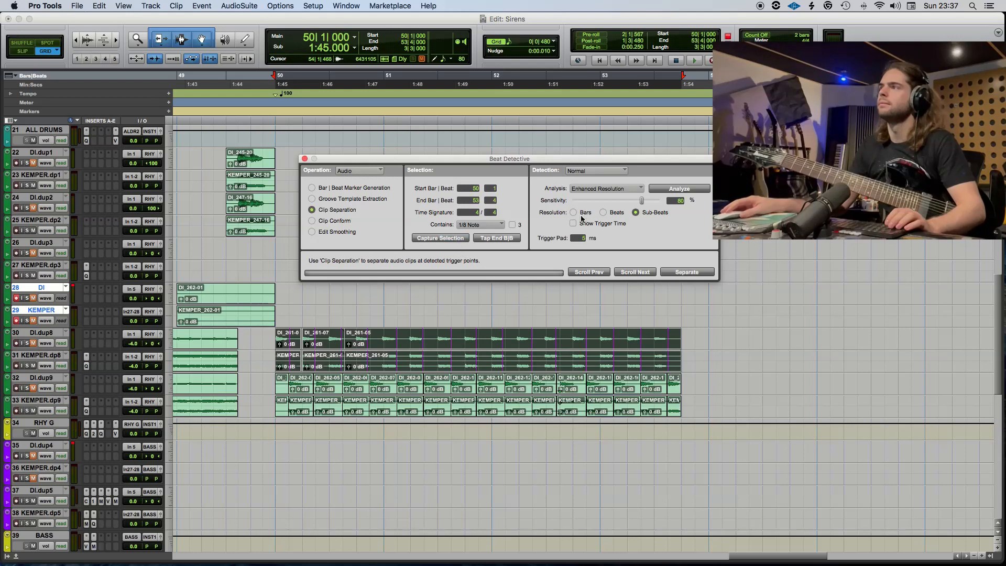
{"action": "left_click", "coordinate": [677, 189]}
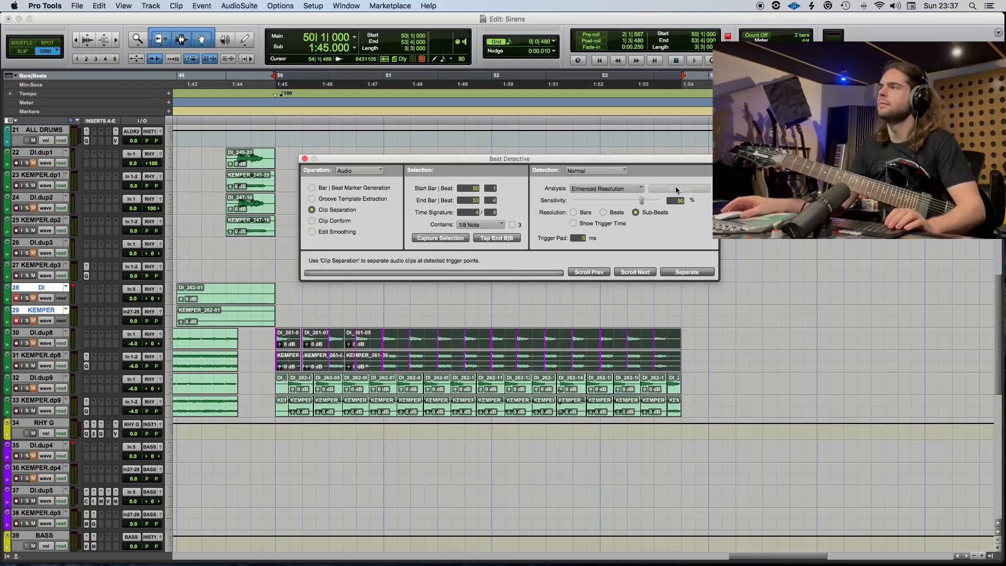
{"action": "left_click", "coordinate": [688, 273]}
Conform the separated DI.dup8 and KEMPER.dp8 clips at 100% strength and smooth them with Fill And Crossfade at 5 ms.
{"action": "left_click", "coordinate": [328, 221]}
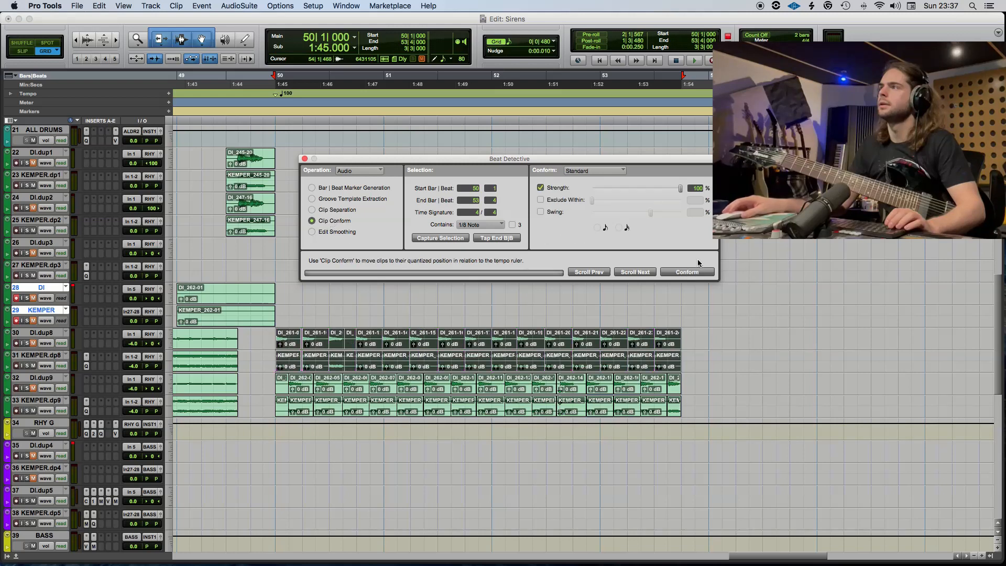
{"action": "left_click", "coordinate": [689, 272]}
{"action": "left_click", "coordinate": [346, 232]}
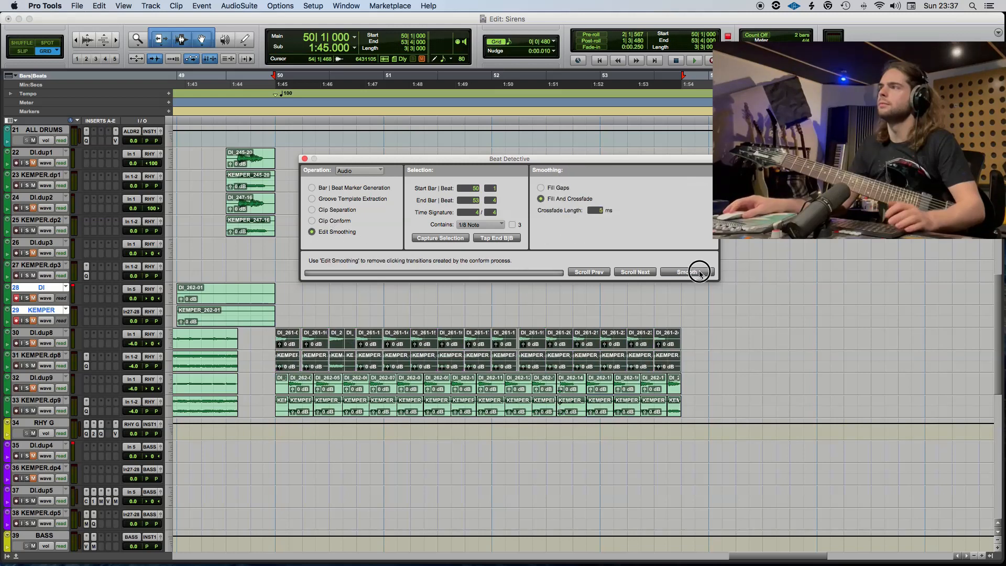
{"action": "left_click", "coordinate": [699, 272]}
{"action": "key", "text": "space"}
{"action": "left_click", "coordinate": [304, 158]}
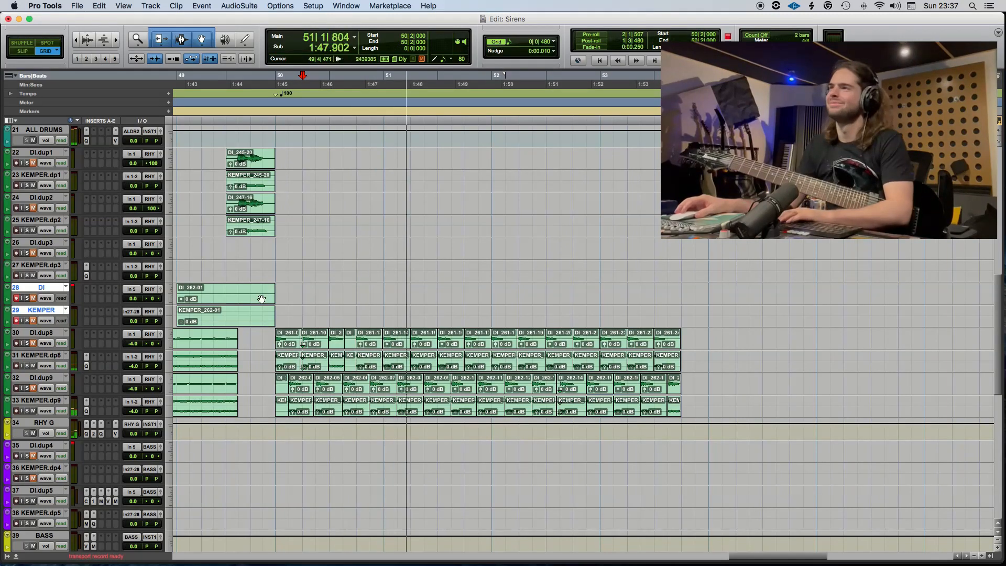
Delete the leftover DI and KEMPER clips before 50|1|000 and play the transition from 49|1|000.
{"action": "left_click", "coordinate": [255, 318]}
{"action": "key", "text": "Delete"}
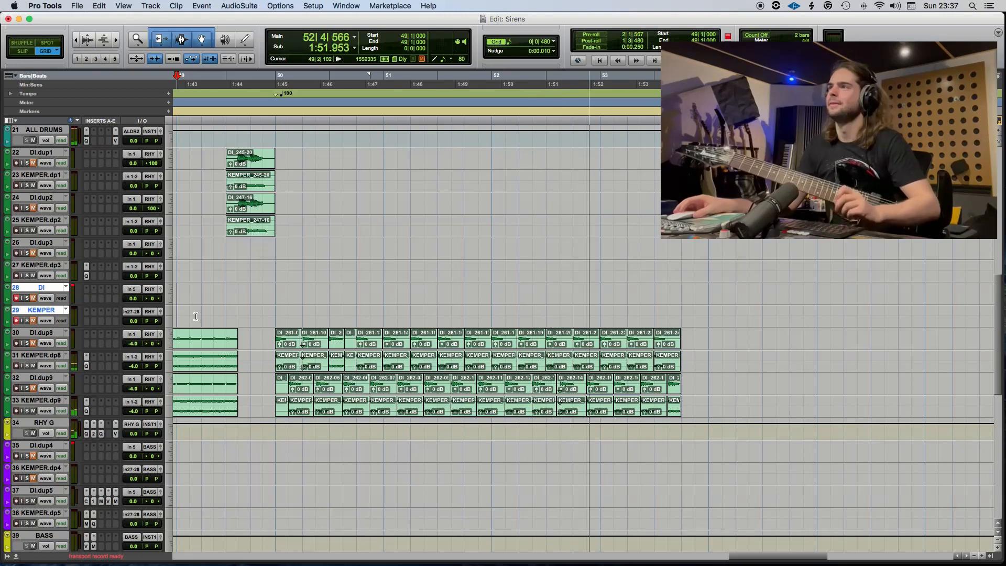
{"action": "key", "text": "space"}
Move the DI and KEMPER tracks above DI.dup3 and set the playback start to 49|3|000.
{"action": "left_click", "coordinate": [228, 316]}
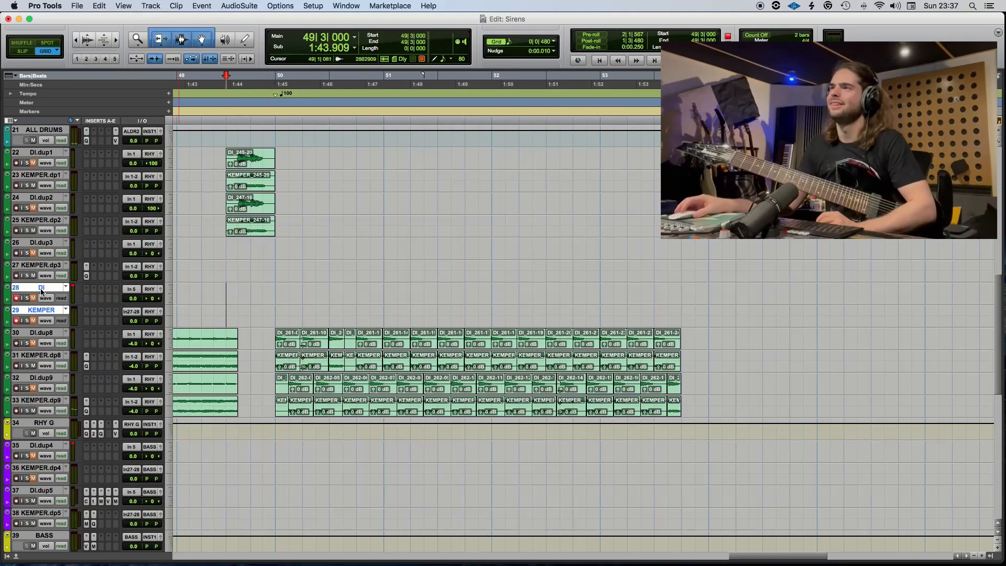
{"action": "left_click_drag", "start_coordinate": [41, 288], "coordinate": [47, 242]}
{"action": "scroll", "coordinate": [291, 354], "scroll_direction": "up", "scroll_amount": 15}
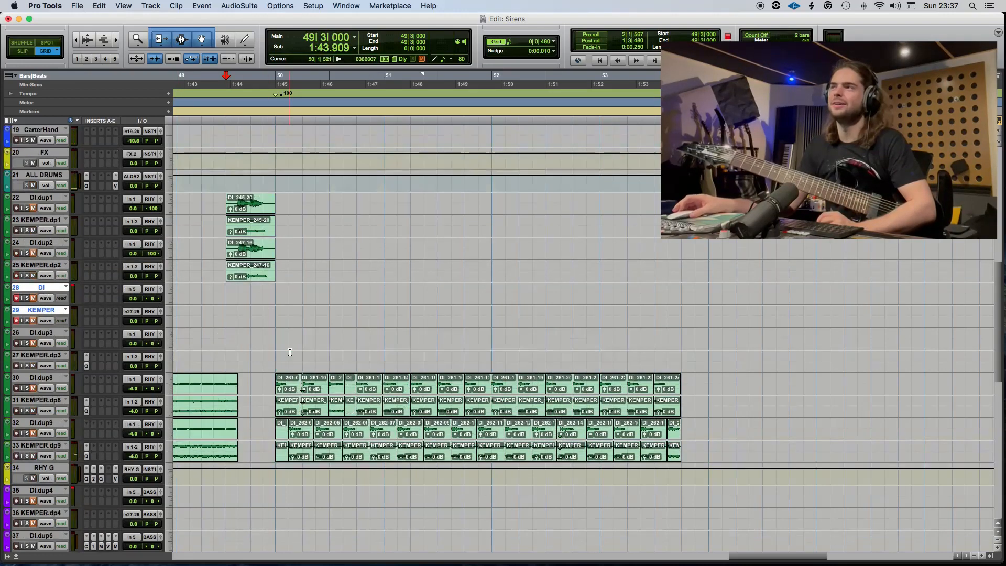
{"action": "scroll", "coordinate": [301, 354], "scroll_direction": "left", "scroll_amount": 2}
{"action": "scroll", "coordinate": [310, 354], "scroll_direction": "down", "scroll_amount": 14}
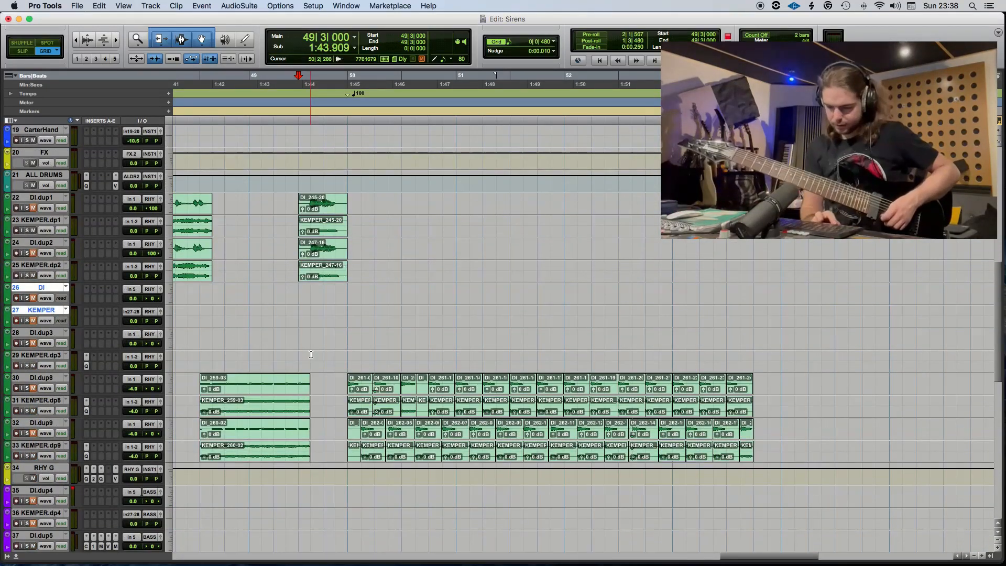
Rehearse against playback and record trial takes on the DI and KEMPER tracks from 49|3|000.
{"action": "key", "text": "space"}
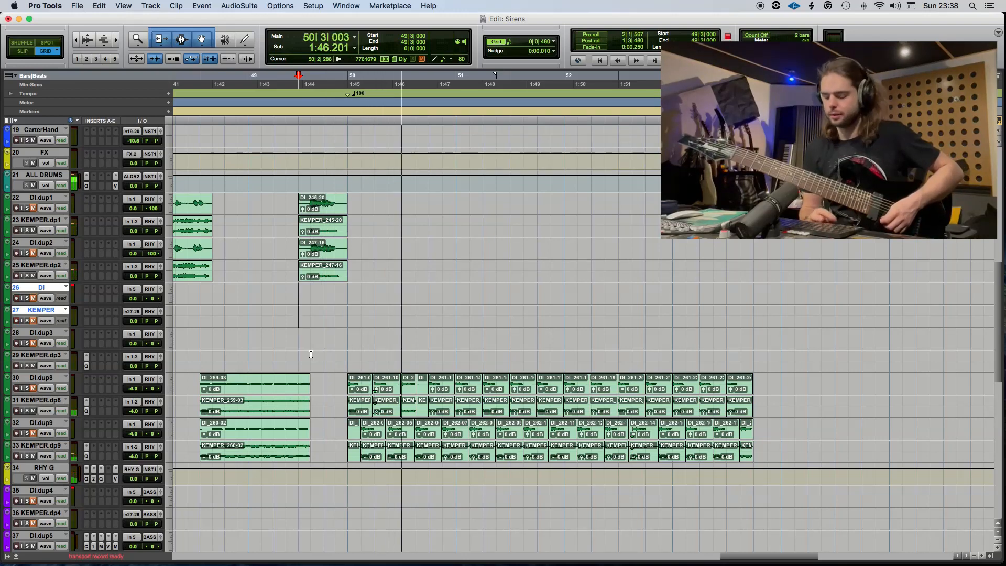
{"action": "key", "text": "space"}
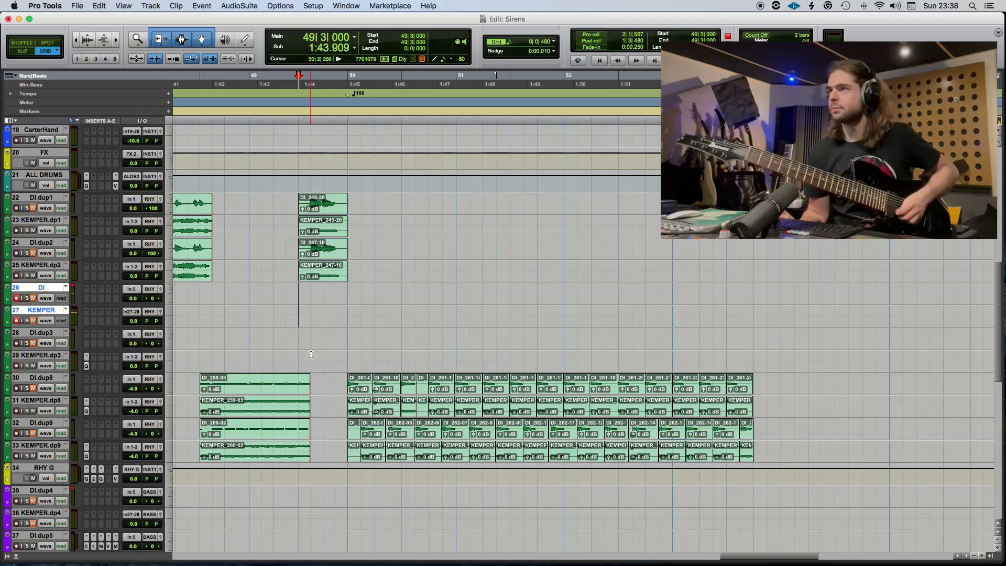
{"action": "key", "text": "super+space"}
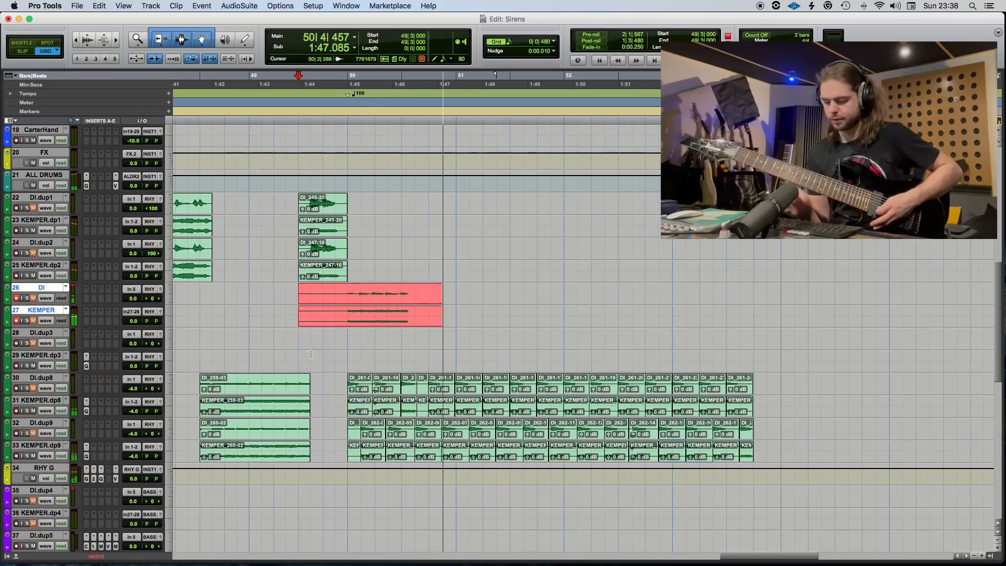
{"action": "key", "text": "space"}
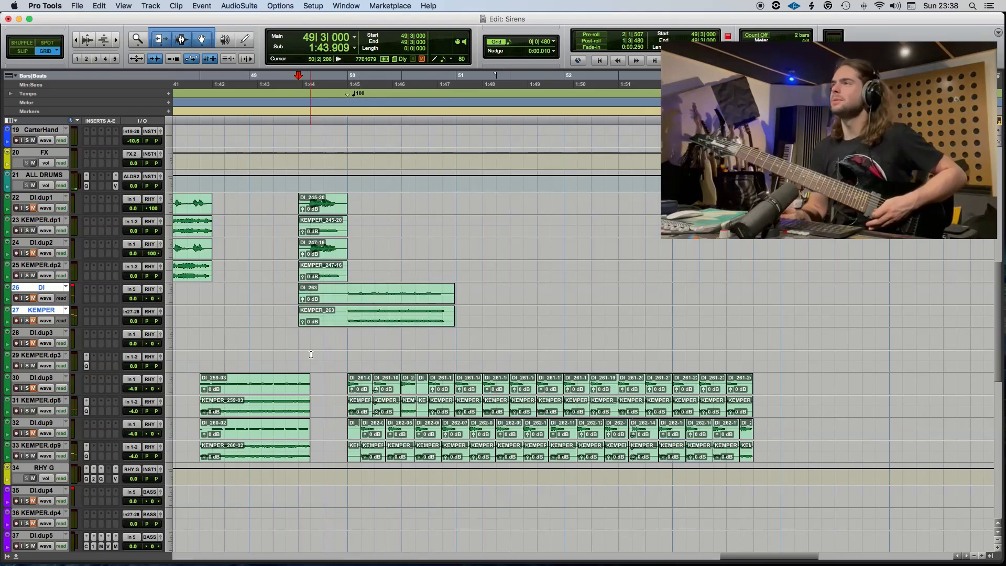
{"action": "key", "text": "super+space"}
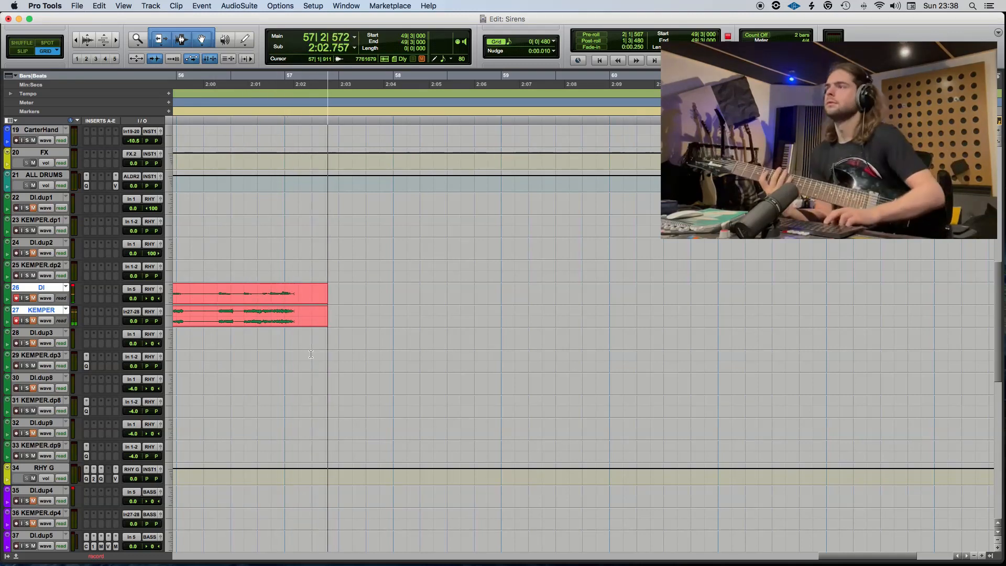
{"action": "key", "text": "space"}
{"action": "key", "text": "space"}
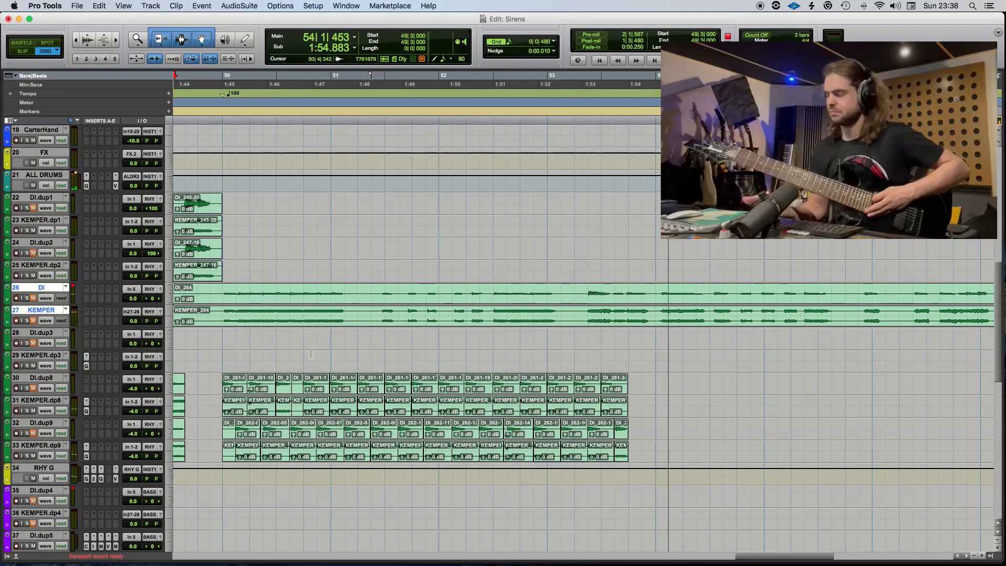
Play from 49|3|000 while performing and punch in recording on DI and KEMPER in bar 54.
{"action": "key", "text": "super+space"}
{"action": "key", "text": "space"}
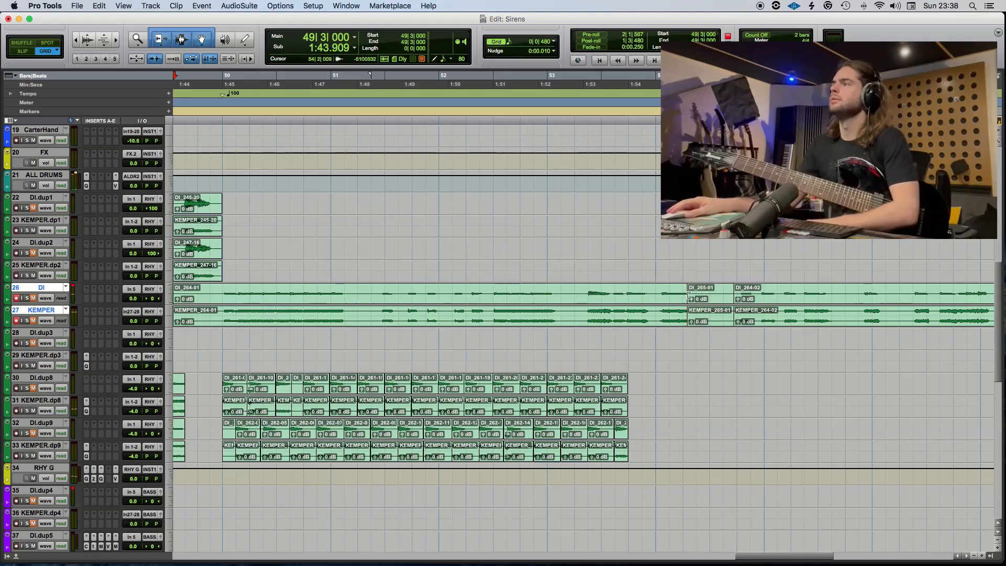
Extend the punched-in clips back to 50|1|000, move them to DI.dup3 and KEMPER.dp3, and delete everything after 53|4|000.
{"action": "left_click_drag", "start_coordinate": [690, 316], "coordinate": [219, 329]}
{"action": "left_click_drag", "start_coordinate": [268, 306], "coordinate": [264, 346]}
{"action": "key", "text": "space"}
{"action": "key", "text": "Delete"}
Delete the remaining DI_264 and KEMPER_264 clips from the DI and KEMPER tracks.
{"action": "left_click", "coordinate": [655, 326]}
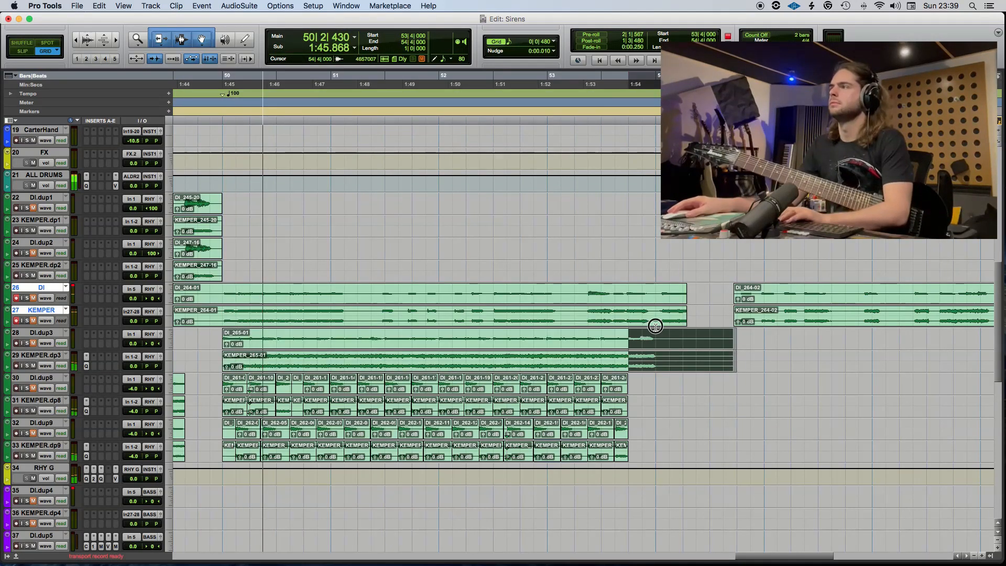
{"action": "key", "text": "Delete"}
{"action": "left_click", "coordinate": [787, 325]}
{"action": "key", "text": "Delete"}
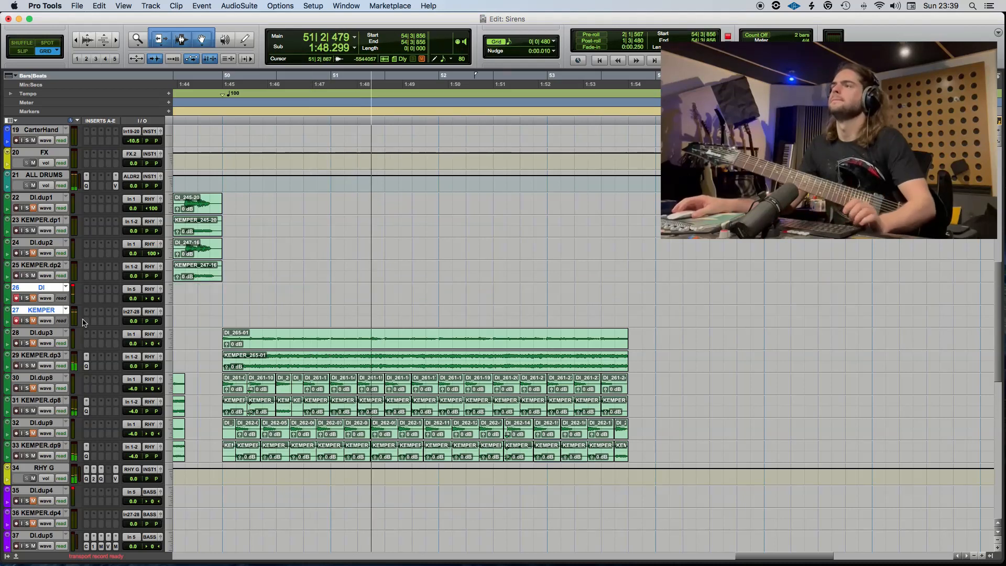
Move the DI and KEMPER tracks above DI.dup1, directly beneath ALL DRUMS.
{"action": "left_click_drag", "start_coordinate": [44, 291], "coordinate": [67, 203]}
{"action": "scroll", "coordinate": [375, 371], "scroll_direction": "left", "scroll_amount": 10}
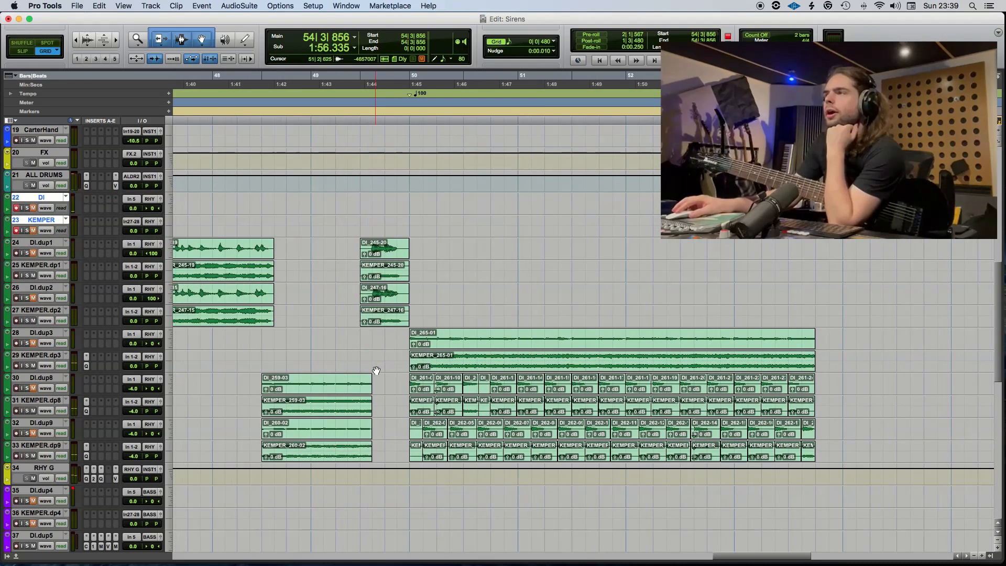
{"action": "scroll", "coordinate": [375, 370], "scroll_direction": "up", "scroll_amount": 10}
{"action": "scroll", "coordinate": [377, 371], "scroll_direction": "up", "scroll_amount": 5}
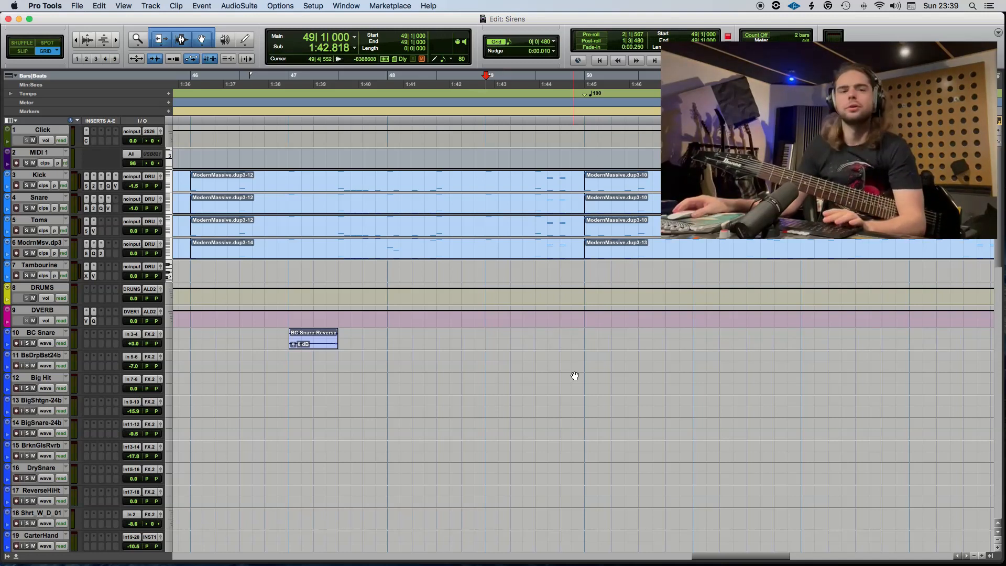
Move the effects tracks from BC Snare through FX below the RHY G track.
{"action": "scroll", "coordinate": [558, 375], "scroll_direction": "down", "scroll_amount": 5}
{"action": "left_click", "coordinate": [45, 401]}
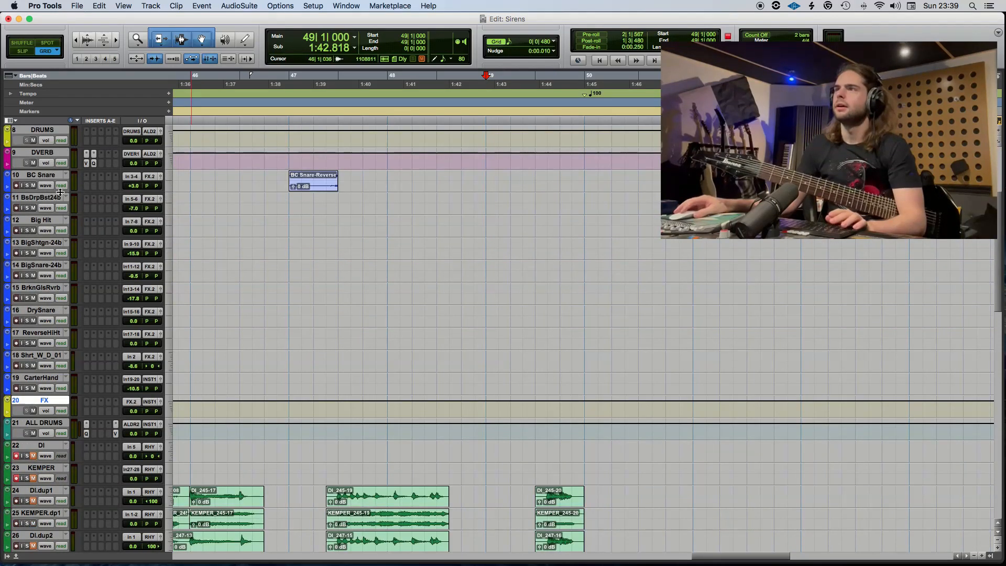
{"action": "left_click", "coordinate": [39, 175], "text": "shift"}
{"action": "left_click_drag", "start_coordinate": [52, 178], "coordinate": [95, 441]}
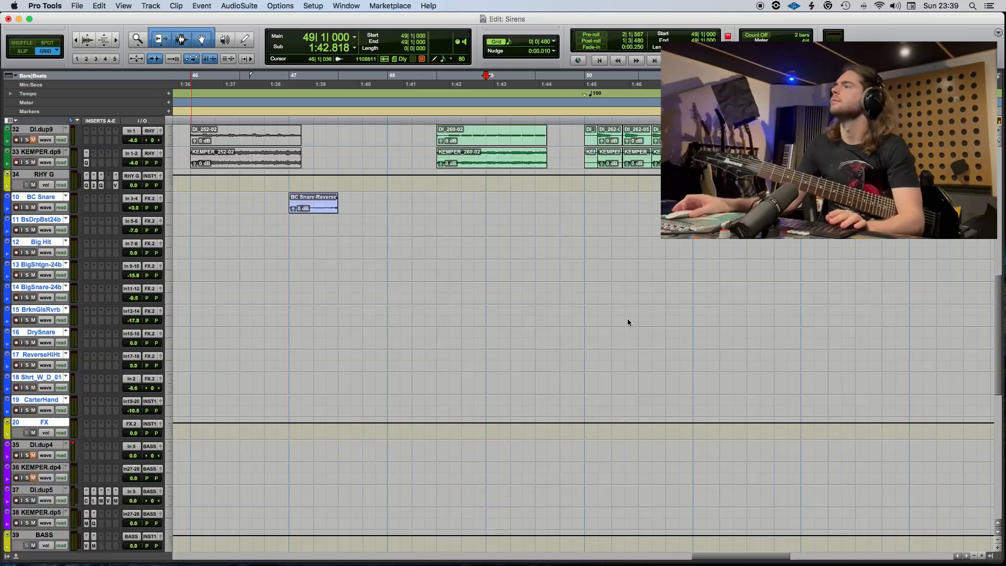
{"action": "scroll", "coordinate": [628, 320], "scroll_direction": "up", "scroll_amount": 10}
{"action": "scroll", "coordinate": [502, 300], "scroll_direction": "up", "scroll_amount": 5}
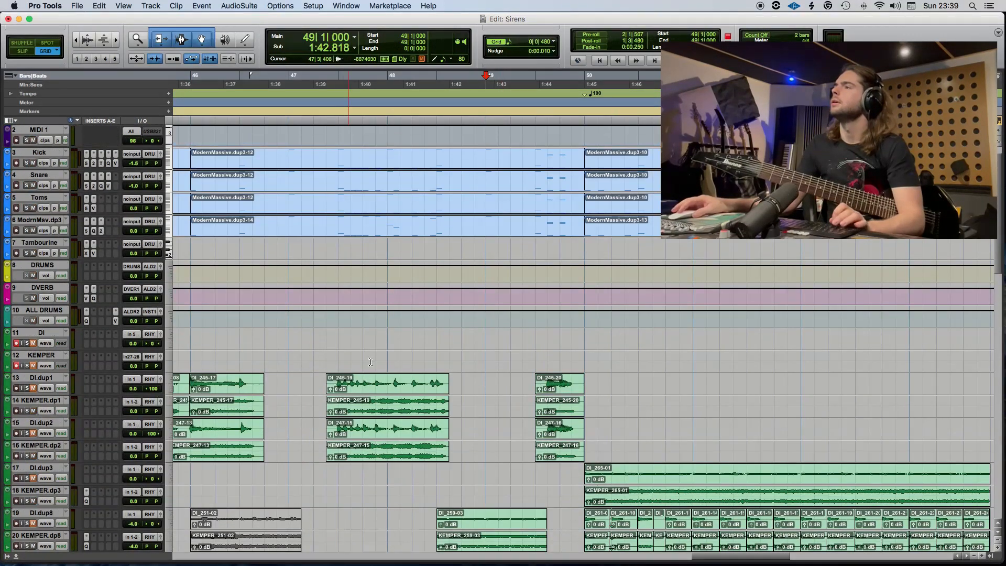
Play the section leading into bar 50 from 48|1|000 and save the session.
{"action": "key", "text": "space"}
{"action": "scroll", "coordinate": [535, 350], "scroll_direction": "left", "scroll_amount": 3}
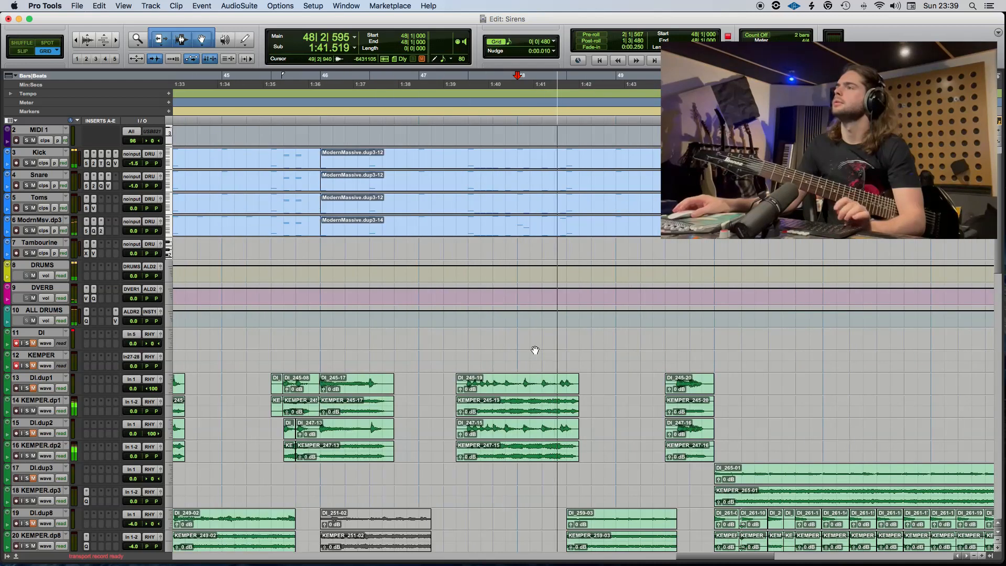
{"action": "scroll", "coordinate": [535, 350], "scroll_direction": "right", "scroll_amount": 3}
{"action": "scroll", "coordinate": [535, 351], "scroll_direction": "right", "scroll_amount": 3}
{"action": "key", "text": "super+s"}
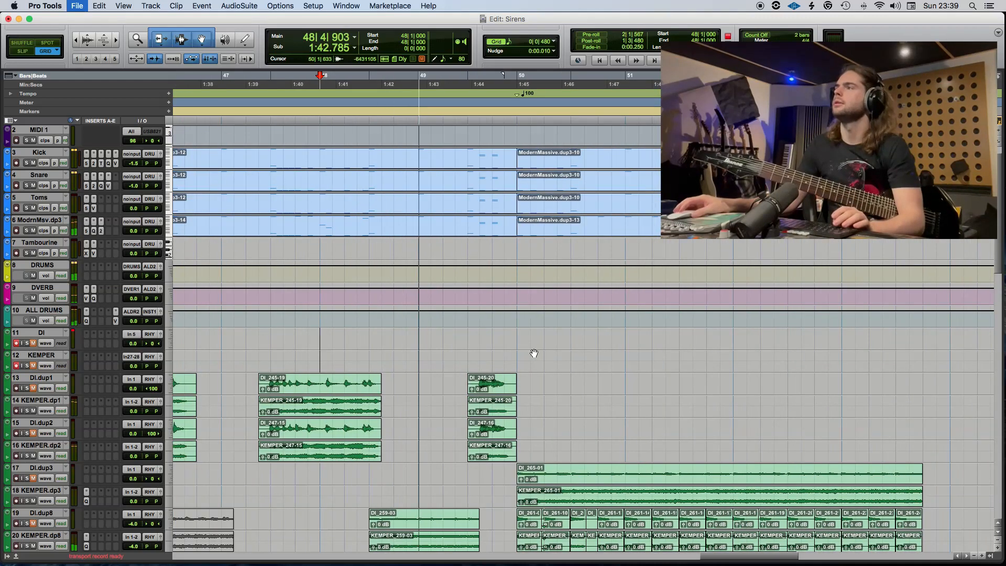
Separate the ModrnMsv.dp3 drum clip at 49|3|480 and open the new short clip in the MIDI editor.
{"action": "left_click", "coordinate": [480, 223]}
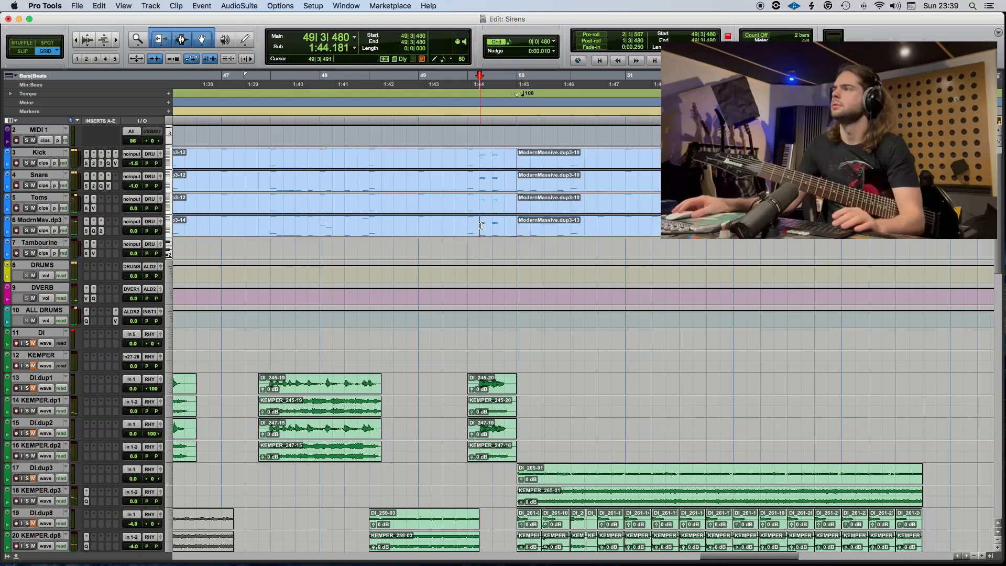
{"action": "key", "text": "super+e"}
{"action": "double_click", "coordinate": [496, 235]}
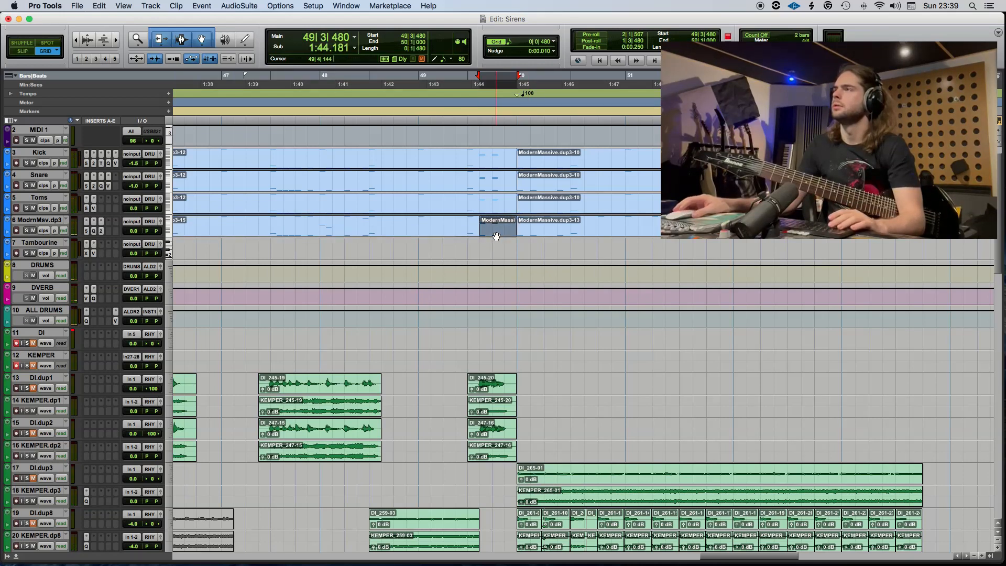
{"action": "key", "text": "super+bracketright"}
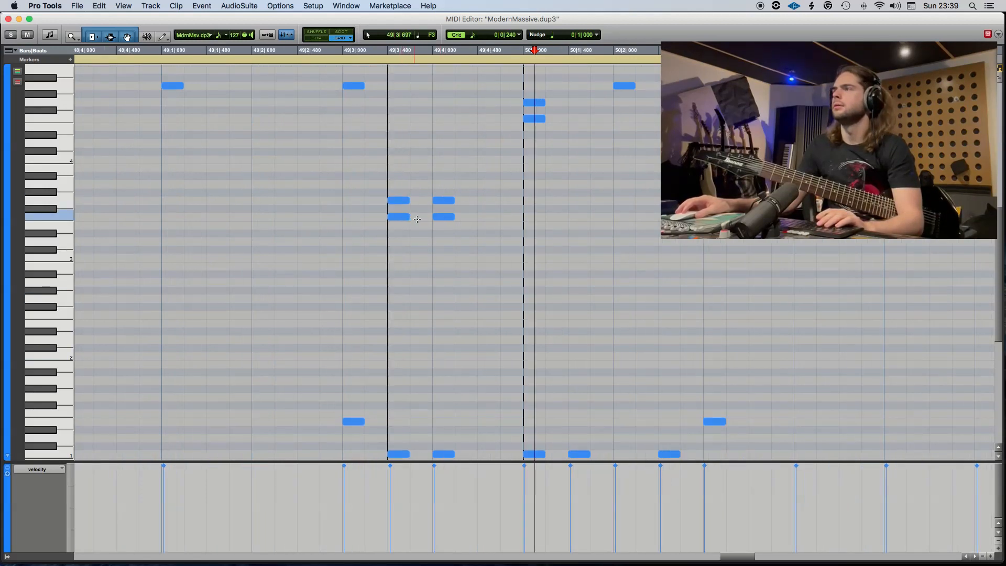
Extend the drum fill with notes on F3 at 49|4|240, G3 at 49|4|480 and E1 at 49|4|720.
{"action": "left_click_drag", "start_coordinate": [407, 203], "coordinate": [420, 218], "text": "alt"}
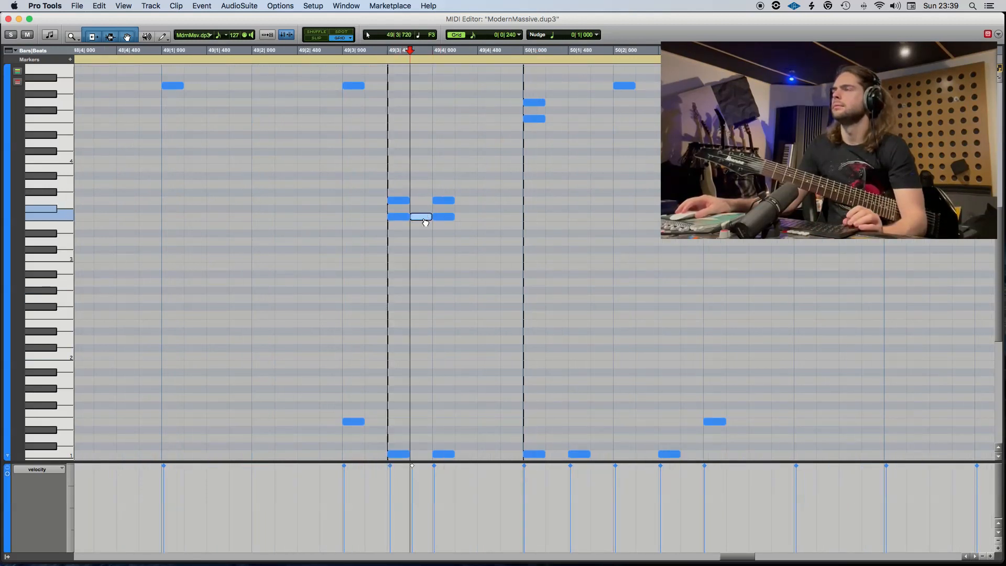
{"action": "key", "text": "super+z"}
{"action": "left_click", "coordinate": [464, 220]}
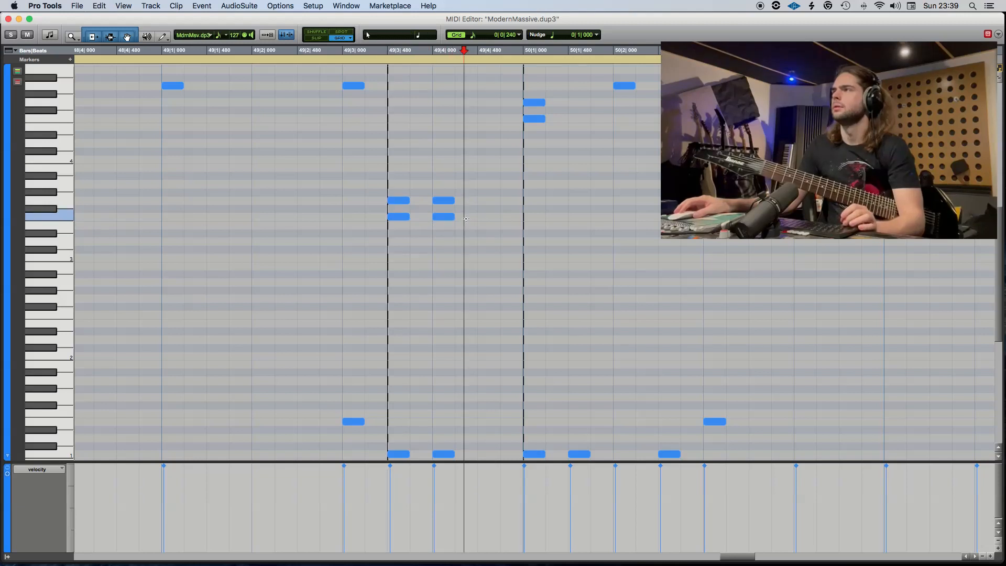
{"action": "left_click", "coordinate": [488, 203]}
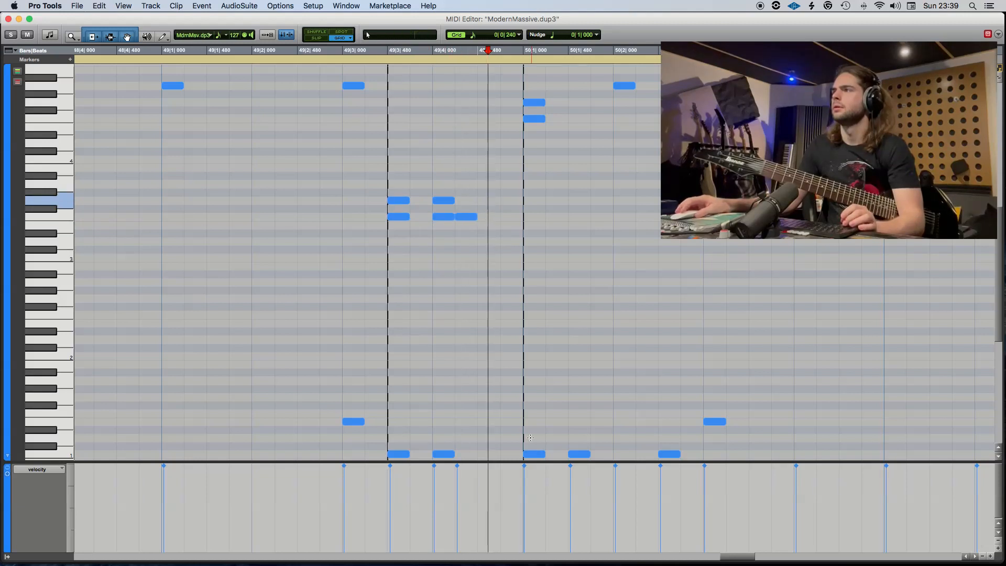
{"action": "left_click", "coordinate": [487, 200]}
{"action": "left_click", "coordinate": [511, 421]}
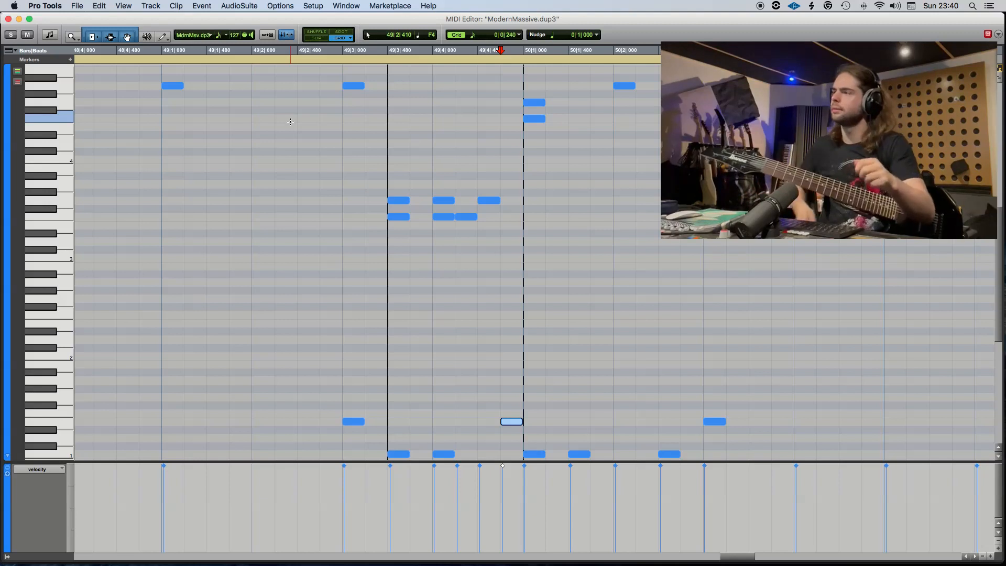
{"action": "left_click", "coordinate": [9, 19]}
Copy the edited fill clip onto the Toms, Snare and Kick tracks at 49|3|480 and play it from 49|2|480.
{"action": "left_click_drag", "start_coordinate": [487, 231], "coordinate": [497, 178]}
{"action": "key", "text": "p"}
{"action": "key", "text": "v"}
{"action": "left_click", "coordinate": [462, 158]}
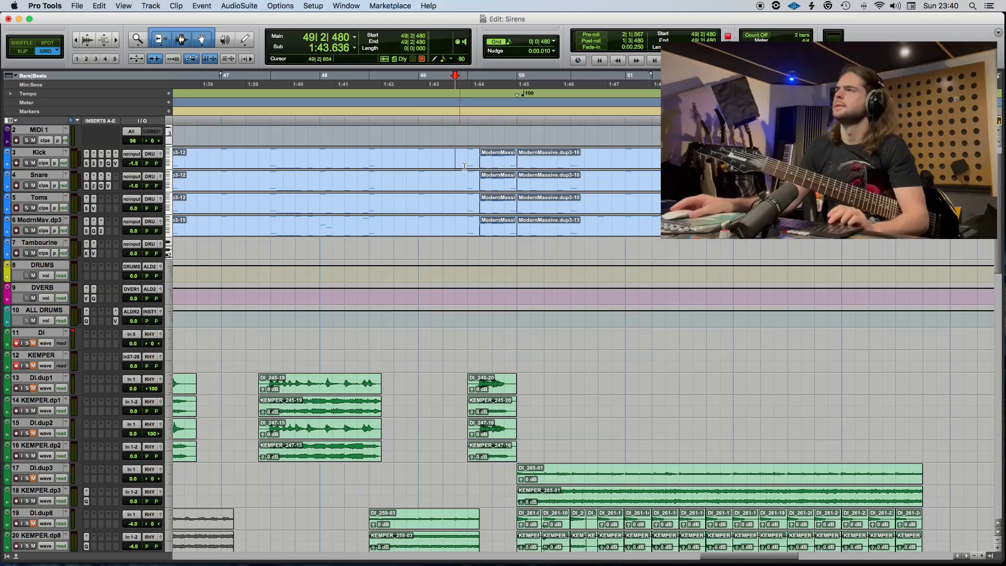
{"action": "key", "text": "space"}
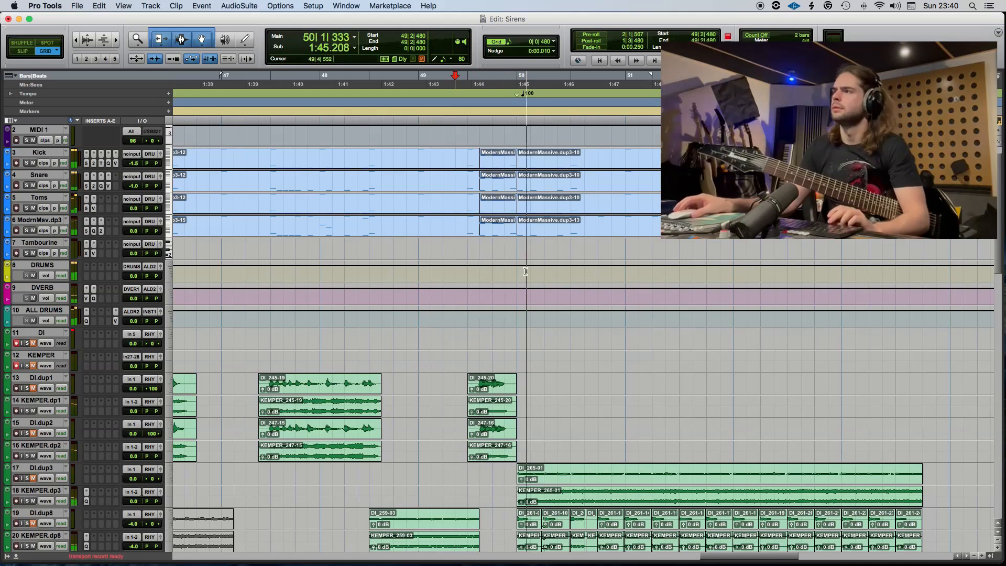
{"action": "key", "text": "space"}
{"action": "left_click", "coordinate": [543, 234]}
{"action": "double_click", "coordinate": [543, 234]}
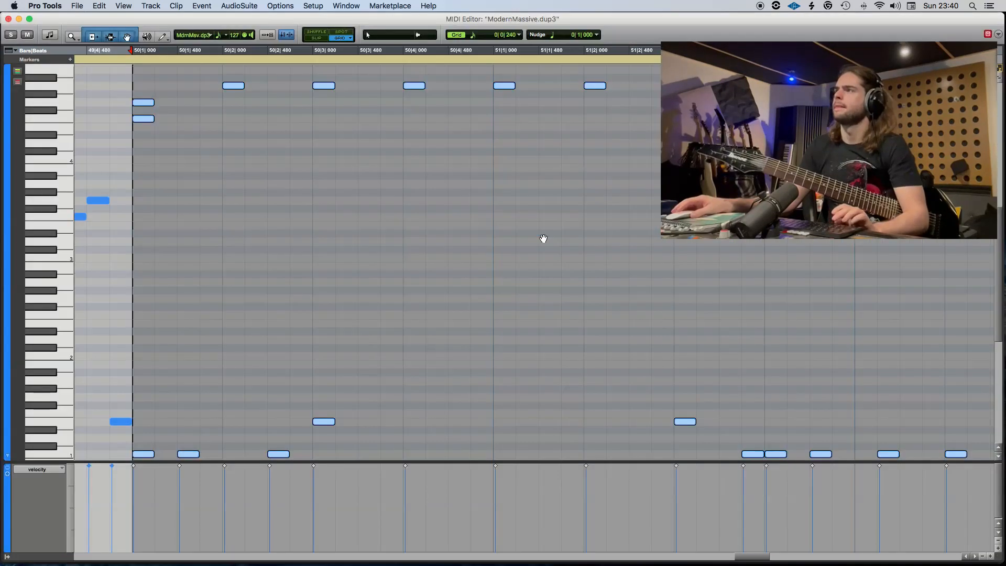
{"action": "left_click", "coordinate": [8, 20]}
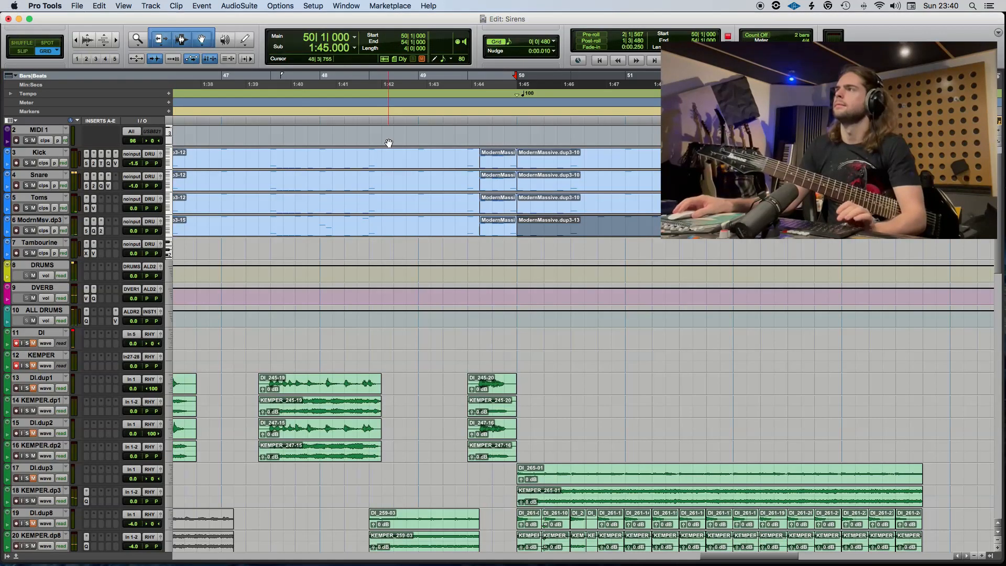
Delete the long clips starting at 50|1|000 on the Toms, Snare and Kick tracks.
{"action": "left_click", "coordinate": [548, 209]}
{"action": "left_click_drag", "start_coordinate": [554, 195], "coordinate": [557, 168]}
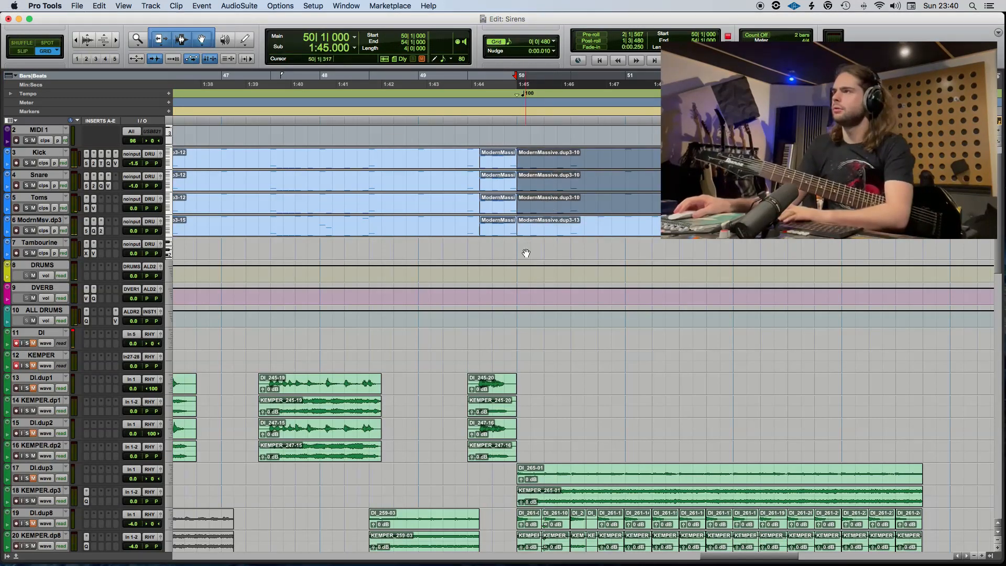
{"action": "key", "text": "Delete"}
Create a marker named B2 at 50|1|000.
{"action": "key", "text": "KP_Enter"}
{"action": "type", "text": "B"}
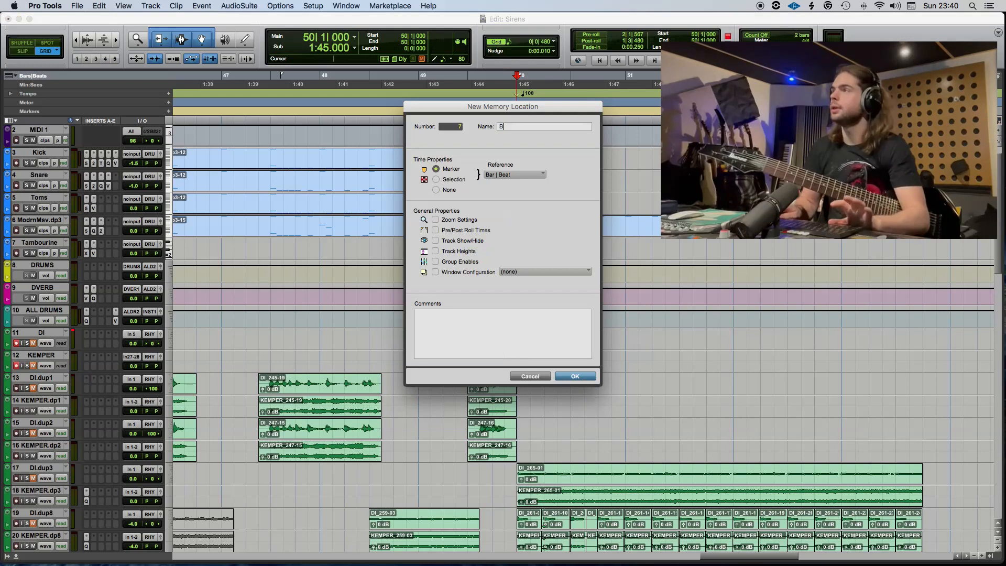
{"action": "type", "text": "2"}
{"action": "key", "text": "Return"}
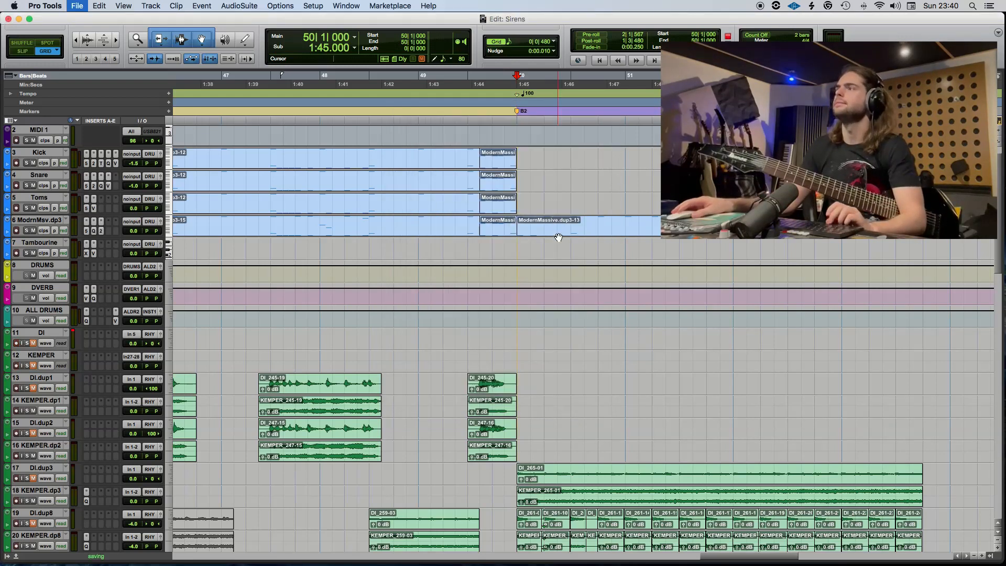
Open the ModrnMsv.dp3 clip at bar 50 in the MIDI editor and delete its C1 note at 50|1|480.
{"action": "double_click", "coordinate": [559, 237]}
{"action": "scroll", "coordinate": [231, 405], "scroll_direction": "down", "scroll_amount": 2}
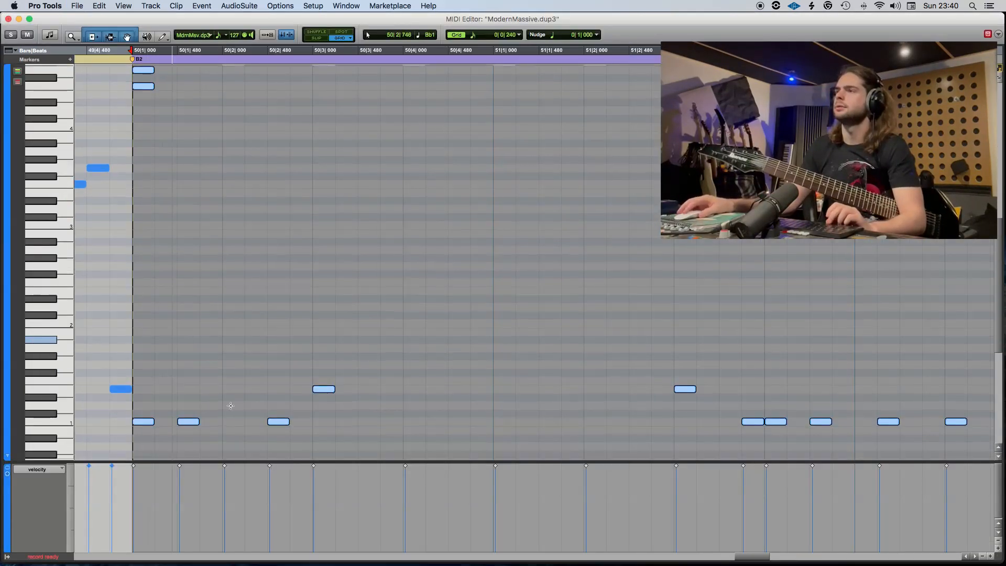
{"action": "left_click", "coordinate": [231, 405]}
{"action": "left_click", "coordinate": [189, 422]}
{"action": "key", "text": "Delete"}
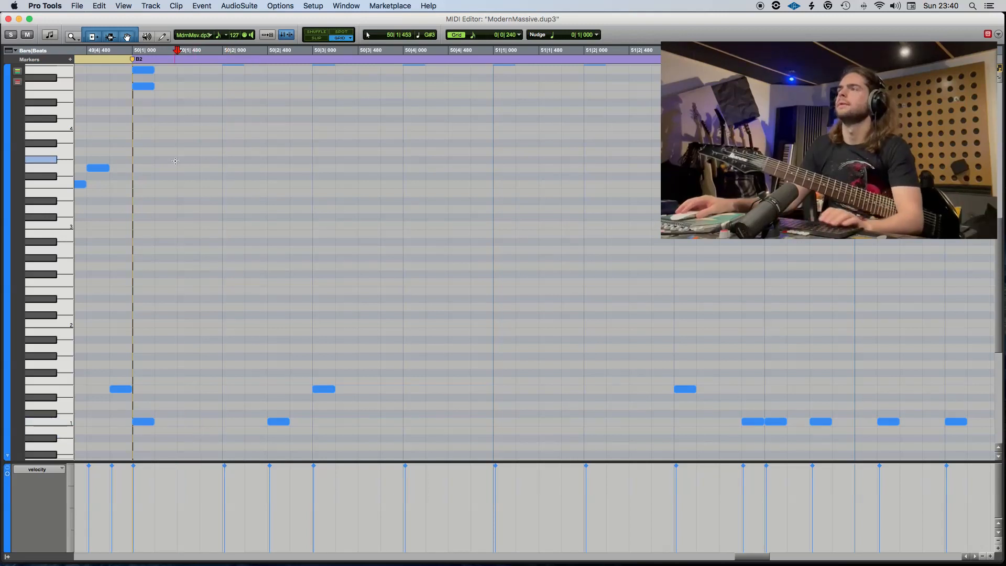
Play from 49|4|000, add C1 notes at 50|1|720 and 50|2|000, and move the C1 note at 50|2|480 to 50|2|720.
{"action": "scroll", "coordinate": [157, 111], "scroll_direction": "left", "scroll_amount": 2}
{"action": "left_click", "coordinate": [95, 54]}
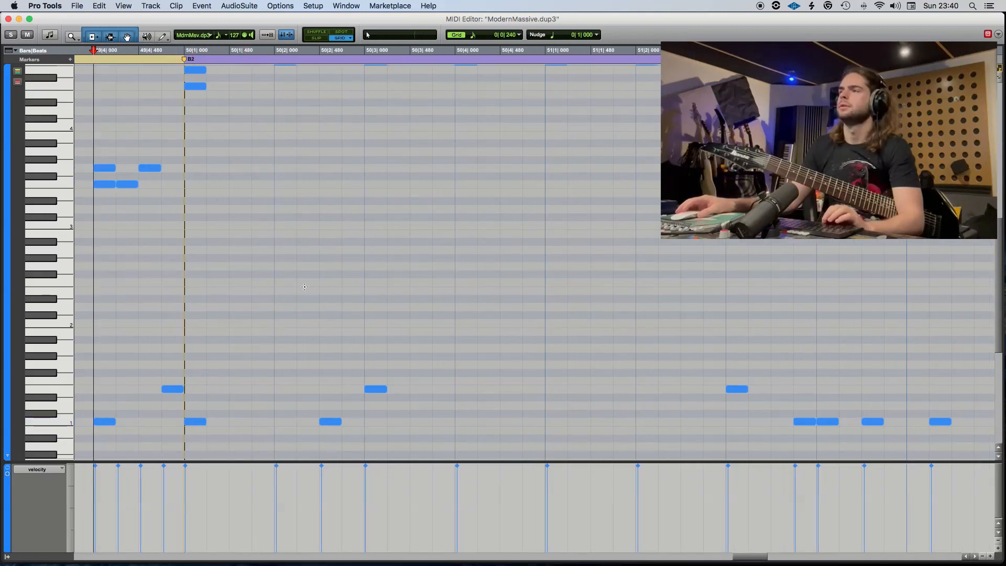
{"action": "key", "text": "space"}
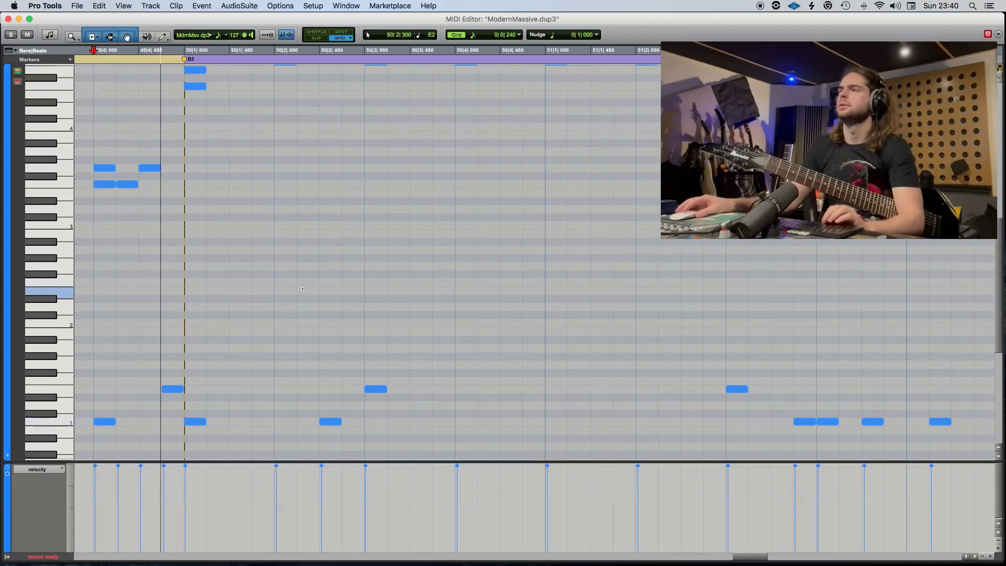
{"action": "double_click", "coordinate": [266, 422]}
{"action": "double_click", "coordinate": [282, 422]}
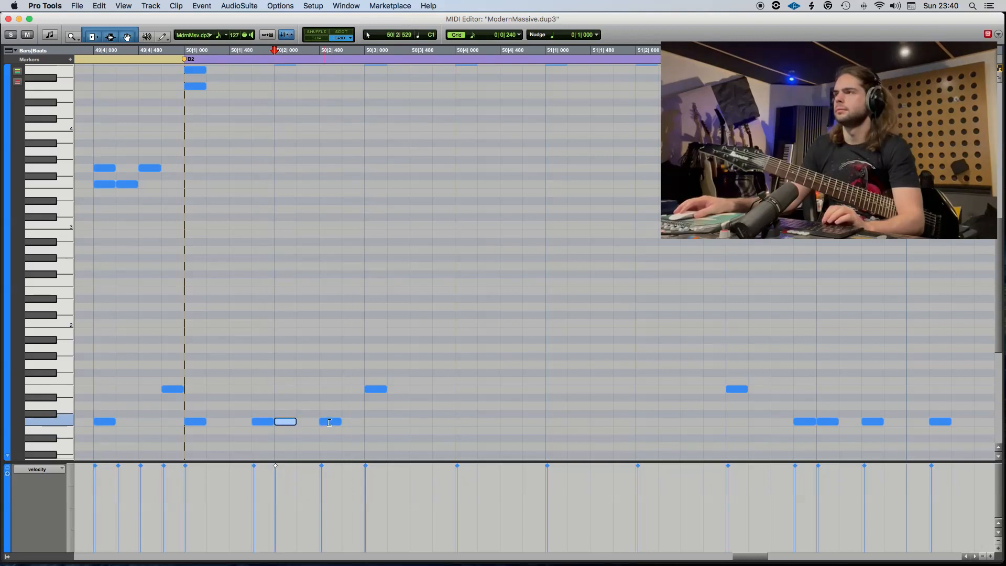
{"action": "left_click_drag", "start_coordinate": [339, 422], "coordinate": [370, 389]}
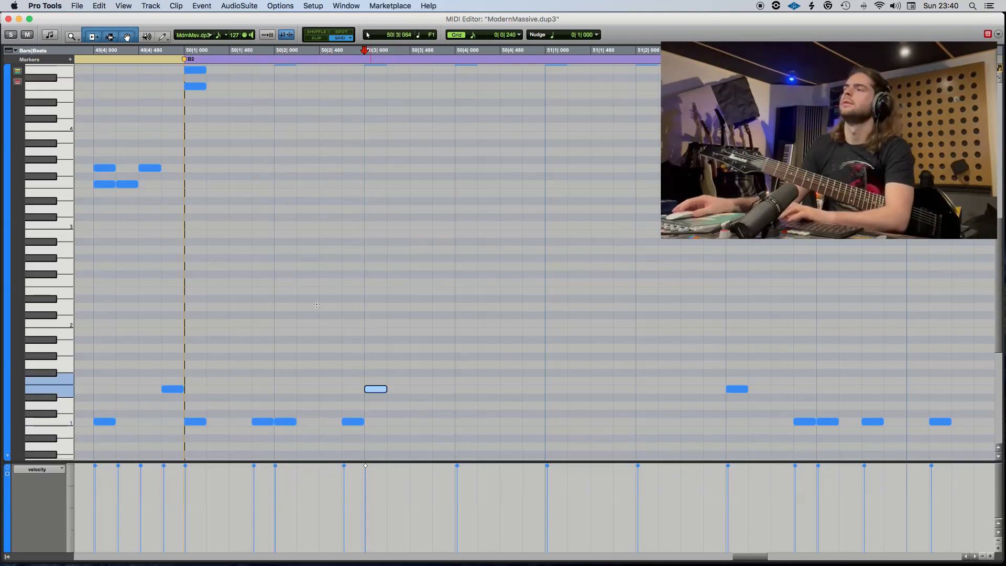
Remove the E1 note at 50|3|000, add a C1 note at 50|2|240, and play from 50|1|000.
{"action": "key", "text": "Delete"}
{"action": "key", "text": "space"}
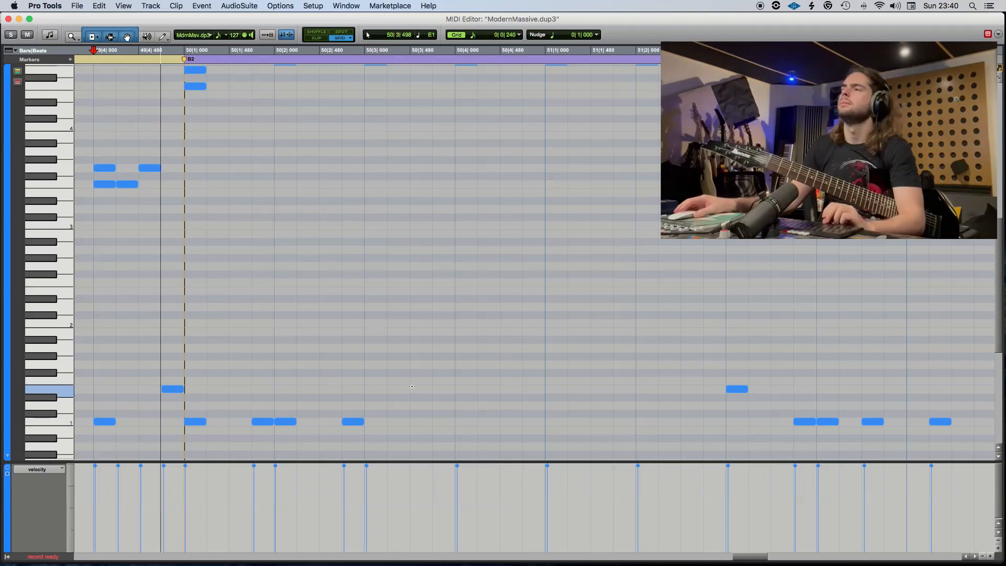
{"action": "left_click", "coordinate": [305, 424]}
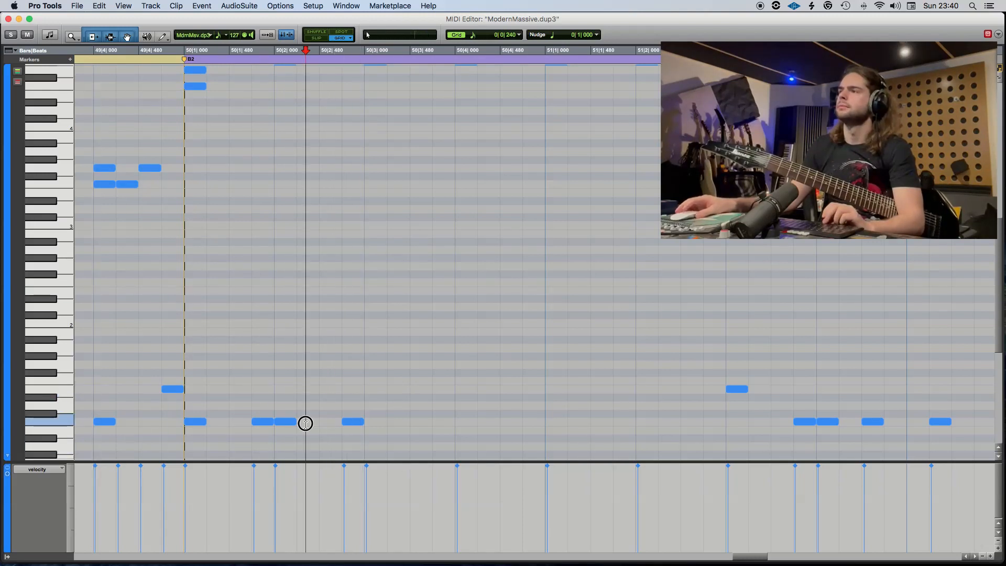
{"action": "left_click", "coordinate": [183, 57]}
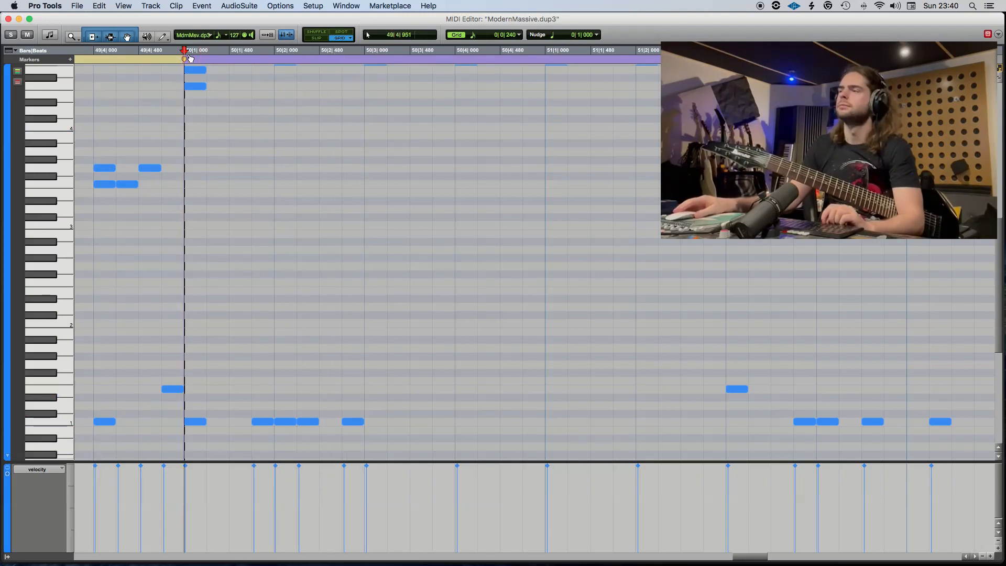
{"action": "key", "text": "space"}
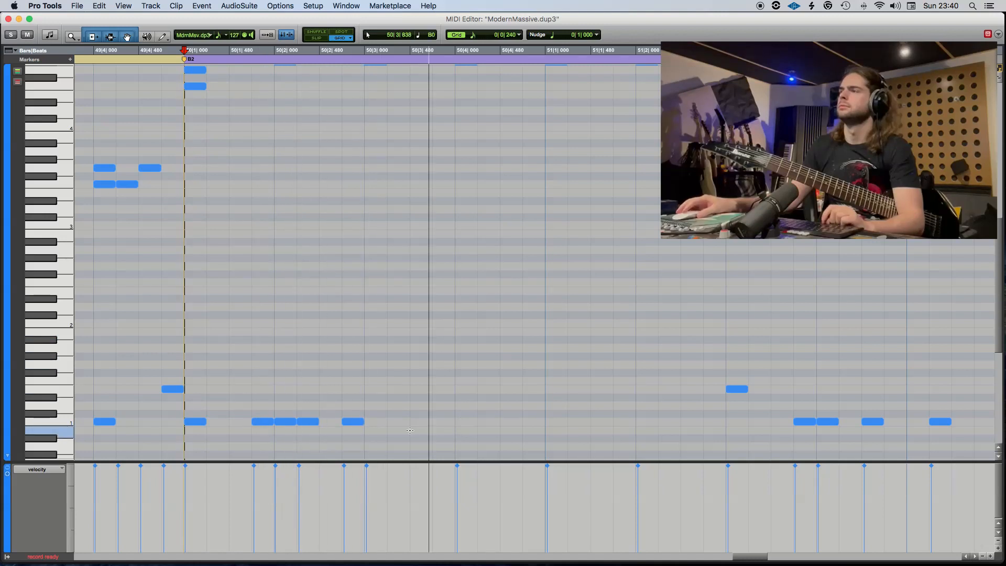
{"action": "key", "text": "space"}
Try deleting the C1 note at 50|2|720 and undo the deletion.
{"action": "left_click", "coordinate": [359, 422]}
{"action": "key", "text": "Delete"}
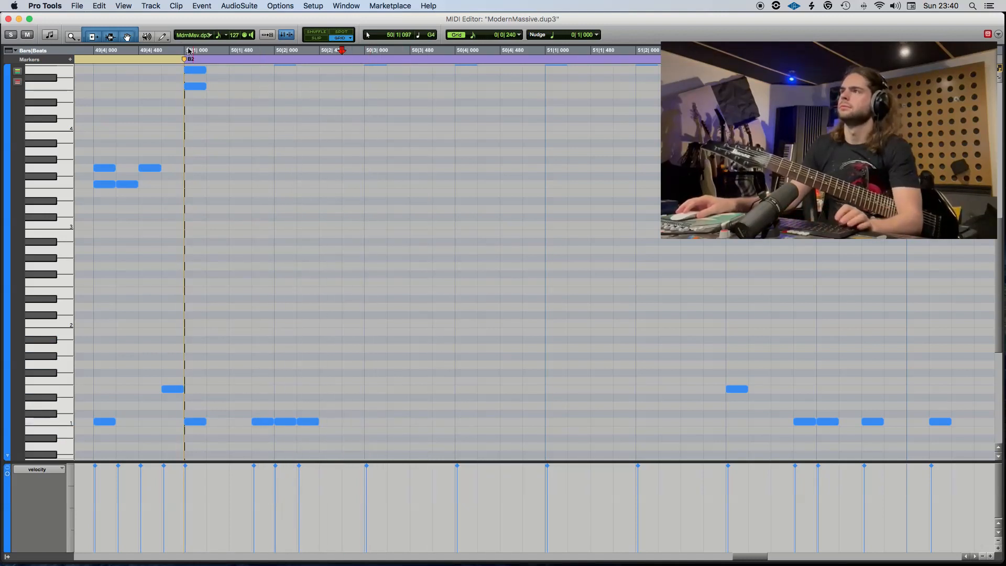
{"action": "key", "text": "super+z"}
Play from 49|3|240 and add an E1 note at 50|3|000.
{"action": "scroll", "coordinate": [105, 62], "scroll_direction": "left", "scroll_amount": 1}
{"action": "scroll", "coordinate": [105, 62], "scroll_direction": "left", "scroll_amount": 2}
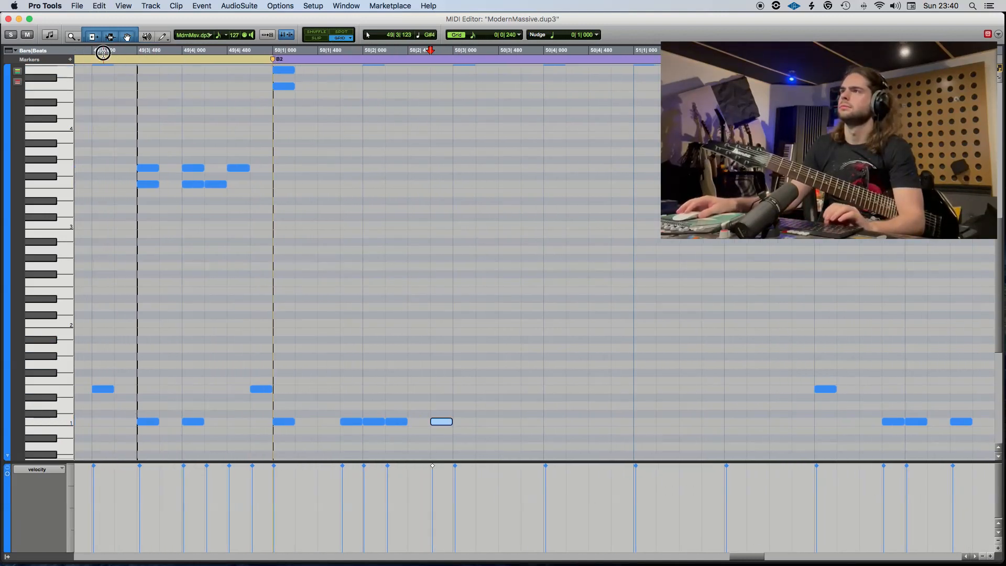
{"action": "left_click", "coordinate": [114, 59]}
{"action": "key", "text": "space"}
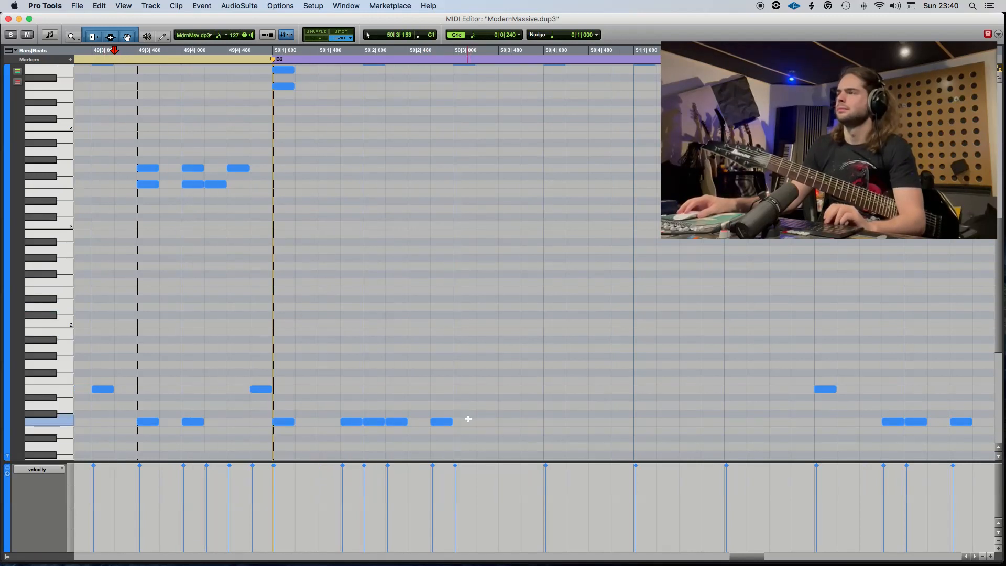
{"action": "left_click", "coordinate": [466, 391]}
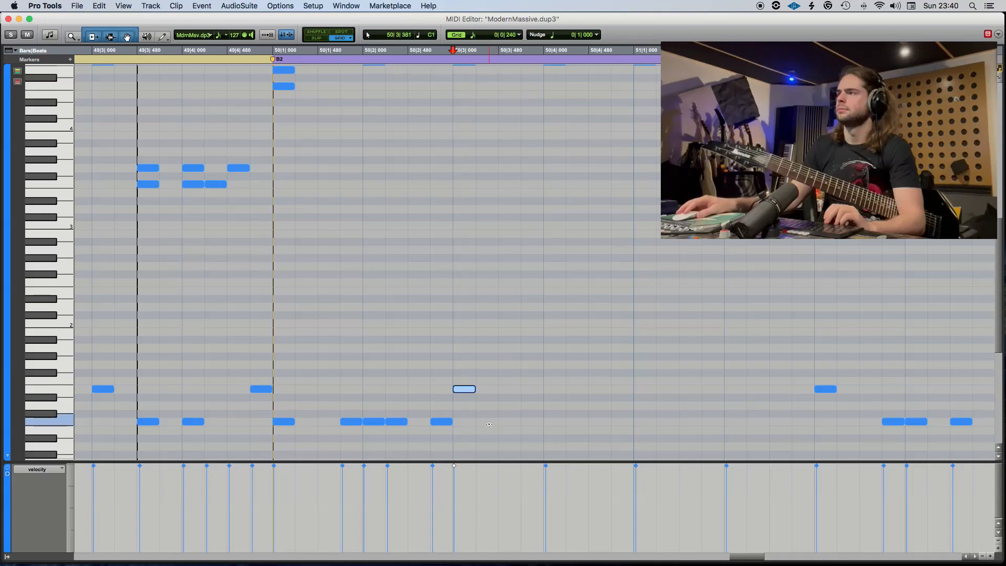
Add C1 notes at 50|3|240, 50|3|720, 50|4|000 and 50|4|240, moving the last one to 50|4|480.
{"action": "double_click", "coordinate": [490, 422]}
{"action": "left_click", "coordinate": [533, 423]}
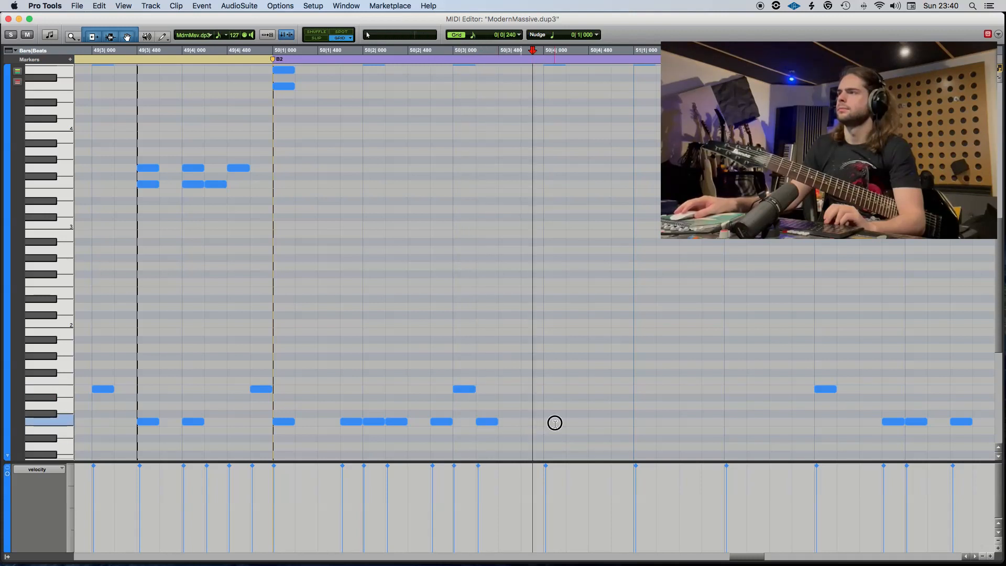
{"action": "left_click", "coordinate": [555, 423]}
{"action": "left_click", "coordinate": [576, 421]}
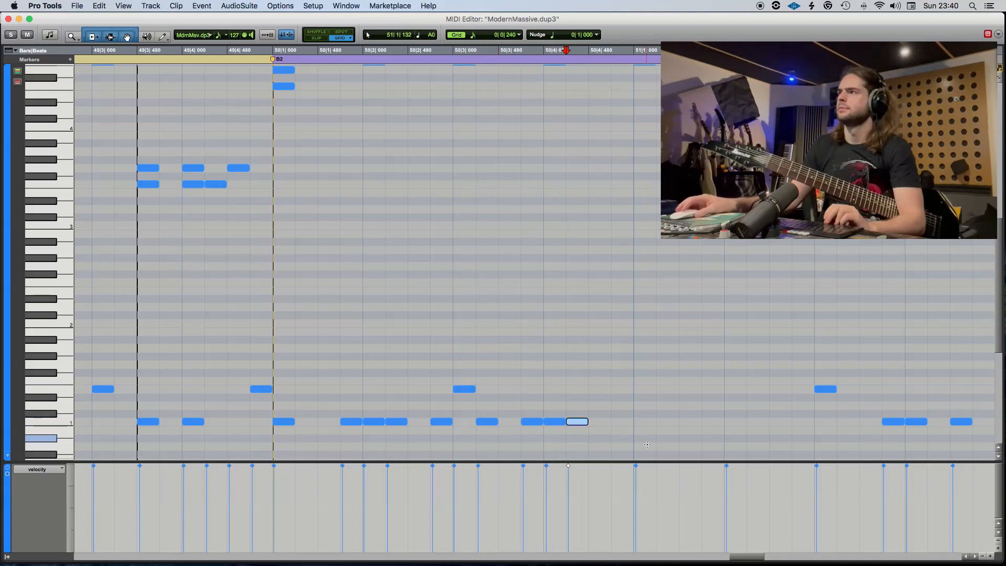
{"action": "left_click", "coordinate": [268, 52]}
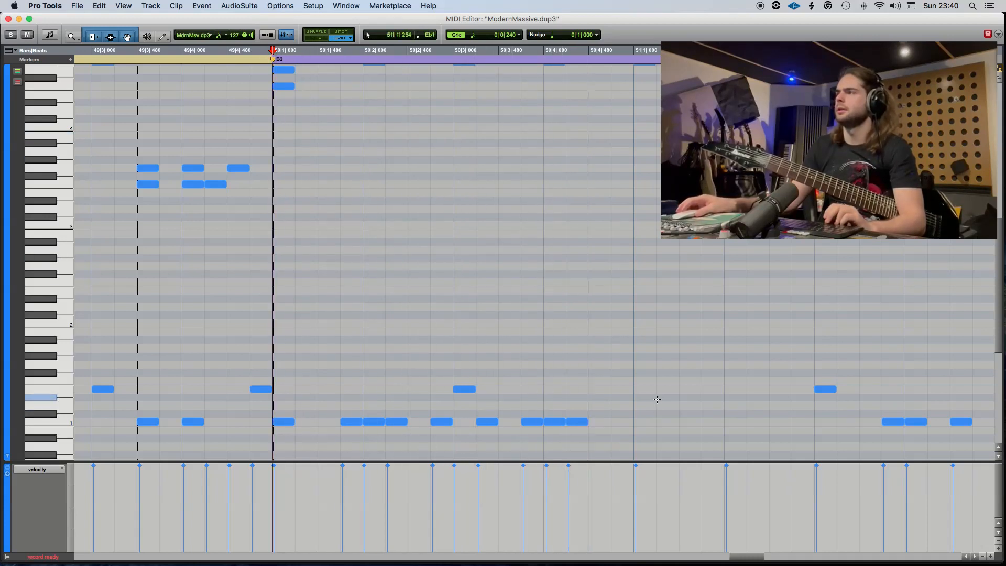
{"action": "left_click_drag", "start_coordinate": [584, 425], "coordinate": [598, 422]}
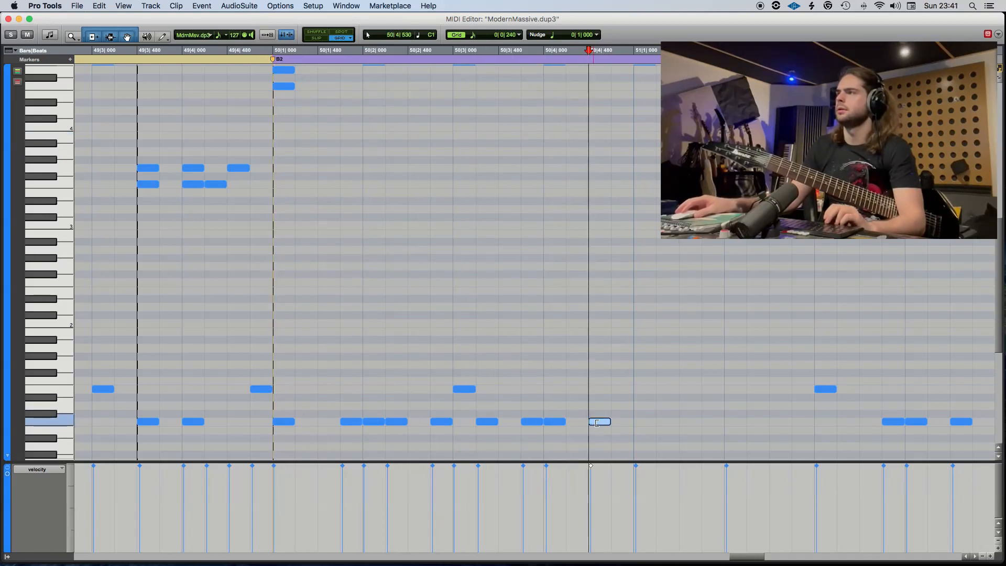
Play from 50|1|000 and add C1 notes at 51|1|240 and 51|2|000.
{"action": "left_click", "coordinate": [270, 53]}
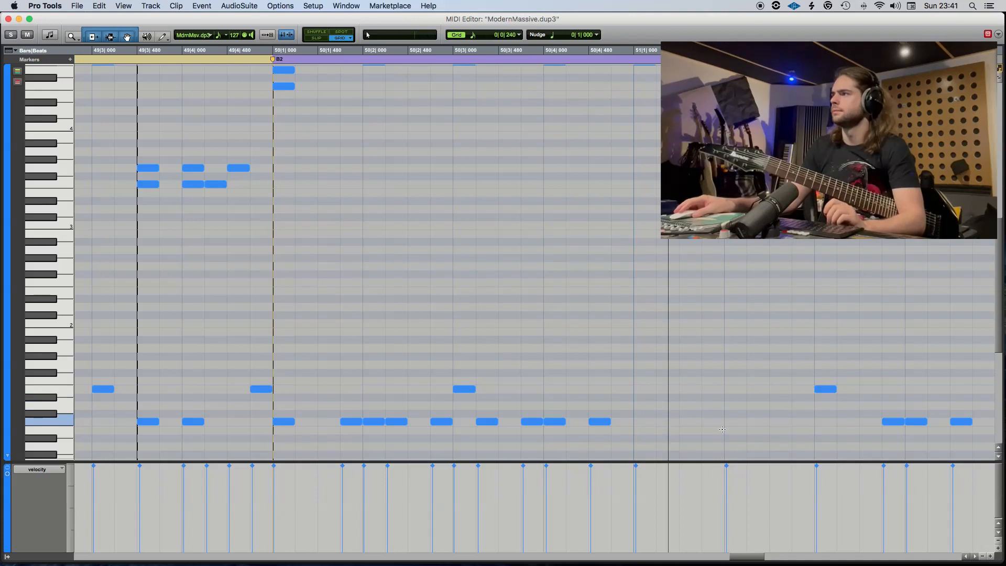
{"action": "left_click", "coordinate": [663, 421]}
{"action": "left_click", "coordinate": [738, 422]}
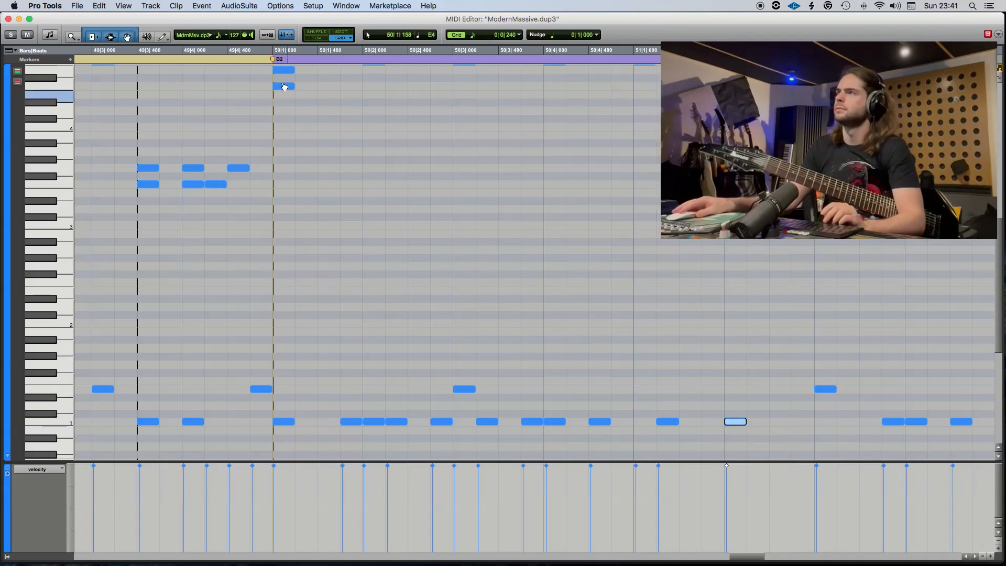
Replay the kick pattern from 50|1|000 and add a C1 note at 51|2|720.
{"action": "left_click", "coordinate": [266, 52]}
{"action": "key", "text": "space"}
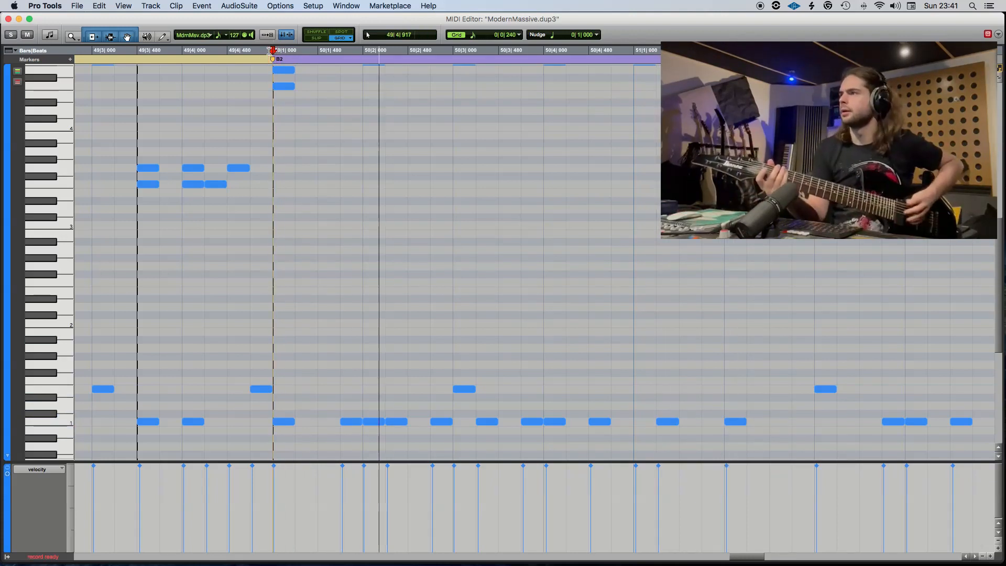
{"action": "key", "text": "space"}
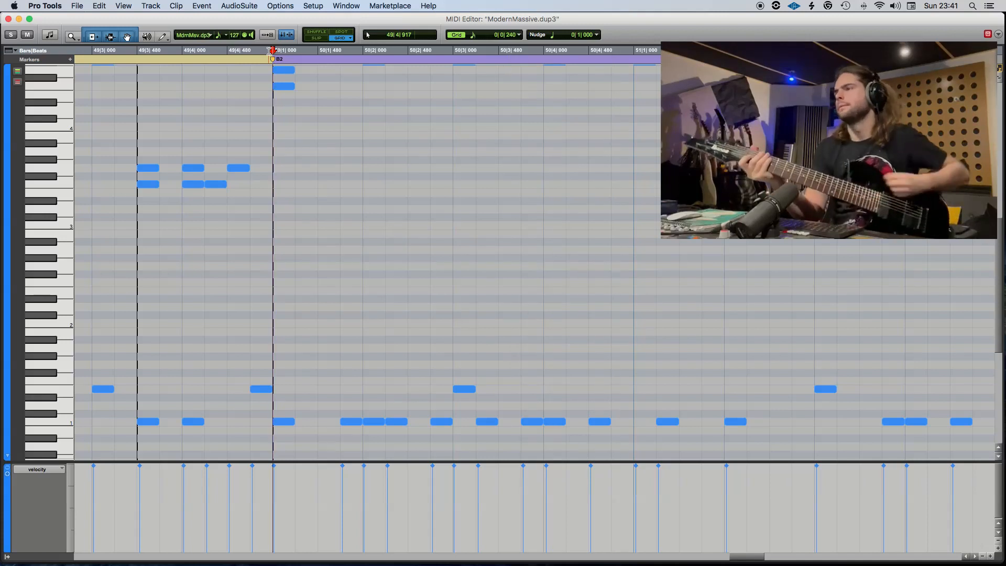
{"action": "key", "text": "space"}
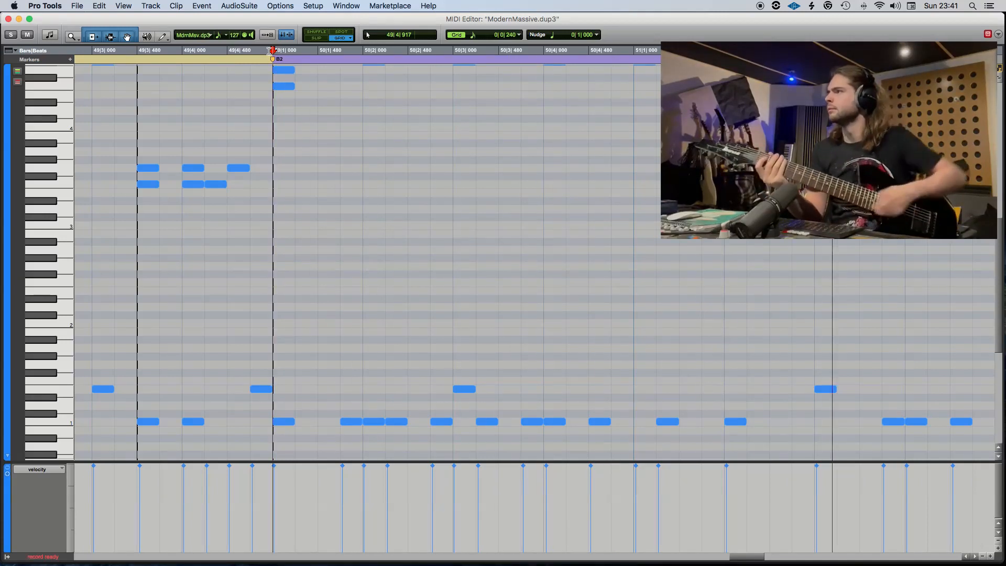
{"action": "left_click", "coordinate": [807, 422]}
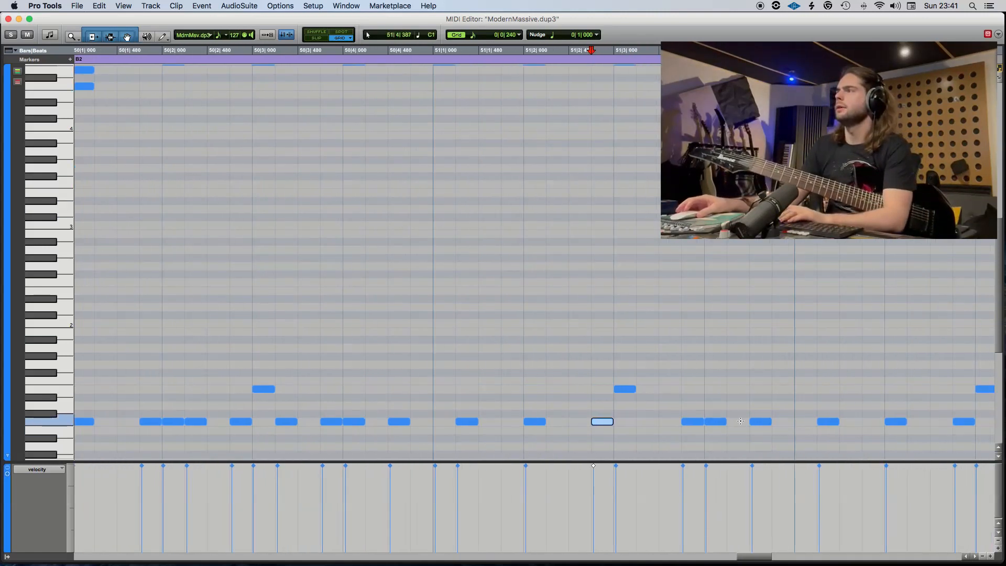
Delete the C1 notes at 51|3|720, 51|4|000 and 51|4|480, plus the G4 note at 51|3|720 and F4 note at 51|4|000.
{"action": "key", "text": "r"}
{"action": "scroll", "coordinate": [696, 439], "scroll_direction": "up", "scroll_amount": 2}
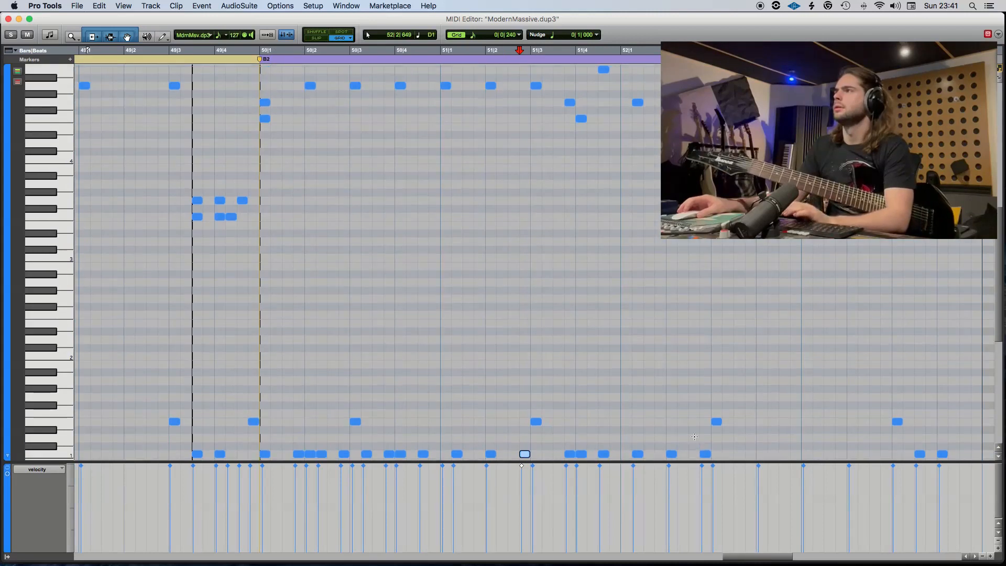
{"action": "scroll", "coordinate": [610, 446], "scroll_direction": "down", "scroll_amount": 2}
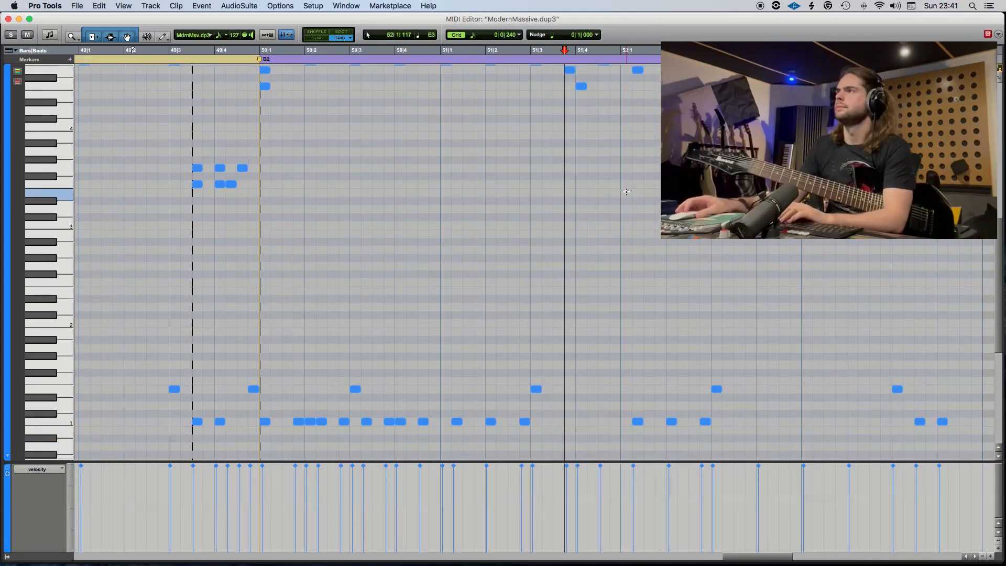
{"action": "scroll", "coordinate": [619, 192], "scroll_direction": "up", "scroll_amount": 5}
{"action": "left_click_drag", "start_coordinate": [616, 193], "coordinate": [554, 135]}
{"action": "key", "text": "Delete"}
Replace the B4 note at 51|4|480 with an A4 note at 51|4|000.
{"action": "left_click_drag", "start_coordinate": [606, 118], "coordinate": [596, 104]}
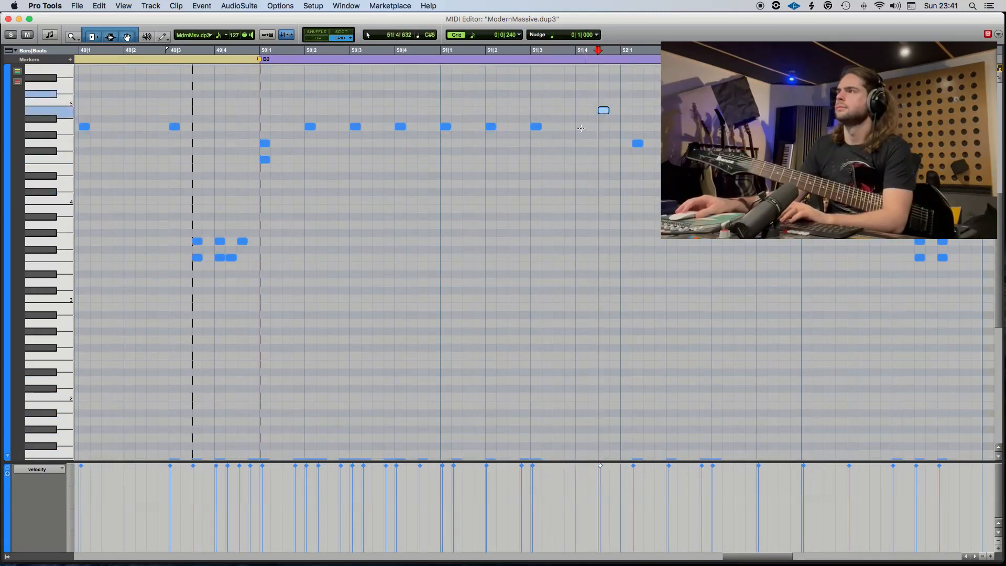
{"action": "key", "text": "Delete"}
{"action": "left_click", "coordinate": [580, 128]}
{"action": "left_click", "coordinate": [581, 128]}
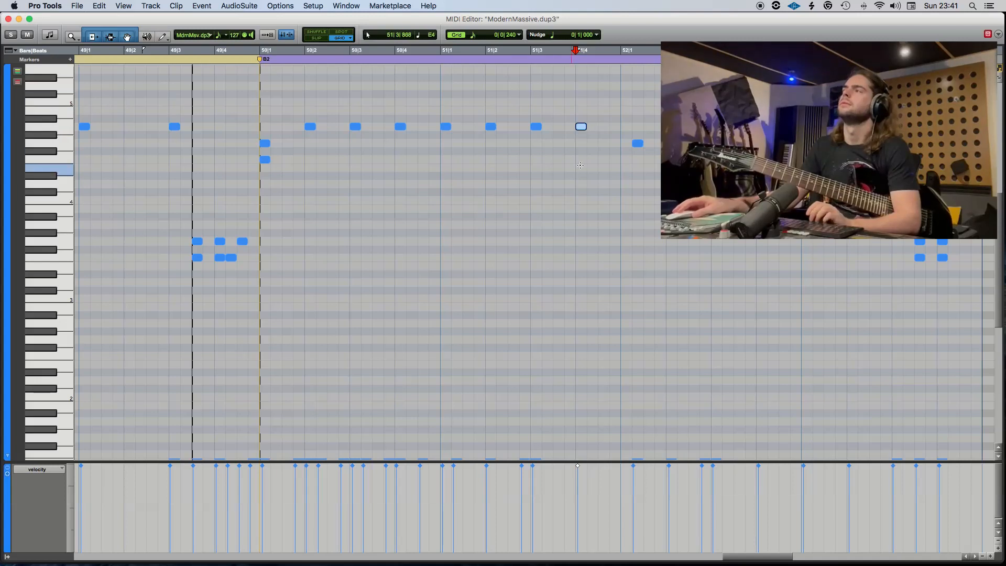
Move the A4 notes between 50|2|000 and 51|4|000 down to G4 and play from 49|3|000.
{"action": "left_click_drag", "start_coordinate": [591, 159], "coordinate": [312, 148]}
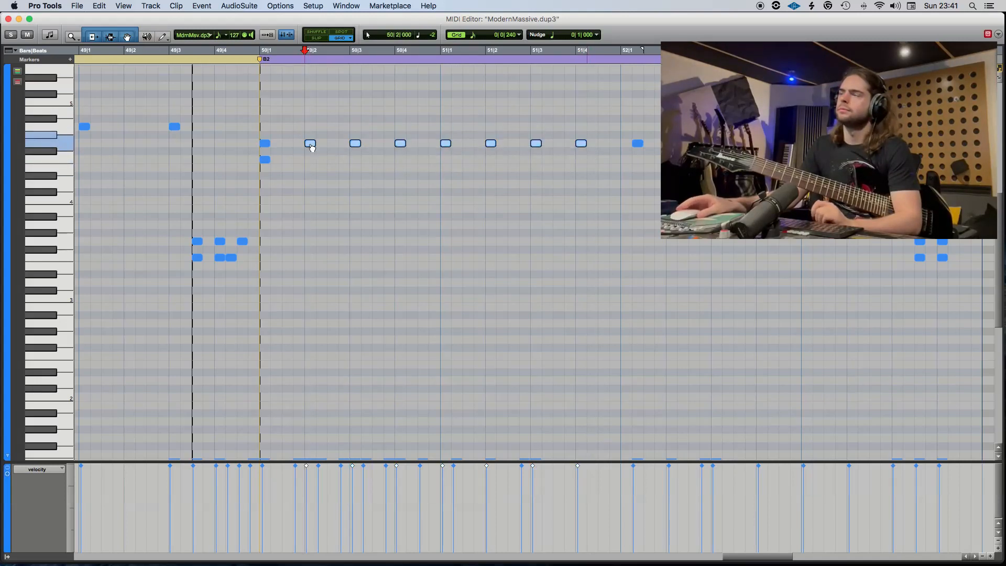
{"action": "left_click", "coordinate": [174, 52]}
{"action": "key", "text": "space"}
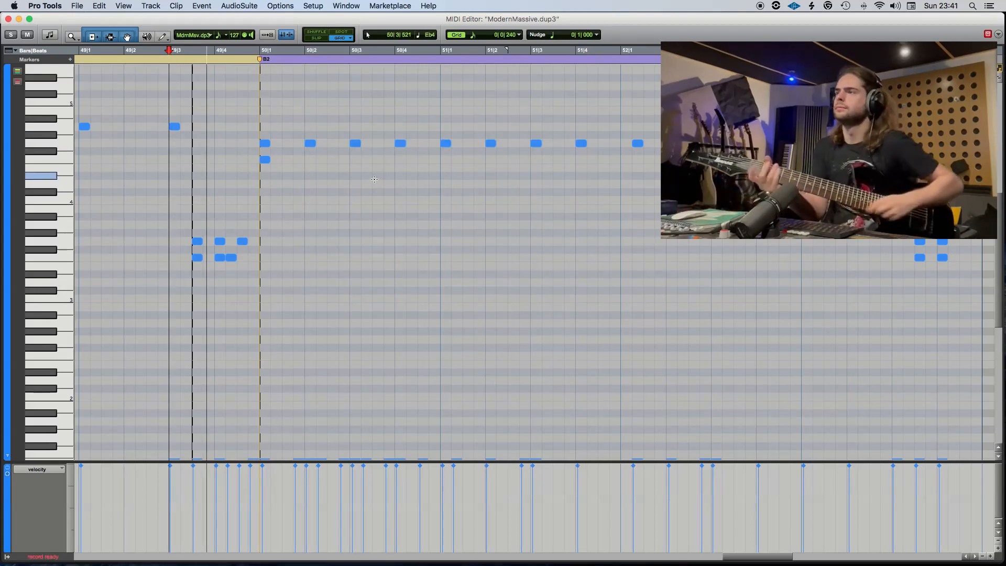
Examine the B2 drum pattern and play the transition into it from 49|1|000.
{"action": "scroll", "coordinate": [419, 217], "scroll_direction": "down", "scroll_amount": 1}
{"action": "scroll", "coordinate": [419, 217], "scroll_direction": "down", "scroll_amount": 6}
{"action": "scroll", "coordinate": [423, 233], "scroll_direction": "up", "scroll_amount": 2}
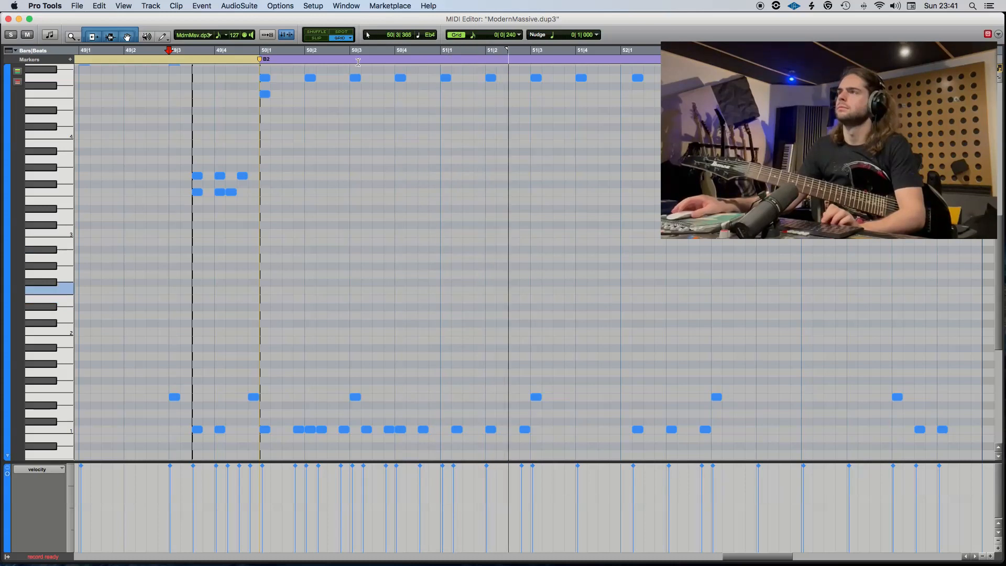
{"action": "left_click", "coordinate": [310, 77]}
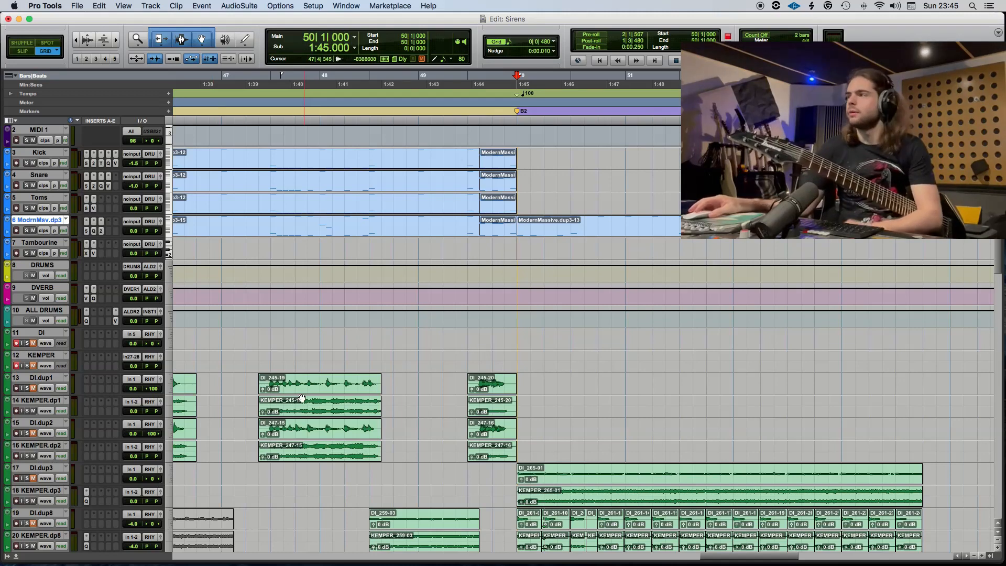
{"action": "key", "text": "space"}
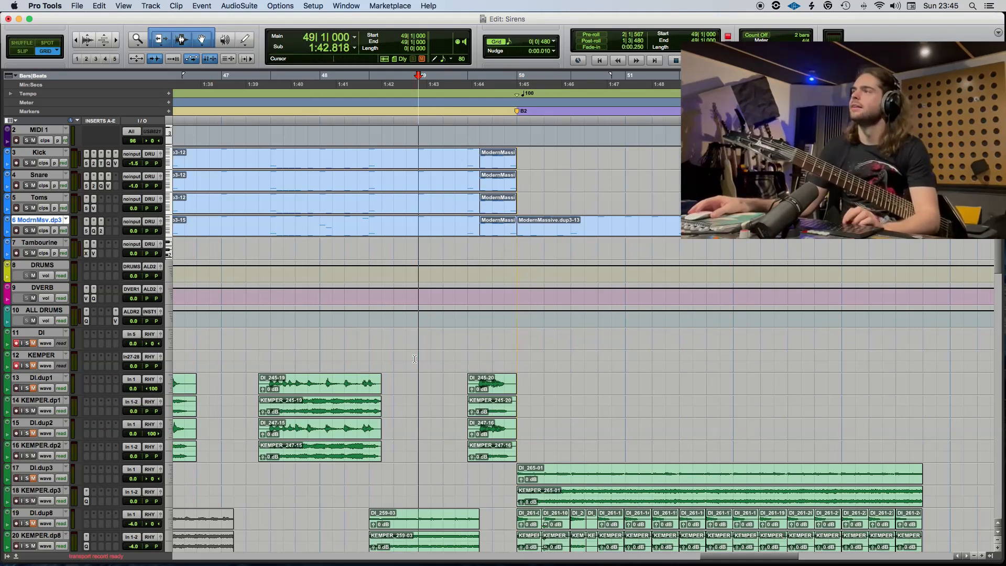
{"action": "key", "text": "space"}
Add a C1 kick at 50|2|000 in the B2 clip and repeat the four-kick group at 50|3|000 and 51|1|000.
{"action": "double_click", "coordinate": [577, 235]}
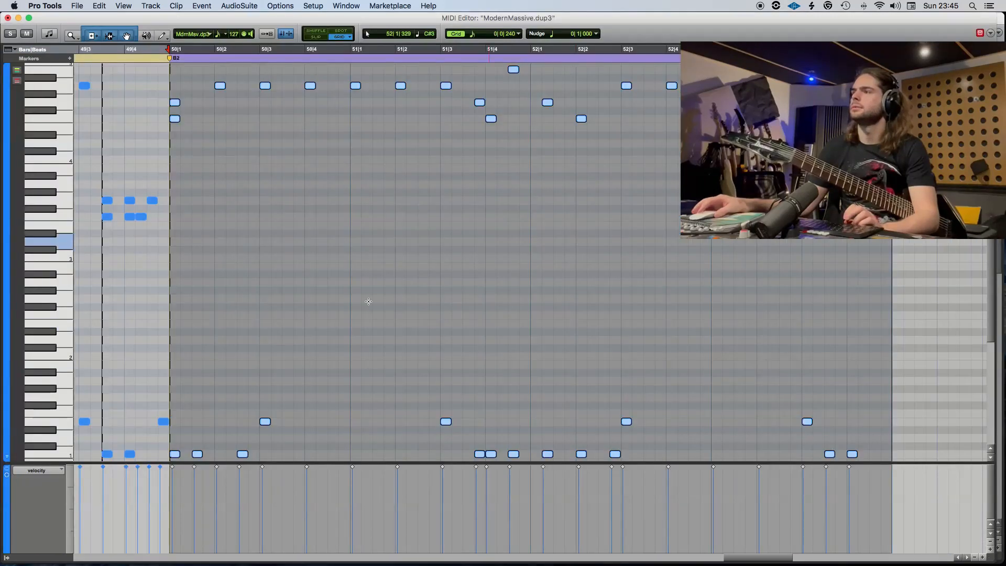
{"action": "left_click", "coordinate": [217, 454]}
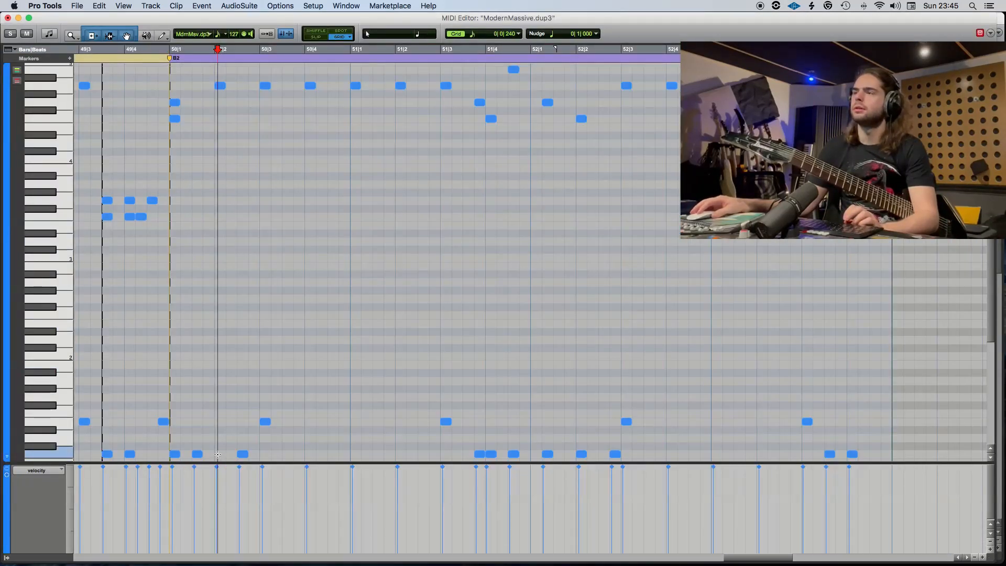
{"action": "left_click", "coordinate": [218, 454]}
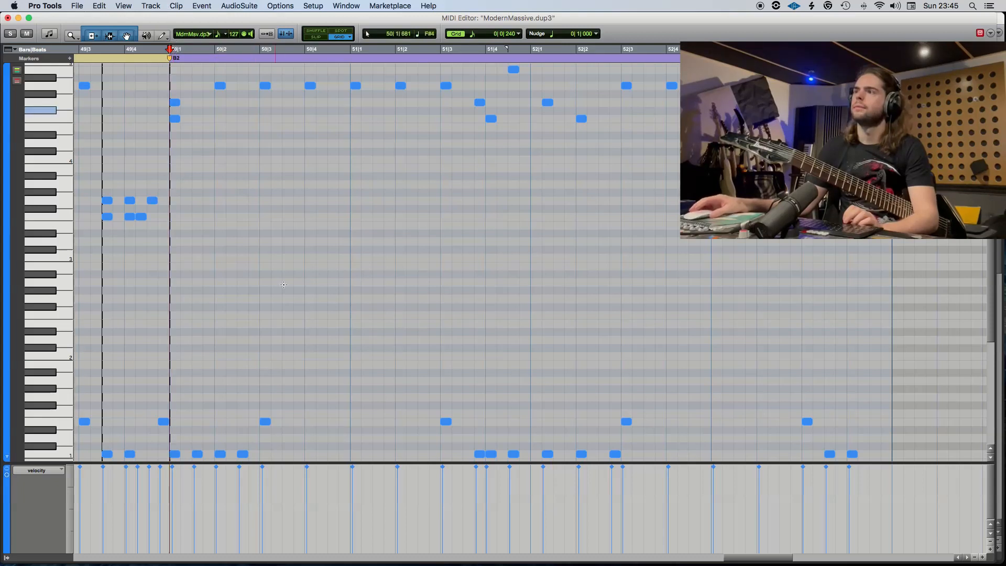
{"action": "mouse_move", "coordinate": [279, 455]}
{"action": "left_mouse_down"}
{"action": "mouse_move", "coordinate": [175, 452]}
{"action": "mouse_move", "coordinate": [267, 453]}
{"action": "left_mouse_up"}
{"action": "scroll", "coordinate": [336, 447], "scroll_direction": "down", "scroll_amount": 1}
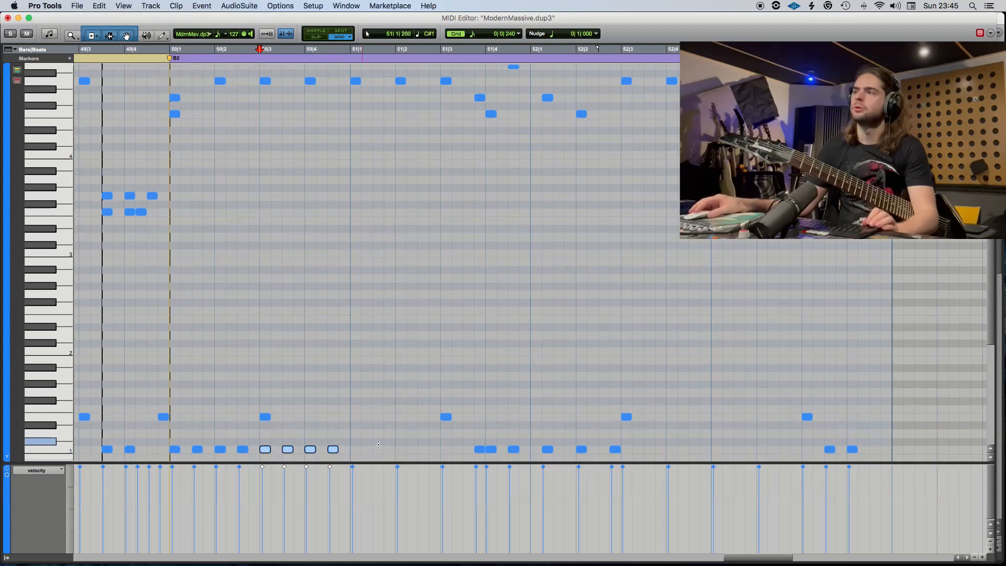
{"action": "left_click_drag", "start_coordinate": [265, 451], "coordinate": [355, 450], "text": "alt"}
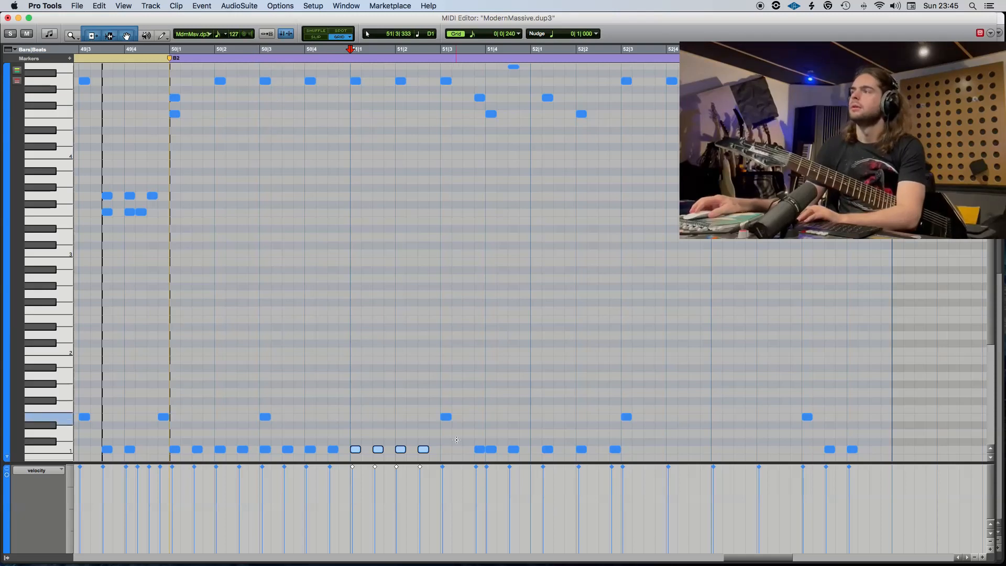
Delete the C1, G4, F4 and B4 notes between 51|3|720 and 51|4|480.
{"action": "left_click_drag", "start_coordinate": [457, 439], "coordinate": [527, 451]}
{"action": "key", "text": "Delete"}
{"action": "mouse_move", "coordinate": [506, 129]}
{"action": "left_mouse_down"}
{"action": "mouse_move", "coordinate": [467, 92]}
{"action": "mouse_move", "coordinate": [498, 79]}
{"action": "mouse_move", "coordinate": [412, 105]}
{"action": "mouse_move", "coordinate": [488, 100]}
{"action": "left_mouse_up"}
{"action": "key", "text": "Delete"}
{"action": "scroll", "coordinate": [473, 96], "scroll_direction": "up", "scroll_amount": 1}
{"action": "key", "text": "Delete"}
Move the A4 notes between 50|2|000 and 51|4|000 down to G4 and copy the four-kick C1 group to 51|3|000.
{"action": "left_click_drag", "start_coordinate": [506, 111], "coordinate": [218, 96]}
{"action": "left_click_drag", "start_coordinate": [219, 99], "coordinate": [219, 115]}
{"action": "scroll", "coordinate": [247, 147], "scroll_direction": "down", "scroll_amount": 5}
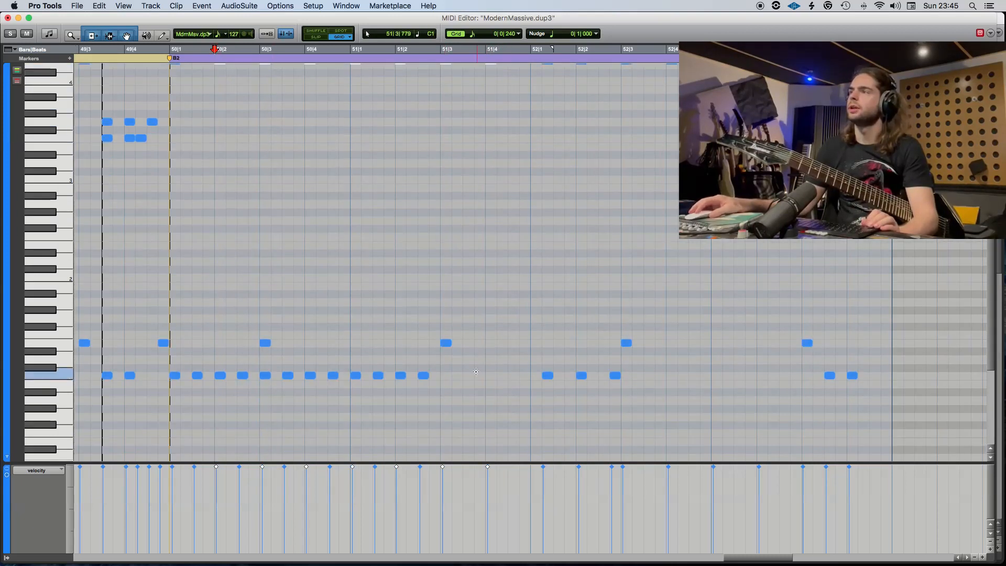
{"action": "mouse_move", "coordinate": [458, 373]}
{"action": "left_mouse_down"}
{"action": "mouse_move", "coordinate": [359, 384]}
{"action": "mouse_move", "coordinate": [449, 382]}
{"action": "left_mouse_up"}
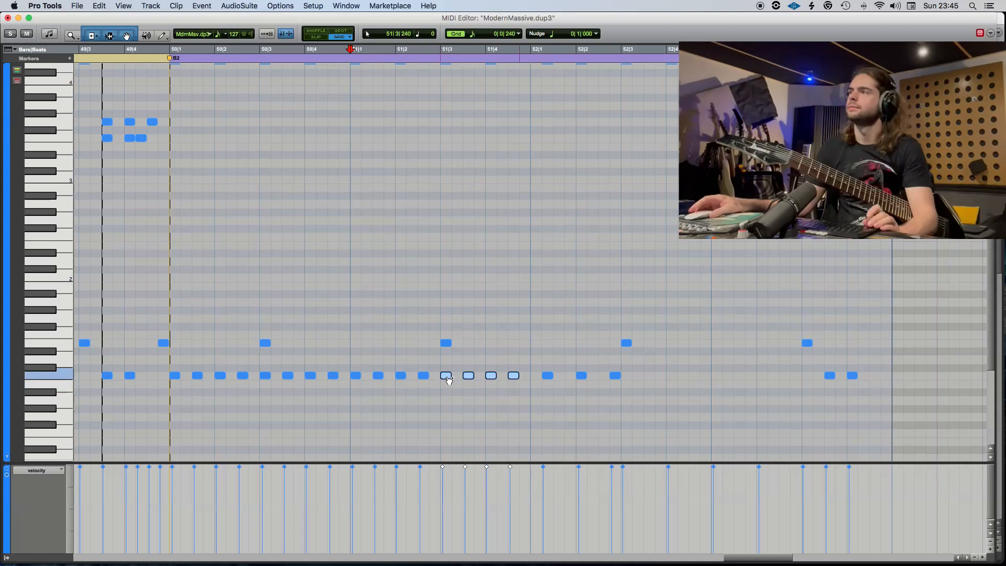
{"action": "left_click", "coordinate": [8, 18]}
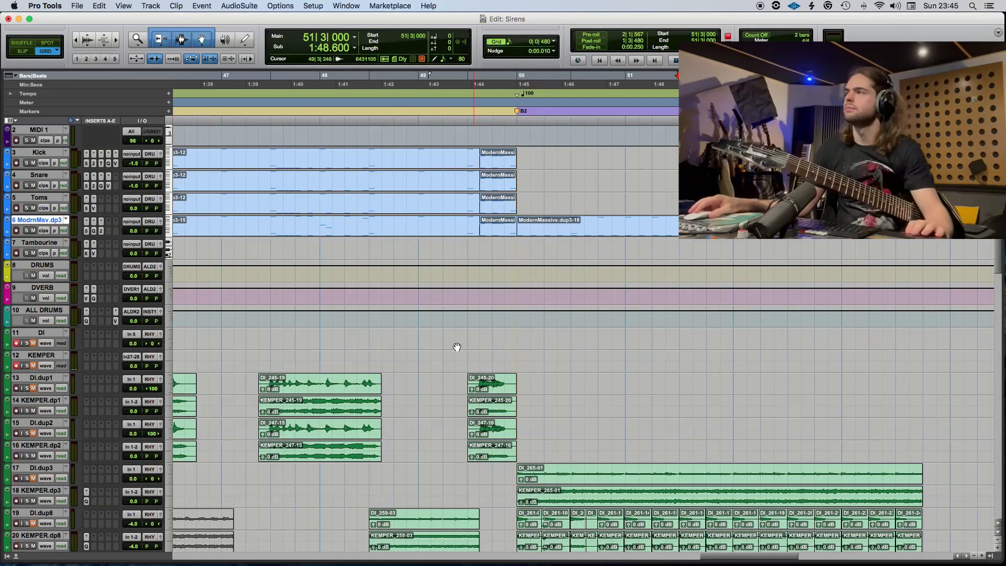
Play the revised drums from 49|1|000 into the B2 section.
{"action": "left_click", "coordinate": [418, 357]}
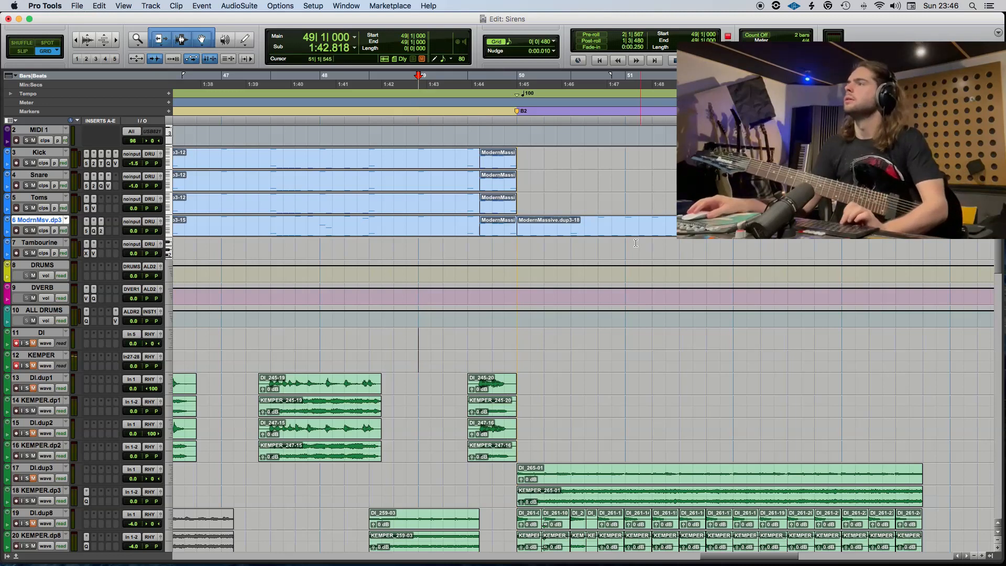
{"action": "key", "text": "space"}
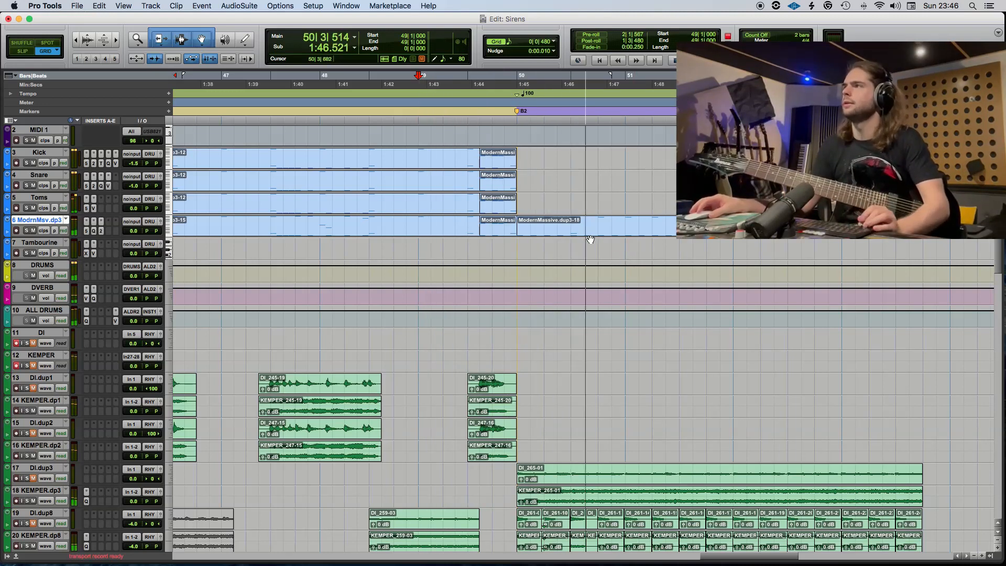
{"action": "key", "text": "space"}
Copy the edited B2 drum clip to the Kick, Snare and Toms tracks at 50|1|000.
{"action": "left_click_drag", "start_coordinate": [590, 226], "coordinate": [589, 167]}
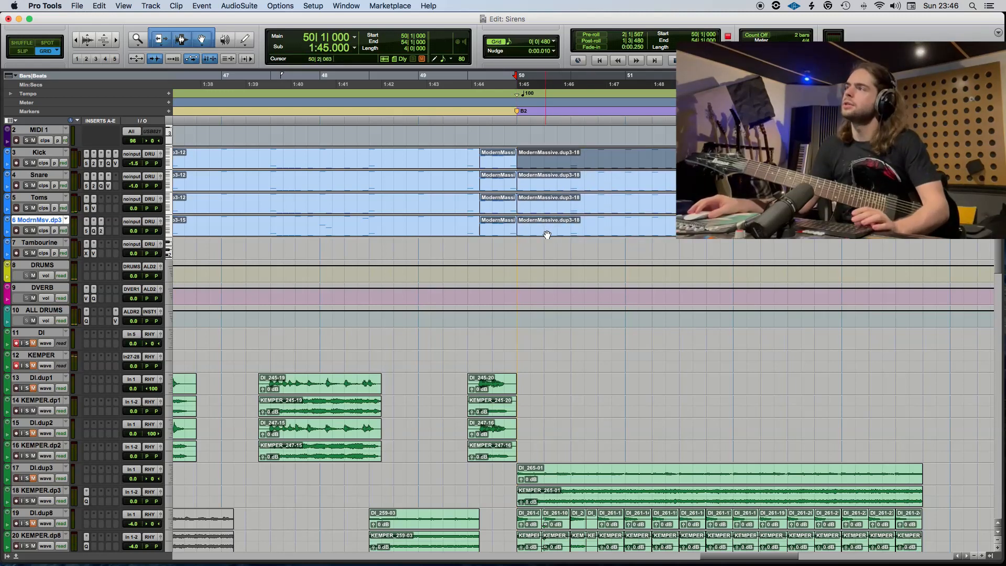
{"action": "double_click", "coordinate": [547, 234]}
{"action": "key", "text": "super+w"}
Play B2 from 50|1|000 and check the snare placement in the MIDI notes.
{"action": "key", "text": "space"}
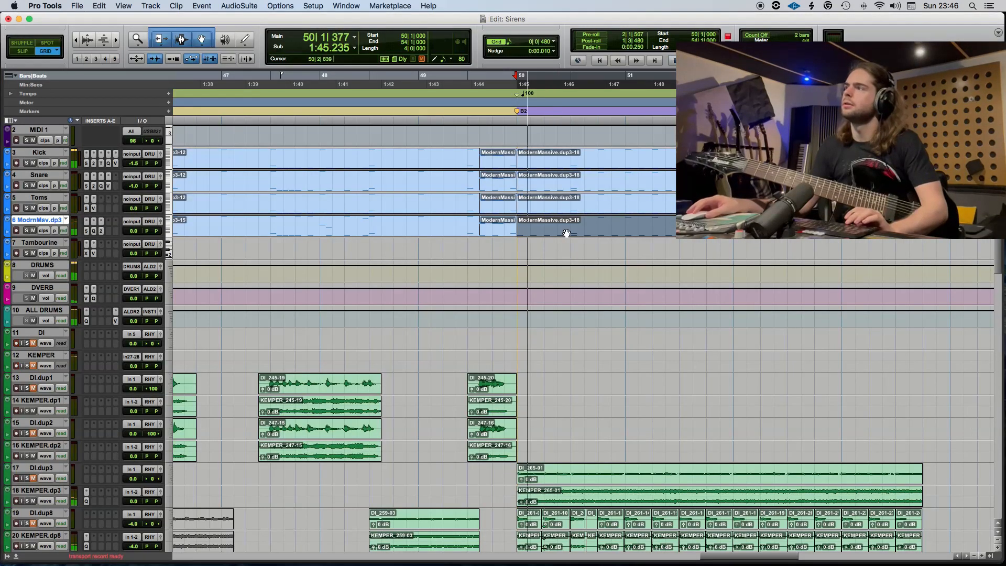
{"action": "double_click", "coordinate": [566, 233]}
{"action": "key", "text": "space"}
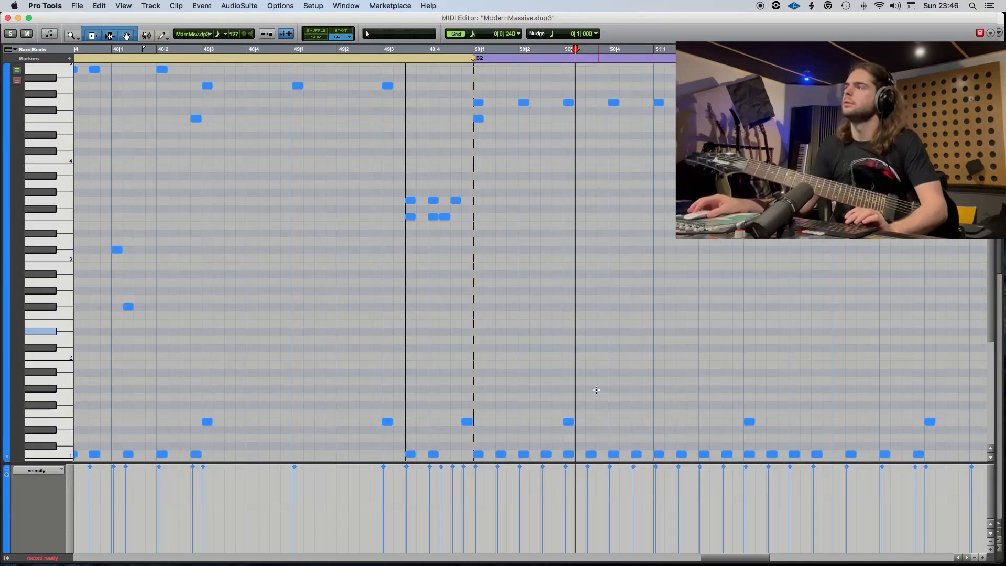
{"action": "key", "text": "space"}
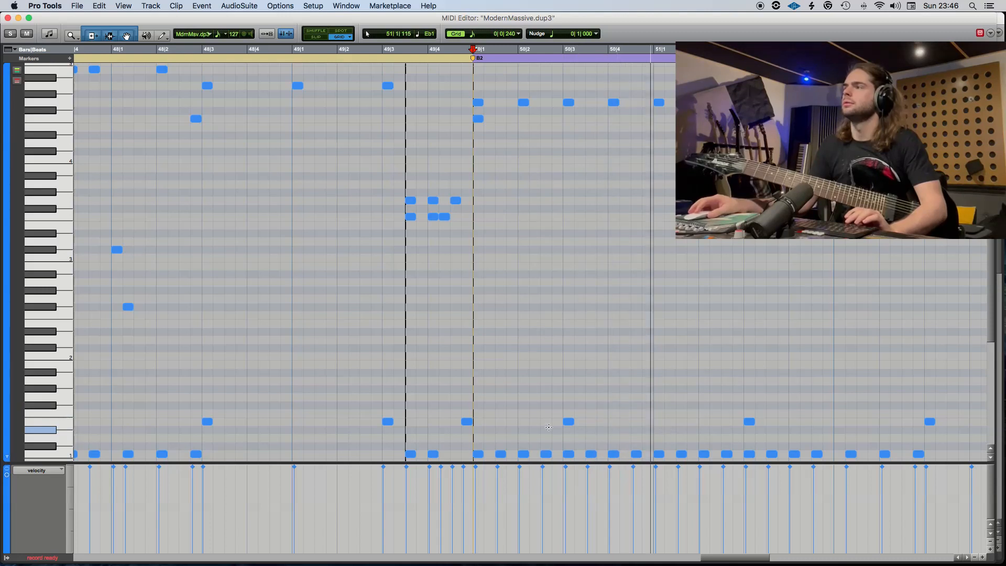
{"action": "key", "text": "space"}
Move the E1 snare notes at 50|3|000 and 51|3|000 to 50|4|000 and 51|4|000.
{"action": "left_click_drag", "start_coordinate": [568, 421], "coordinate": [614, 423]}
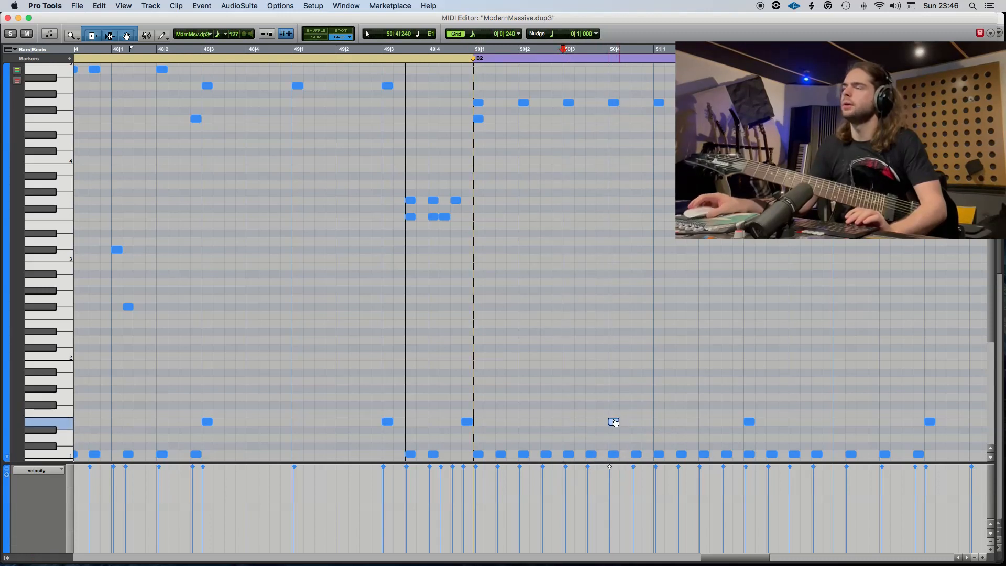
{"action": "left_click", "coordinate": [8, 18]}
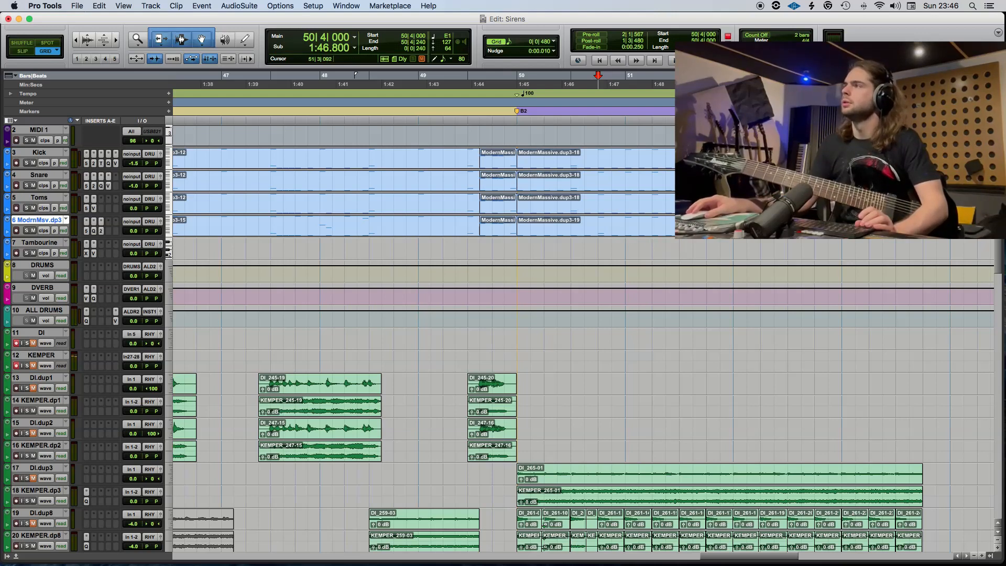
{"action": "double_click", "coordinate": [684, 235]}
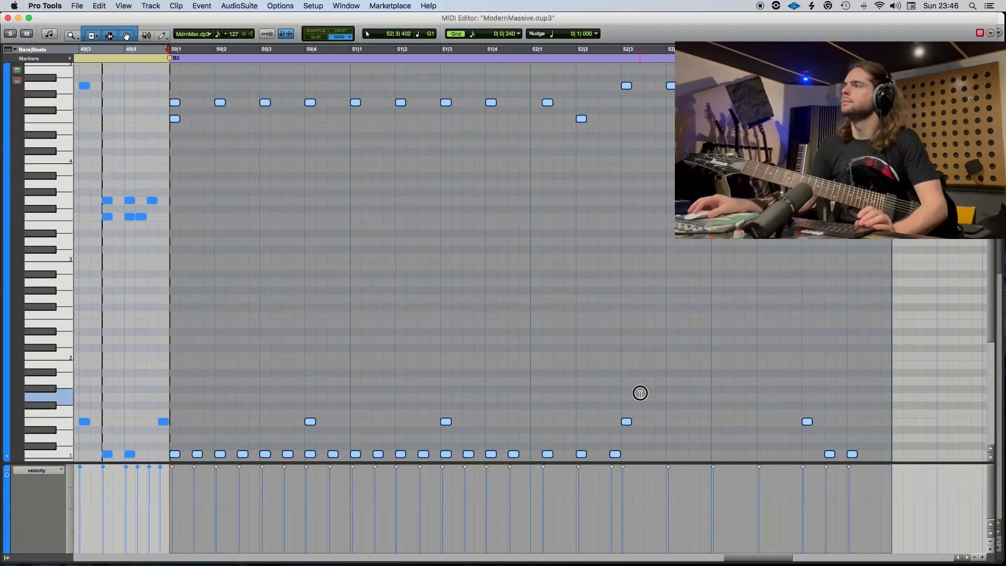
{"action": "left_click", "coordinate": [640, 393]}
{"action": "left_click_drag", "start_coordinate": [446, 422], "coordinate": [492, 422]}
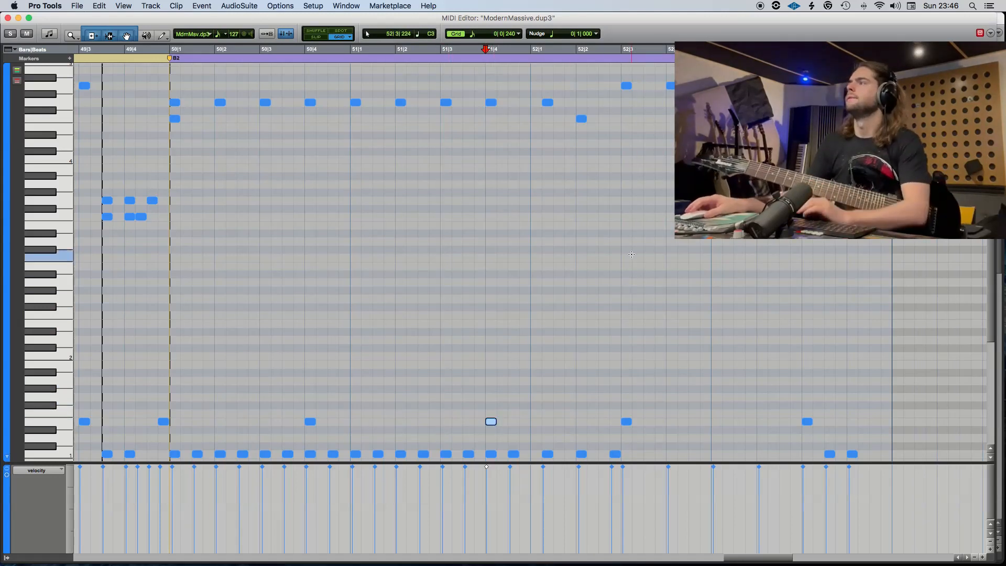
Delete all drum notes between 52|1|000 and the closing fill at 53|3|000.
{"action": "left_click_drag", "start_coordinate": [786, 78], "coordinate": [530, 68]}
{"action": "key", "text": "Delete"}
{"action": "left_click", "coordinate": [561, 428]}
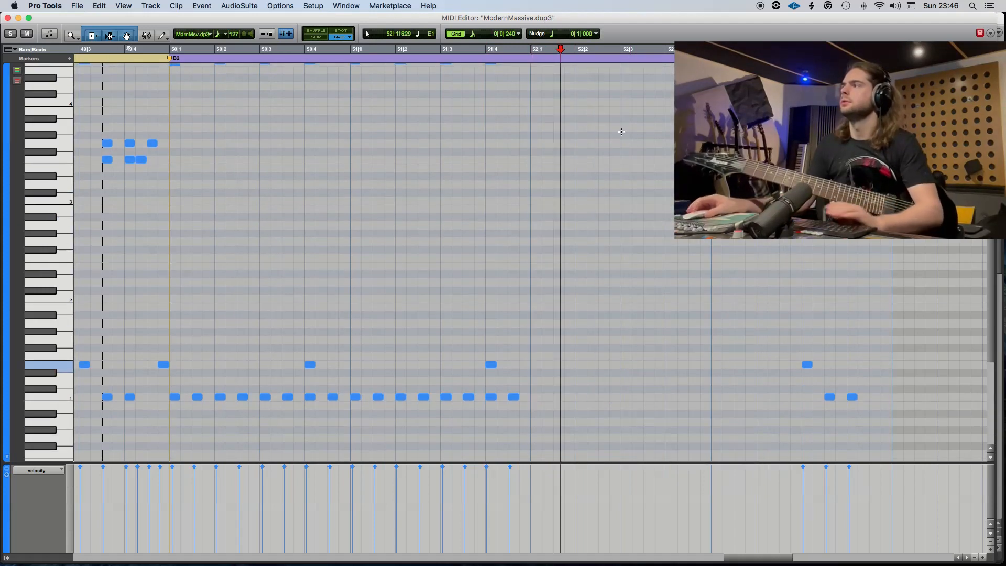
{"action": "left_click_drag", "start_coordinate": [894, 396], "coordinate": [433, 245]}
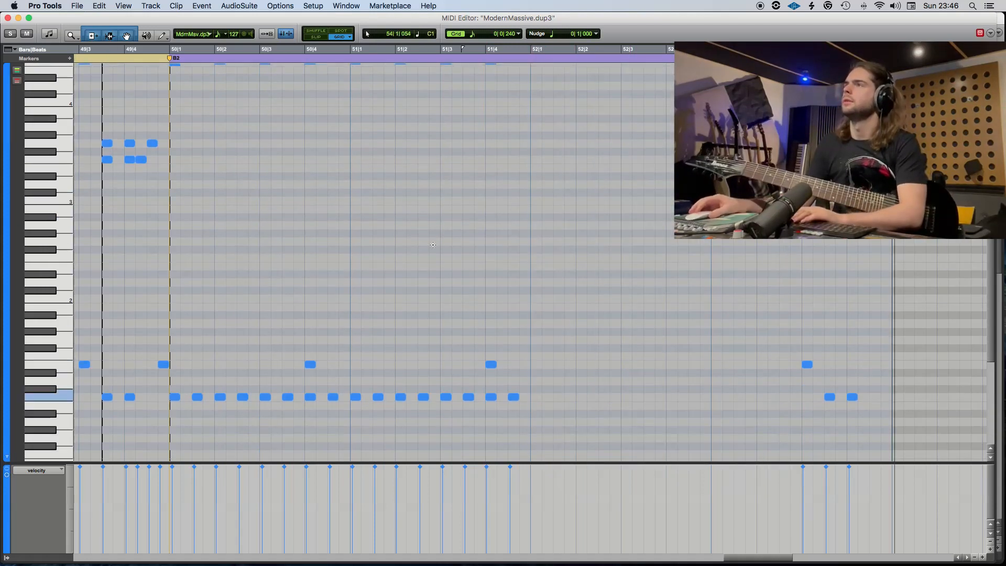
Copy the updated B2 drum clip from the ModrnMsv.dp3 track to the Toms, Snare and Kick tracks.
{"action": "left_click", "coordinate": [8, 19]}
{"action": "left_click", "coordinate": [666, 233]}
{"action": "left_click_drag", "start_coordinate": [666, 234], "coordinate": [667, 207]}
{"action": "left_click_drag", "start_coordinate": [667, 207], "coordinate": [669, 164]}
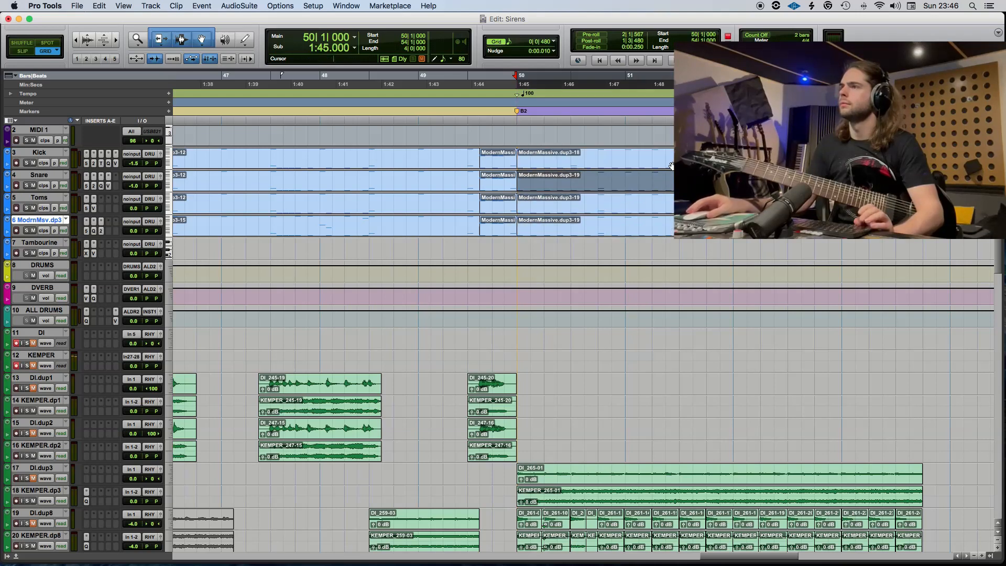
Record a guitar take on the DI and KEMPER tracks from 49|3|000 past bar 52.
{"action": "left_click", "coordinate": [469, 335]}
{"action": "scroll", "coordinate": [474, 335], "scroll_direction": "up", "scroll_amount": 1}
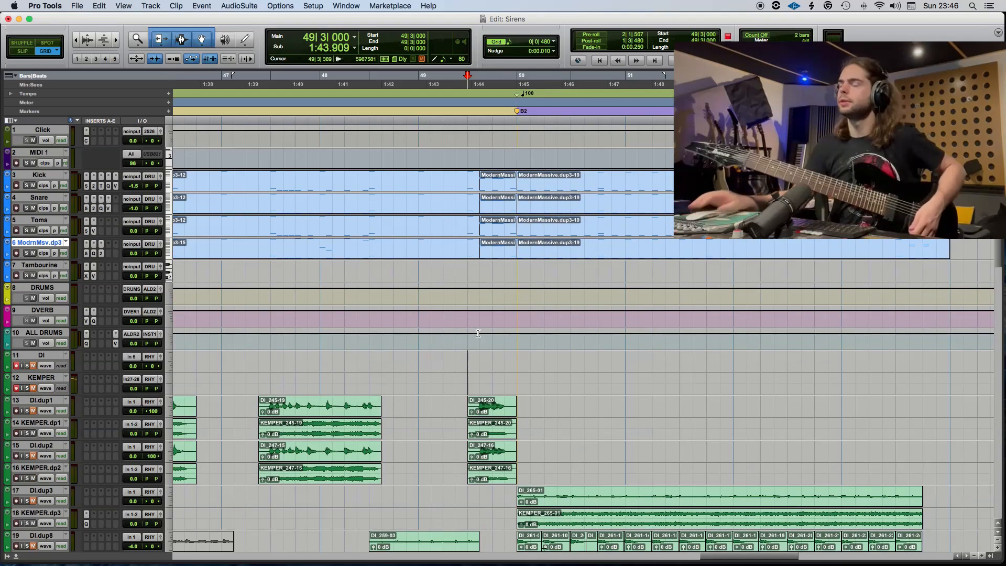
{"action": "key", "text": "super+space"}
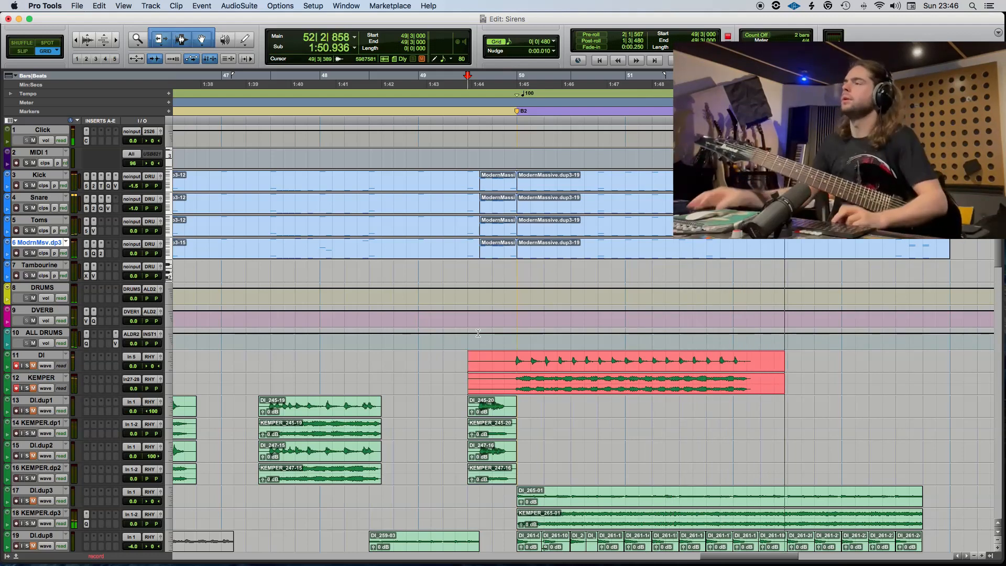
{"action": "key", "text": "space"}
Separate the guitar take at 50|1|000 and move its B2 part to DI.dup1 and KEMPER.dp1.
{"action": "left_click", "coordinate": [514, 359]}
{"action": "key", "text": "super+e"}
{"action": "left_click_drag", "start_coordinate": [550, 369], "coordinate": [548, 411]}
Record a second guitar take on the DI and KEMPER tracks from 49|3|000, replacing the leftover clips.
{"action": "left_click", "coordinate": [466, 378]}
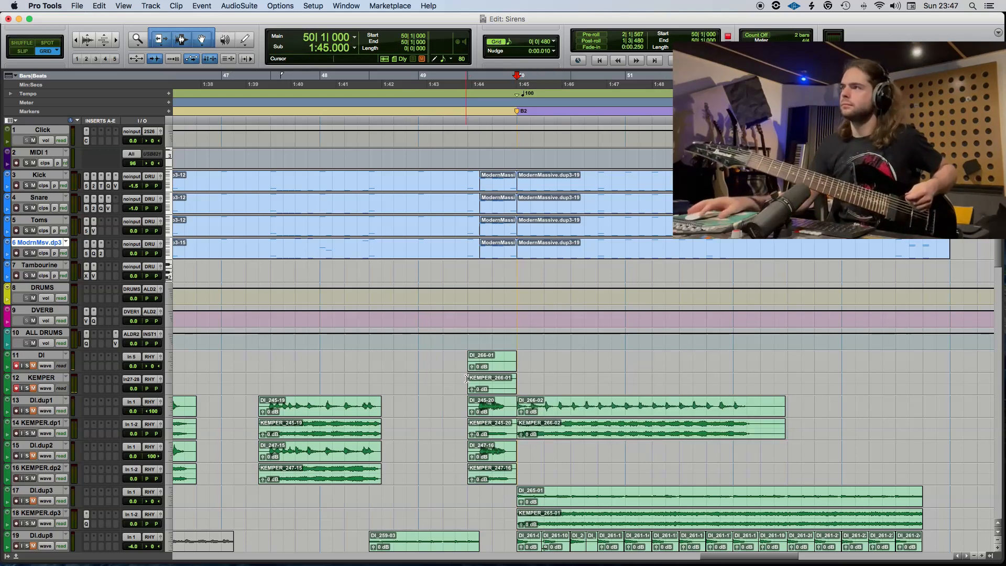
{"action": "right_click", "coordinate": [466, 379]}
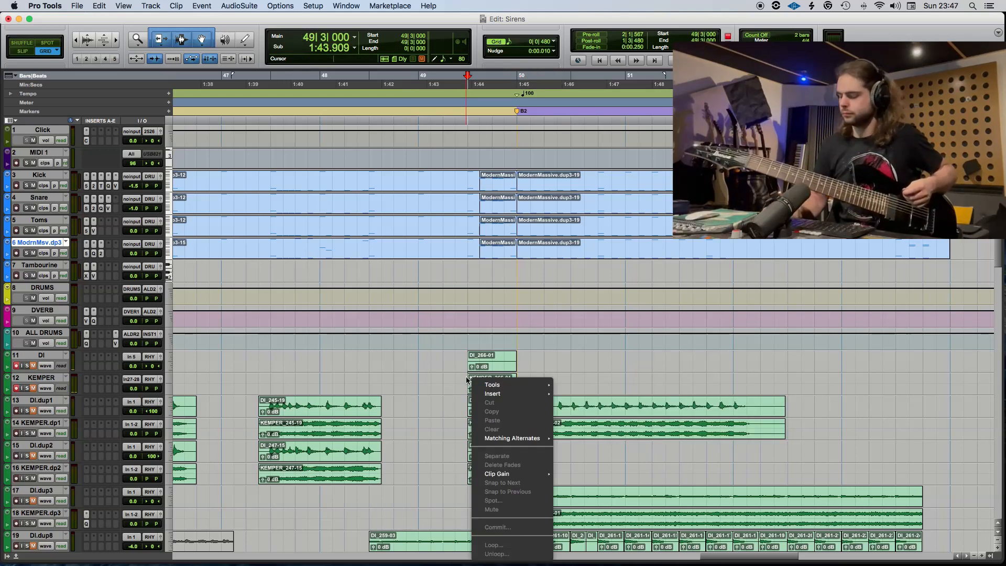
{"action": "left_click", "coordinate": [470, 341]}
{"action": "key", "text": "super+space"}
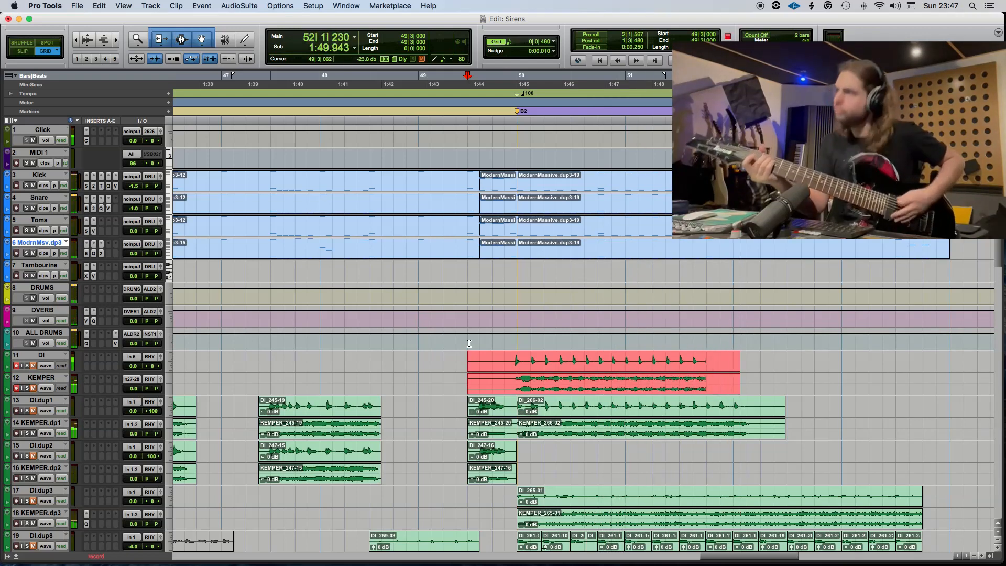
{"action": "key", "text": "space"}
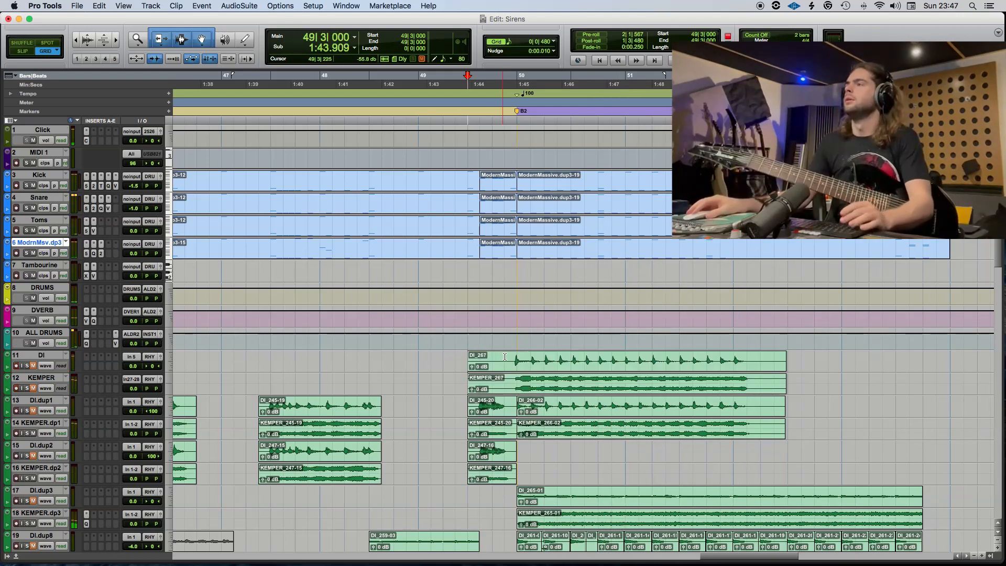
Separate the second guitar take at its second note and at the first transient, 49|4|910.
{"action": "left_click", "coordinate": [531, 357]}
{"action": "key", "text": "super+bracketright"}
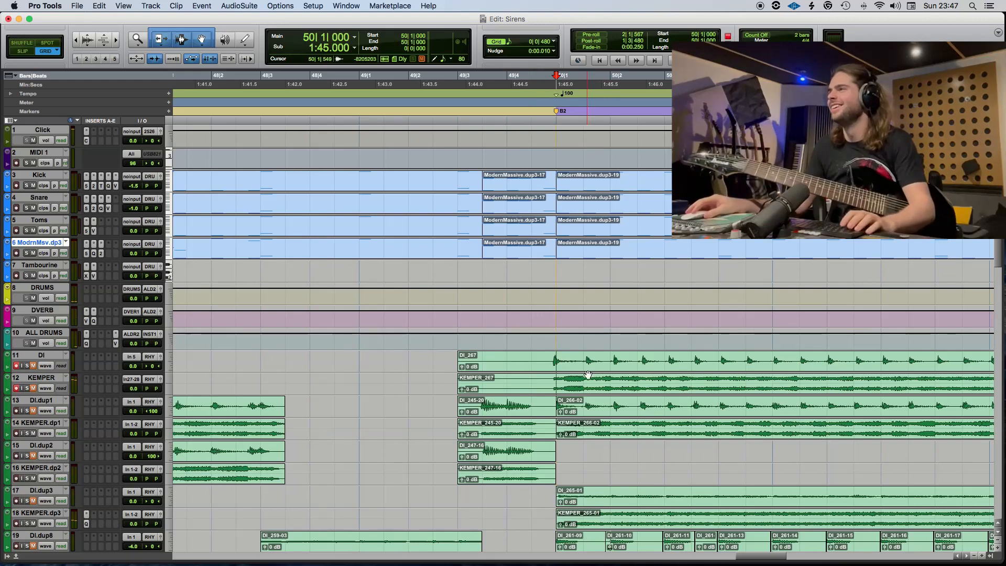
{"action": "key", "text": "super+e"}
{"action": "left_click", "coordinate": [541, 358]}
{"action": "key", "text": "Tab"}
{"action": "key", "text": "super+e"}
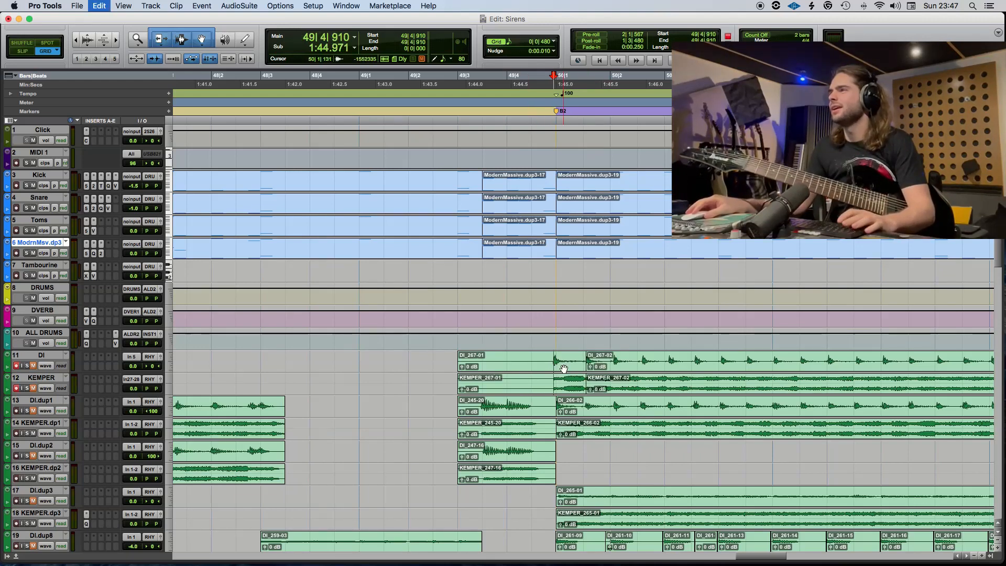
Move the separated B2 guitar clips to DI.dup2 and KEMPER.dp2, with the first clip starting at 50|1|000.
{"action": "left_click_drag", "start_coordinate": [565, 367], "coordinate": [569, 456]}
{"action": "key", "text": "F2"}
{"action": "left_click", "coordinate": [591, 361]}
{"action": "left_click", "coordinate": [571, 368], "text": "shift"}
{"action": "key", "text": "F4"}
Delete the leftover pre-B2 clips on the DI and KEMPER tracks and save the session.
{"action": "left_click", "coordinate": [537, 384]}
{"action": "key", "text": "Delete"}
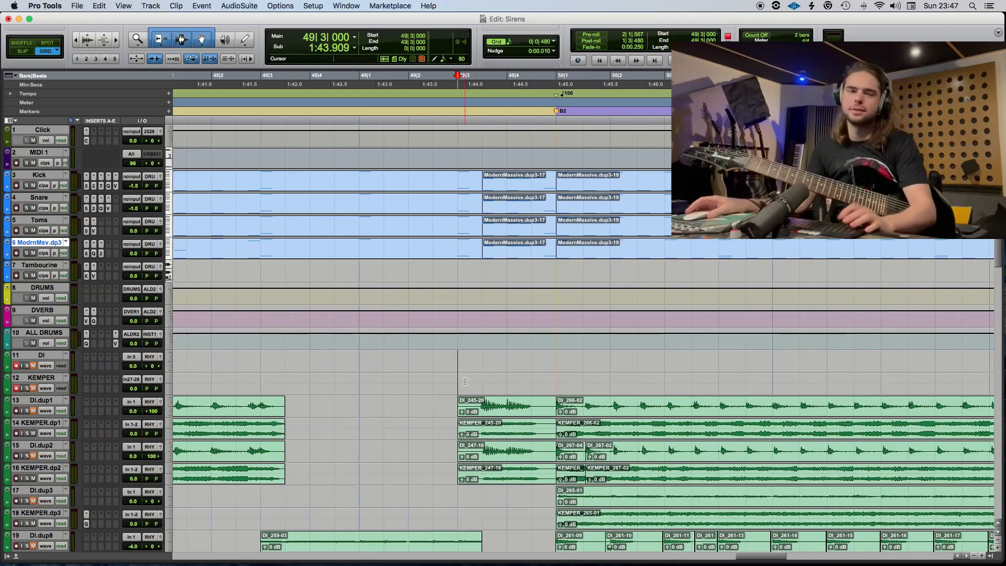
{"action": "key", "text": "super+bracketleft"}
{"action": "key", "text": "super+s"}
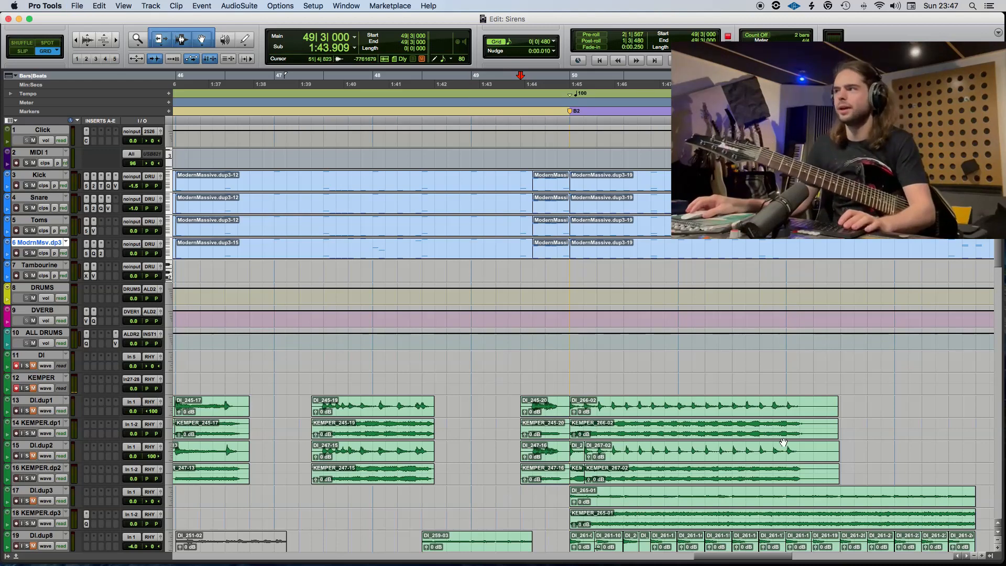
Play the double-tracked guitars with the drums from 49|3|000.
{"action": "key", "text": "space"}
{"action": "scroll", "coordinate": [784, 441], "scroll_direction": "down", "scroll_amount": 2}
{"action": "scroll", "coordinate": [783, 442], "scroll_direction": "right", "scroll_amount": 1}
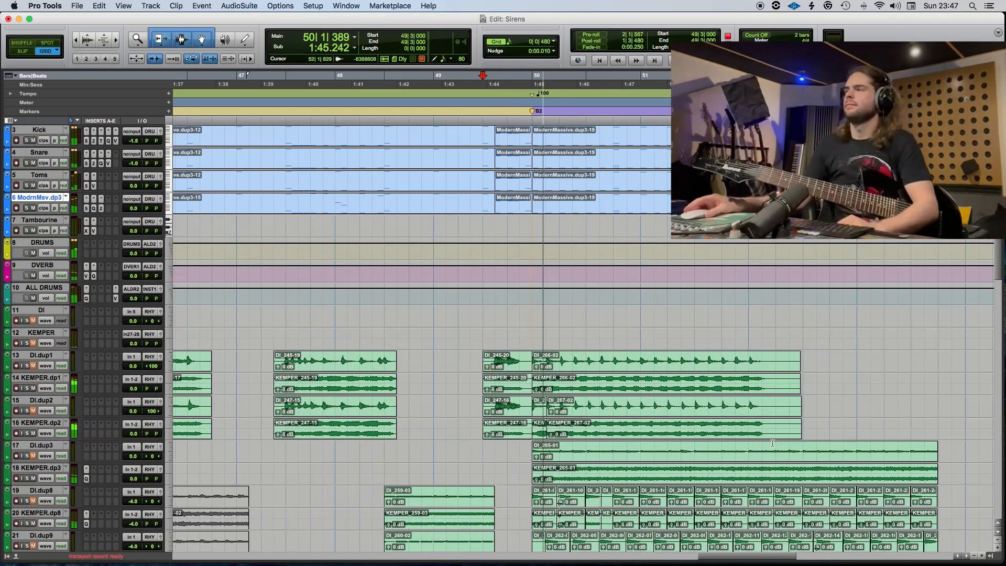
Save the session while playing the B2 guitars and drums past bar 51, and stop playback.
{"action": "scroll", "coordinate": [783, 442], "scroll_direction": "down", "scroll_amount": 3}
{"action": "scroll", "coordinate": [779, 443], "scroll_direction": "right", "scroll_amount": 2}
{"action": "key", "text": "super+s"}
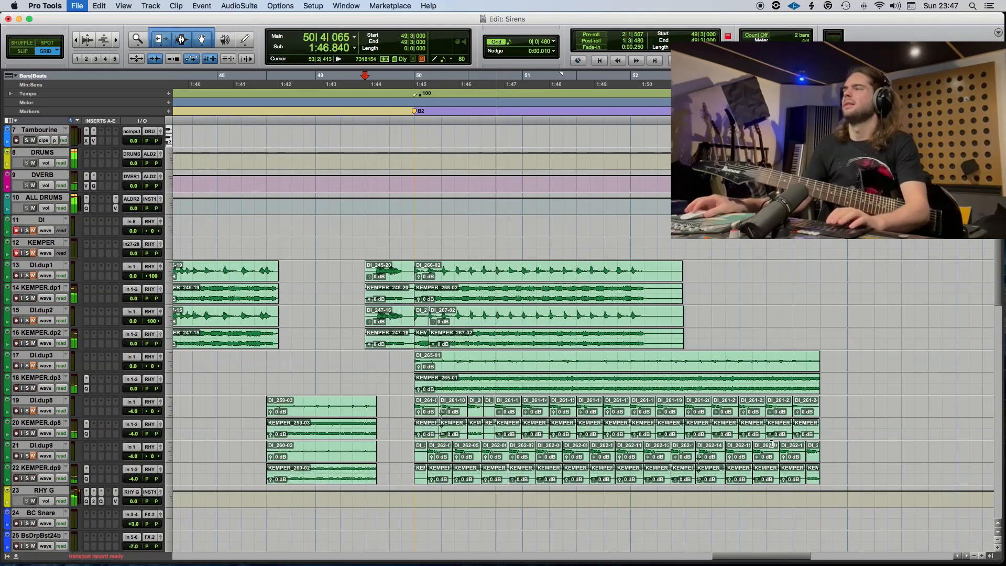
{"action": "key", "text": "super+bracketright"}
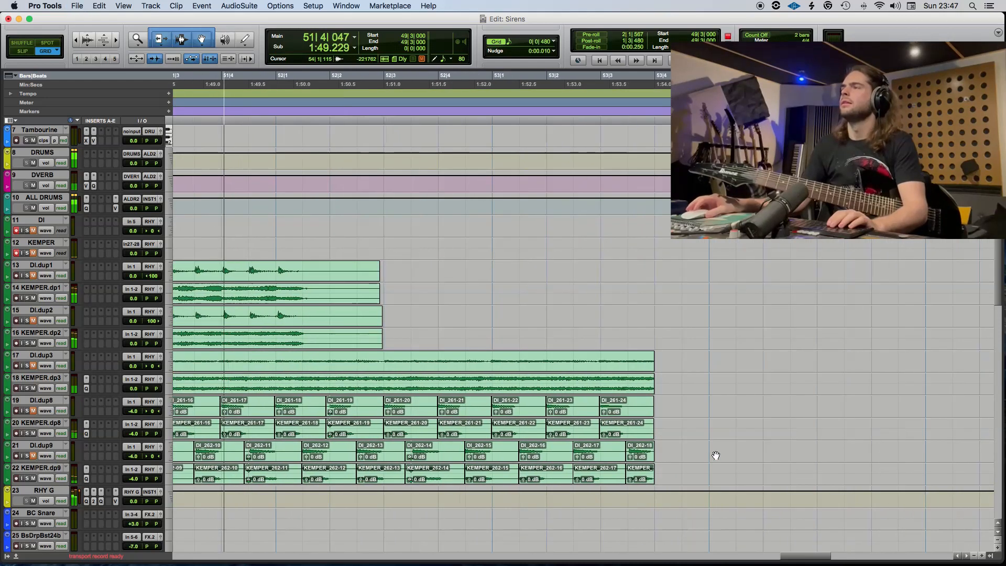
{"action": "key", "text": "space"}
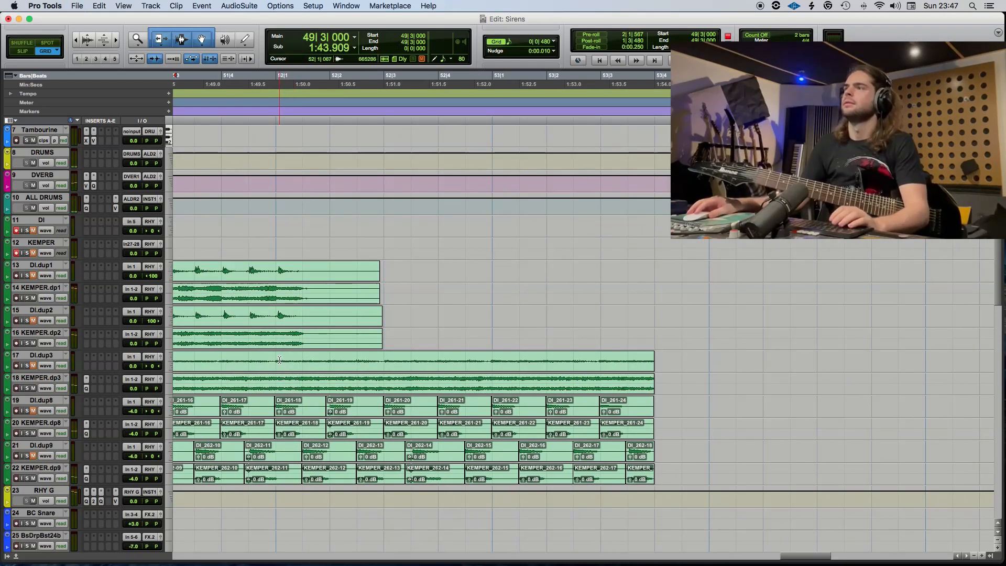
Separate the DI.dup3 and KEMPER.dp3 clips at 52|1|000 and delete the part after the cut.
{"action": "left_click", "coordinate": [278, 367]}
{"action": "key", "text": "super+e"}
{"action": "left_click", "coordinate": [297, 366]}
{"action": "key", "text": "Delete"}
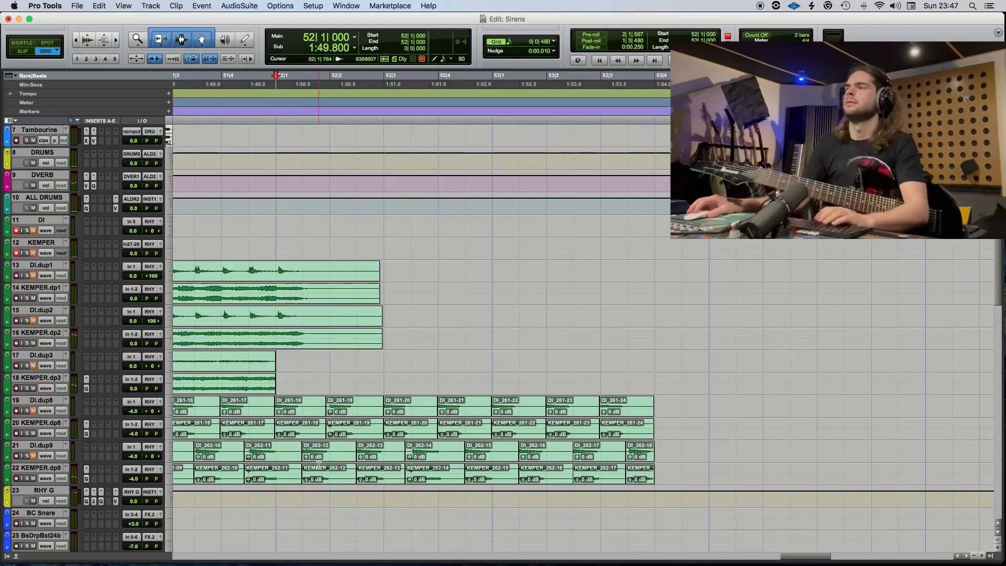
Delete the leftover DI and KEMPER clips after the first beat of bar 52 on the dup8 and dup9 guitar tracks.
{"action": "left_click", "coordinate": [330, 449]}
{"action": "key", "text": "Delete"}
{"action": "left_click", "coordinate": [346, 435]}
{"action": "key", "text": "Delete"}
{"action": "left_click_drag", "start_coordinate": [343, 452], "coordinate": [775, 411]}
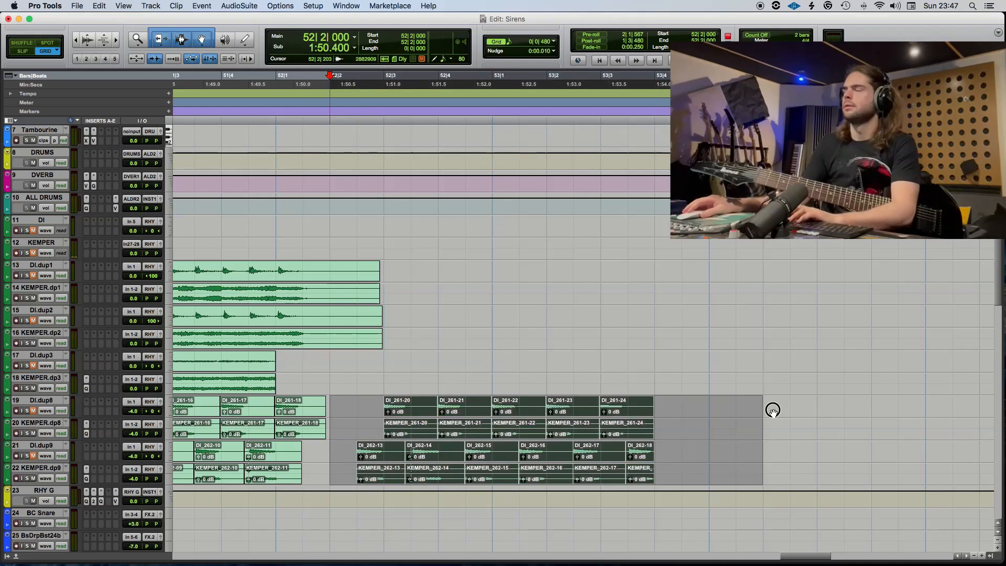
{"action": "key", "text": "Delete"}
Play the end of the B2 section with drums from 51|1|000.
{"action": "scroll", "coordinate": [514, 362], "scroll_direction": "up", "scroll_amount": 5}
{"action": "scroll", "coordinate": [245, 296], "scroll_direction": "left", "scroll_amount": 3}
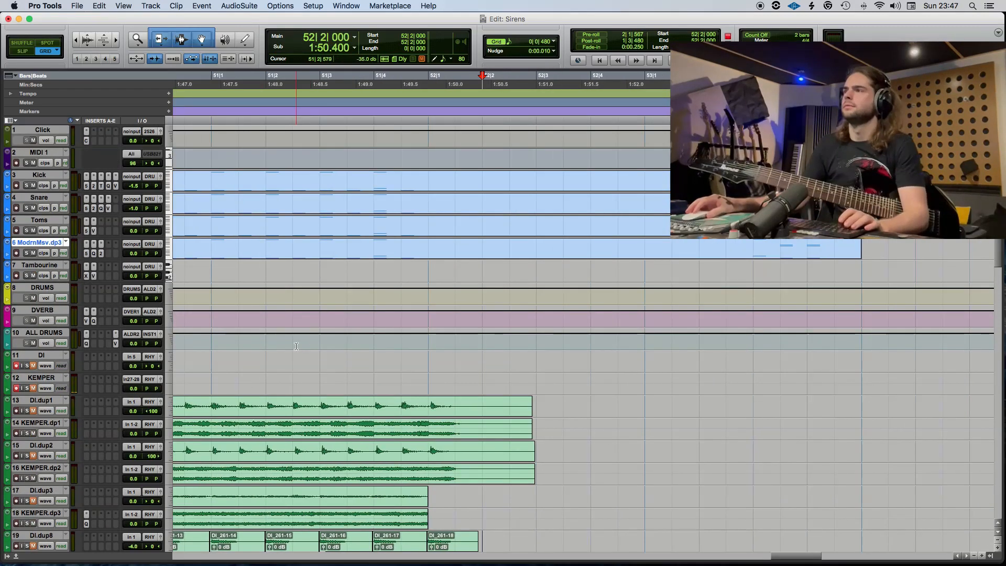
{"action": "left_click", "coordinate": [209, 354]}
{"action": "key", "text": "space"}
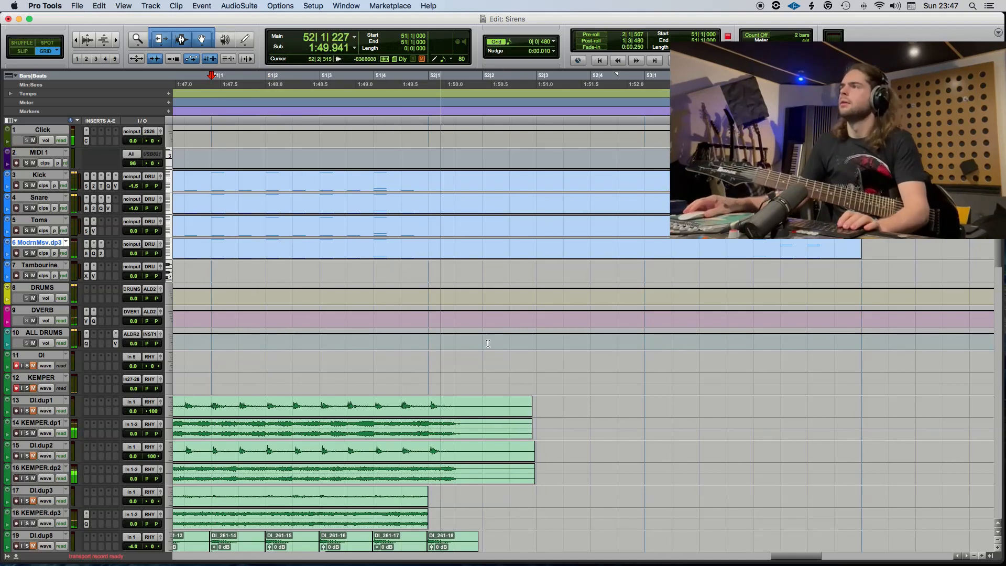
{"action": "key", "text": "space"}
Separate the ModrnMsv.dp3 drum clip at 52|1|000 and add a low kick note and a high cymbal note there.
{"action": "left_click", "coordinate": [430, 247]}
{"action": "key", "text": "b"}
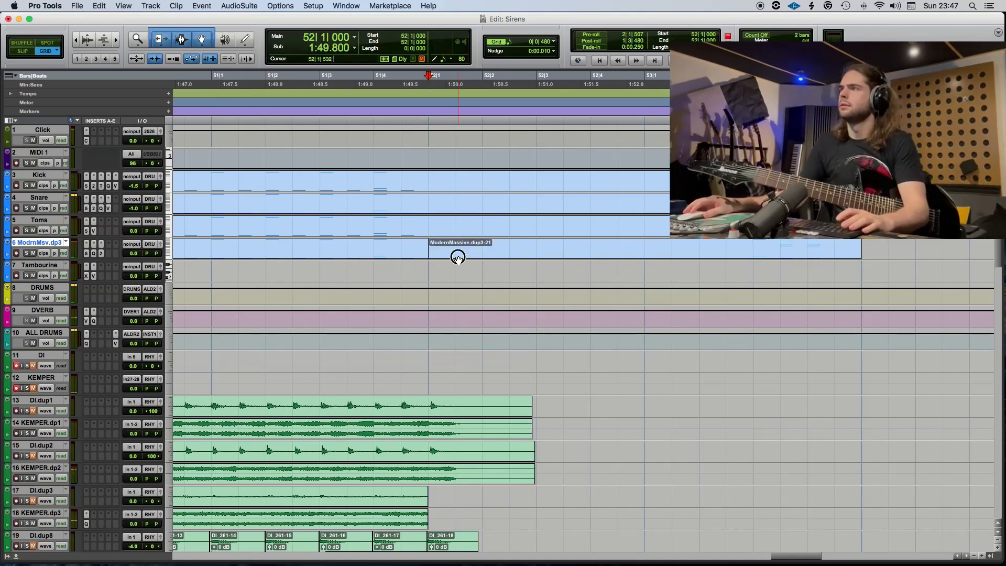
{"action": "double_click", "coordinate": [458, 255]}
{"action": "double_click", "coordinate": [358, 453]}
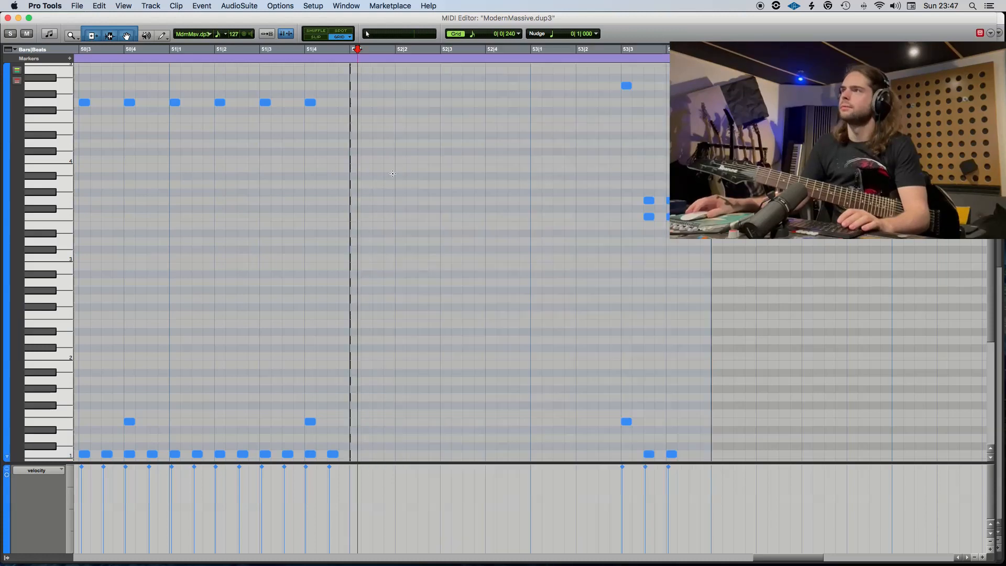
{"action": "left_click", "coordinate": [353, 110]}
{"action": "double_click", "coordinate": [353, 110]}
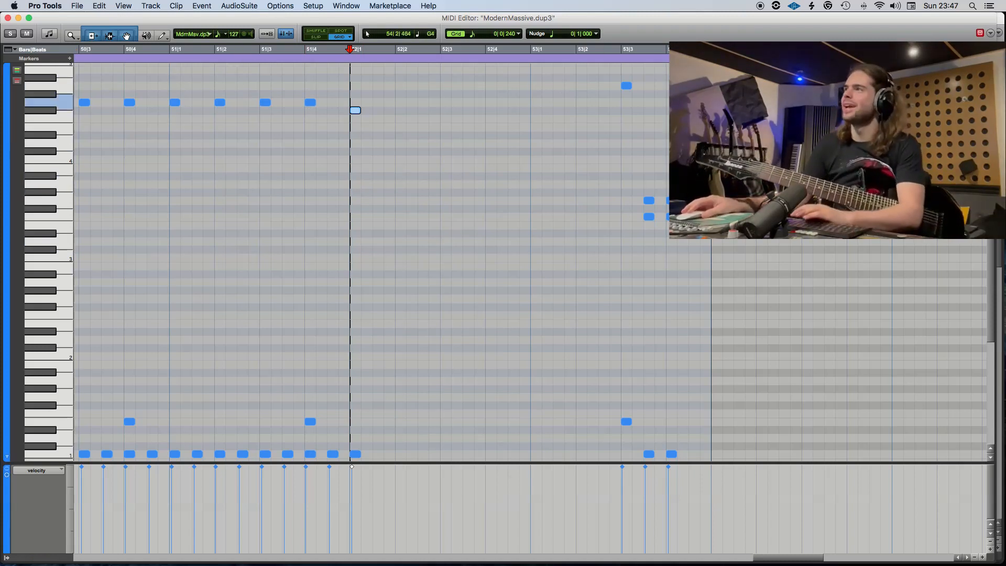
Delete the leftover drum notes from 53|3|000 onward and close the MIDI Editor.
{"action": "left_click_drag", "start_coordinate": [777, 81], "coordinate": [599, 467]}
{"action": "key", "text": "Delete"}
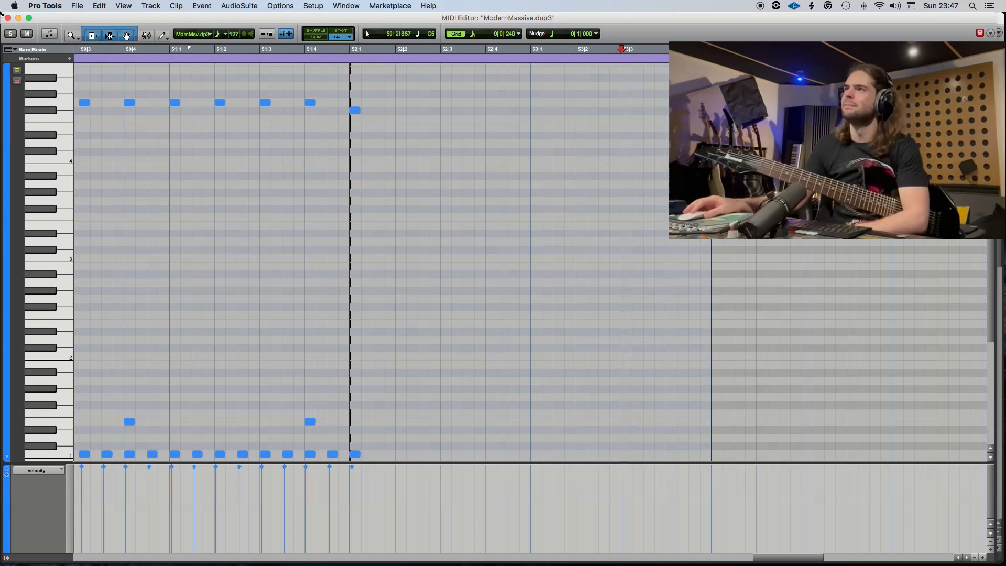
{"action": "left_click", "coordinate": [8, 18]}
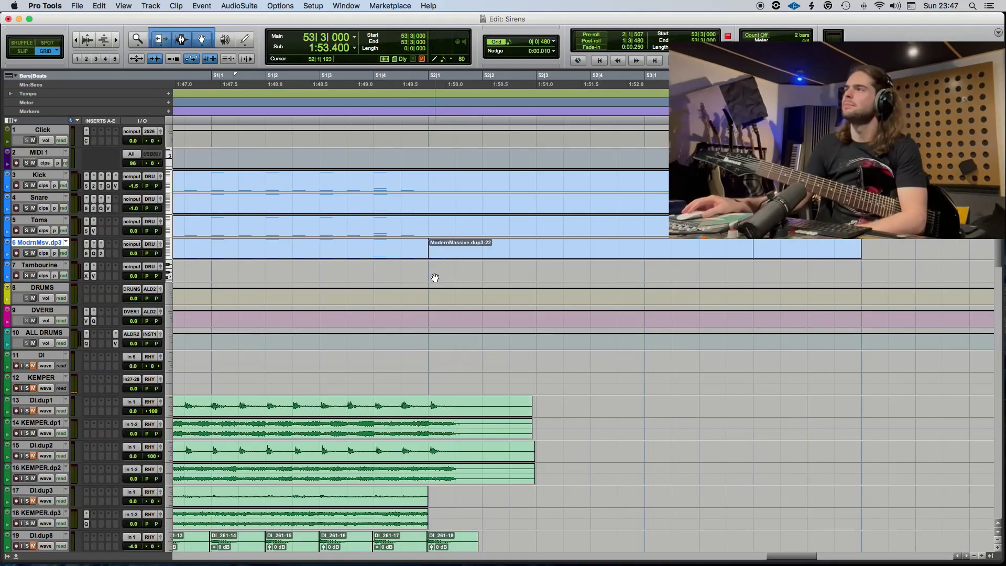
Insert a 5/4 meter change at 51|1|000 and a 4/4 meter change at 52|1|000.
{"action": "left_click", "coordinate": [168, 103]}
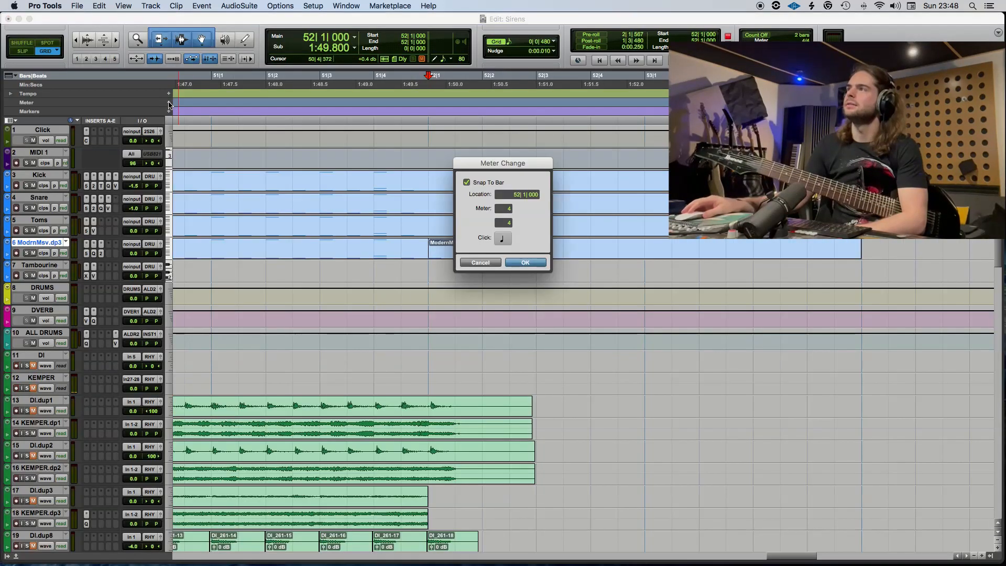
{"action": "left_click", "coordinate": [492, 264]}
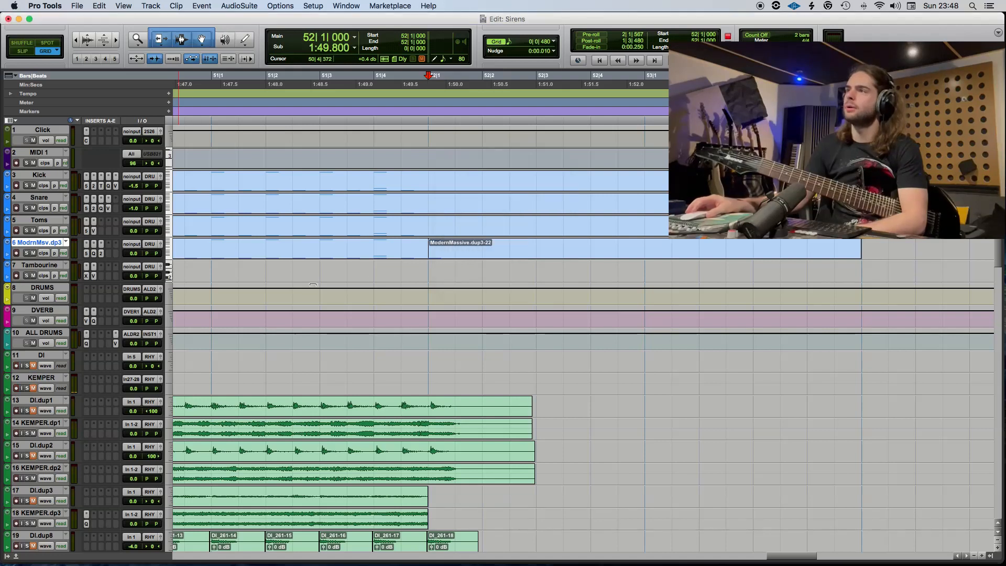
{"action": "left_click", "coordinate": [203, 271]}
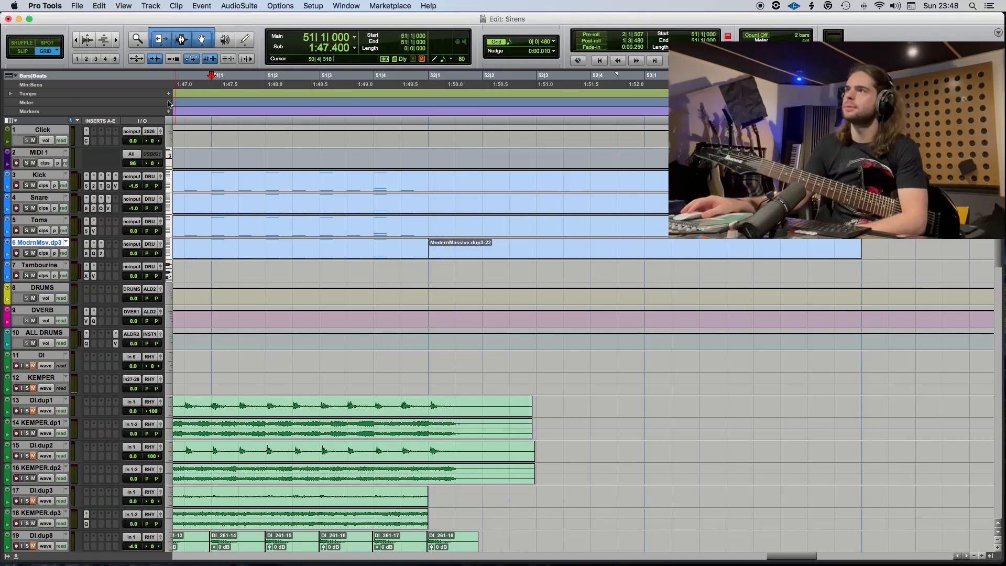
{"action": "left_click", "coordinate": [168, 102]}
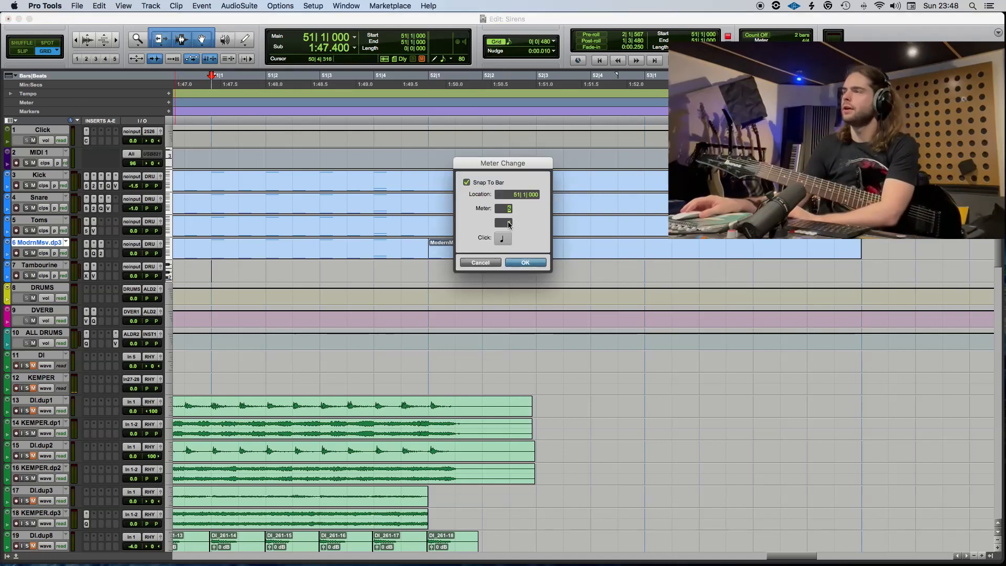
{"action": "key", "text": "Return"}
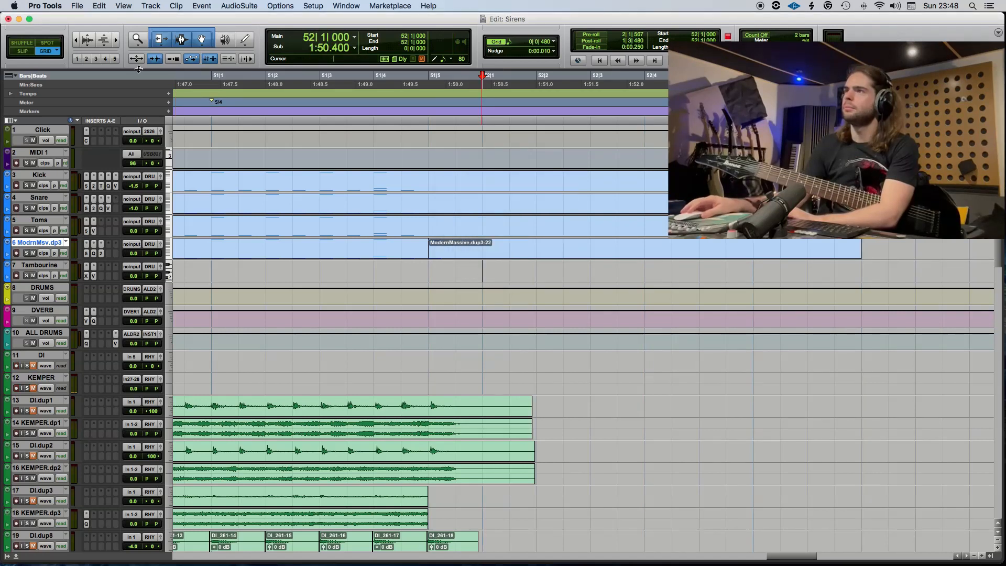
{"action": "left_click", "coordinate": [168, 103]}
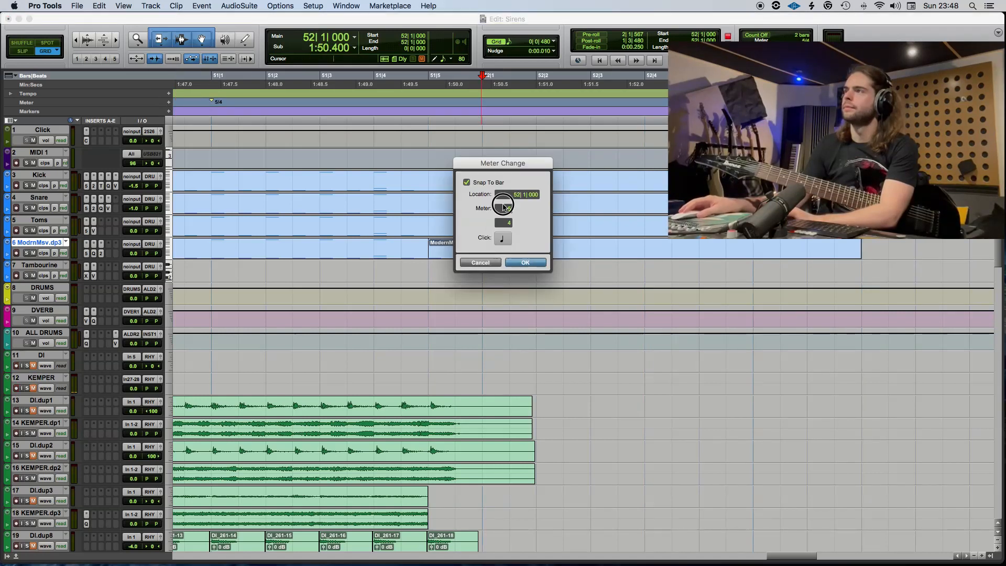
{"action": "key", "text": "Return"}
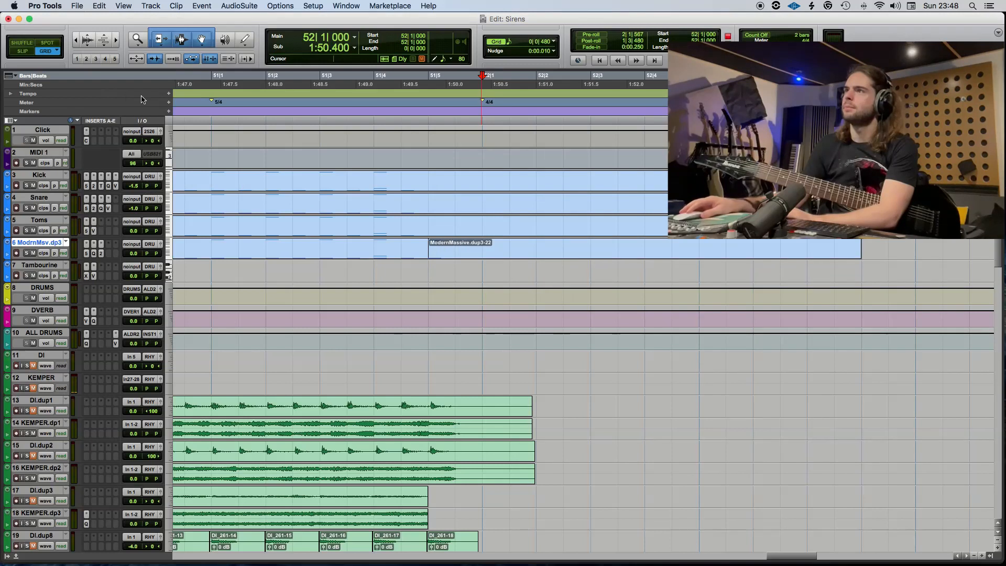
Insert a tempo change to 90 BPM at 52|1|000.
{"action": "left_click", "coordinate": [169, 94]}
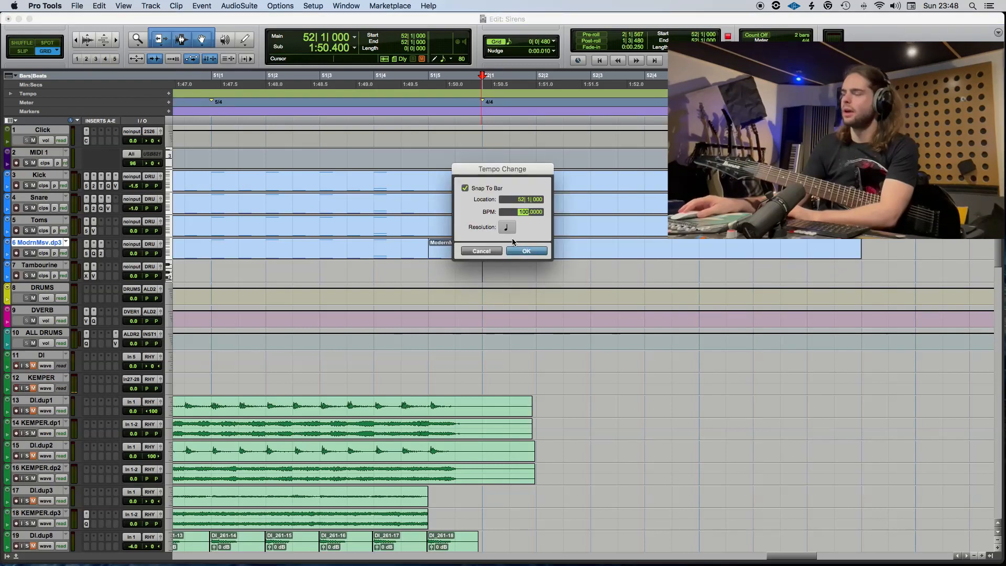
{"action": "type", "text": "90"}
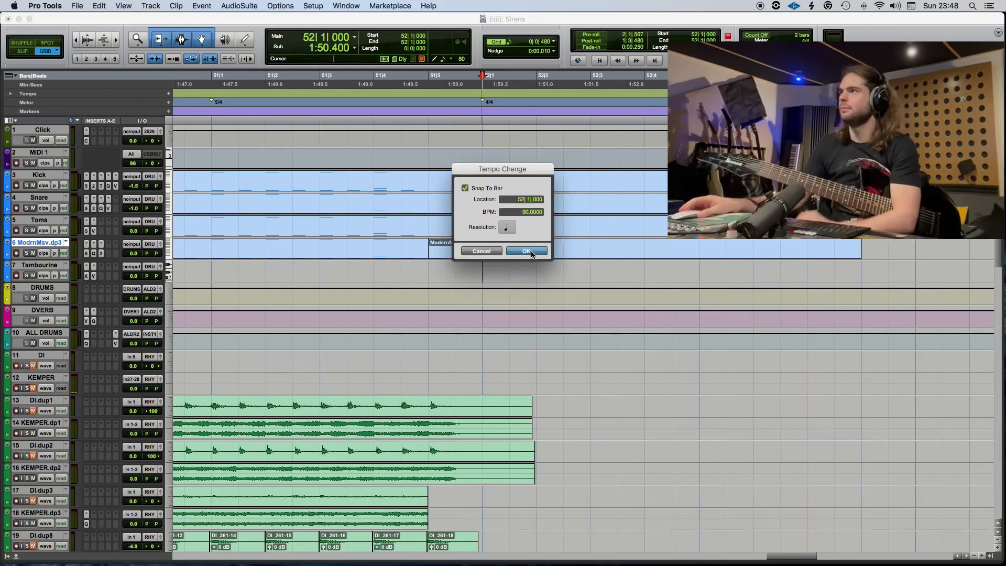
{"action": "left_click", "coordinate": [526, 252]}
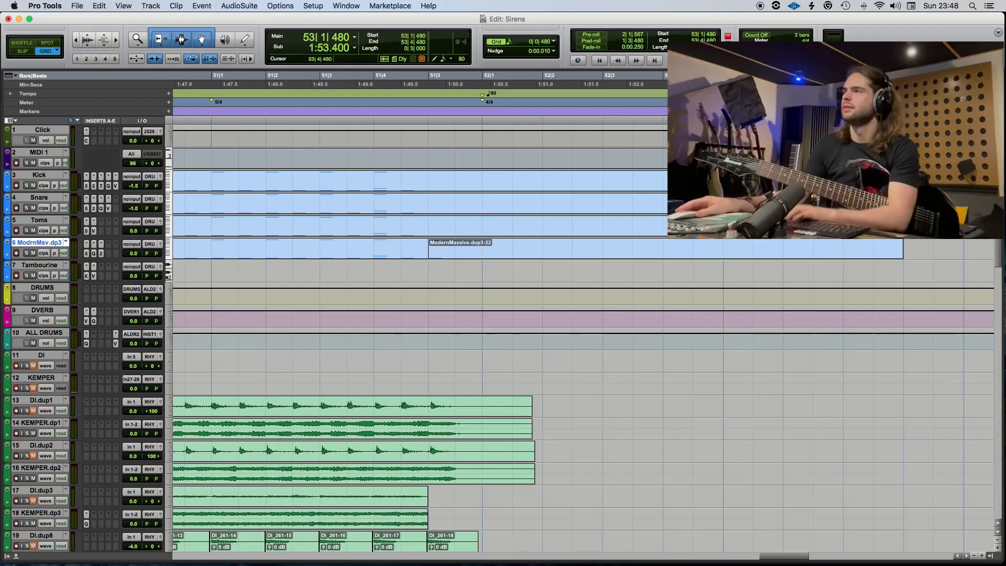
Copy the ModernMassive.dup3-22 clip to the Kick, Snare and Toms tracks and play from 51|3|480.
{"action": "left_click_drag", "start_coordinate": [454, 249], "coordinate": [468, 184]}
{"action": "left_click", "coordinate": [347, 181]}
{"action": "key", "text": "space"}
{"action": "key", "text": "r"}
{"action": "scroll", "coordinate": [411, 241], "scroll_direction": "left", "scroll_amount": 3}
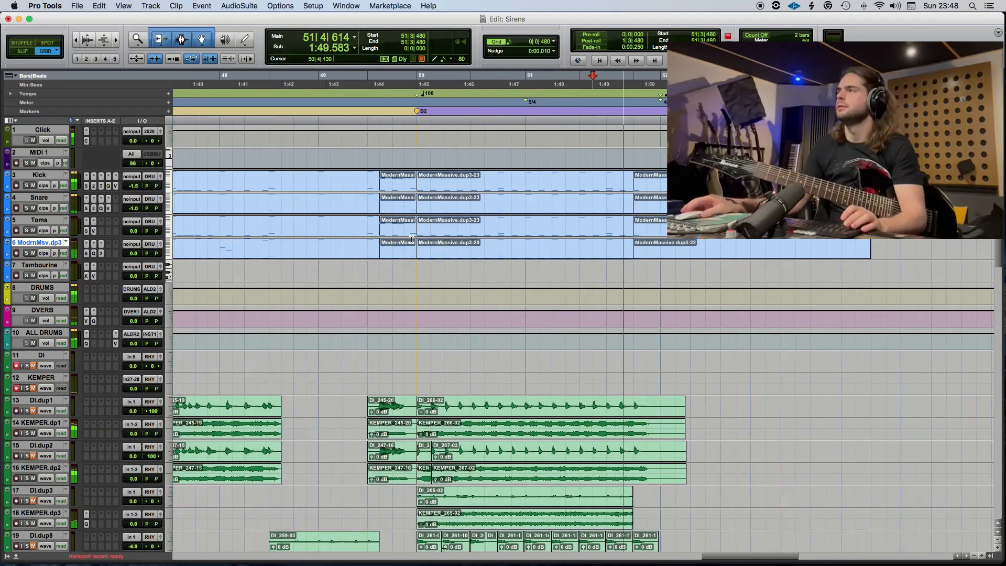
{"action": "key", "text": "space"}
{"action": "scroll", "coordinate": [461, 289], "scroll_direction": "left", "scroll_amount": 3}
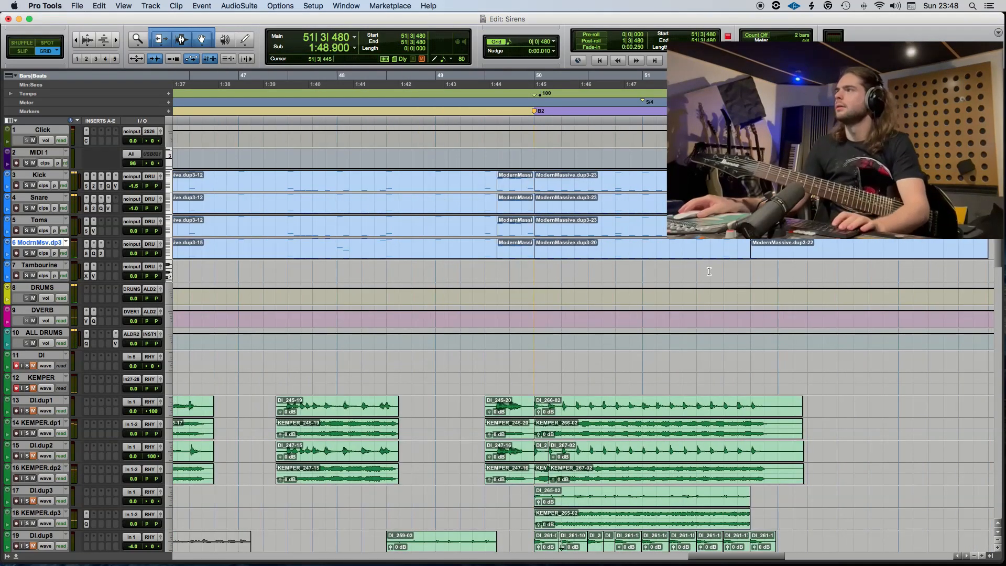
Play bar 51 through its fifth beat to check the ending against the grid.
{"action": "left_click", "coordinate": [647, 270]}
{"action": "key", "text": "space"}
{"action": "left_click", "coordinate": [773, 255]}
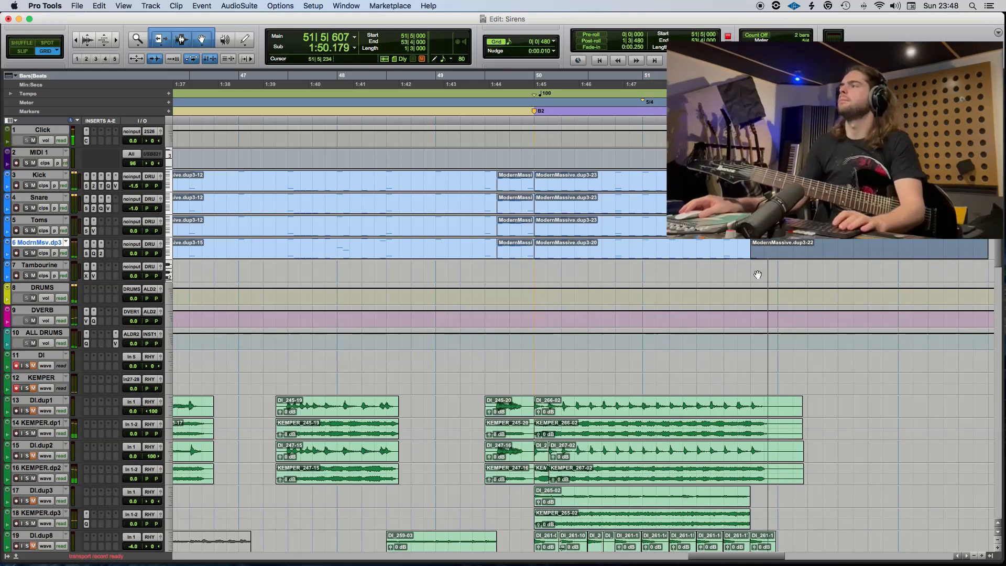
{"action": "key", "text": "space"}
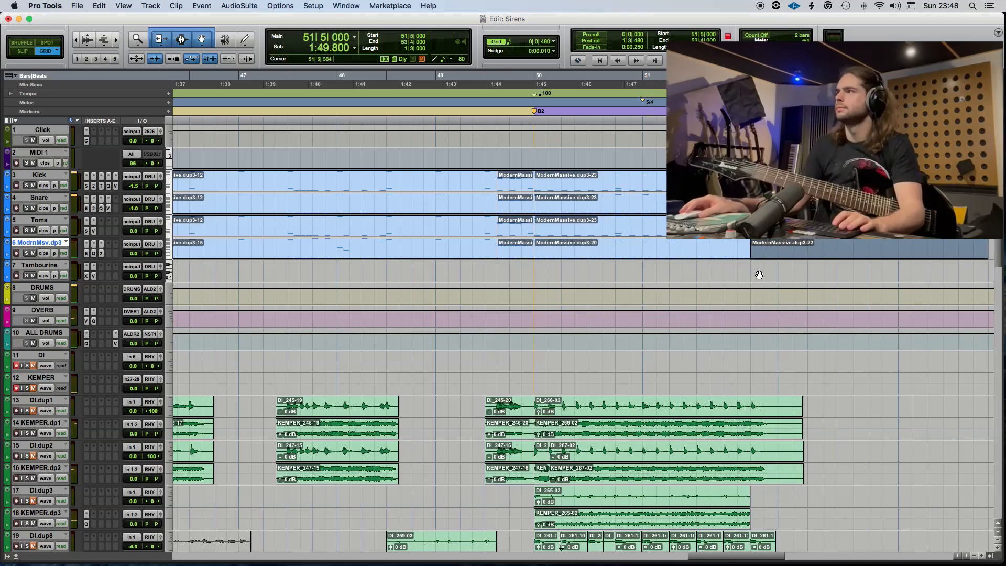
{"action": "left_click", "coordinate": [689, 269]}
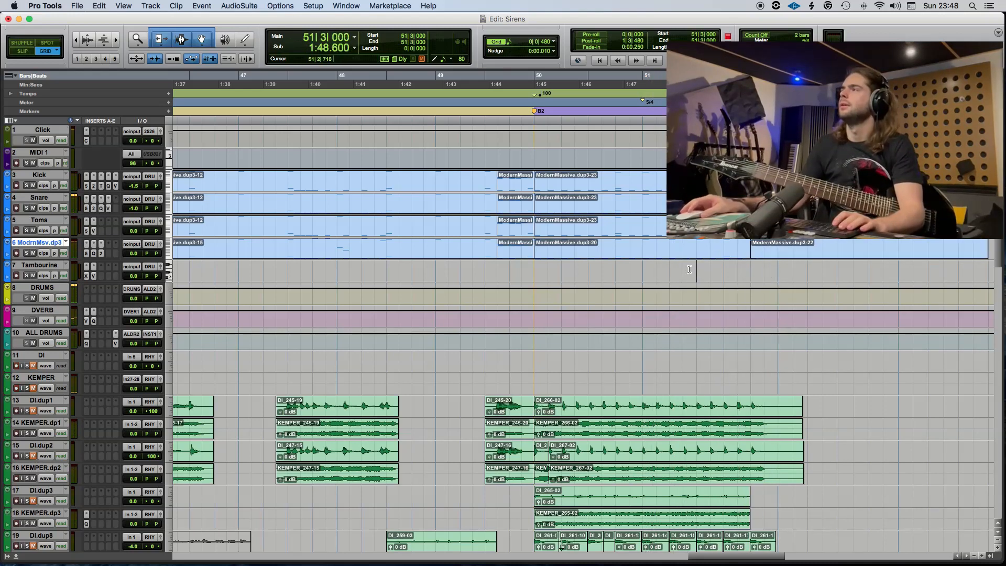
Change the meter at bar 51 to 6/4 and move the 90 BPM tempo change to 51|5|000.
{"action": "double_click", "coordinate": [647, 103]}
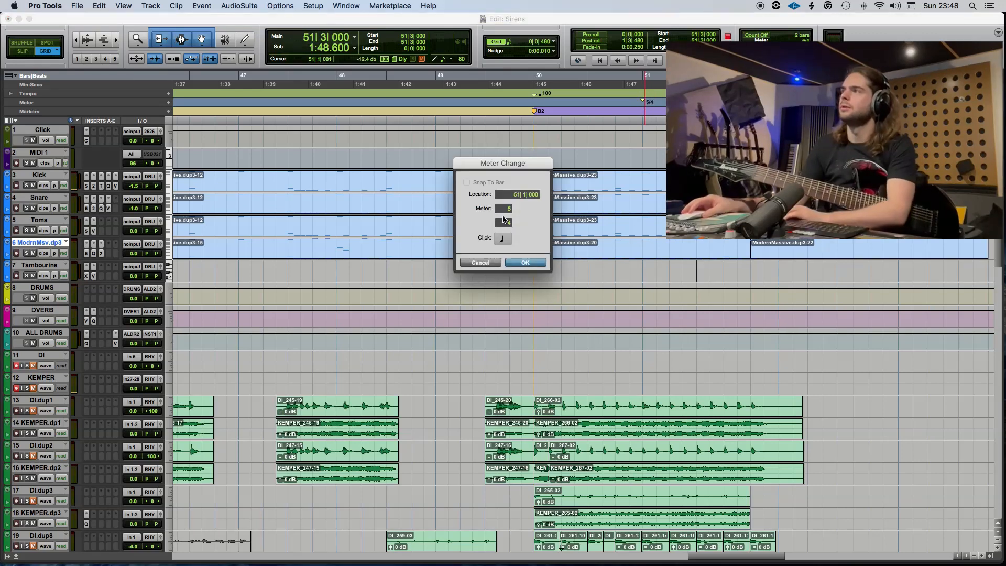
{"action": "type", "text": "6"}
{"action": "key", "text": "Return"}
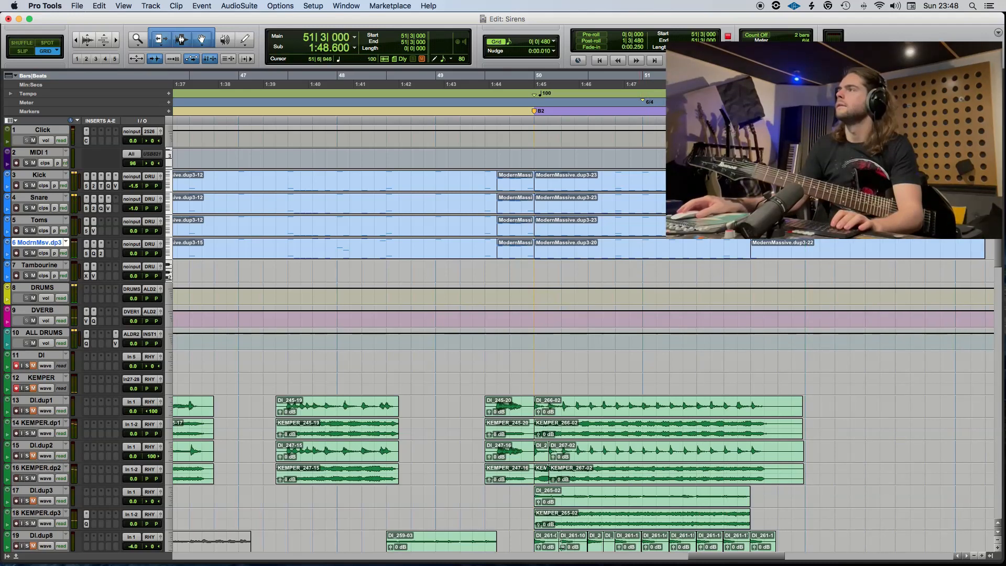
{"action": "left_click_drag", "start_coordinate": [805, 94], "coordinate": [750, 94]}
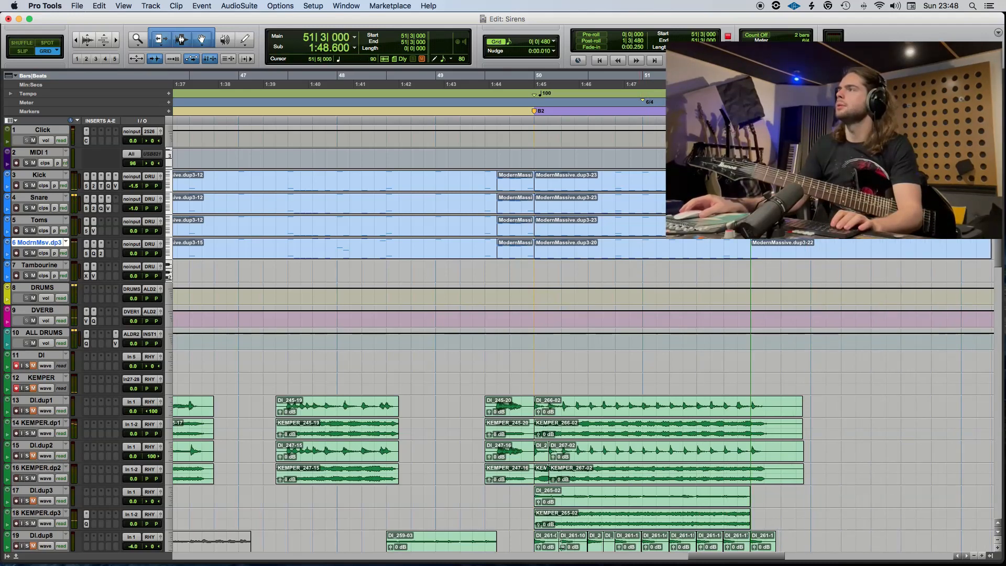
Play from 51|1|000 to check the 6/4 bar with the repositioned tempo change.
{"action": "left_click", "coordinate": [642, 155]}
{"action": "key", "text": "super+space"}
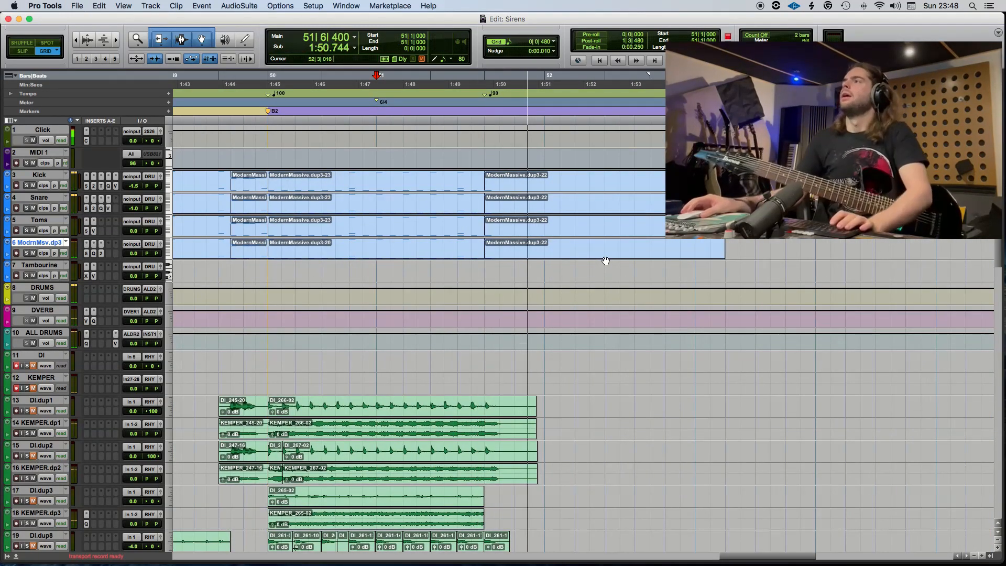
{"action": "key", "text": "space"}
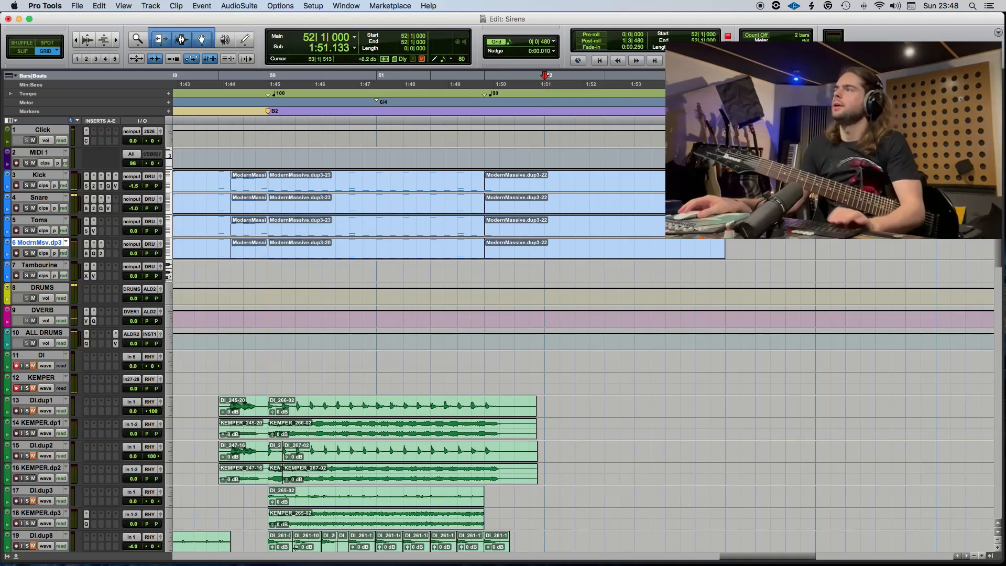
Insert a 4/4 meter change at 52|1|000.
{"action": "left_click_drag", "start_coordinate": [710, 103], "coordinate": [650, 103]}
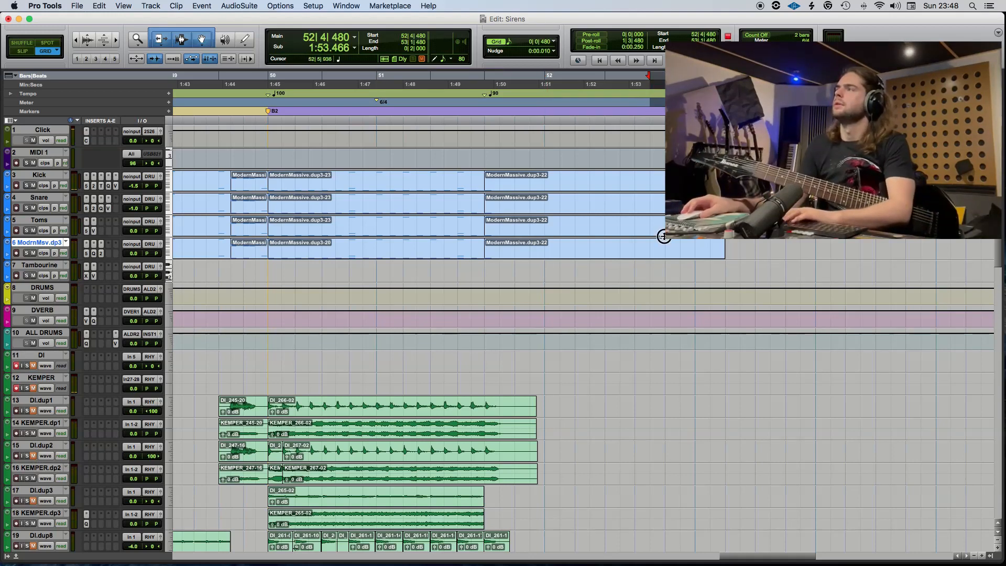
{"action": "left_click", "coordinate": [544, 101]}
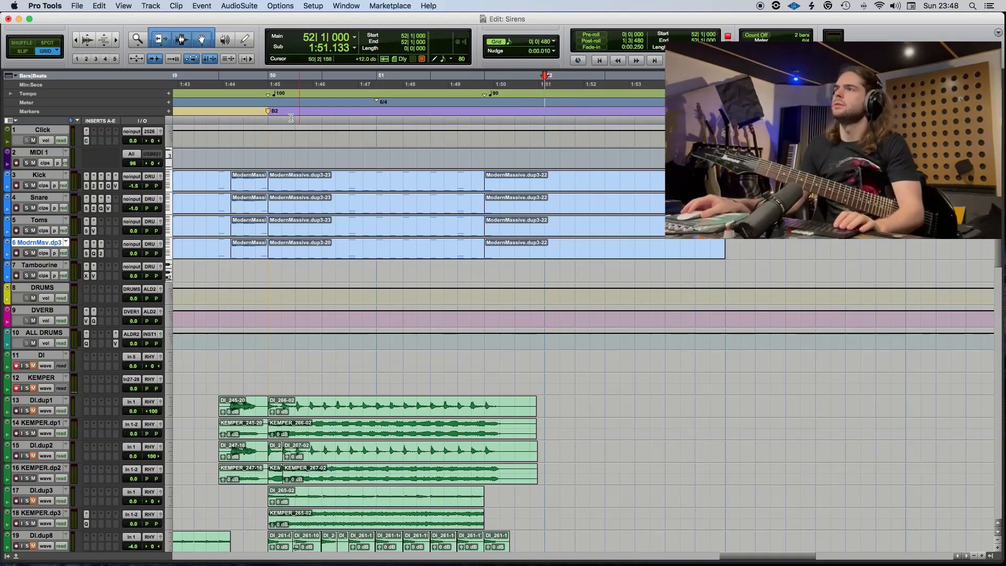
{"action": "left_click", "coordinate": [168, 102]}
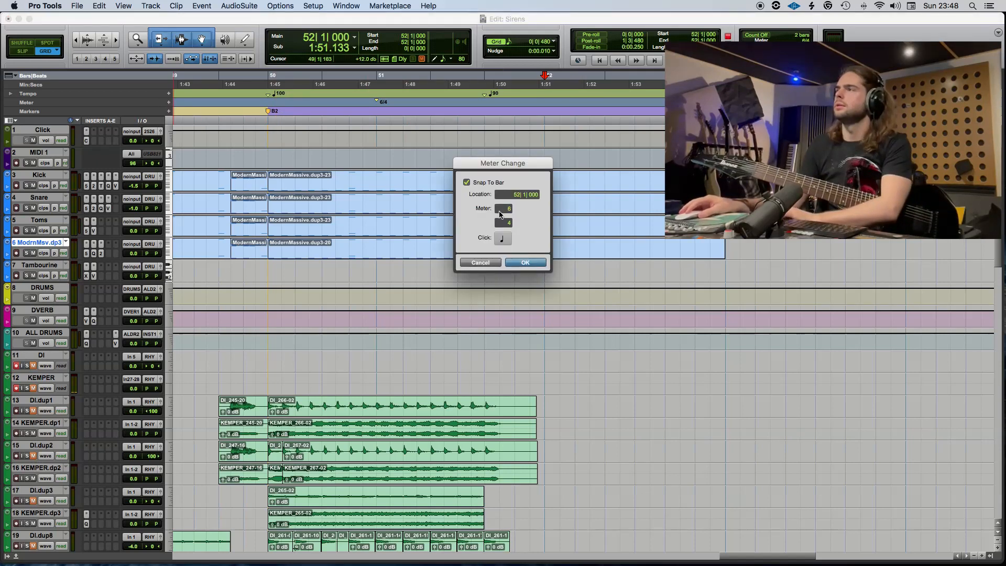
{"action": "left_click", "coordinate": [521, 263]}
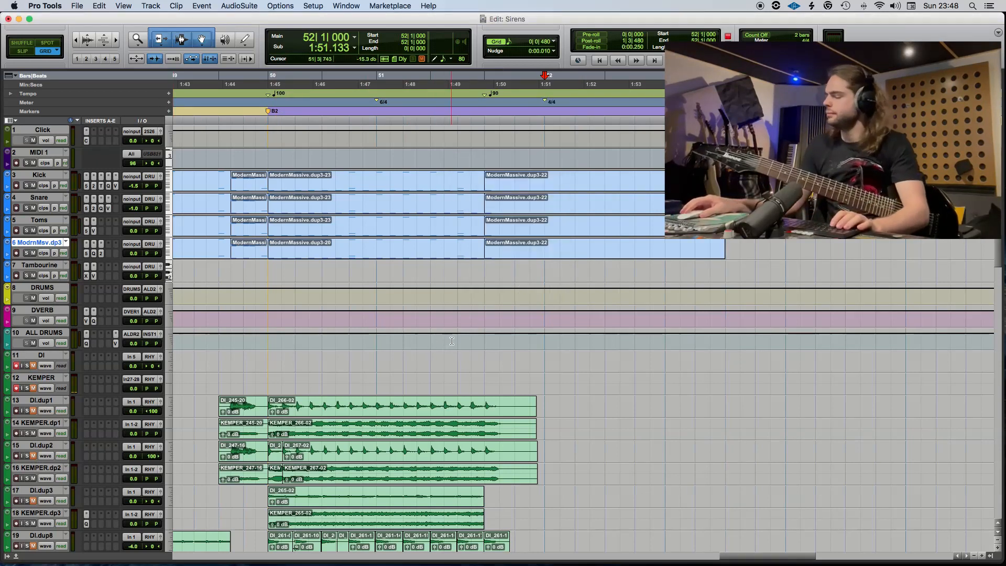
Play from 49|4|480 through bar 51 to check the transition into the B2 section and the 90 BPM change.
{"action": "scroll", "coordinate": [445, 342], "scroll_direction": "left", "scroll_amount": 3}
{"action": "left_click", "coordinate": [308, 272]}
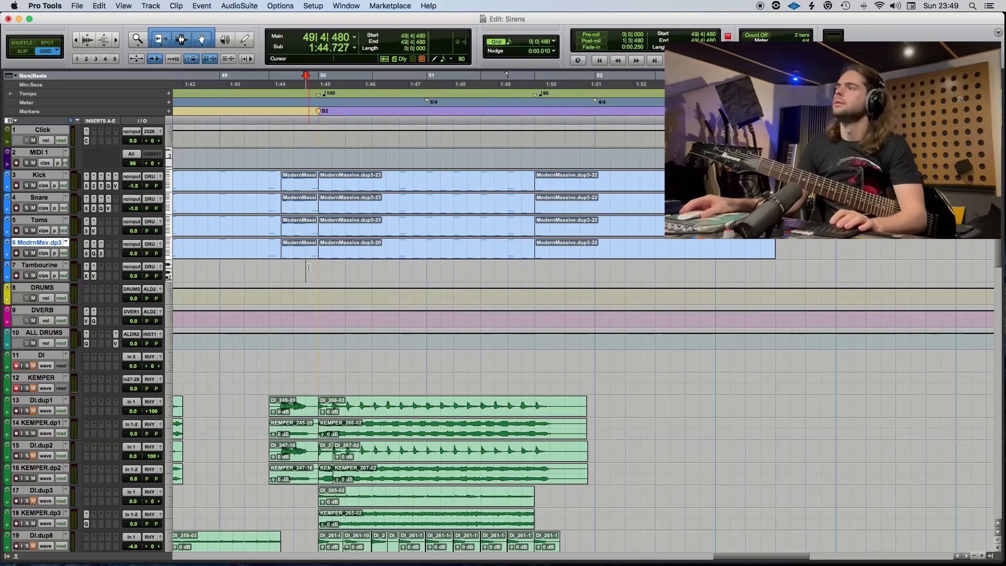
{"action": "key", "text": "space"}
{"action": "scroll", "coordinate": [304, 269], "scroll_direction": "left", "scroll_amount": 6}
{"action": "key", "text": "r"}
{"action": "scroll", "coordinate": [277, 260], "scroll_direction": "left", "scroll_amount": 3}
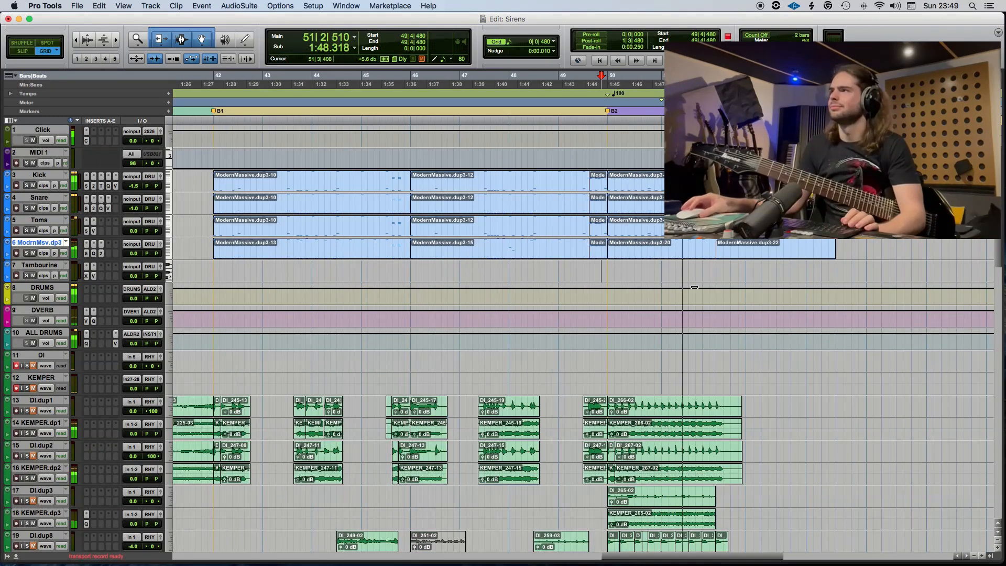
{"action": "key", "text": "space"}
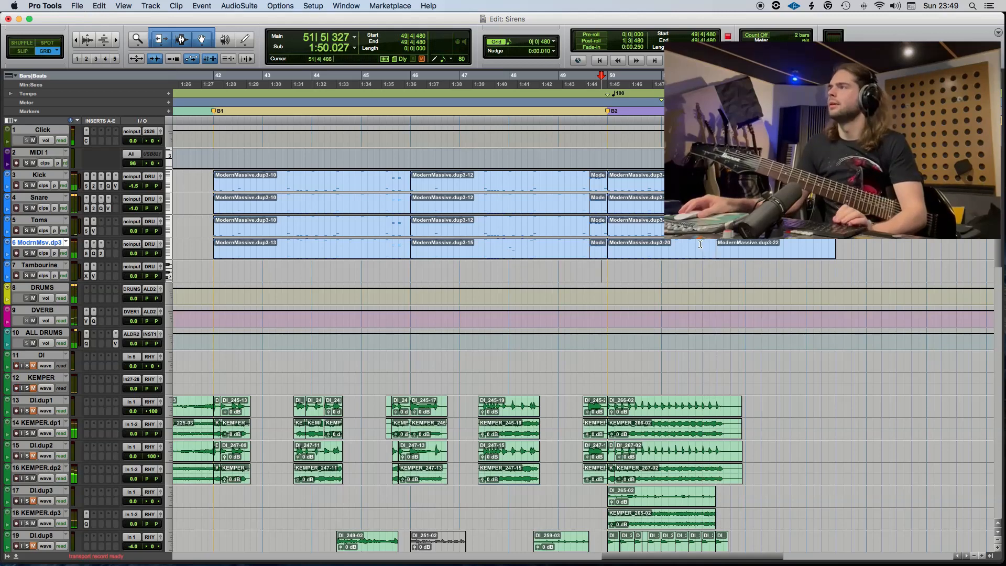
Separate the ModernMassive.dup3-20 clip at 51|4|000 and review the surrounding notes in the MIDI editor.
{"action": "left_click", "coordinate": [703, 255]}
{"action": "key", "text": "super+e"}
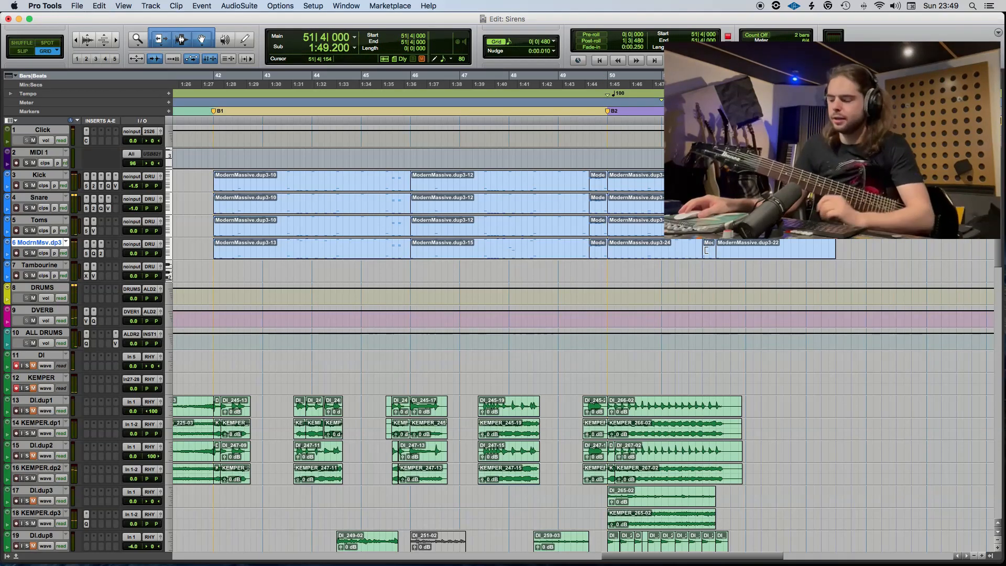
{"action": "double_click", "coordinate": [709, 257]}
{"action": "left_click", "coordinate": [572, 337]}
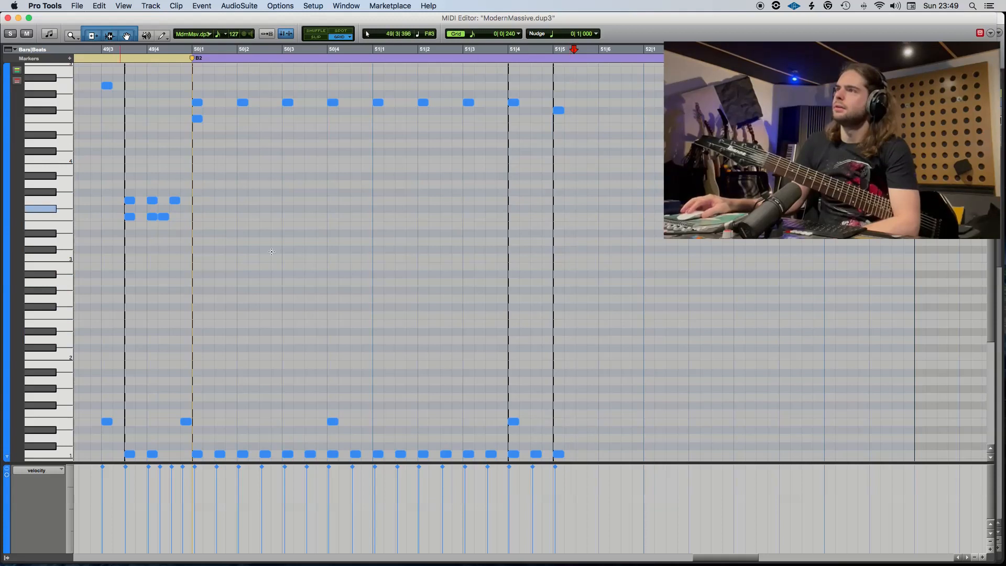
{"action": "scroll", "coordinate": [378, 244], "scroll_direction": "left", "scroll_amount": 10}
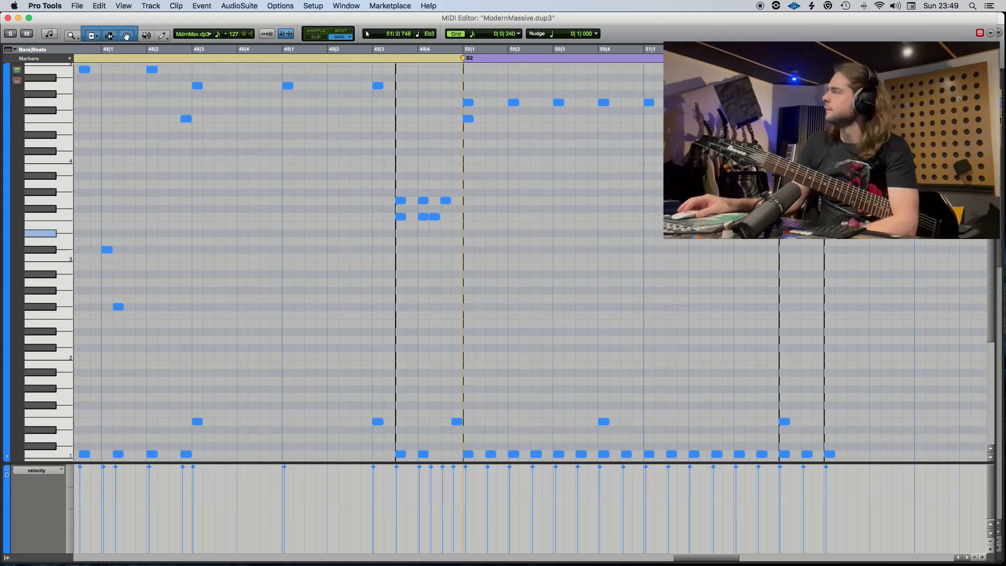
{"action": "scroll", "coordinate": [645, 50], "scroll_direction": "right", "scroll_amount": 2}
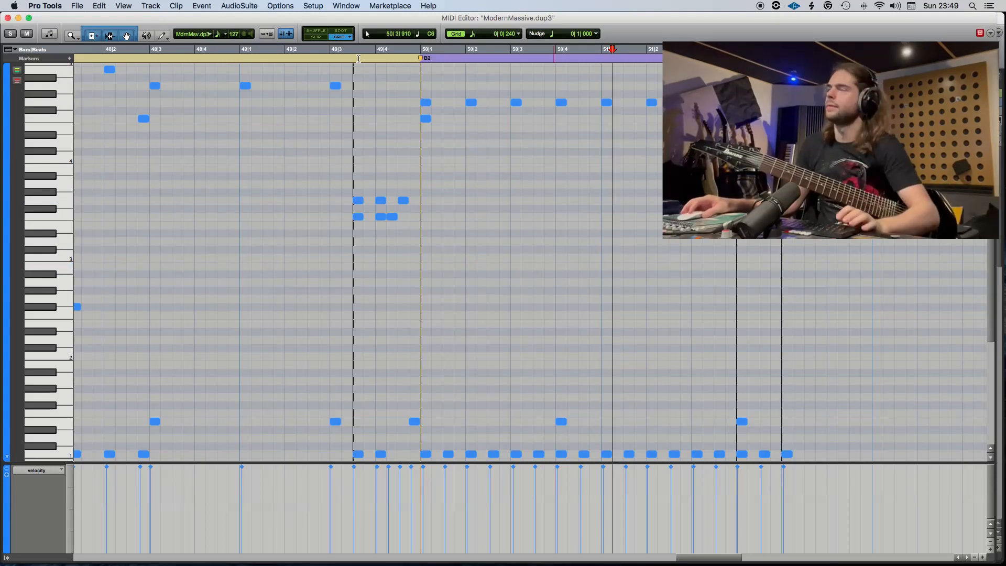
{"action": "left_click", "coordinate": [8, 18]}
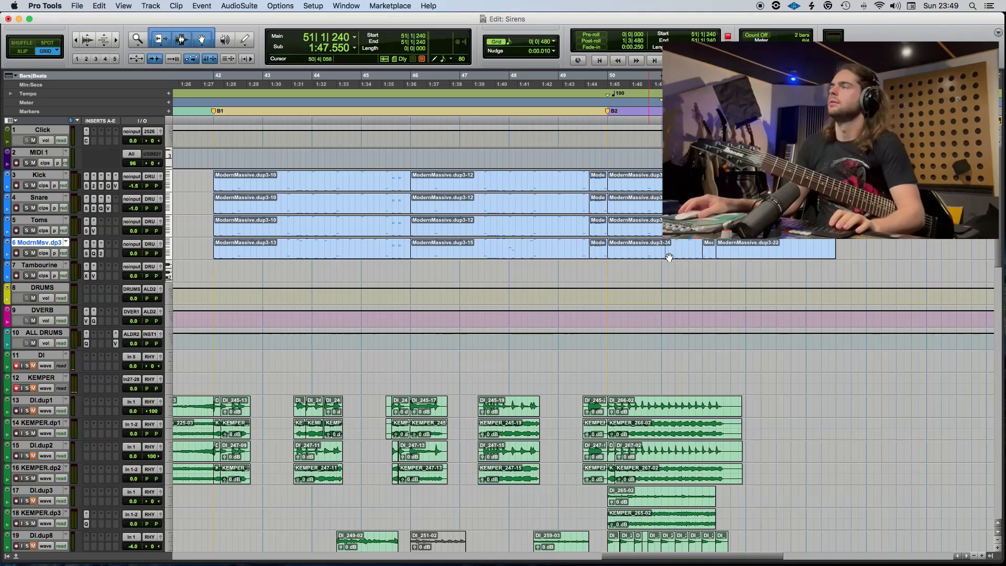
Copy the Kick, Snare, Toms and ModernMassive clips that start at bar 42 to 52|1|000.
{"action": "left_click", "coordinate": [267, 256]}
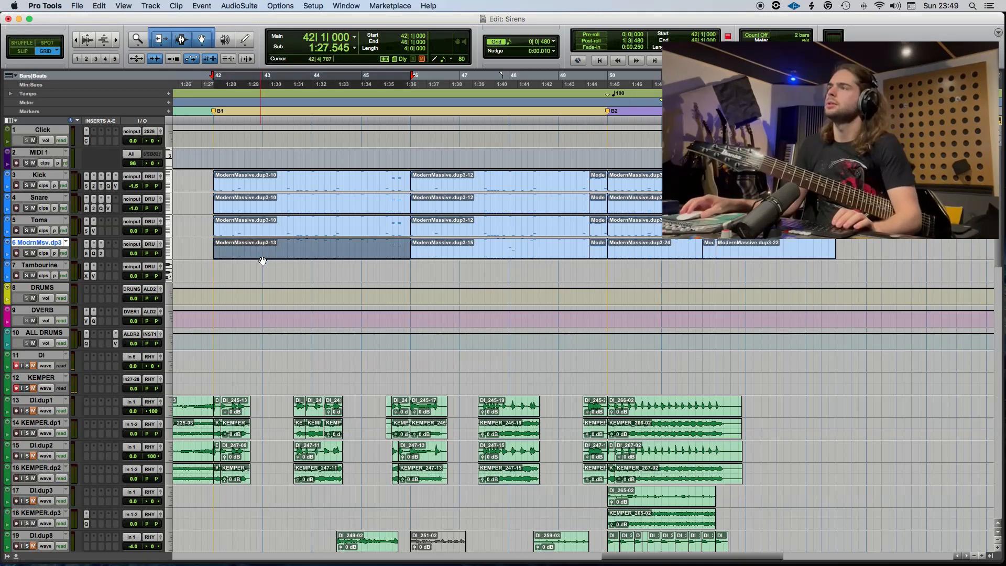
{"action": "key", "text": "space"}
{"action": "key", "text": "space"}
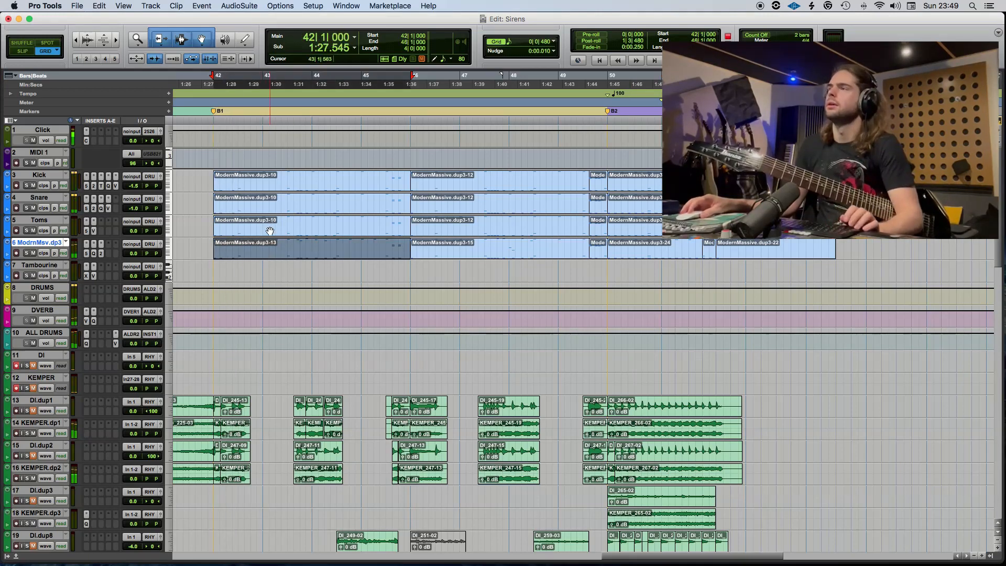
{"action": "left_click", "coordinate": [267, 231], "text": "shift"}
{"action": "left_click", "coordinate": [266, 208], "text": "shift"}
{"action": "left_click", "coordinate": [253, 190], "text": "shift"}
{"action": "left_click_drag", "start_coordinate": [252, 192], "coordinate": [814, 194]}
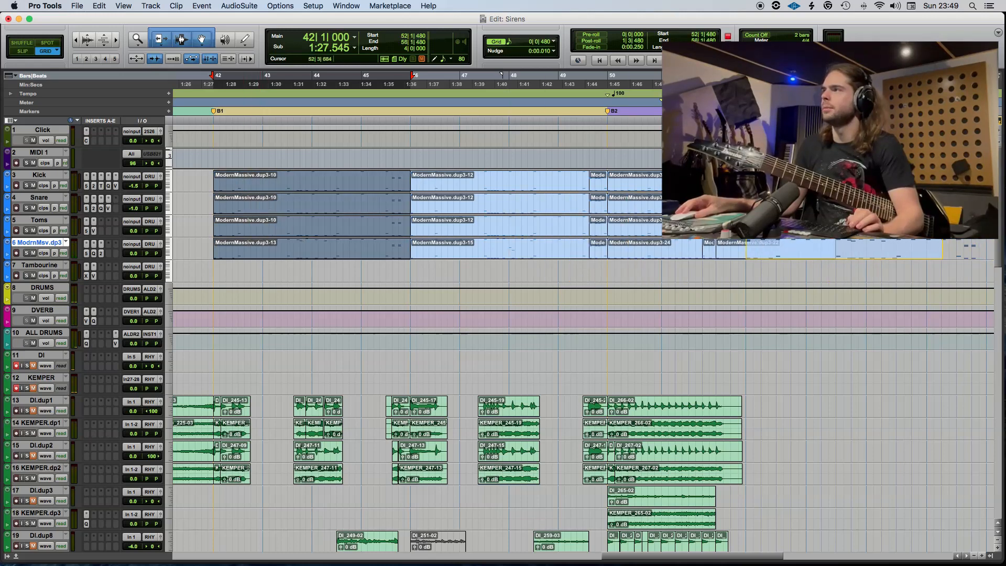
{"action": "left_click_drag", "start_coordinate": [786, 194], "coordinate": [785, 194]}
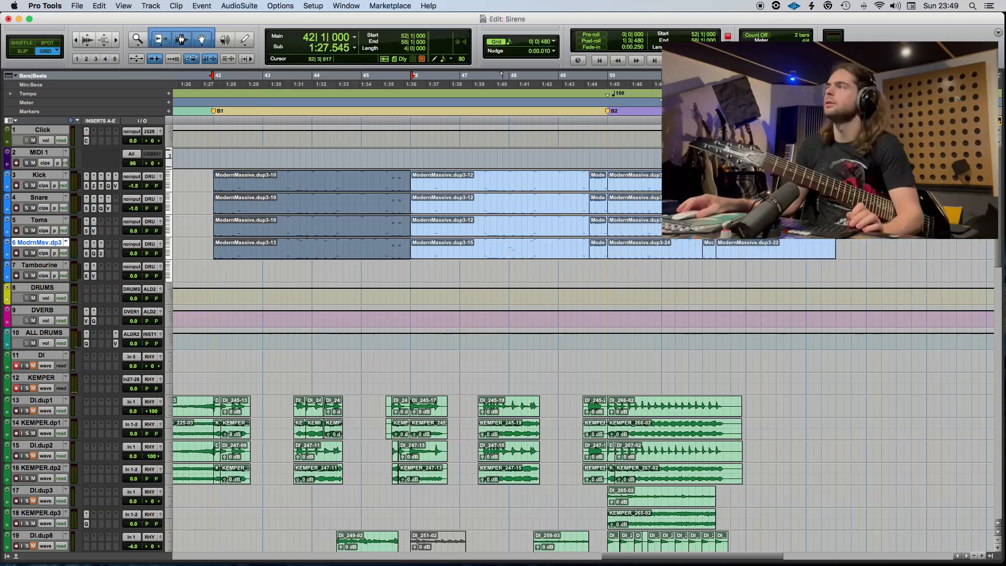
Play from 51|4|000 into bar 52 to check the copied drum clips.
{"action": "scroll", "coordinate": [698, 334], "scroll_direction": "right", "scroll_amount": 5}
{"action": "left_click", "coordinate": [529, 268]}
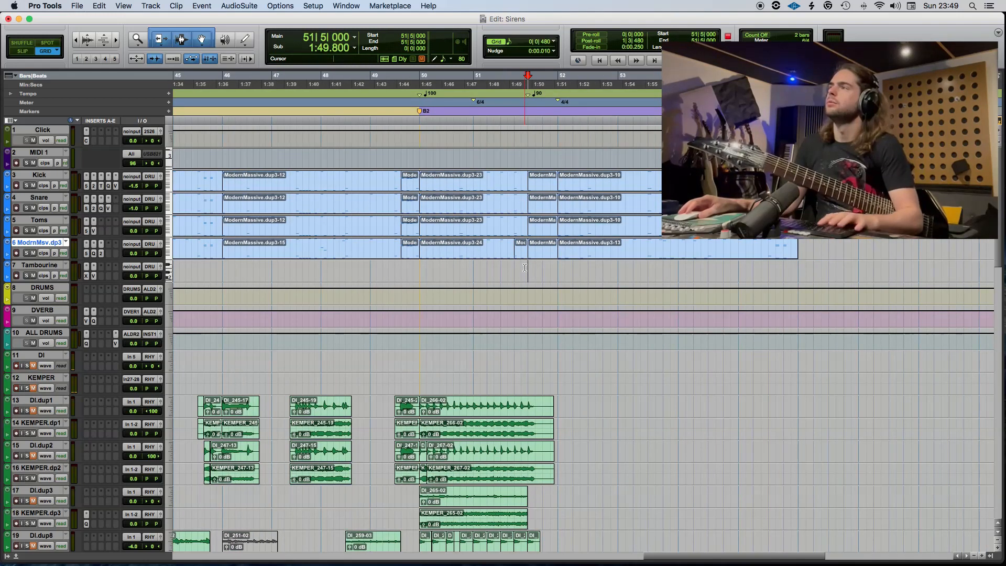
{"action": "key", "text": "super+bracketright"}
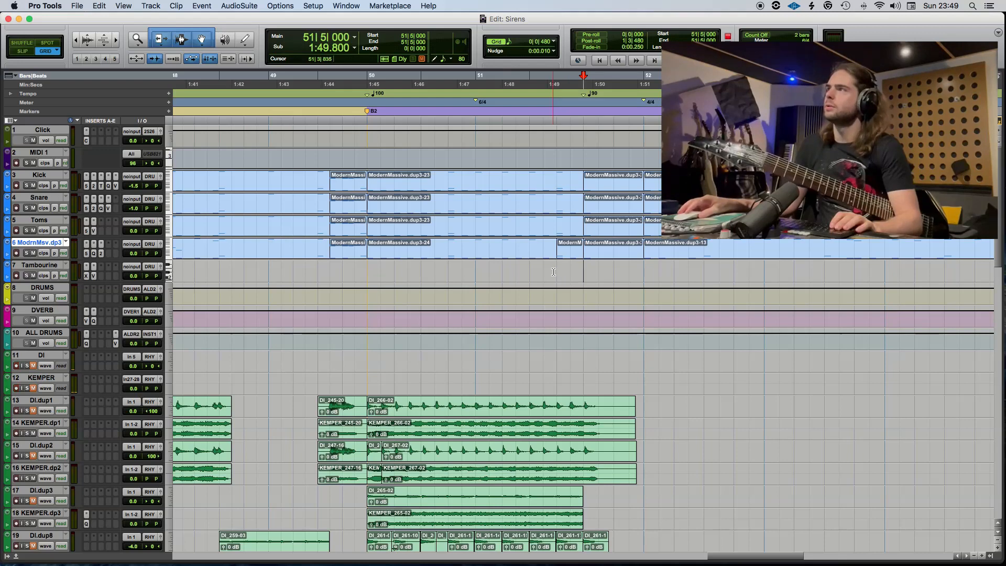
{"action": "key", "text": "space"}
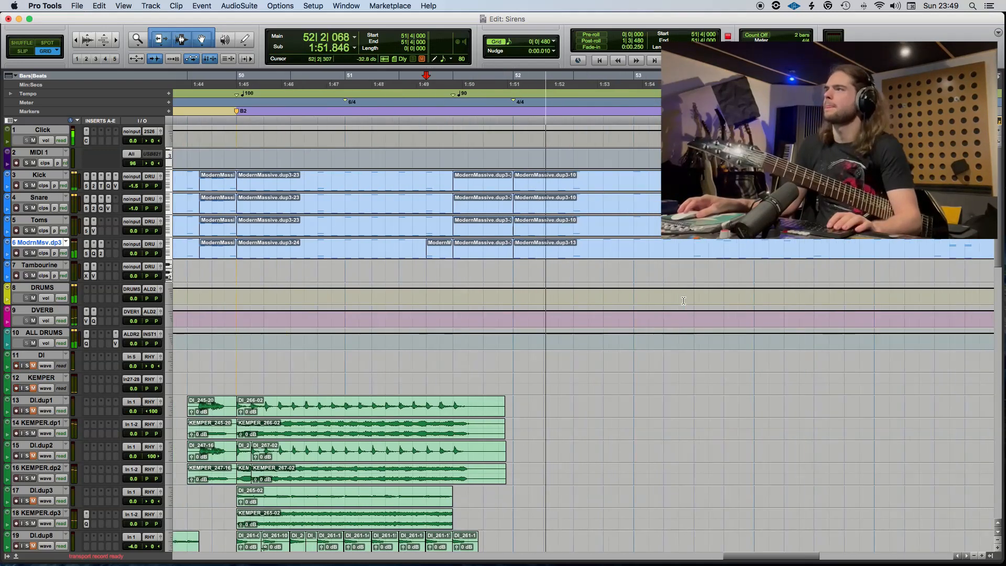
Open the ModernMassive clip at bar 52 in the MIDI editor and delete the A4 notes at 52|2, 52|4 and 53|2.
{"action": "double_click", "coordinate": [556, 254]}
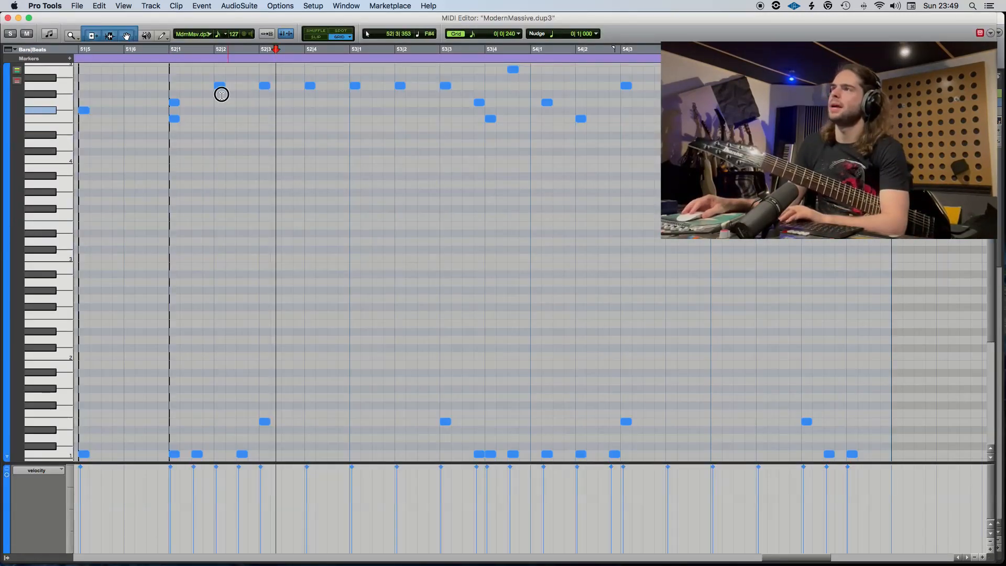
{"action": "left_click", "coordinate": [221, 86]}
{"action": "key", "text": "Delete"}
{"action": "left_click", "coordinate": [309, 85]}
{"action": "key", "text": "Delete"}
{"action": "left_click", "coordinate": [399, 86]}
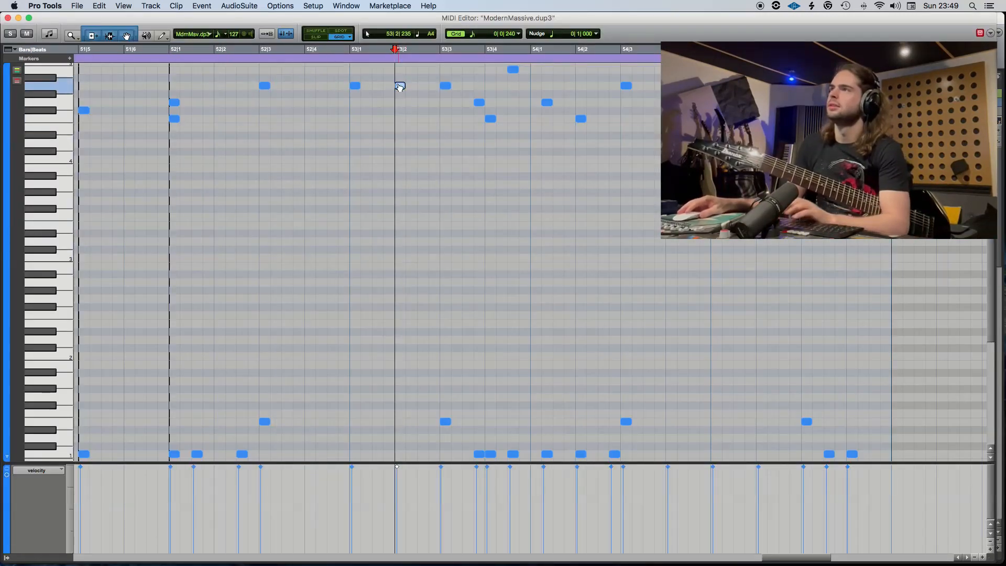
{"action": "key", "text": "Delete"}
Play the clip from bar 52 into bar 54 to check the thinned A4 pattern.
{"action": "left_click", "coordinate": [102, 50]}
{"action": "key", "text": "space"}
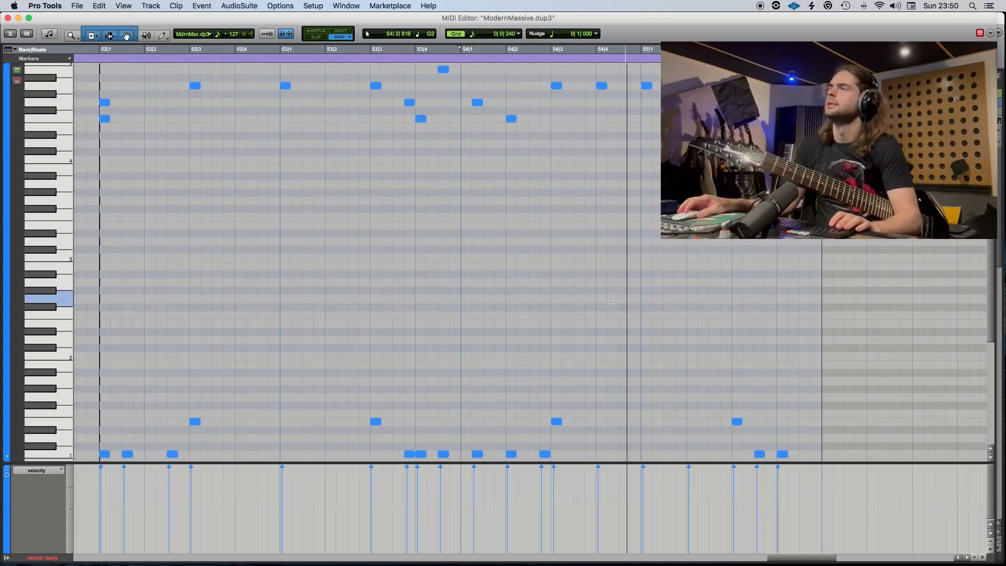
{"action": "key", "text": "space"}
Delete the upper accent notes between 53|3 and 54|2, and add an A4 note at 54|1.
{"action": "left_click_drag", "start_coordinate": [450, 156], "coordinate": [394, 85]}
{"action": "key", "text": "Delete"}
{"action": "mouse_move", "coordinate": [456, 117]}
{"action": "left_mouse_down"}
{"action": "mouse_move", "coordinate": [439, 59]}
{"action": "mouse_move", "coordinate": [467, 120]}
{"action": "left_mouse_up"}
{"action": "key", "text": "Delete"}
{"action": "key", "text": "Delete"}
{"action": "double_click", "coordinate": [464, 119]}
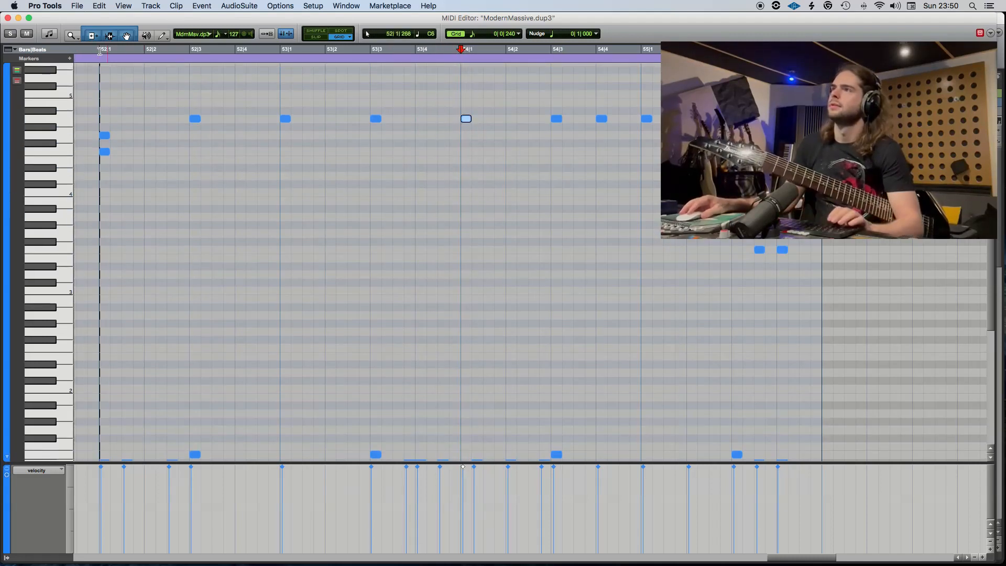
Play from bar 52 and delete the three low kick notes between 53|3 and 54|1.
{"action": "scroll", "coordinate": [363, 238], "scroll_direction": "down", "scroll_amount": 5}
{"action": "key", "text": "space"}
{"action": "scroll", "coordinate": [477, 366], "scroll_direction": "up", "scroll_amount": 2}
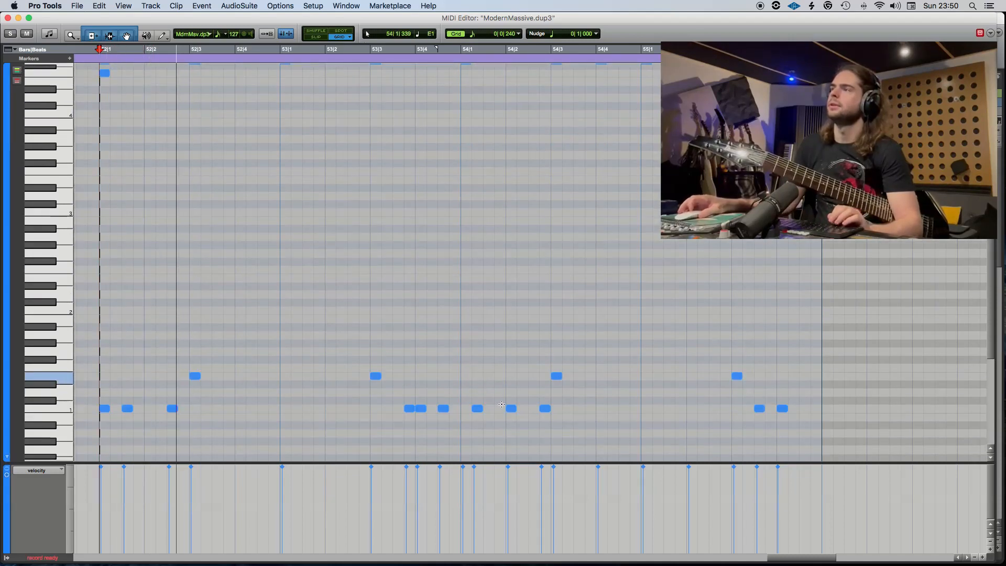
{"action": "scroll", "coordinate": [482, 435], "scroll_direction": "up", "scroll_amount": 3}
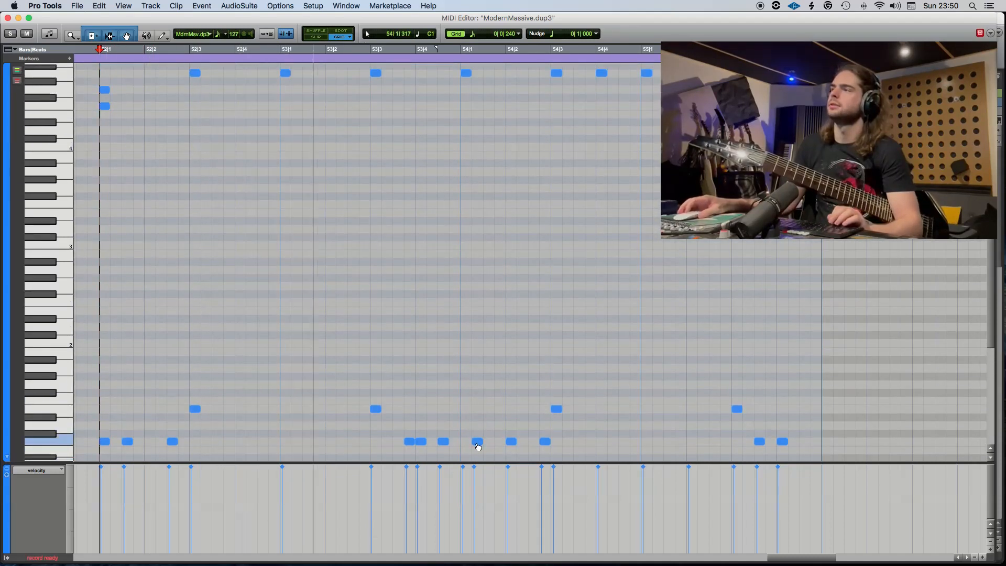
{"action": "left_click_drag", "start_coordinate": [455, 452], "coordinate": [414, 444]}
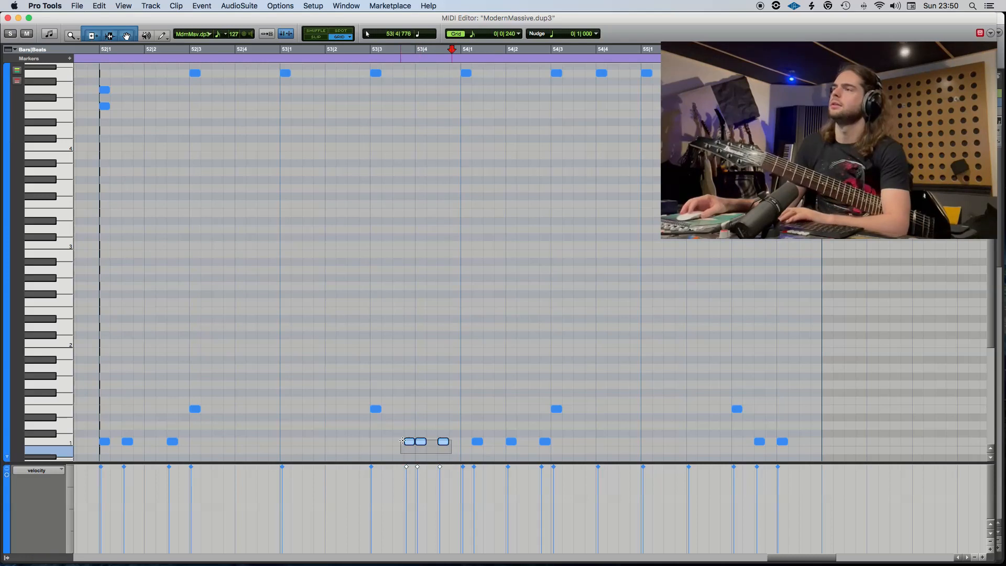
{"action": "key", "text": "Delete"}
Play from 53|3 to check the lead-in to bar 54 and close the MIDI editor.
{"action": "left_click", "coordinate": [477, 442]}
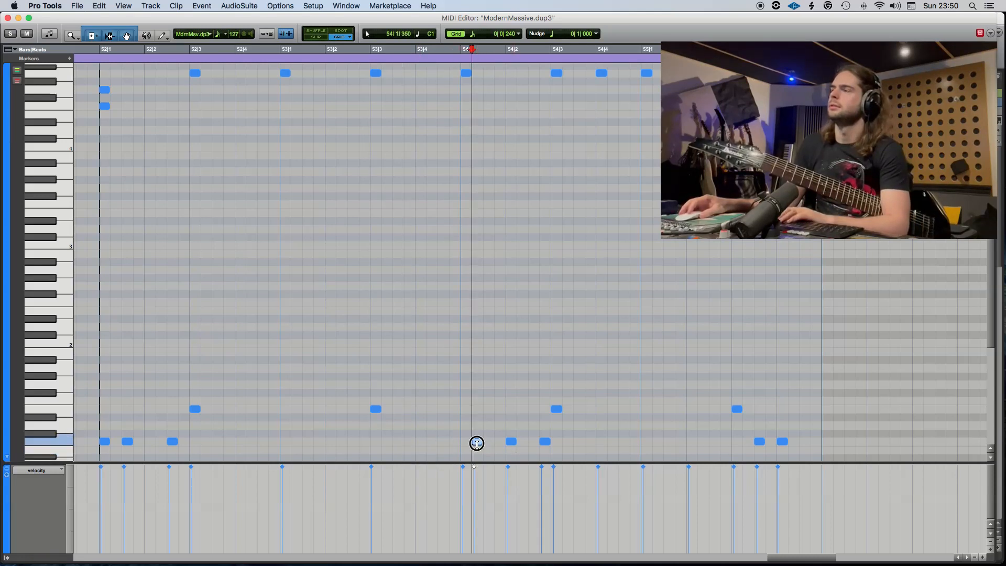
{"action": "left_click", "coordinate": [372, 50]}
{"action": "key", "text": "space"}
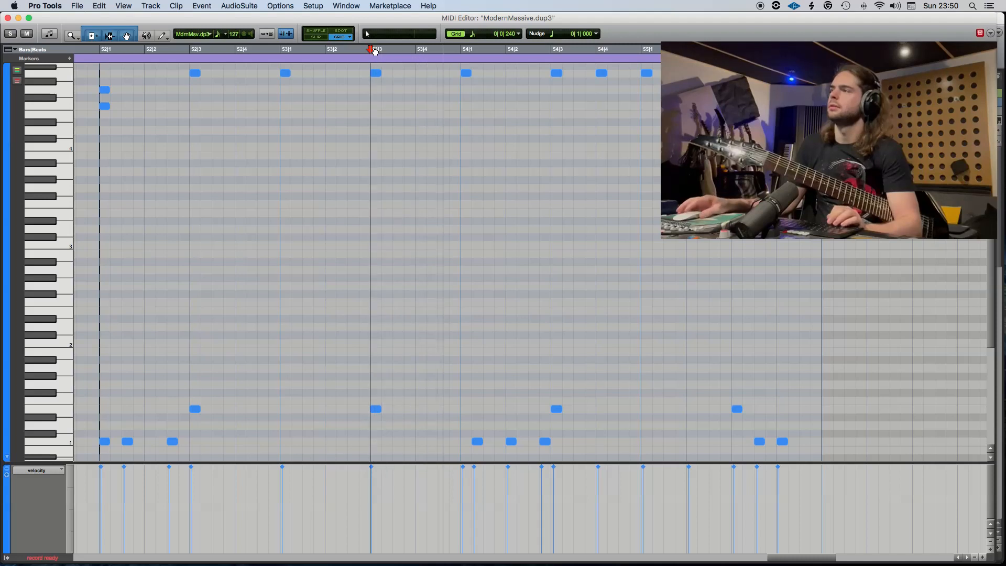
{"action": "left_click", "coordinate": [8, 17]}
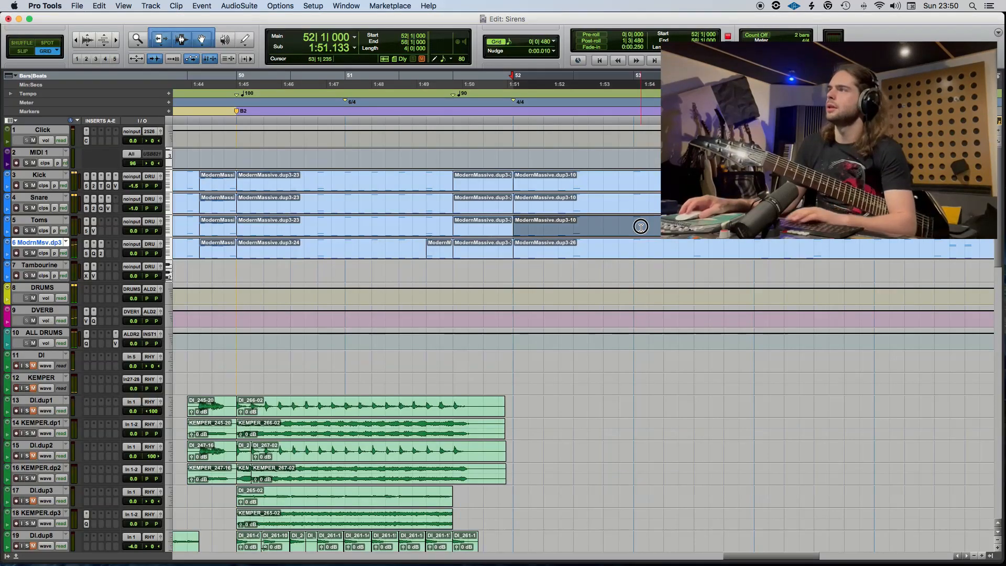
Delete the copied clips starting at bar 52 on the Toms, Snare and Kick tracks.
{"action": "key", "text": "Delete"}
{"action": "left_click", "coordinate": [583, 205]}
{"action": "key", "text": "Delete"}
{"action": "left_click", "coordinate": [583, 185]}
{"action": "key", "text": "Delete"}
In the ModernMassive clip, shift the three kick notes in bar 54 one grid step later and delete the last of them.
{"action": "double_click", "coordinate": [578, 255]}
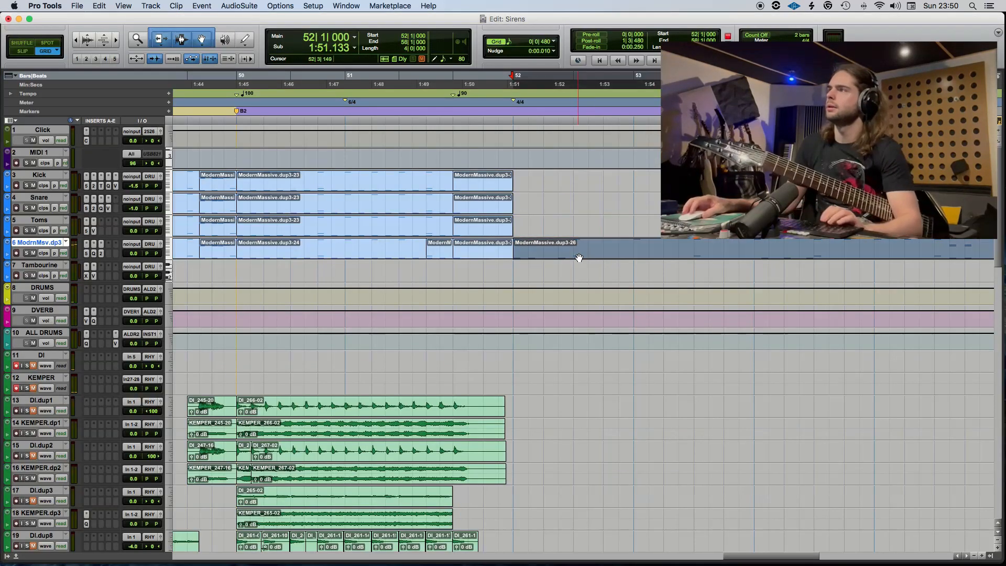
{"action": "scroll", "coordinate": [487, 275], "scroll_direction": "down", "scroll_amount": 2}
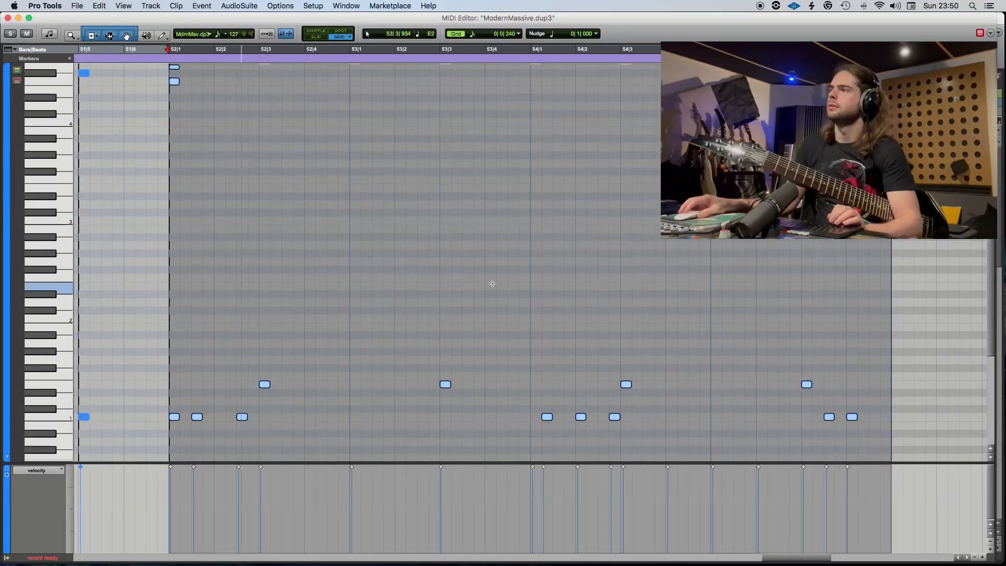
{"action": "scroll", "coordinate": [537, 275], "scroll_direction": "up", "scroll_amount": 3}
{"action": "scroll", "coordinate": [537, 275], "scroll_direction": "down", "scroll_amount": 3}
{"action": "scroll", "coordinate": [537, 275], "scroll_direction": "up", "scroll_amount": 1}
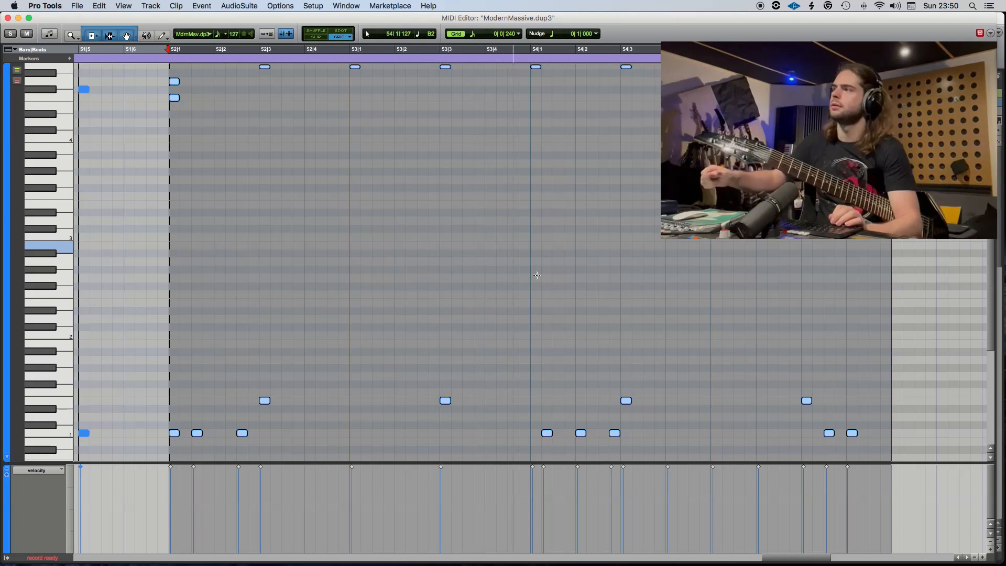
{"action": "left_click", "coordinate": [555, 419]}
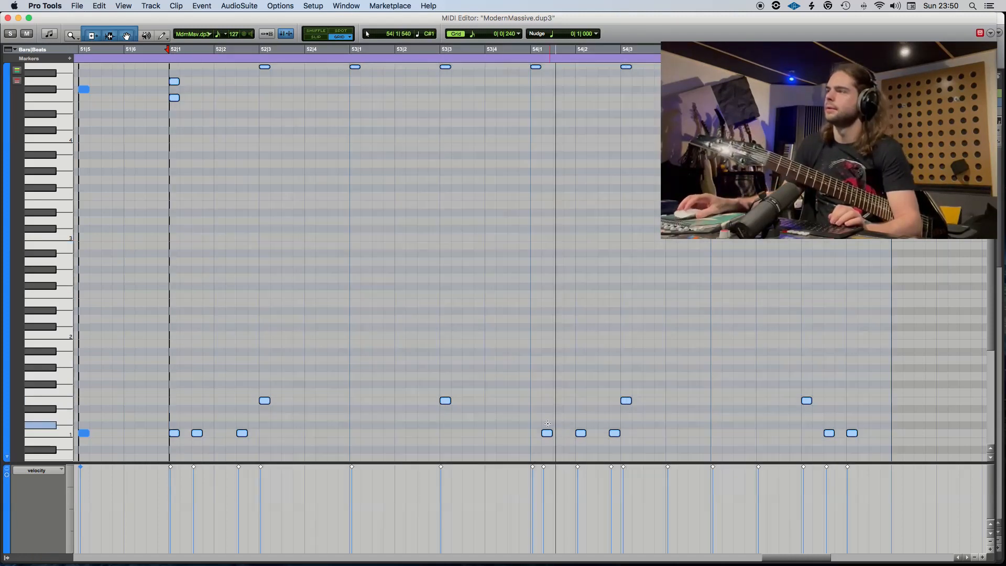
{"action": "left_click_drag", "start_coordinate": [548, 435], "coordinate": [602, 442]}
{"action": "mouse_move", "coordinate": [646, 449]}
{"action": "left_mouse_down"}
{"action": "mouse_move", "coordinate": [613, 425]}
{"action": "mouse_move", "coordinate": [592, 433]}
{"action": "left_mouse_up"}
{"action": "key", "text": "Delete"}
Play from 54|1|000 to check the shifted kick notes.
{"action": "left_click", "coordinate": [532, 52]}
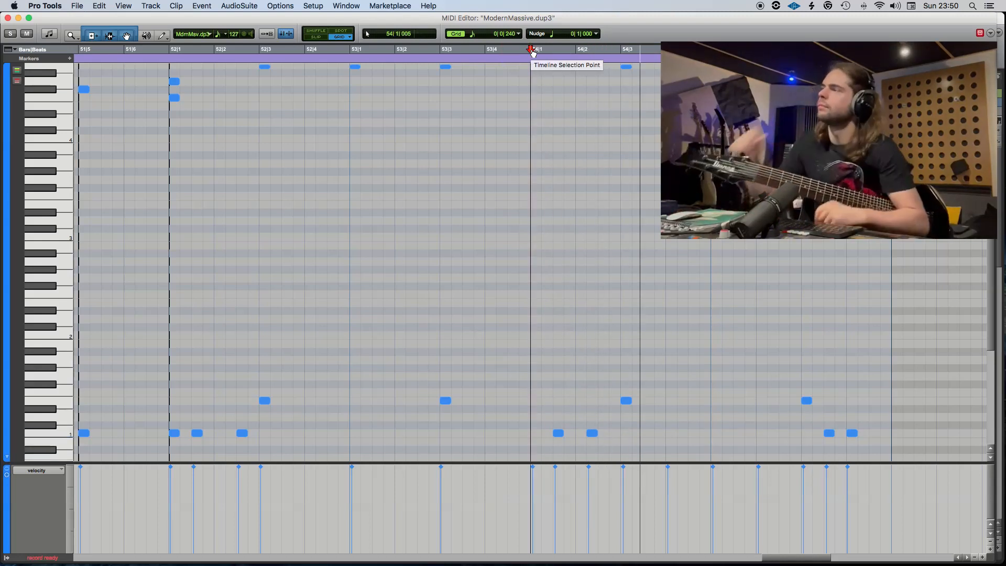
{"action": "scroll", "coordinate": [668, 231], "scroll_direction": "right", "scroll_amount": 3}
{"action": "scroll", "coordinate": [668, 162], "scroll_direction": "up", "scroll_amount": 3}
{"action": "key", "text": "space"}
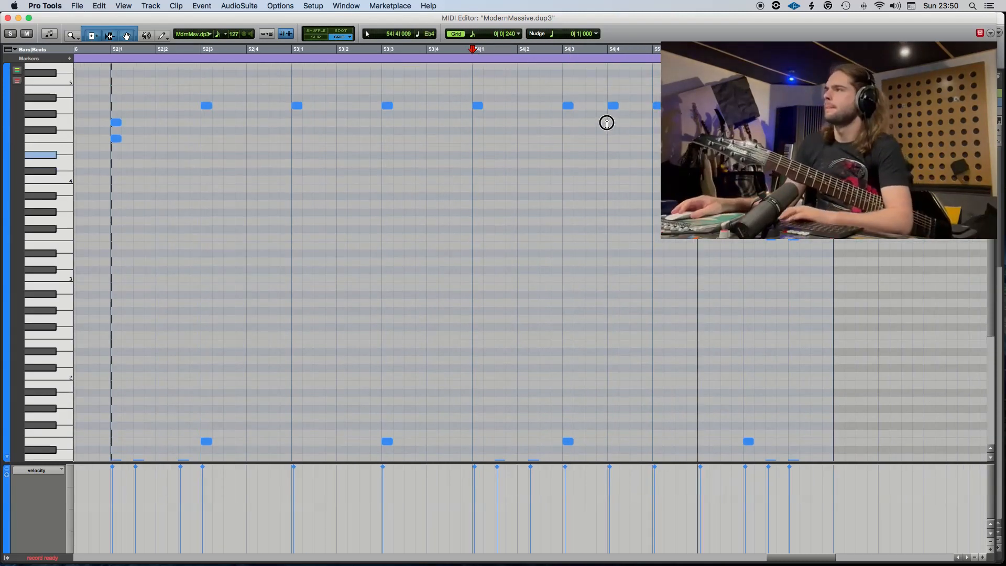
In the ModernMassive clip, delete the upper cymbal notes at 54|4 and 55|2.
{"action": "scroll", "coordinate": [607, 121], "scroll_direction": "up", "scroll_amount": 1}
{"action": "left_click_drag", "start_coordinate": [606, 146], "coordinate": [616, 109]}
{"action": "key", "text": "Delete"}
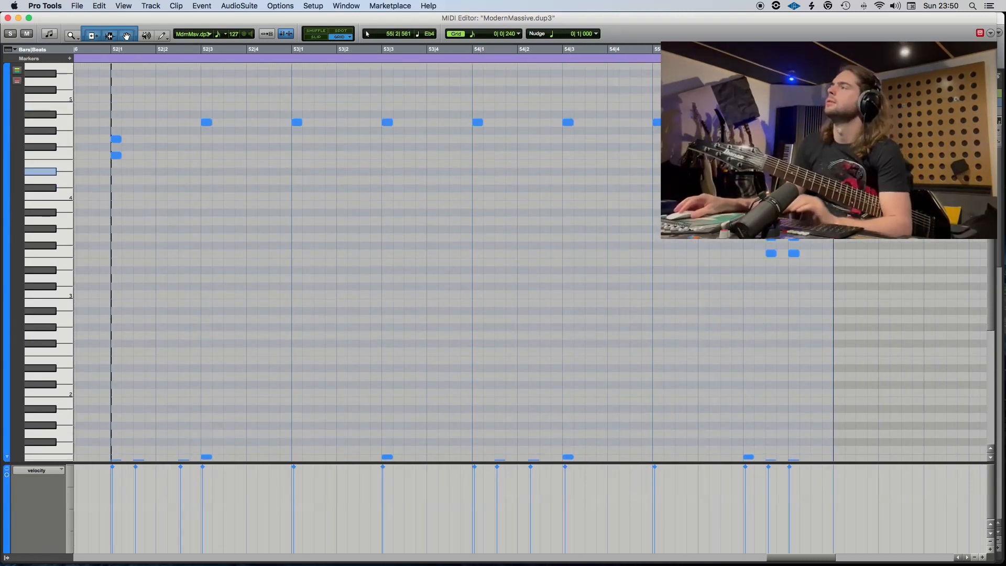
In bar 55, add a kick note half a beat before the snare and delete the kick half a beat after it.
{"action": "scroll", "coordinate": [630, 62], "scroll_direction": "down", "scroll_amount": 1}
{"action": "scroll", "coordinate": [663, 253], "scroll_direction": "down", "scroll_amount": 4}
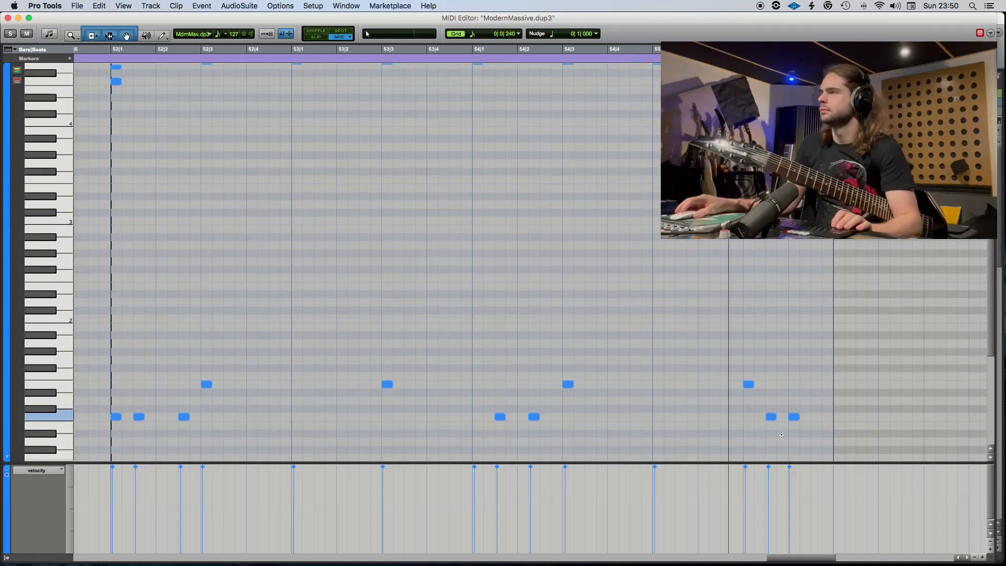
{"action": "key", "text": "super+z"}
{"action": "left_click", "coordinate": [781, 434]}
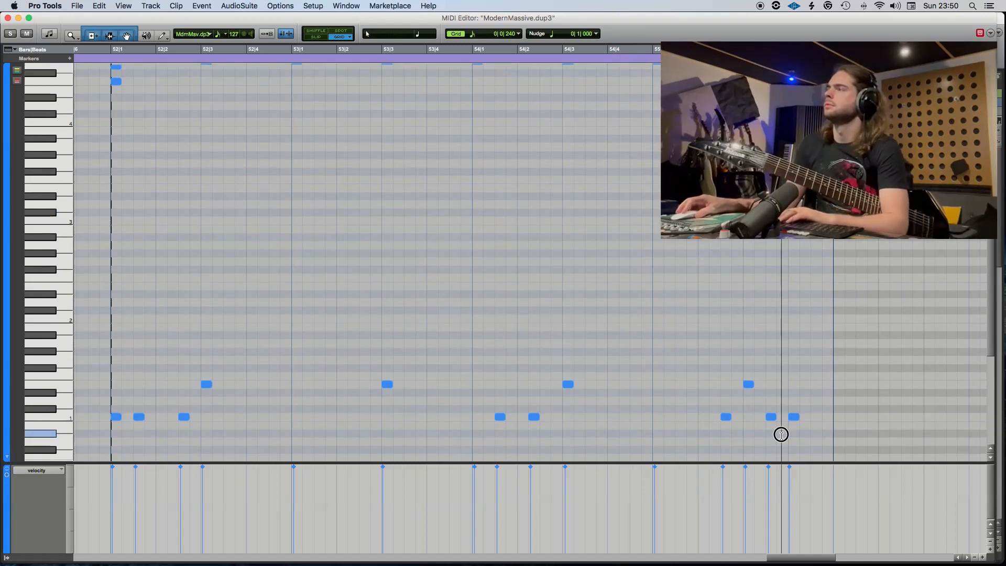
{"action": "left_click_drag", "start_coordinate": [781, 434], "coordinate": [768, 434]}
{"action": "key", "text": "Delete"}
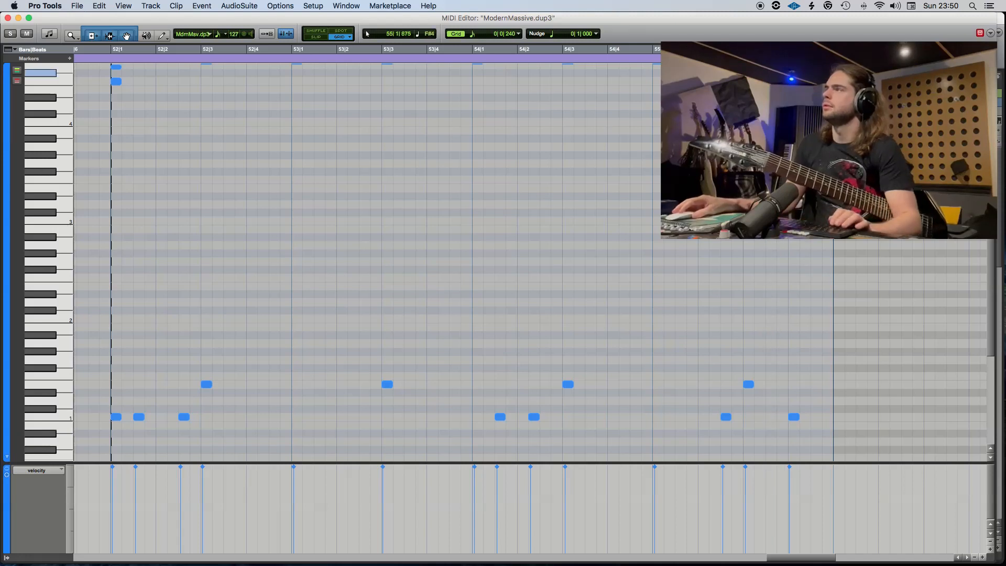
Play from 55|1|720 to check the bar 55 kick pattern and close the MIDI editor.
{"action": "left_click", "coordinate": [687, 65]}
{"action": "key", "text": "space"}
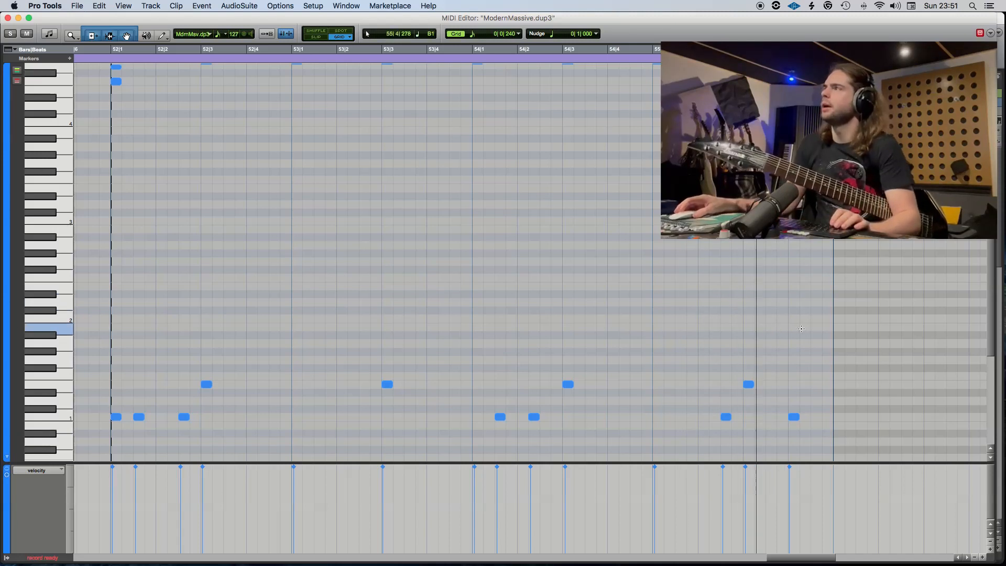
{"action": "left_click", "coordinate": [8, 19]}
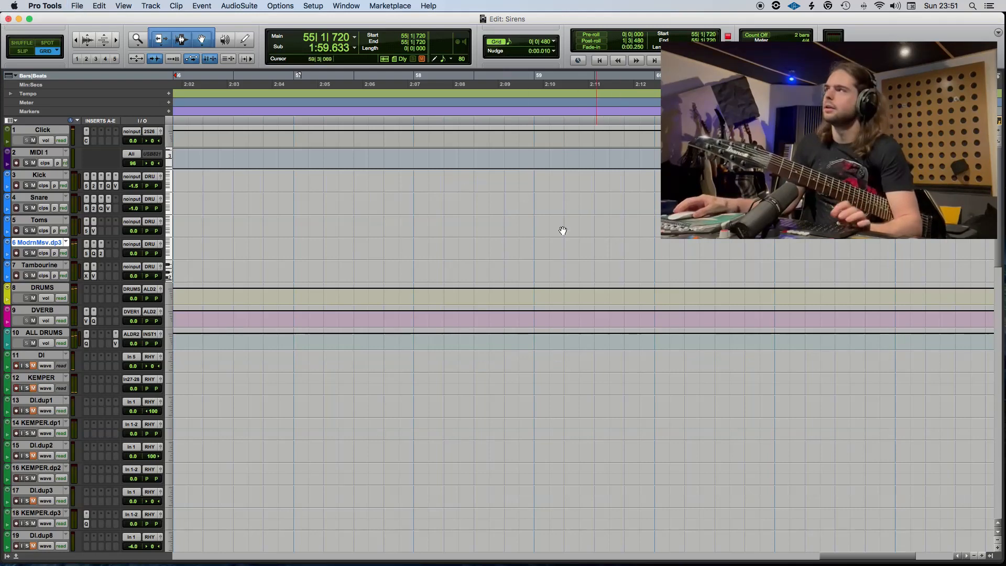
Copy the edited ModernMassive clip at bar 52 onto the Toms, Snare and Kick tracks and save the session.
{"action": "scroll", "coordinate": [563, 230], "scroll_direction": "left", "scroll_amount": 10}
{"action": "left_click", "coordinate": [528, 259]}
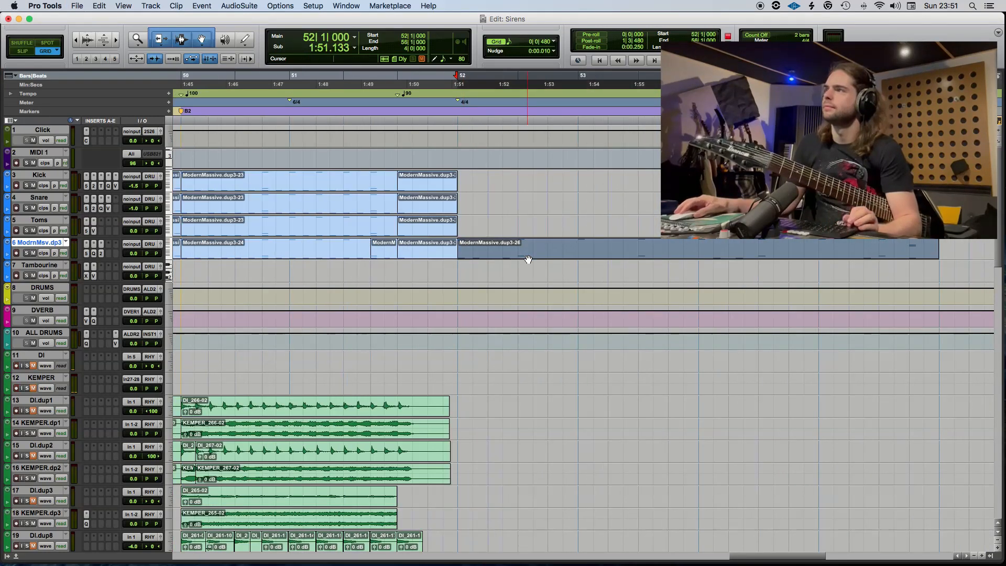
{"action": "left_click_drag", "start_coordinate": [528, 259], "coordinate": [514, 184]}
{"action": "key", "text": "super+z"}
{"action": "key", "text": "super+s"}
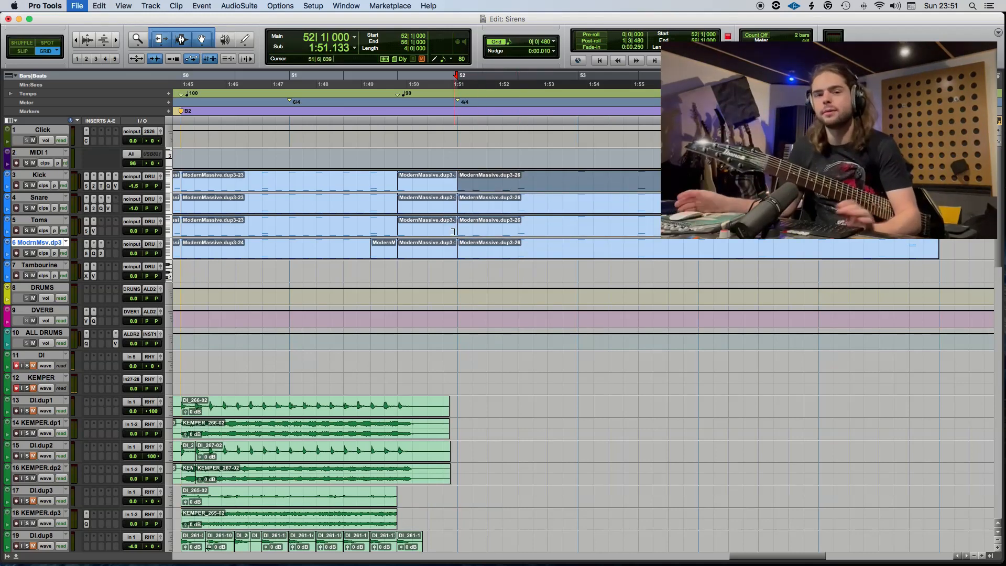
Trim the ends of the B2 clips on DI.dup1, KEMPER.dp1, DI.dup2 and KEMPER.dp2 back to 51|6.
{"action": "key", "text": "r"}
{"action": "scroll", "coordinate": [484, 298], "scroll_direction": "right", "scroll_amount": 4}
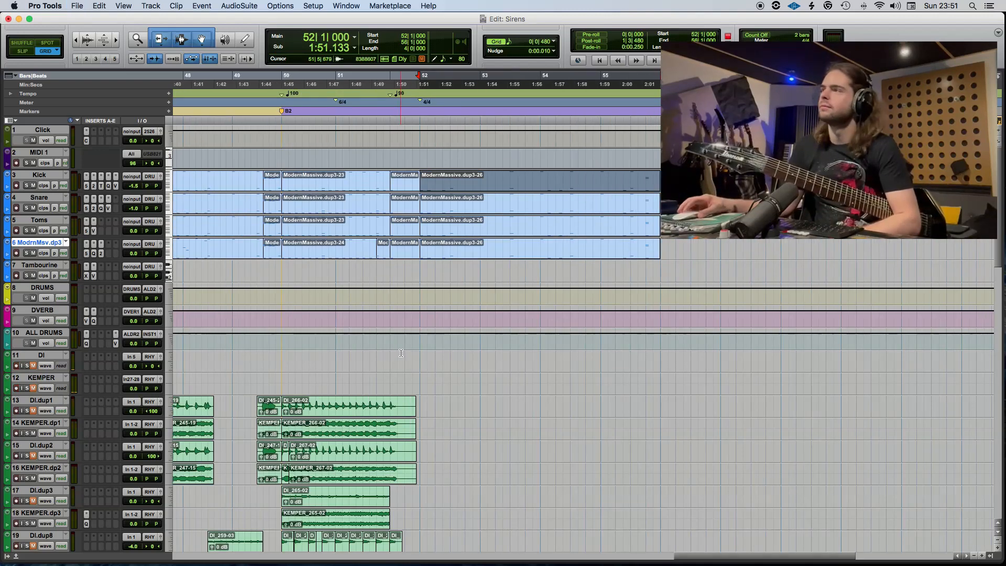
{"action": "left_click", "coordinate": [376, 360]}
{"action": "key", "text": "t"}
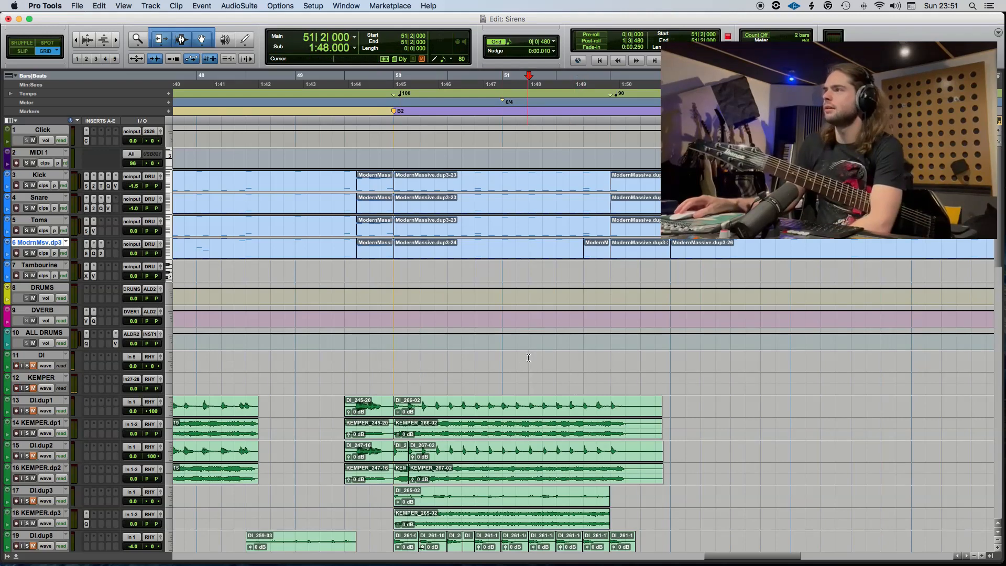
{"action": "left_click_drag", "start_coordinate": [631, 406], "coordinate": [697, 474]}
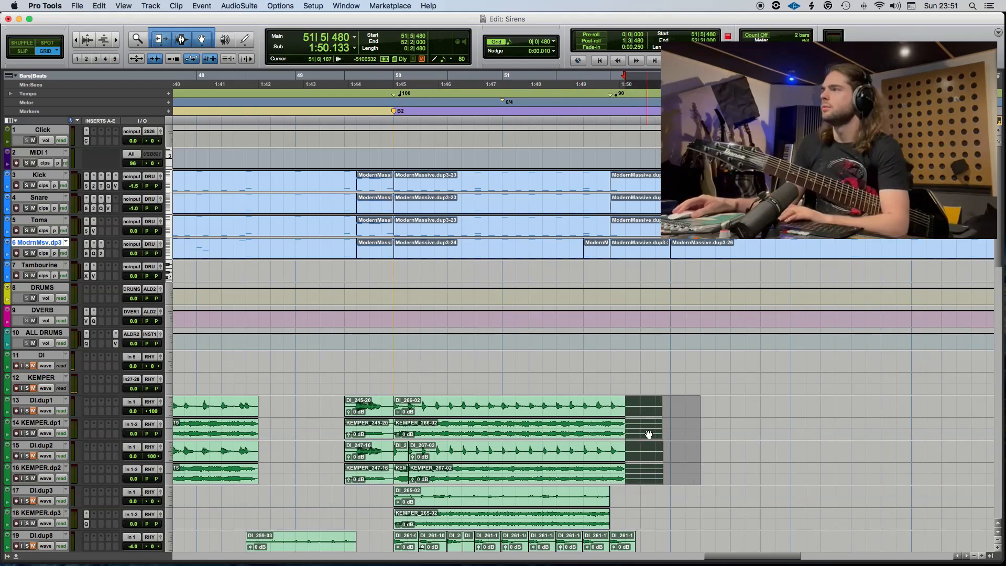
{"action": "left_click", "coordinate": [639, 405]}
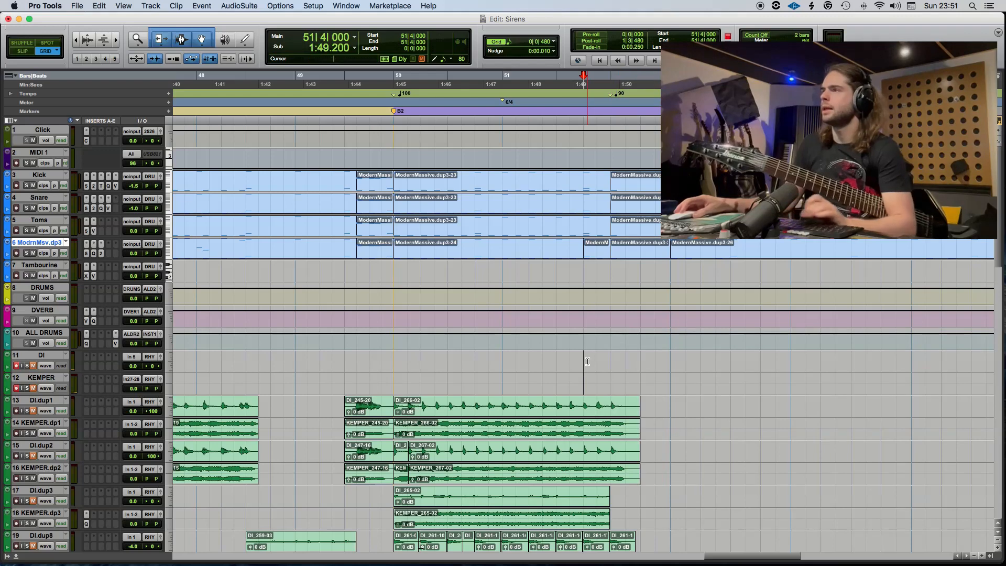
Open the ModernMassive clip at bar 52 in the MIDI editor and record guitar on the armed tracks from 51|5.
{"action": "double_click", "coordinate": [766, 260]}
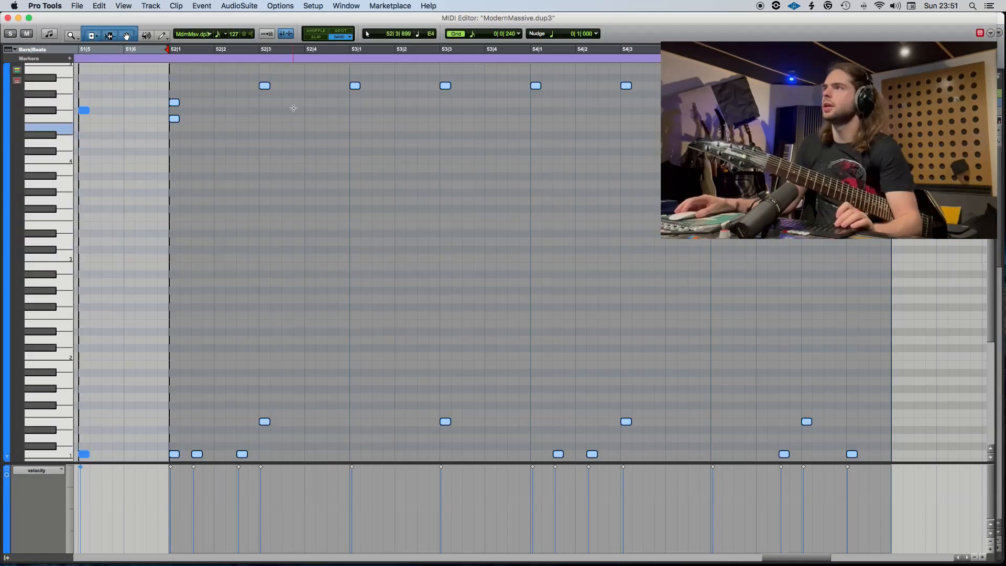
{"action": "scroll", "coordinate": [130, 57], "scroll_direction": "left", "scroll_amount": 3}
{"action": "left_click", "coordinate": [128, 50]}
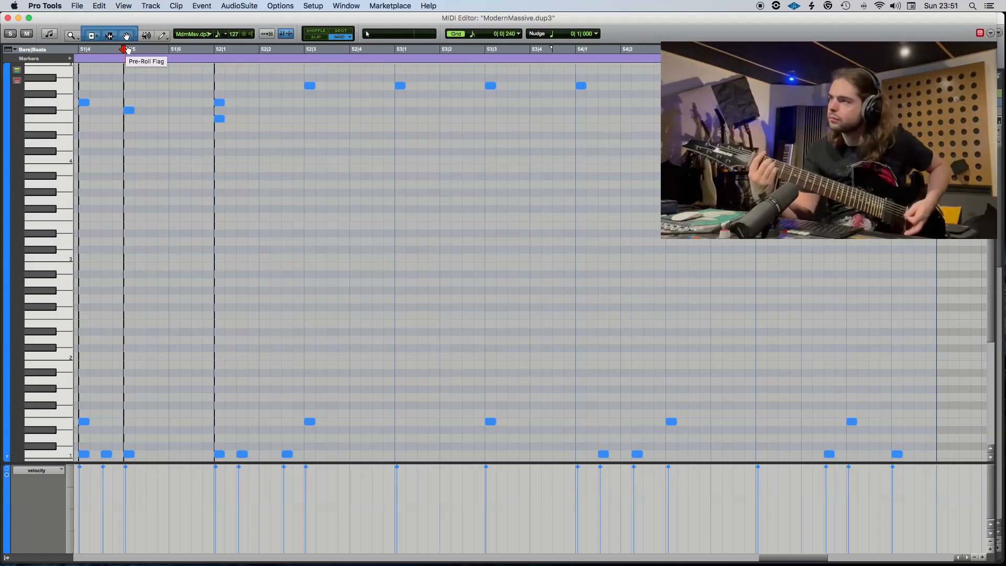
{"action": "key", "text": "super+space"}
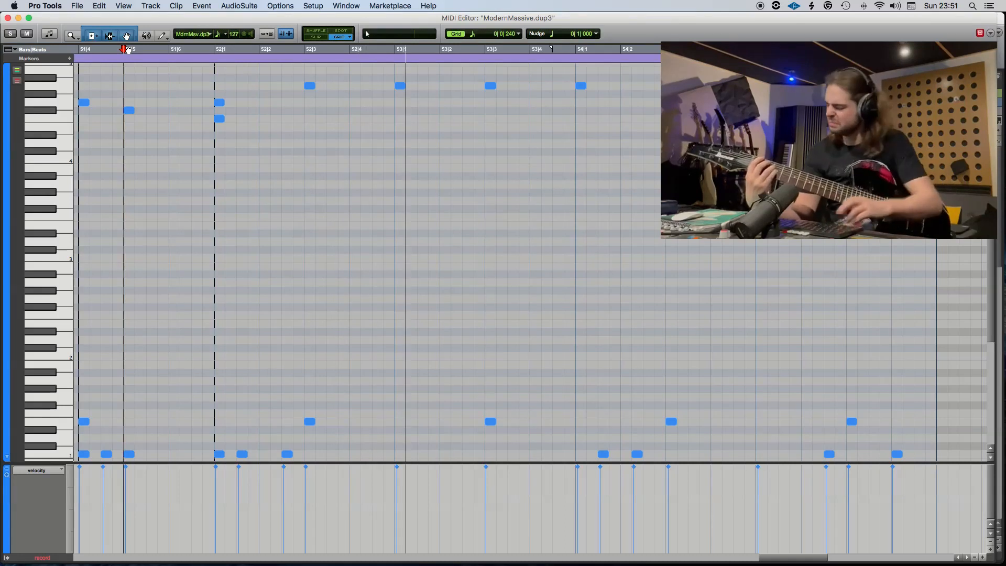
{"action": "key", "text": "space"}
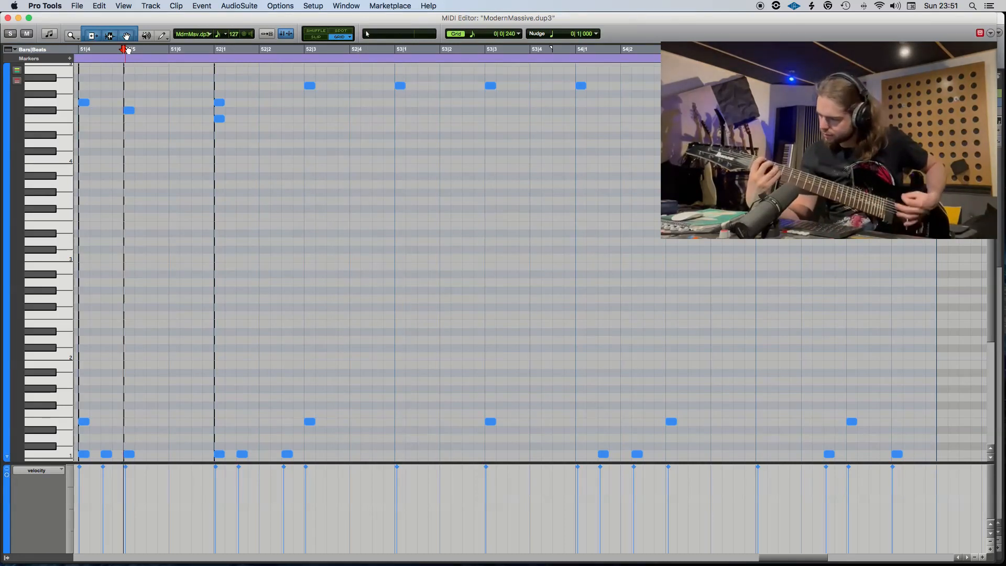
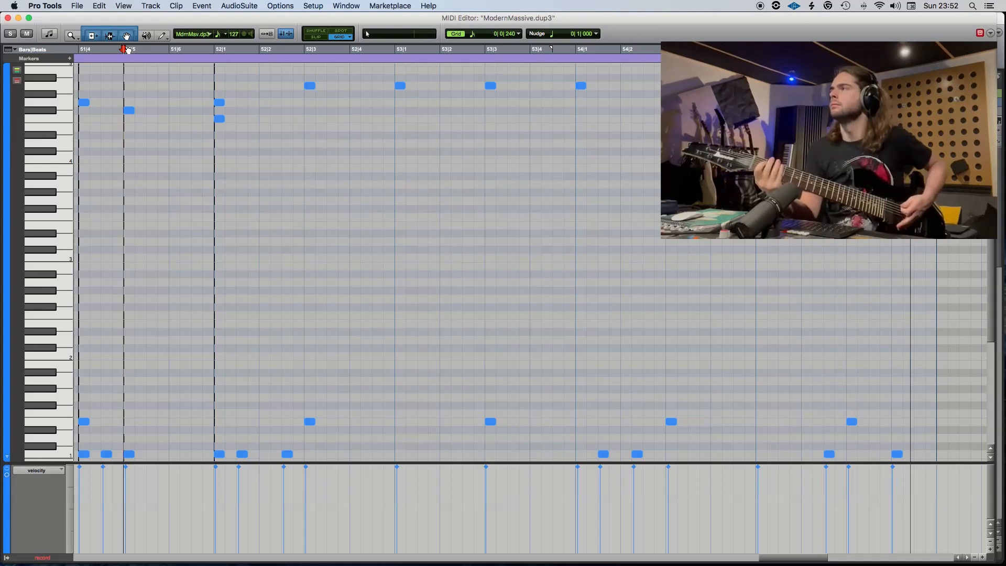
Move the recorded take from 51|6|932 onward onto DI.dup1 and KEMPER.dp1 and strip its silence with a 53 msec clip end pad.
{"action": "key", "text": "space"}
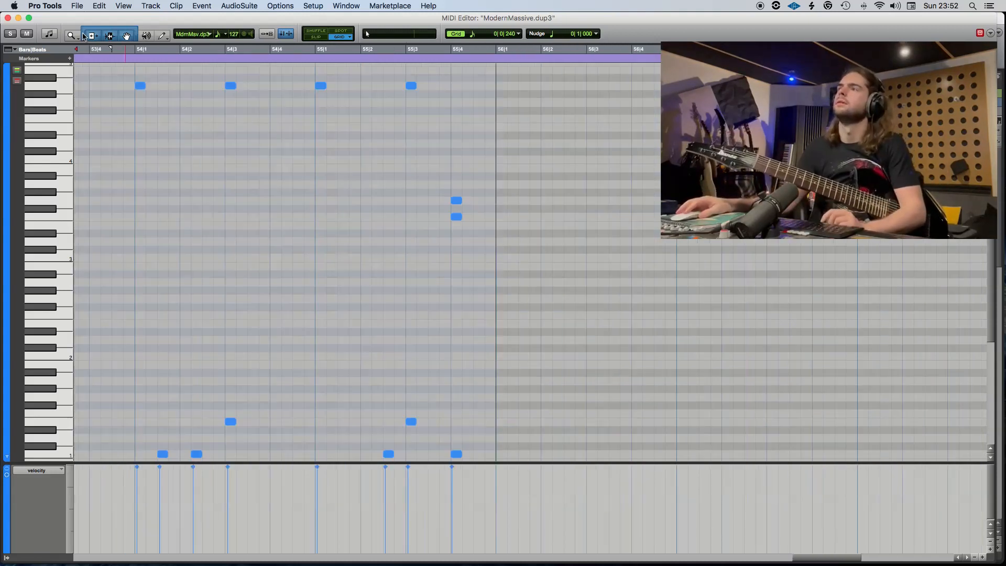
{"action": "left_click", "coordinate": [8, 18]}
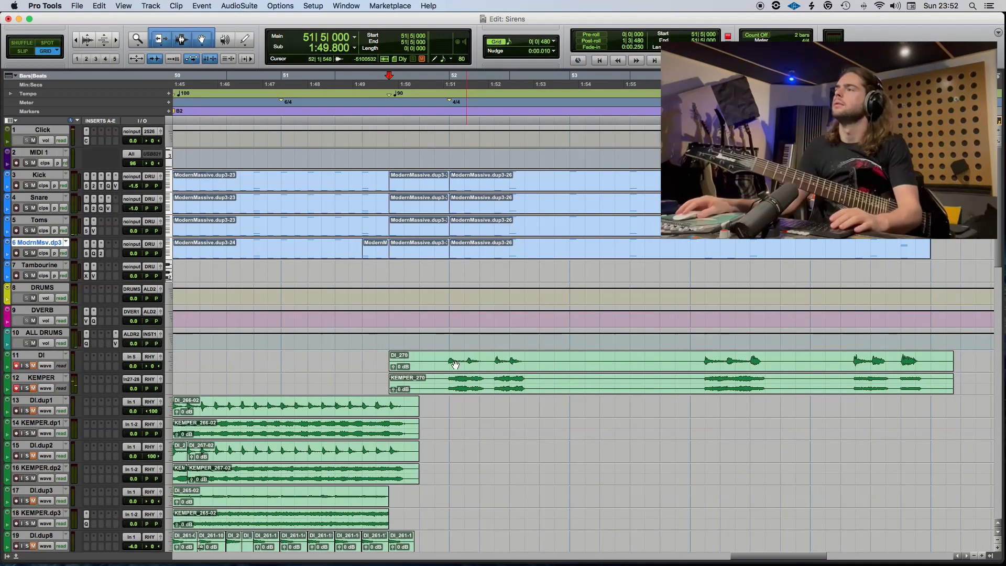
{"action": "left_click_drag", "start_coordinate": [482, 369], "coordinate": [481, 417]}
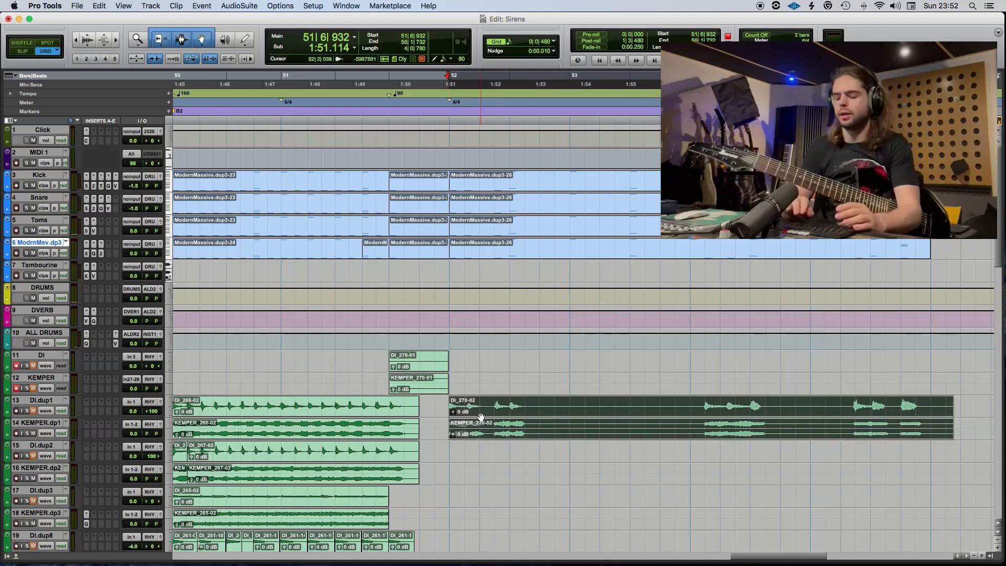
{"action": "key", "text": "super+u"}
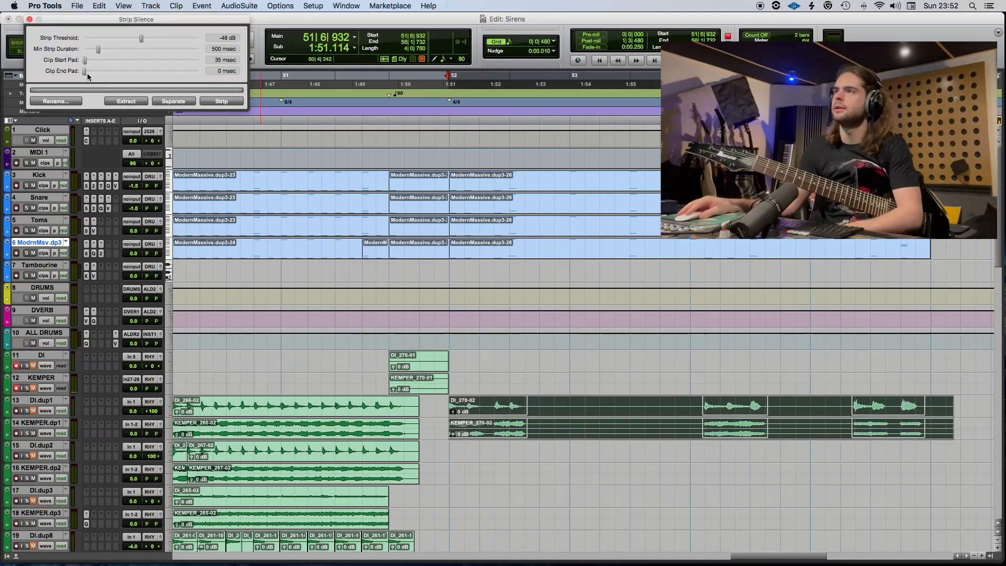
{"action": "left_click", "coordinate": [222, 101]}
Record a second guitar take on the armed DI and KEMPER tracks from 51|5, restarting it once.
{"action": "left_click", "coordinate": [388, 342]}
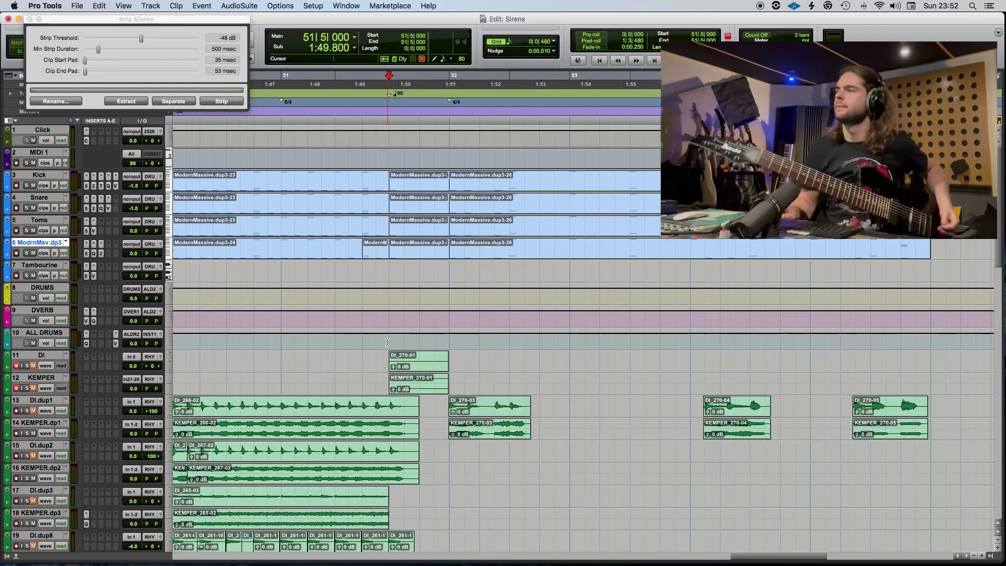
{"action": "key", "text": "super+space"}
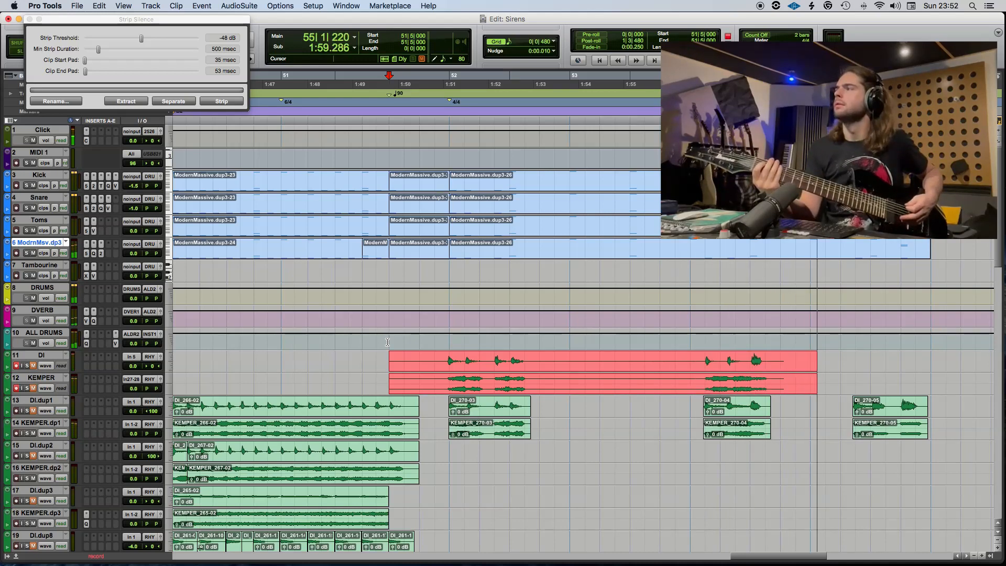
{"action": "key", "text": "space"}
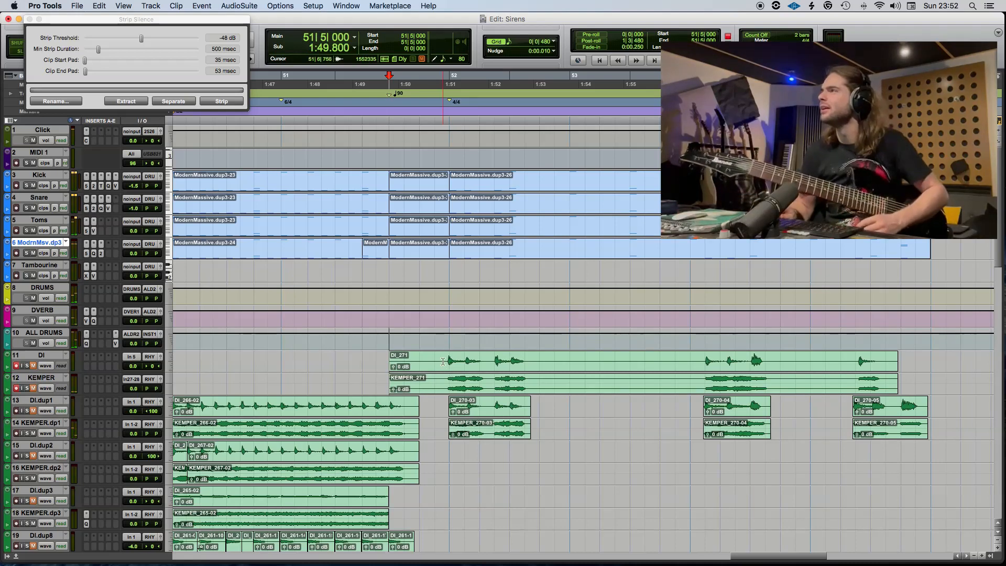
{"action": "key", "text": "space"}
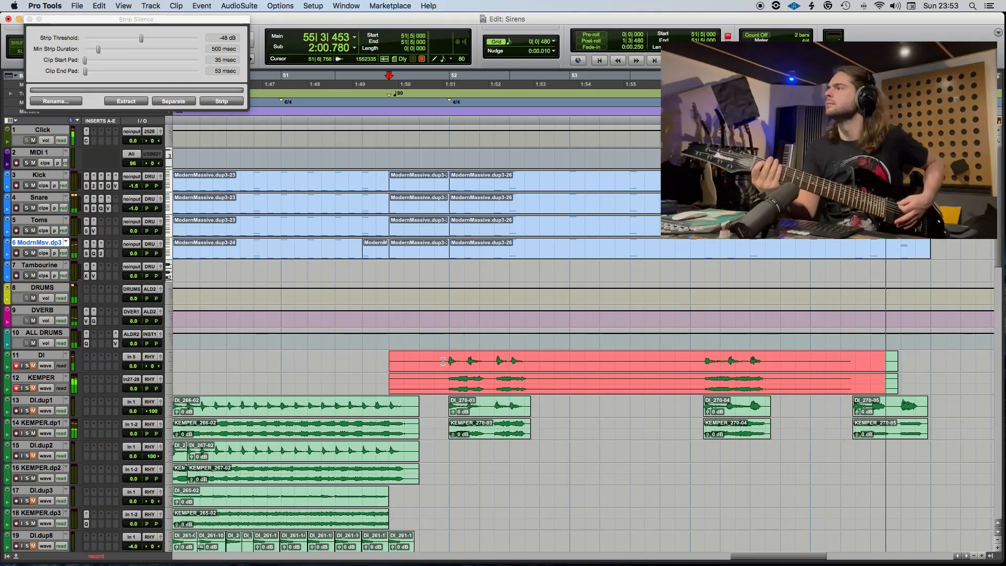
{"action": "key", "text": "space"}
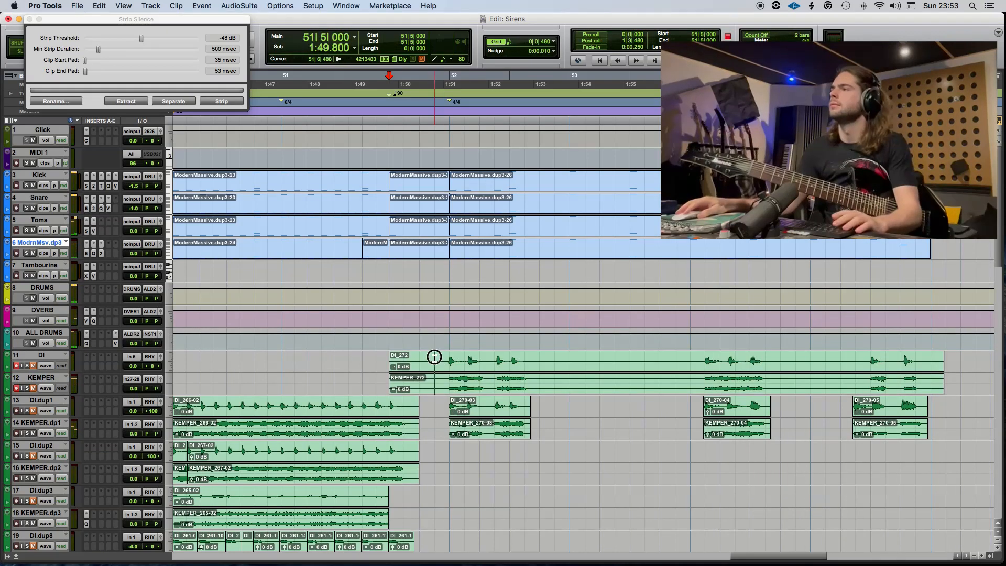
Move the second take from 51|6|946 onward onto DI.dup2 and KEMPER.dp2 and strip its silence.
{"action": "key", "text": "super+e"}
{"action": "left_click_drag", "start_coordinate": [509, 372], "coordinate": [507, 455]}
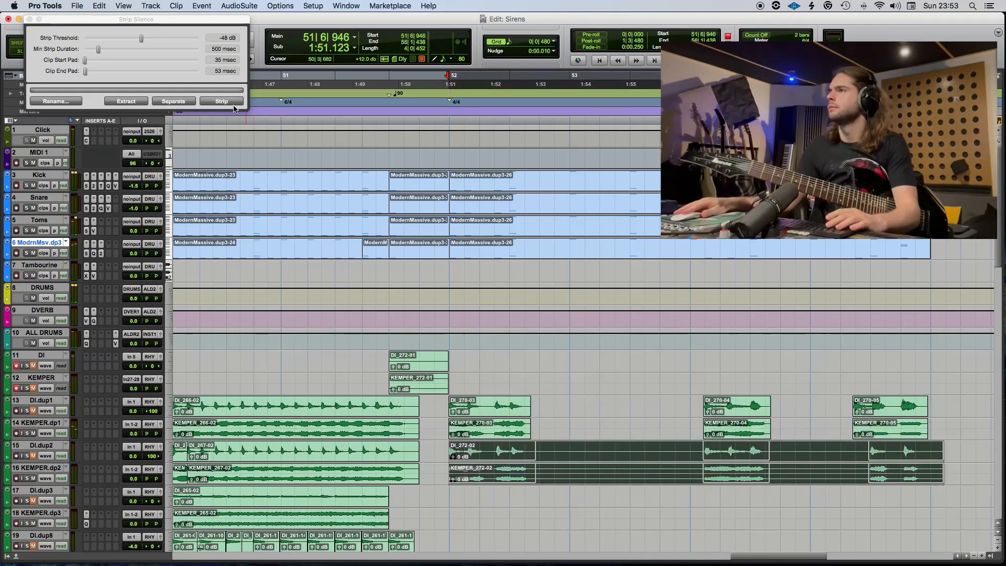
{"action": "left_click", "coordinate": [229, 102]}
Play bar 55, then delete the part from 55|3|038 to 55|3|957 on DI.dup1 and KEMPER.dp1 and recheck from 55|2.
{"action": "left_click", "coordinate": [855, 470]}
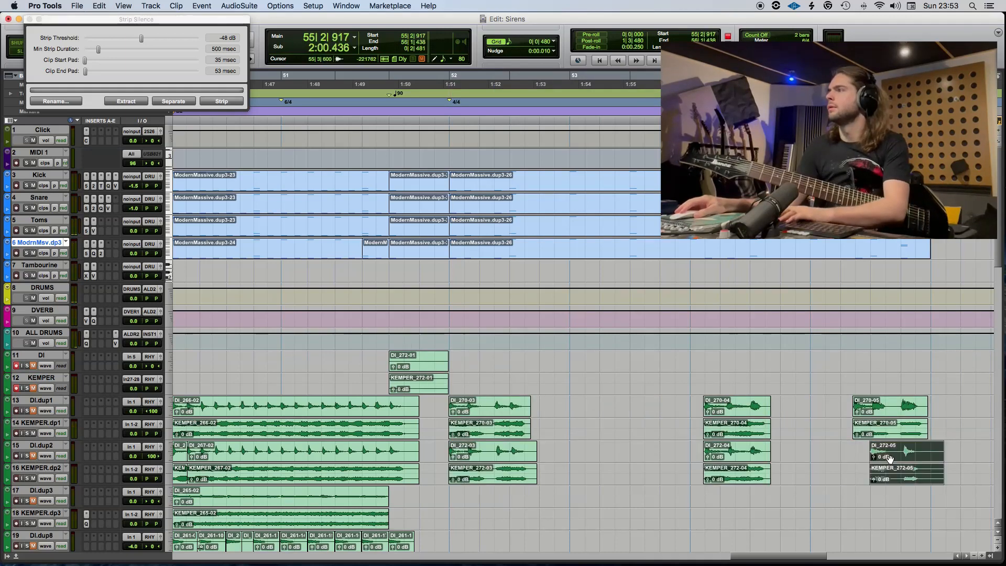
{"action": "left_click", "coordinate": [810, 427]}
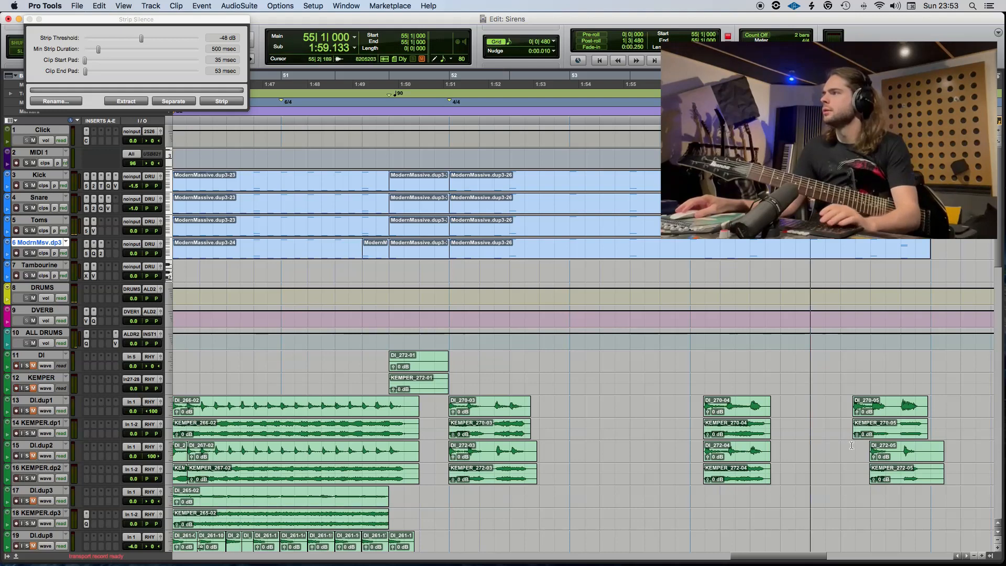
{"action": "key", "text": "space"}
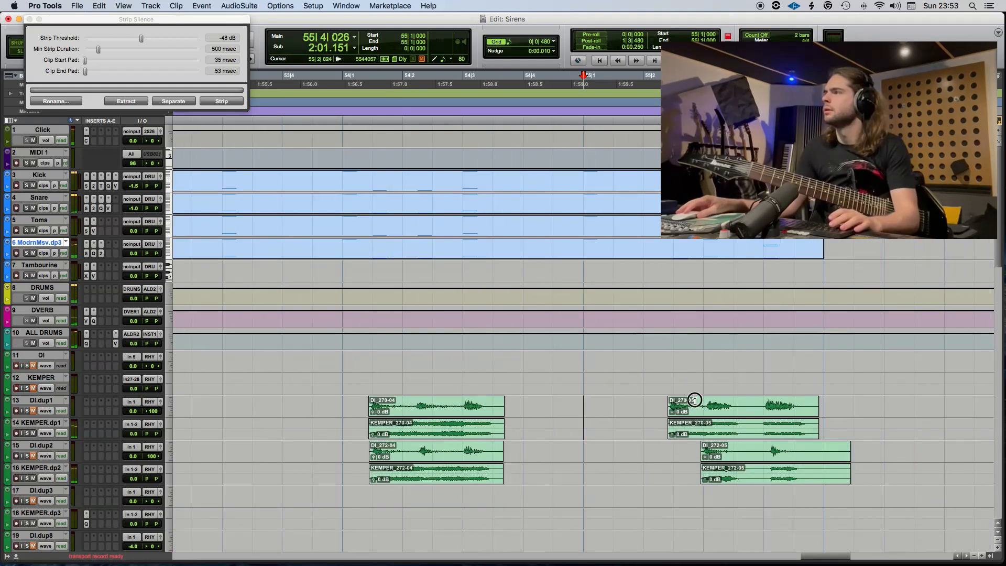
{"action": "left_click", "coordinate": [738, 412]}
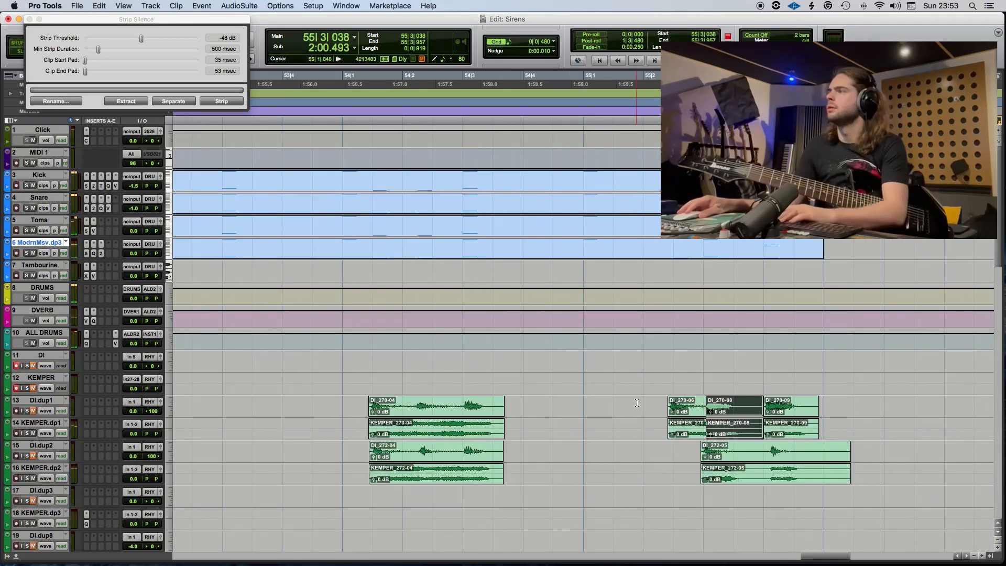
{"action": "key", "text": "Delete"}
{"action": "left_click", "coordinate": [653, 429]}
{"action": "key", "text": "space"}
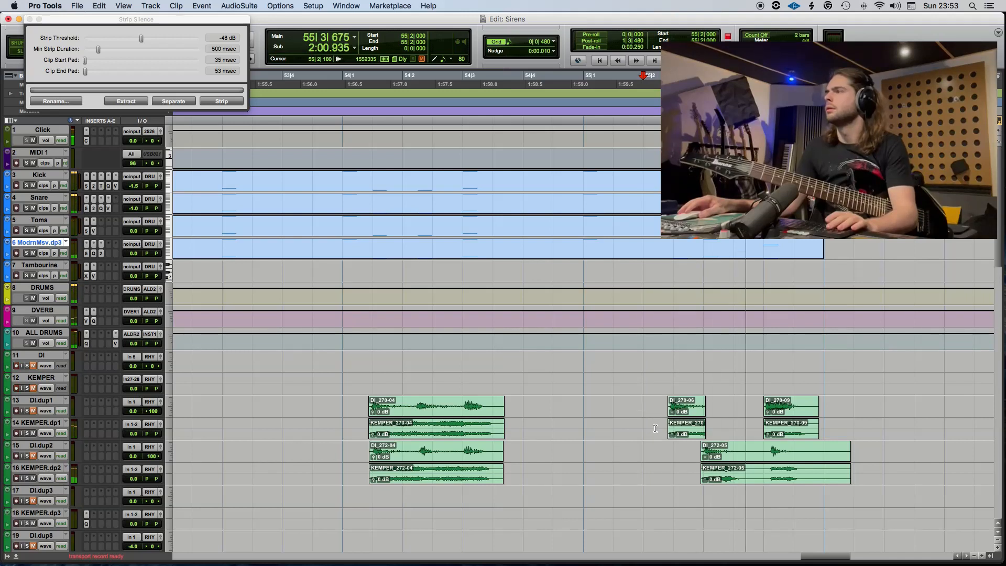
Delete the last hit in bar 55 on DI.dup2 and KEMPER.dp2 and record a replacement from 55|2.
{"action": "left_click", "coordinate": [801, 460]}
{"action": "key", "text": "Delete"}
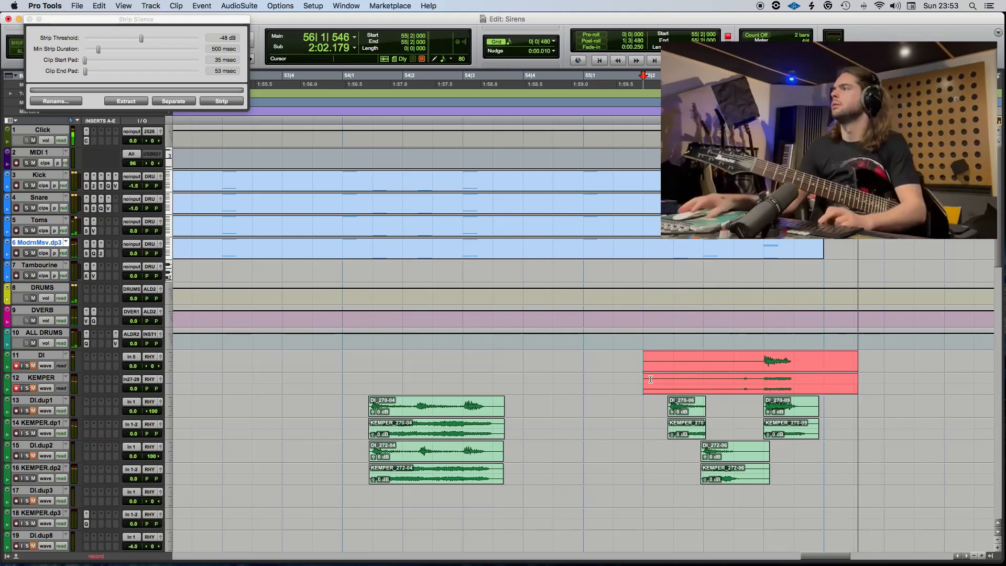
{"action": "key", "text": "space"}
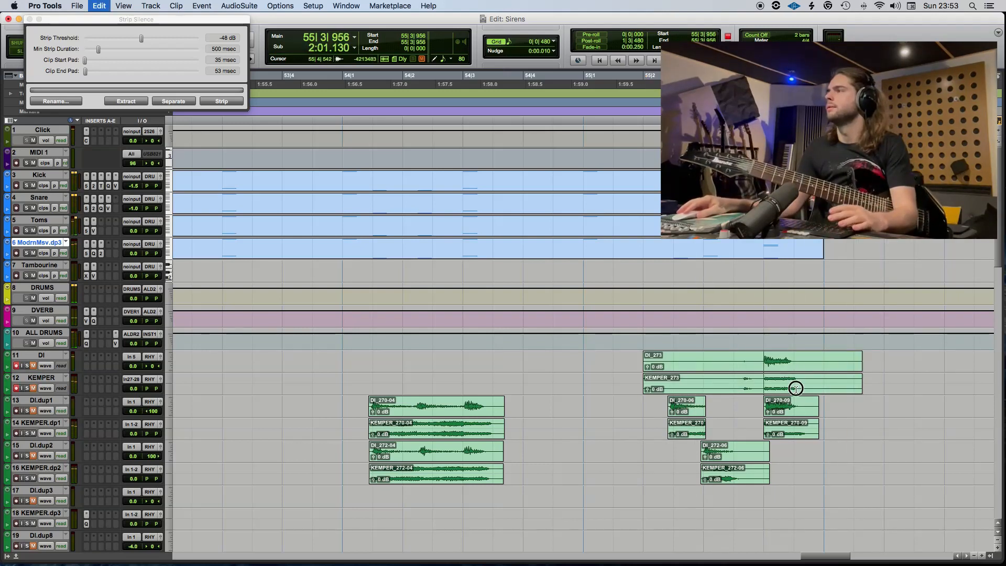
Move the replacement hit from 55|3|956 onward onto DI.dup2 and KEMPER.dp2 and strip its silence.
{"action": "left_click_drag", "start_coordinate": [796, 388], "coordinate": [831, 462]}
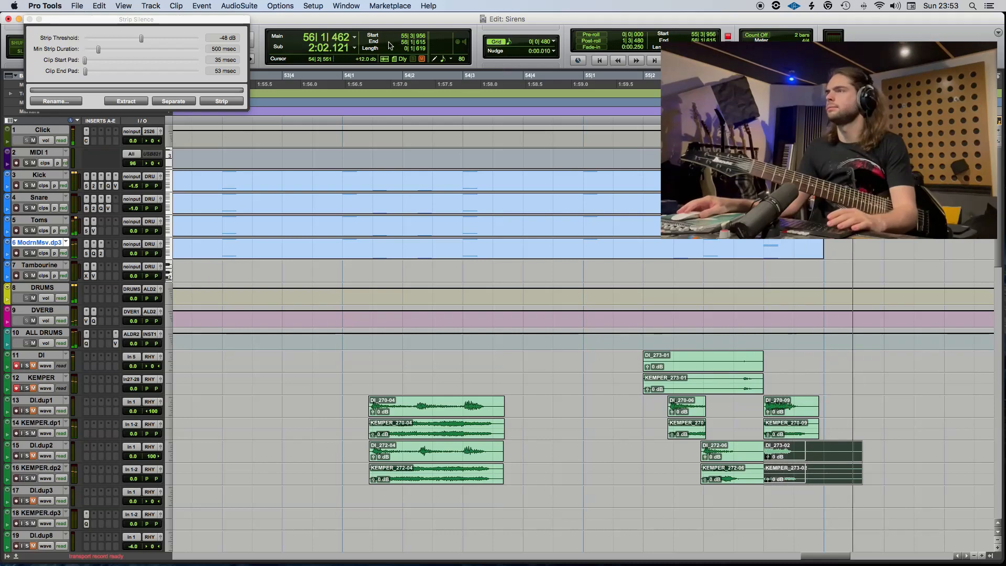
{"action": "left_click", "coordinate": [215, 102]}
{"action": "left_click", "coordinate": [219, 103]}
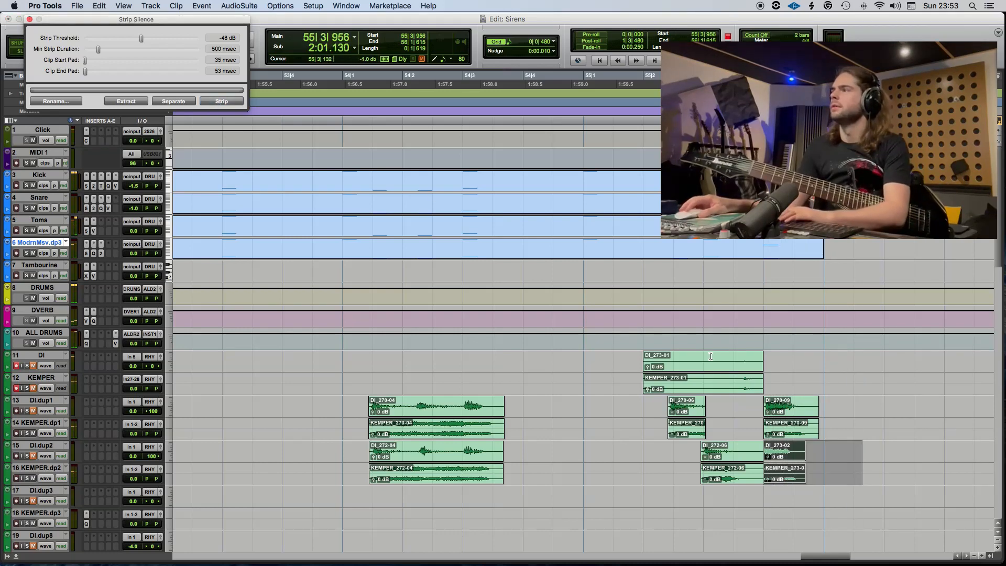
Delete the leftover clips on the DI and KEMPER tracks in bars 51 and 55 and close the Strip Silence window.
{"action": "left_click", "coordinate": [719, 390]}
{"action": "key", "text": "Delete"}
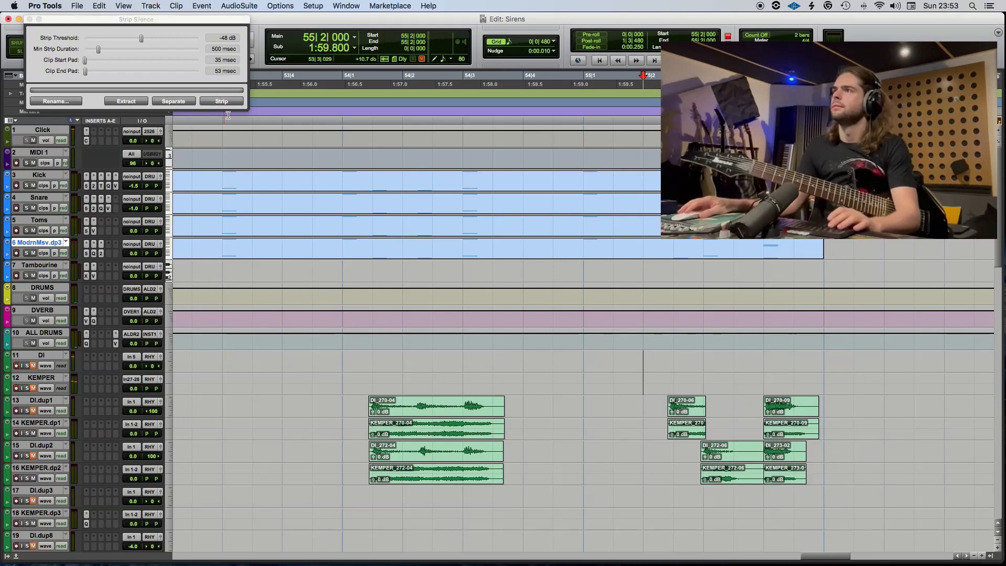
{"action": "left_click", "coordinate": [30, 19]}
{"action": "key", "text": "r"}
{"action": "key", "text": "r"}
{"action": "scroll", "coordinate": [413, 369], "scroll_direction": "left", "scroll_amount": 2}
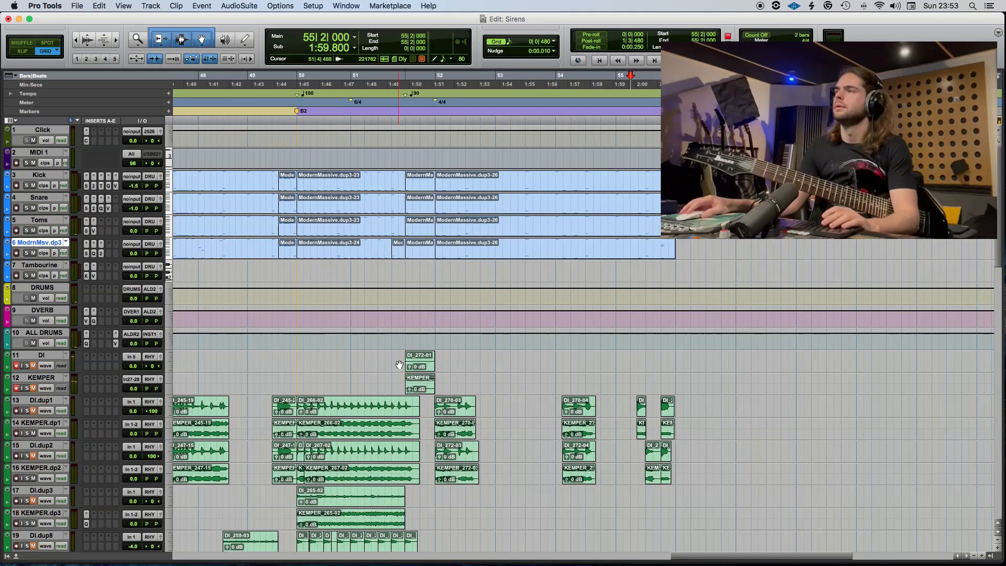
{"action": "left_click", "coordinate": [428, 375]}
{"action": "key", "text": "Delete"}
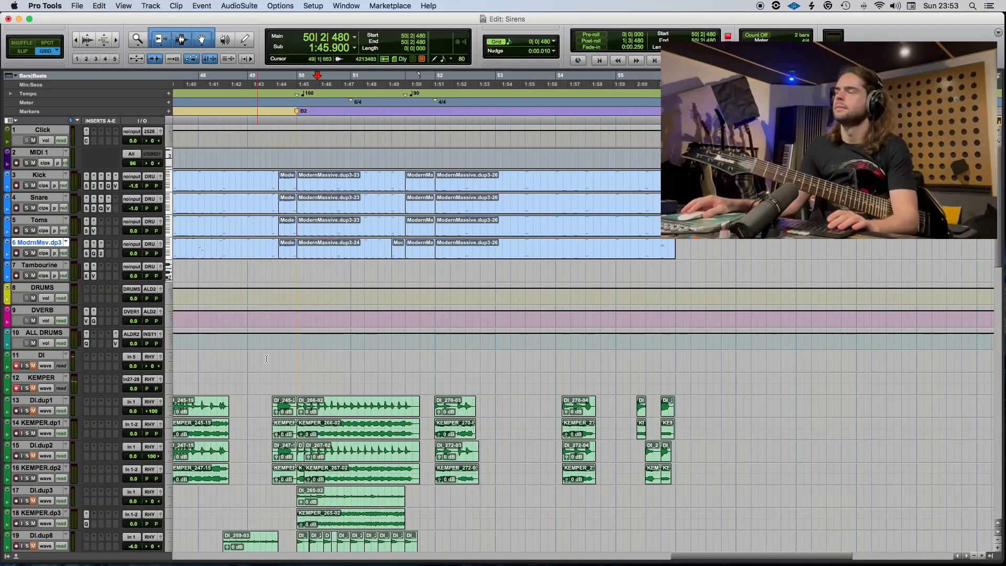
Play from the B1 marker at 42|1 through the B2 section to check the transition into the 90 BPM part.
{"action": "scroll", "coordinate": [266, 359], "scroll_direction": "left", "scroll_amount": 6}
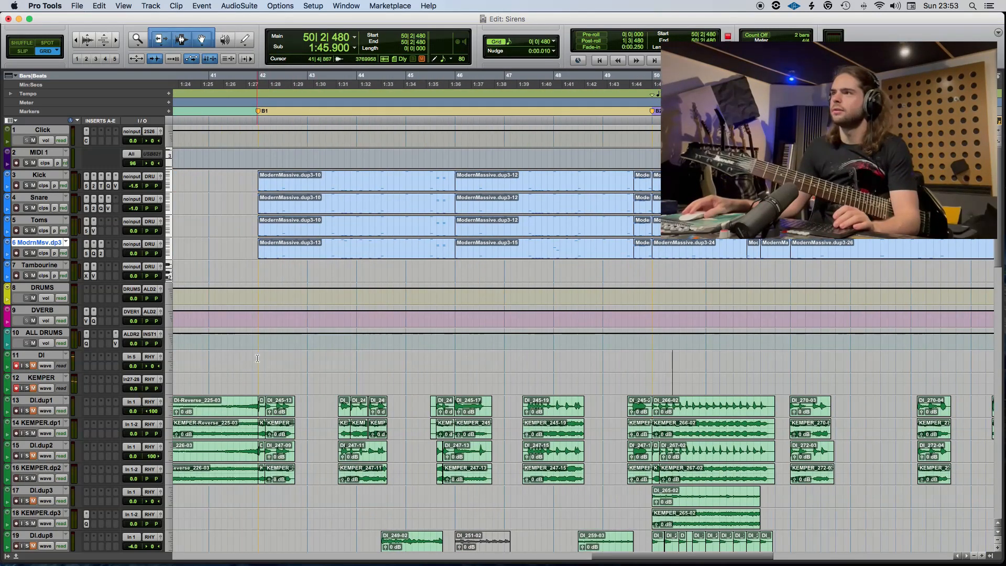
{"action": "key", "text": "space"}
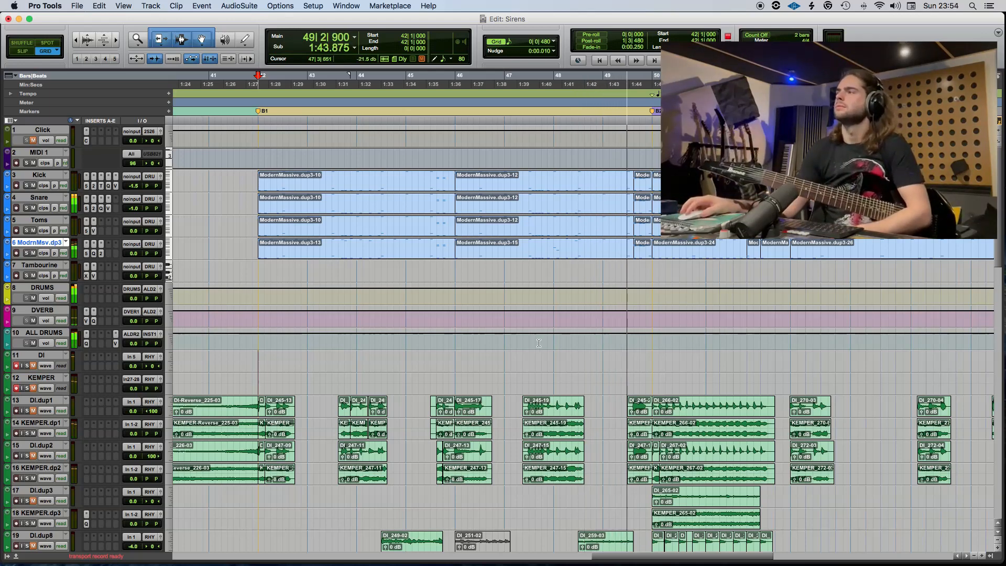
{"action": "scroll", "coordinate": [522, 210], "scroll_direction": "right", "scroll_amount": 3}
{"action": "scroll", "coordinate": [523, 314], "scroll_direction": "down", "scroll_amount": 6}
{"action": "scroll", "coordinate": [522, 353], "scroll_direction": "right", "scroll_amount": 2}
{"action": "scroll", "coordinate": [522, 353], "scroll_direction": "up", "scroll_amount": 1}
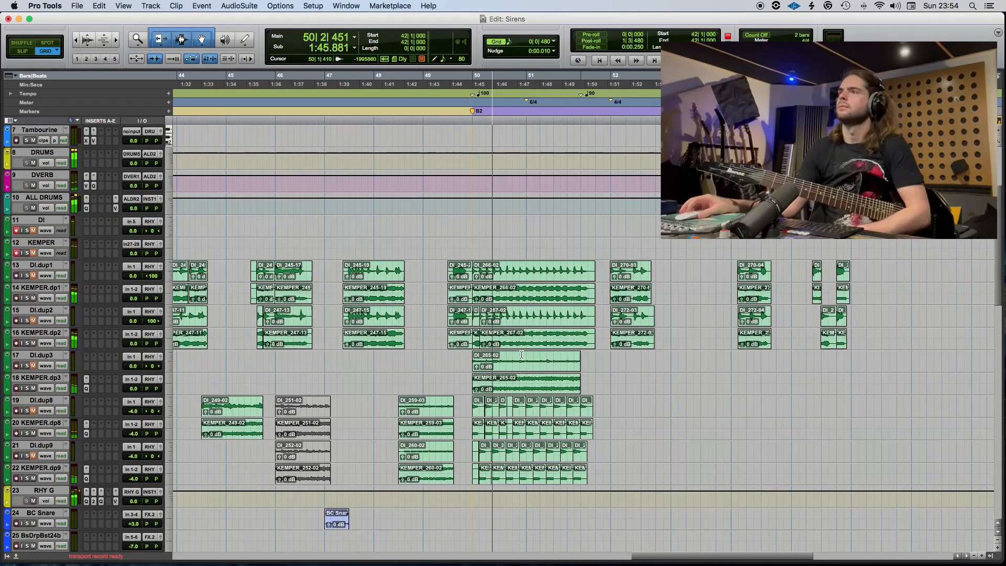
{"action": "scroll", "coordinate": [636, 372], "scroll_direction": "up", "scroll_amount": 2}
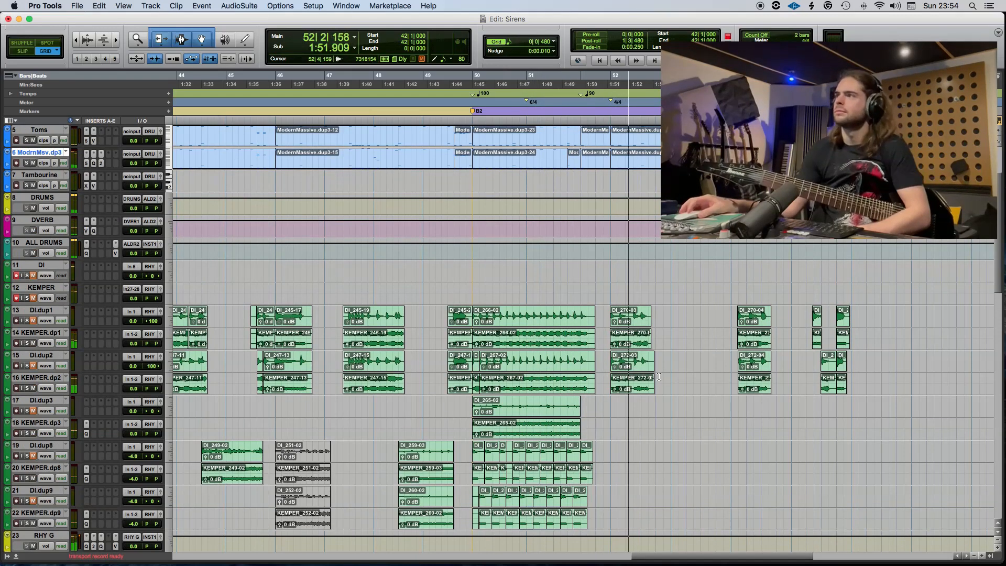
{"action": "scroll", "coordinate": [655, 379], "scroll_direction": "right", "scroll_amount": 4}
{"action": "scroll", "coordinate": [358, 152], "scroll_direction": "up", "scroll_amount": 1}
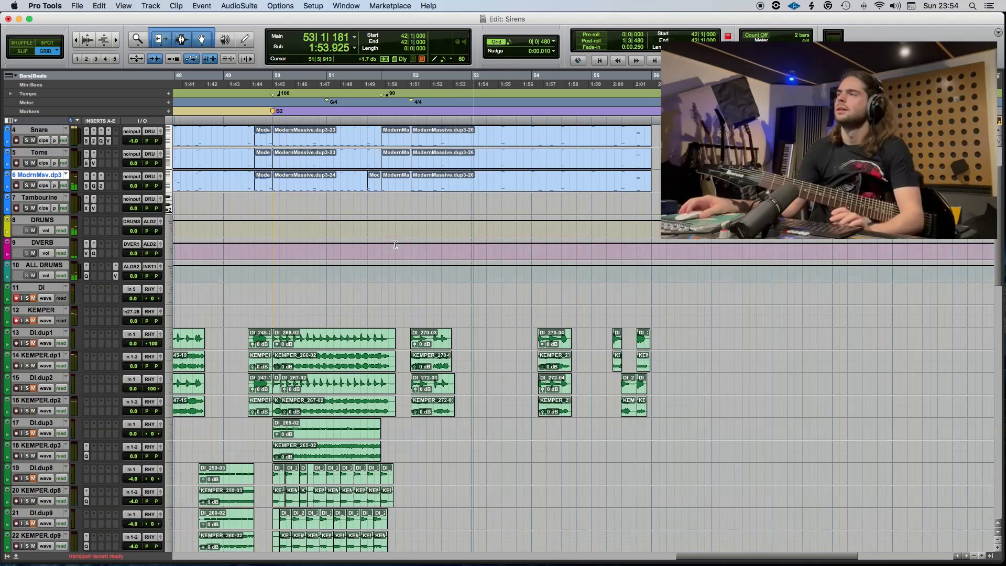
Change the meter at 51|1 to 5/4.
{"action": "double_click", "coordinate": [327, 100]}
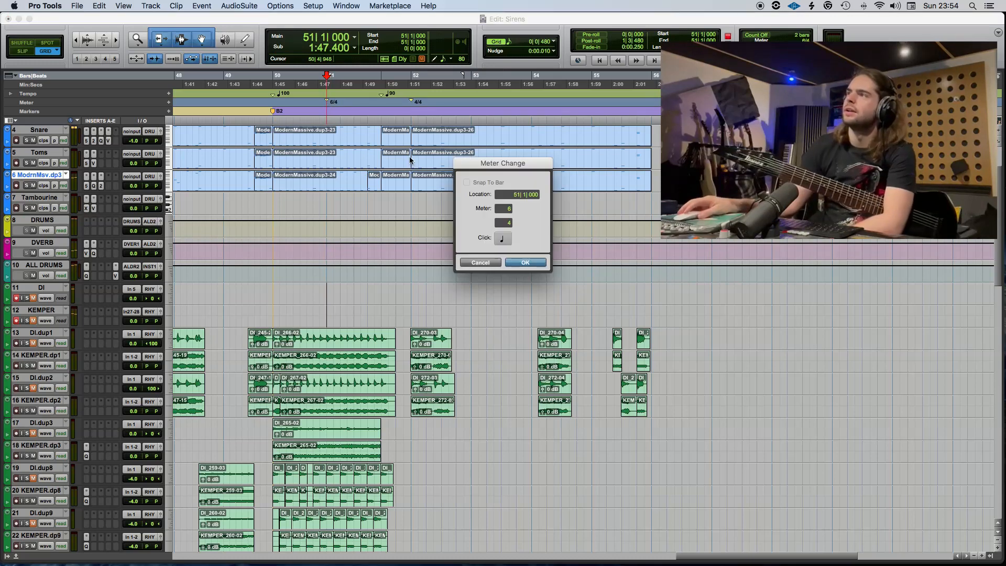
{"action": "left_click", "coordinate": [508, 211]}
{"action": "type", "text": "5"}
{"action": "key", "text": "Return"}
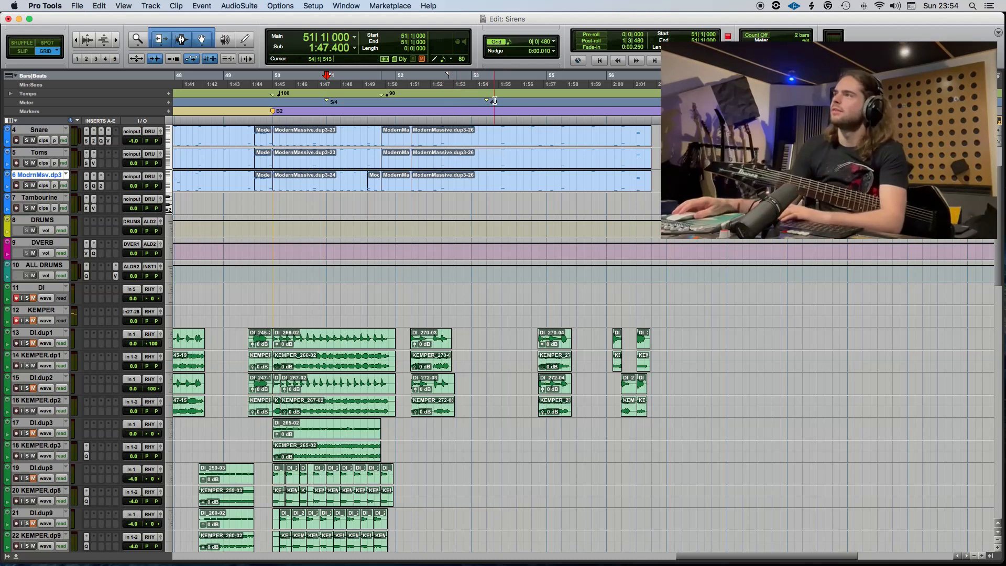
Remove the old 4/4 meter marker after bar 51 and add a 4/4 meter change at 52|1.
{"action": "mouse_move", "coordinate": [495, 101]}
{"action": "left_mouse_down"}
{"action": "mouse_move", "coordinate": [464, 102]}
{"action": "mouse_move", "coordinate": [388, 302]}
{"action": "left_mouse_up"}
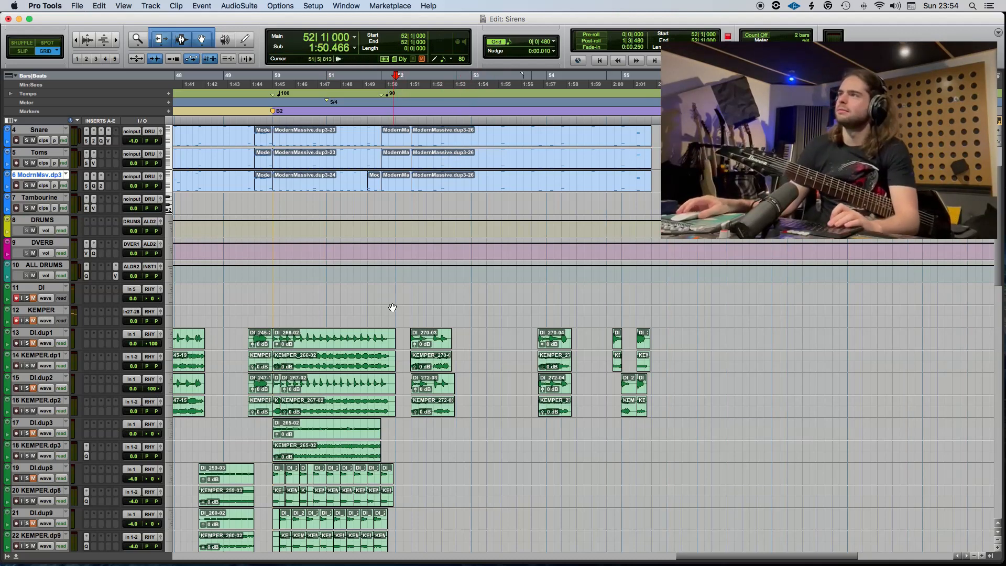
{"action": "left_click", "coordinate": [169, 103]}
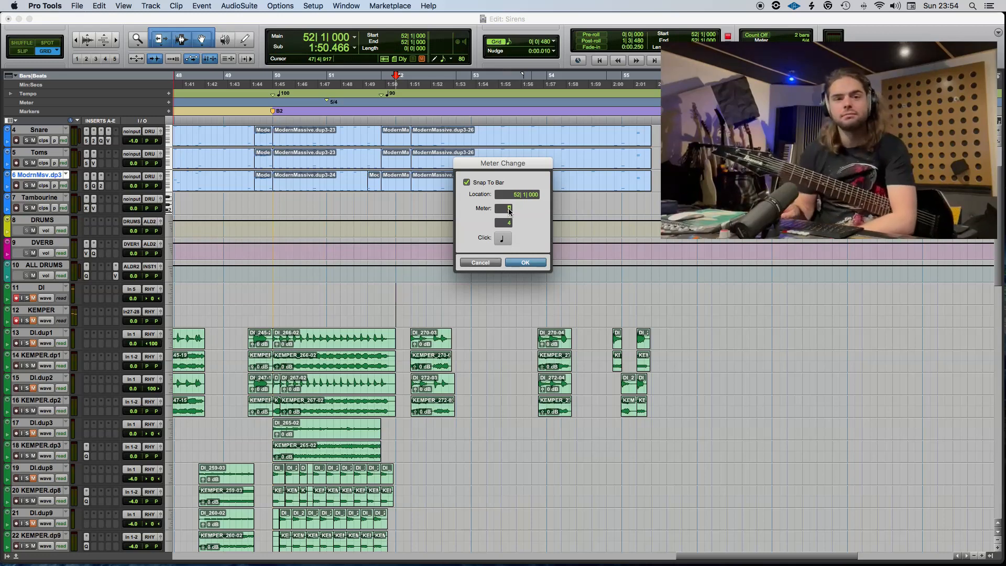
{"action": "type", "text": "4"}
{"action": "key", "text": "Return"}
Move the new guitar clips on DI.dup1, KEMPER.dp1, DI.dup2 and KEMPER.dp2 earlier so they start at 52|1.
{"action": "left_click", "coordinate": [441, 346]}
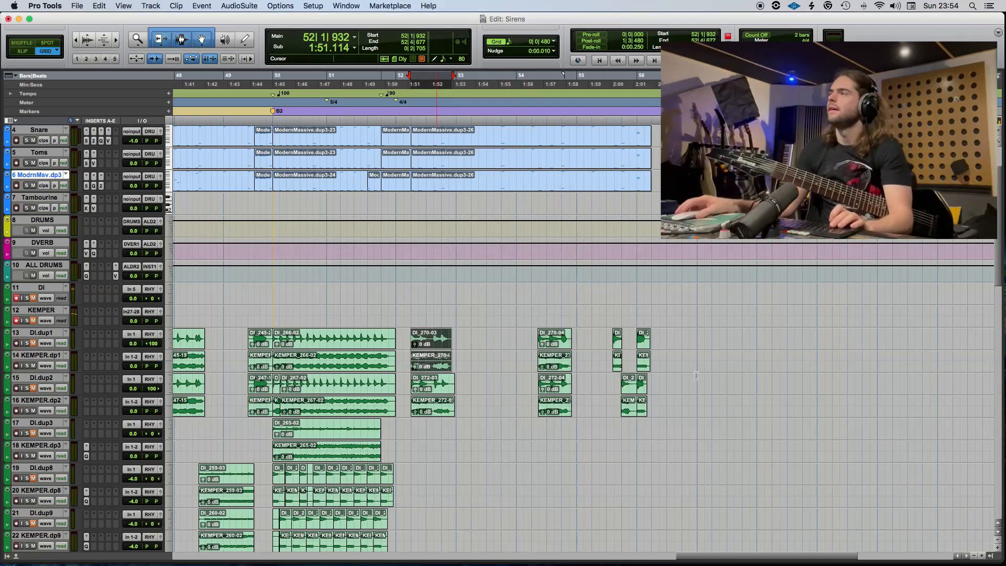
{"action": "left_click", "coordinate": [648, 365], "text": "shift"}
{"action": "left_click", "coordinate": [622, 394], "text": "shift"}
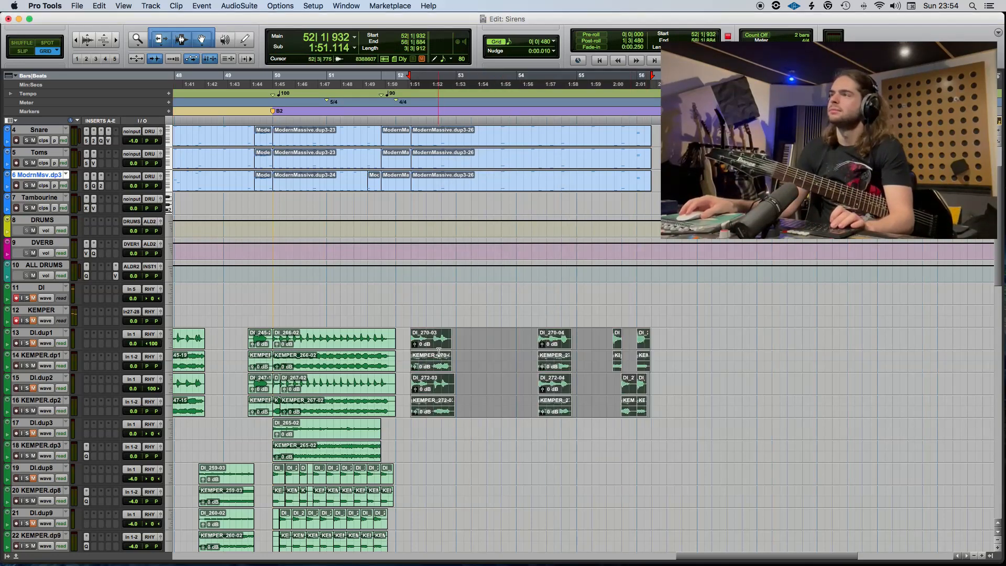
{"action": "left_click_drag", "start_coordinate": [435, 347], "coordinate": [417, 347]}
Move the last ModernMassive clip on the Kick, Snare, Toms and ModrnMsv tracks back to 52|1 and play from 49|4.
{"action": "scroll", "coordinate": [433, 316], "scroll_direction": "up", "scroll_amount": 3}
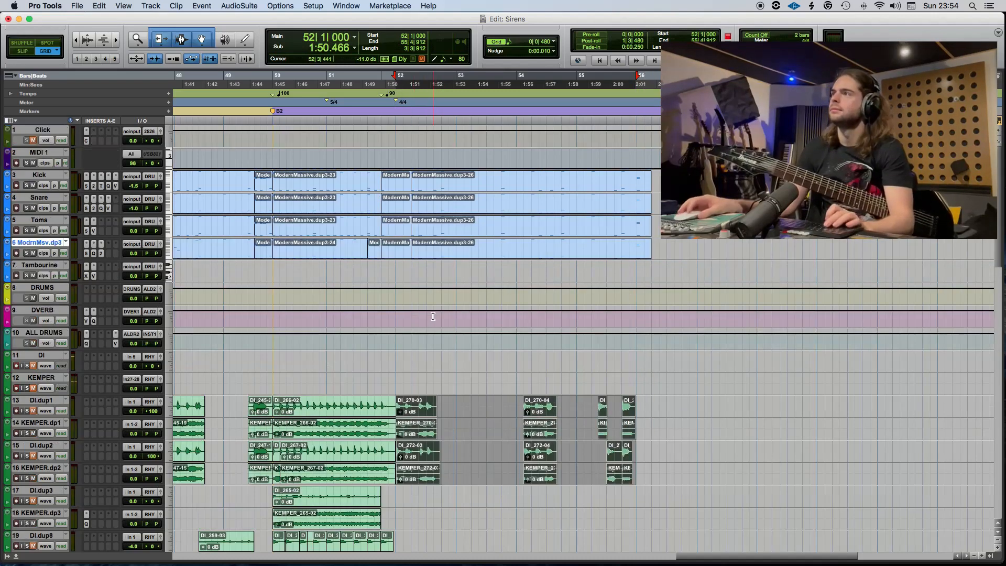
{"action": "left_click", "coordinate": [435, 254]}
{"action": "left_click", "coordinate": [437, 230], "text": "shift"}
{"action": "left_click", "coordinate": [441, 210], "text": "shift"}
{"action": "left_click", "coordinate": [443, 190], "text": "shift"}
{"action": "left_click_drag", "start_coordinate": [444, 190], "coordinate": [427, 190]}
{"action": "left_click", "coordinate": [260, 278]}
{"action": "key", "text": "space"}
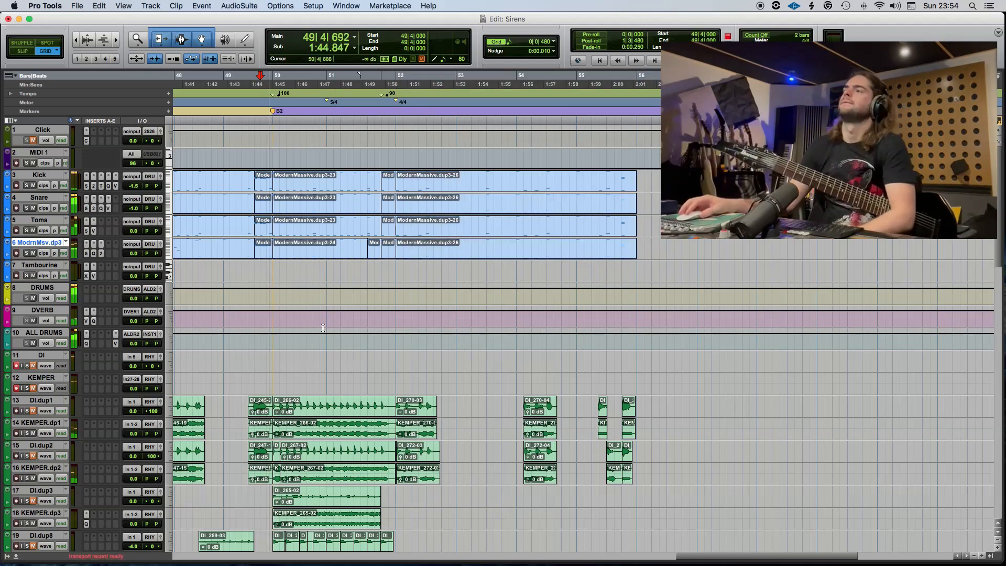
Move the DI track below KEMPER.dp2 and place the edit cursor at 51|4.
{"action": "scroll", "coordinate": [322, 328], "scroll_direction": "down", "scroll_amount": 5}
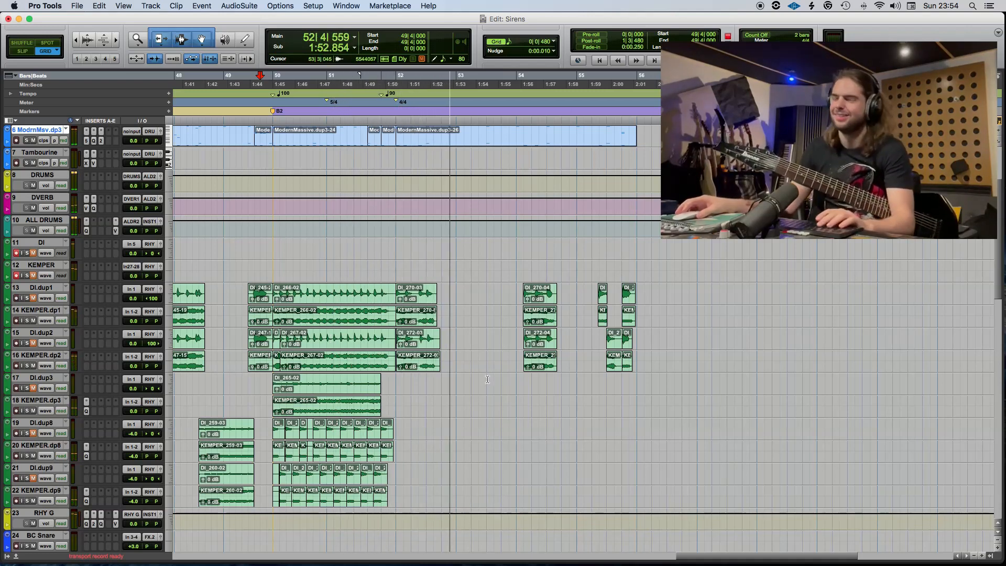
{"action": "key", "text": "t"}
{"action": "scroll", "coordinate": [487, 380], "scroll_direction": "right", "scroll_amount": 8}
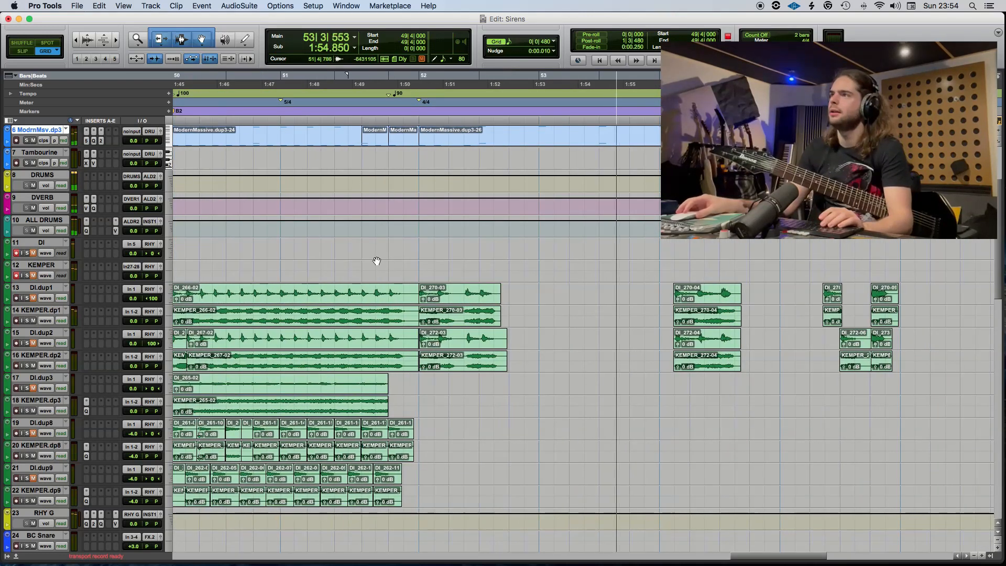
{"action": "left_click", "coordinate": [47, 265]}
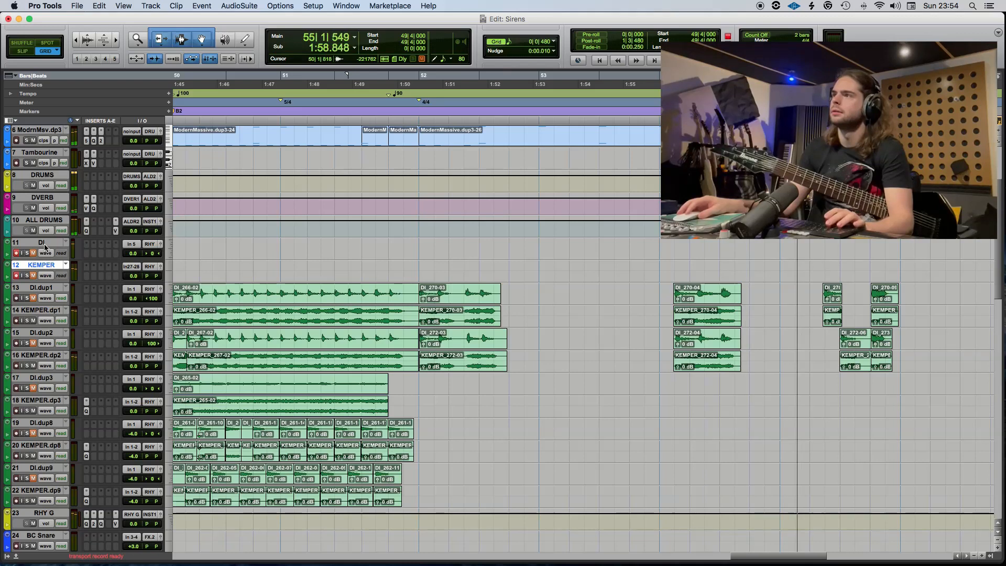
{"action": "left_click_drag", "start_coordinate": [44, 248], "coordinate": [310, 360]}
{"action": "left_click_drag", "start_coordinate": [370, 366], "coordinate": [362, 357]}
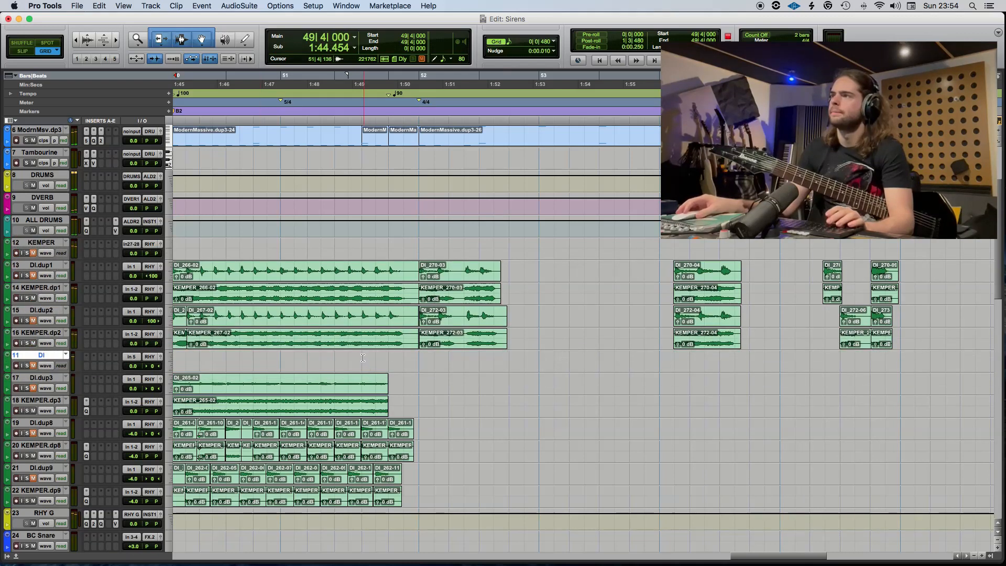
{"action": "left_click", "coordinate": [363, 357]}
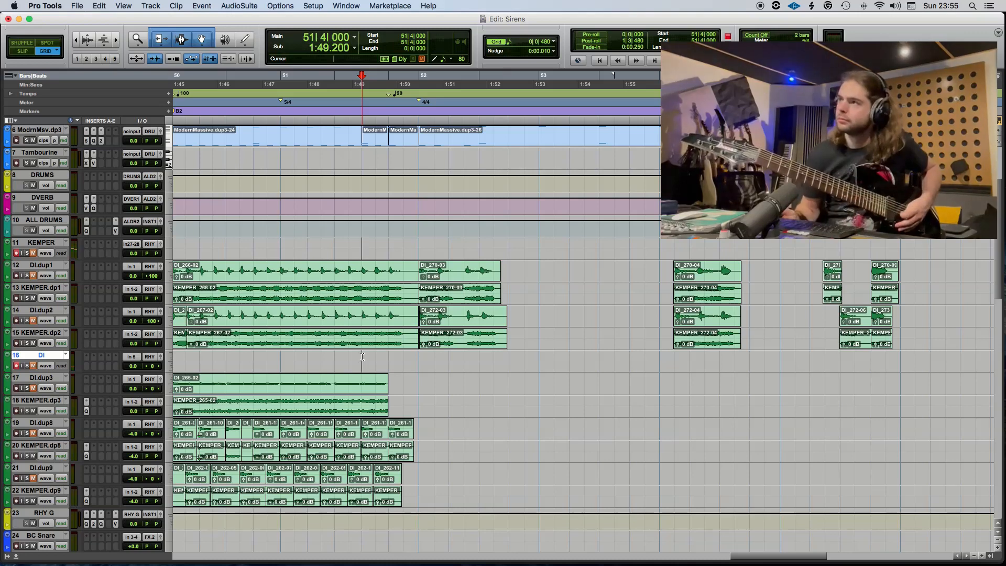
Try to record a guitar take on the KEMPER and DI tracks from 51|4.
{"action": "key", "text": "super+space"}
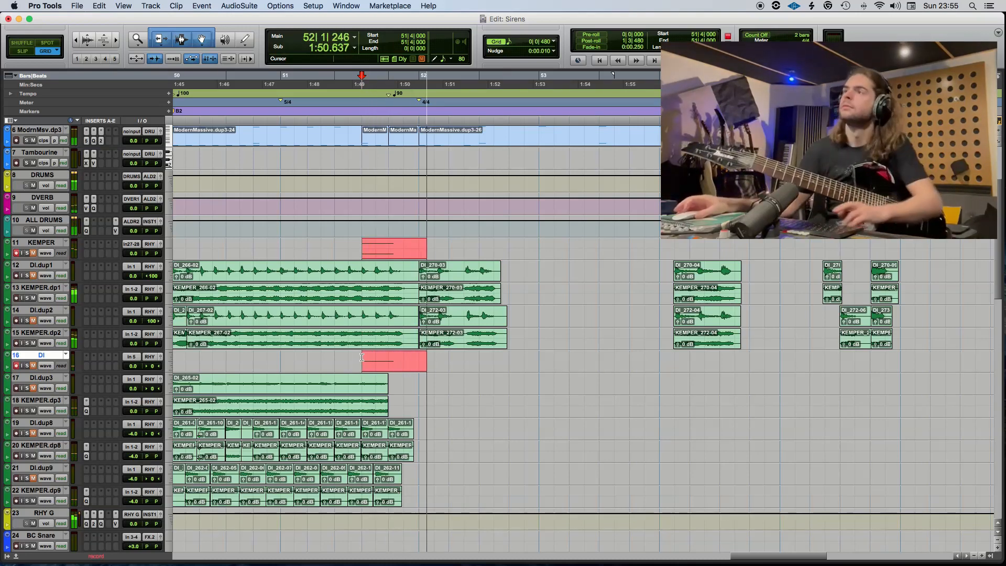
{"action": "scroll", "coordinate": [362, 357], "scroll_direction": "up", "scroll_amount": 5}
{"action": "key", "text": "space"}
Unmute the Click track and try another guitar take on KEMPER and DI from 51|4.
{"action": "left_click", "coordinate": [34, 142]}
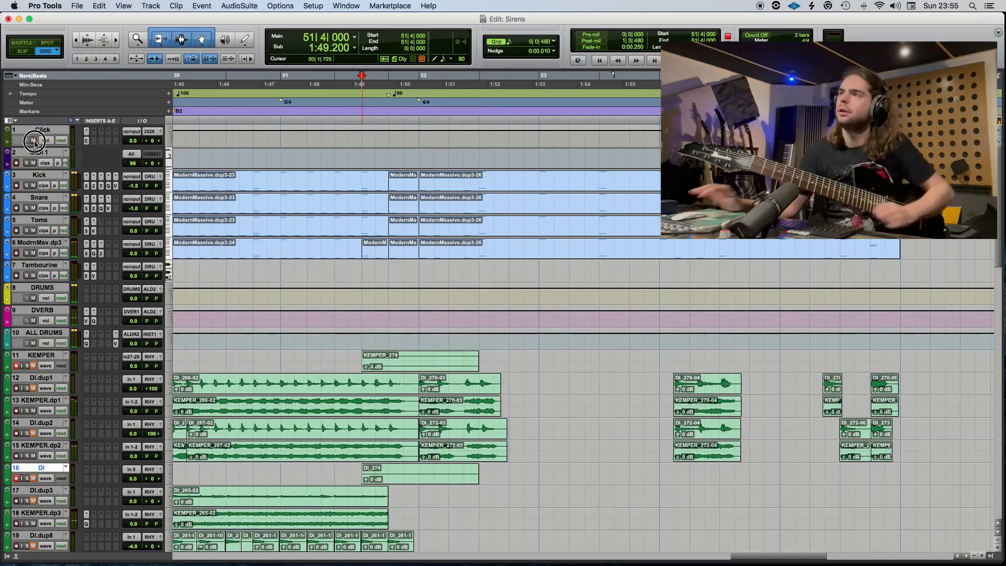
{"action": "key", "text": "super+space"}
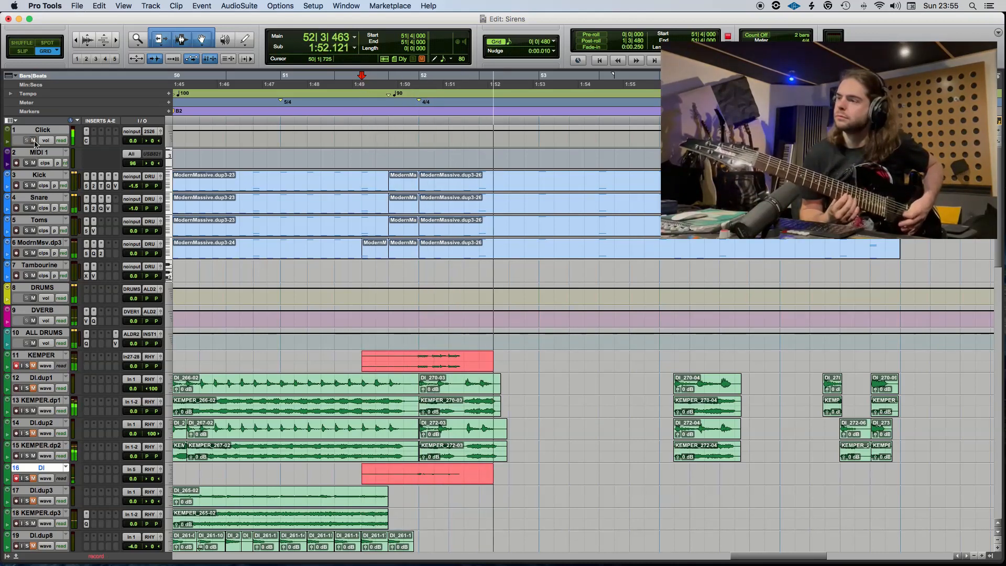
{"action": "key", "text": "space"}
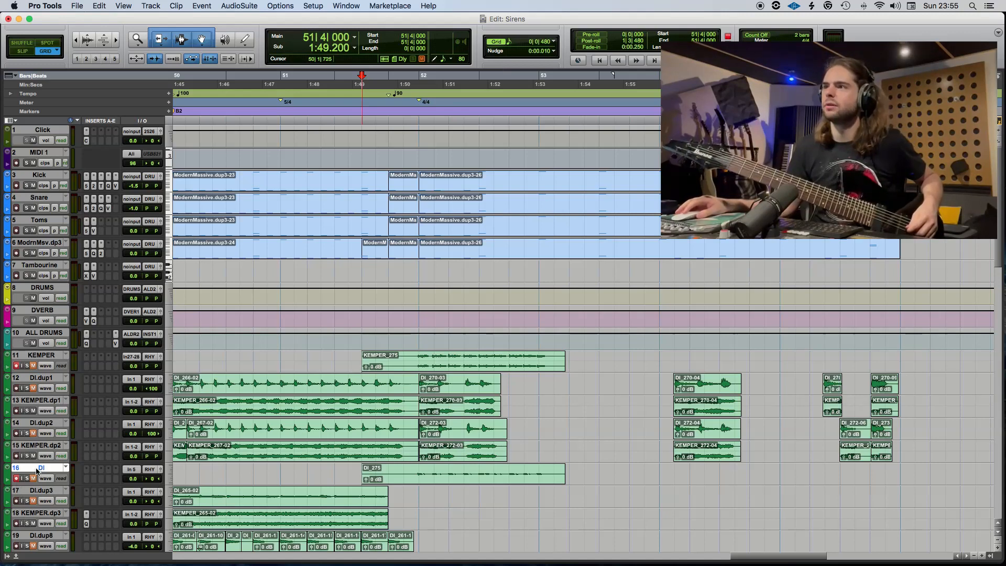
Place the DI and KEMPER tracks together below KEMPER.dp2 and record a guitar take through bar 55, starting at 51|4.
{"action": "left_click_drag", "start_coordinate": [37, 471], "coordinate": [44, 373]}
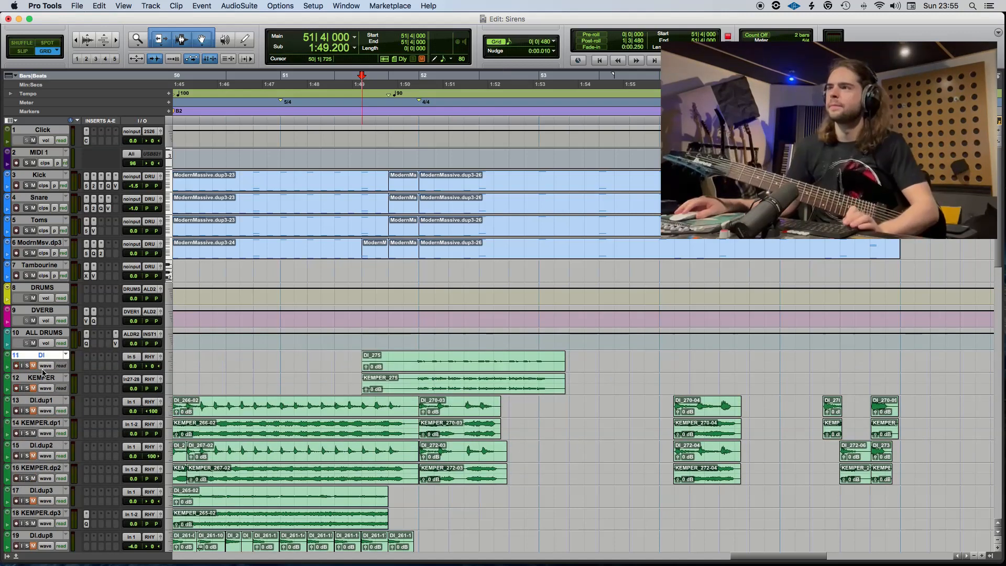
{"action": "left_click_drag", "start_coordinate": [63, 436], "coordinate": [120, 476]}
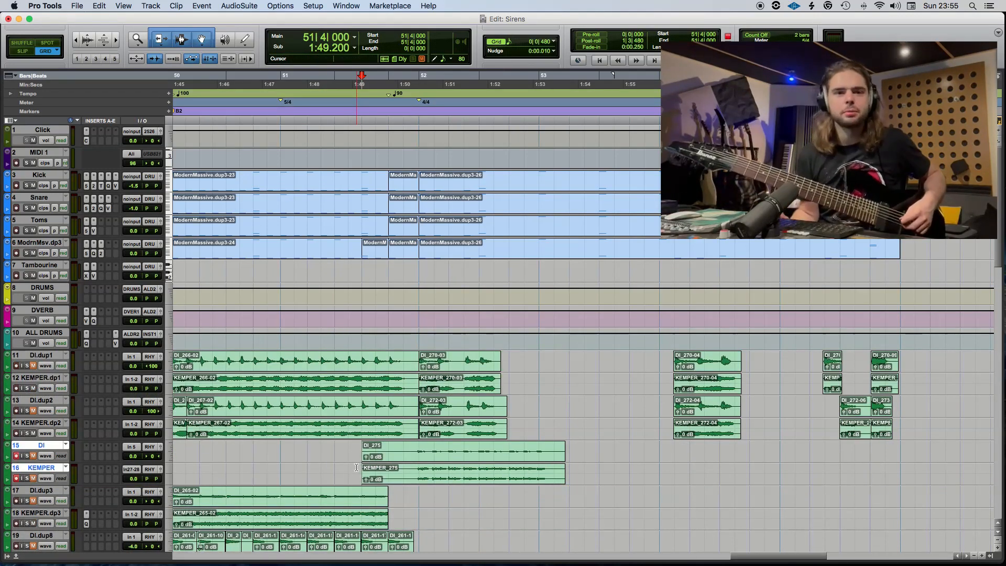
{"action": "key", "text": "super+space"}
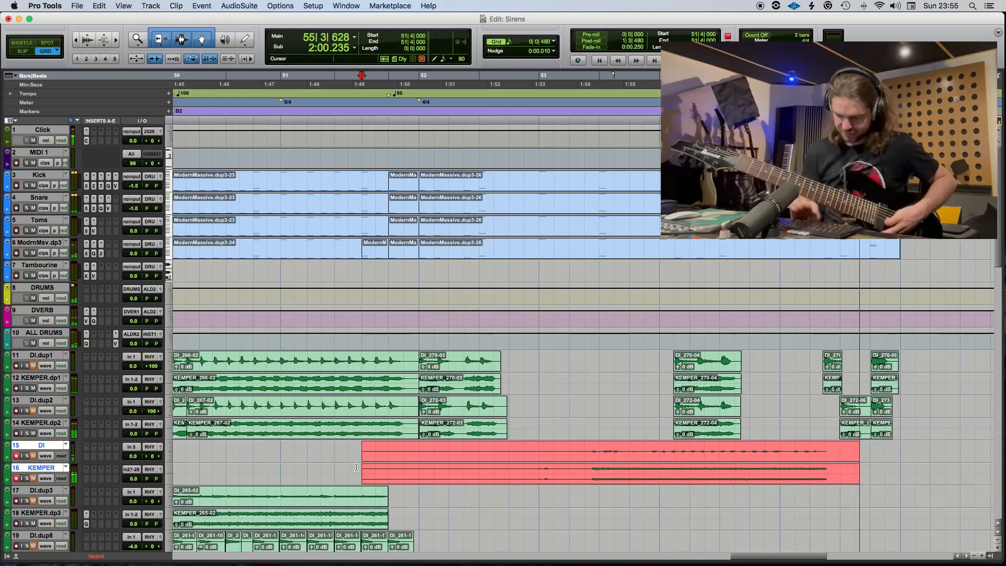
{"action": "key", "text": "space"}
{"action": "key", "text": "super+space"}
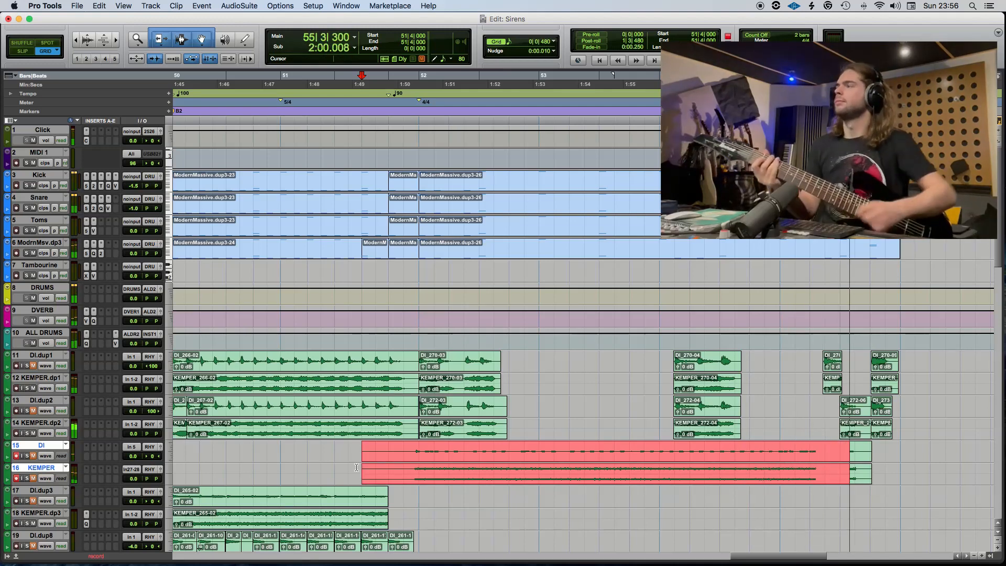
{"action": "key", "text": "space"}
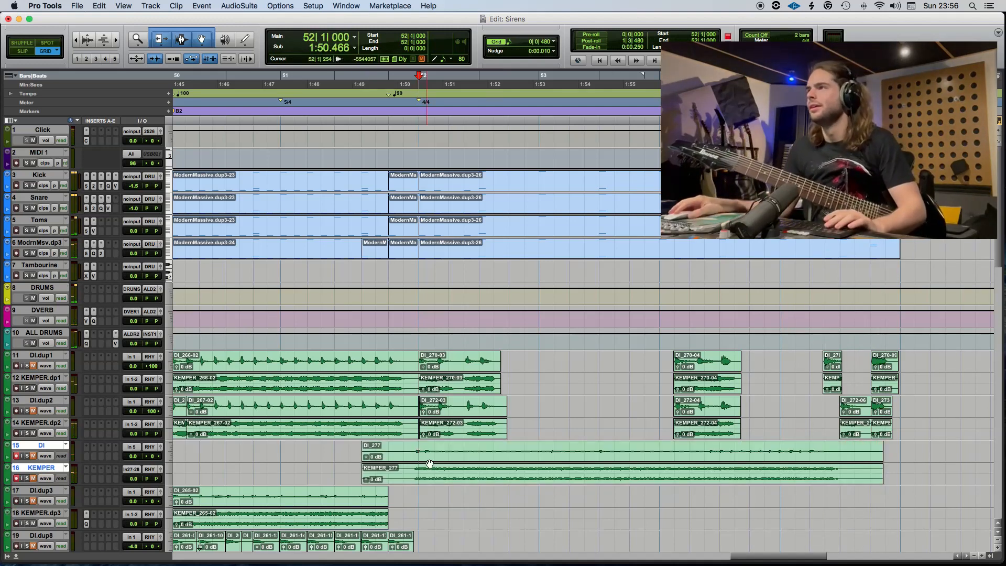
Split the new take at 52|1, move the later part to DI.dup3 and KEMPER.dp3, and delete the leftover before it.
{"action": "key", "text": "super+e"}
{"action": "left_click_drag", "start_coordinate": [429, 463], "coordinate": [428, 509]}
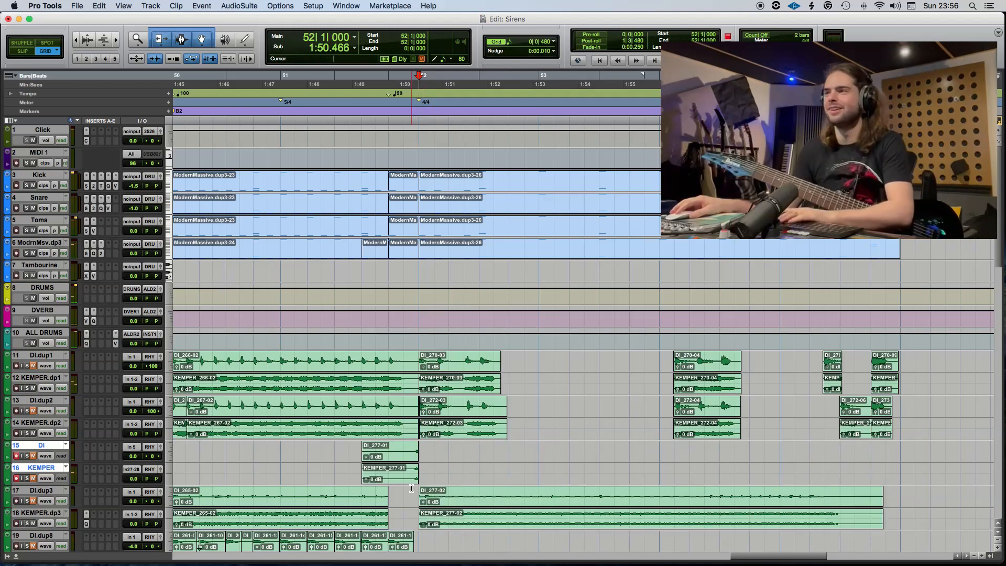
{"action": "left_click", "coordinate": [404, 484]}
{"action": "key", "text": "Delete"}
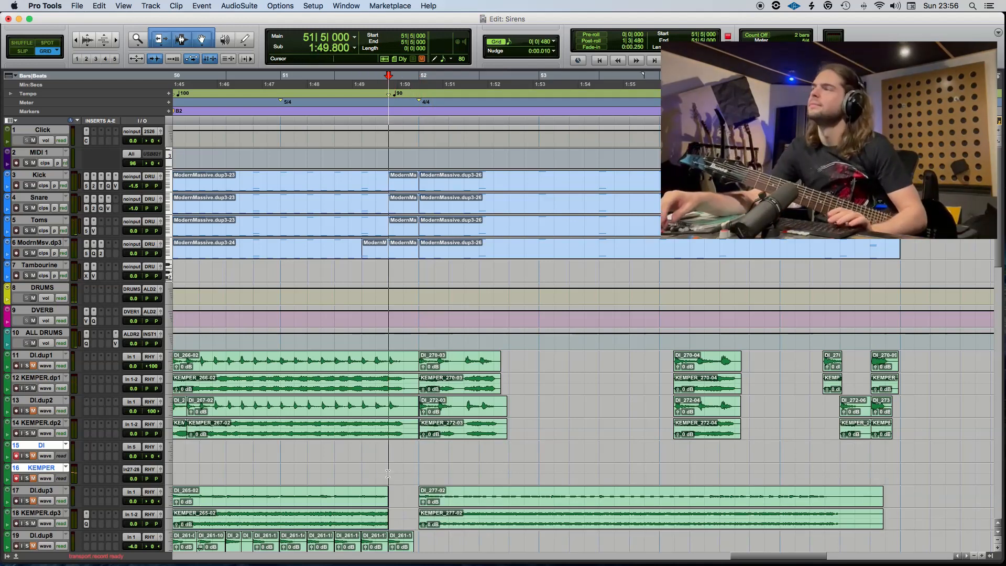
Play back the take on DI.dup3 and KEMPER.dp3 from 51|5.
{"action": "key", "text": "space"}
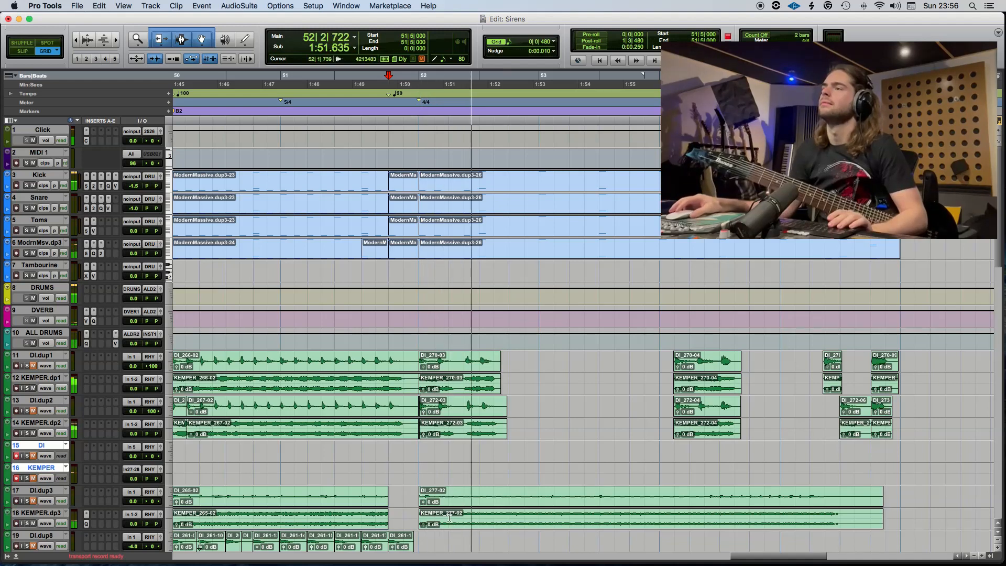
{"action": "scroll", "coordinate": [384, 347], "scroll_direction": "down", "scroll_amount": 6}
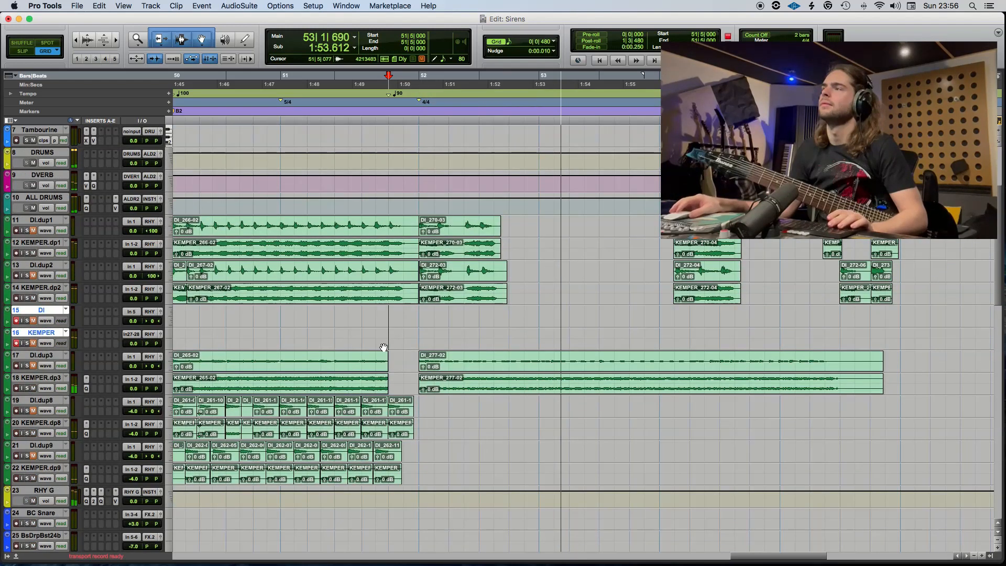
{"action": "key", "text": "space"}
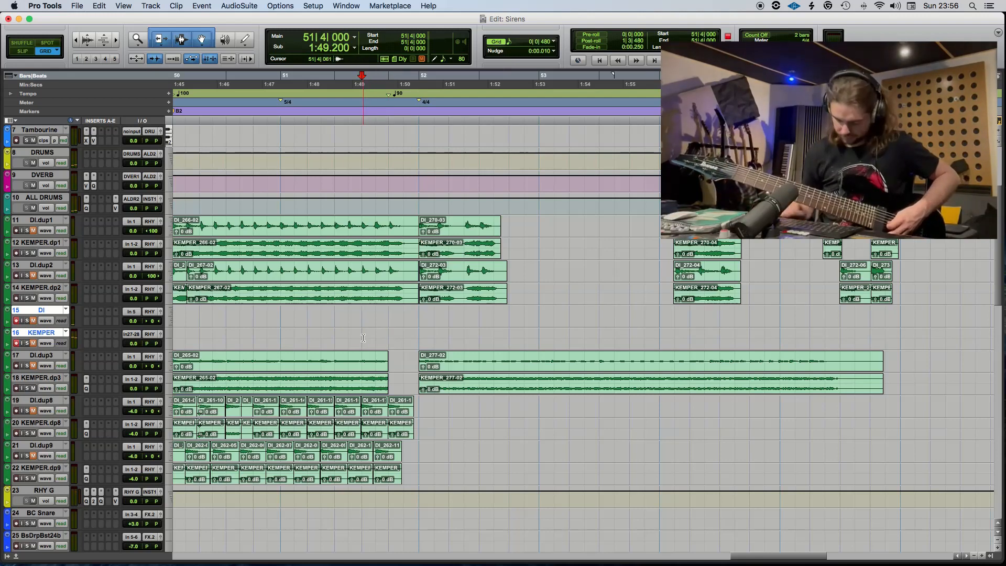
Record another guitar take from 51|4 and move its part from 52|1 onward to DI.dup8 and KEMPER.dp8.
{"action": "key", "text": "space"}
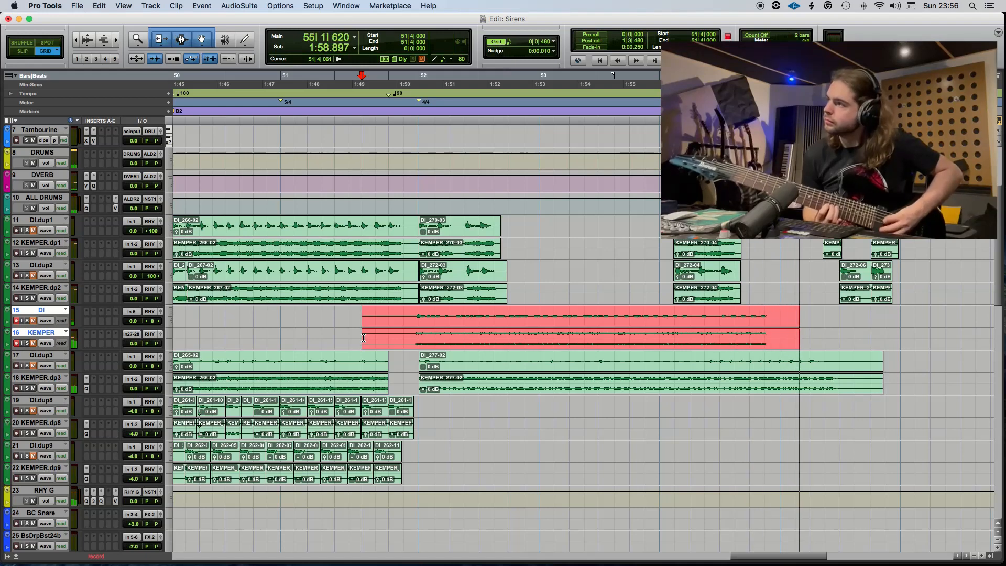
{"action": "key", "text": "space"}
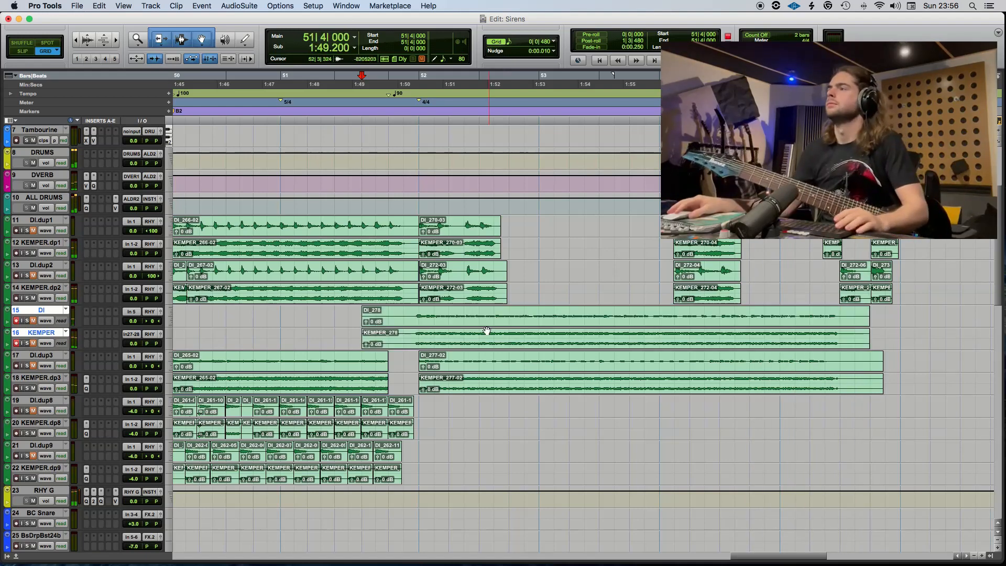
{"action": "key", "text": "b"}
{"action": "left_click_drag", "start_coordinate": [436, 320], "coordinate": [442, 403]}
{"action": "left_click", "coordinate": [364, 357]}
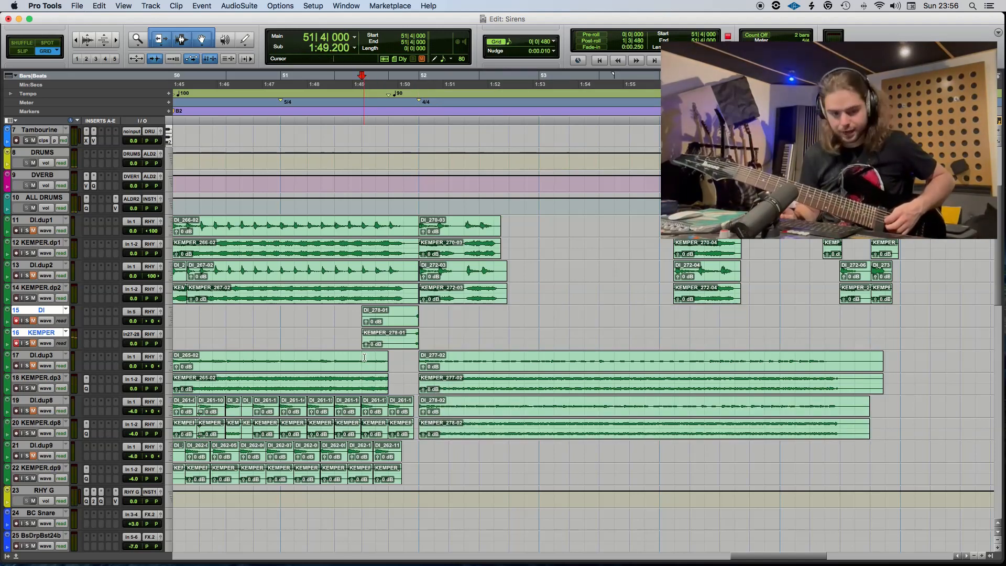
Record a further guitar take from 51|4 and move its part from 52|1 onward to DI.dup9 and KEMPER.dp9.
{"action": "key", "text": "super+space"}
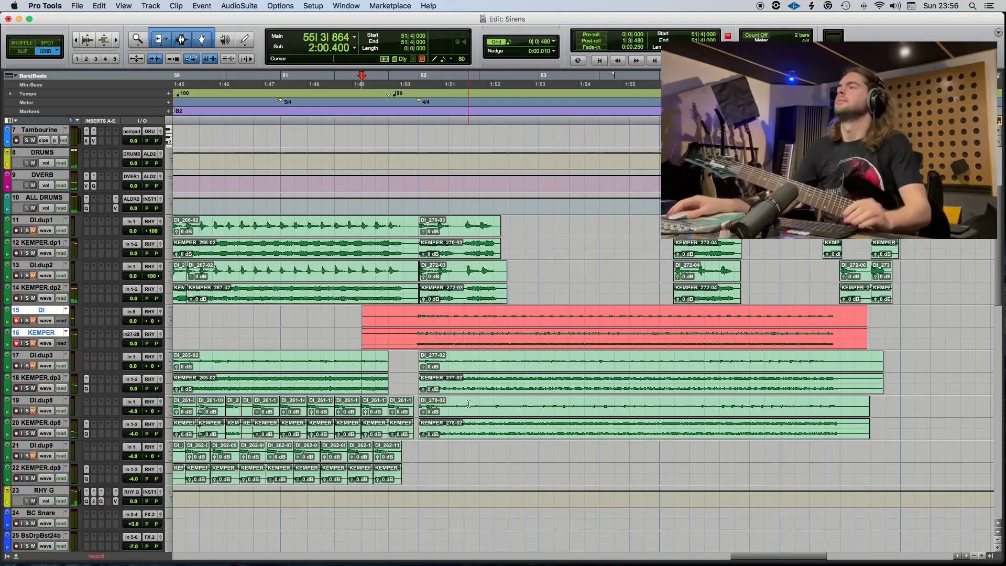
{"action": "key", "text": "space"}
{"action": "left_click_drag", "start_coordinate": [461, 332], "coordinate": [458, 466]}
{"action": "key", "text": "space"}
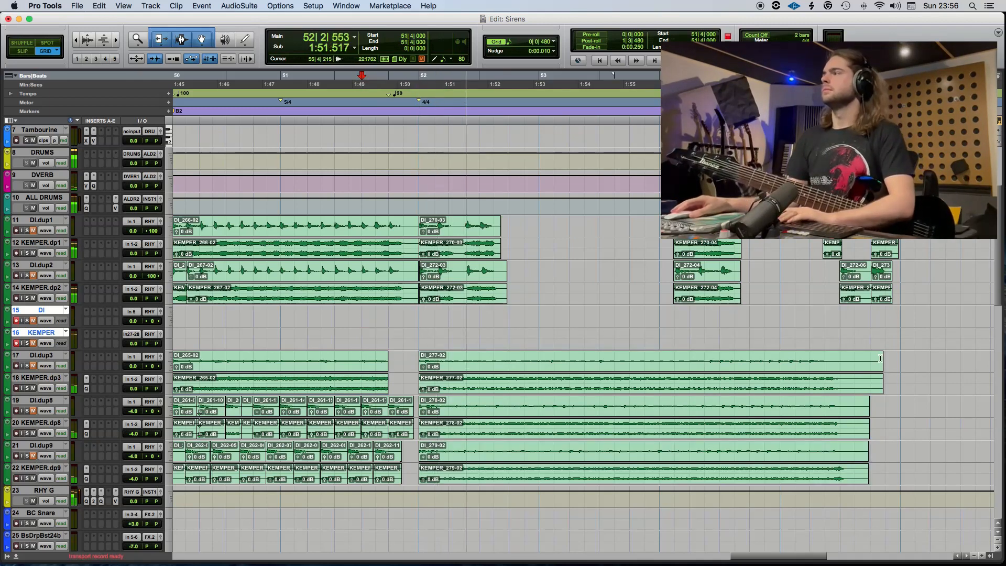
Trim the ends of the new guitar clips on the DI and KEMPER dup3, dup8 and dup9 tracks back to 55|2|480.
{"action": "left_click_drag", "start_coordinate": [905, 357], "coordinate": [850, 465]}
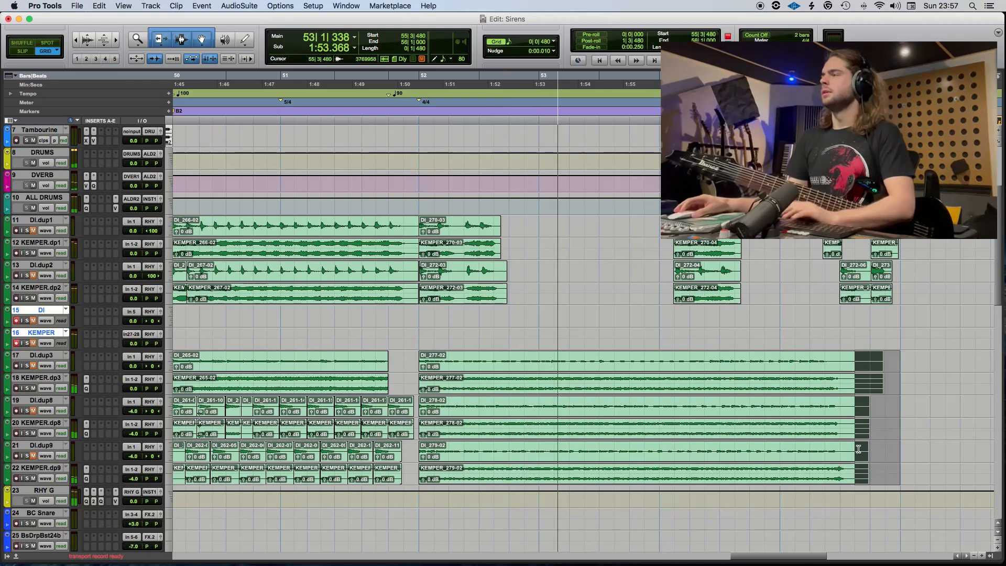
{"action": "key", "text": "Delete"}
{"action": "left_click", "coordinate": [864, 421]}
{"action": "key", "text": "F2"}
{"action": "left_click_drag", "start_coordinate": [866, 362], "coordinate": [848, 464]}
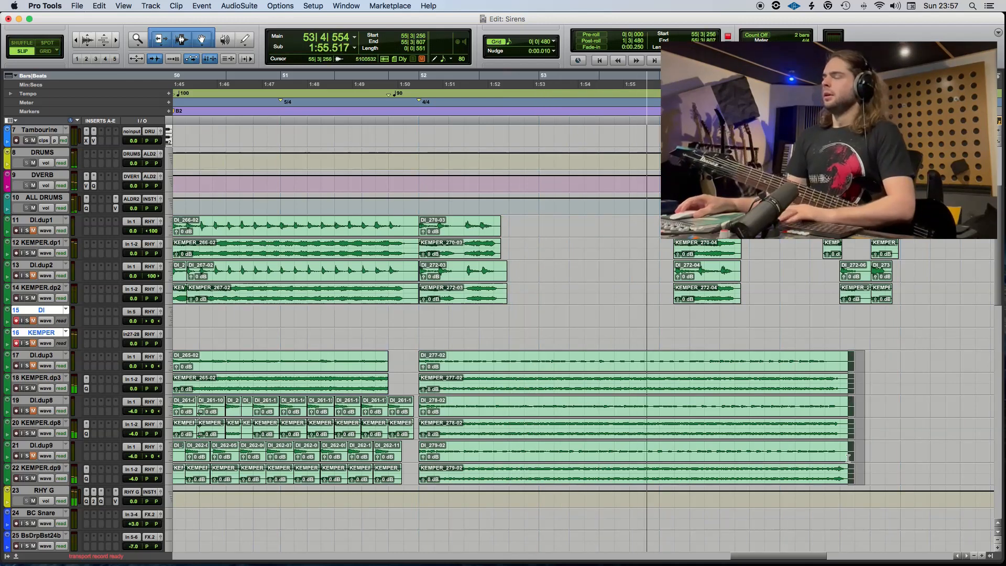
{"action": "key", "text": "Delete"}
{"action": "key", "text": "F3"}
{"action": "key", "text": "F4"}
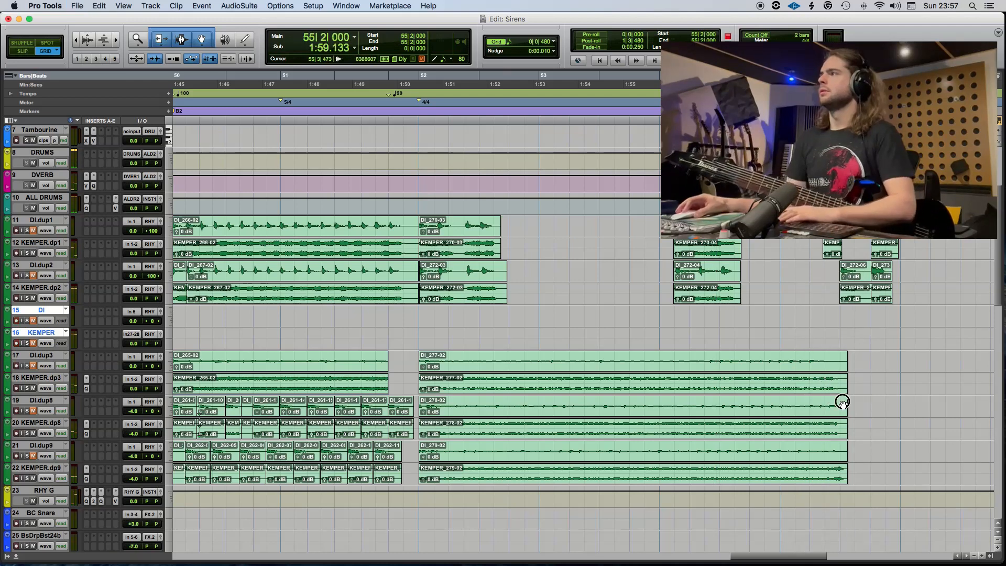
{"action": "left_click_drag", "start_coordinate": [857, 355], "coordinate": [822, 480]}
{"action": "key", "text": "Delete"}
Open the last ModrnMsv clip in the MIDI Editor and place a high note on F#4 at 55|2|480.
{"action": "scroll", "coordinate": [799, 328], "scroll_direction": "up", "scroll_amount": 5}
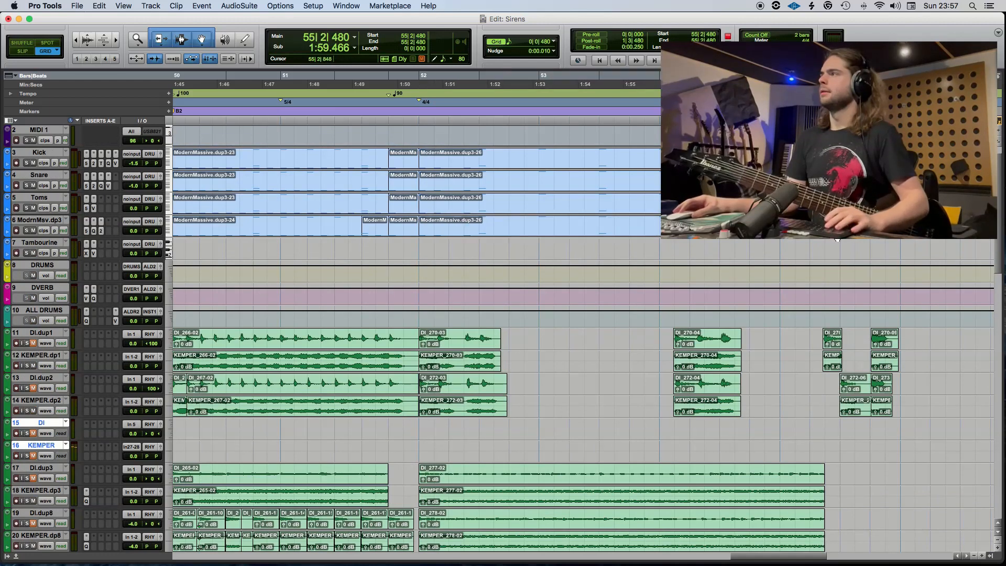
{"action": "double_click", "coordinate": [837, 235]}
{"action": "scroll", "coordinate": [521, 247], "scroll_direction": "down", "scroll_amount": 2}
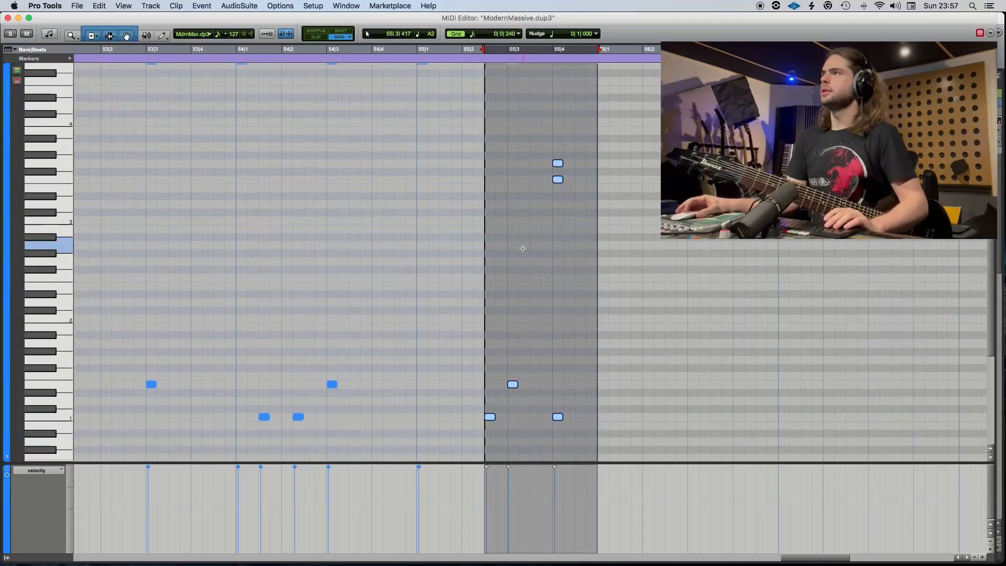
{"action": "scroll", "coordinate": [521, 245], "scroll_direction": "up", "scroll_amount": 3}
{"action": "left_click", "coordinate": [496, 186]}
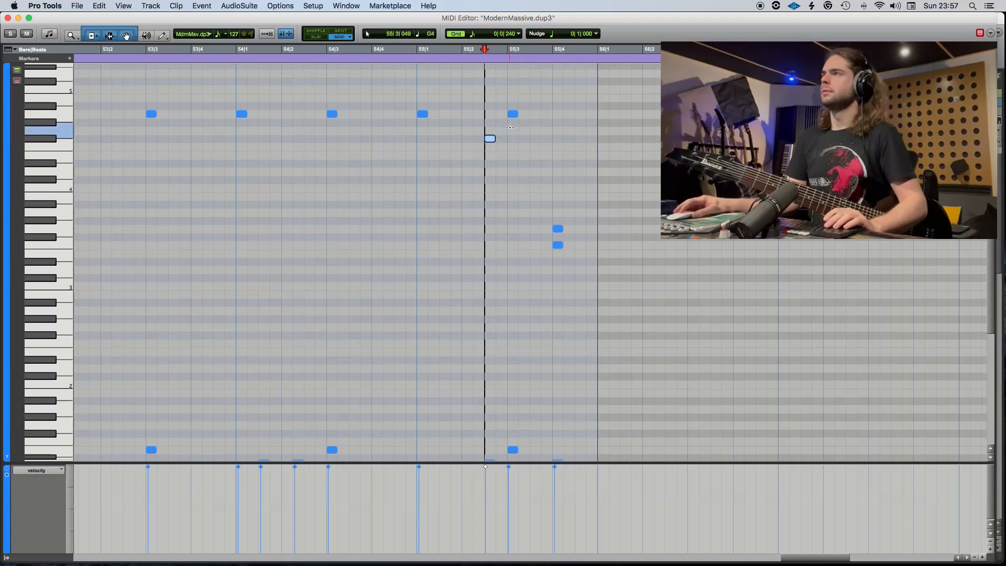
Audition the drum fill in bar 55, raise the A4 note at 55|3 to Bb4, and close the MIDI Editor.
{"action": "left_click", "coordinate": [456, 54]}
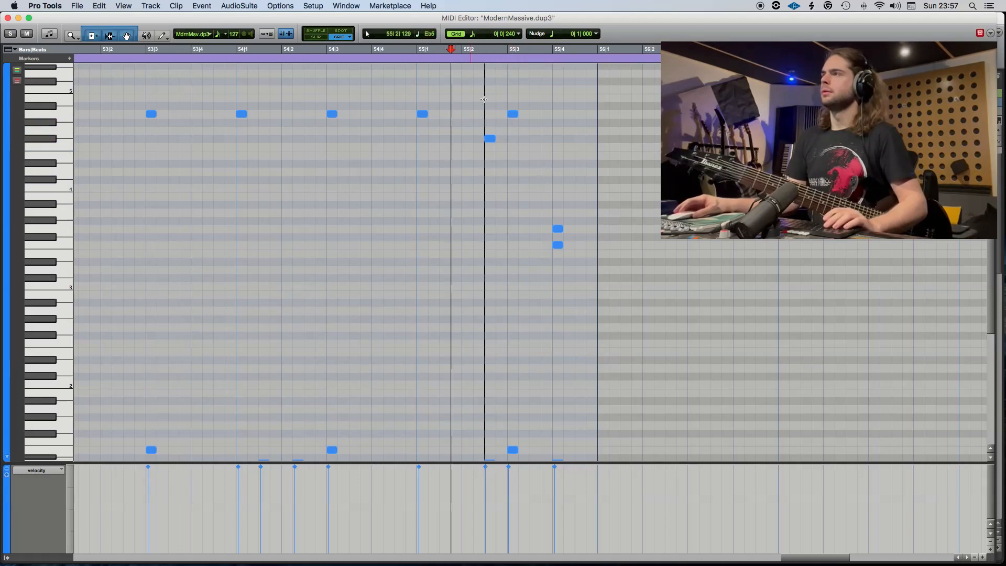
{"action": "key", "text": "space"}
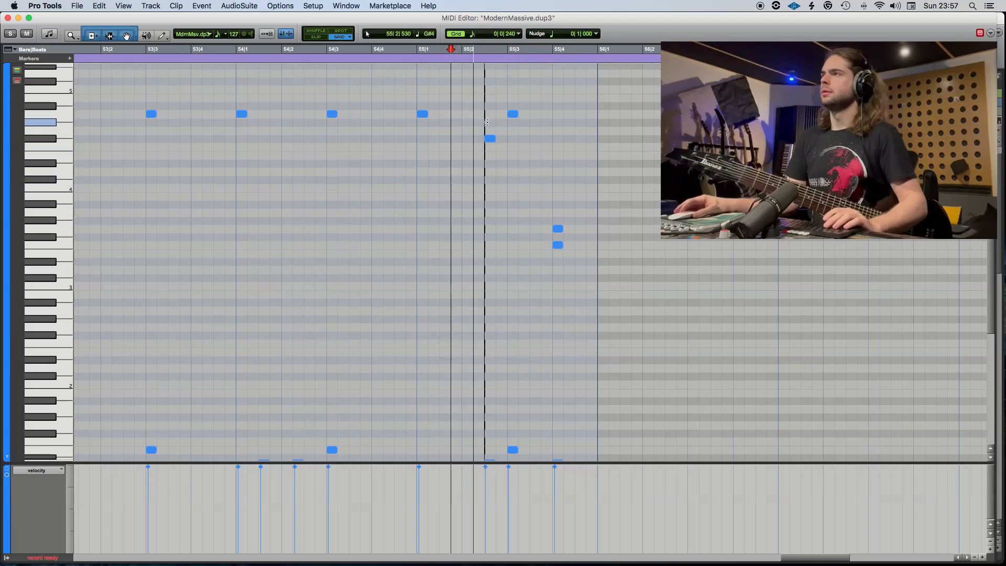
{"action": "left_click", "coordinate": [513, 111]}
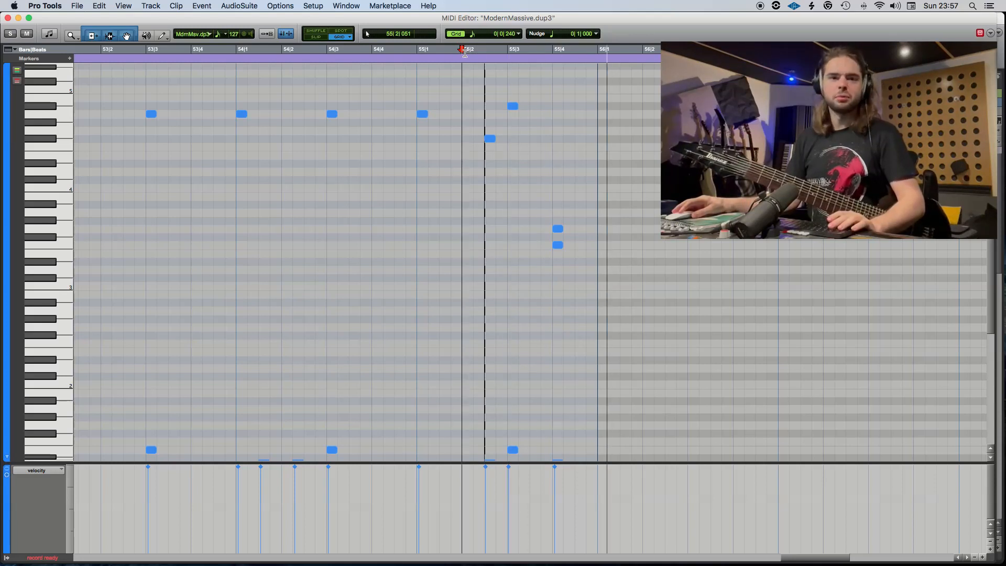
{"action": "left_click", "coordinate": [7, 20]}
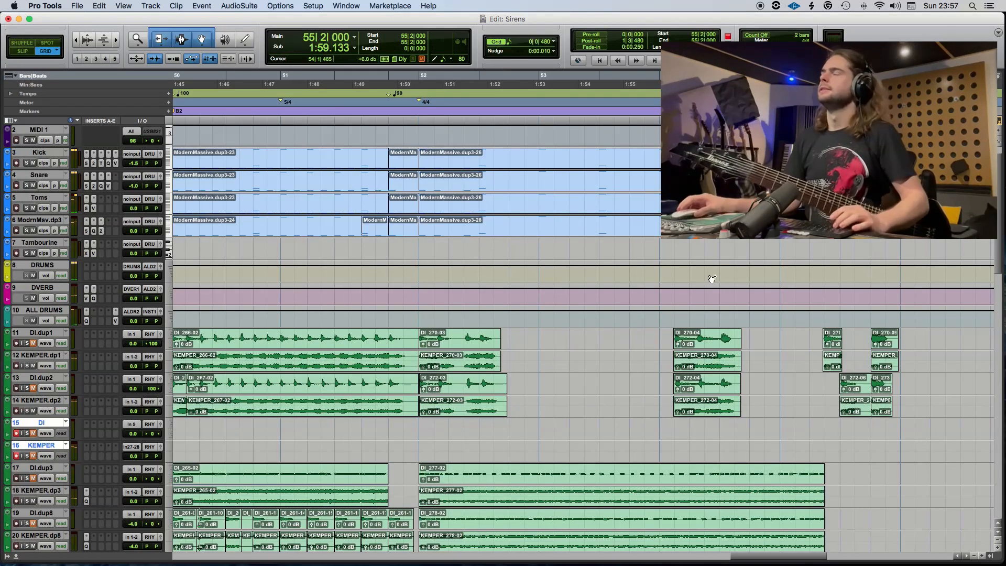
Disarm the DI and KEMPER recording tracks and move them above DI.dup1, directly below ALL DRUMS.
{"action": "key", "text": "super+bracketleft"}
{"action": "key", "text": "super+bracketleft"}
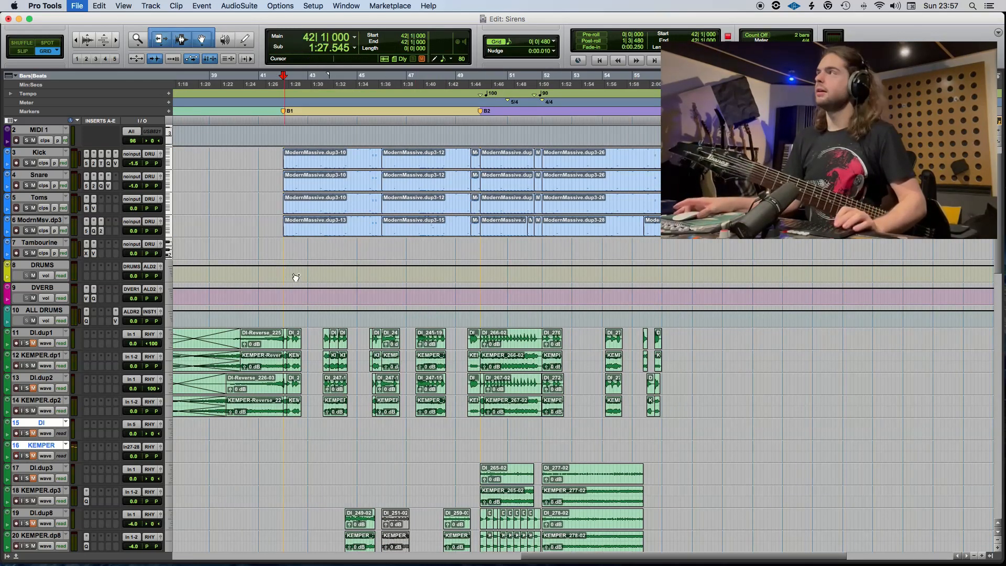
{"action": "scroll", "coordinate": [301, 284], "scroll_direction": "down", "scroll_amount": 2}
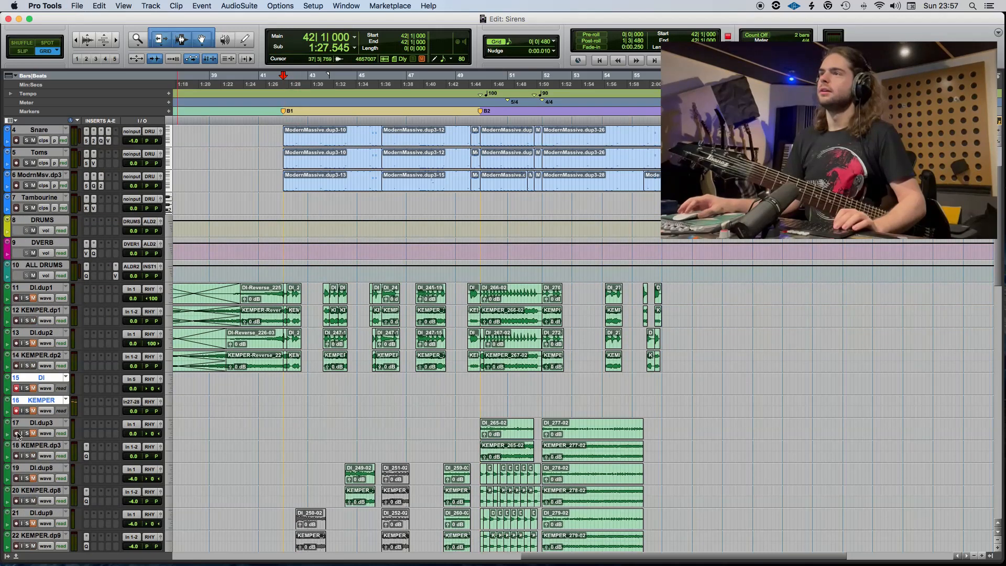
{"action": "left_click_drag", "start_coordinate": [33, 378], "coordinate": [47, 295]}
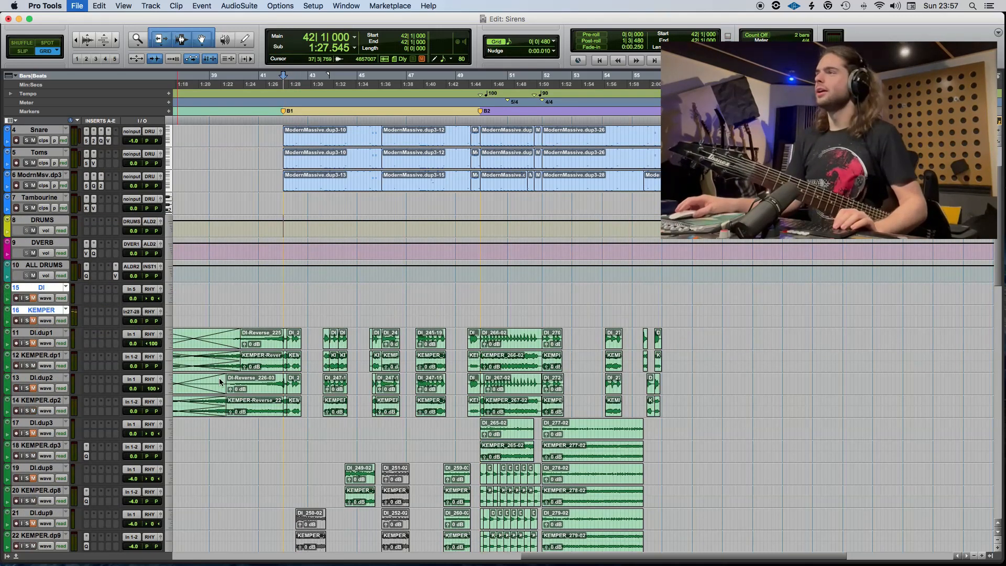
Play back the song from 42|1|000 through the new 90 BPM part, and again from 50|1|480.
{"action": "scroll", "coordinate": [276, 420], "scroll_direction": "down", "scroll_amount": 6}
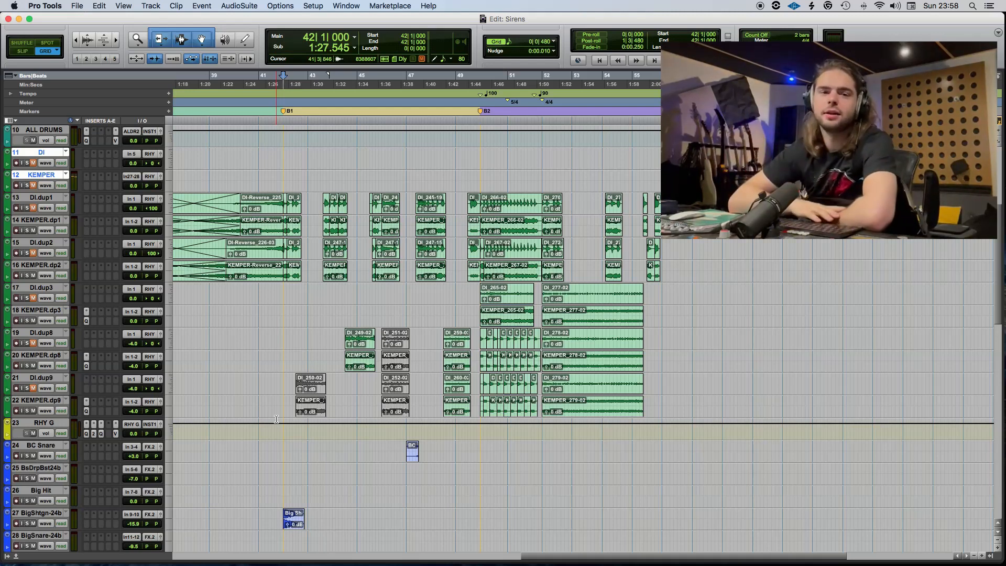
{"action": "key", "text": "space"}
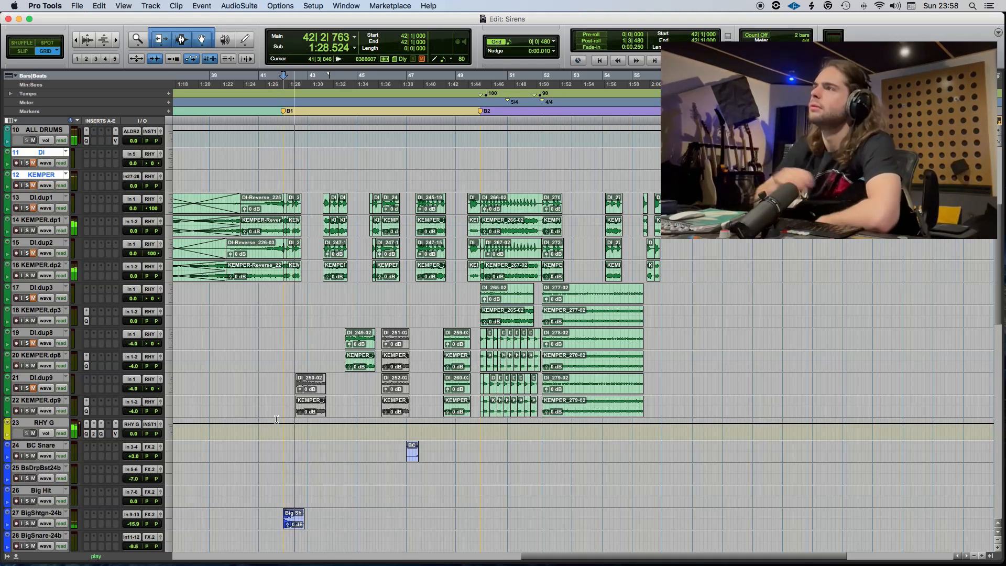
{"action": "scroll", "coordinate": [310, 363], "scroll_direction": "up", "scroll_amount": 4}
{"action": "scroll", "coordinate": [310, 363], "scroll_direction": "up", "scroll_amount": 5}
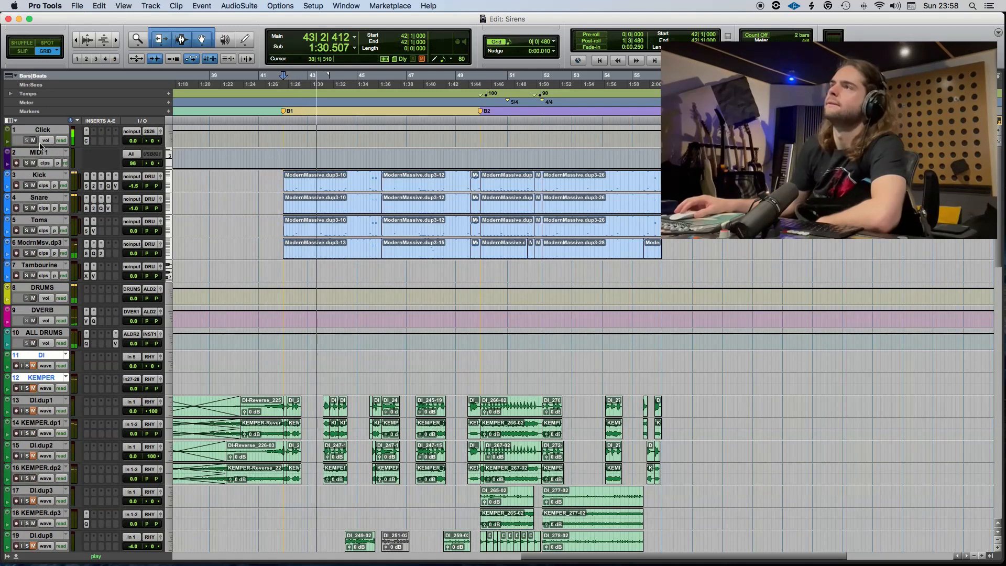
{"action": "scroll", "coordinate": [462, 273], "scroll_direction": "down", "scroll_amount": 2}
{"action": "scroll", "coordinate": [461, 273], "scroll_direction": "down", "scroll_amount": 6}
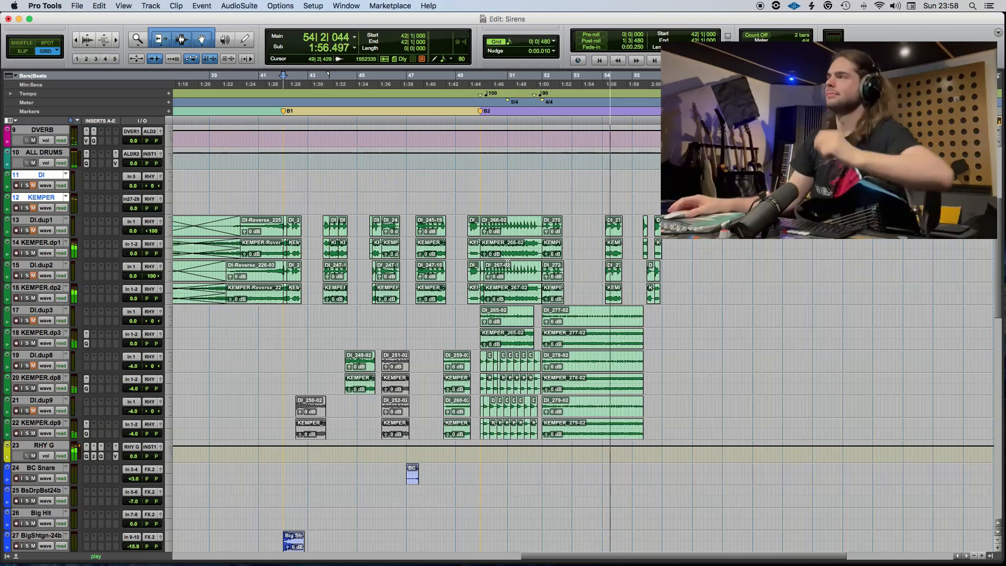
{"action": "left_click", "coordinate": [542, 197]}
{"action": "key", "text": "t"}
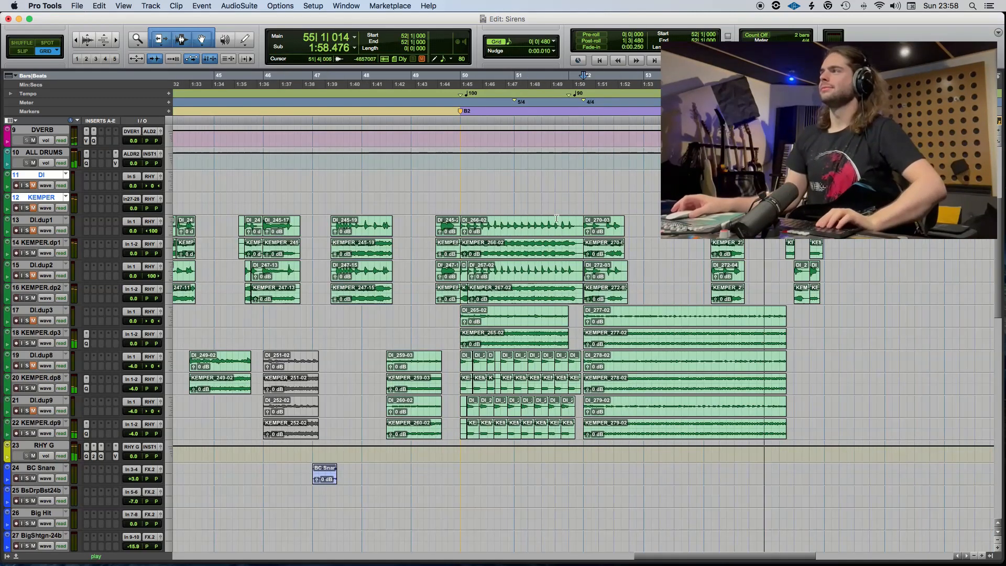
{"action": "scroll", "coordinate": [587, 266], "scroll_direction": "up", "scroll_amount": 4}
{"action": "scroll", "coordinate": [587, 267], "scroll_direction": "up", "scroll_amount": 4}
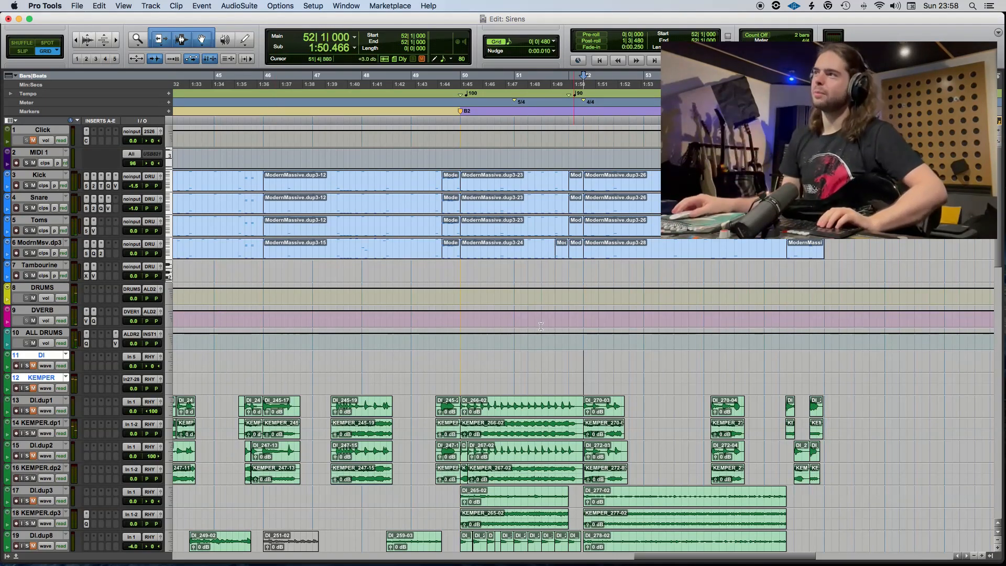
{"action": "key", "text": "space"}
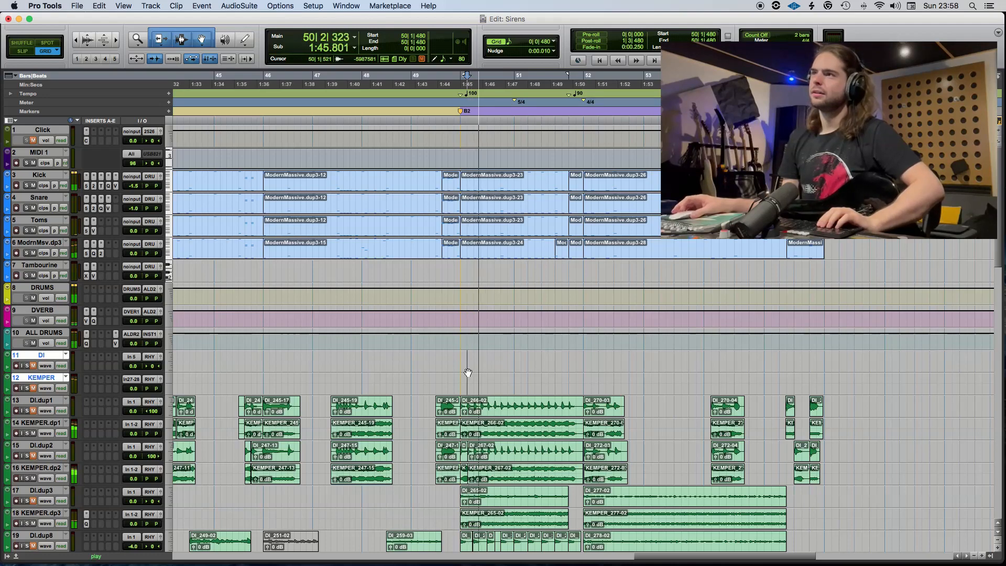
{"action": "key", "text": "space"}
Move the effects tracks from BC Snare through the FX bus directly below ALL DRUMS.
{"action": "scroll", "coordinate": [325, 376], "scroll_direction": "down", "scroll_amount": 13}
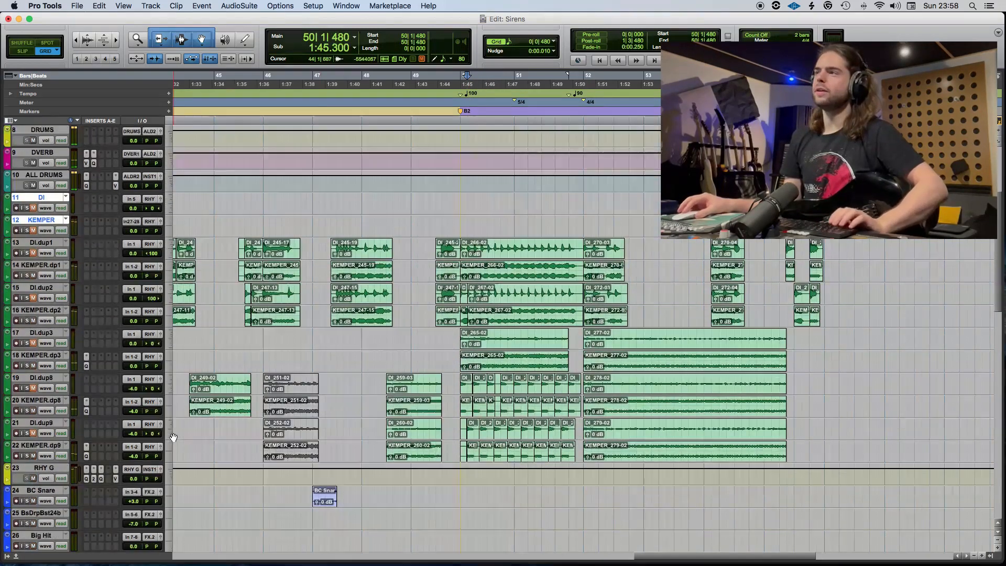
{"action": "scroll", "coordinate": [59, 366], "scroll_direction": "down", "scroll_amount": 4}
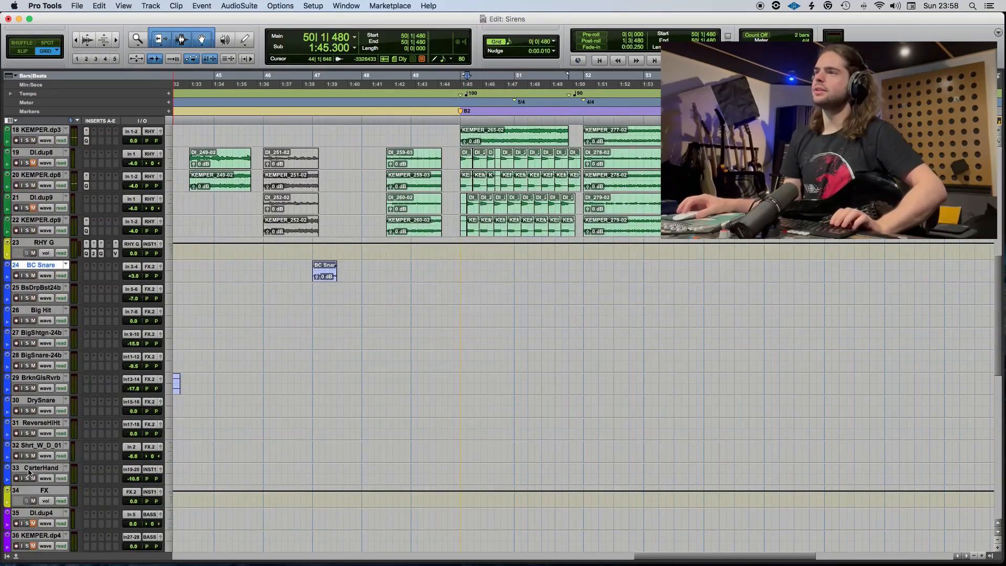
{"action": "left_click", "coordinate": [38, 493], "text": "shift"}
{"action": "left_click_drag", "start_coordinate": [50, 266], "coordinate": [52, 324]}
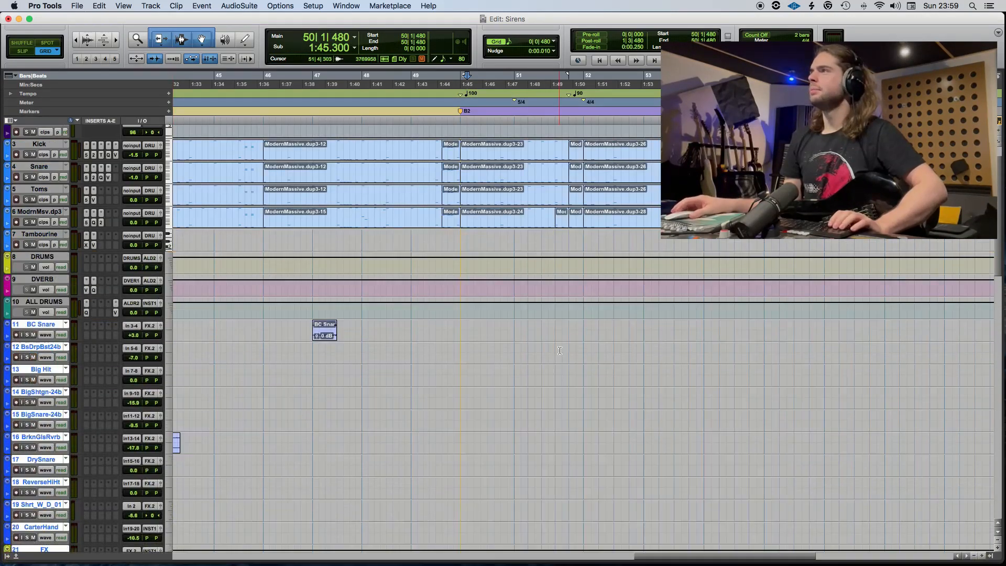
Copy the Big Snare-24b clip from the Pre B section to 54|3|000 on its own track.
{"action": "scroll", "coordinate": [595, 363], "scroll_direction": "left", "scroll_amount": 5}
{"action": "scroll", "coordinate": [596, 365], "scroll_direction": "down", "scroll_amount": 2}
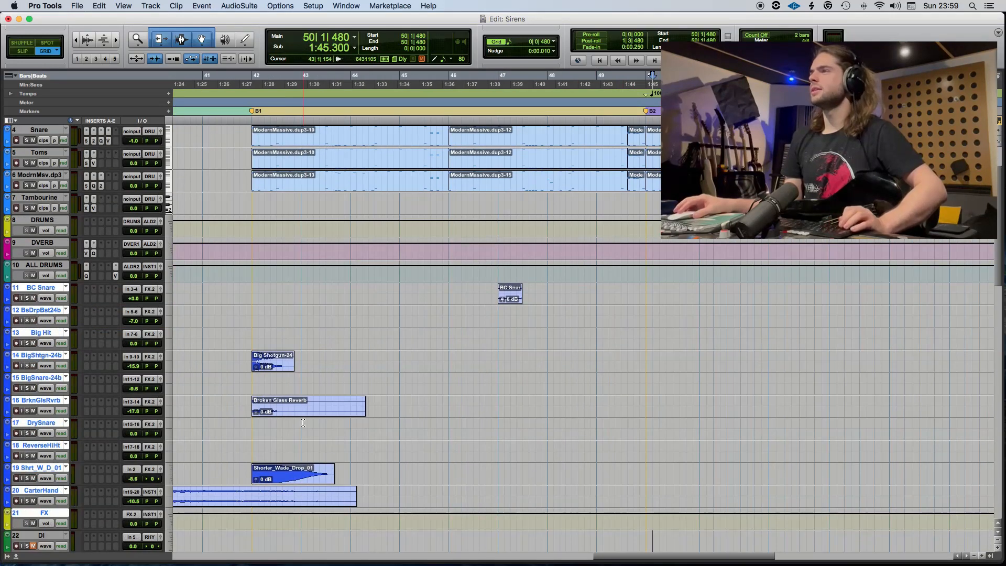
{"action": "scroll", "coordinate": [303, 419], "scroll_direction": "left", "scroll_amount": 6}
{"action": "left_click_drag", "start_coordinate": [296, 387], "coordinate": [1002, 389]}
{"action": "left_click_drag", "start_coordinate": [938, 389], "coordinate": [870, 388]}
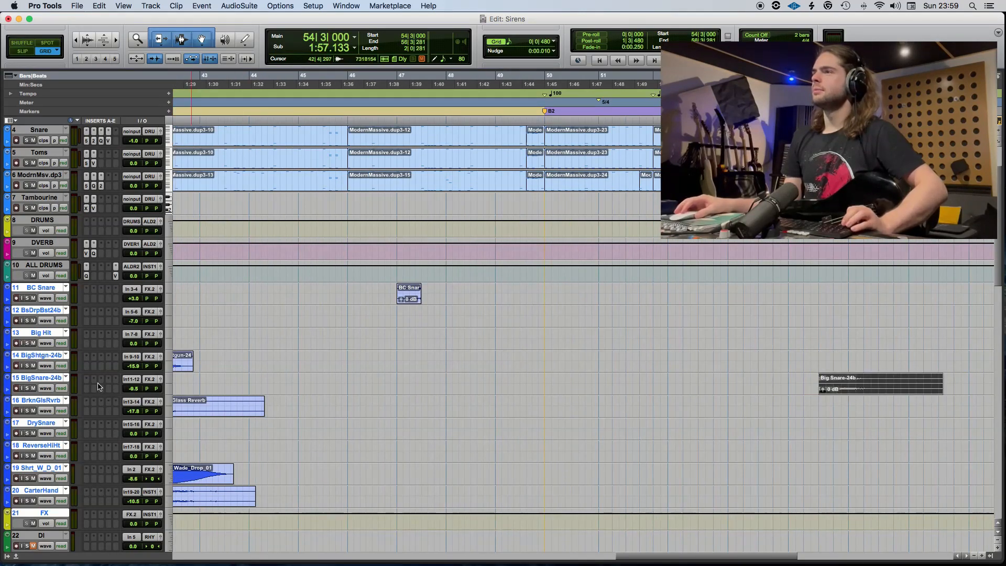
Unmute the Big Snare-24b copy, move it one bar earlier to 53|3, and audition the part from 51|5|000.
{"action": "left_click", "coordinate": [46, 378], "text": "alt"}
{"action": "left_click", "coordinate": [613, 380]}
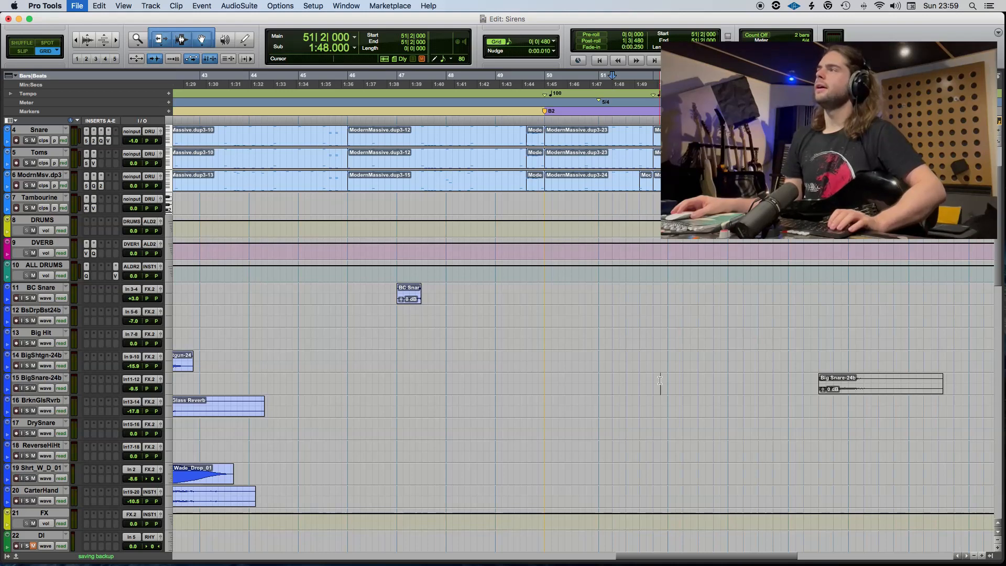
{"action": "key", "text": "space"}
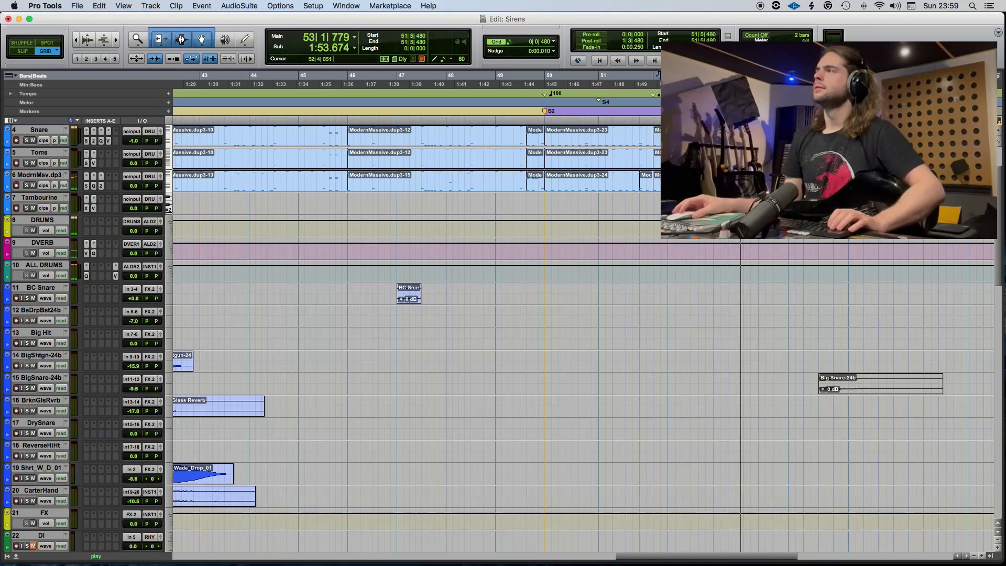
{"action": "key", "text": "space"}
{"action": "left_click_drag", "start_coordinate": [860, 389], "coordinate": [796, 392]}
{"action": "left_click", "coordinate": [652, 377]}
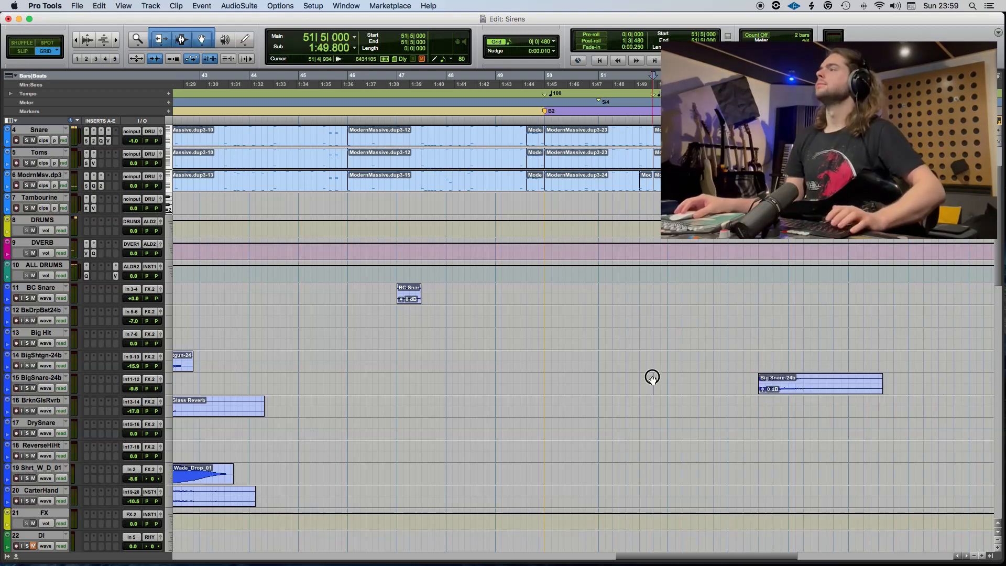
{"action": "key", "text": "space"}
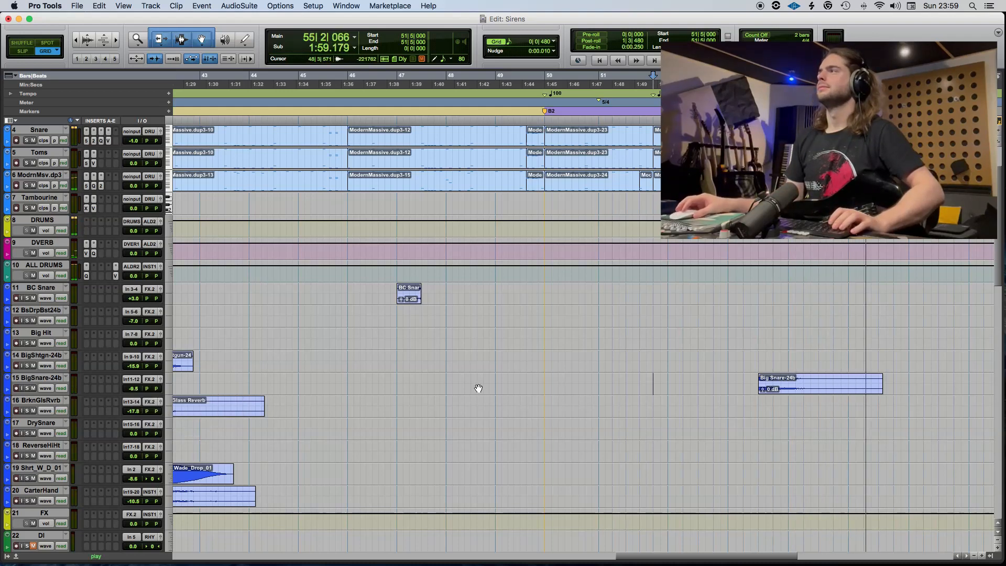
{"action": "key", "text": "space"}
Copy the DrySnare clip from Pre B to the BrknGlsRvrb track, unmute and reverse it, and end it at 55|4.
{"action": "left_click", "coordinate": [412, 298]}
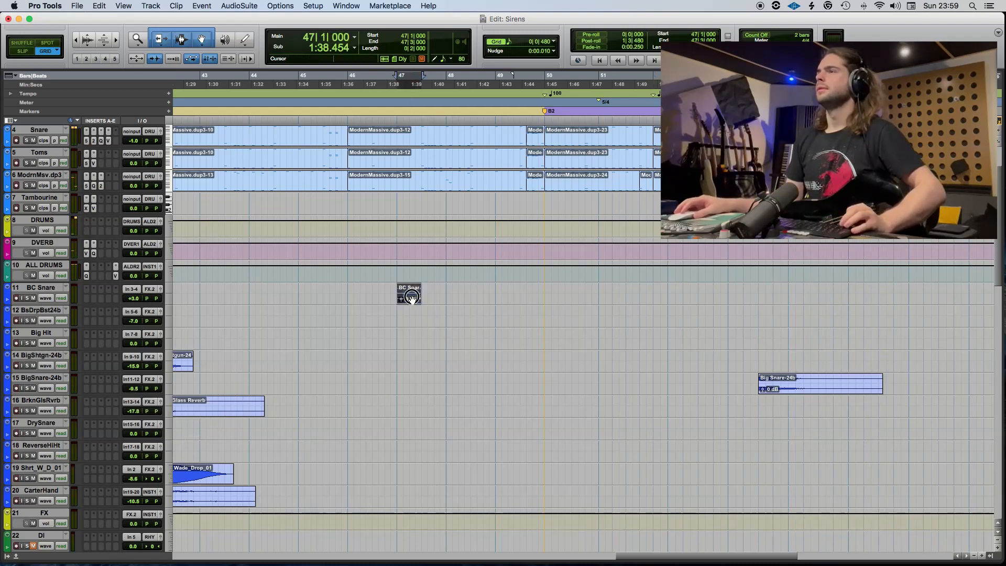
{"action": "scroll", "coordinate": [404, 435], "scroll_direction": "left", "scroll_amount": 10}
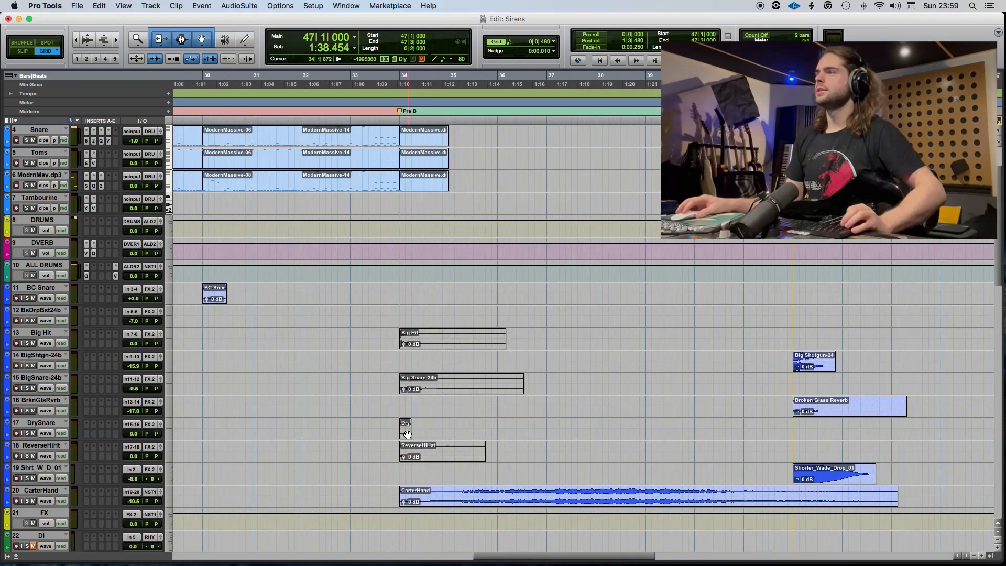
{"action": "left_click_drag", "start_coordinate": [407, 434], "coordinate": [629, 416]}
{"action": "key", "text": "super+bracketright"}
{"action": "key", "text": "super+bracketright"}
{"action": "key", "text": "F3"}
{"action": "key", "text": "F4"}
{"action": "key", "text": "super+c"}
Audition the reversed dry snare from 55|3|000 and save the session.
{"action": "left_click", "coordinate": [576, 401]}
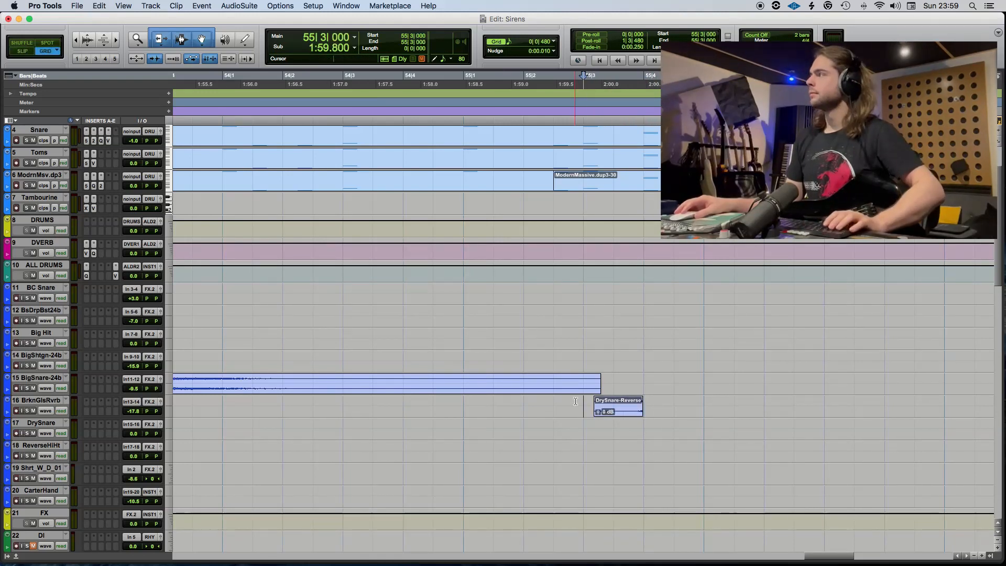
{"action": "key", "text": "space"}
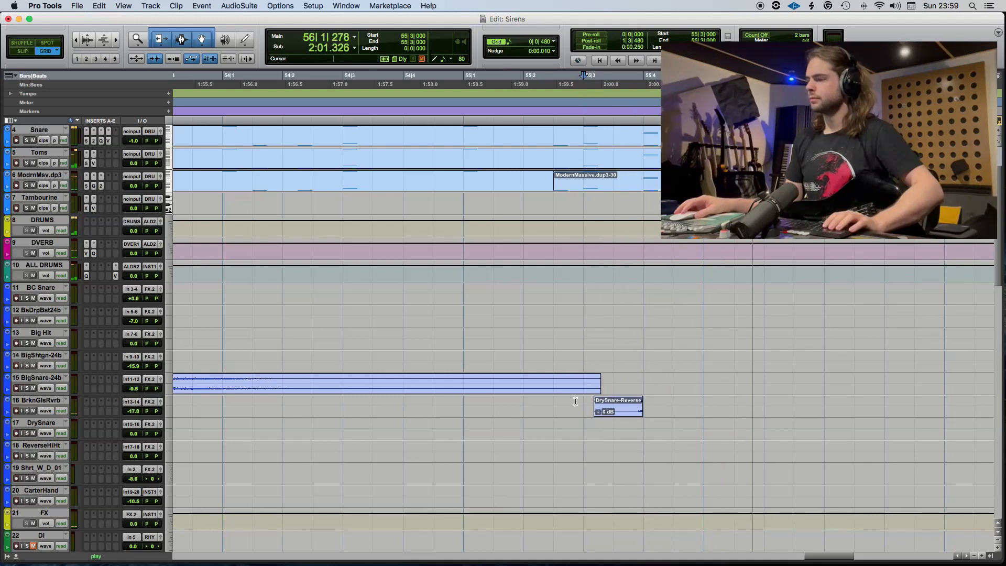
{"action": "key", "text": "space"}
{"action": "key", "text": "r"}
{"action": "key", "text": "r"}
{"action": "key", "text": "super+s"}
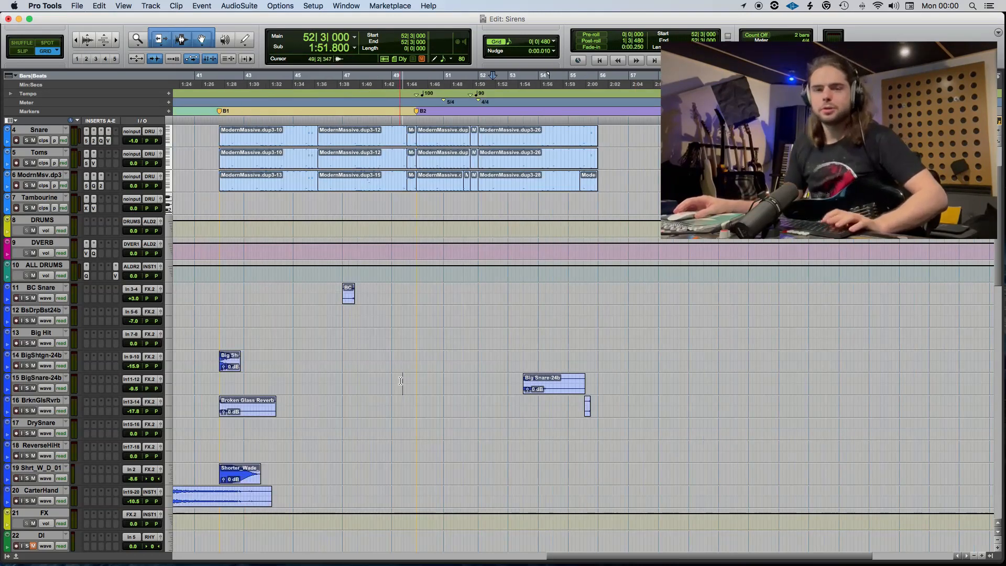
Record-arm the DI.dup4 and KEMPER.dp4 bass tracks.
{"action": "key", "text": "r"}
{"action": "key", "text": "r"}
{"action": "scroll", "coordinate": [401, 381], "scroll_direction": "down", "scroll_amount": 8}
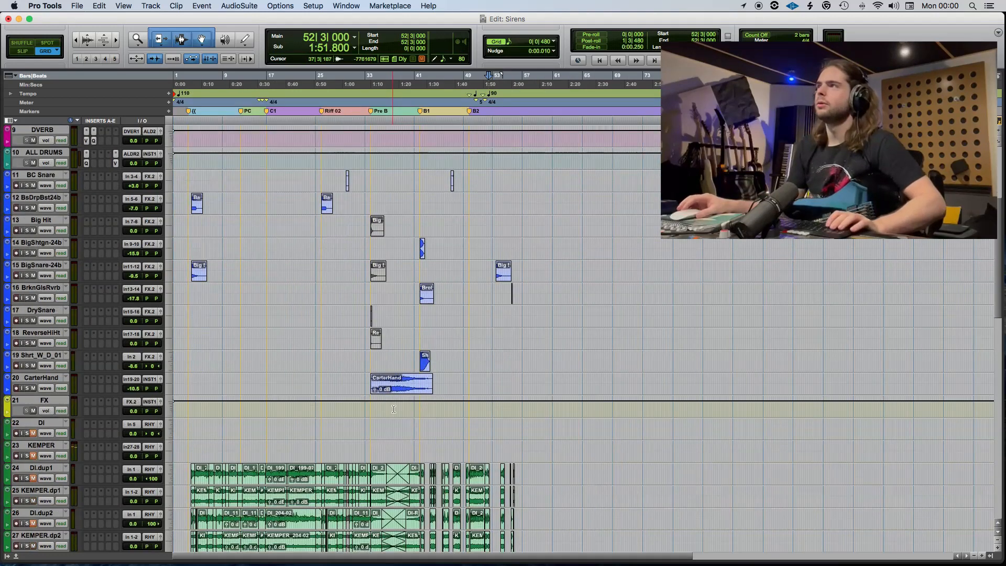
{"action": "scroll", "coordinate": [315, 385], "scroll_direction": "down", "scroll_amount": 5}
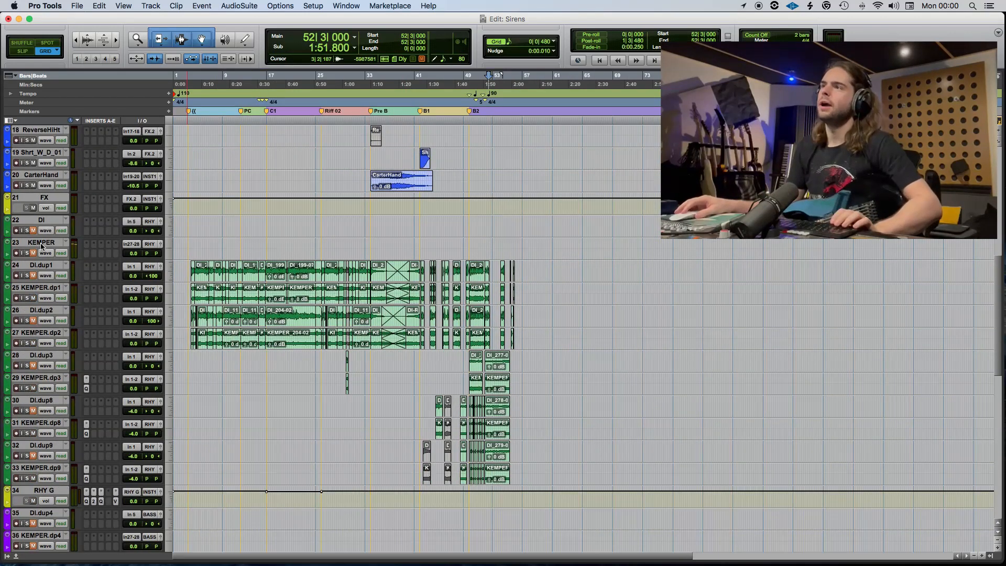
{"action": "left_click", "coordinate": [41, 245]}
{"action": "left_click", "coordinate": [41, 221], "text": "shift"}
{"action": "left_click_drag", "start_coordinate": [42, 223], "coordinate": [56, 176]}
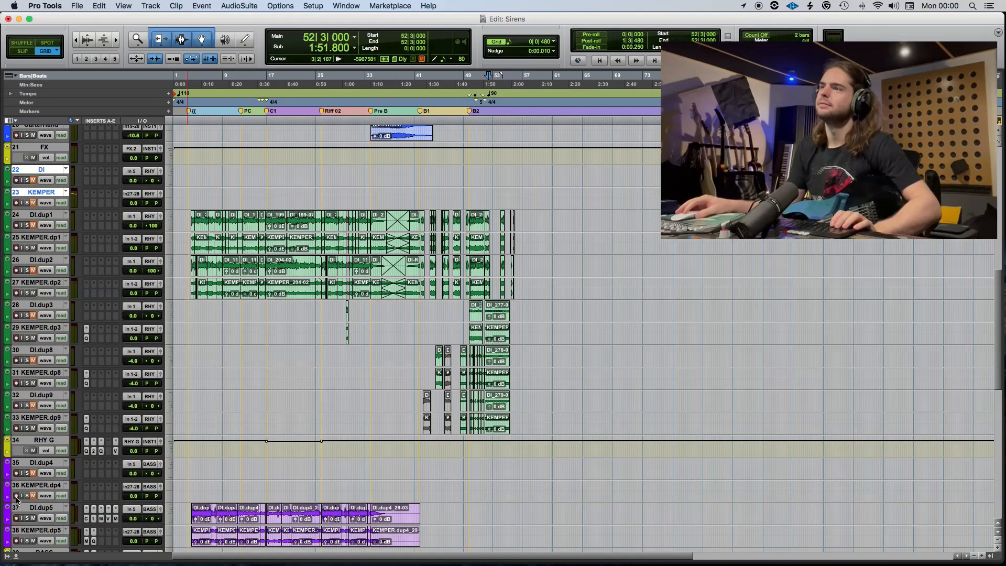
{"action": "left_click", "coordinate": [16, 496]}
Set the bass recording start to 40|1|000, two bars before the B1 section, and save the session.
{"action": "left_click", "coordinate": [464, 465]}
{"action": "key", "text": "t"}
{"action": "key", "text": "t"}
{"action": "key", "text": "t"}
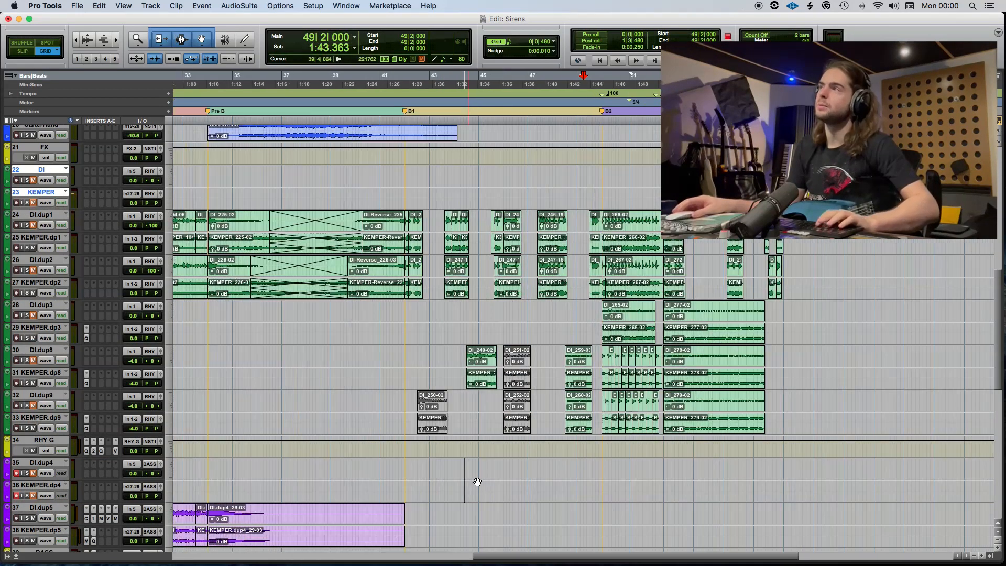
{"action": "scroll", "coordinate": [385, 490], "scroll_direction": "left", "scroll_amount": 2}
{"action": "left_click", "coordinate": [265, 493]}
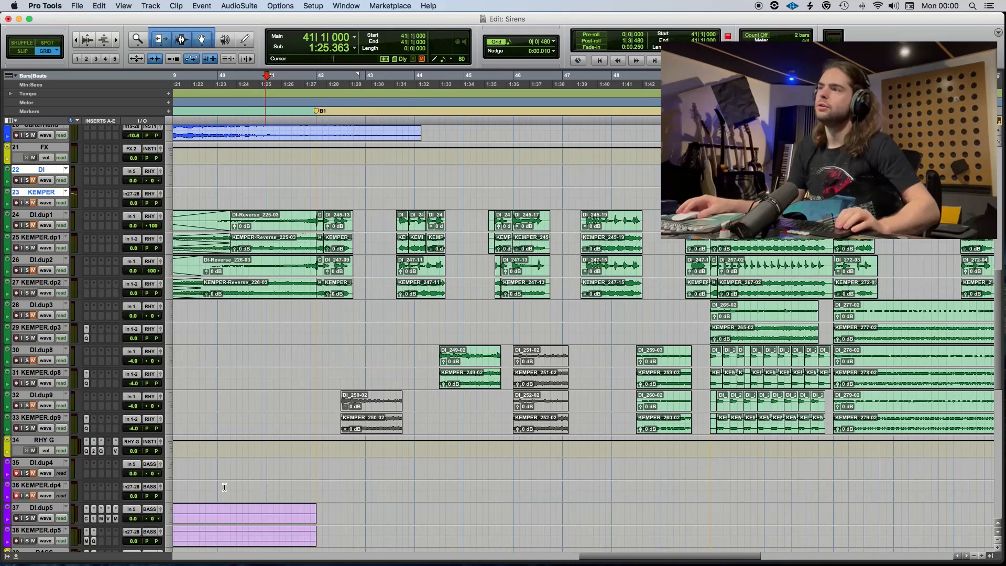
{"action": "left_click", "coordinate": [220, 490]}
{"action": "key", "text": "super+s"}
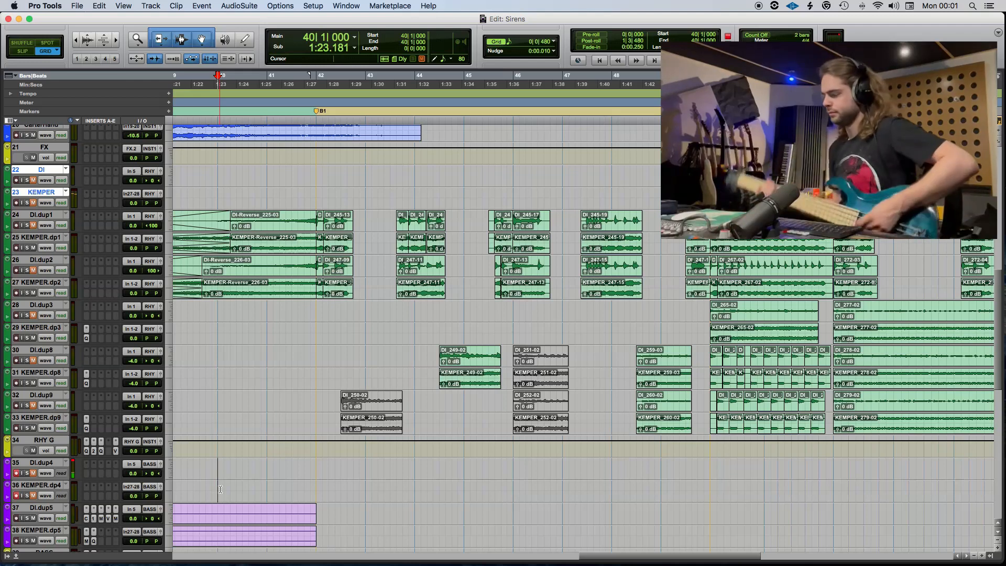
{"action": "left_click", "coordinate": [220, 489]}
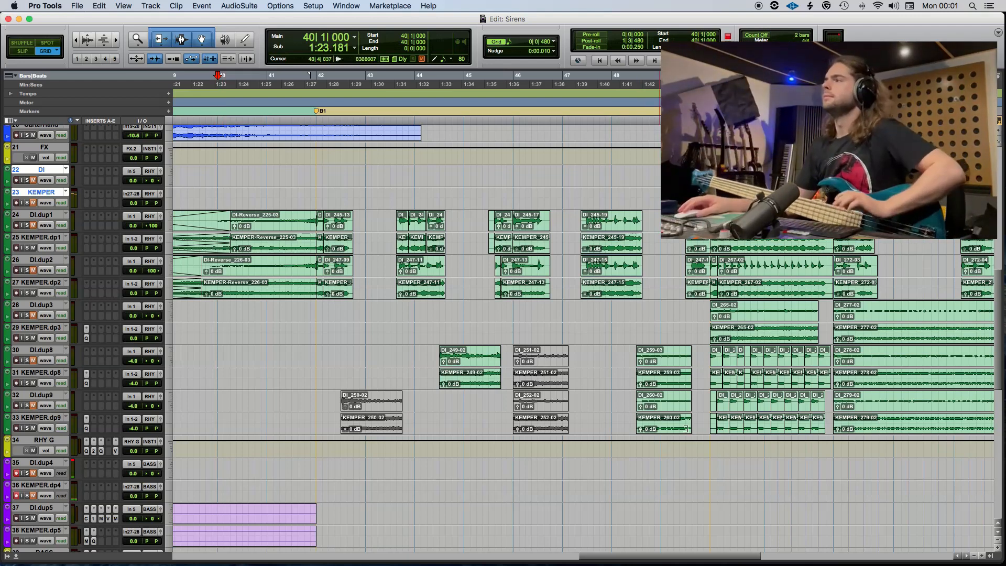
Move the bass tracks from DI.dup4 through the BASS bus directly below ModrnMsv.dp3, above Tambourine.
{"action": "scroll", "coordinate": [47, 522], "scroll_direction": "down", "scroll_amount": 1}
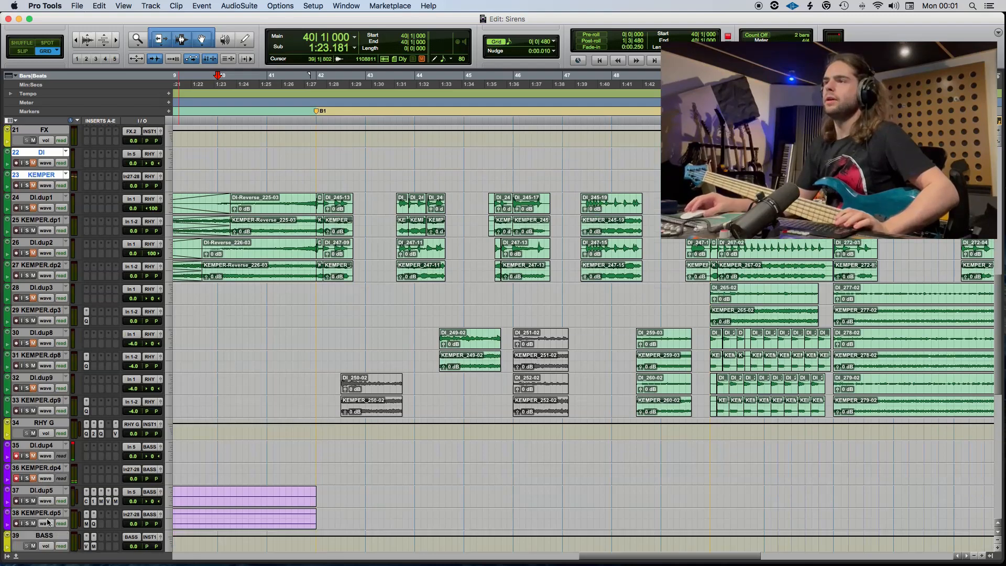
{"action": "left_click", "coordinate": [44, 535]}
{"action": "left_click", "coordinate": [41, 447], "text": "shift"}
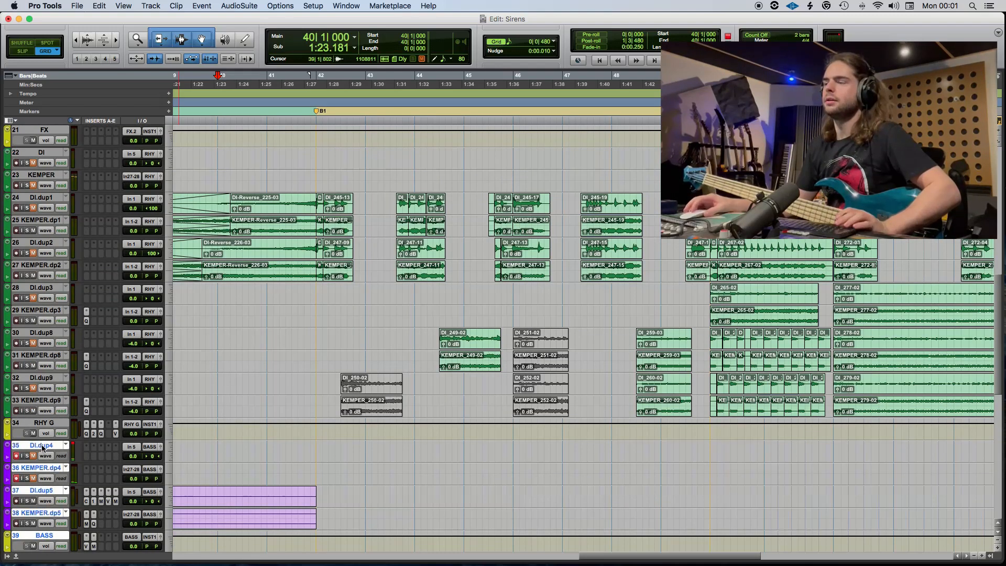
{"action": "left_click_drag", "start_coordinate": [41, 447], "coordinate": [107, 193]}
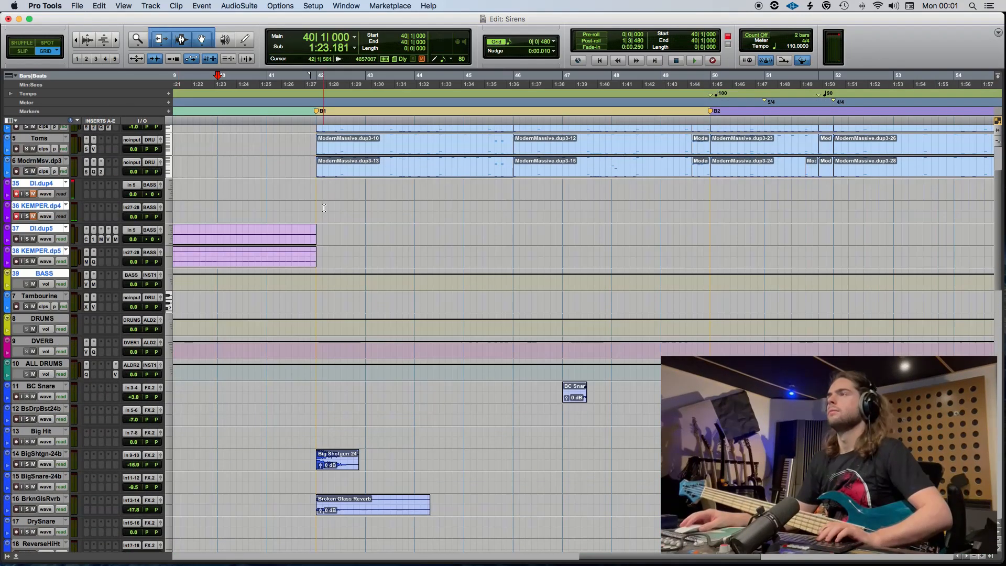
Record a bass take on DI.dup4 and KEMPER.dup4 from 41|1|000, one bar before B1.
{"action": "left_click", "coordinate": [320, 186]}
{"action": "key", "text": "t"}
{"action": "key", "text": "t"}
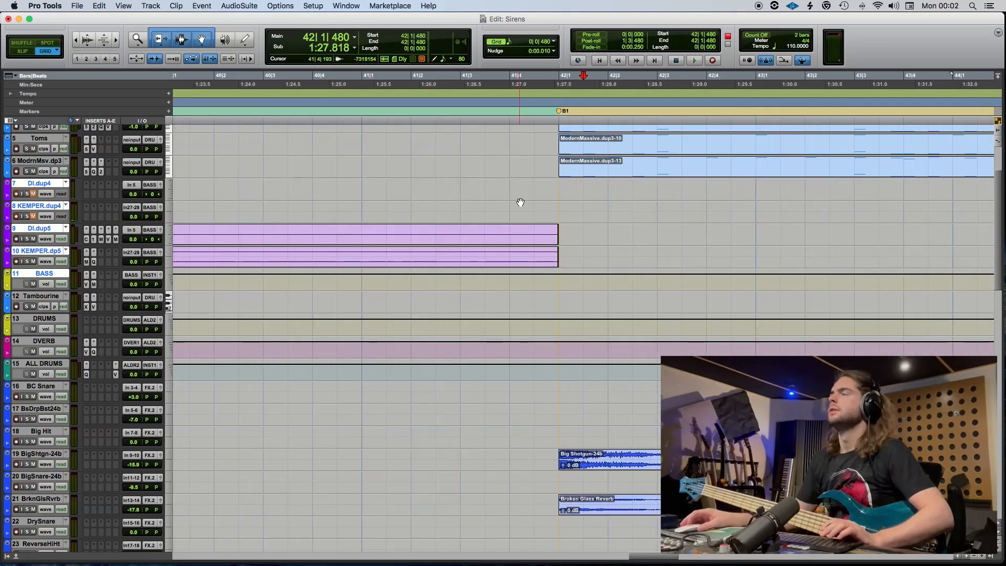
{"action": "left_click", "coordinate": [359, 206]}
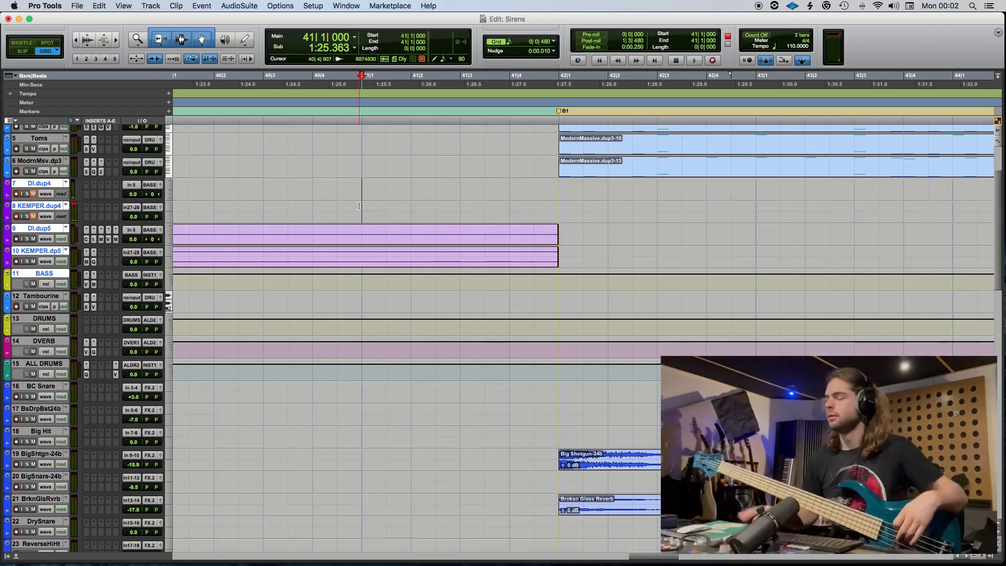
{"action": "scroll", "coordinate": [255, 262], "scroll_direction": "up", "scroll_amount": 4}
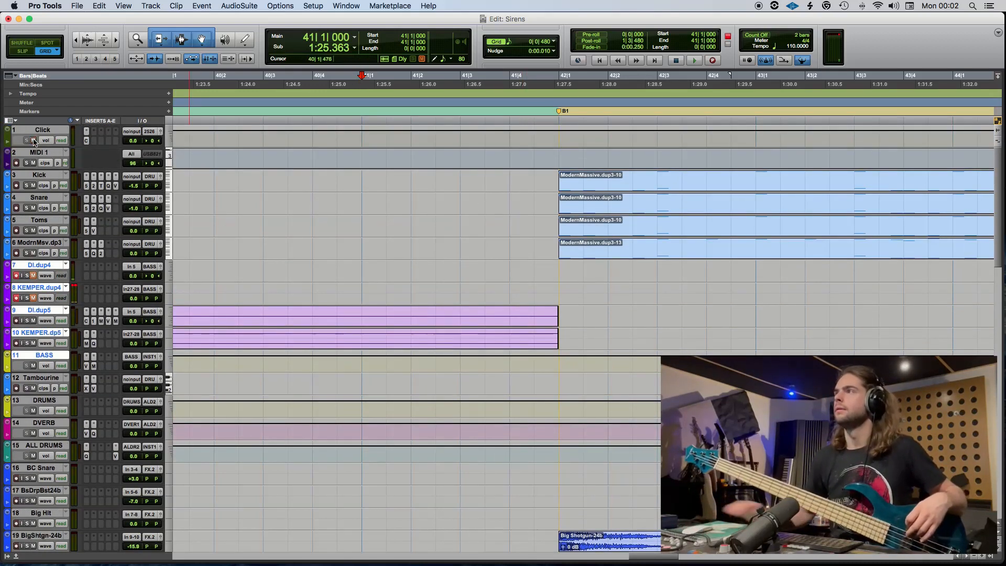
{"action": "key", "text": "F12"}
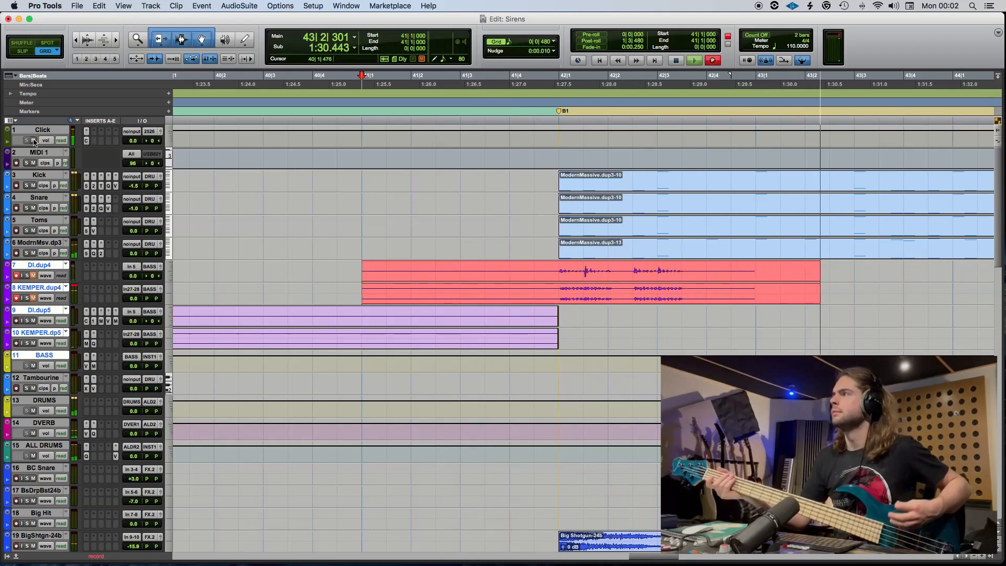
{"action": "key", "text": "space"}
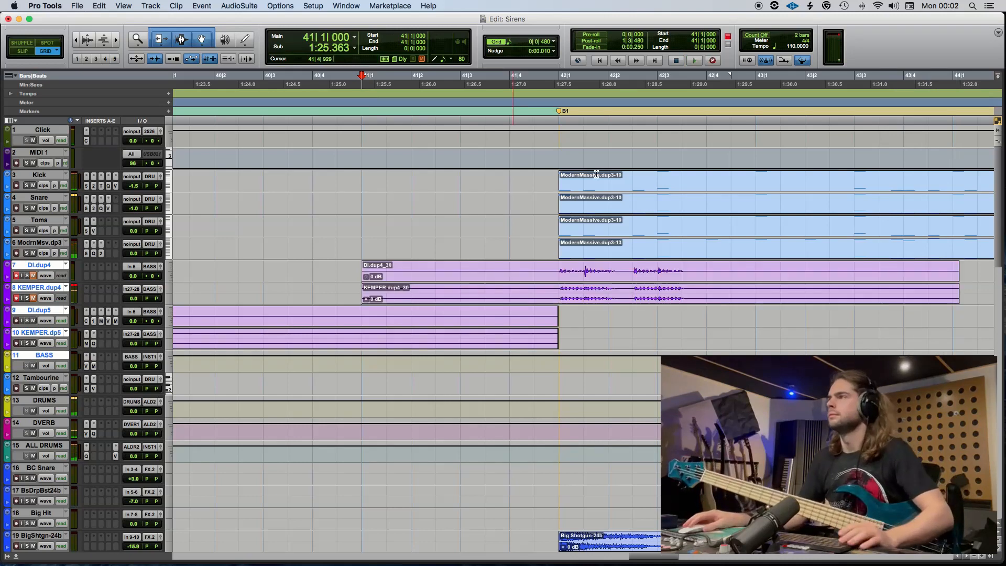
Move the part of the bass take from B1 onward down to DI.dup5 and KEMPER.dp5, and delete it.
{"action": "left_click_drag", "start_coordinate": [581, 278], "coordinate": [581, 330]}
{"action": "scroll", "coordinate": [574, 322], "scroll_direction": "right", "scroll_amount": 3}
{"action": "left_click", "coordinate": [396, 293]}
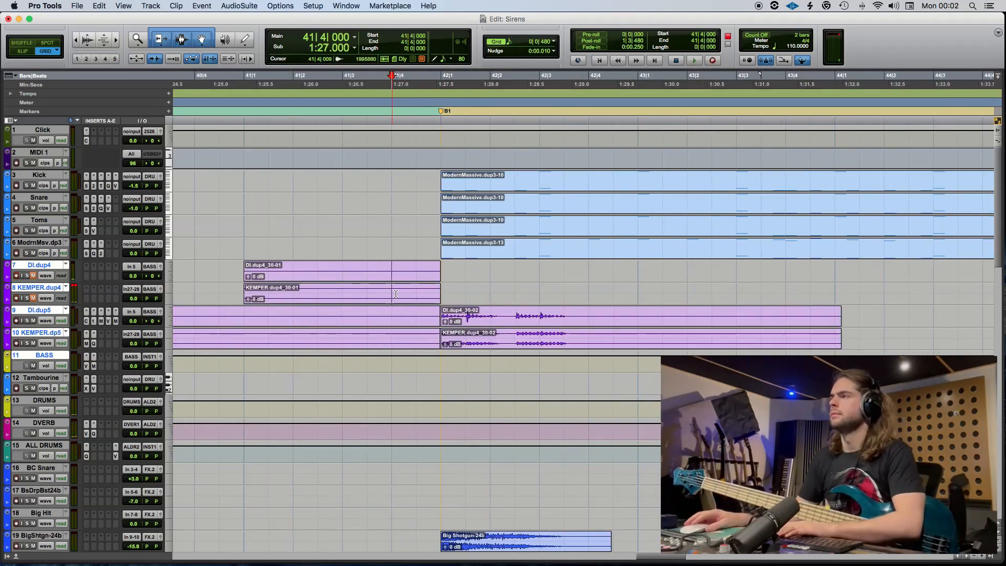
{"action": "left_click", "coordinate": [454, 323]}
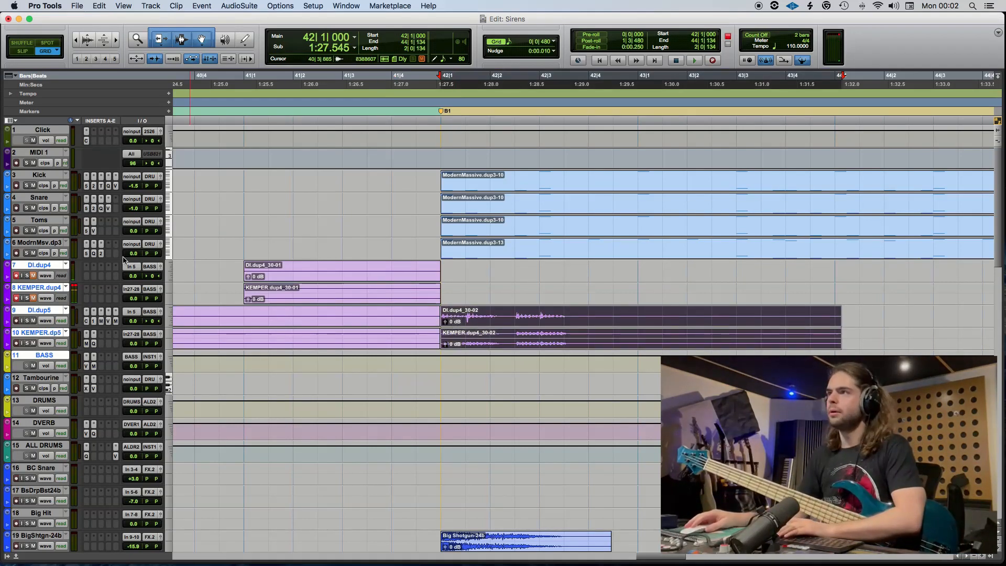
{"action": "key", "text": "Delete"}
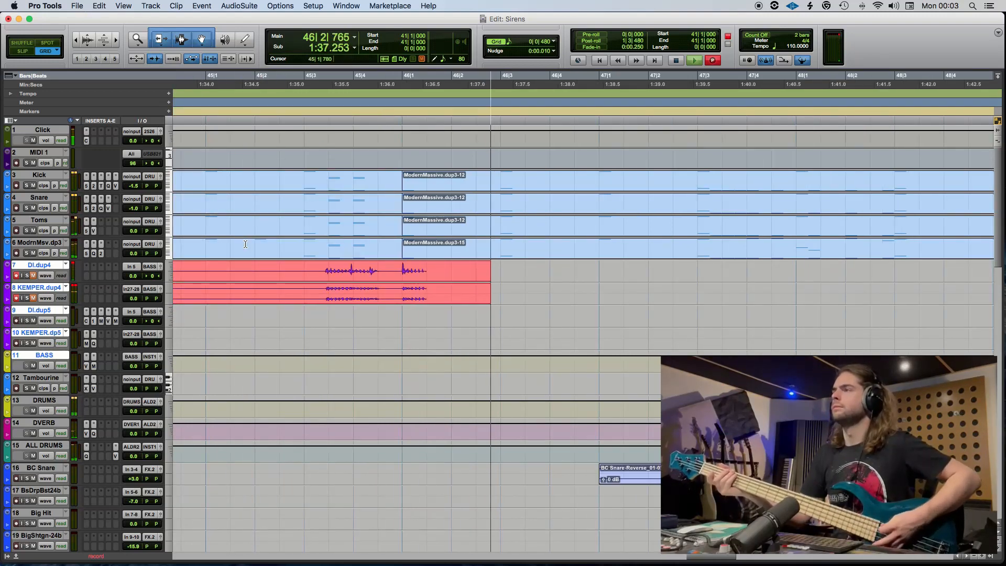
Finish the new bass take and move its part from 42|1|000 onward down to DI.dup5 and KEMPER.dp5.
{"action": "key", "text": "space"}
{"action": "scroll", "coordinate": [364, 330], "scroll_direction": "left", "scroll_amount": 10}
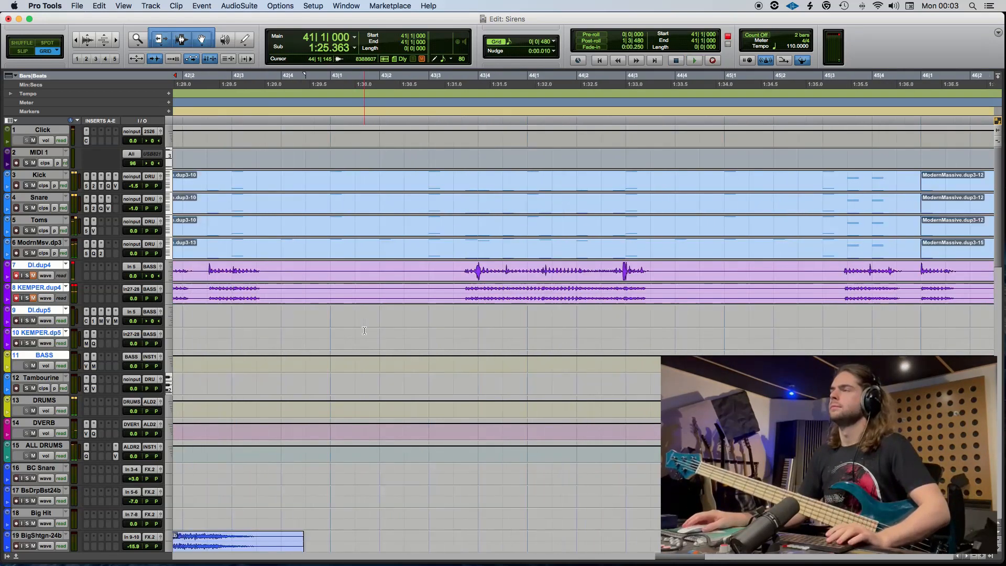
{"action": "scroll", "coordinate": [311, 310], "scroll_direction": "left", "scroll_amount": 3}
{"action": "left_click", "coordinate": [210, 273]}
{"action": "left_click", "coordinate": [211, 271]}
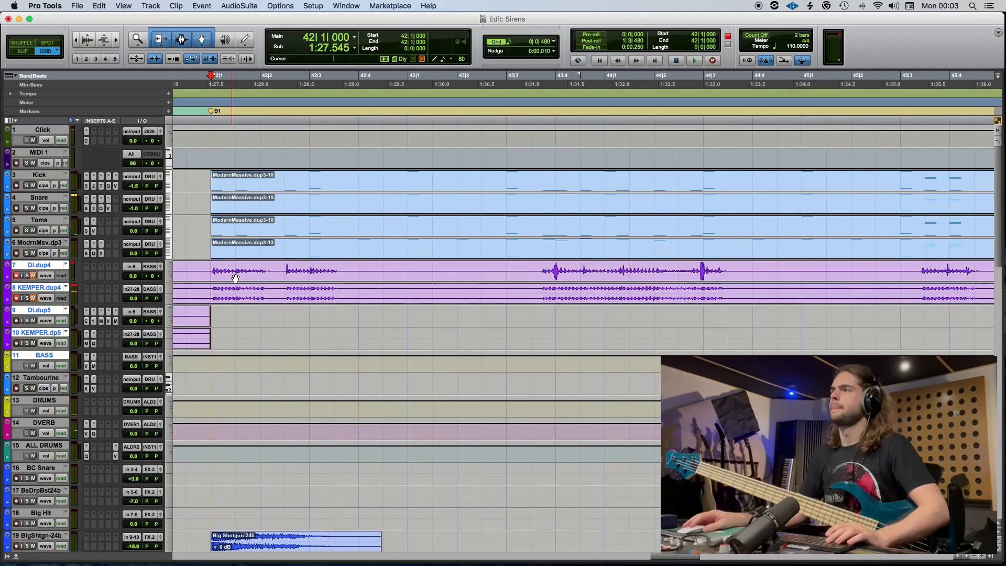
{"action": "key", "text": "super+e"}
{"action": "left_click_drag", "start_coordinate": [297, 283], "coordinate": [294, 326]}
Strip the silence from the moved B1 bass clips with a threshold of -40 dB.
{"action": "key", "text": "super+u"}
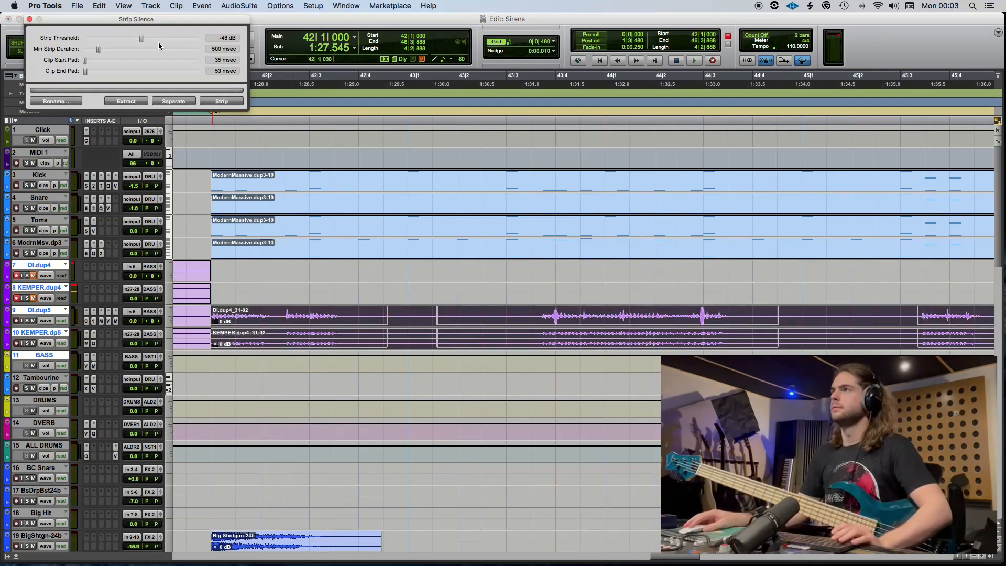
{"action": "left_click_drag", "start_coordinate": [141, 38], "coordinate": [149, 40]}
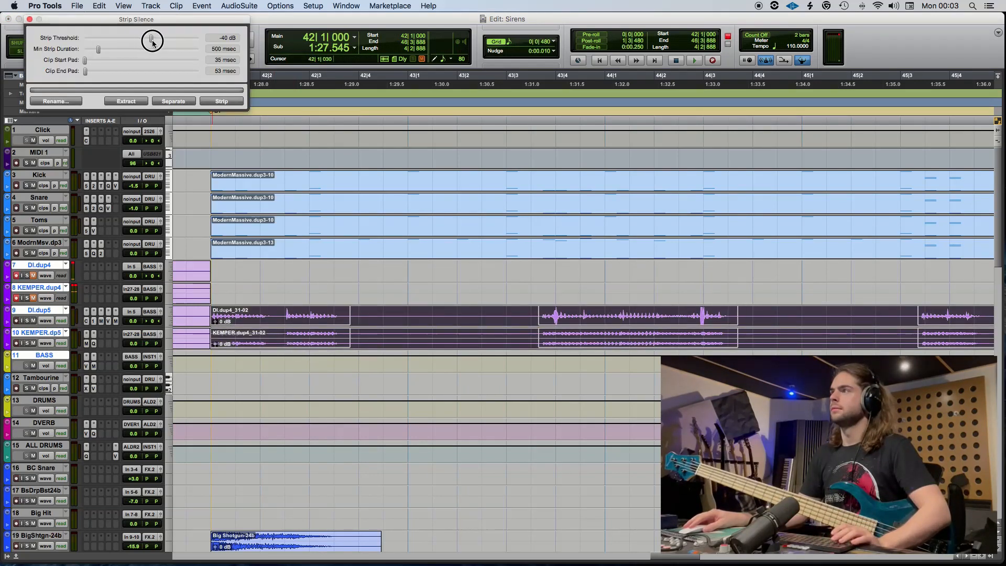
{"action": "left_click", "coordinate": [222, 102]}
{"action": "scroll", "coordinate": [777, 307], "scroll_direction": "right", "scroll_amount": 10}
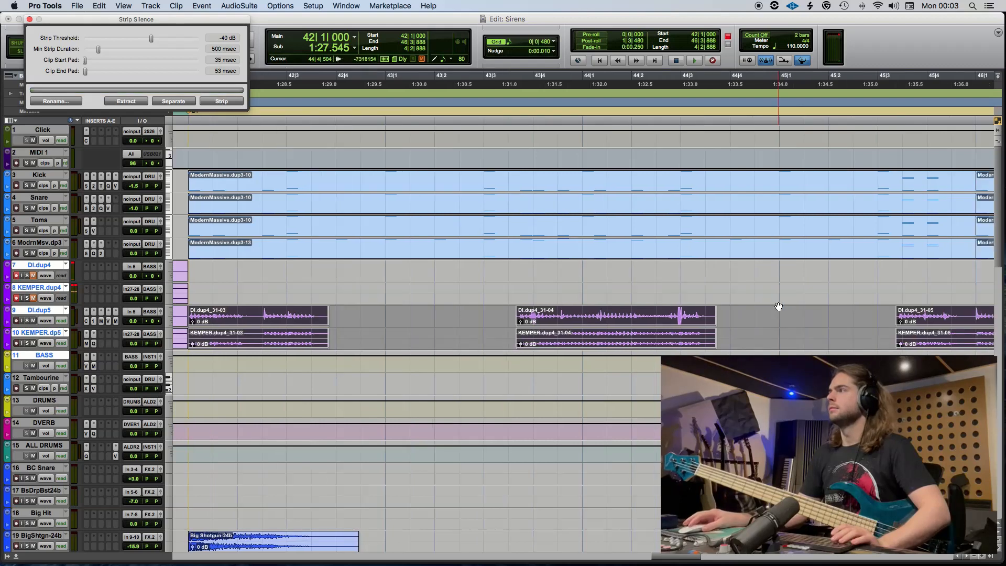
Split the last B1 bass clips at 45|4|947 and delete the piece after the split.
{"action": "left_click_drag", "start_coordinate": [412, 321], "coordinate": [489, 321]}
{"action": "left_click", "coordinate": [409, 314]}
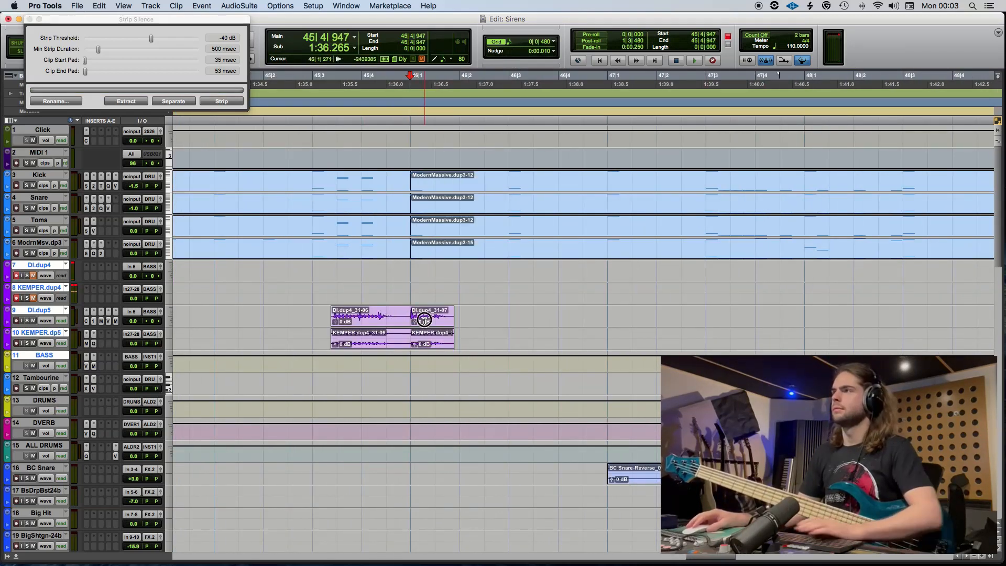
{"action": "double_click", "coordinate": [424, 320]}
{"action": "key", "text": "Delete"}
Record the second half of the B1 bass on DI.dup4 and KEMPER.dup4 from 45|3|000.
{"action": "left_click", "coordinate": [311, 291]}
{"action": "key", "text": "super+space"}
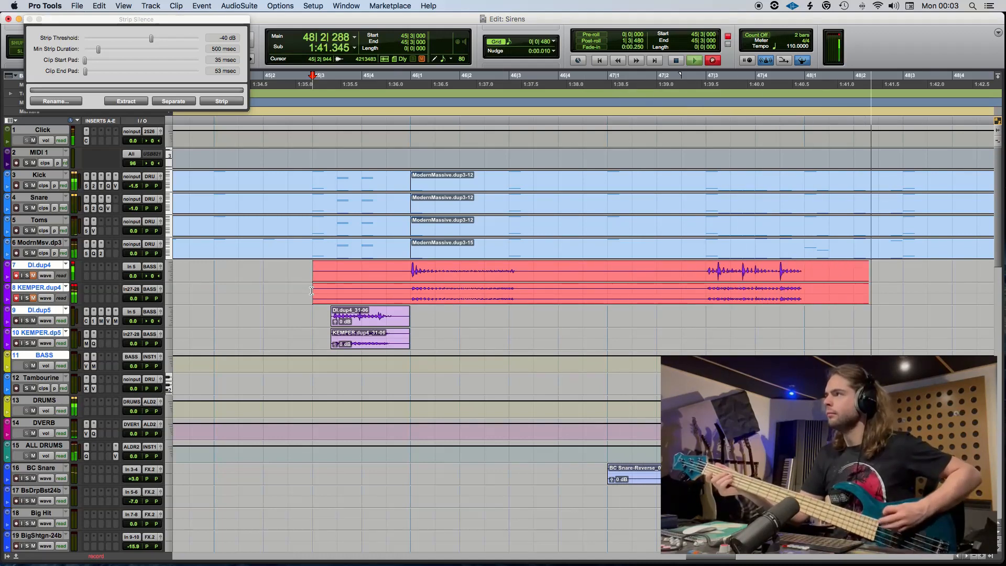
{"action": "key", "text": "space"}
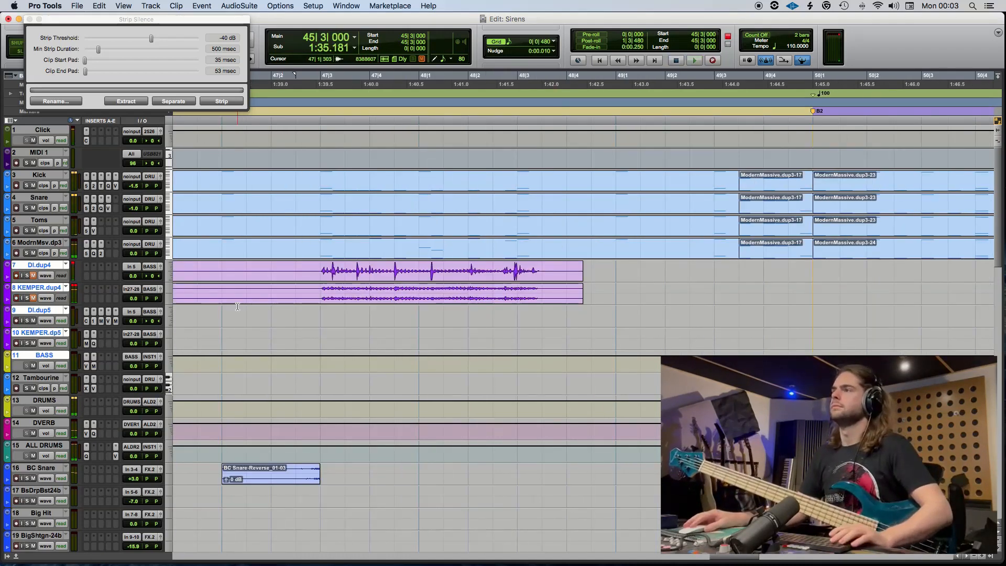
Split the new take at 46|1|000, move the later part to DI.dup5 and KEMPER.dp5 and strip its silence.
{"action": "scroll", "coordinate": [238, 307], "scroll_direction": "left", "scroll_amount": 5}
{"action": "key", "text": "b"}
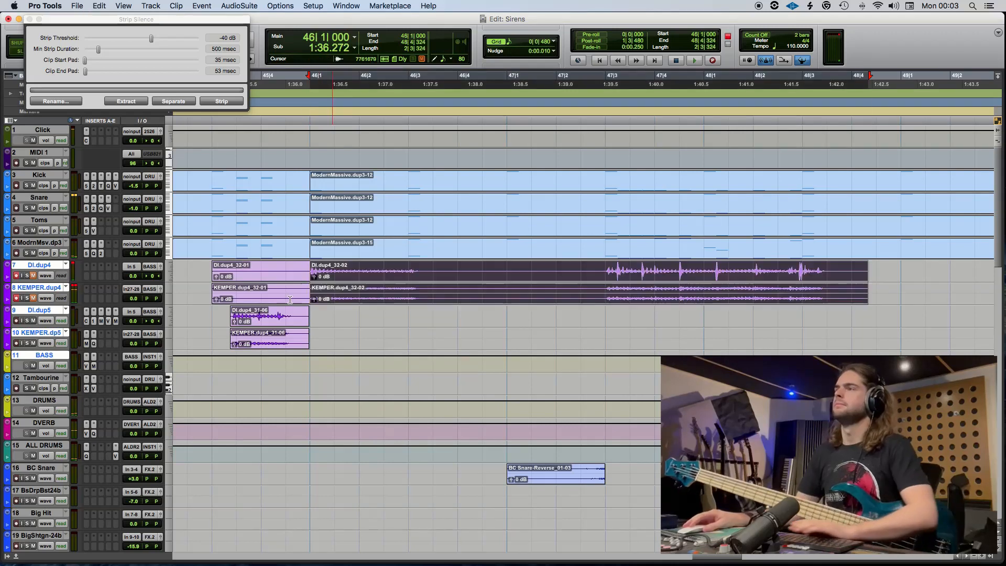
{"action": "left_click_drag", "start_coordinate": [359, 289], "coordinate": [359, 334]}
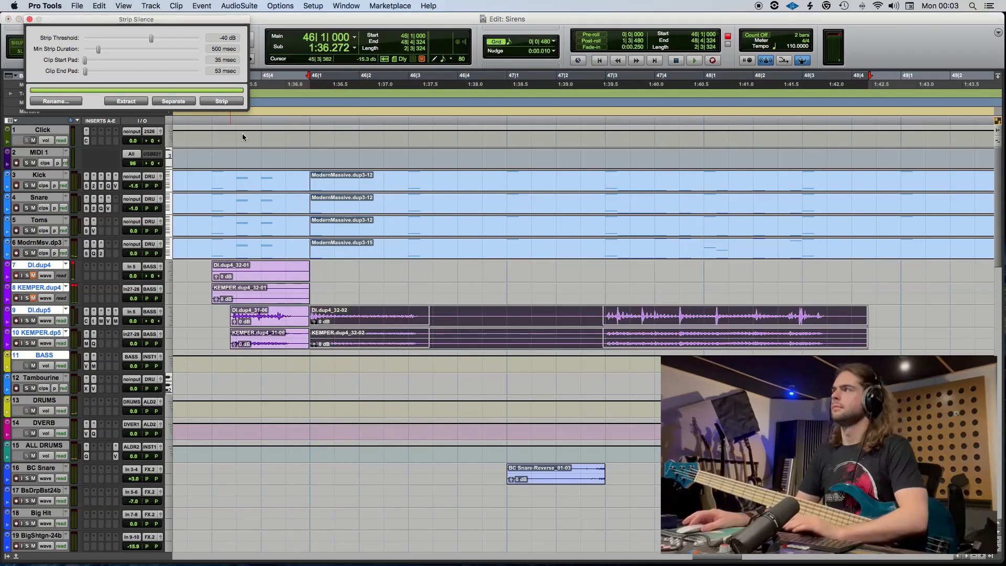
{"action": "scroll", "coordinate": [433, 282], "scroll_direction": "right", "scroll_amount": 10}
Try a bass take from 49|1|000 leading into B2, and undo the recording.
{"action": "left_click", "coordinate": [417, 271]}
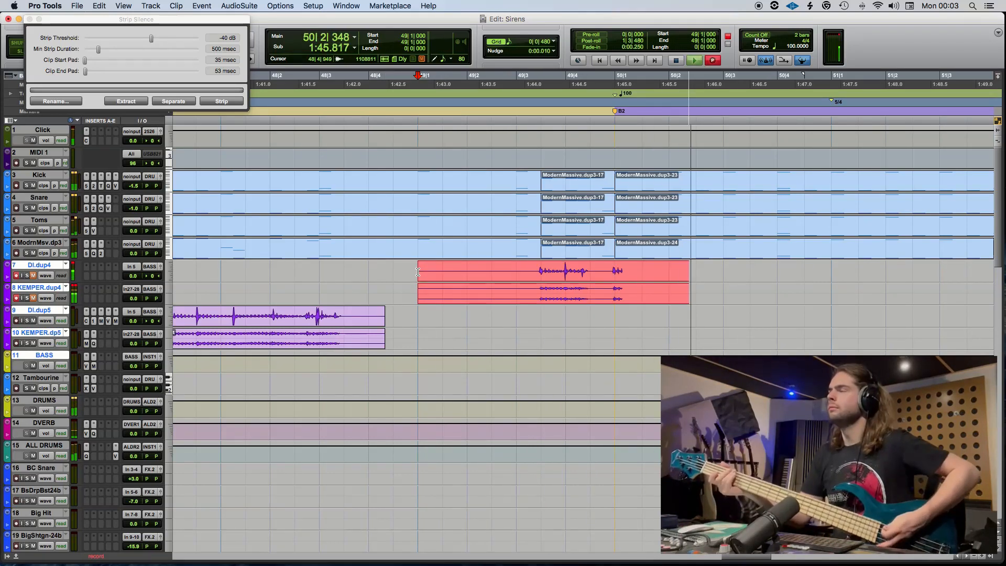
{"action": "key", "text": "space"}
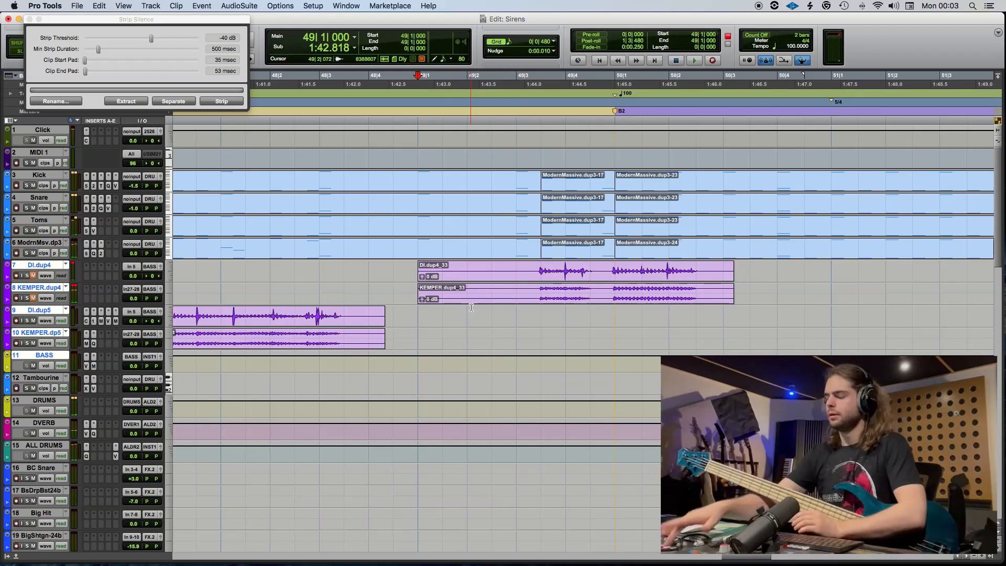
{"action": "key", "text": "super+z"}
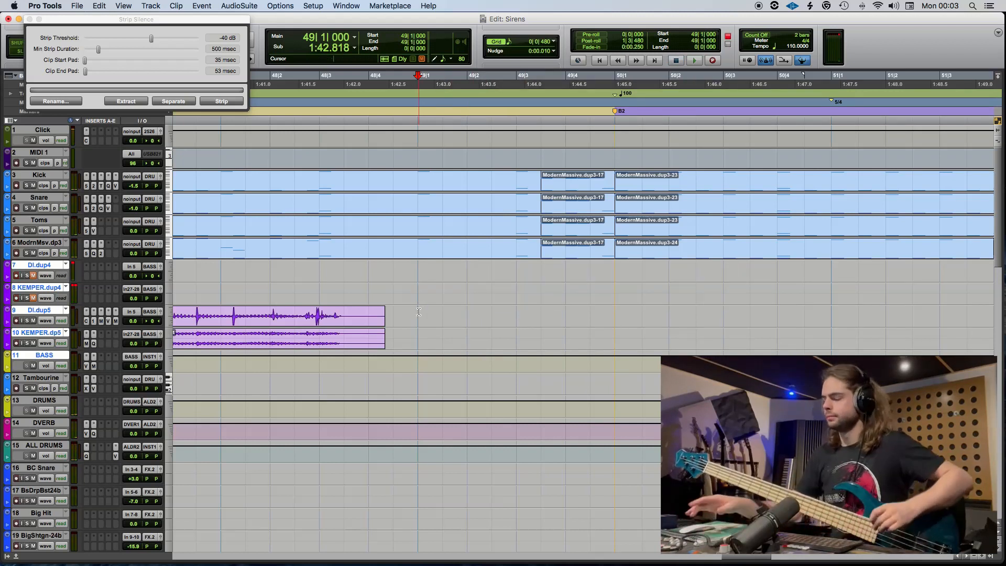
Try two more bass takes from 49|1|000 through the start of B2.
{"action": "key", "text": "super+space"}
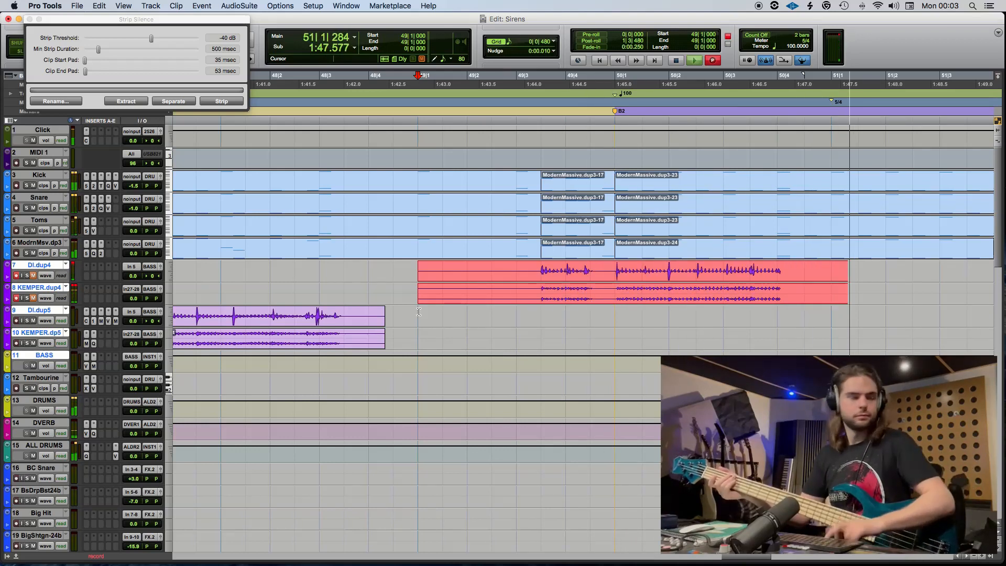
{"action": "key", "text": "space"}
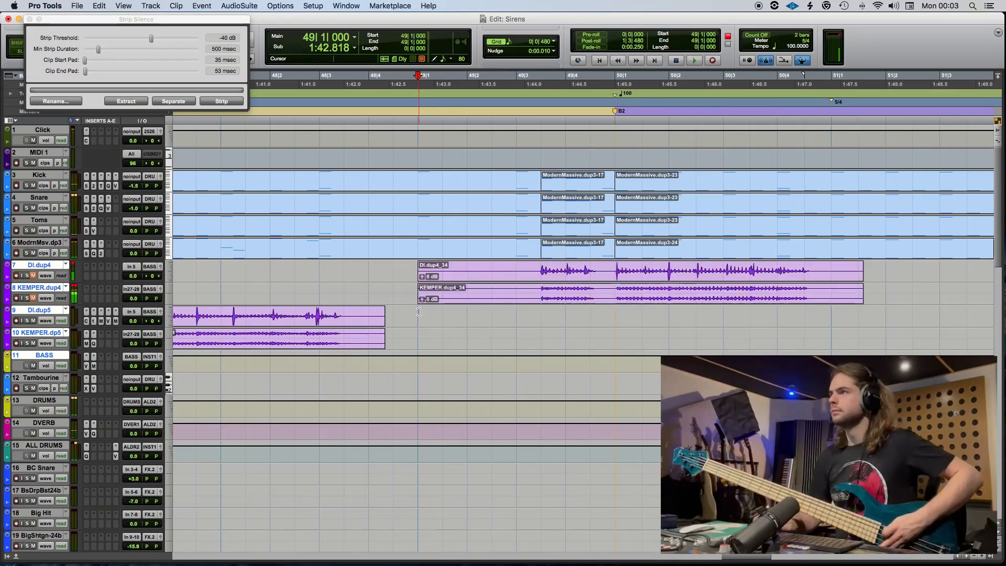
{"action": "key", "text": "super+space"}
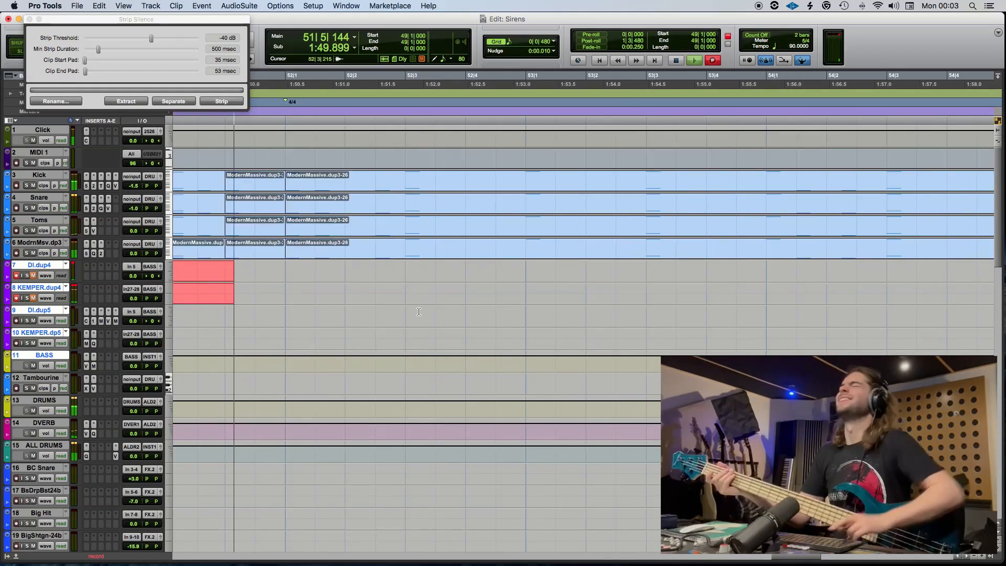
{"action": "key", "text": "space"}
{"action": "key", "text": "r"}
Record the bass into B2 from 49|1|000 and delete the end of the take from 51|5|878.
{"action": "key", "text": "super+space"}
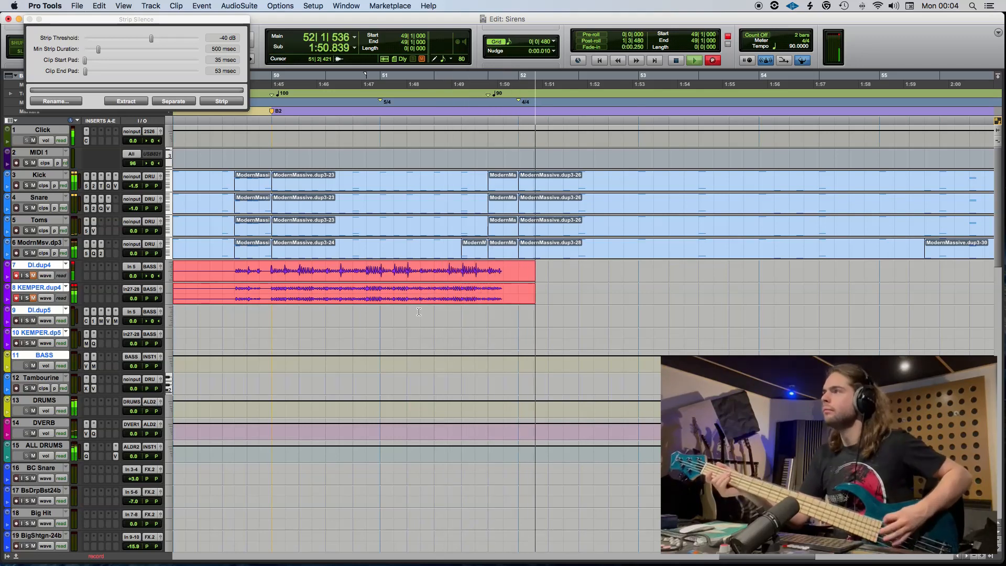
{"action": "key", "text": "space"}
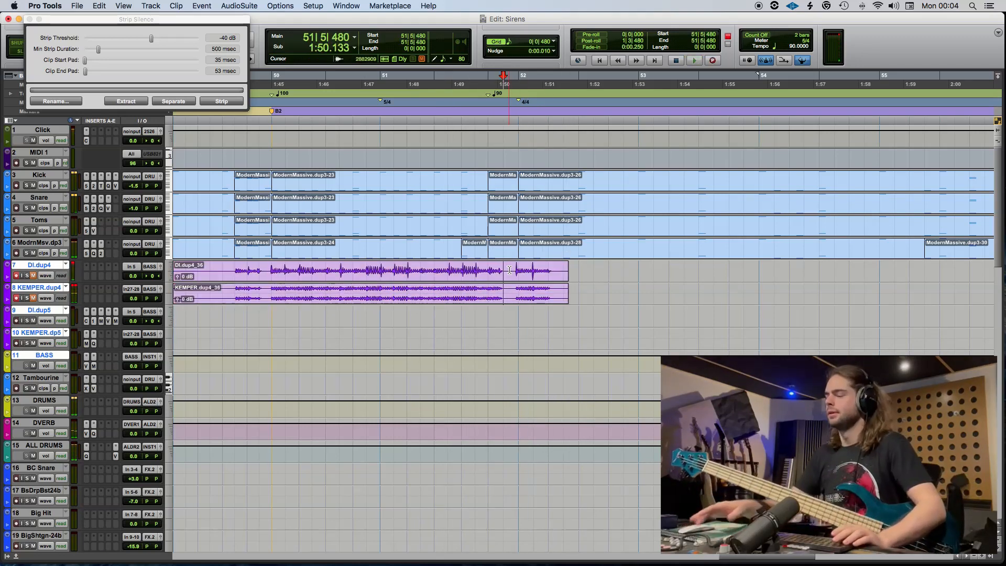
{"action": "key", "text": "super+e"}
{"action": "left_click", "coordinate": [531, 278]}
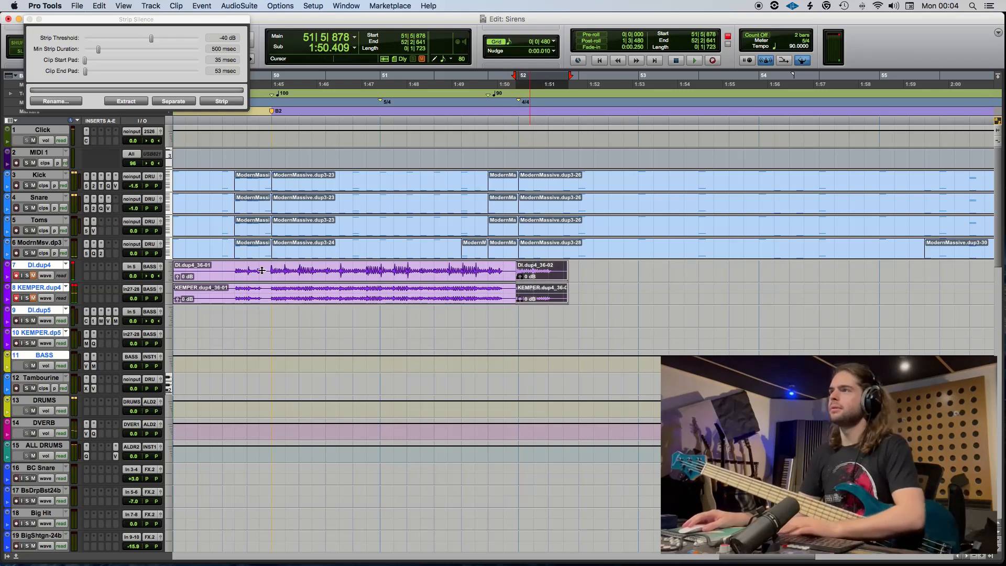
{"action": "key", "text": "Delete"}
Strip the silence from the remaining take at -40 dB and move the played part to DI.dup5 and KEMPER.dp5.
{"action": "left_click", "coordinate": [228, 275]}
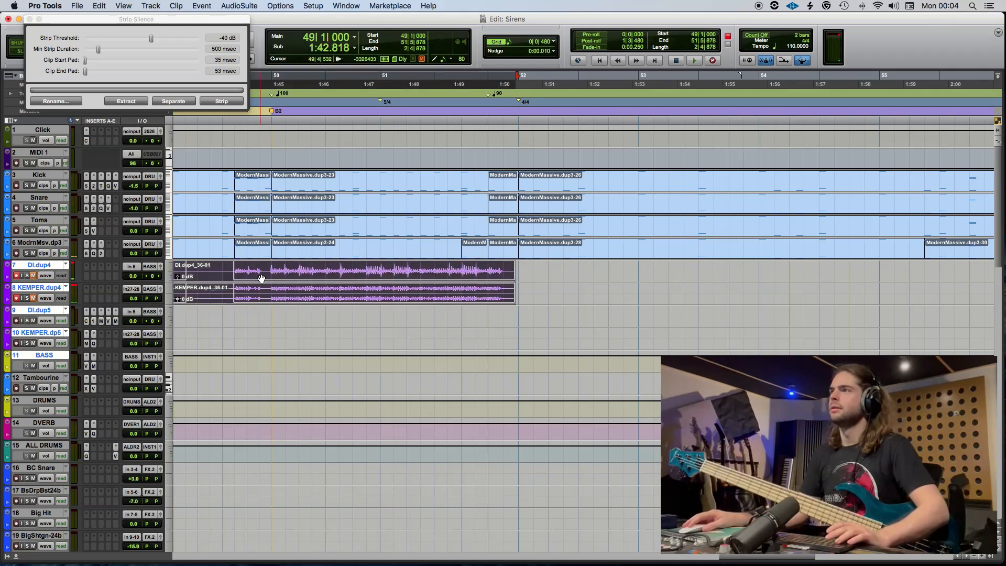
{"action": "left_click", "coordinate": [209, 103]}
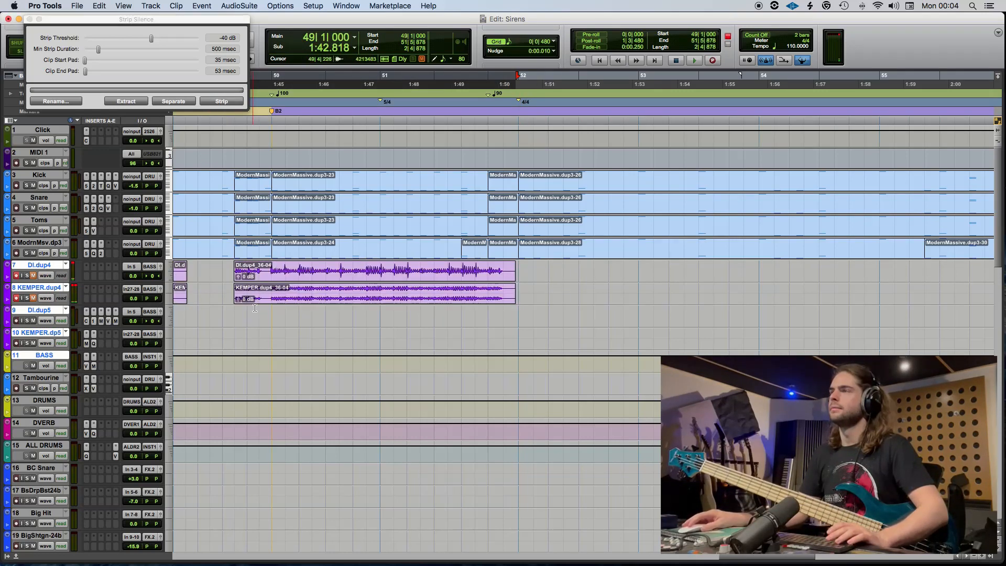
{"action": "left_click_drag", "start_coordinate": [266, 280], "coordinate": [267, 325]}
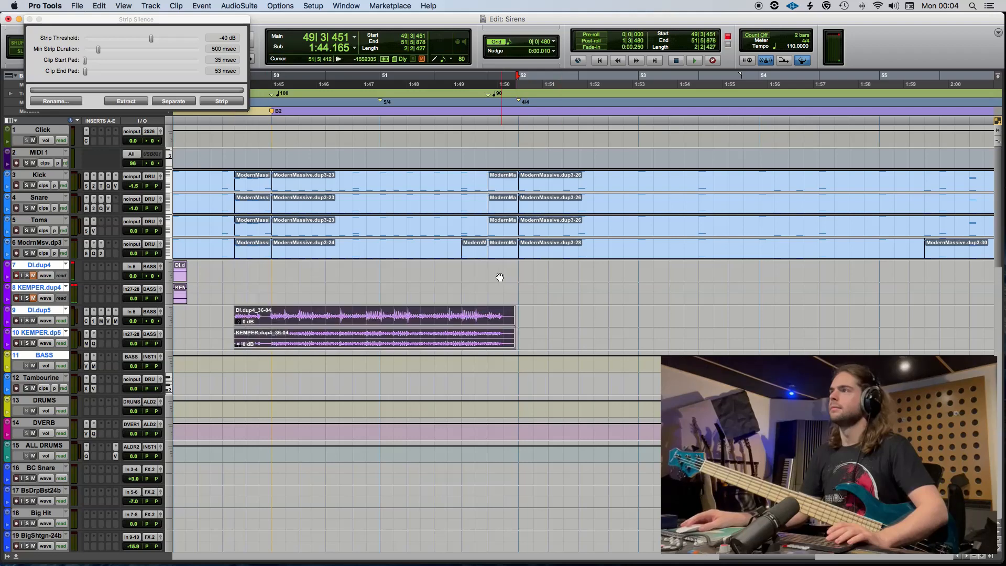
Record the rest of the B2 bass on DI.dup4 and KEMPER.dup4 from 51|4|000, redoing the short first attempt.
{"action": "left_click", "coordinate": [462, 286]}
{"action": "key", "text": "super+space"}
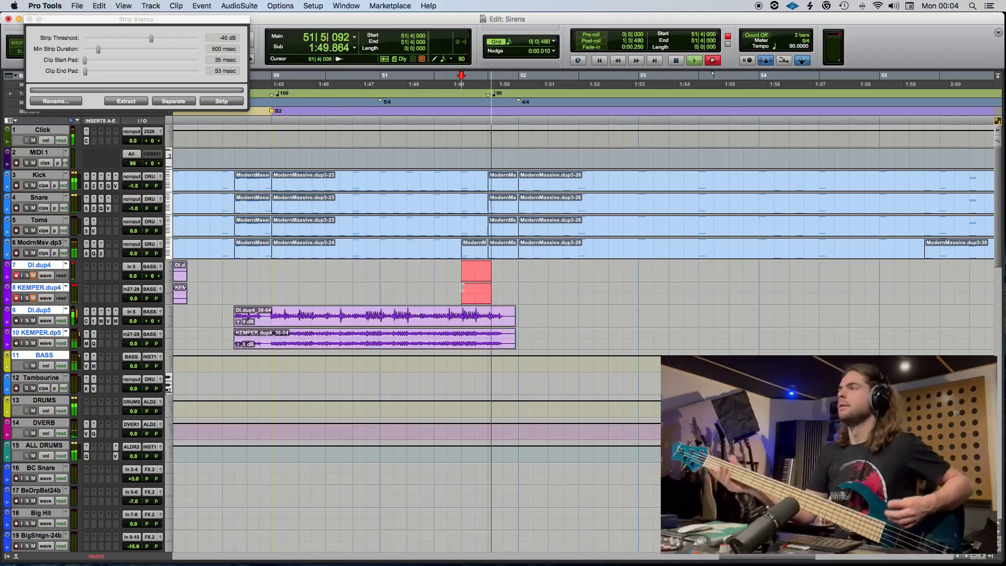
{"action": "key", "text": "space"}
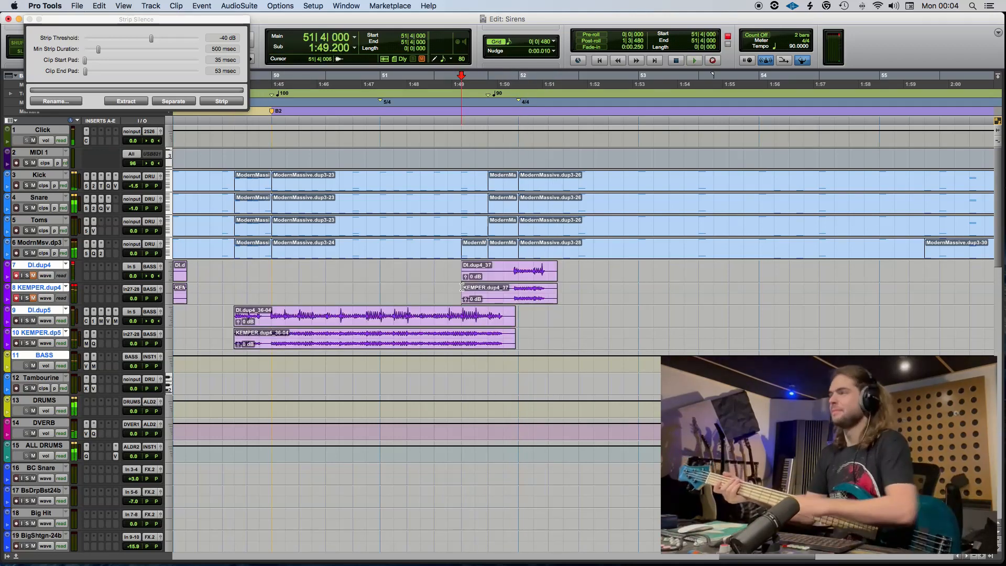
{"action": "key", "text": "super+space"}
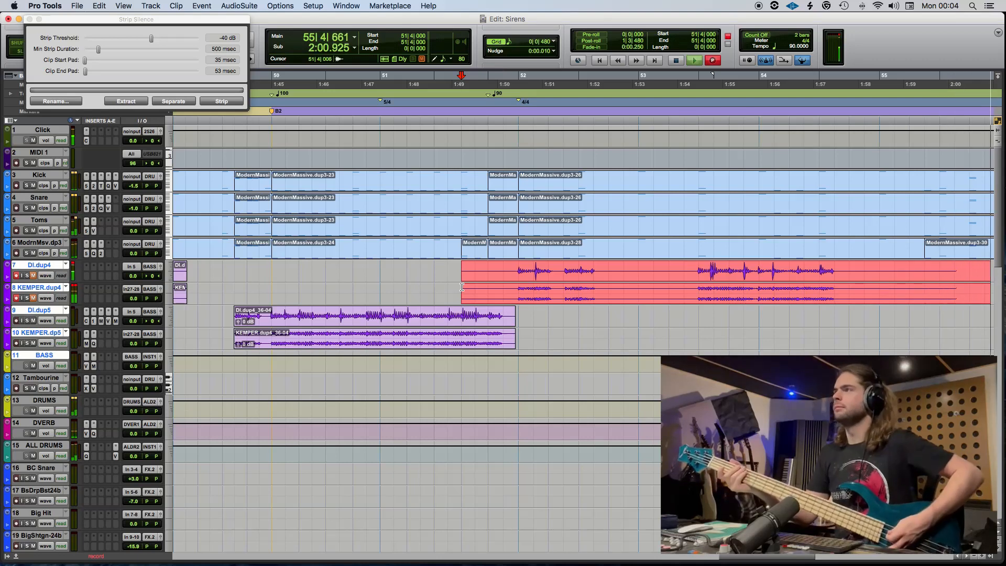
{"action": "key", "text": "super+period"}
Move the bass take from 52|1|000 onward to DI.dup5 and KEMPER.dp5 and strip its silence at -40 dB.
{"action": "scroll", "coordinate": [462, 287], "scroll_direction": "left", "scroll_amount": 5}
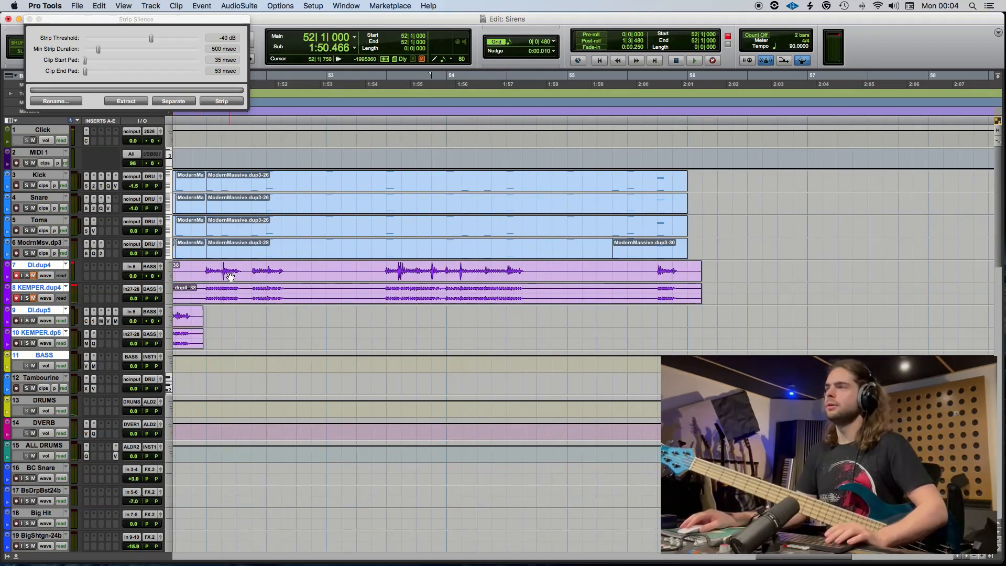
{"action": "left_click_drag", "start_coordinate": [230, 276], "coordinate": [225, 321]}
{"action": "left_click", "coordinate": [221, 101]}
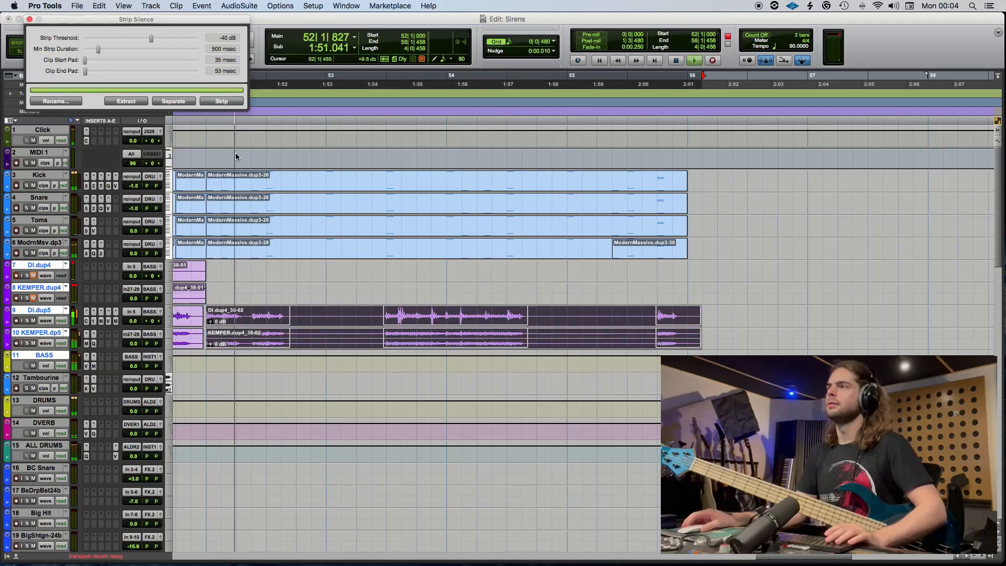
Delete the leftover clips before bar 52 on DI.dup4 and KEMPER.dup4 and play the bass take from 53|2|480.
{"action": "left_click", "coordinate": [186, 297]}
{"action": "key", "text": "Delete"}
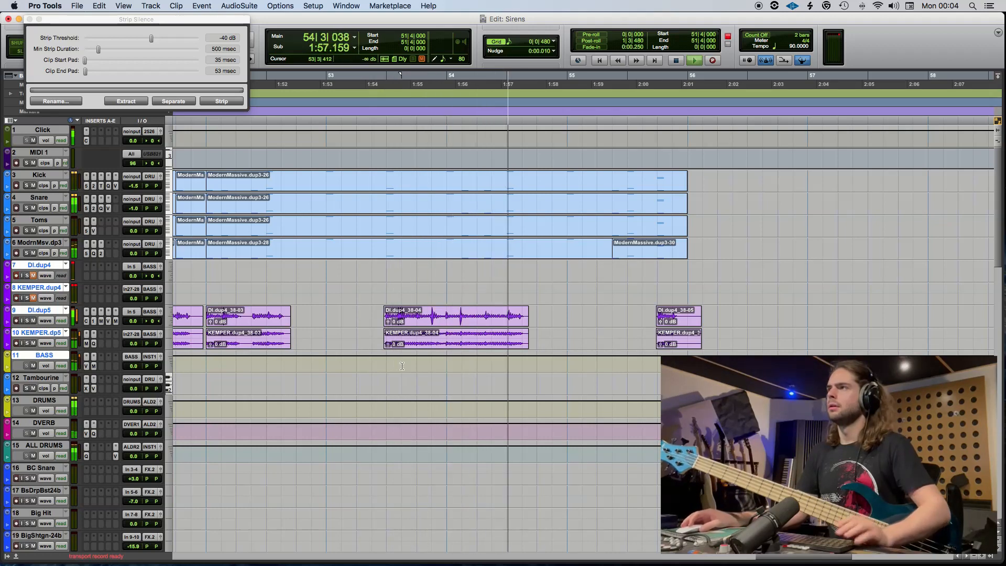
{"action": "left_click", "coordinate": [371, 326]}
{"action": "key", "text": "space"}
{"action": "key", "text": "t"}
{"action": "key", "text": "space"}
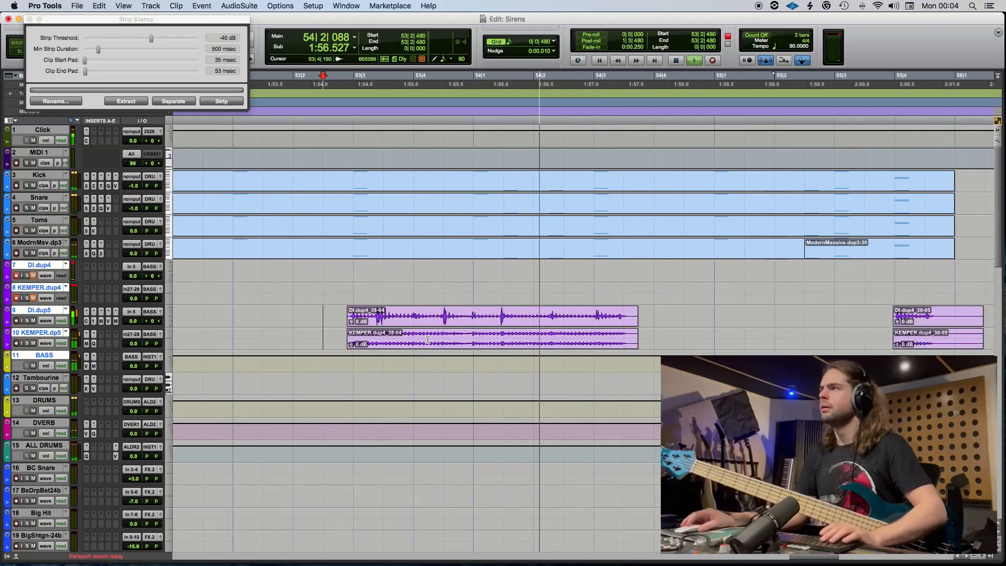
Delete the bar 53 to 54 phrase from DI.dup5 and KEMPER.dp5 and re-record it on DI.dup4 and KEMPER.dup4 from 53|1|000.
{"action": "key", "text": "r"}
{"action": "key", "text": "space"}
{"action": "key", "text": "Delete"}
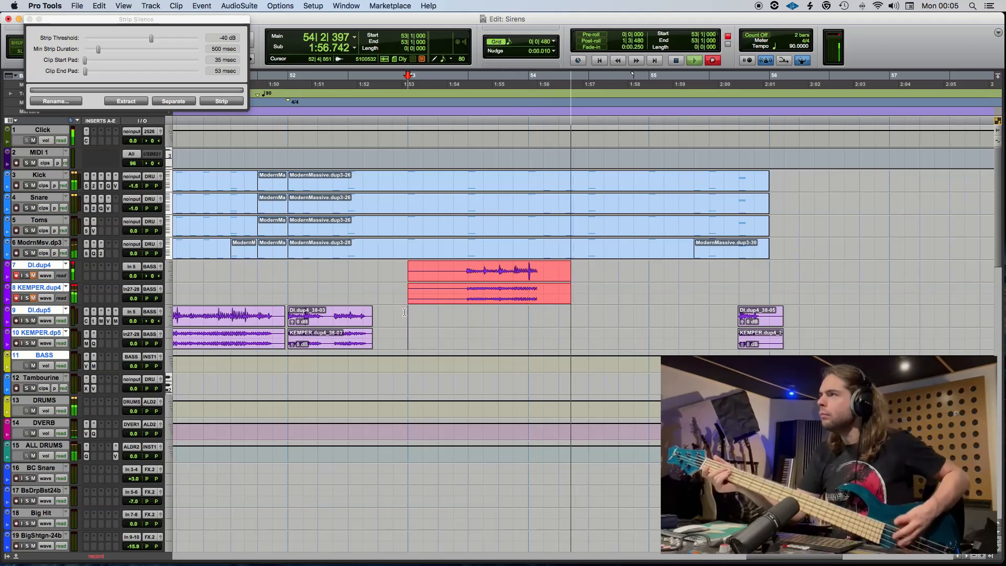
{"action": "key", "text": "space"}
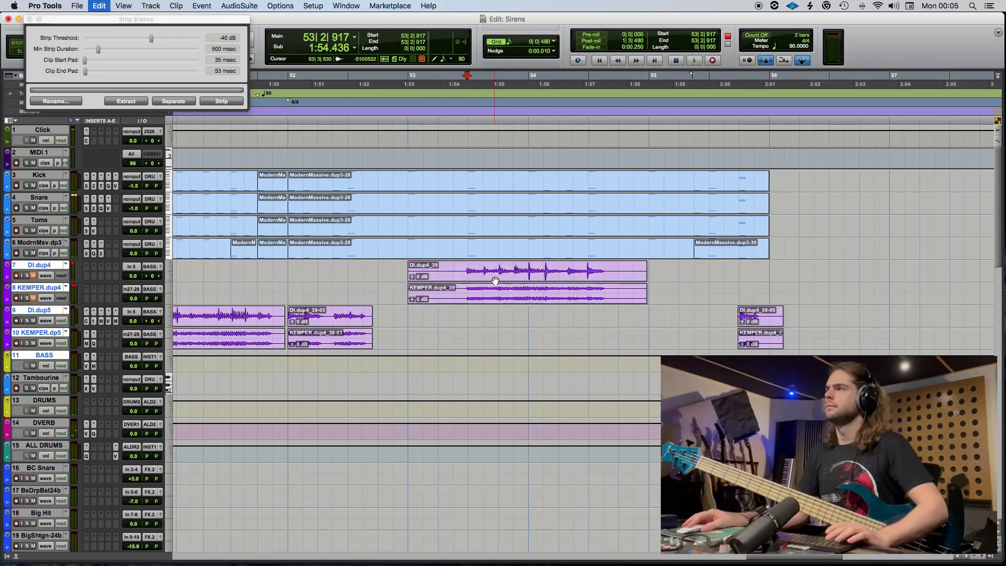
Separate the new bass take at 53|2|917 and move its played part to DI.dup5 and KEMPER.dp5.
{"action": "key", "text": "super+e"}
{"action": "left_click_drag", "start_coordinate": [495, 281], "coordinate": [495, 326]}
{"action": "key", "text": "space"}
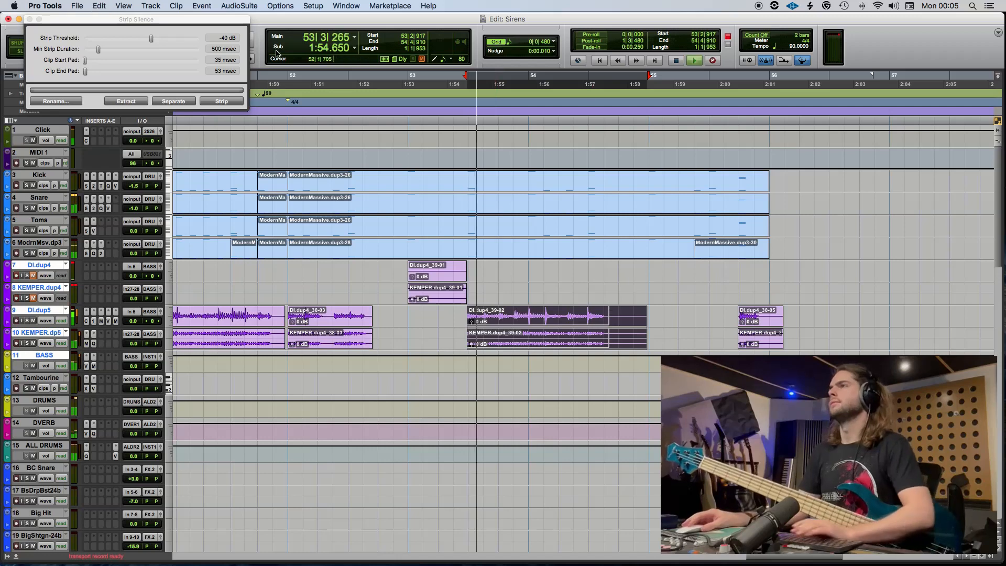
Strip the moved take's silence at -40 dB and trim the last bass clips to end at 56|1|000.
{"action": "left_click", "coordinate": [222, 101]}
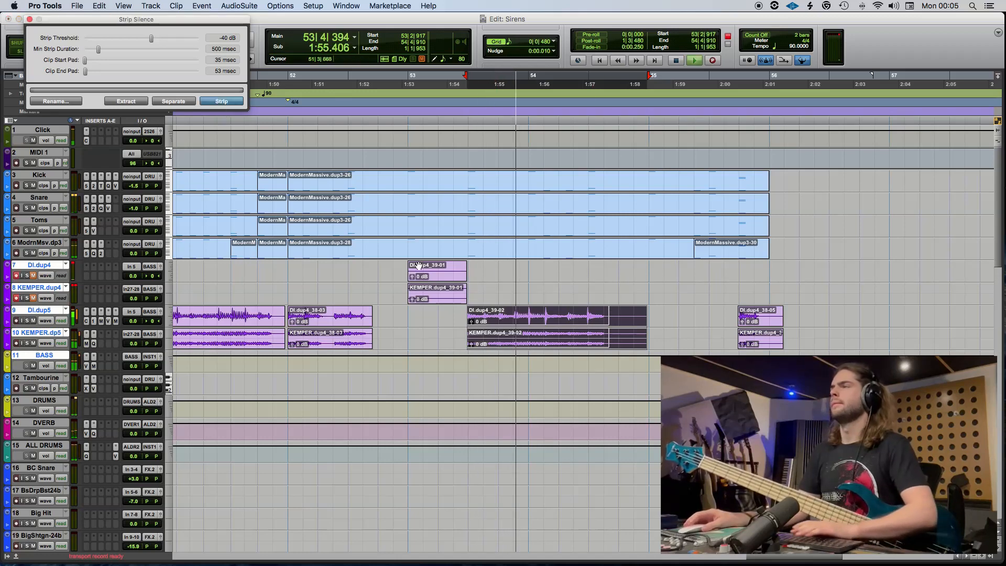
{"action": "left_click", "coordinate": [772, 316]}
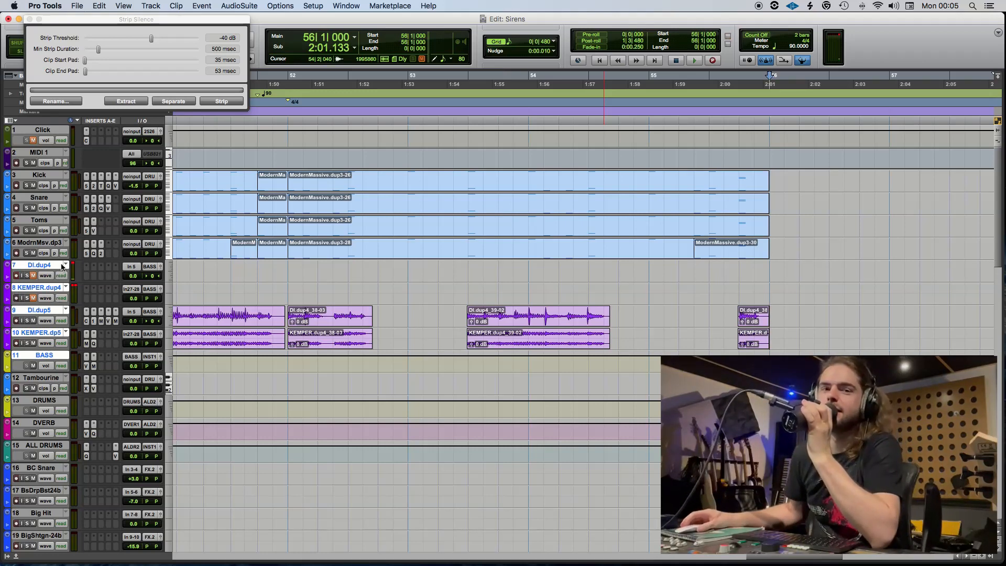
{"action": "left_click", "coordinate": [30, 20]}
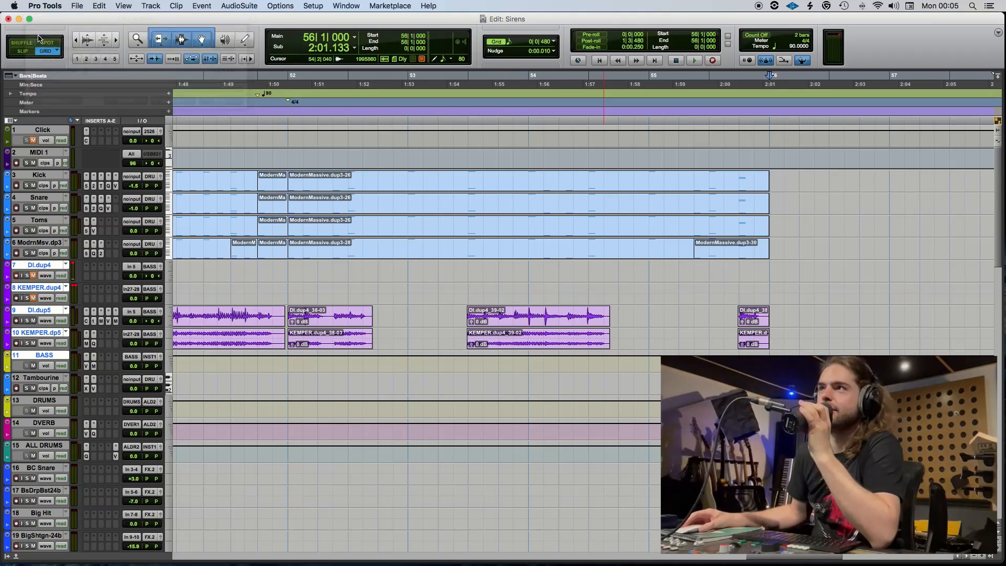
Split the MIDI 1 clip at 57|1|000 and select the part from 3|3|000 up to the split.
{"action": "scroll", "coordinate": [618, 260], "scroll_direction": "right", "scroll_amount": 8}
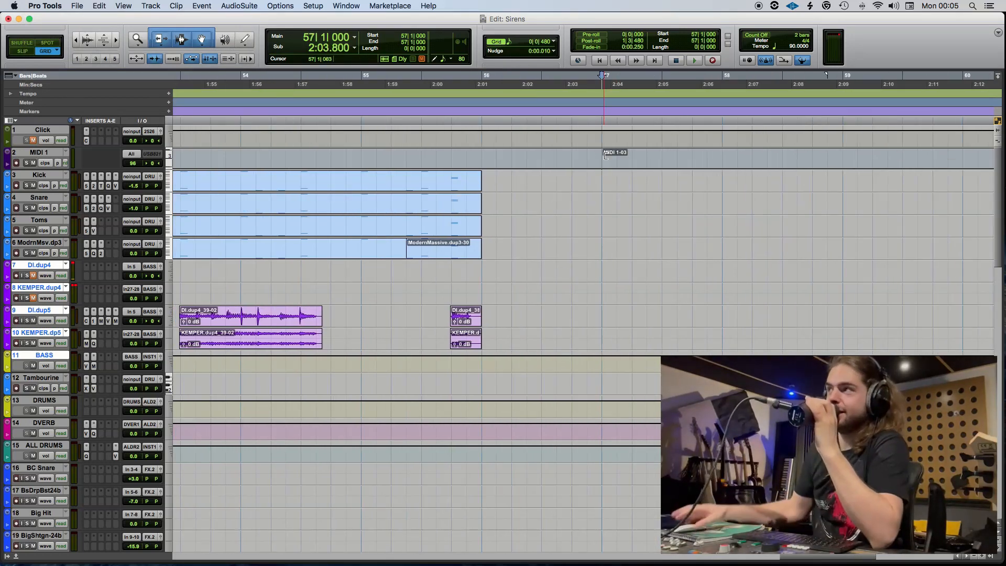
{"action": "key", "text": "shift+Return"}
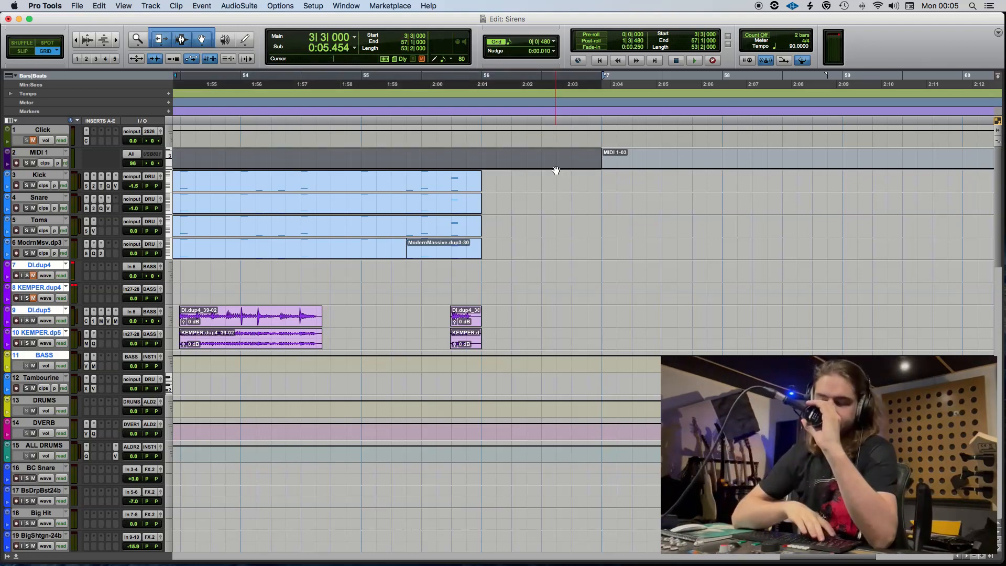
{"action": "key", "text": "r"}
{"action": "key", "text": "r"}
{"action": "key", "text": "r"}
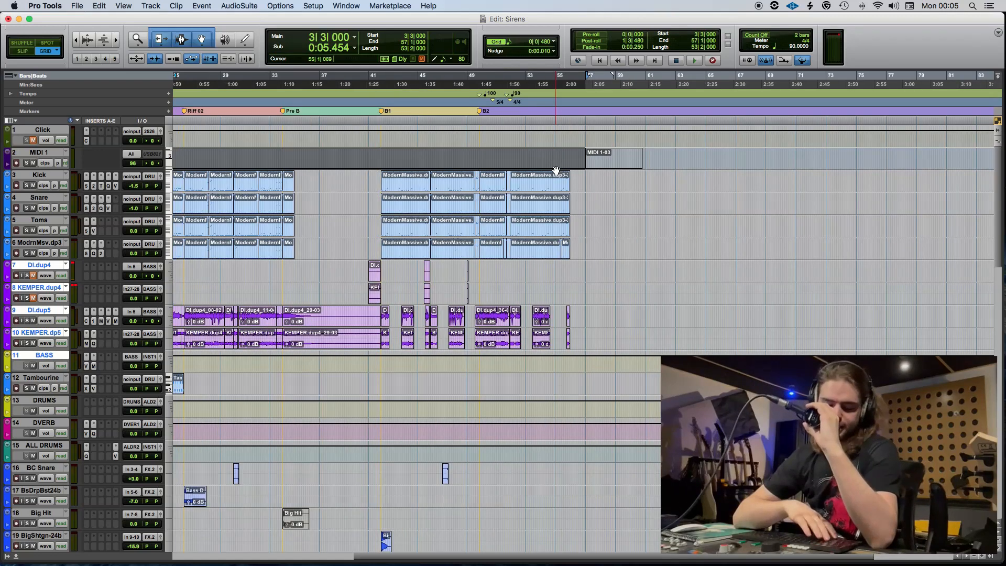
{"action": "scroll", "coordinate": [480, 241], "scroll_direction": "left", "scroll_amount": 10}
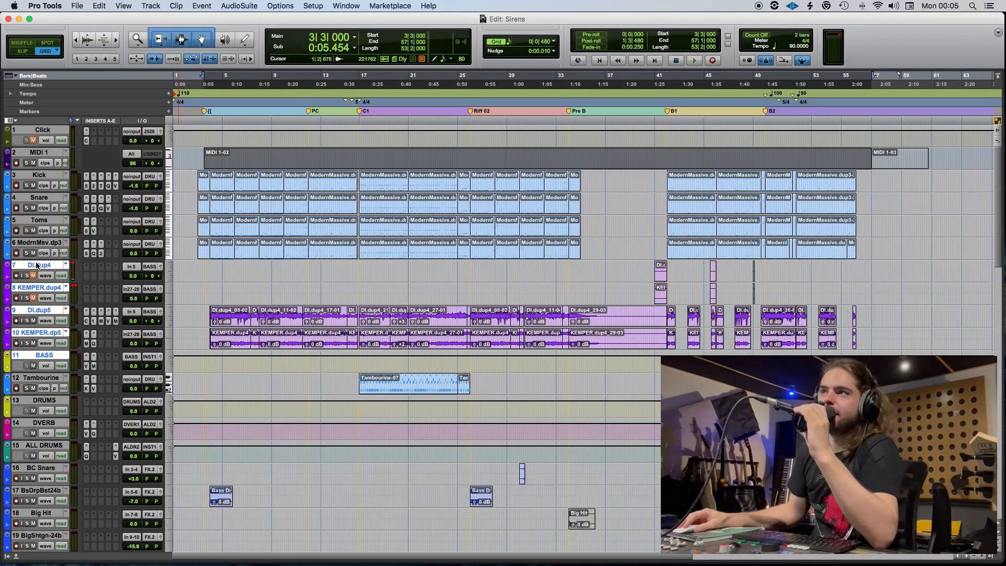
Move the DI.dup4, KEMPER.dup4, DI.dup5, KEMPER.dp5 and BASS tracks to between the FX track and the rhythm guitar DI track.
{"action": "scroll", "coordinate": [37, 265], "scroll_direction": "down", "scroll_amount": 10}
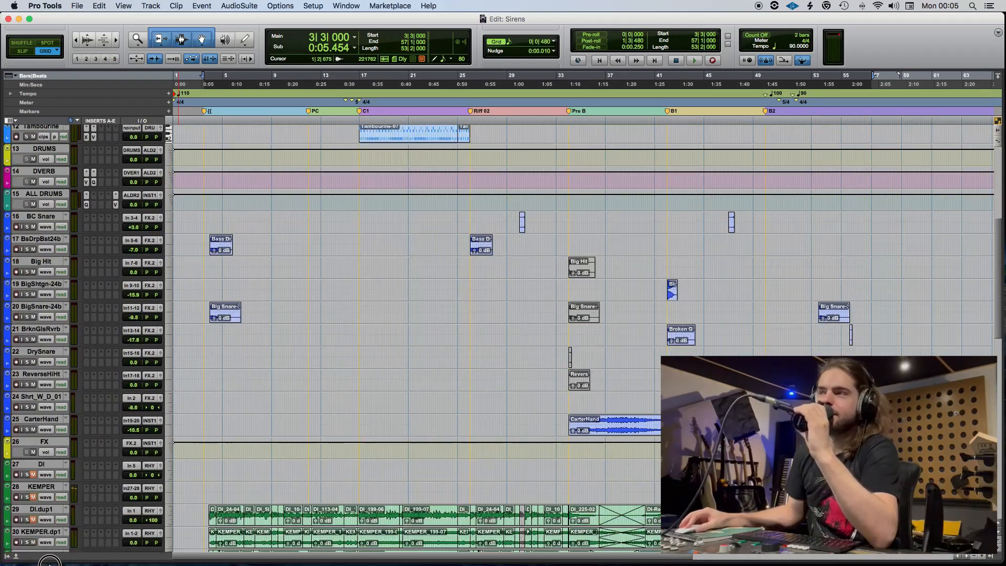
{"action": "scroll", "coordinate": [36, 266], "scroll_direction": "down", "scroll_amount": 15}
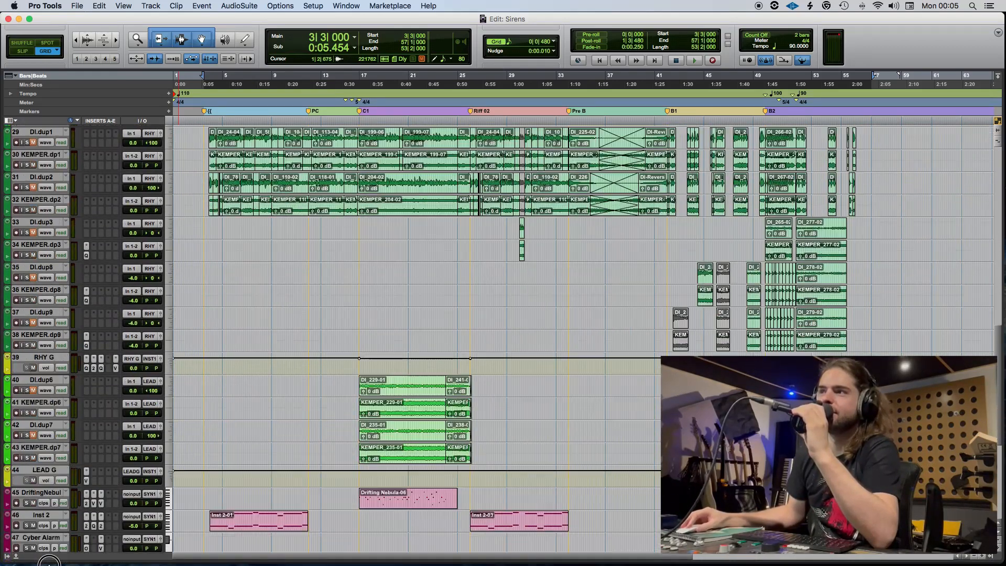
{"action": "scroll", "coordinate": [48, 562], "scroll_direction": "down", "scroll_amount": 8}
{"action": "left_click_drag", "start_coordinate": [60, 488], "coordinate": [215, 233]}
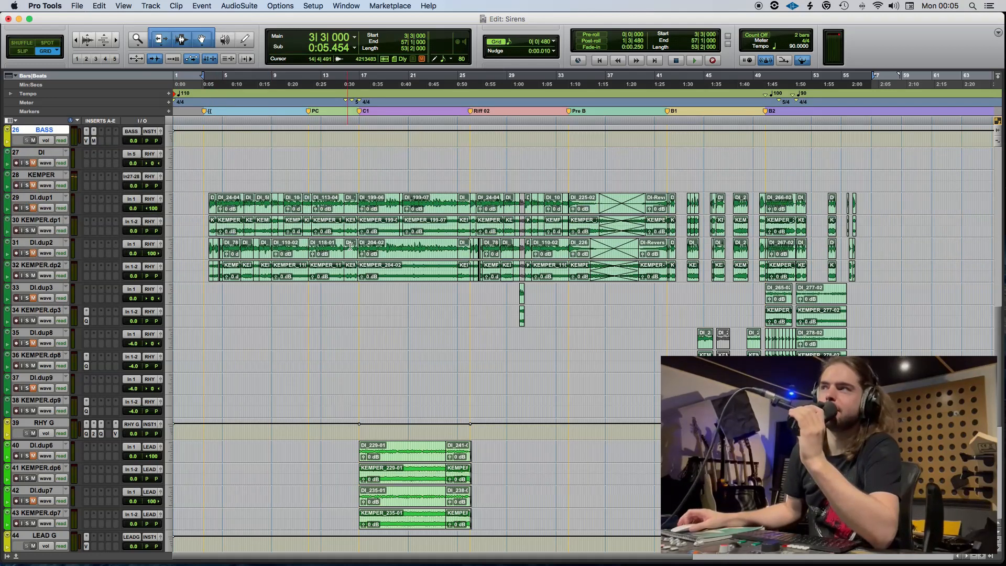
{"action": "scroll", "coordinate": [350, 246], "scroll_direction": "up", "scroll_amount": 5}
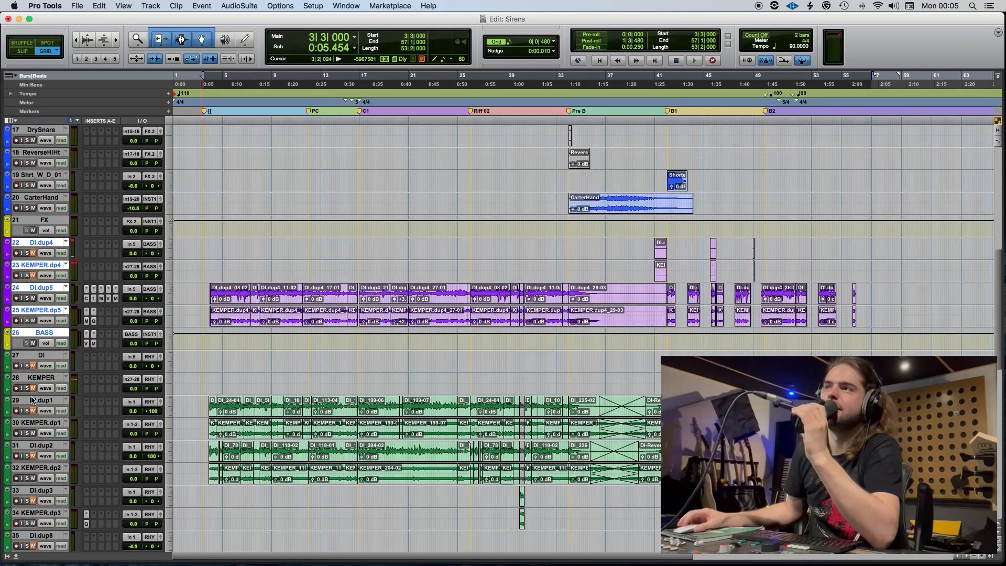
{"action": "left_click", "coordinate": [42, 357]}
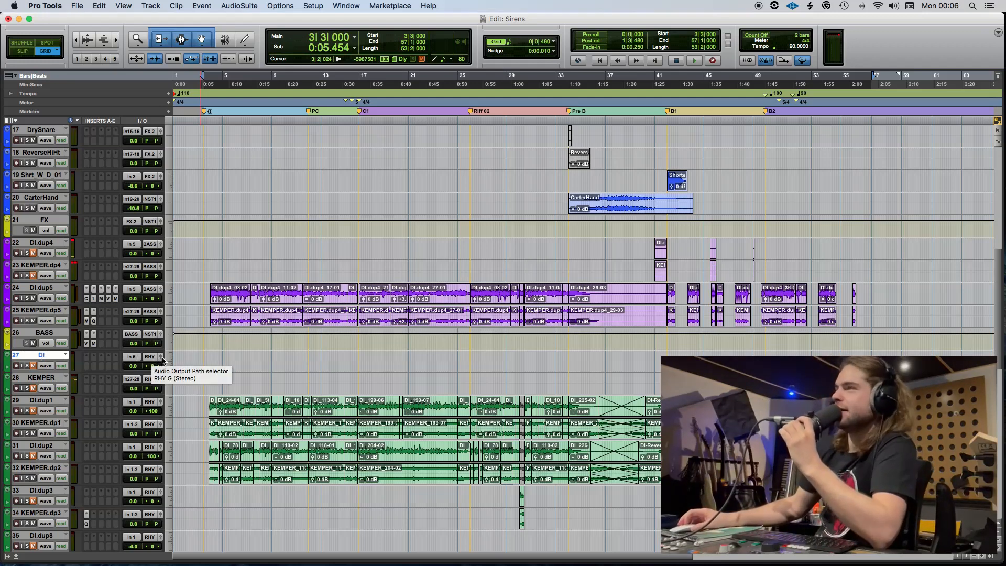
Delete the remaining MIDI 1 clip after 57|1|000.
{"action": "scroll", "coordinate": [189, 361], "scroll_direction": "up", "scroll_amount": 9}
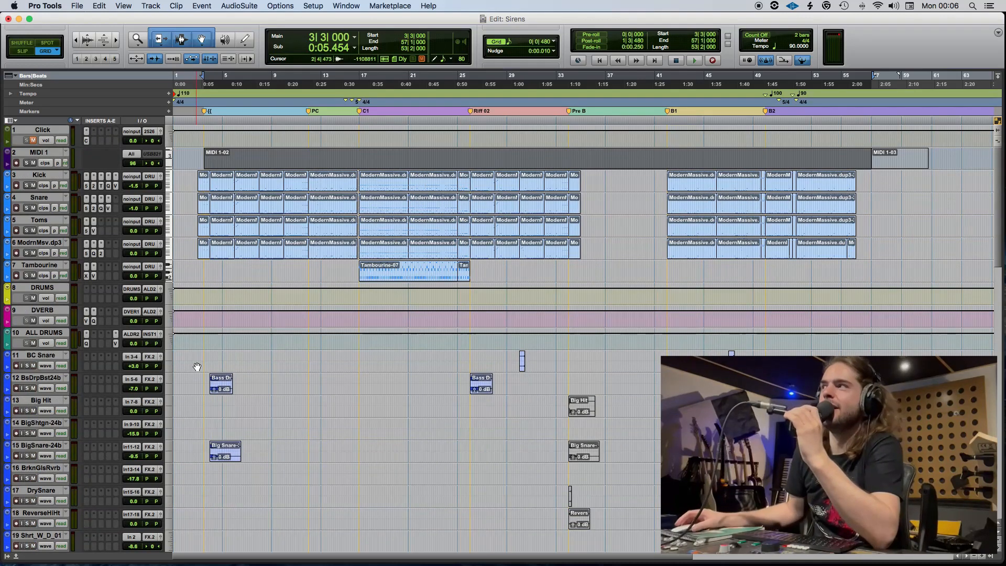
{"action": "left_click", "coordinate": [895, 166]}
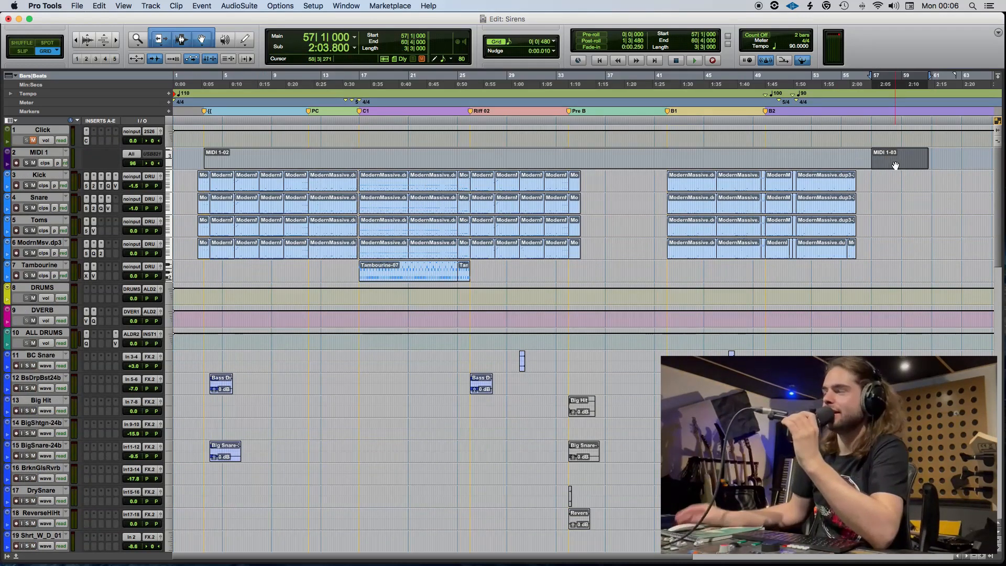
{"action": "key", "text": "Delete"}
Play the arrangement from 3|3|000, save the session during playback and look over all the tracks.
{"action": "left_click", "coordinate": [657, 161]}
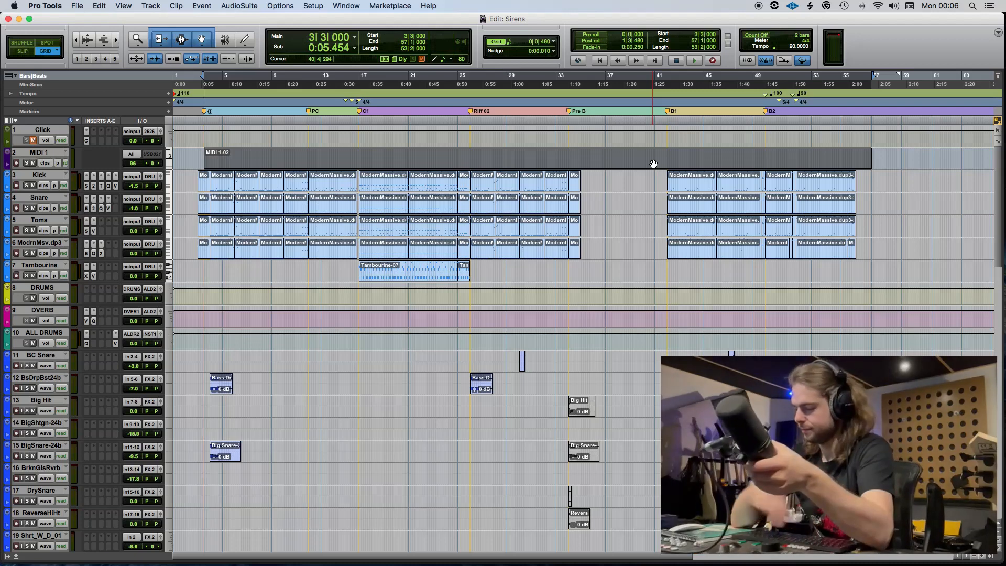
{"action": "key", "text": "space"}
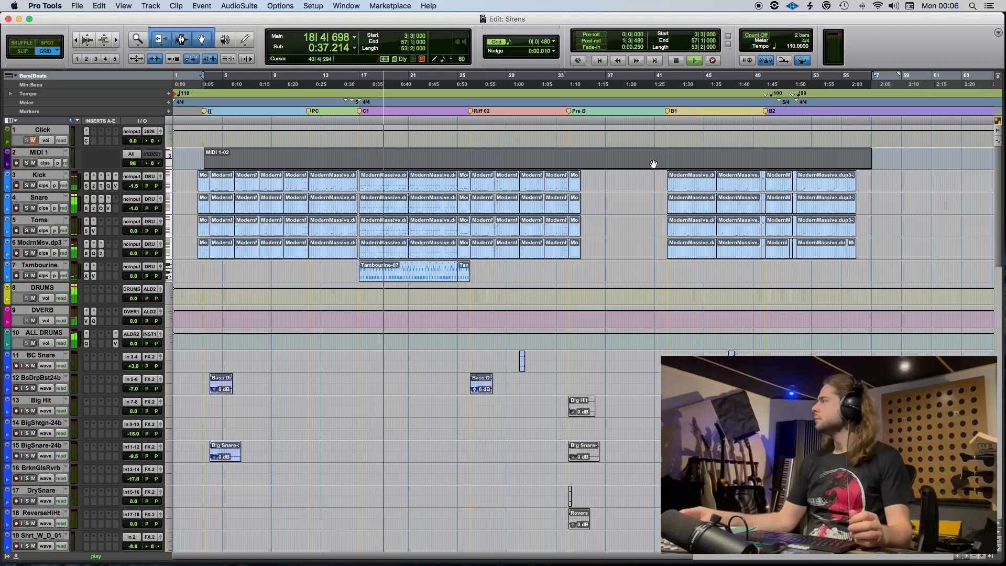
{"action": "left_click", "coordinate": [391, 347]}
{"action": "key", "text": "super+s"}
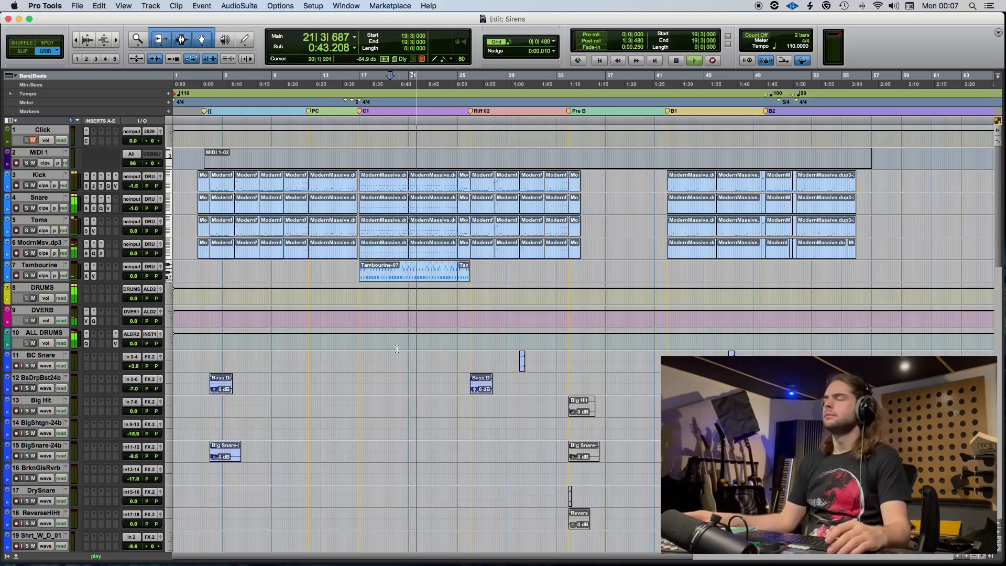
{"action": "scroll", "coordinate": [546, 374], "scroll_direction": "down", "scroll_amount": 8}
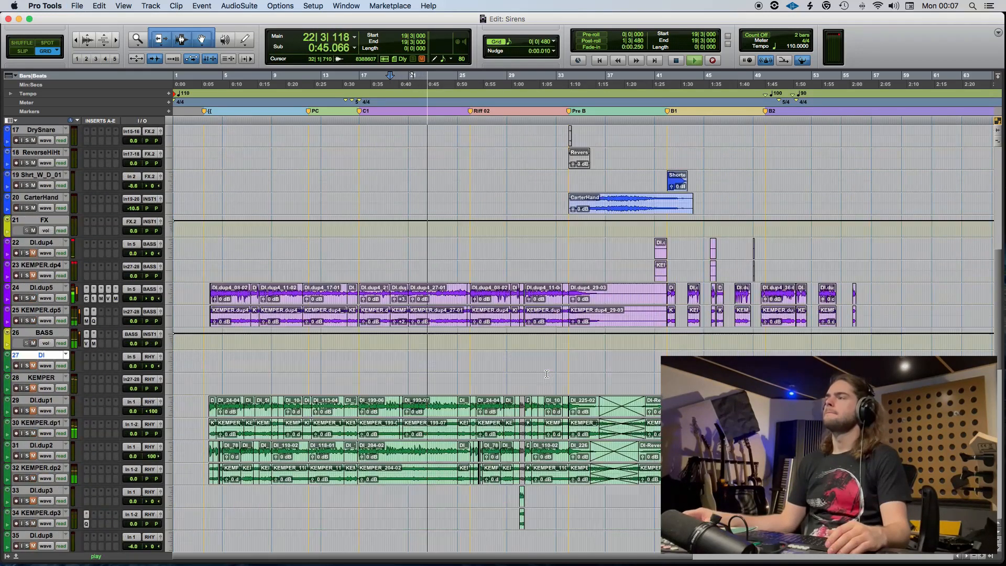
{"action": "scroll", "coordinate": [547, 375], "scroll_direction": "down", "scroll_amount": 8}
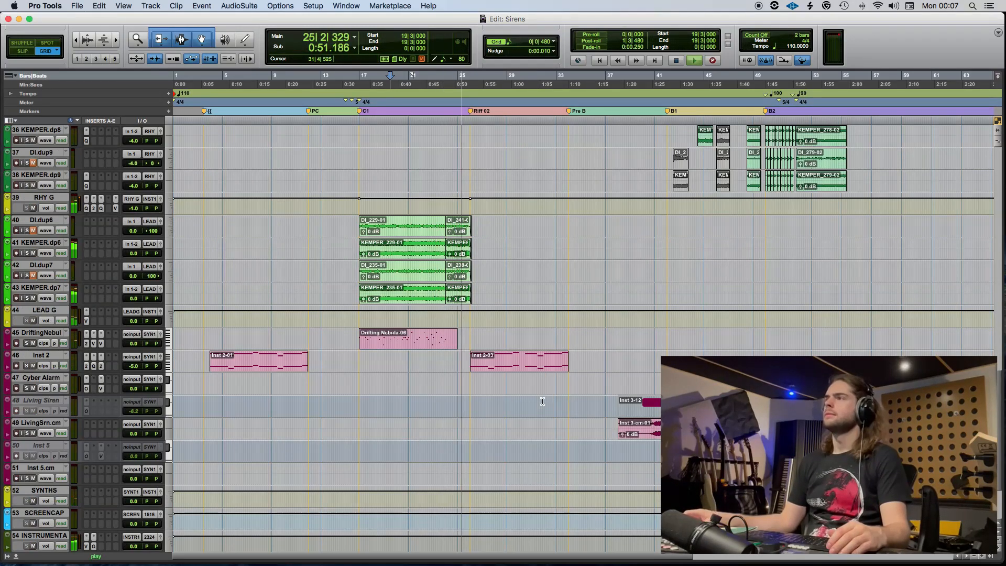
{"action": "scroll", "coordinate": [545, 403], "scroll_direction": "up", "scroll_amount": 15}
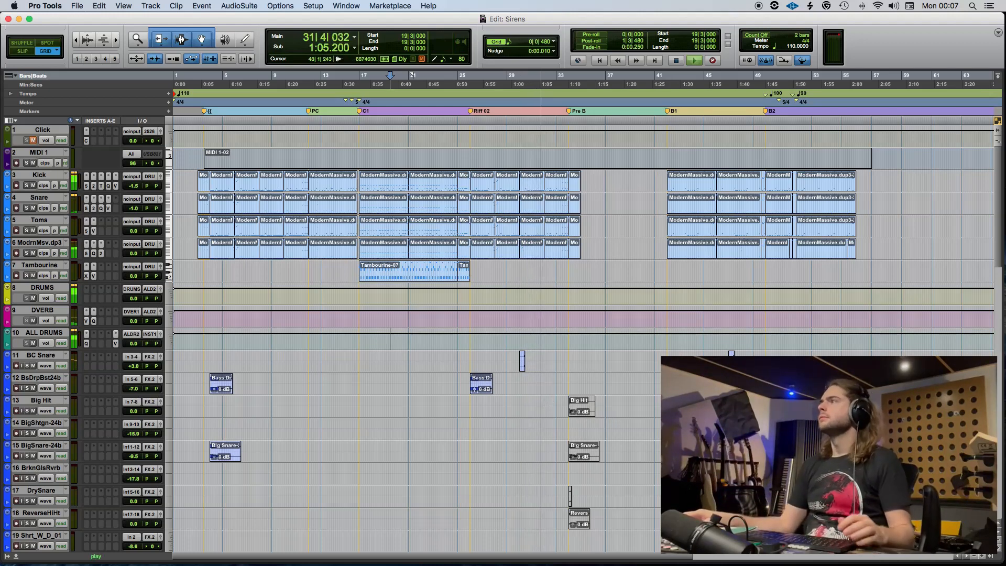
Copy the Bass Drop clip from the start of Riff 02 to 52|1|000 on its track.
{"action": "scroll", "coordinate": [545, 466], "scroll_direction": "down", "scroll_amount": 3}
{"action": "key", "text": "t"}
{"action": "scroll", "coordinate": [546, 466], "scroll_direction": "right", "scroll_amount": 10}
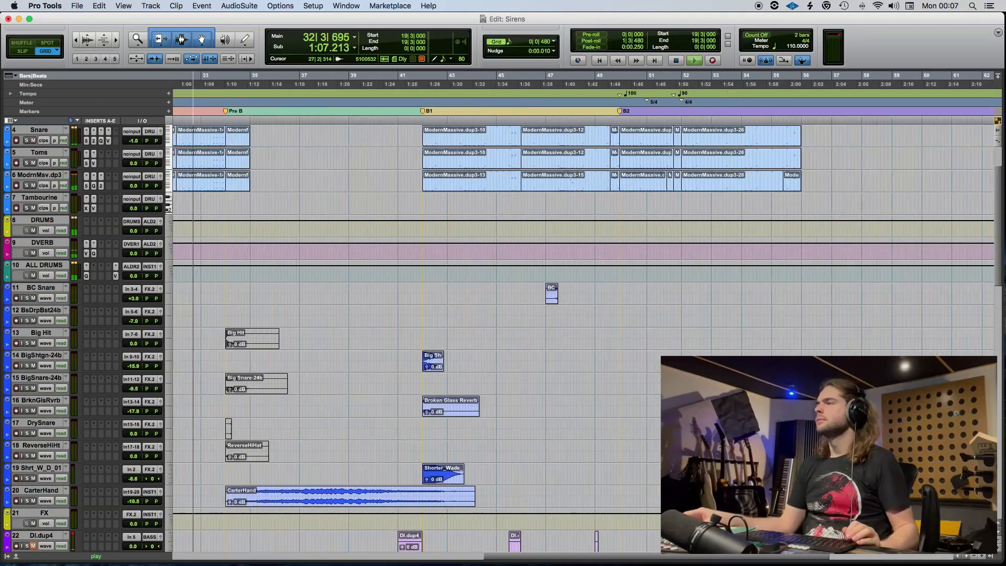
{"action": "scroll", "coordinate": [457, 419], "scroll_direction": "left", "scroll_amount": 5}
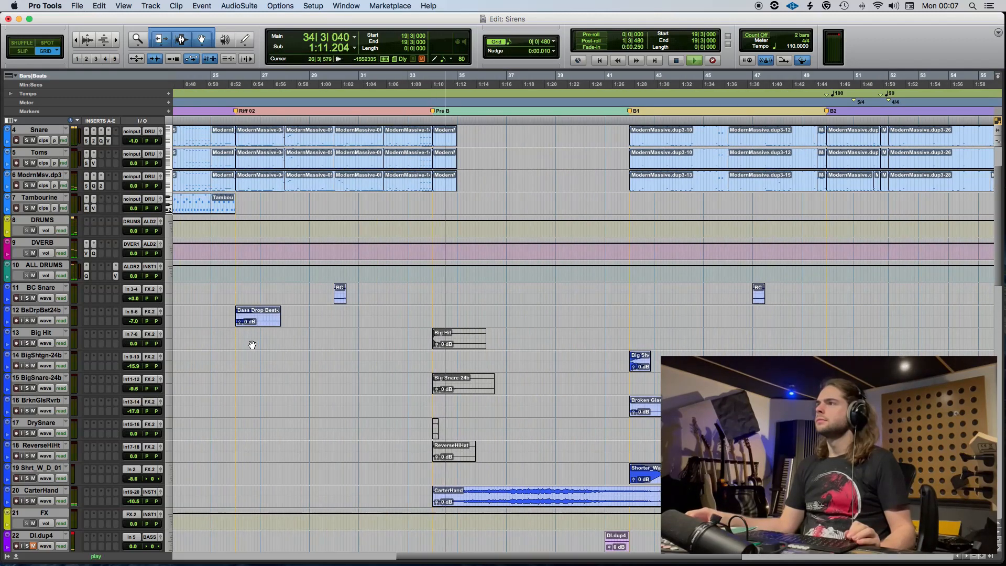
{"action": "left_click_drag", "start_coordinate": [256, 322], "coordinate": [912, 317]}
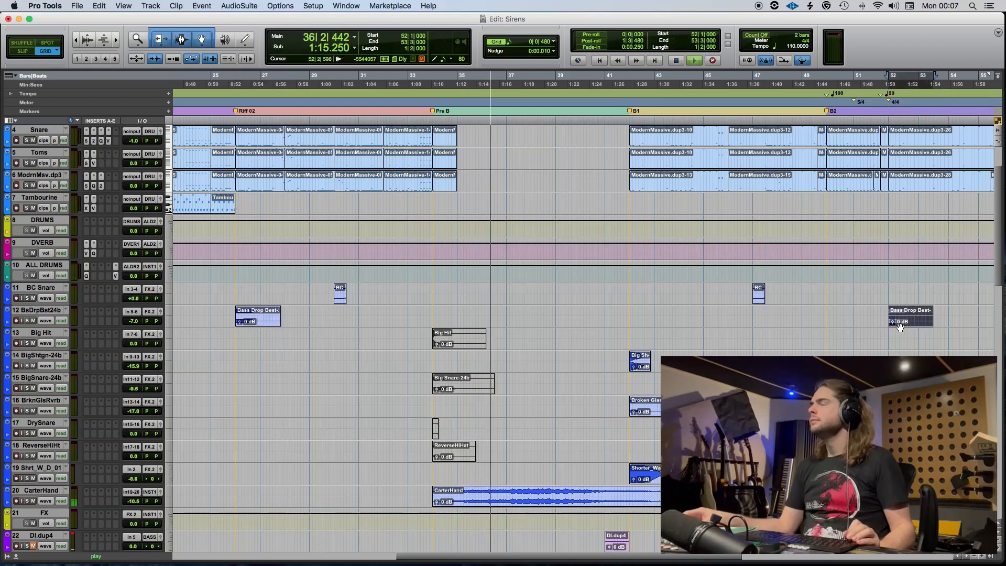
Copy the Shorter_Wade clip from the start of B1 to 52|1|000 on the Shrt_W_D_01 track.
{"action": "scroll", "coordinate": [901, 336], "scroll_direction": "down", "scroll_amount": 10}
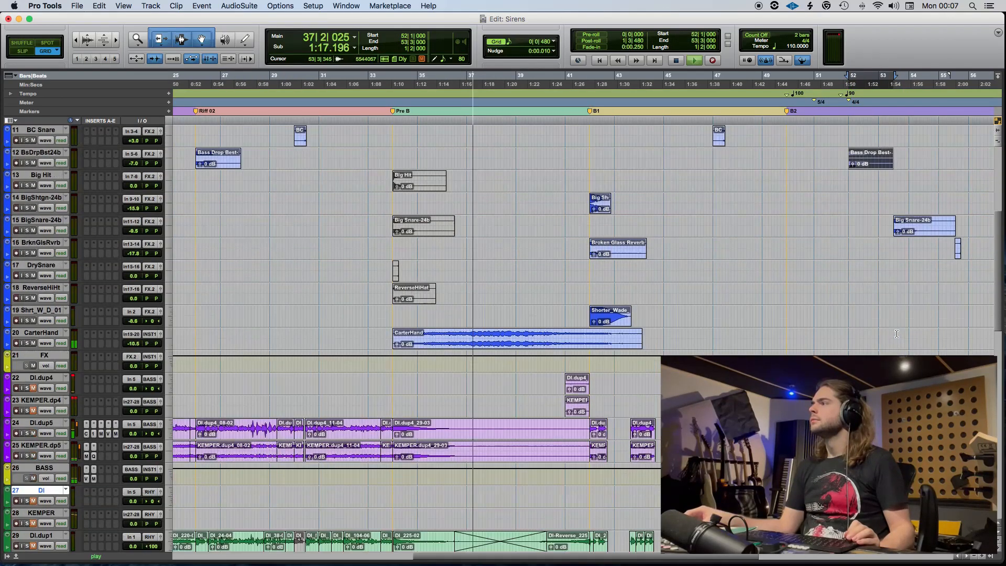
{"action": "scroll", "coordinate": [896, 333], "scroll_direction": "up", "scroll_amount": 6}
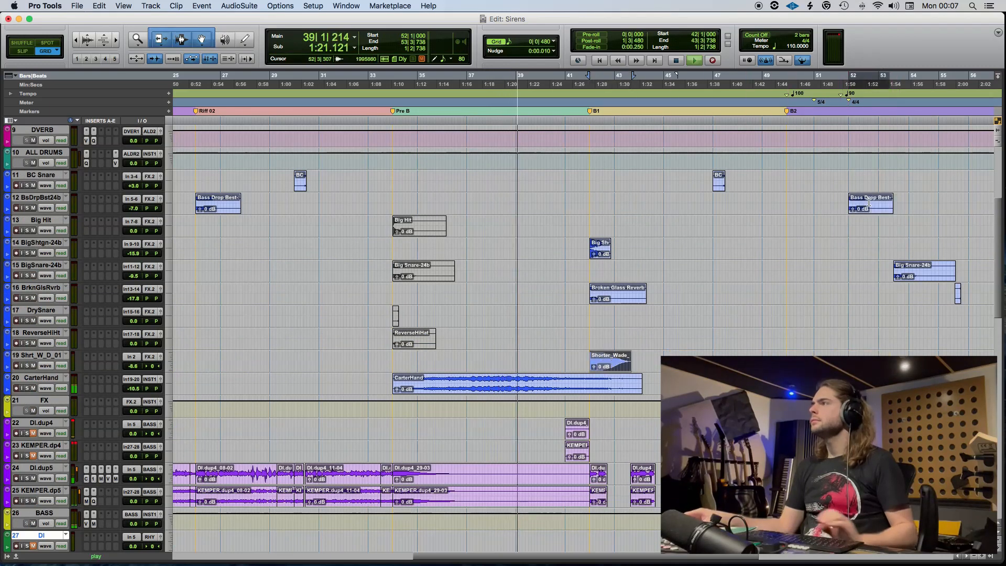
{"action": "left_click_drag", "start_coordinate": [606, 369], "coordinate": [864, 368]}
{"action": "scroll", "coordinate": [867, 210], "scroll_direction": "down", "scroll_amount": 1}
Move the copied Bass Drop clip to 50|1|000 on its track and save the session.
{"action": "left_click_drag", "start_coordinate": [868, 198], "coordinate": [806, 192]}
{"action": "scroll", "coordinate": [674, 251], "scroll_direction": "up", "scroll_amount": 2}
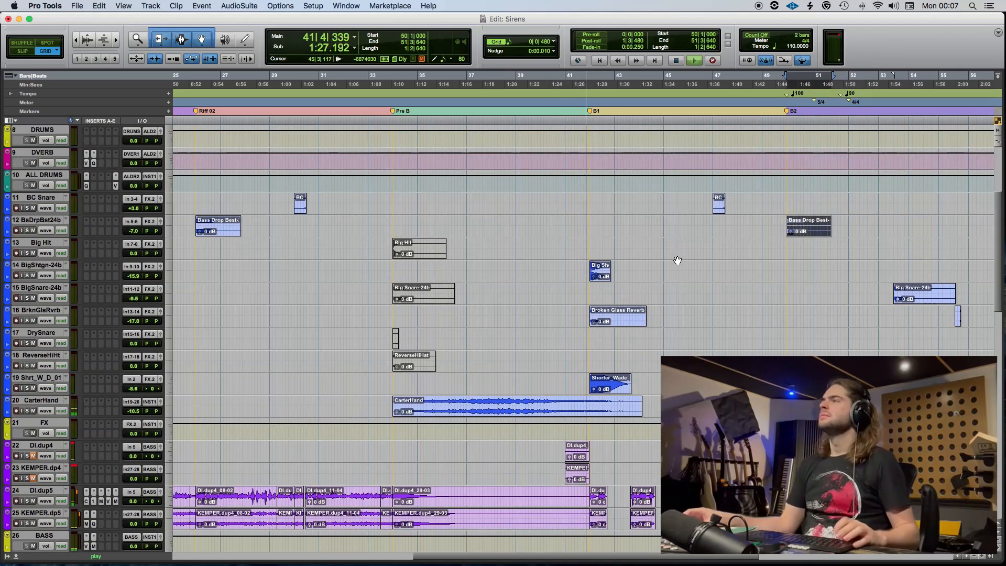
{"action": "key", "text": "super+s"}
Listen through B1 and B2 to the end of the arrangement and stop playback.
{"action": "scroll", "coordinate": [707, 274], "scroll_direction": "up", "scroll_amount": 4}
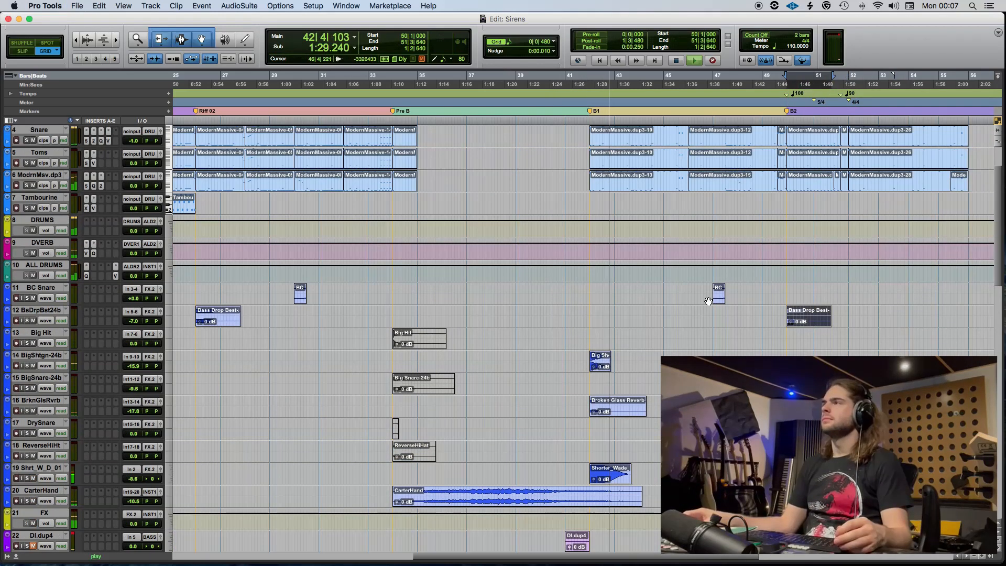
{"action": "scroll", "coordinate": [643, 324], "scroll_direction": "right", "scroll_amount": 5}
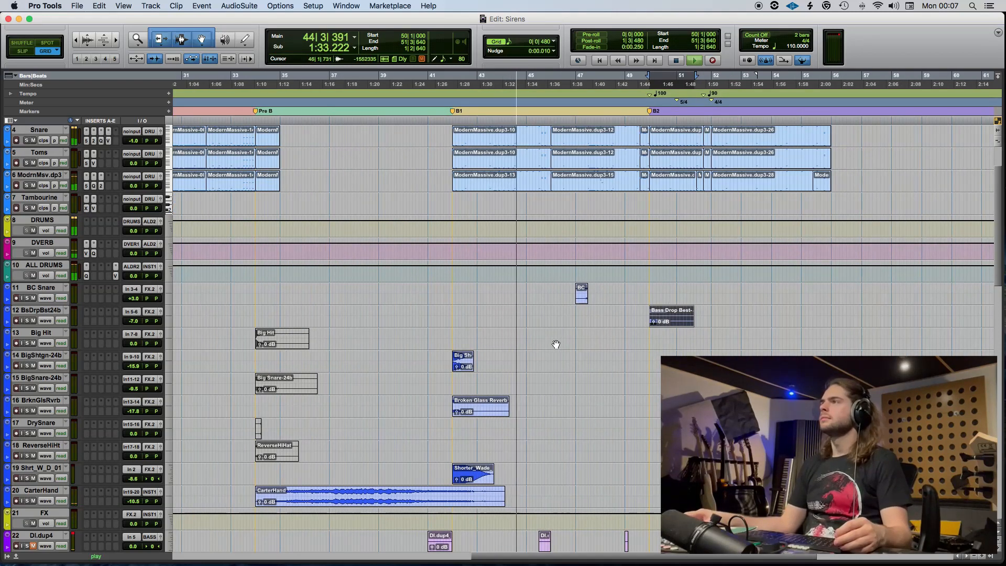
{"action": "scroll", "coordinate": [555, 346], "scroll_direction": "right", "scroll_amount": 3}
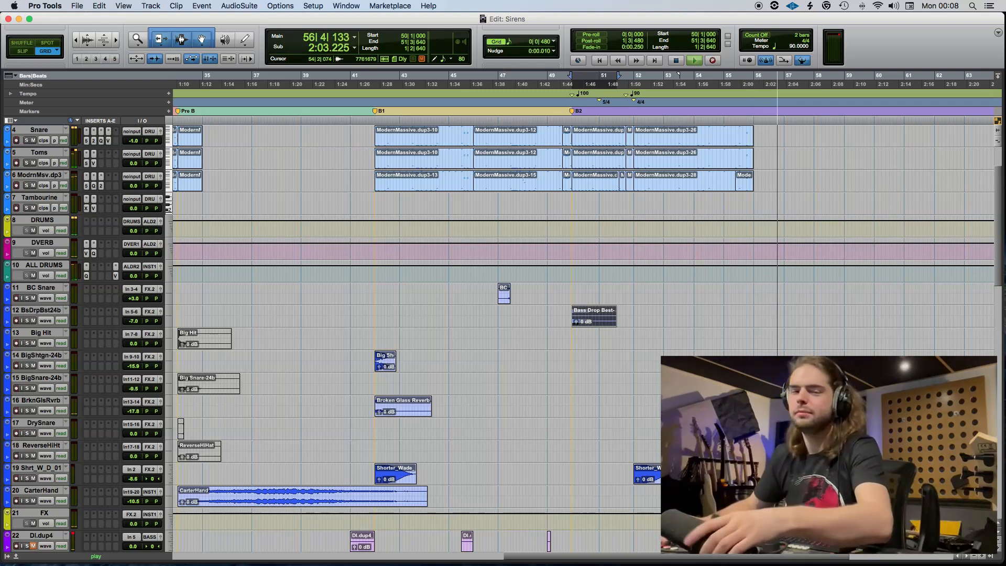
{"action": "key", "text": "space"}
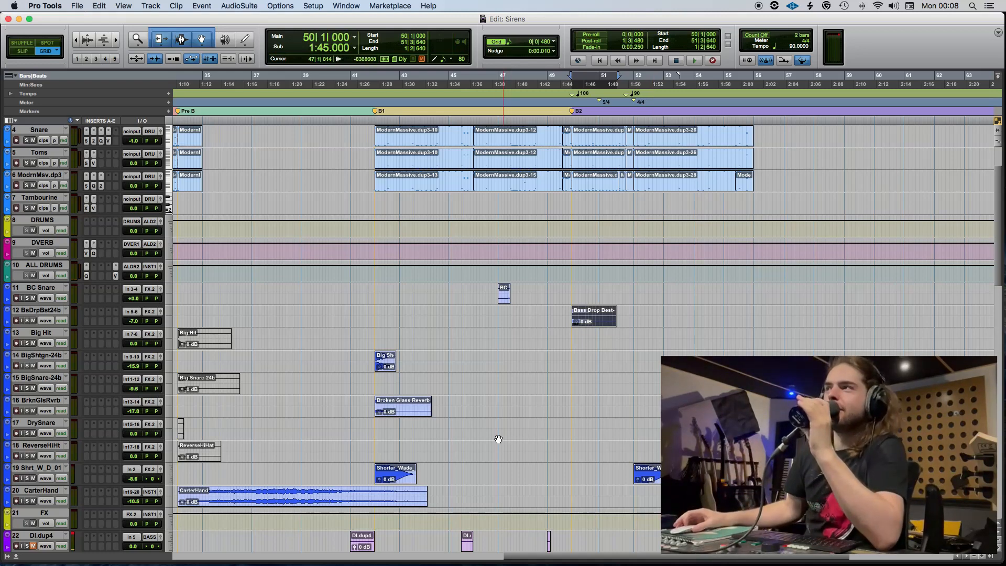
Select the MIDI 1 clip spanning 3|3|000 to 57|1|000.
{"action": "scroll", "coordinate": [499, 439], "scroll_direction": "up", "scroll_amount": 3}
{"action": "left_click", "coordinate": [349, 163]}
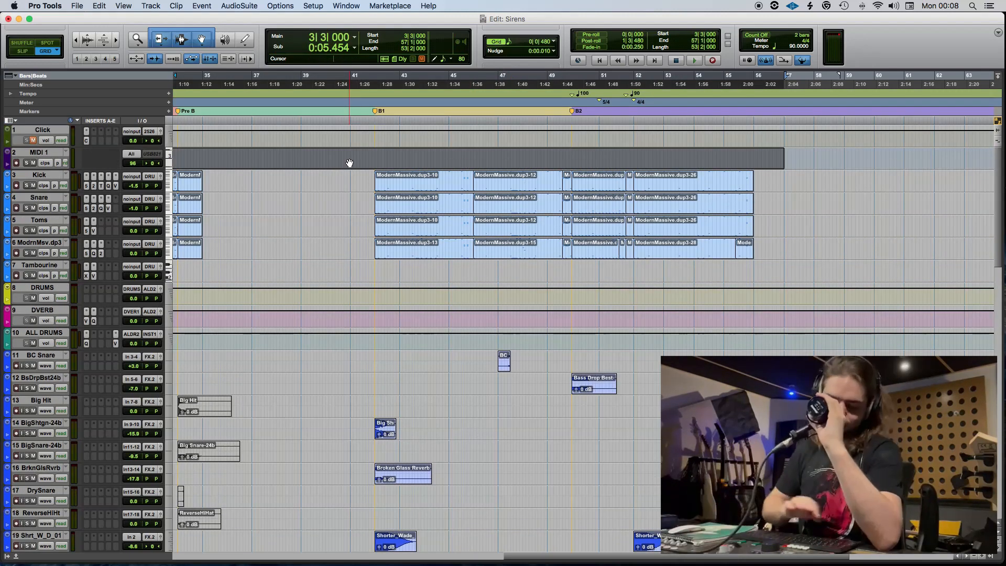